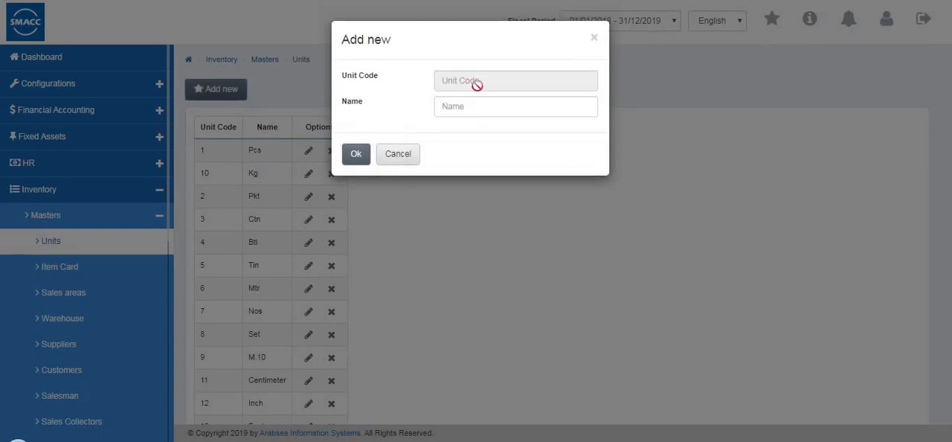
# - Cancel the new unit entry and start a new item card in the inventory masters
pyautogui.click(390, 160)
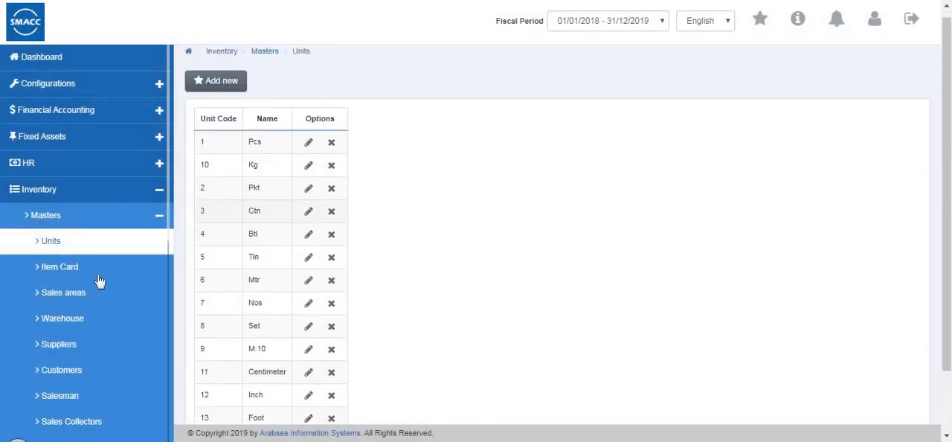
pyautogui.click(99, 279)
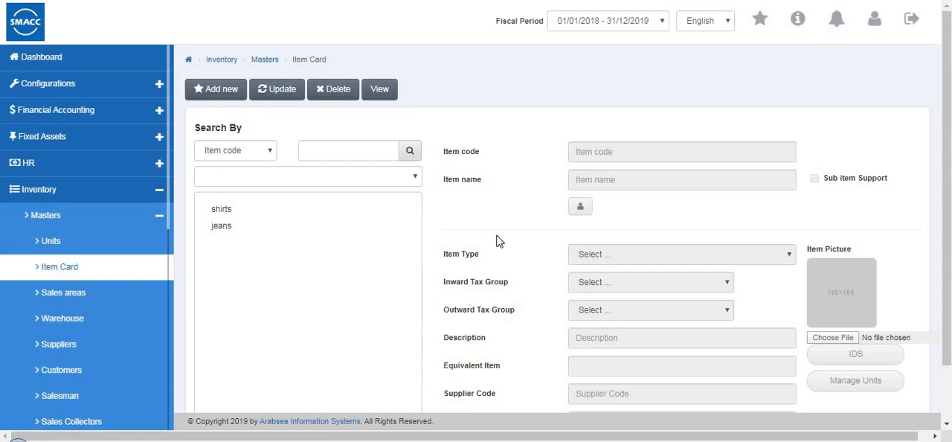
pyautogui.click(225, 93)
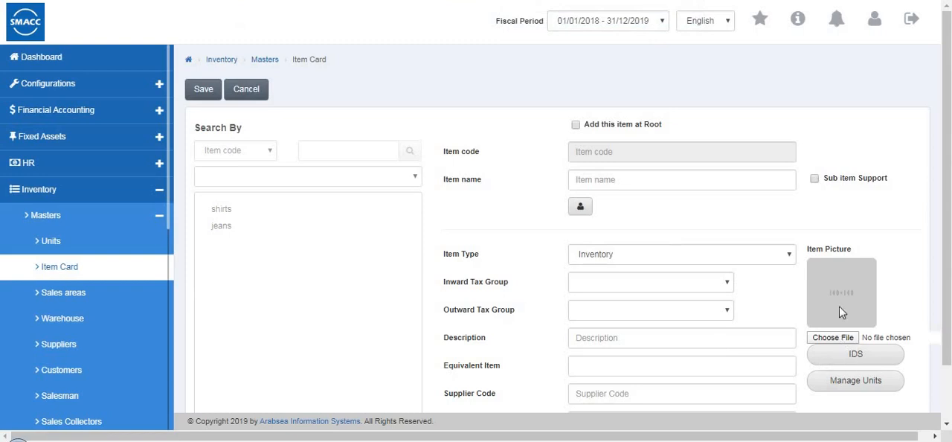
pyautogui.moveTo(841, 312)
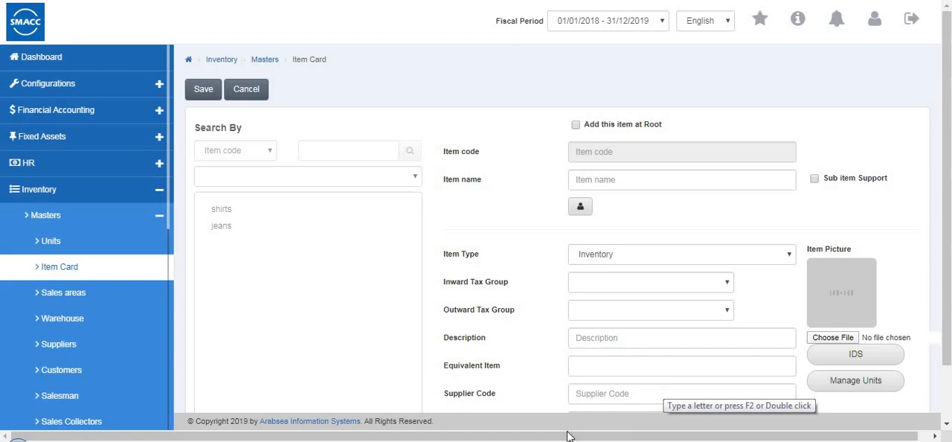
pyautogui.scroll(-2, 564, 386)
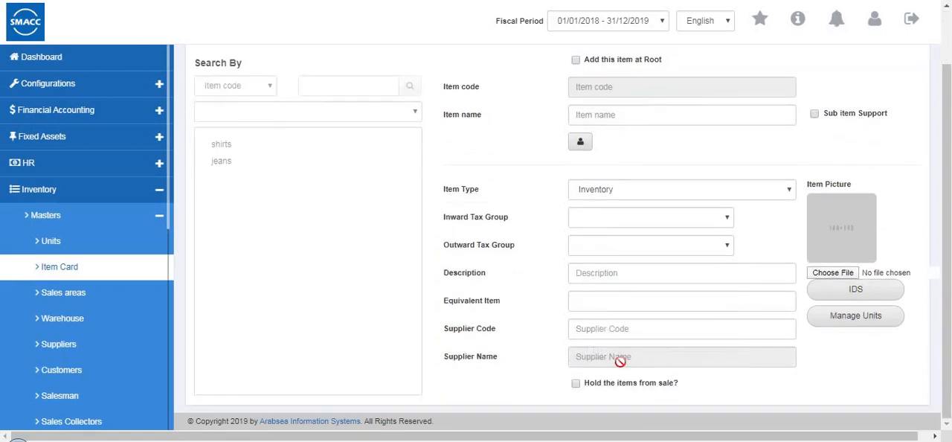
pyautogui.scroll(2, 313, 98)
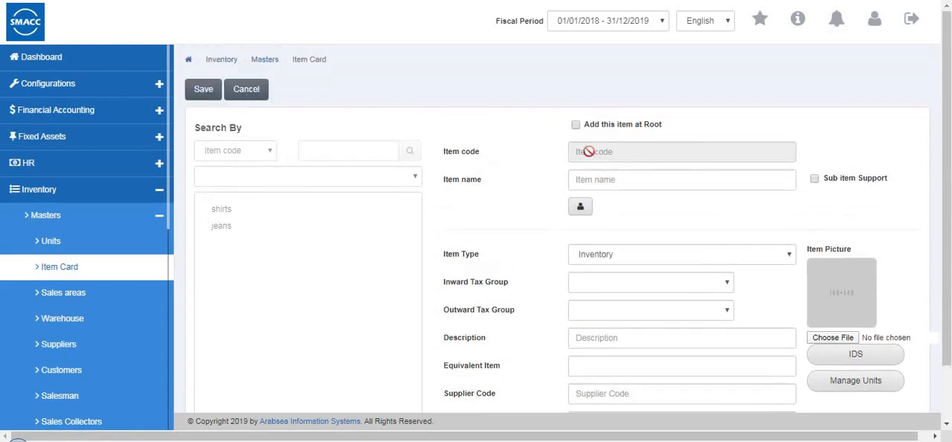
# - Name the new item kids wear
pyautogui.click(626, 178)
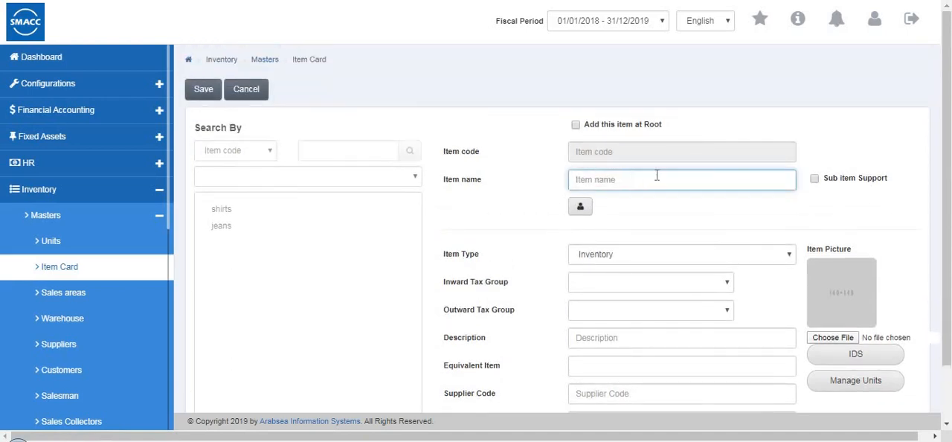
pyautogui.write('kids wear')
pyautogui.click(814, 180)
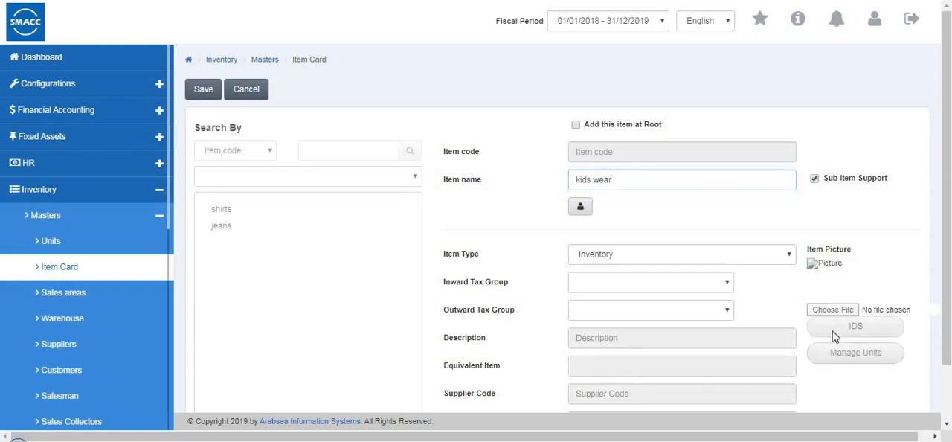
pyautogui.click(814, 179)
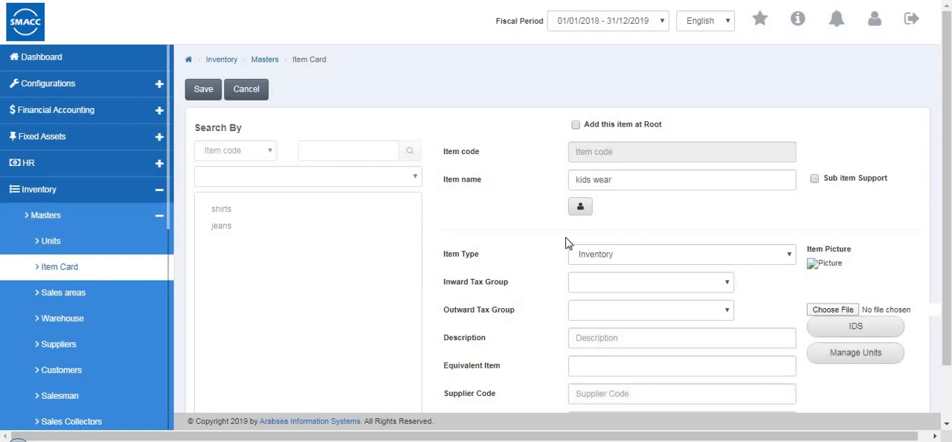
# - Set the item type to Inventory and both the inward and outward tax groups to tax 2
pyautogui.click(599, 261)
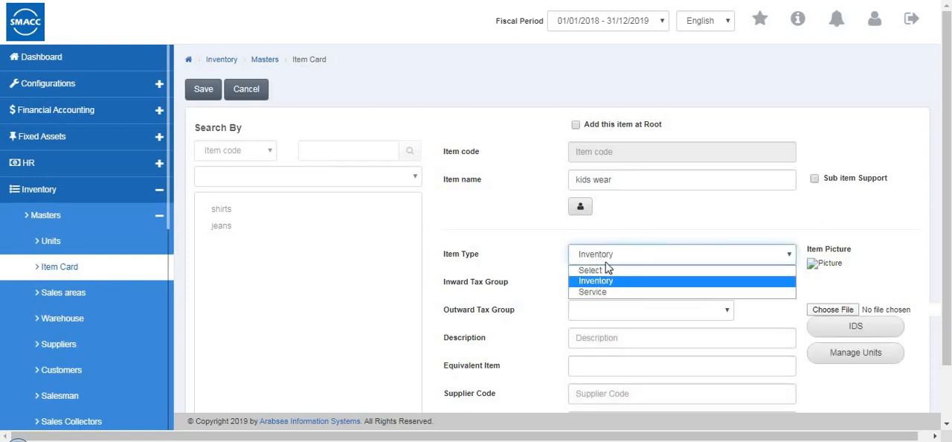
pyautogui.click(603, 280)
pyautogui.click(612, 284)
pyautogui.click(610, 320)
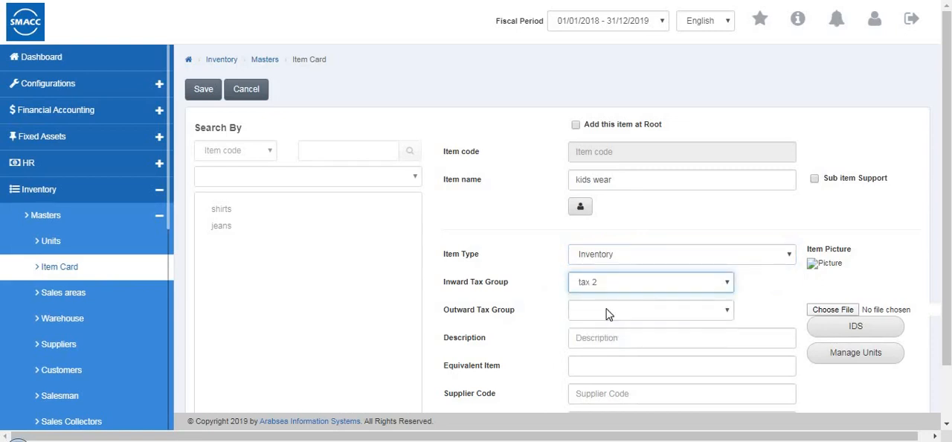
pyautogui.click(607, 312)
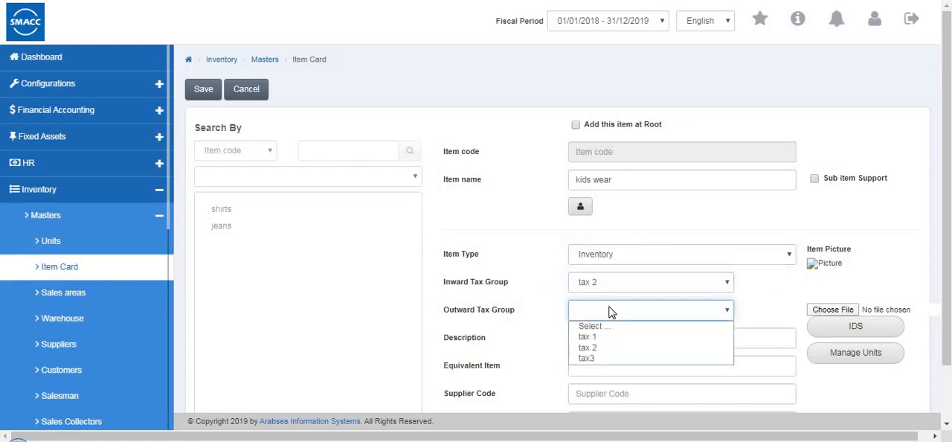
pyautogui.click(602, 347)
# - Enter the description "kids wears only" and assign the first suggested supplier to the item
pyautogui.click(617, 339)
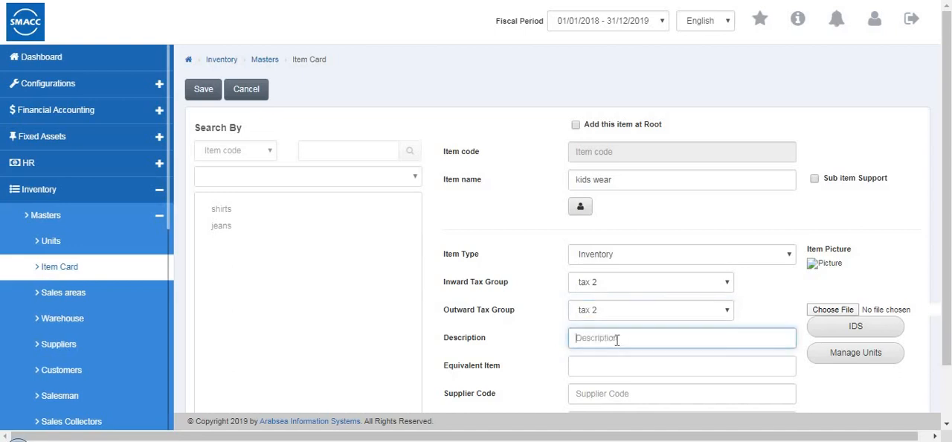
pyautogui.write('kids wears only')
pyautogui.scroll(-1, 617, 340)
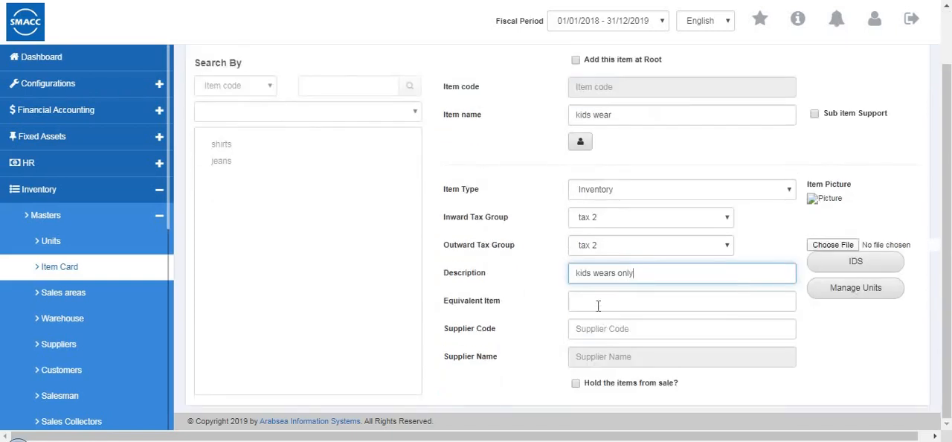
pyautogui.click(634, 299)
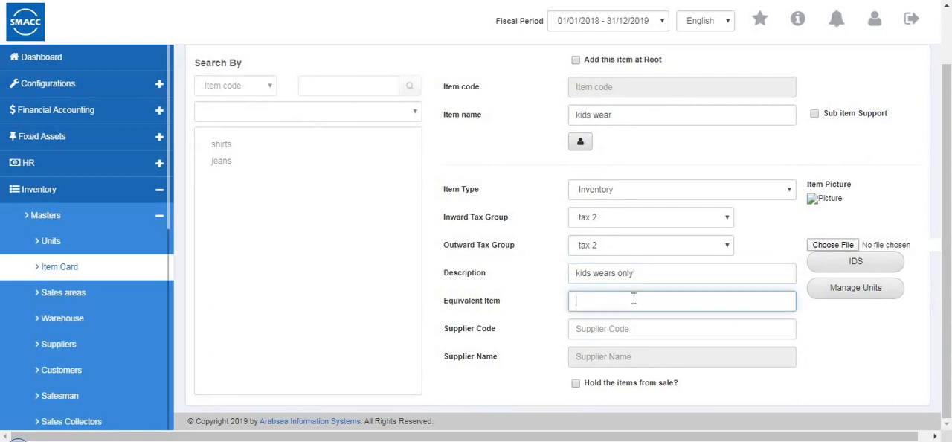
pyautogui.click(608, 335)
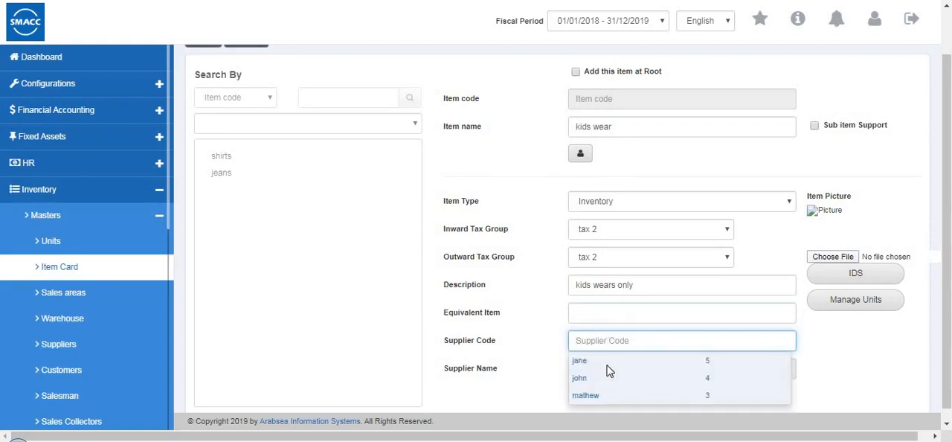
pyautogui.click(603, 361)
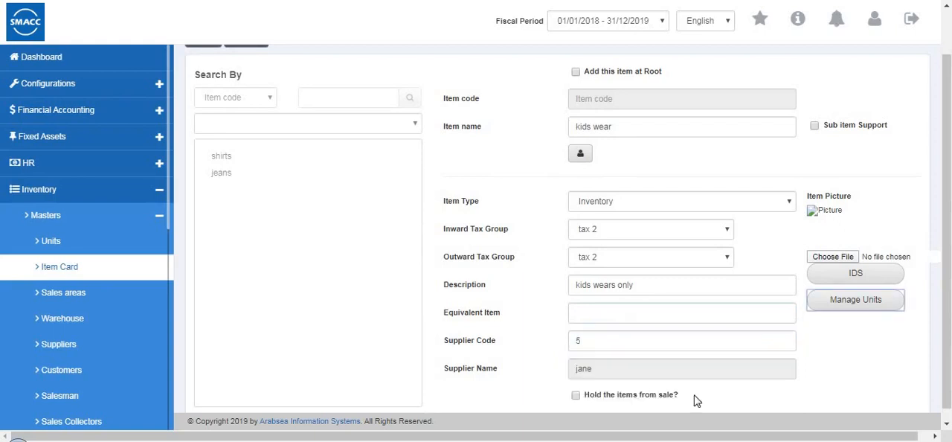
pyautogui.click(576, 395)
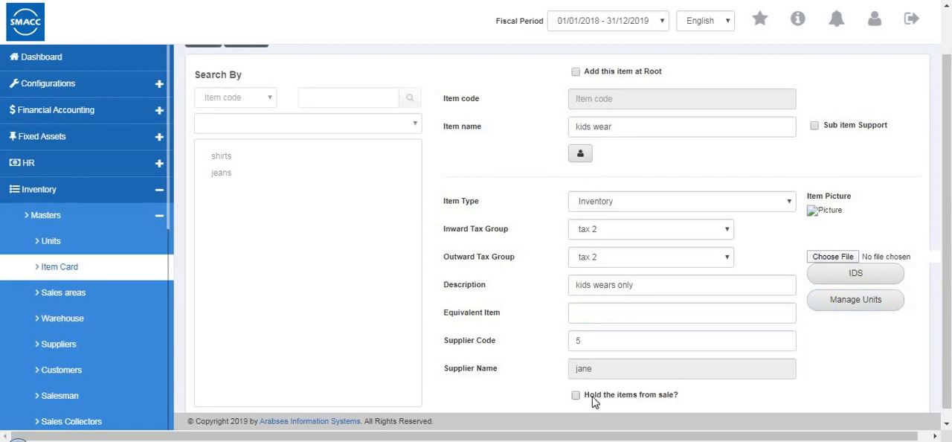
pyautogui.scroll(1, 729, 375)
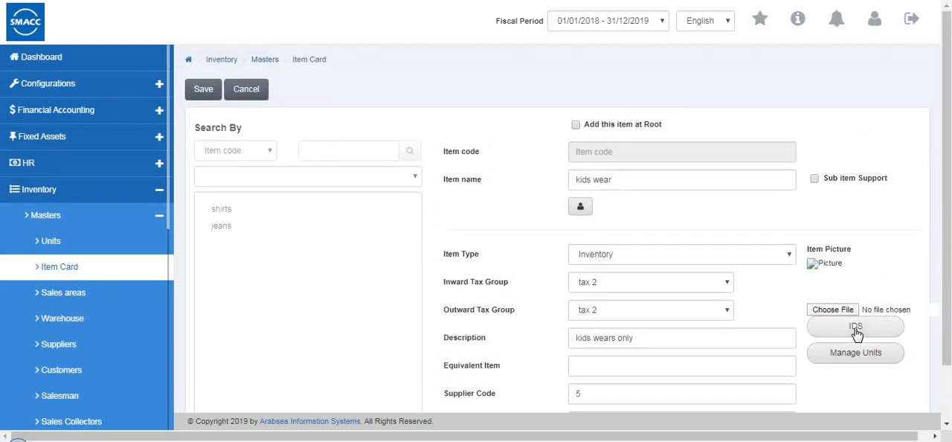
pyautogui.click(857, 328)
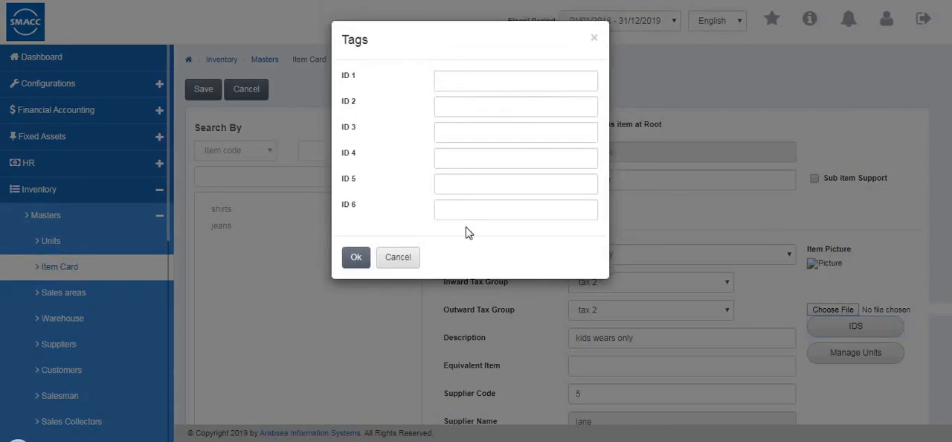
pyautogui.click(466, 85)
pyautogui.click(464, 110)
pyautogui.click(464, 131)
pyautogui.click(410, 264)
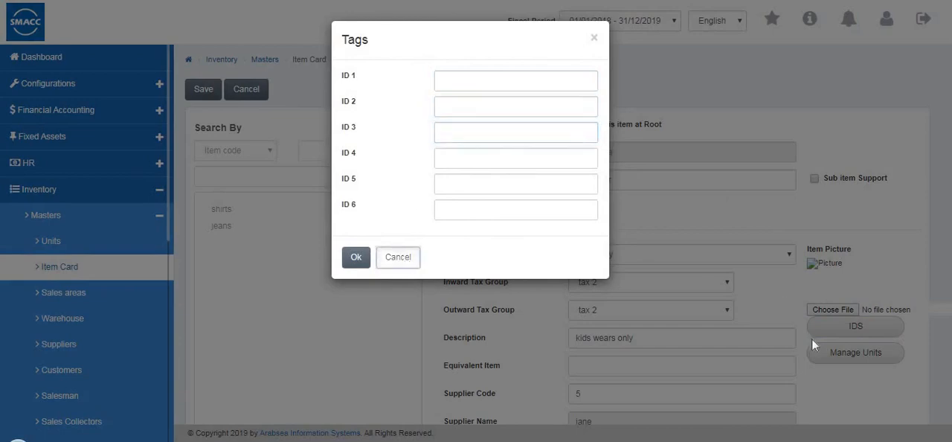
# - Open the item's unit management and choose Pcs as the packing of the first unit
pyautogui.click(838, 361)
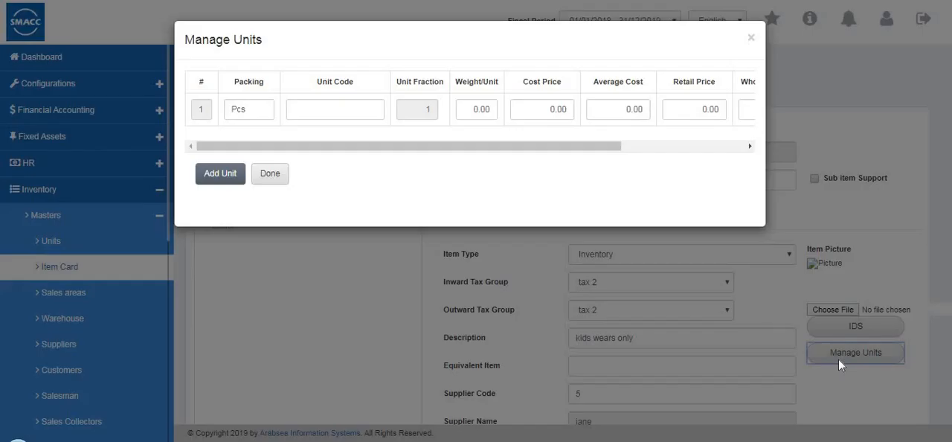
pyautogui.click(257, 106)
pyautogui.doubleClick(263, 105)
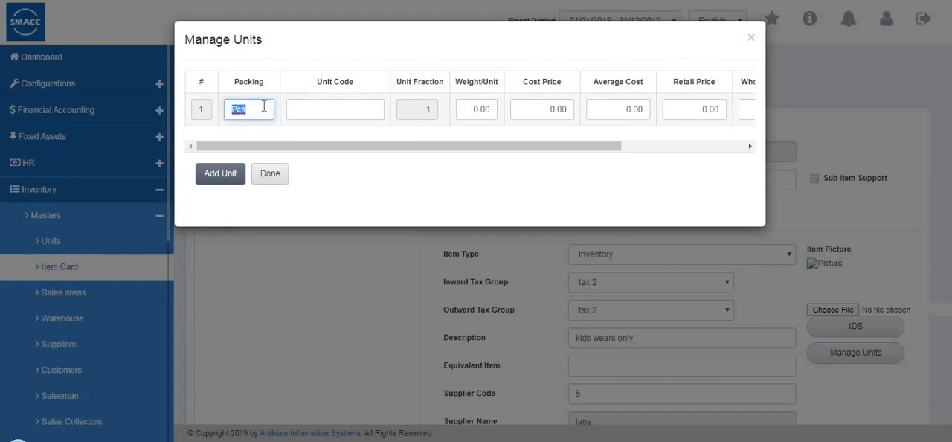
pyautogui.press('BackSpace')
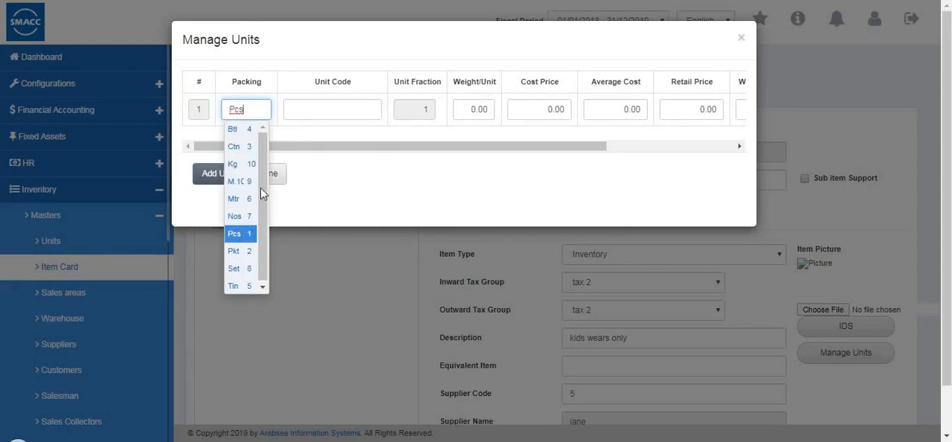
pyautogui.click(302, 110)
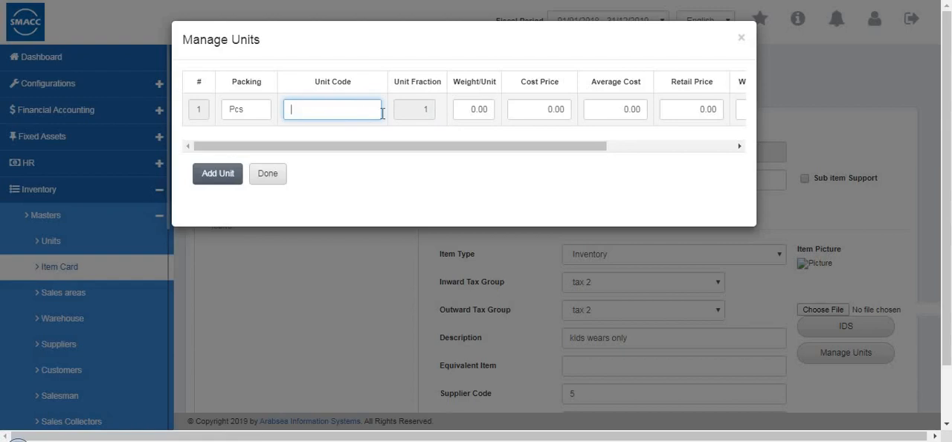
# - Set the Pcs unit's cost price and average cost to 50 and finish managing the units
pyautogui.click(494, 108)
pyautogui.click(561, 109)
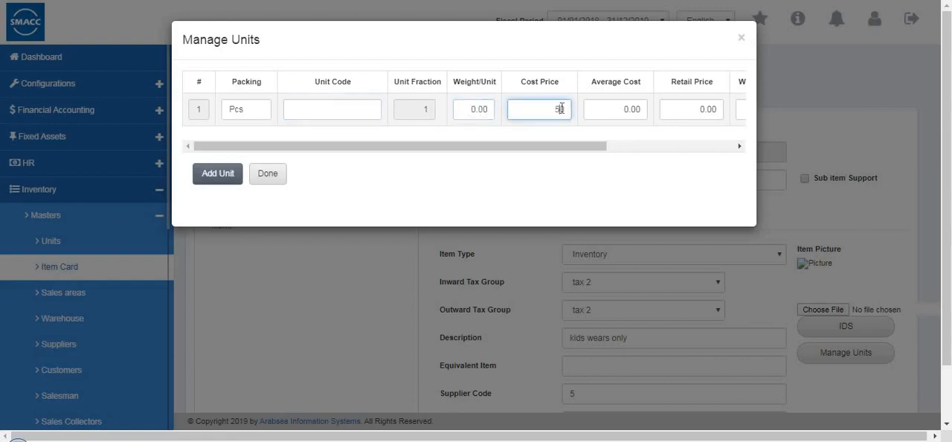
pyautogui.write('50')
pyautogui.moveTo(588, 147); pyautogui.dragTo(611, 148)
pyautogui.click(598, 110)
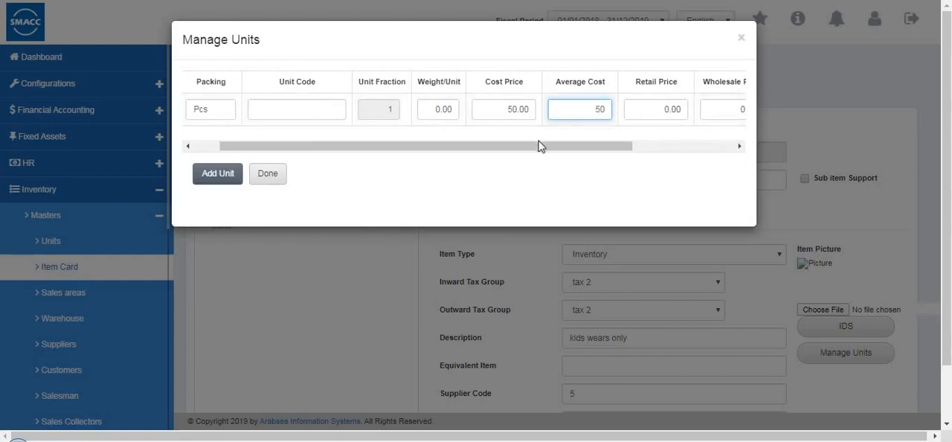
pyautogui.moveTo(540, 146); pyautogui.dragTo(666, 150)
pyautogui.click(263, 176)
# - Save the item card and open the kids wear item to review its details
pyautogui.scroll(-2, 659, 241)
pyautogui.scroll(2, 661, 241)
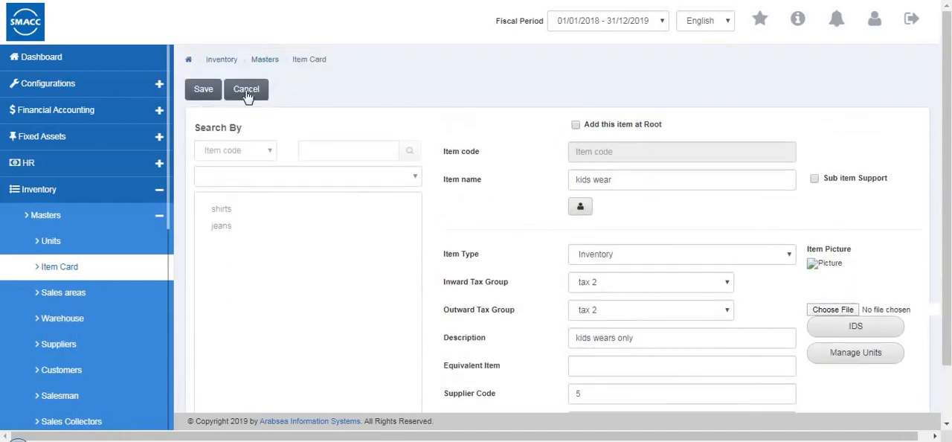
pyautogui.click(197, 90)
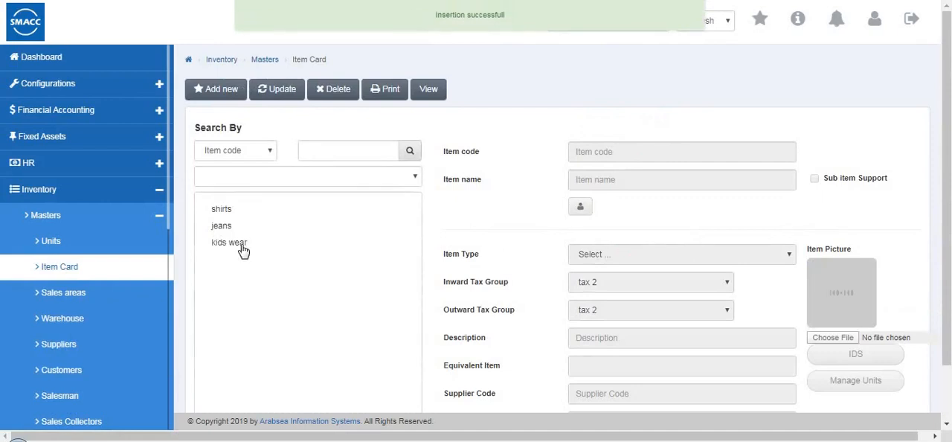
pyautogui.click(244, 251)
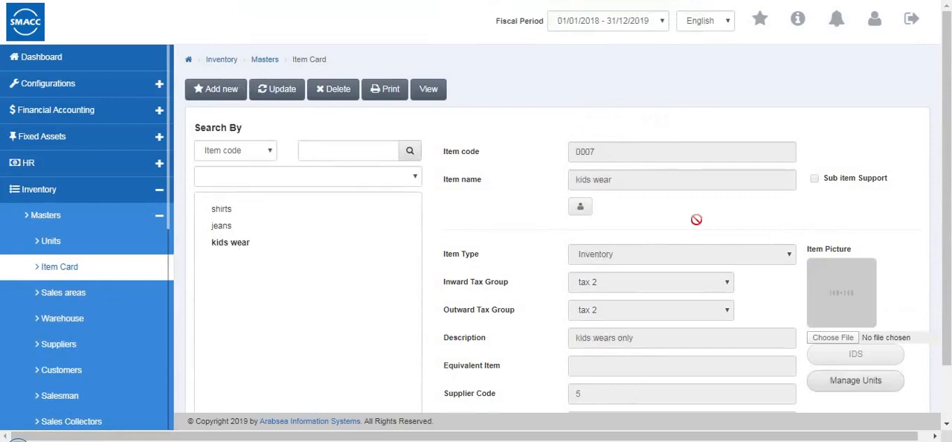
pyautogui.scroll(-1, 691, 219)
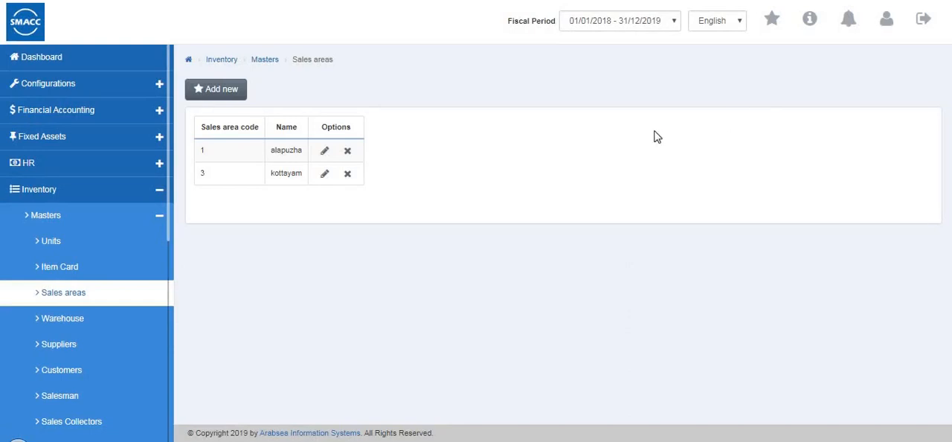
# - Add a new sales area named trissur in the Sales areas master
pyautogui.click(217, 91)
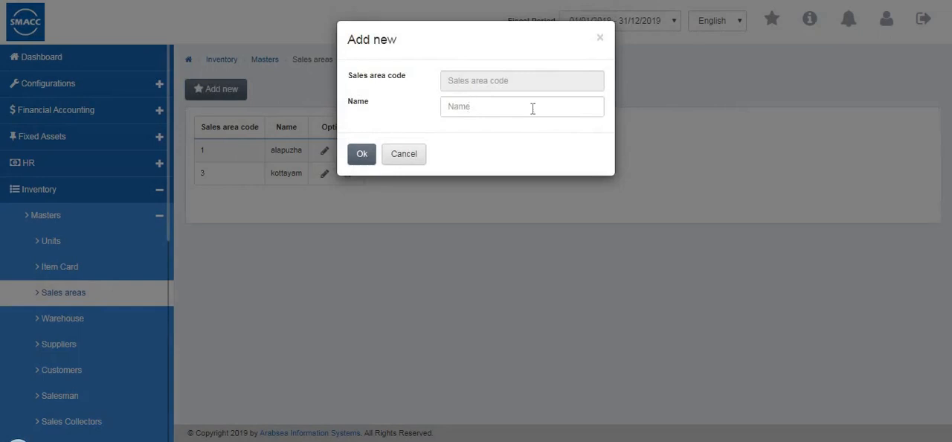
pyautogui.click(533, 109)
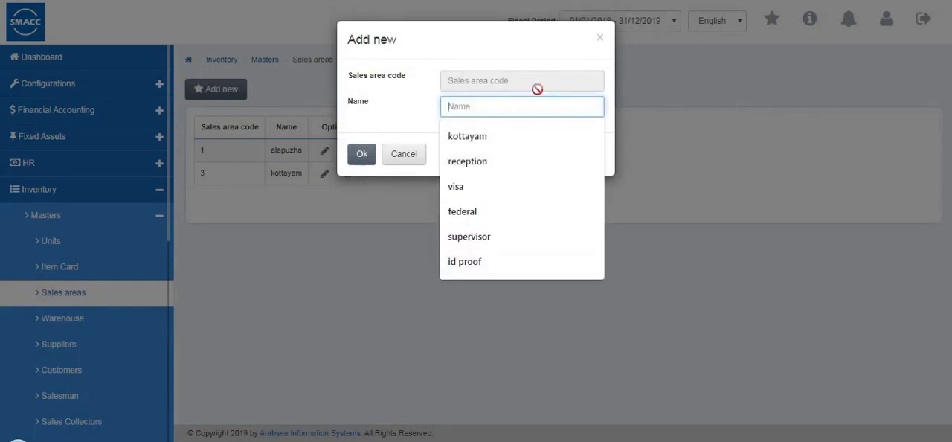
pyautogui.write('trissur')
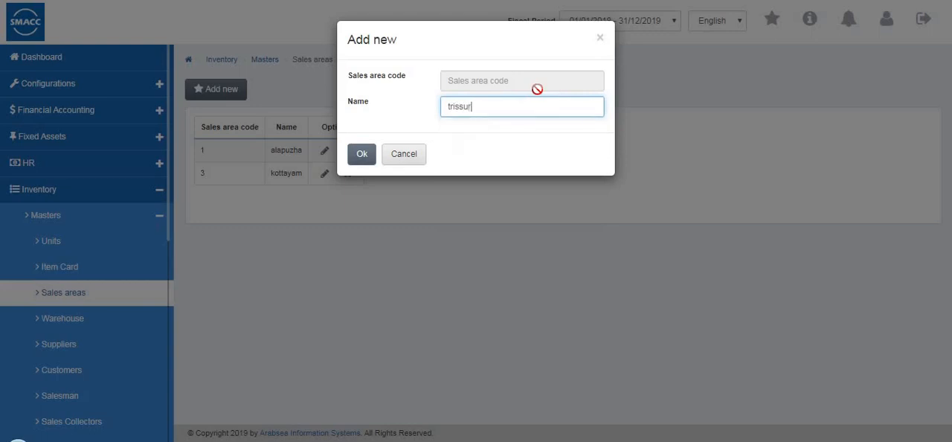
pyautogui.click(362, 157)
pyautogui.click(361, 153)
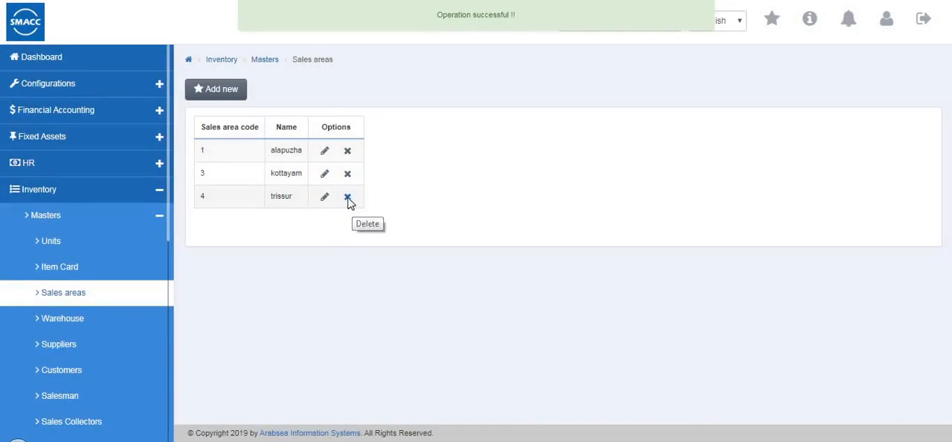
# - Delete the trissur sales area and confirm its removal
pyautogui.click(348, 198)
pyautogui.press('Return')
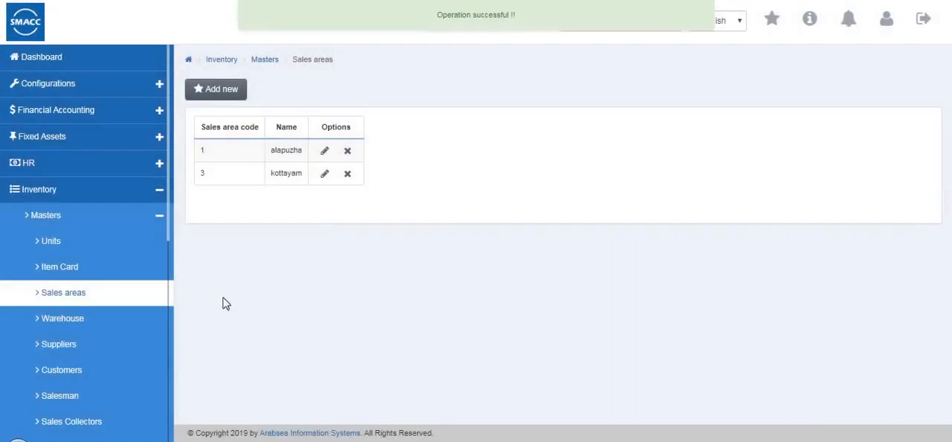
# - Add a warehouse named warehouse4 with Sub Warehouse Support enabled in the Warehouse master and save it
pyautogui.click(102, 326)
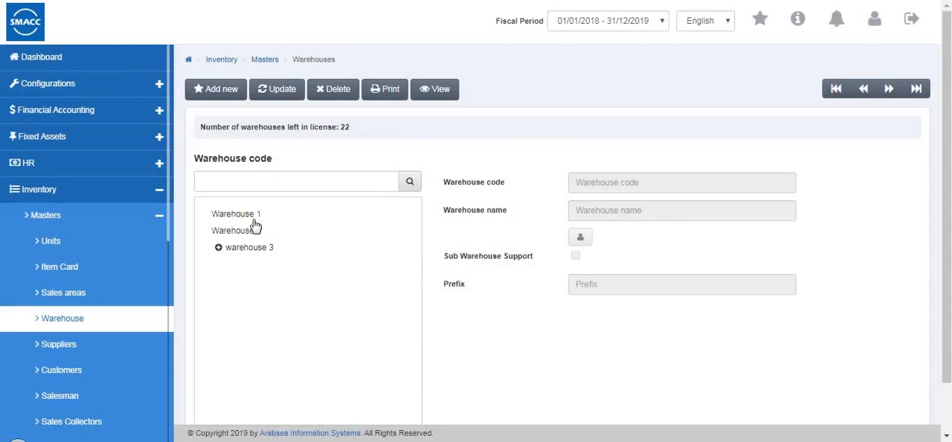
pyautogui.click(223, 89)
pyautogui.click(587, 212)
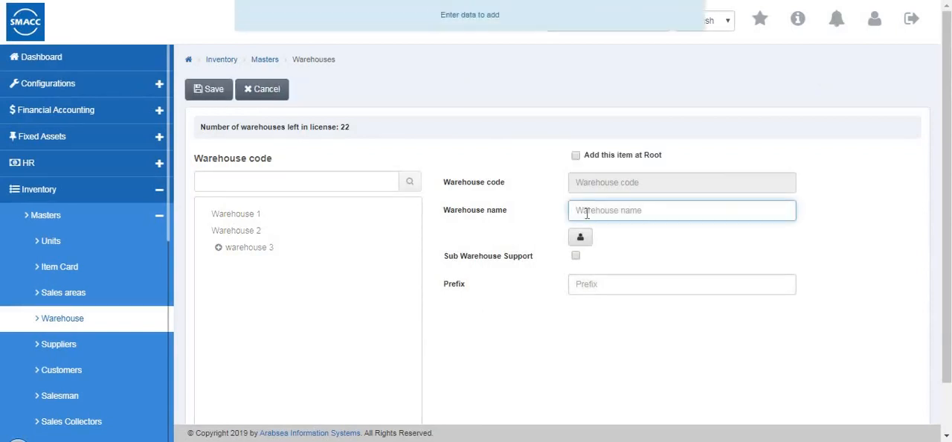
pyautogui.write('wa')
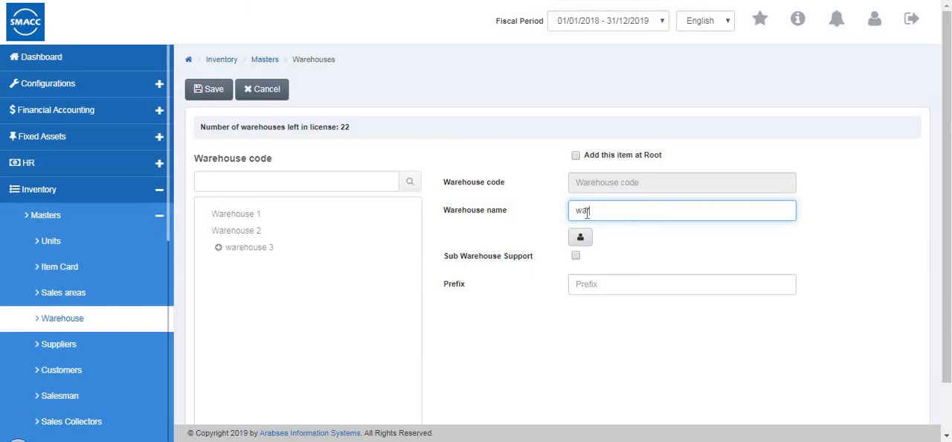
pyautogui.write('rehouse4')
pyautogui.click(576, 256)
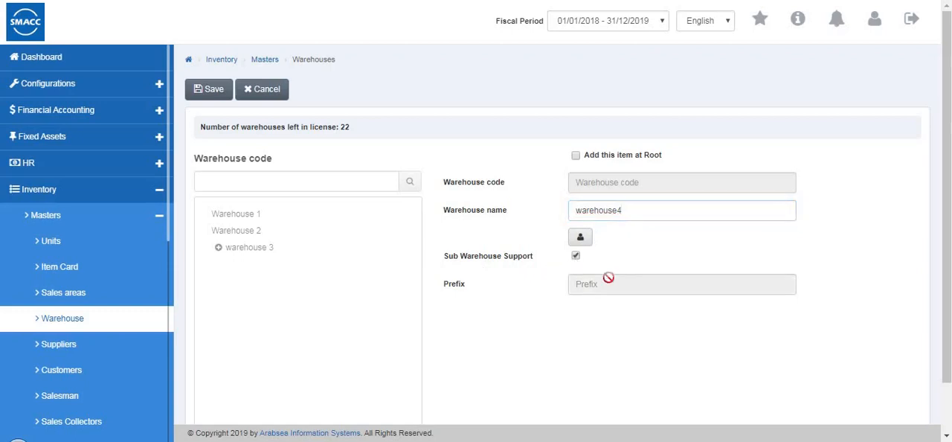
pyautogui.click(215, 90)
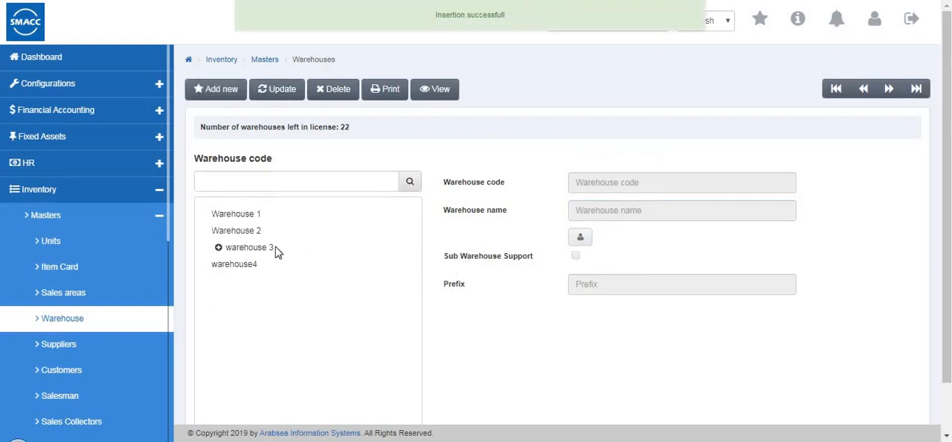
# - Add a sub-warehouse named 4-1 under warehouse4 and save it
pyautogui.click(246, 271)
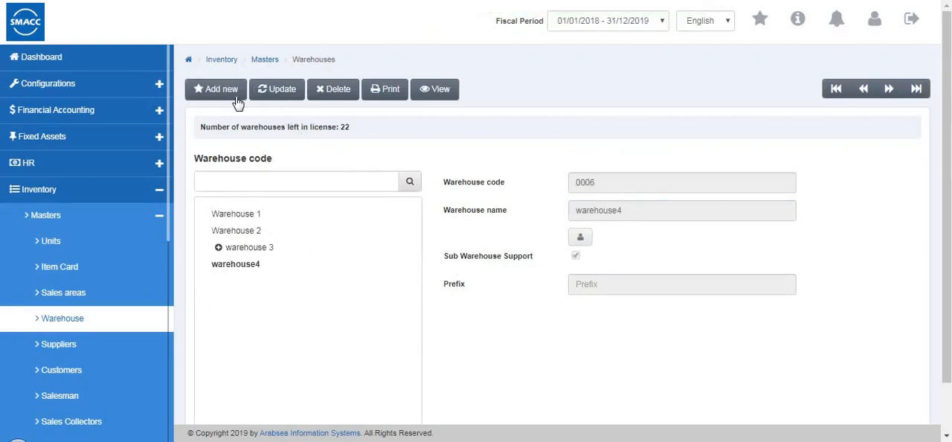
pyautogui.click(621, 205)
pyautogui.write('4-1')
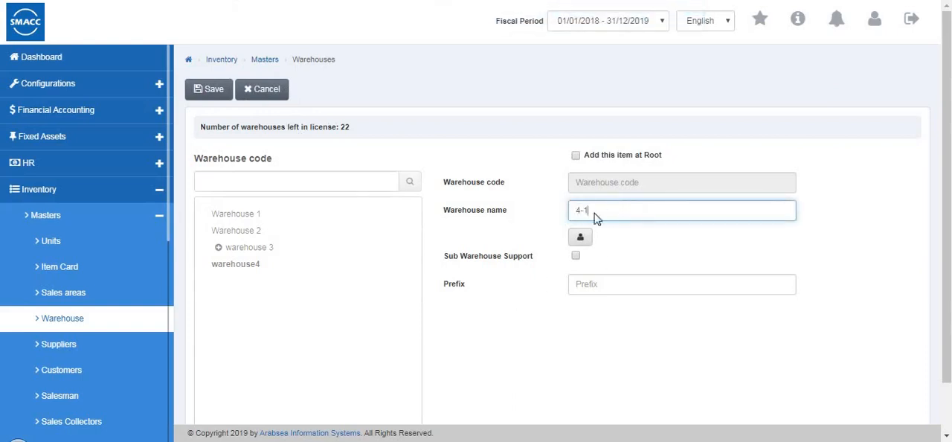
pyautogui.click(212, 93)
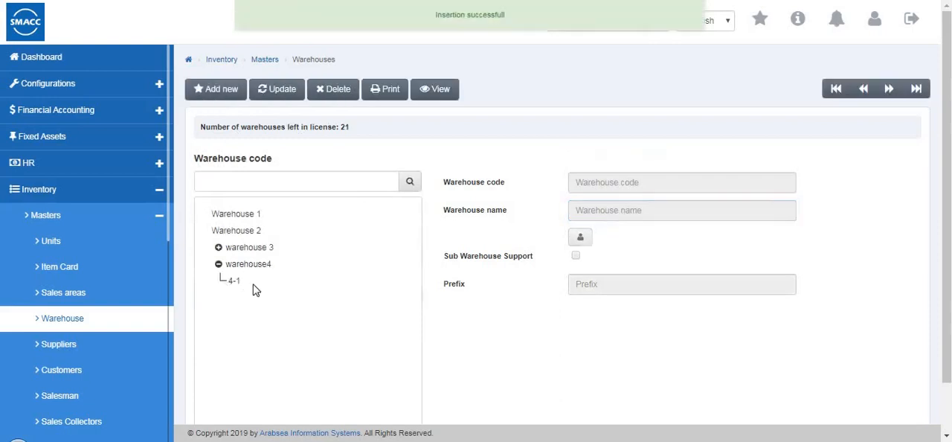
pyautogui.click(264, 269)
# - Start a new record in the Suppliers master and enter the supplier's name and primary phone number
pyautogui.click(134, 348)
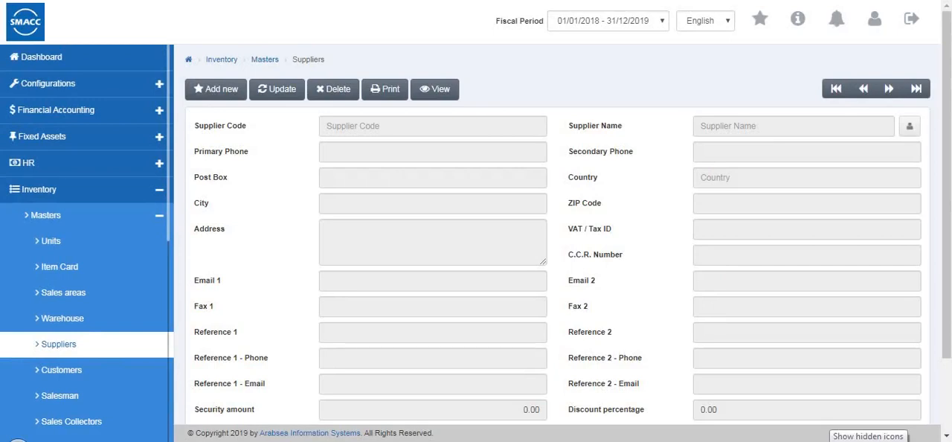
pyautogui.click(202, 89)
pyautogui.click(350, 156)
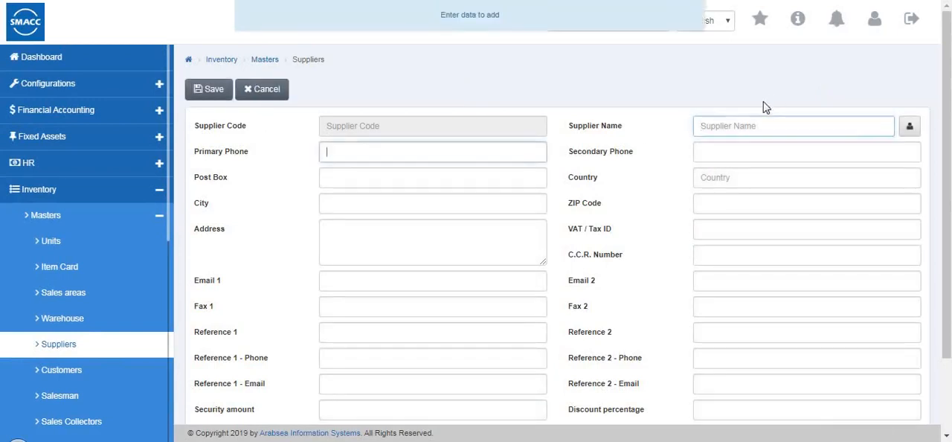
pyautogui.click(750, 126)
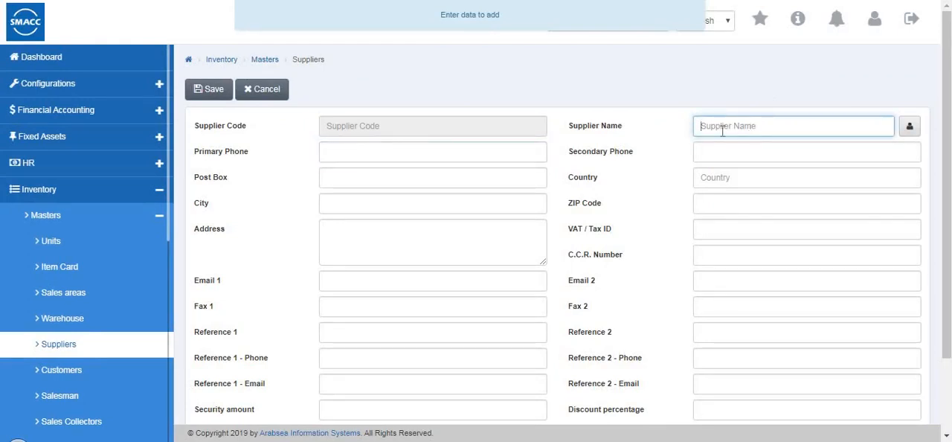
pyautogui.write('jacob')
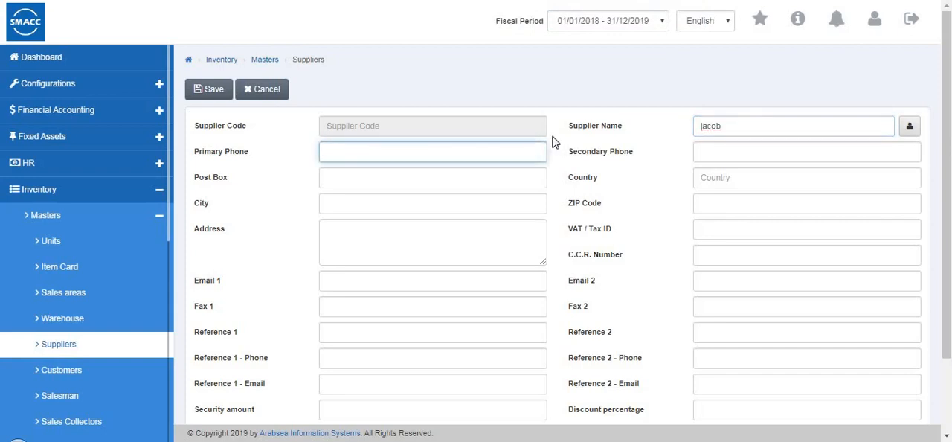
pyautogui.write('8')
# - Look over the remaining supplier fields, leave them blank and save the supplier record
pyautogui.click(434, 238)
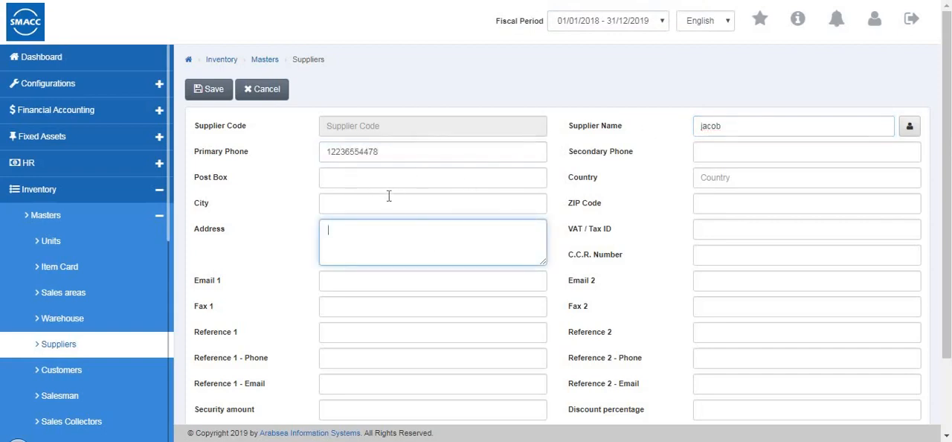
pyautogui.scroll(-2, 389, 199)
pyautogui.scroll(2, 290, 180)
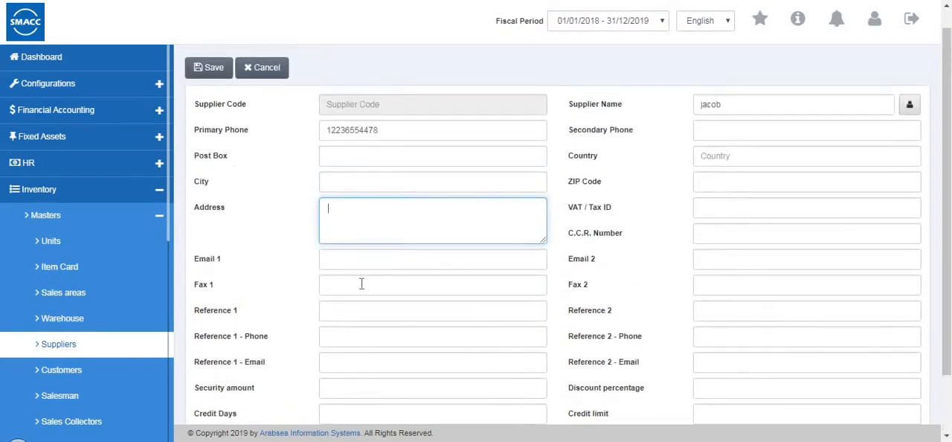
pyautogui.scroll(-1, 333, 295)
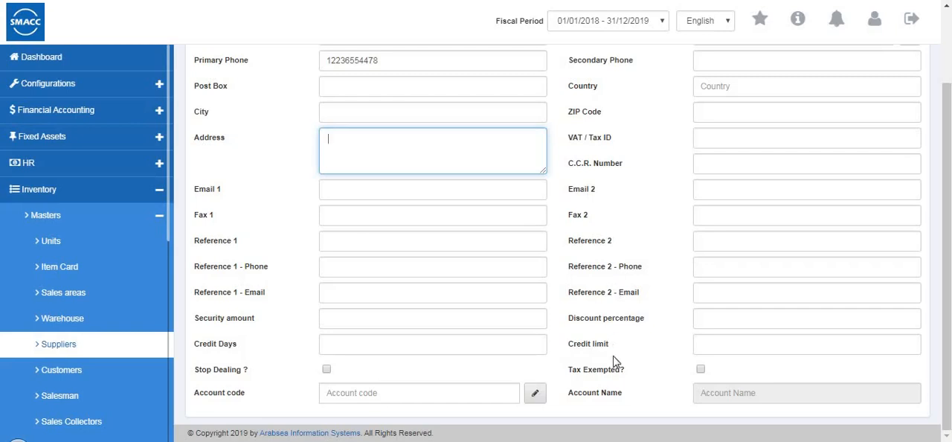
pyautogui.scroll(2, 619, 361)
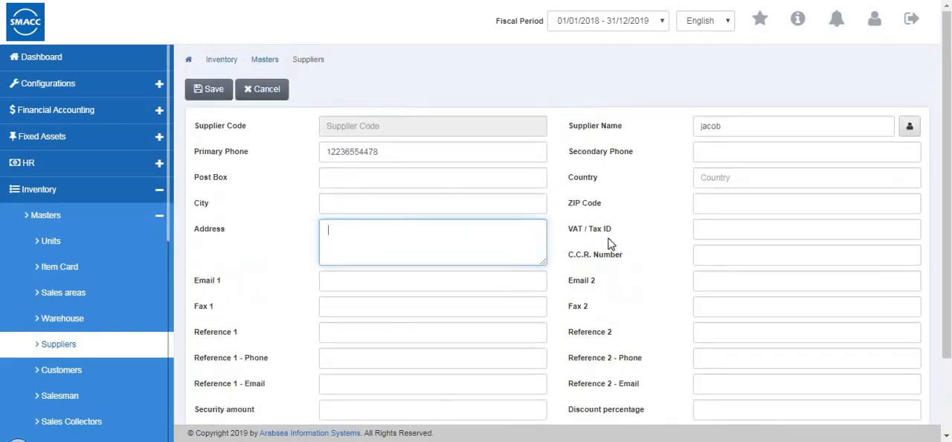
pyautogui.click(216, 91)
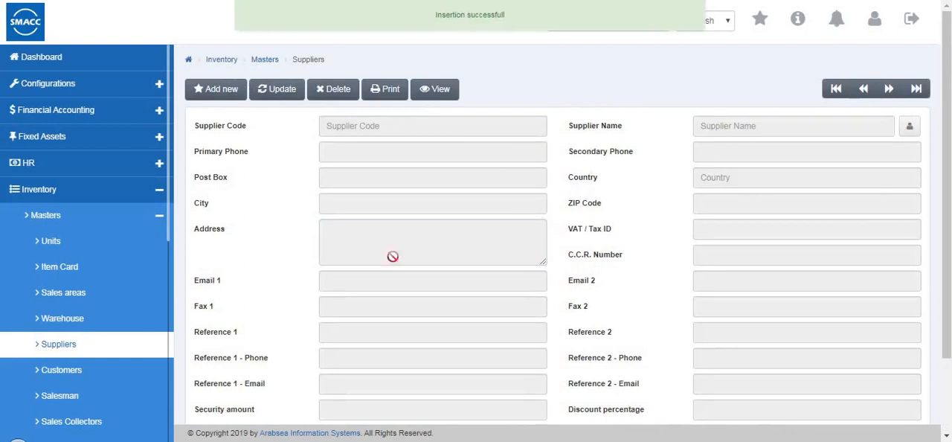
# - Start a new record in the Customers master and enter the customer's name and primary phone number
pyautogui.click(124, 377)
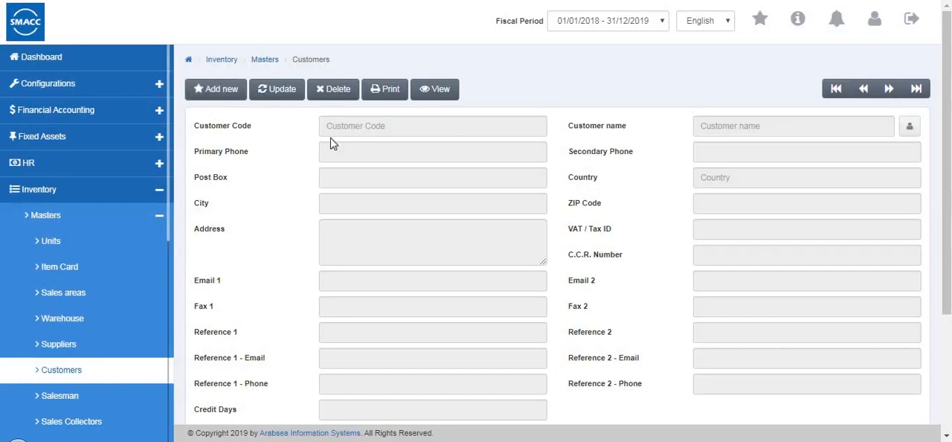
pyautogui.click(221, 97)
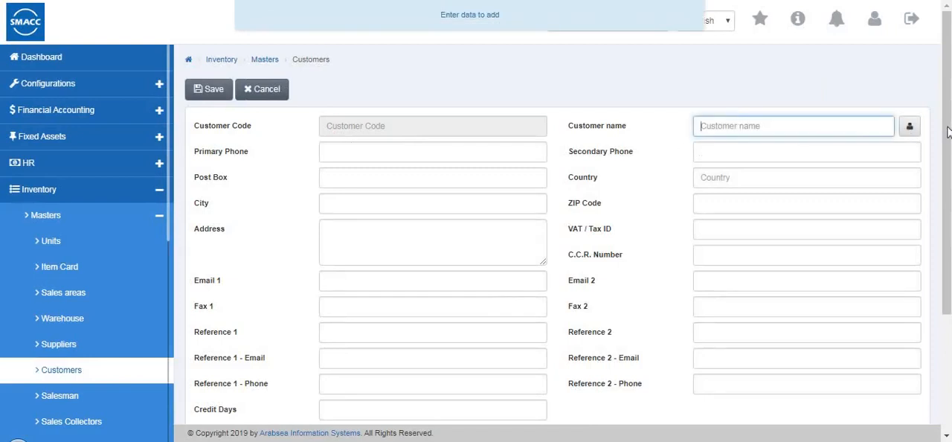
pyautogui.click(713, 141)
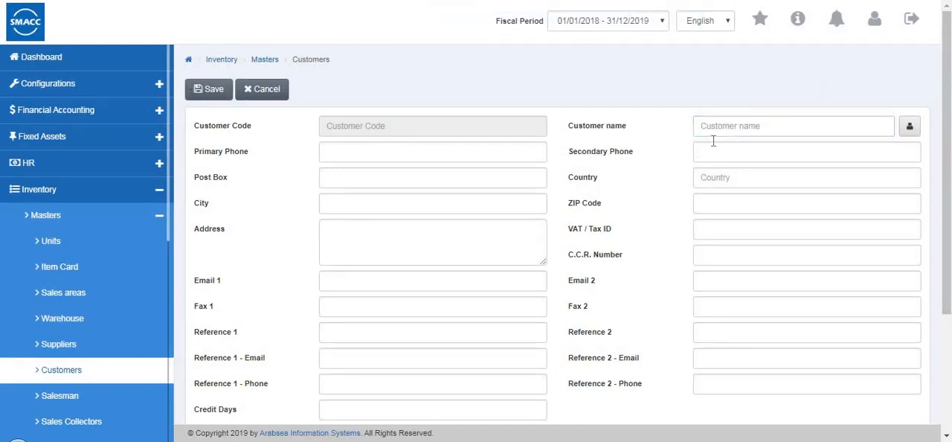
pyautogui.click(746, 128)
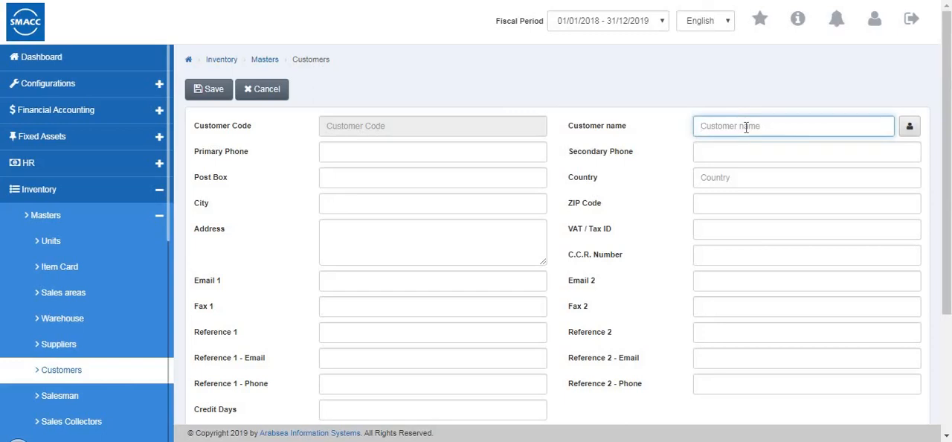
pyautogui.write('thomas')
pyautogui.click(358, 147)
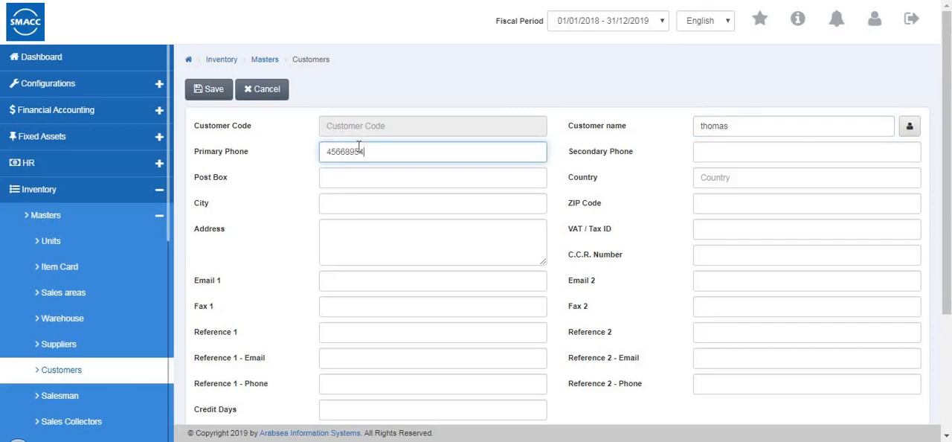
# - Review the remaining customer fields, leave them blank and save the customer record
pyautogui.scroll(-2, 390, 208)
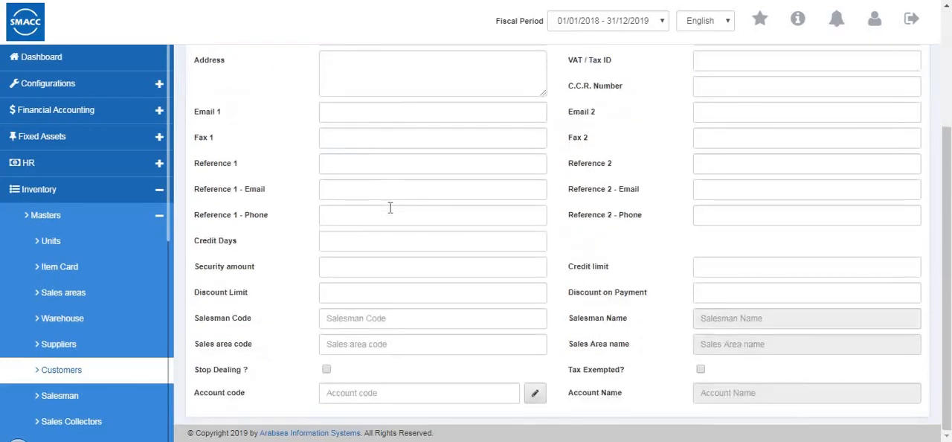
pyautogui.press('Tab')
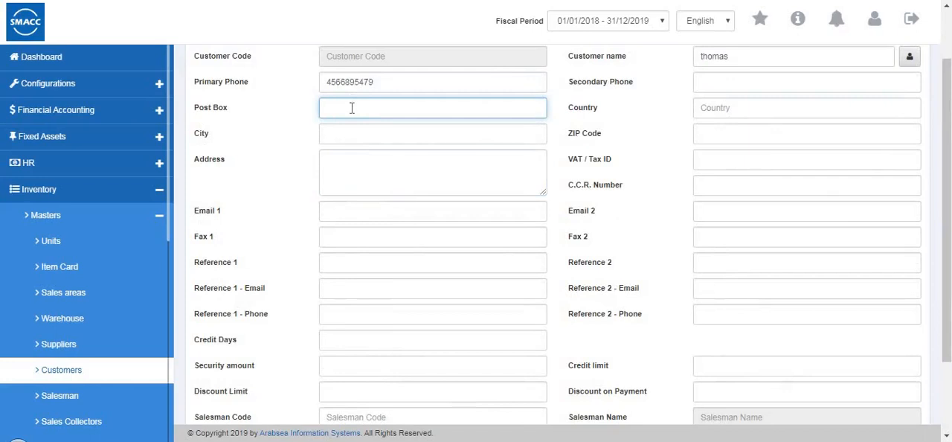
pyautogui.press('Tab')
pyautogui.press('Tab')
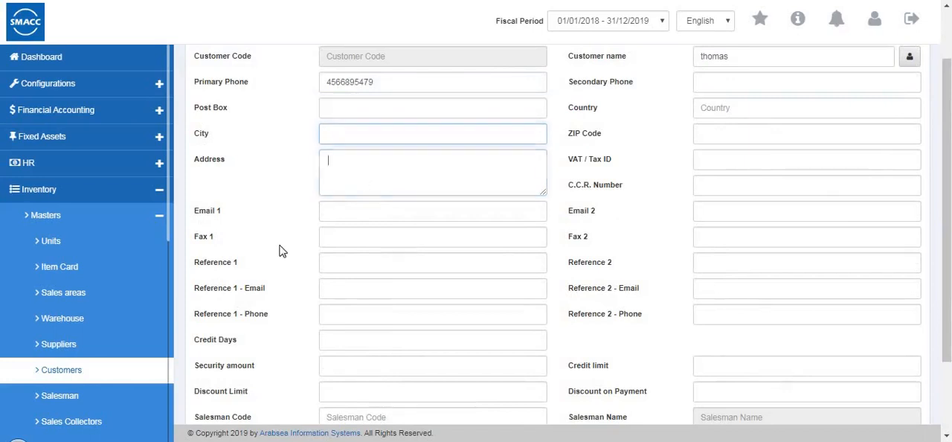
pyautogui.scroll(-1, 251, 226)
pyautogui.scroll(-1, 251, 225)
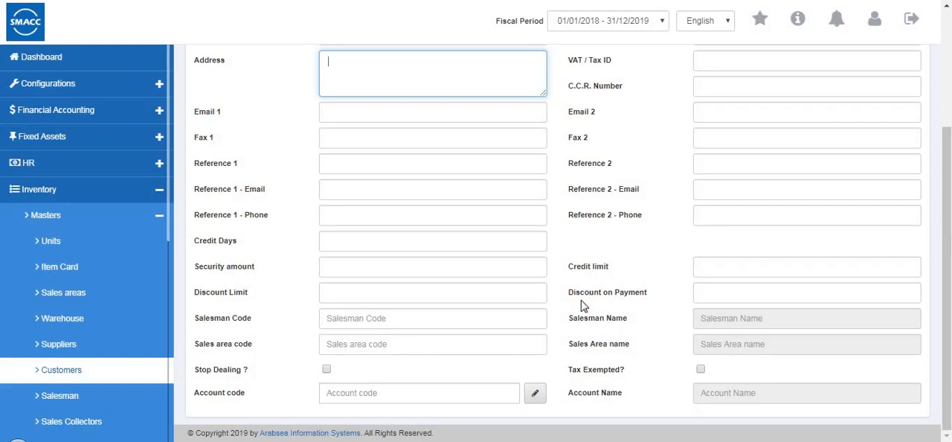
pyautogui.scroll(1, 588, 394)
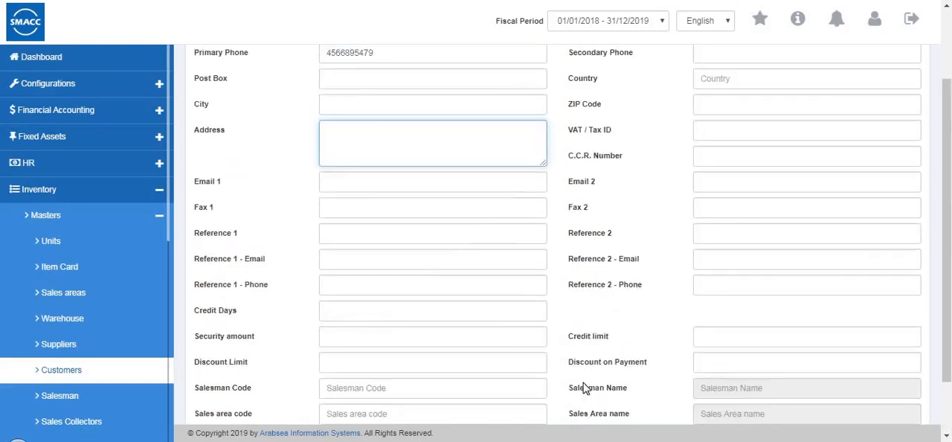
pyautogui.scroll(2, 644, 304)
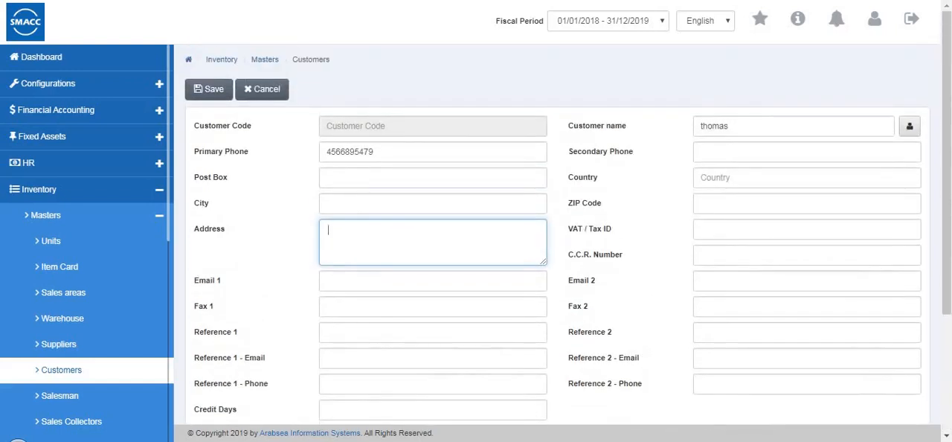
pyautogui.click(213, 90)
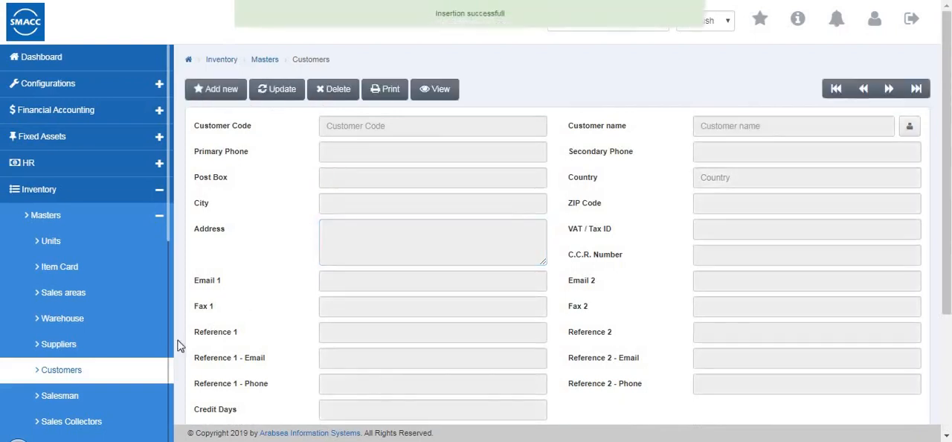
# - Open the first salesman record in the Salesman master
pyautogui.click(100, 408)
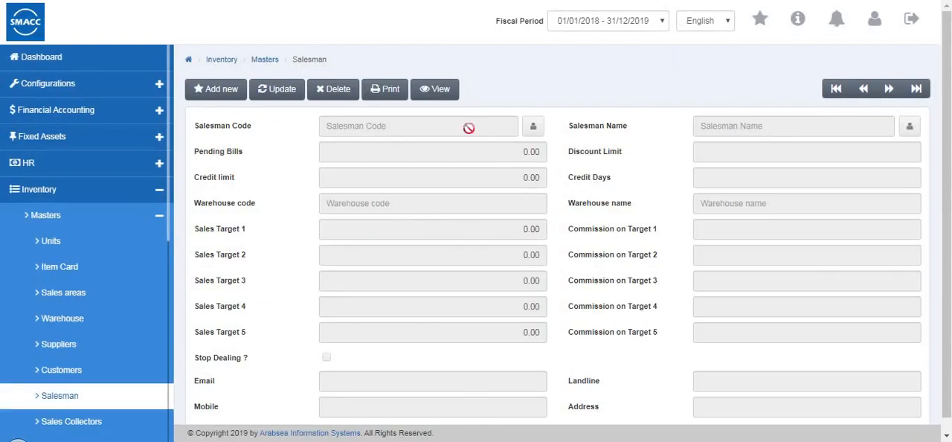
pyautogui.click(221, 90)
pyautogui.click(281, 94)
pyautogui.click(837, 92)
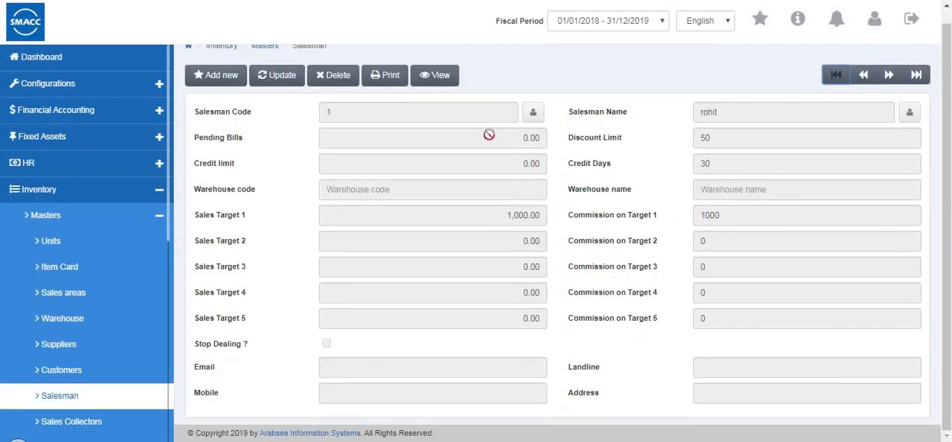
# - Edit the open salesman record, assign it warehouse code 0001 (Warehouse 1) and save the update
pyautogui.click(281, 90)
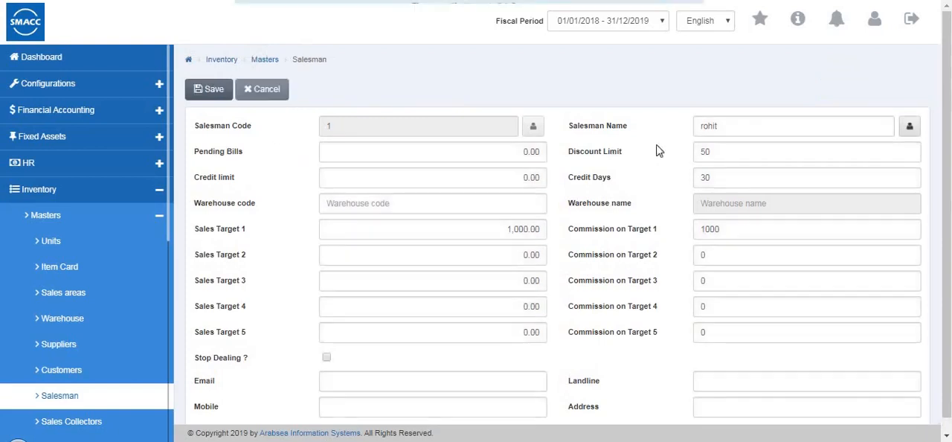
pyautogui.click(726, 128)
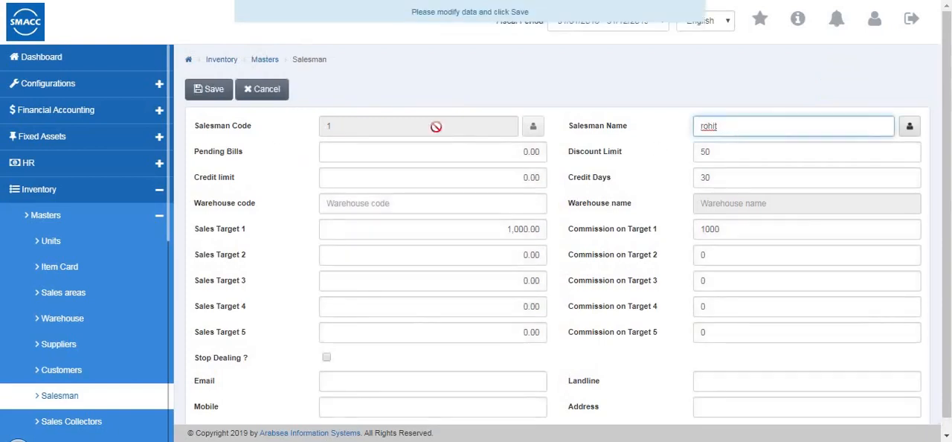
pyautogui.click(519, 154)
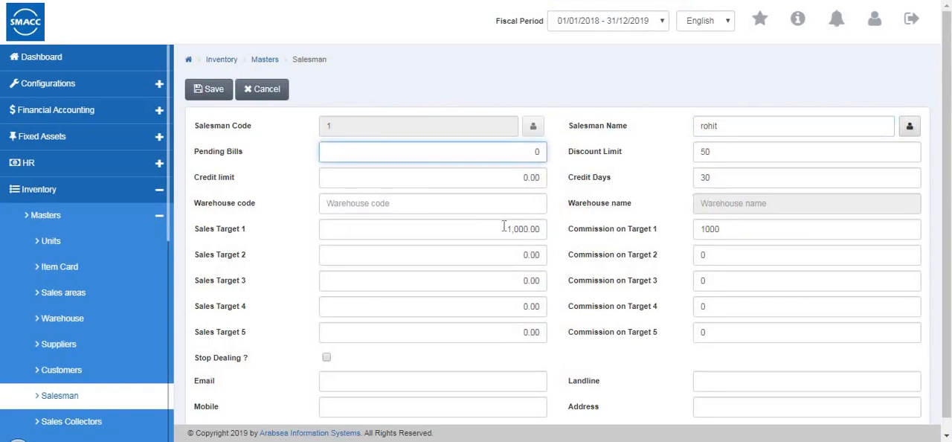
pyautogui.doubleClick(437, 206)
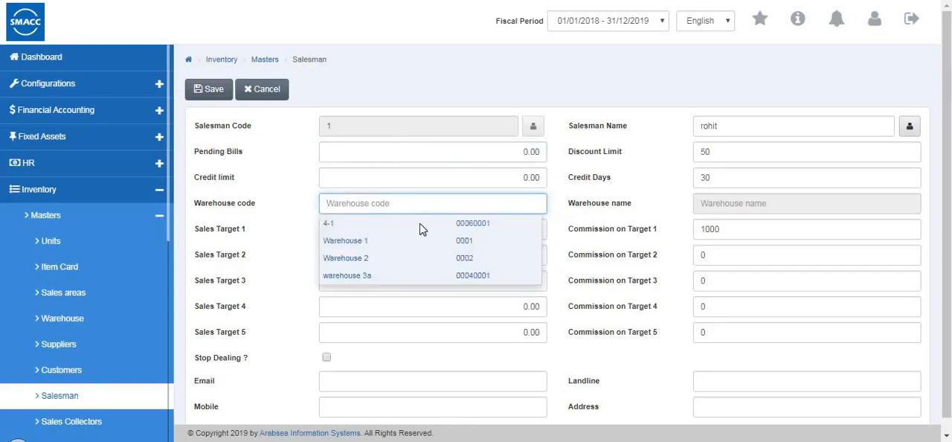
pyautogui.click(421, 242)
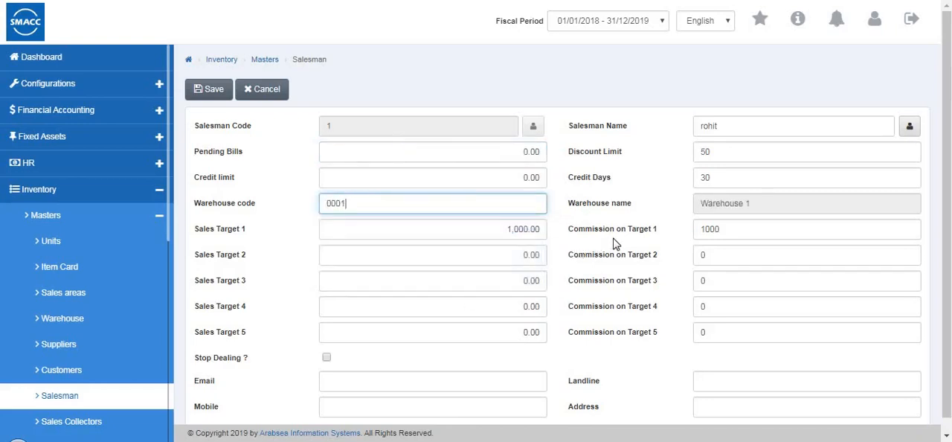
pyautogui.scroll(-1, 352, 359)
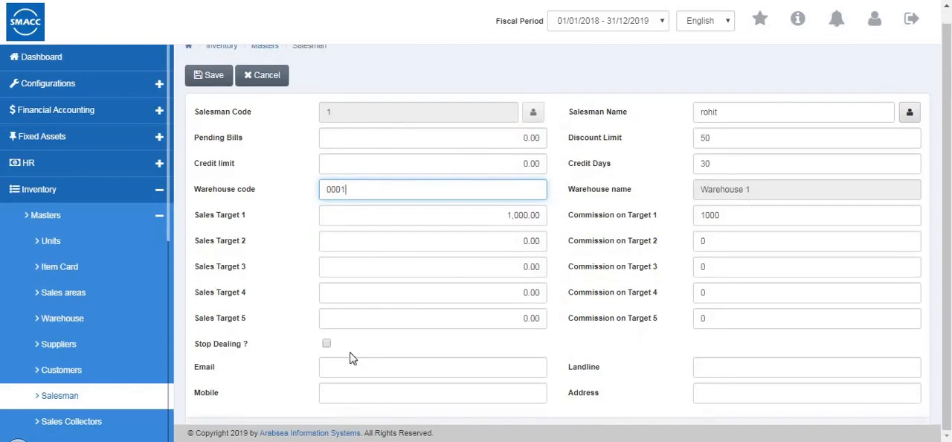
pyautogui.click(213, 77)
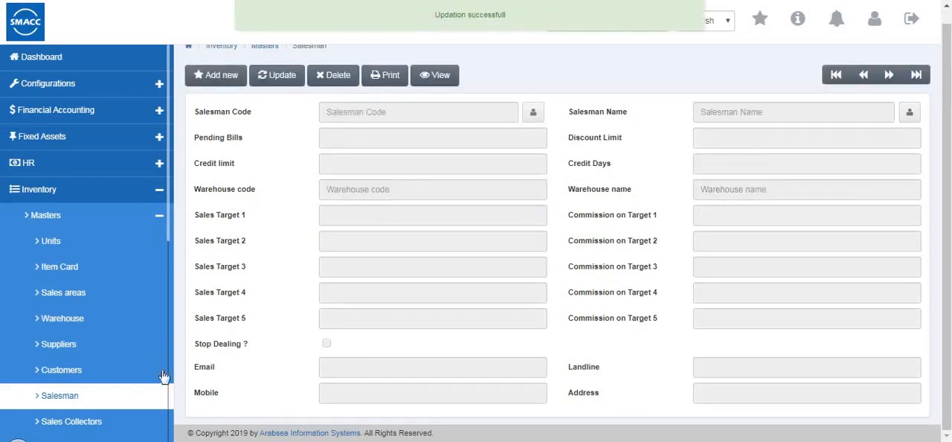
# - Open the first record in the Sales Collectors master for editing, leave its fields as they are and save it
pyautogui.click(150, 423)
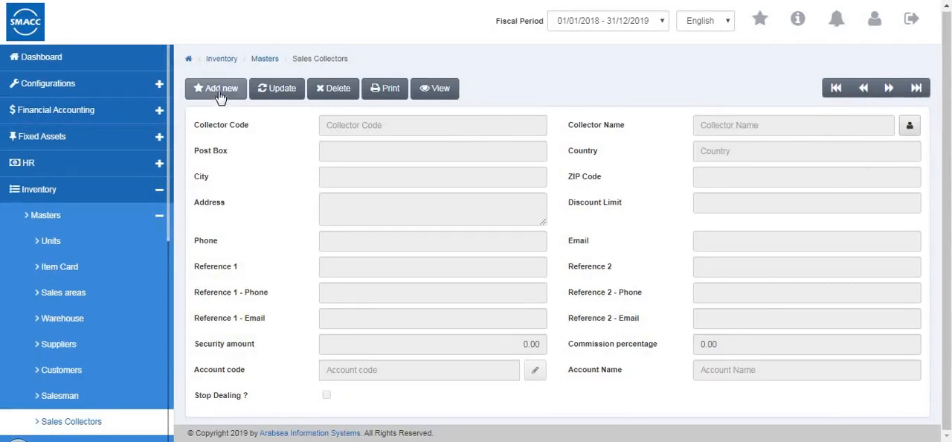
pyautogui.click(835, 89)
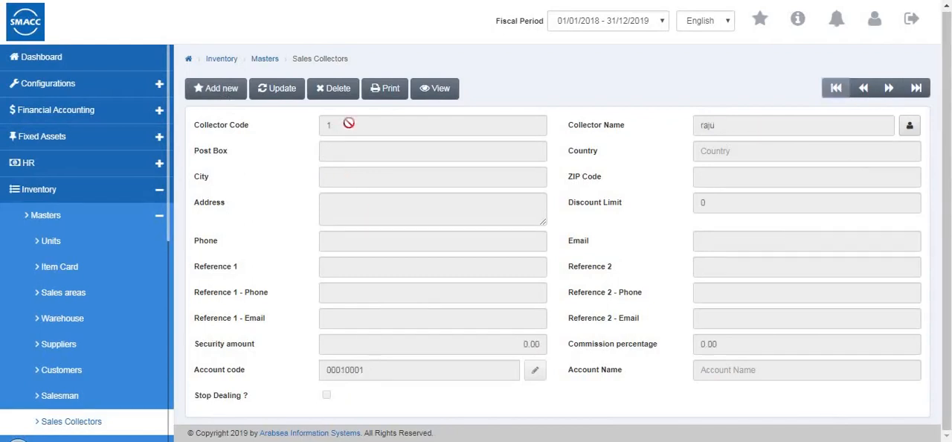
pyautogui.click(283, 92)
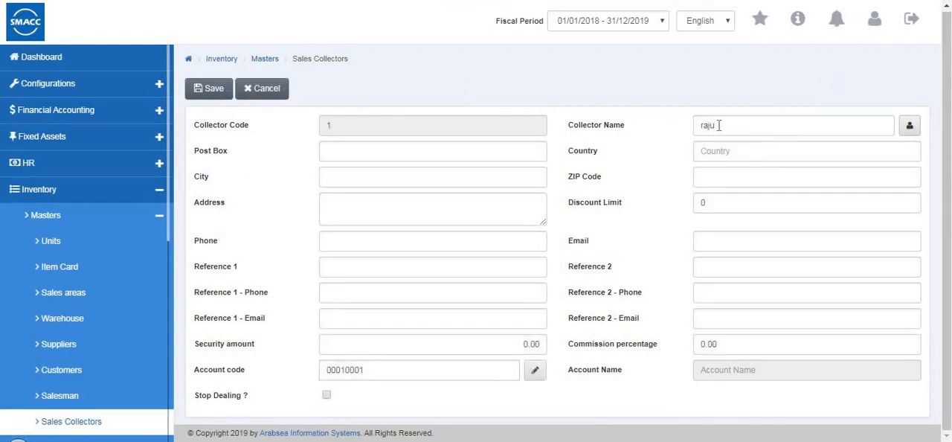
pyautogui.press('Tab')
pyautogui.click(354, 178)
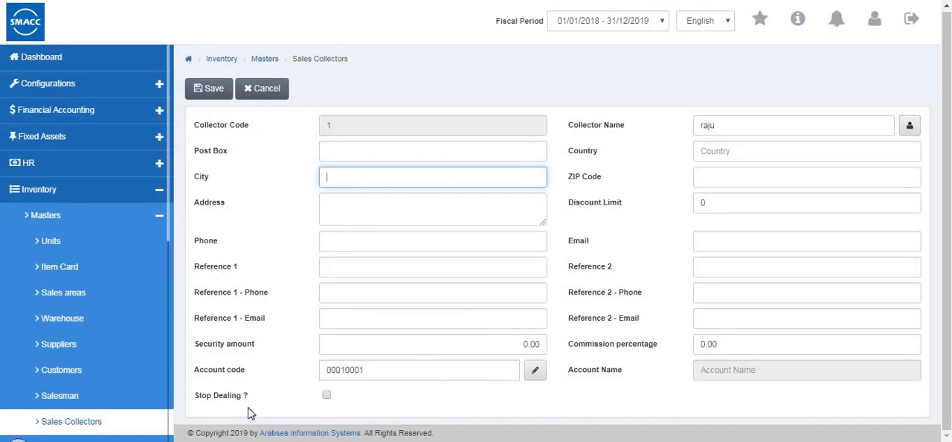
pyautogui.click(205, 93)
# - Start a new record in the Sales Groups master and name the group "mens wear"
pyautogui.scroll(-5, 75, 366)
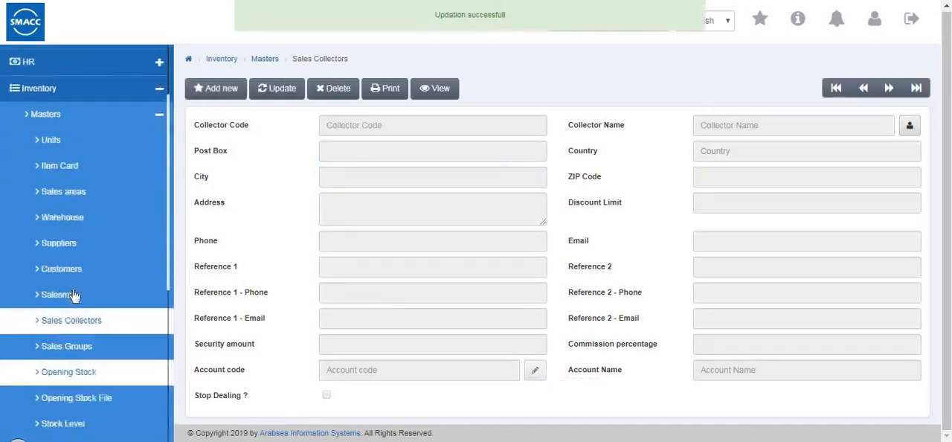
pyautogui.click(74, 279)
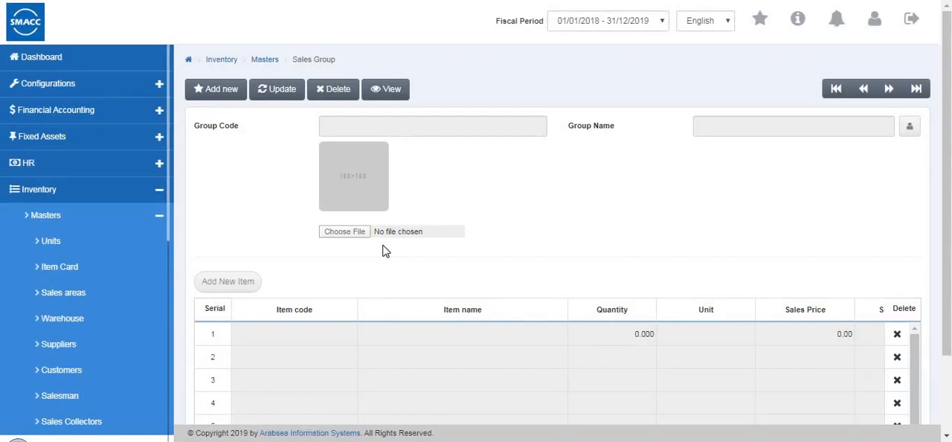
pyautogui.scroll(-3, 383, 248)
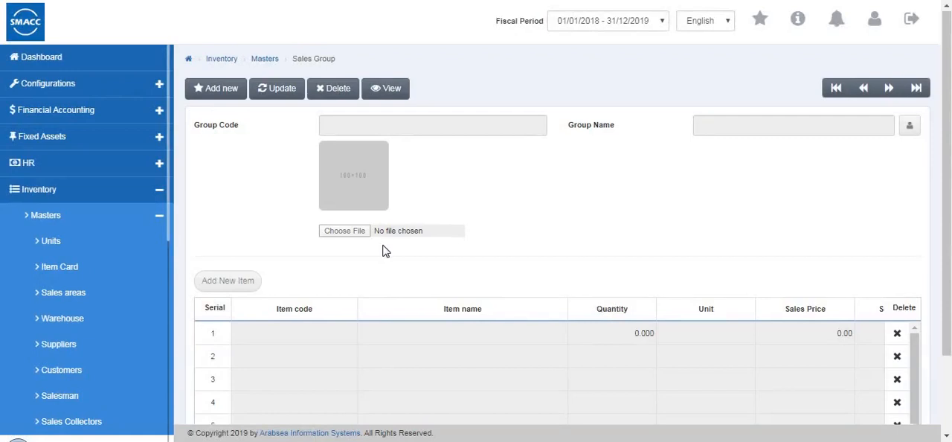
pyautogui.scroll(3, 383, 248)
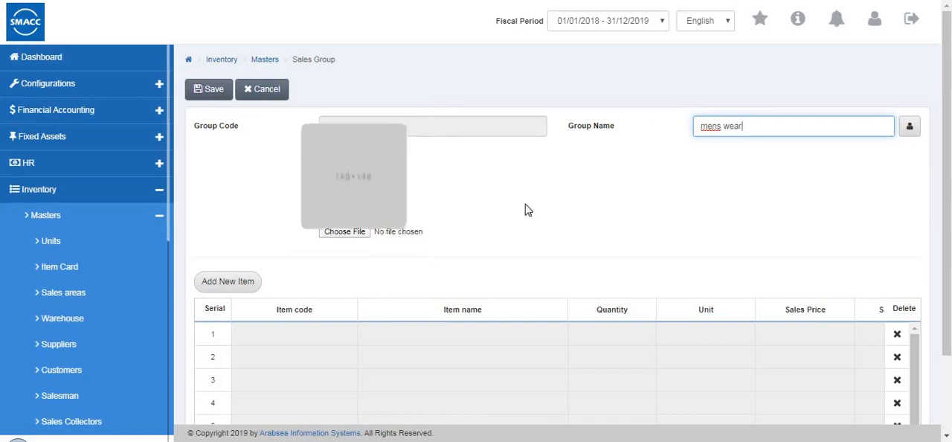
pyautogui.moveTo(355, 193)
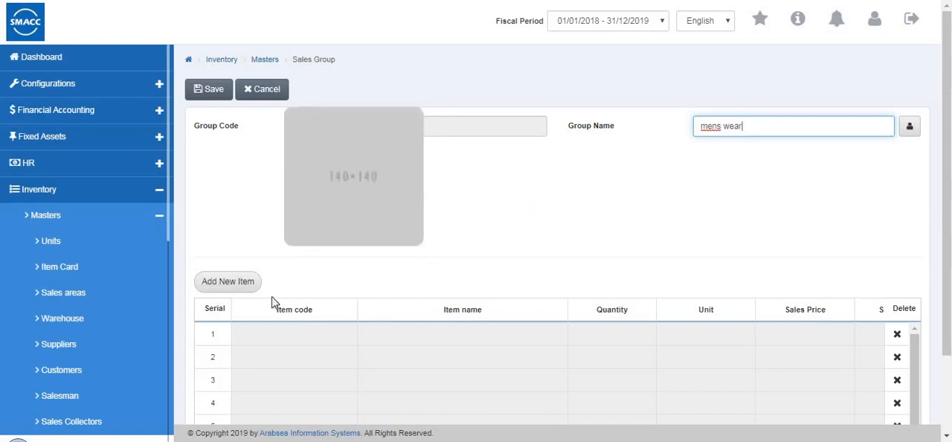
# - Add item 0002 (jeans) to the sales group with quantity 10, unit Pcs and the Retail Price
pyautogui.click(244, 287)
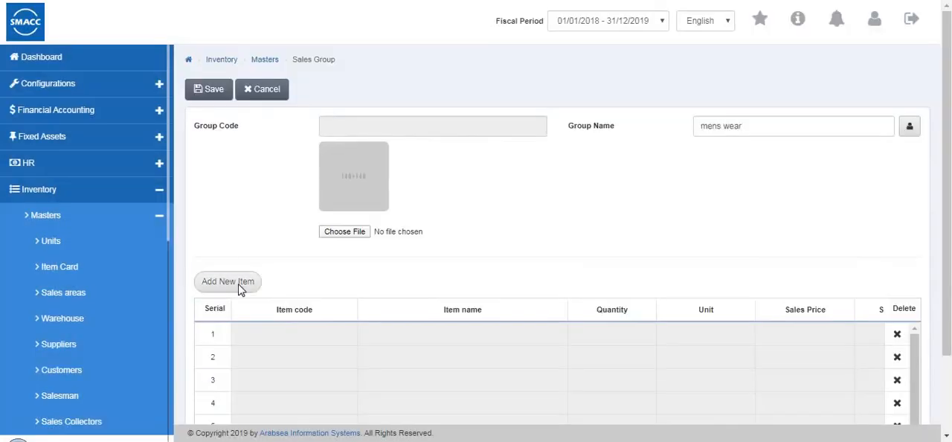
pyautogui.click(239, 286)
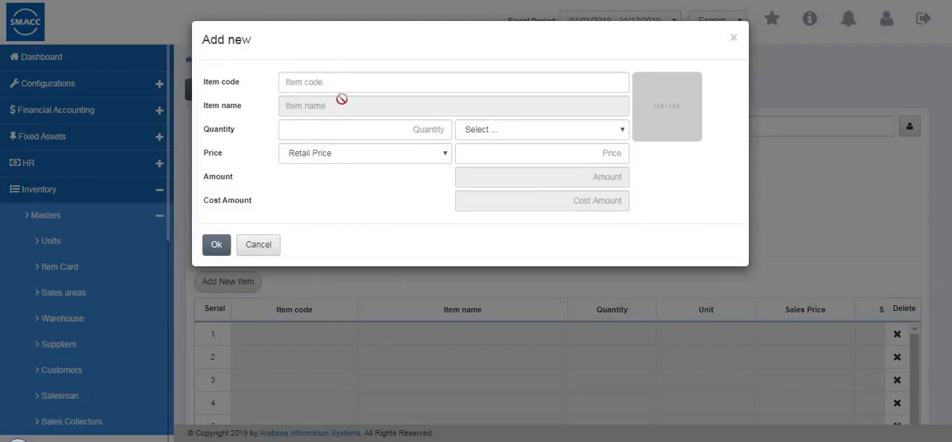
pyautogui.click(341, 83)
pyautogui.write('0002')
pyautogui.click(329, 103)
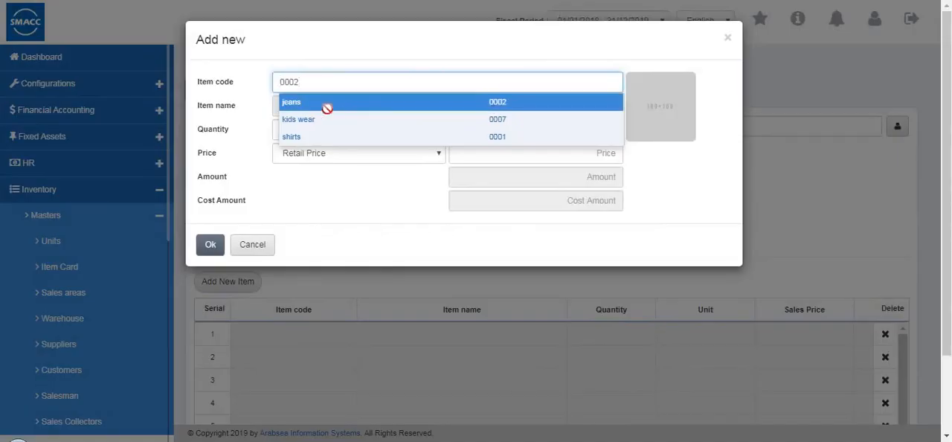
pyautogui.write('10')
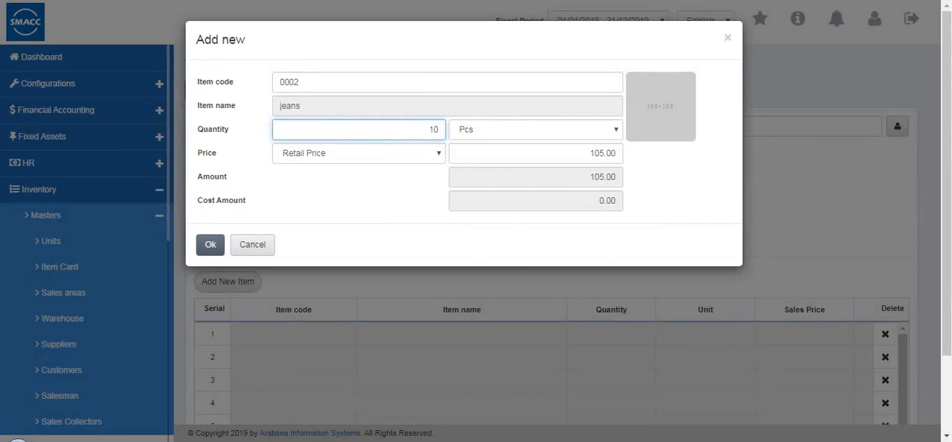
pyautogui.click(572, 137)
pyautogui.click(421, 156)
pyautogui.click(421, 157)
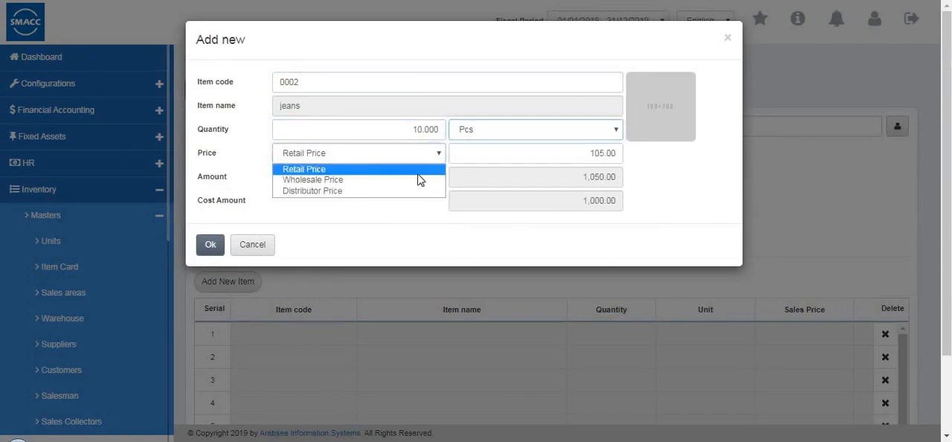
pyautogui.click(616, 173)
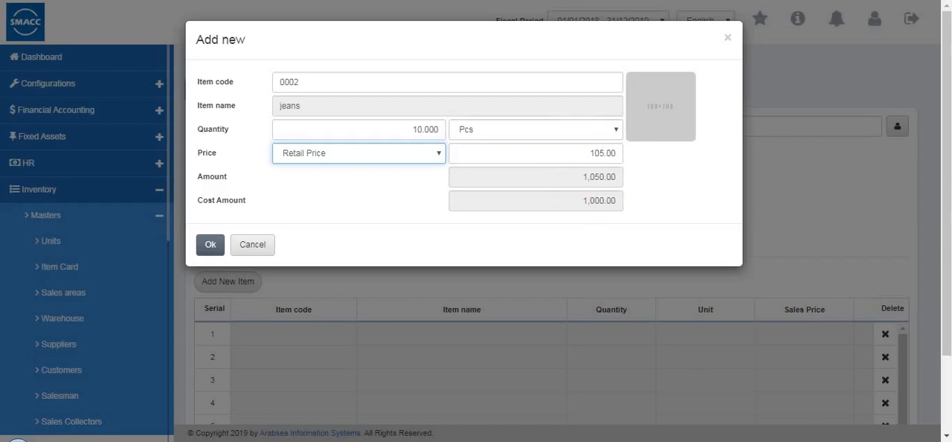
pyautogui.click(211, 245)
# - Add item 0001 (shirts) to the sales group with quantity 5
pyautogui.click(248, 286)
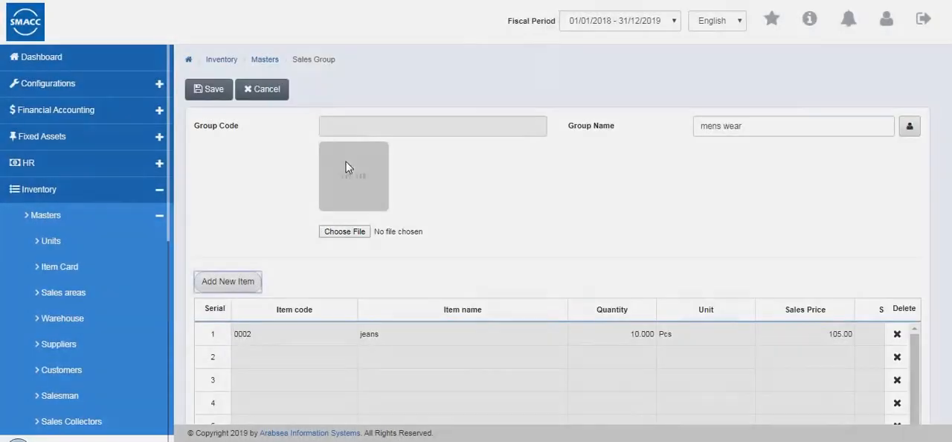
pyautogui.doubleClick(354, 84)
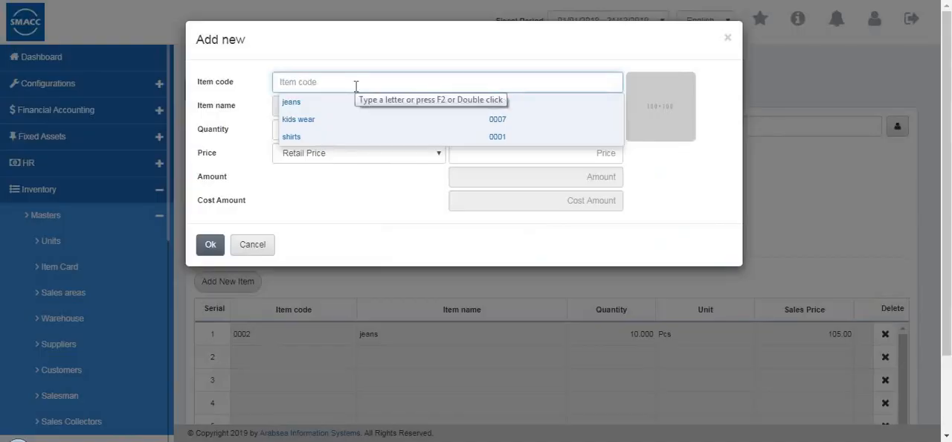
pyautogui.click(332, 138)
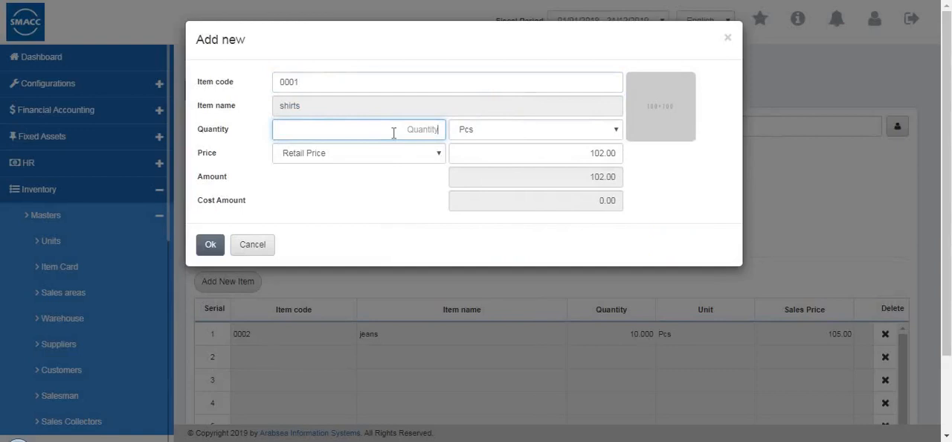
pyautogui.write('5')
pyautogui.click(206, 247)
# - Check the sales and cost amounts of the group's item lines and save the sales group
pyautogui.scroll(-2, 813, 258)
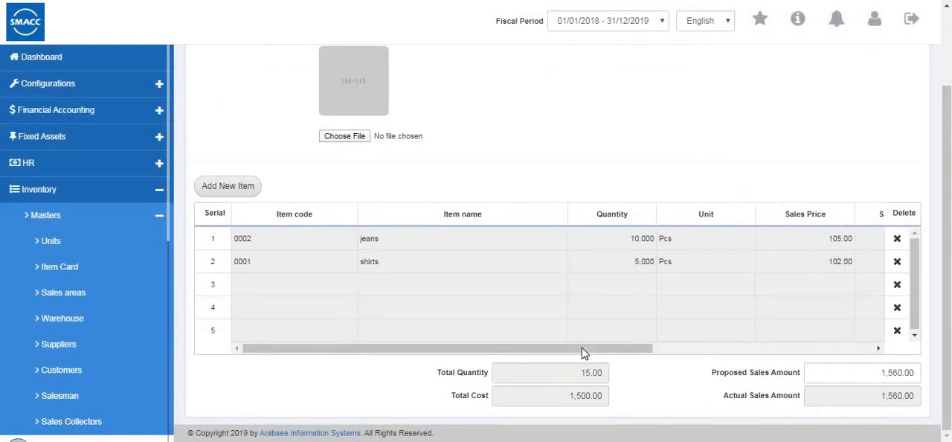
pyautogui.moveTo(585, 355); pyautogui.dragTo(867, 333)
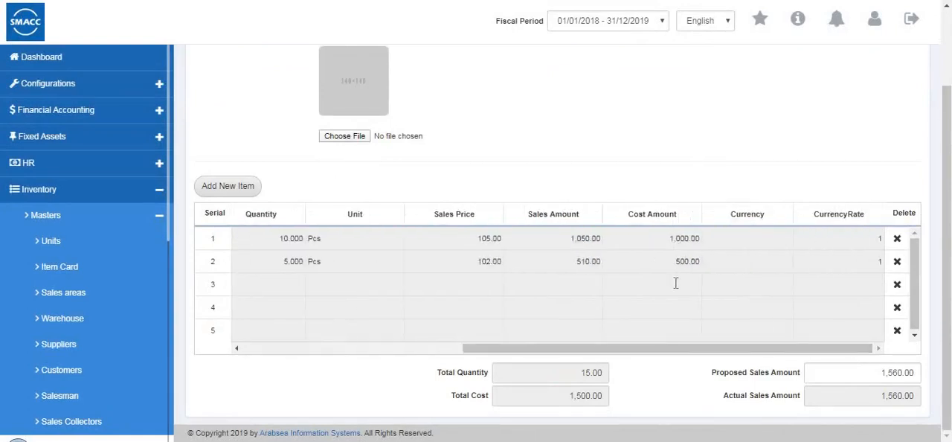
pyautogui.scroll(2, 452, 315)
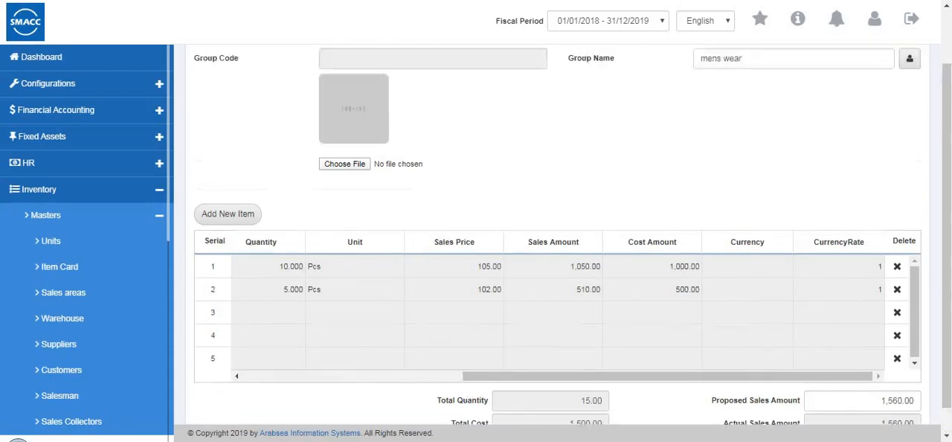
pyautogui.click(209, 90)
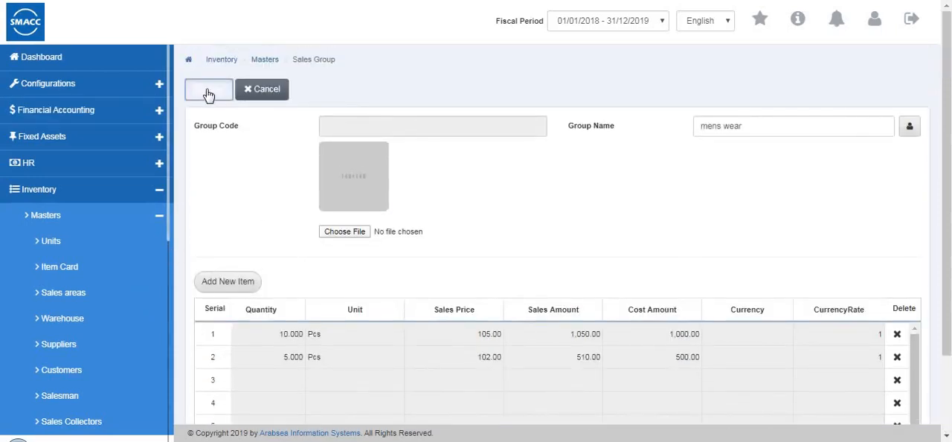
# - Open the Opening Stock master and select warehouse code 0001 (Warehouse 1)
pyautogui.scroll(-5, 104, 246)
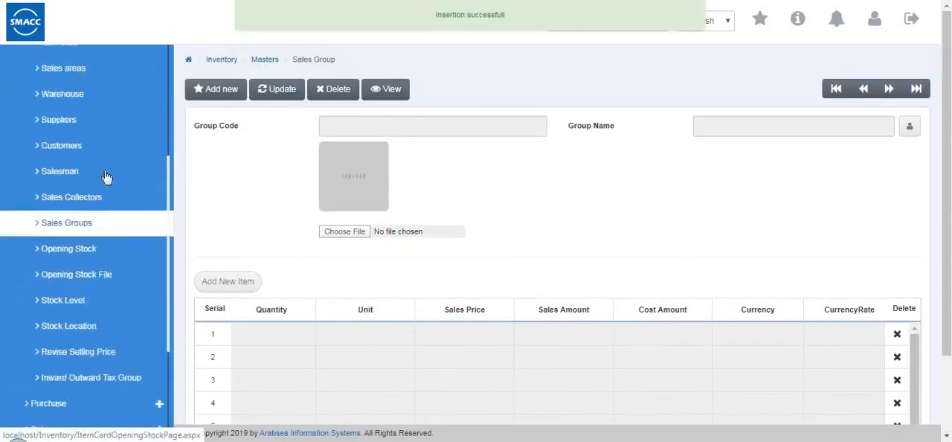
pyautogui.click(103, 165)
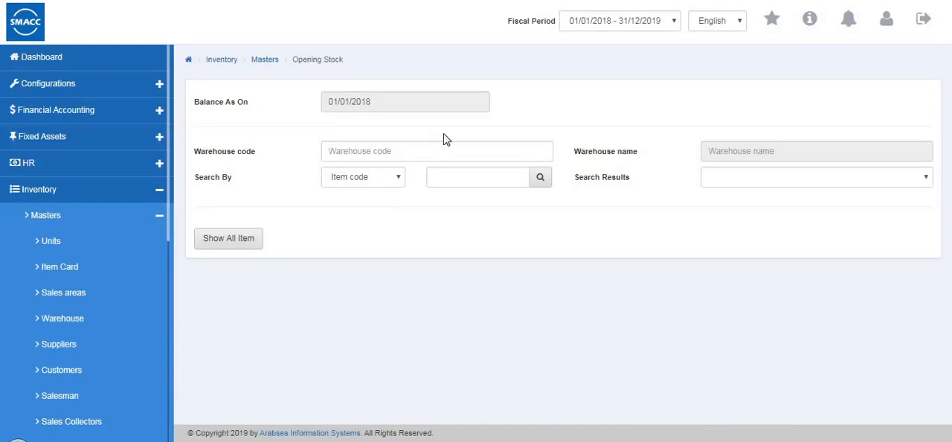
pyautogui.click(407, 152)
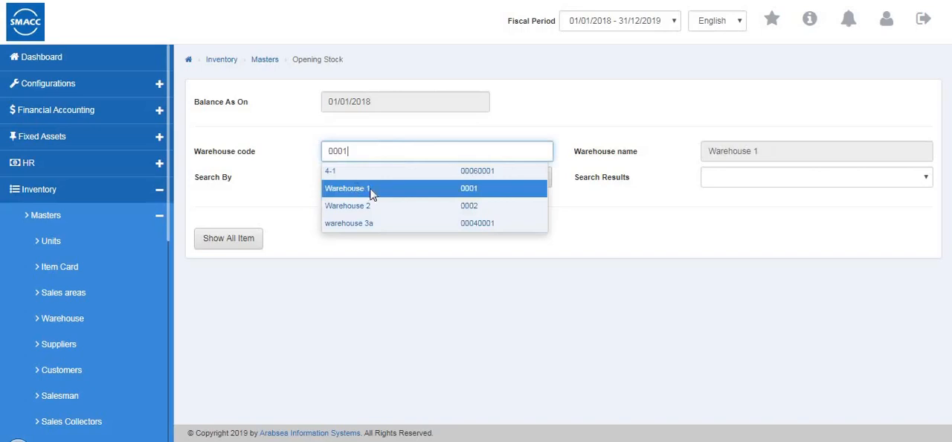
pyautogui.click(379, 193)
# - Set the search to Item name, choose shirts, list all items and look through their opening quantities and average costs
pyautogui.click(383, 182)
pyautogui.click(405, 205)
pyautogui.click(470, 176)
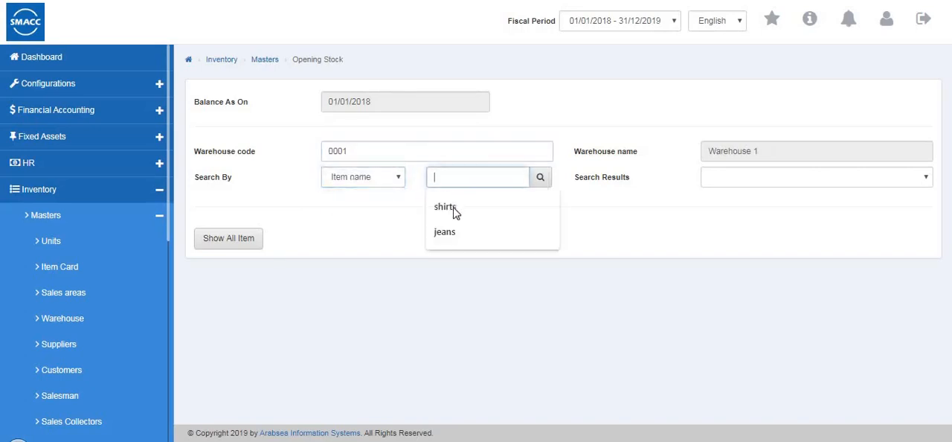
pyautogui.click(453, 208)
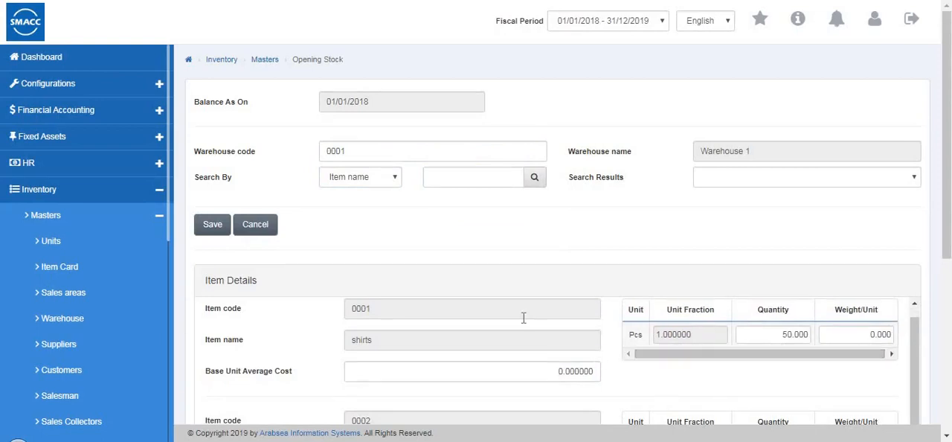
pyautogui.scroll(-4, 524, 318)
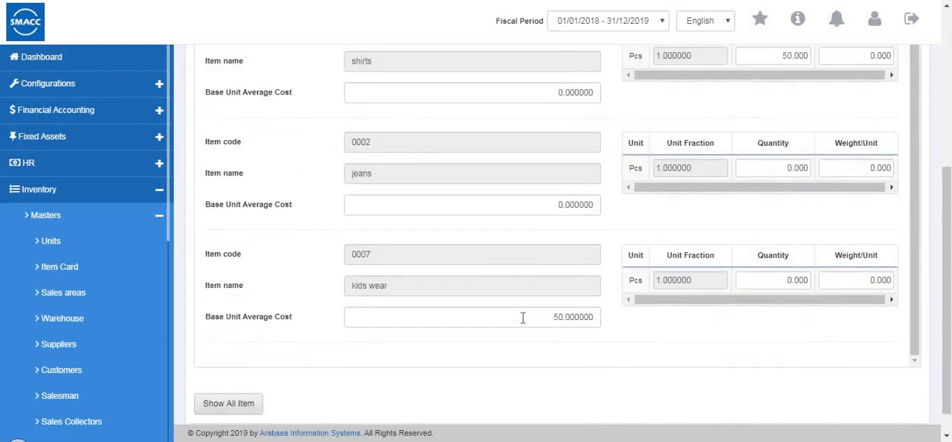
pyautogui.scroll(1, 525, 320)
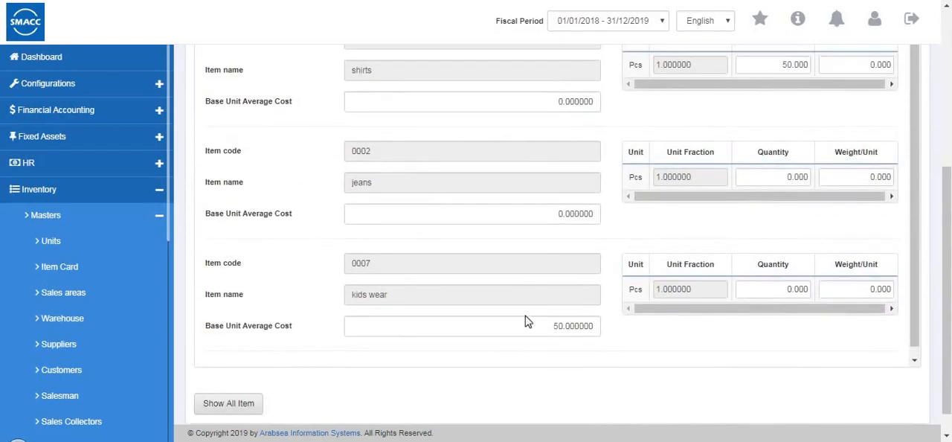
# - Cancel the opening stock entry and open the Opening Stock File master
pyautogui.scroll(5, 524, 318)
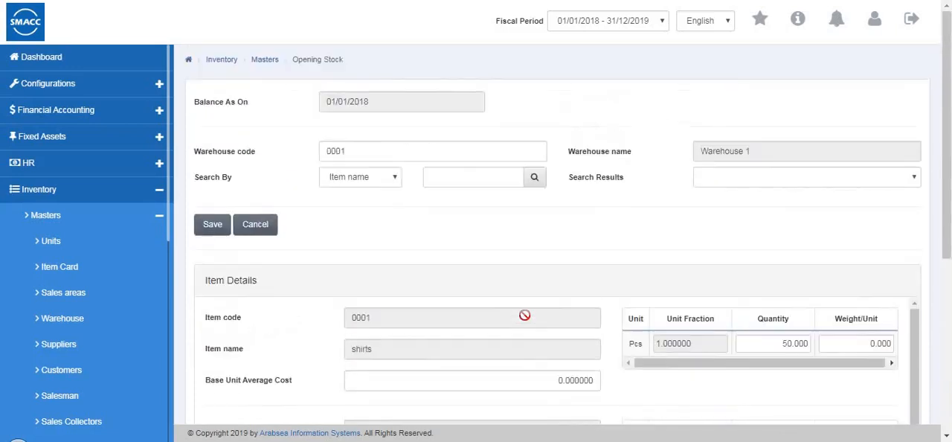
pyautogui.click(249, 231)
pyautogui.scroll(-5, 112, 290)
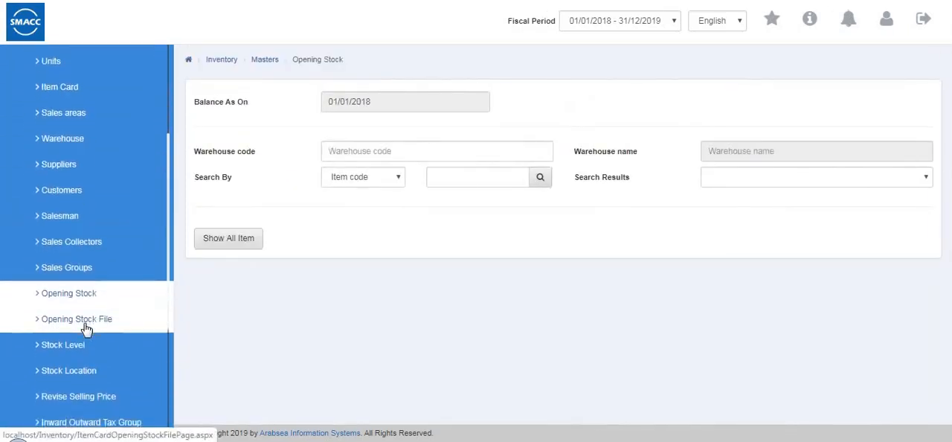
pyautogui.click(77, 319)
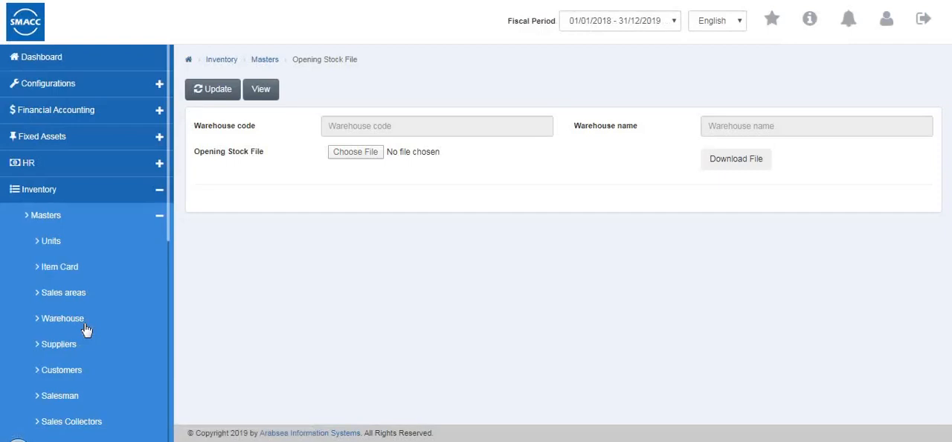
# - Start an opening stock file update for warehouse code 0001 (Warehouse 1), and open the file chooser without picking a file
pyautogui.click(213, 88)
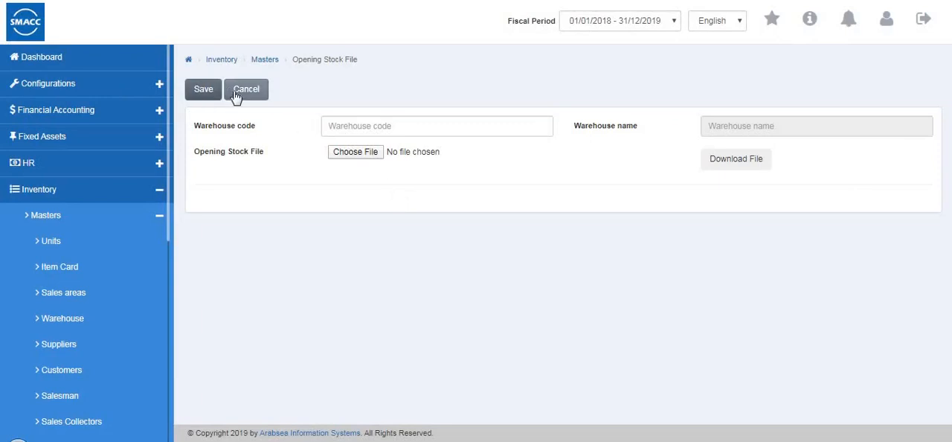
pyautogui.click(357, 123)
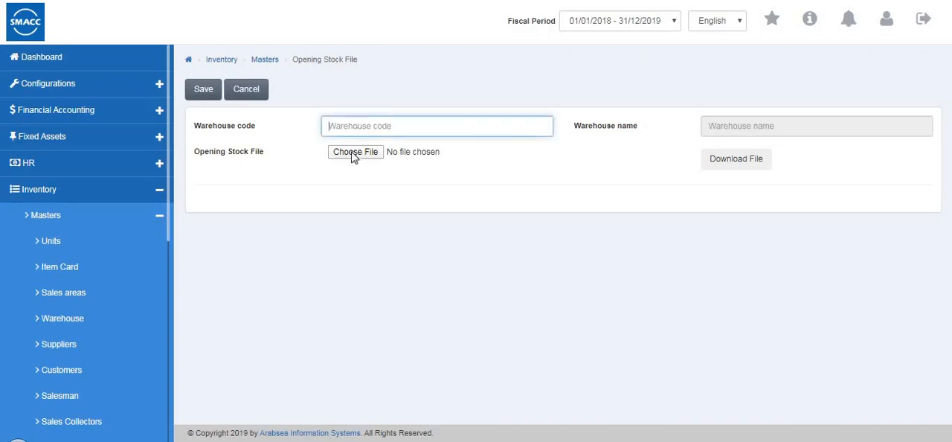
pyautogui.click(366, 162)
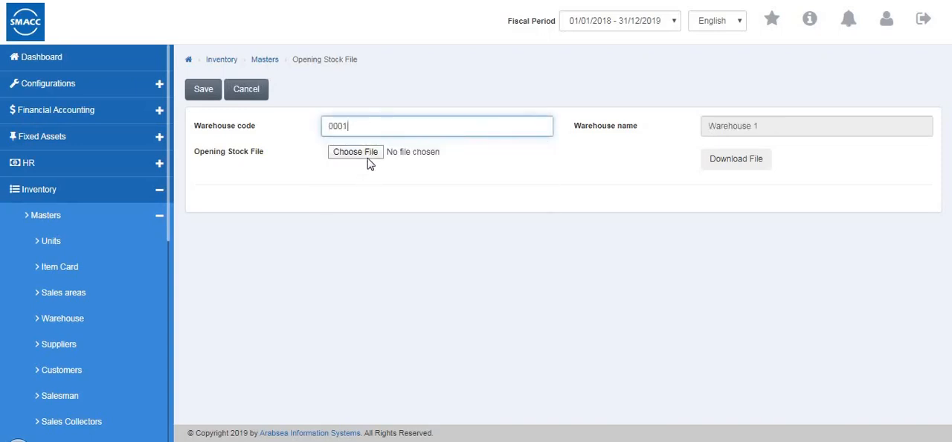
pyautogui.click(355, 152)
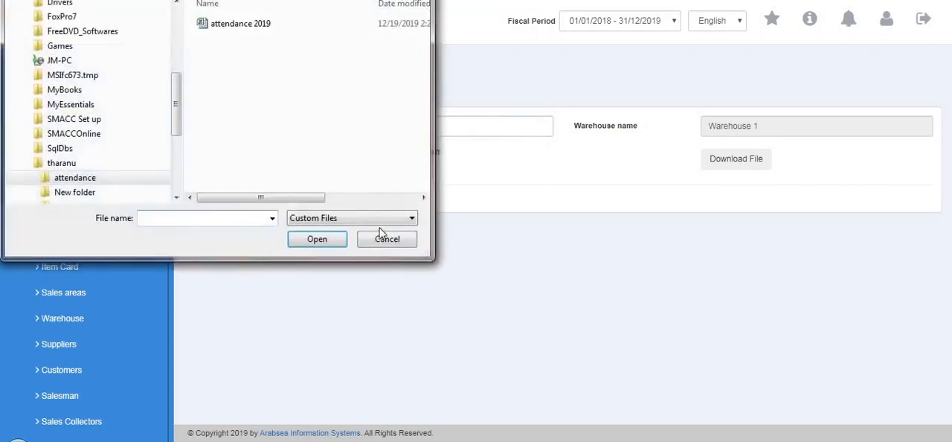
pyautogui.press('Escape')
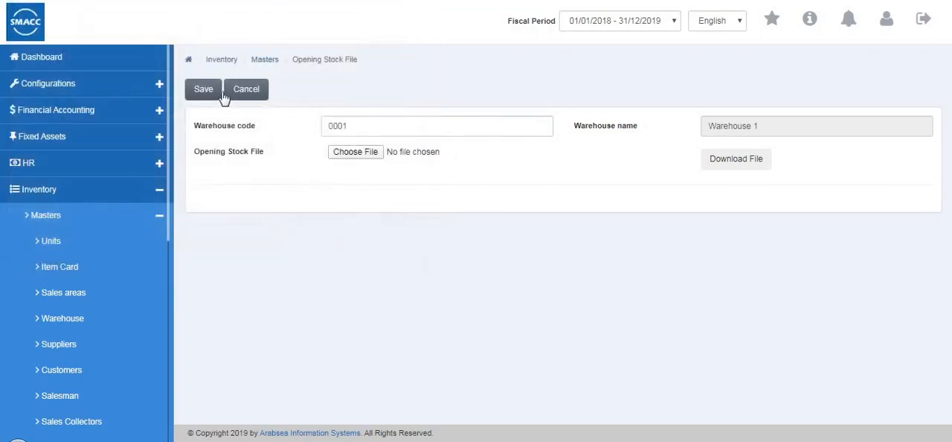
# - Open the Stock Level master, list all items of warehouse code 0001 to view their minimum and maximum levels, and cancel the entry
pyautogui.scroll(-3, 106, 273)
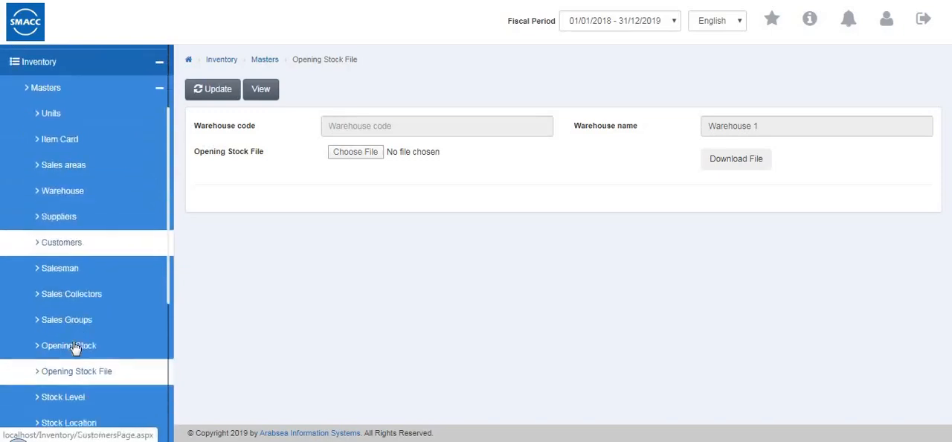
pyautogui.click(73, 355)
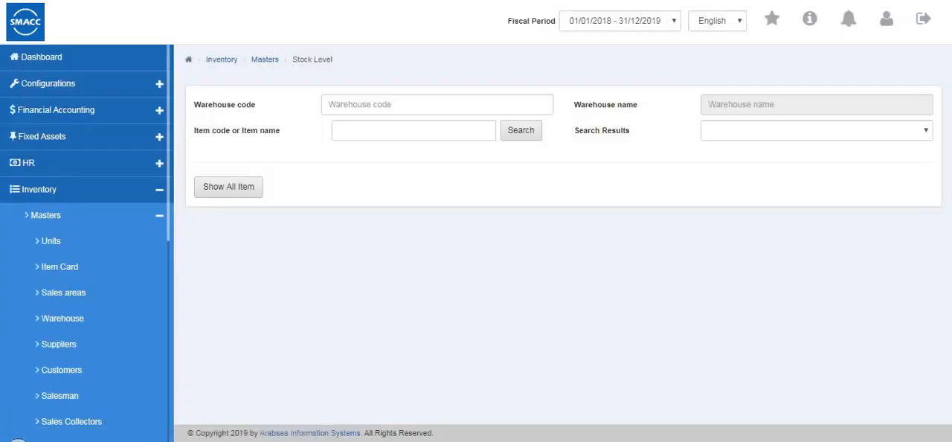
pyautogui.click(400, 105)
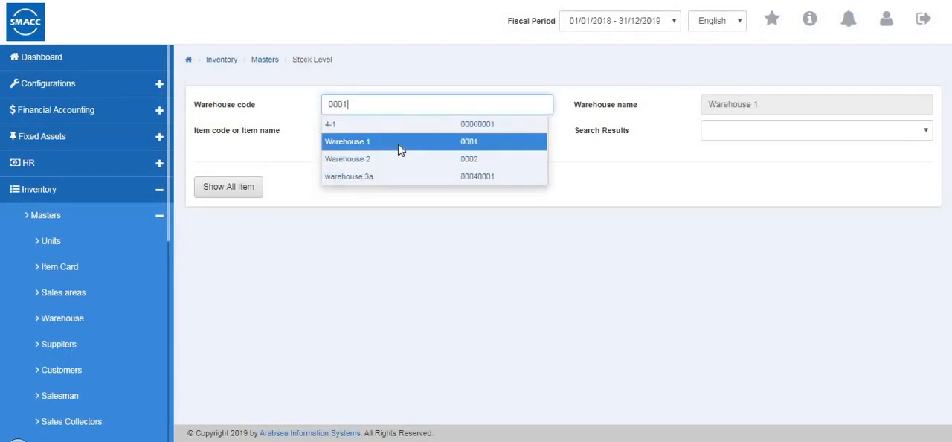
pyautogui.click(399, 146)
pyautogui.click(358, 129)
pyautogui.click(360, 158)
pyautogui.click(246, 195)
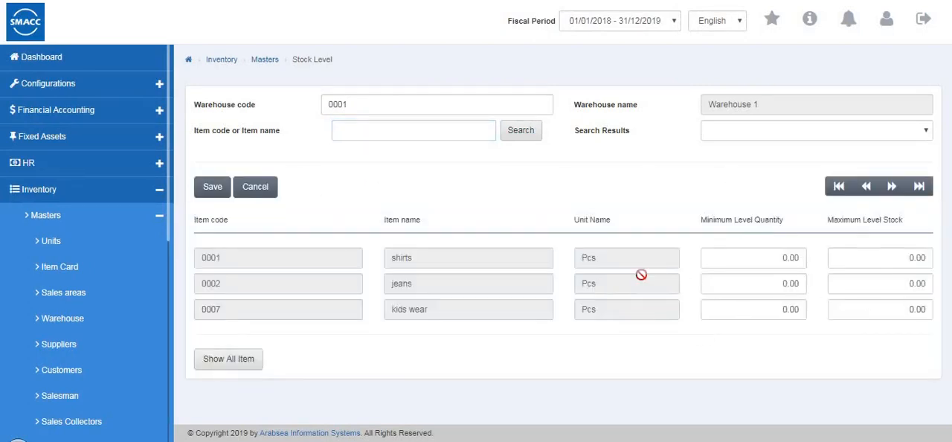
pyautogui.click(255, 187)
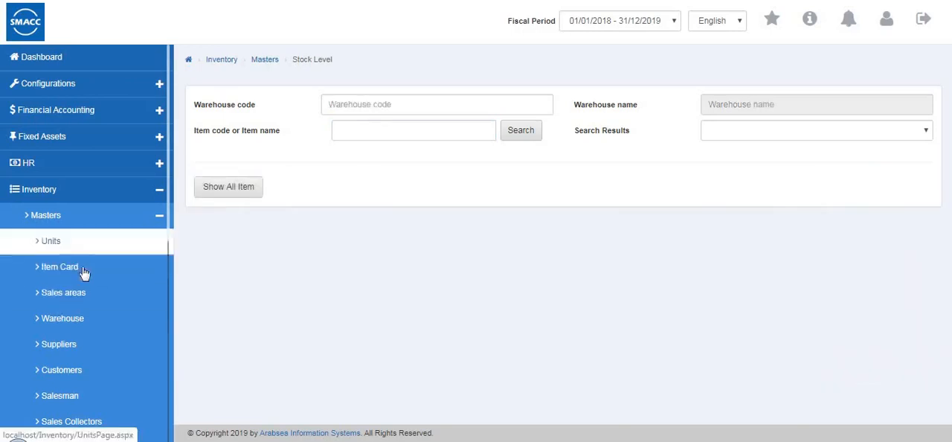
# - Open the Stock Location master, select warehouse code 0001 (Warehouse 1) and list all items
pyautogui.scroll(-2, 39, 402)
pyautogui.scroll(-2, 39, 402)
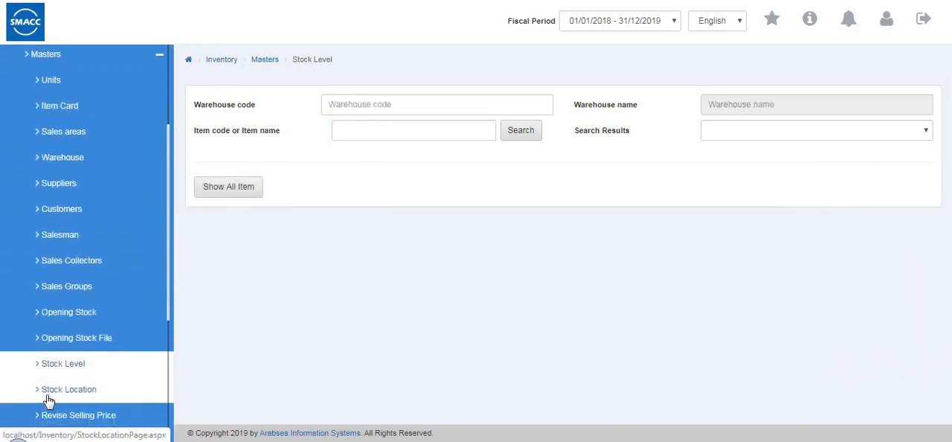
pyautogui.click(48, 401)
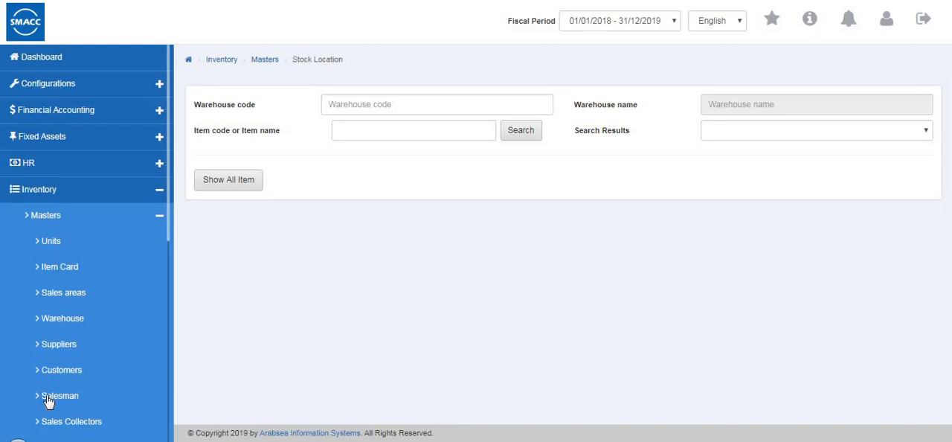
pyautogui.click(349, 104)
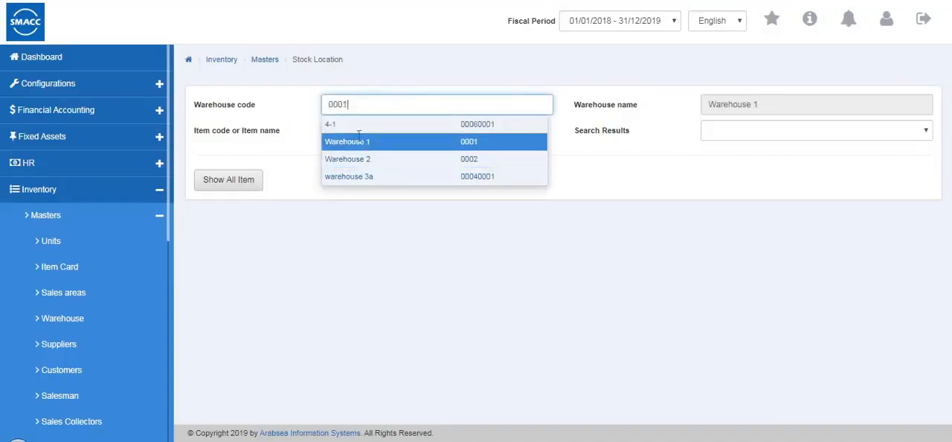
pyautogui.click(359, 135)
pyautogui.click(359, 189)
pyautogui.click(232, 187)
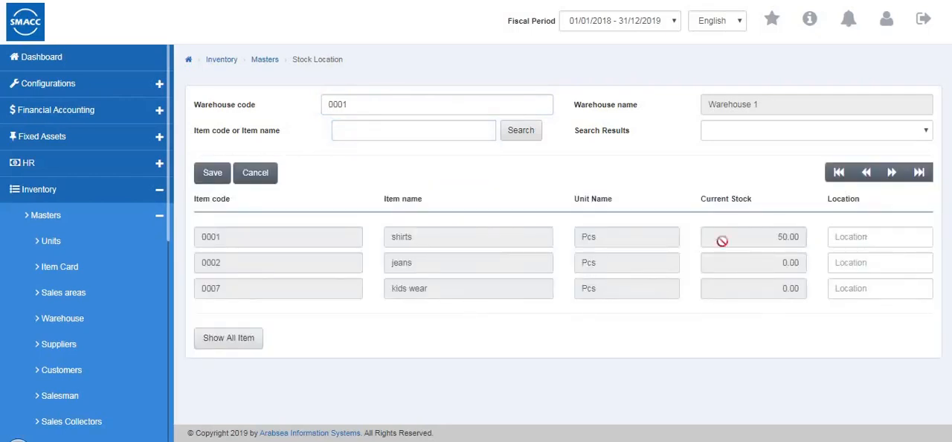
# - Look through the current stock and location fields of the listed items and cancel the stock location entry
pyautogui.press('Tab')
pyautogui.press('Tab')
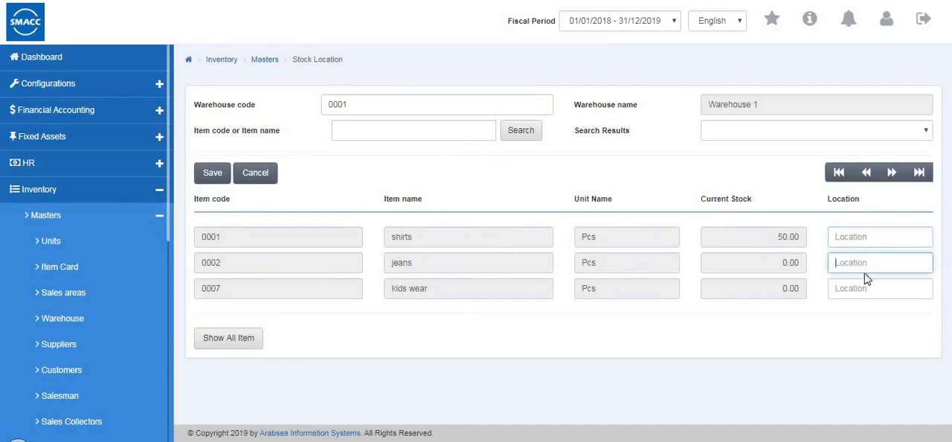
pyautogui.click(863, 239)
pyautogui.click(861, 263)
pyautogui.click(850, 290)
pyautogui.click(840, 174)
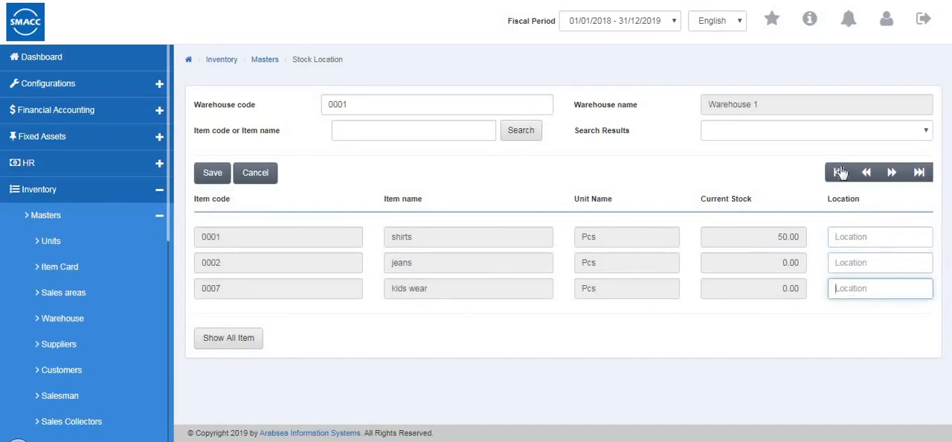
pyautogui.click(255, 173)
# - Open the Revise Selling Price master, start an update and choose the particular item 0007 (kids wear)
pyautogui.scroll(-4, 38, 337)
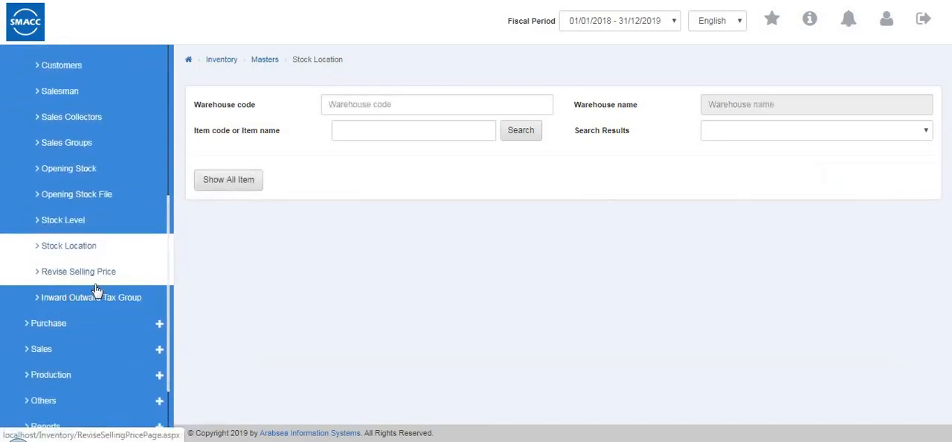
pyautogui.click(96, 285)
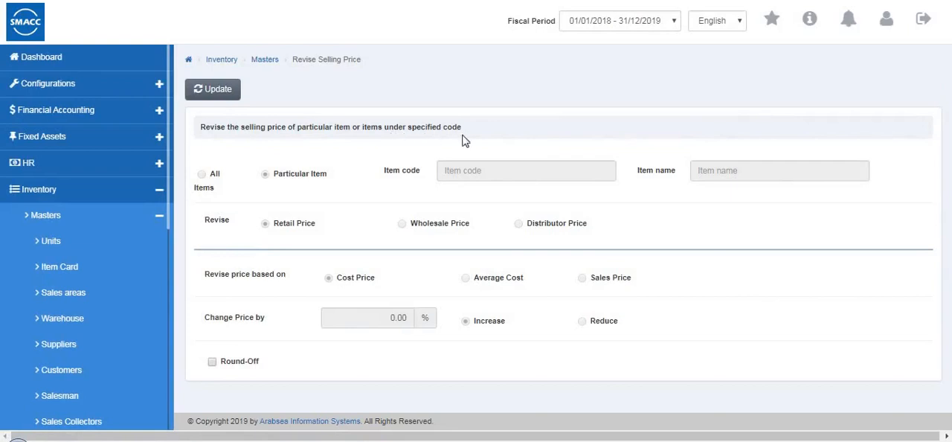
pyautogui.click(227, 90)
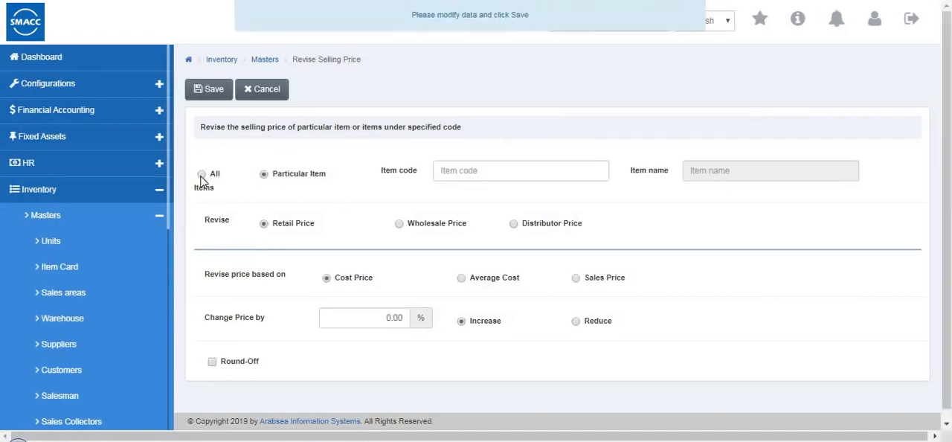
pyautogui.click(201, 176)
pyautogui.click(263, 174)
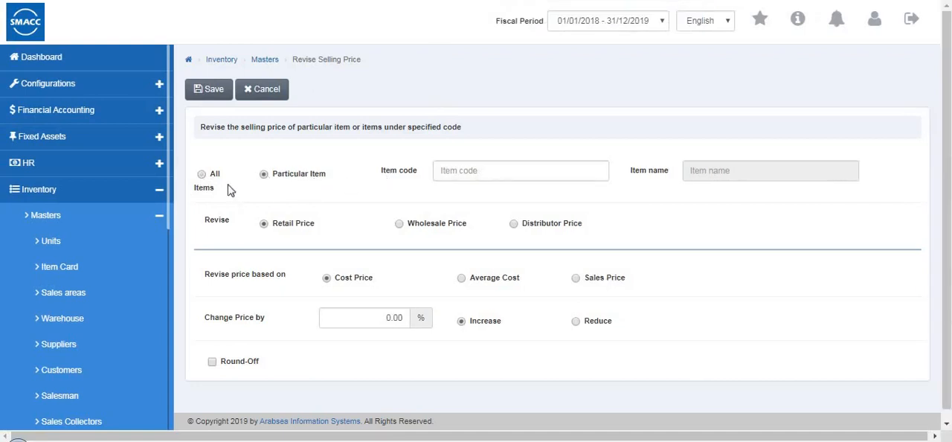
pyautogui.click(461, 173)
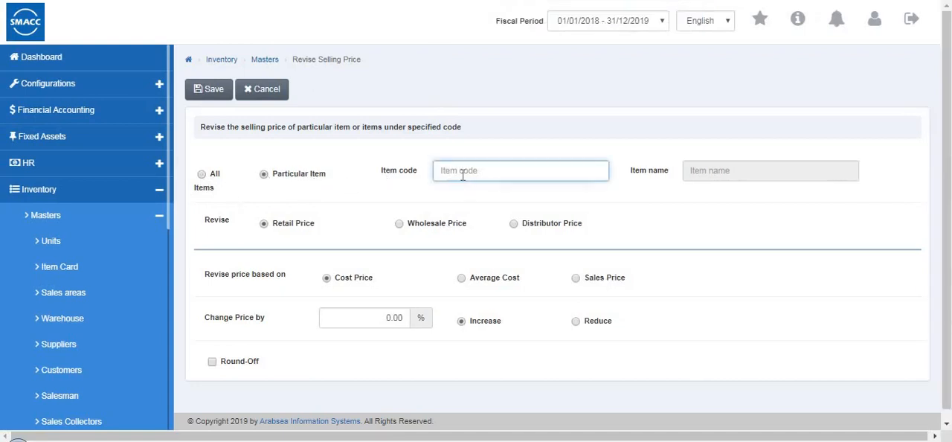
pyautogui.doubleClick(462, 174)
pyautogui.click(455, 225)
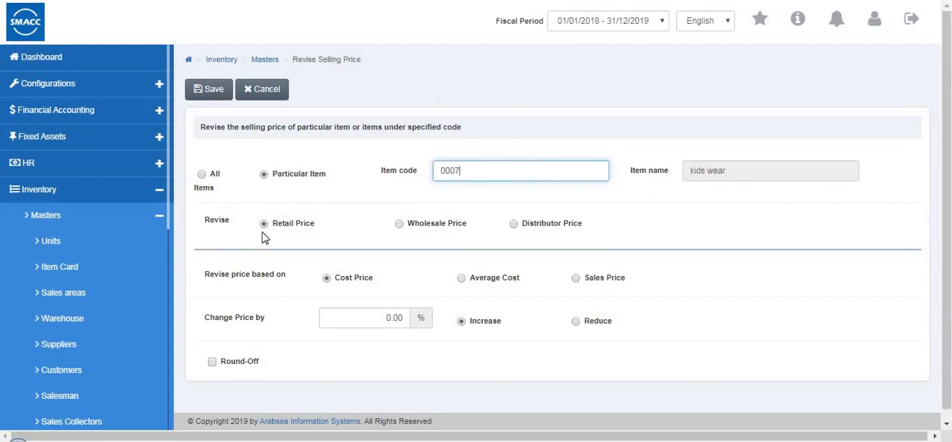
# - Try the Wholesale Price and Distributor Price options for the revision and return to Retail Price
pyautogui.click(400, 223)
pyautogui.click(513, 224)
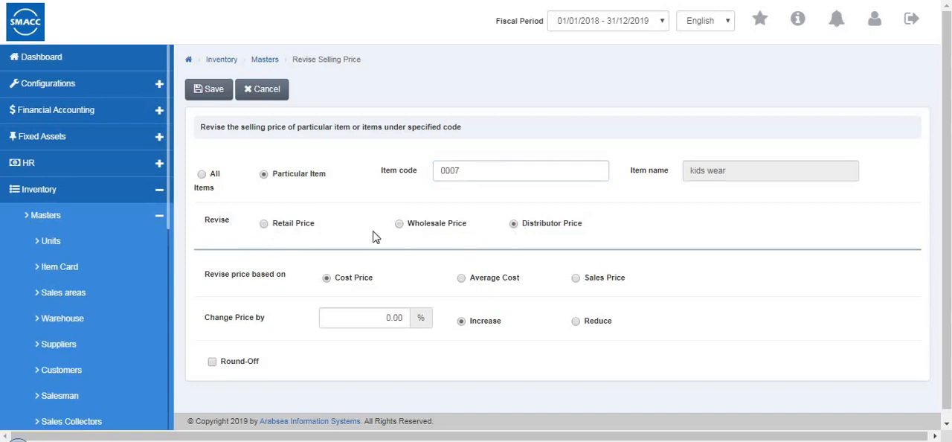
pyautogui.click(264, 223)
# - Try Average Cost as the basis of the price revision, return to Cost Price and check the Round-Off option
pyautogui.scroll(-1, 320, 238)
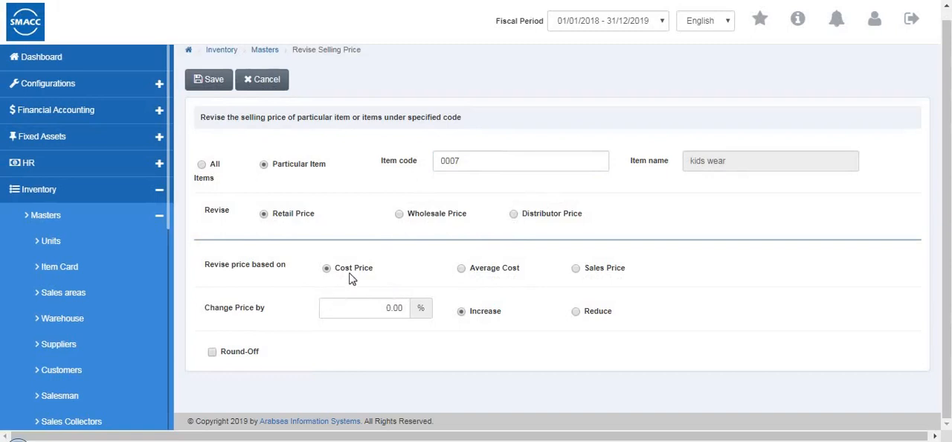
pyautogui.click(461, 269)
pyautogui.click(461, 269)
pyautogui.click(327, 269)
pyautogui.click(212, 352)
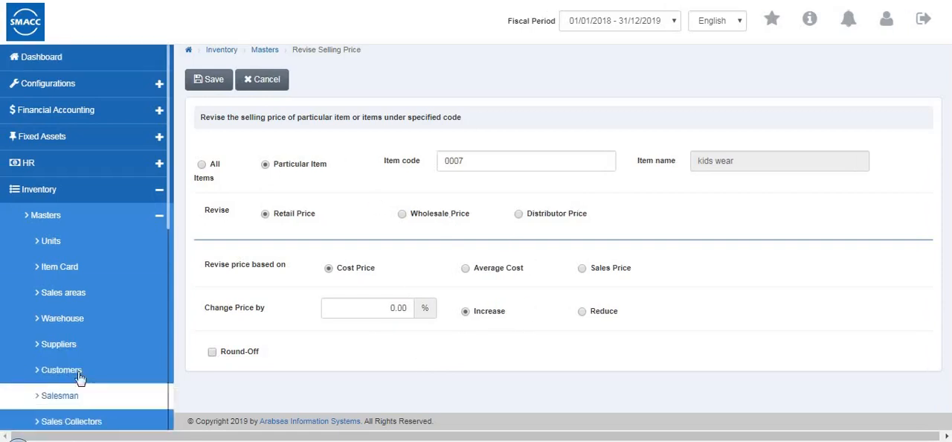
# - Open the Inward Outward Tax Group master and try the Particular Item and Multiple Item options
pyautogui.scroll(-3, 82, 394)
pyautogui.scroll(-2, 81, 412)
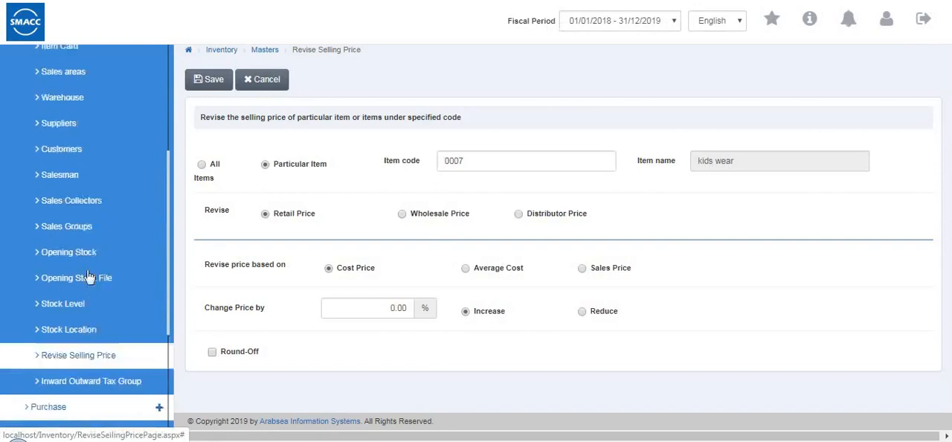
pyautogui.click(88, 264)
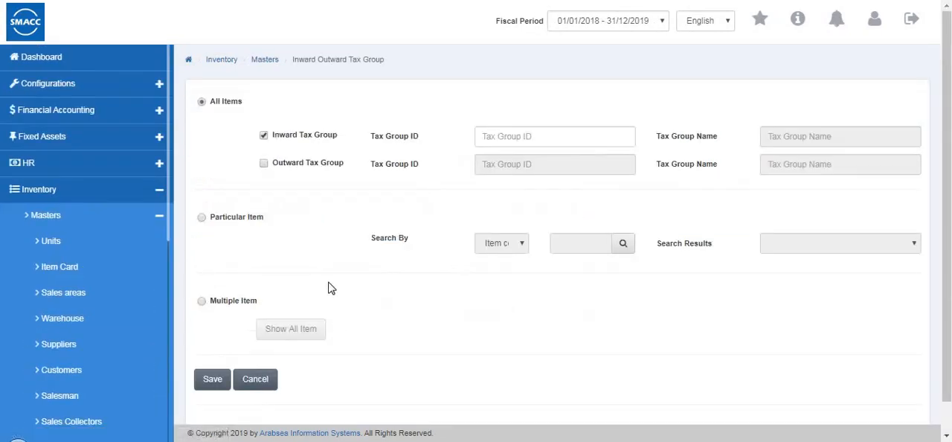
pyautogui.scroll(-1, 407, 220)
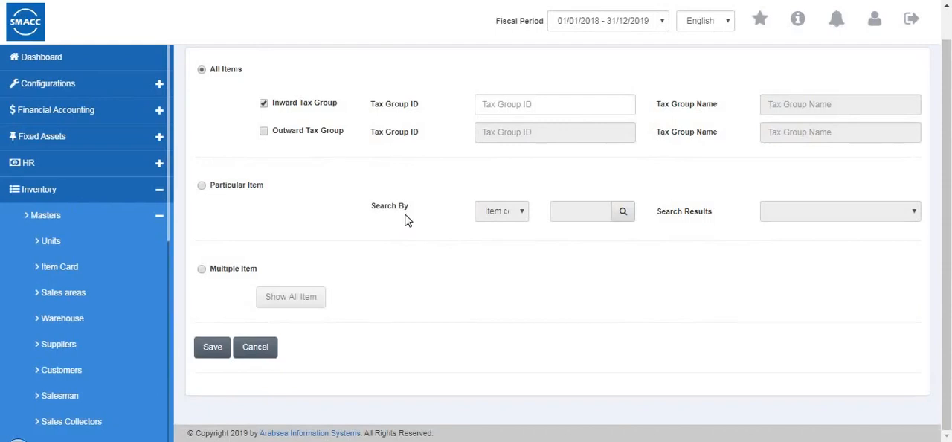
pyautogui.click(202, 185)
pyautogui.click(202, 269)
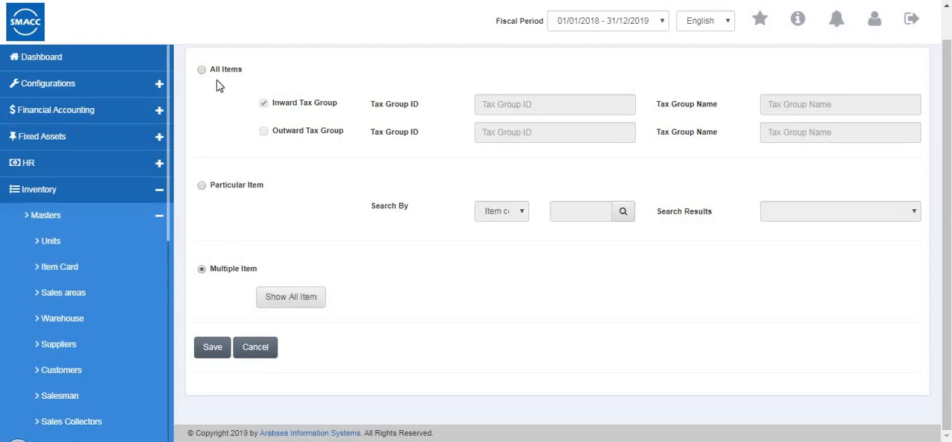
# - Choose the Particular Item option, set the search to Item name and enter shirts as the search text
pyautogui.click(203, 185)
pyautogui.click(498, 215)
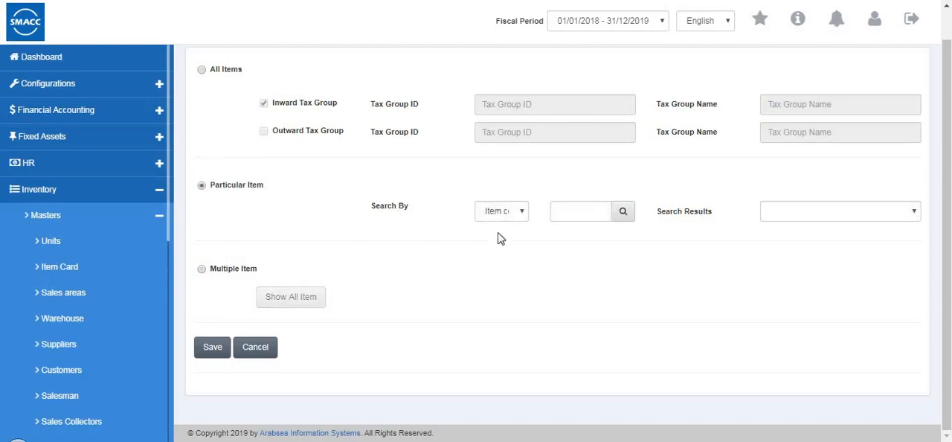
pyautogui.click(506, 243)
pyautogui.click(557, 213)
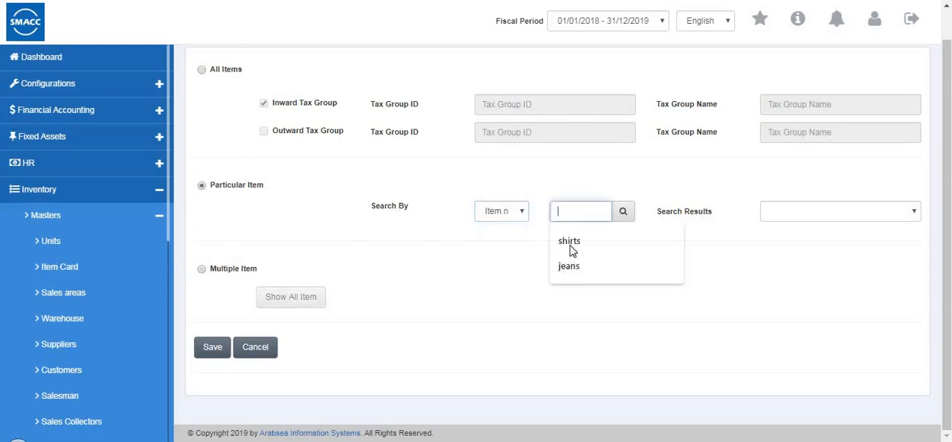
pyautogui.click(568, 245)
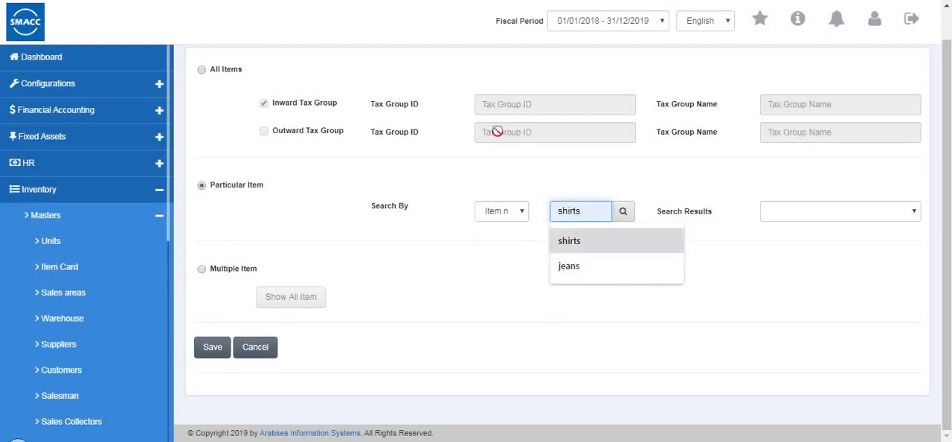
# - Choose All Items and set both the Inward Tax Group and the Outward Tax Group to tax 1
pyautogui.click(202, 71)
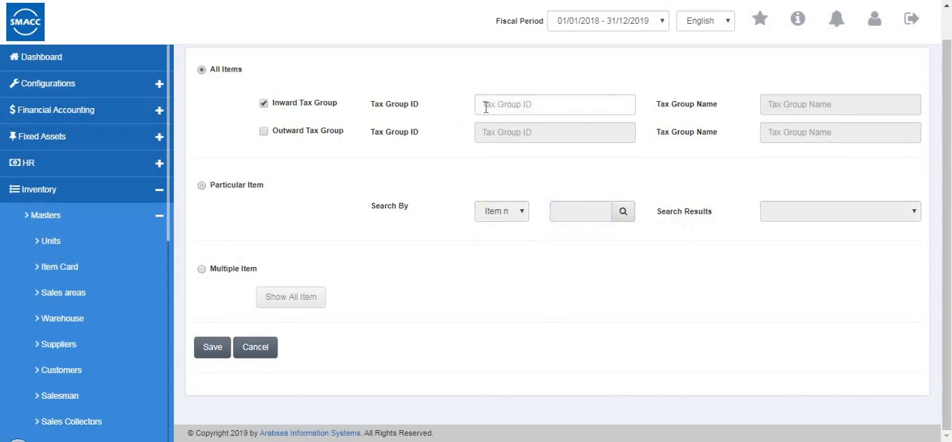
pyautogui.click(486, 106)
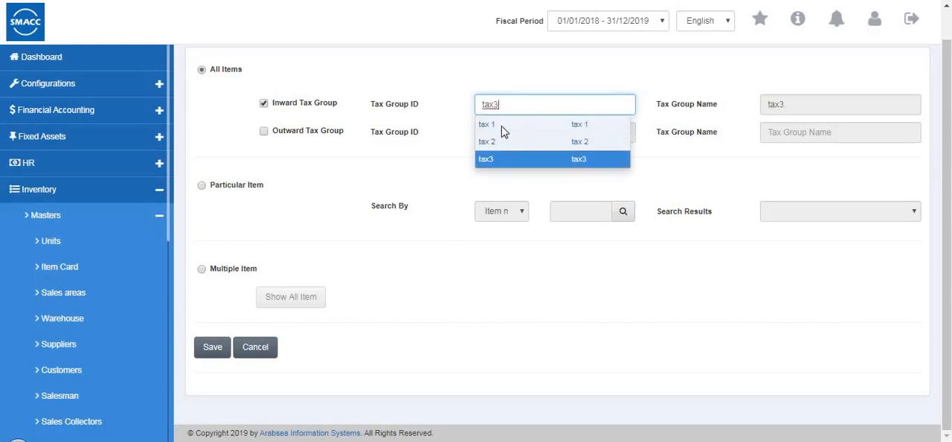
pyautogui.click(548, 119)
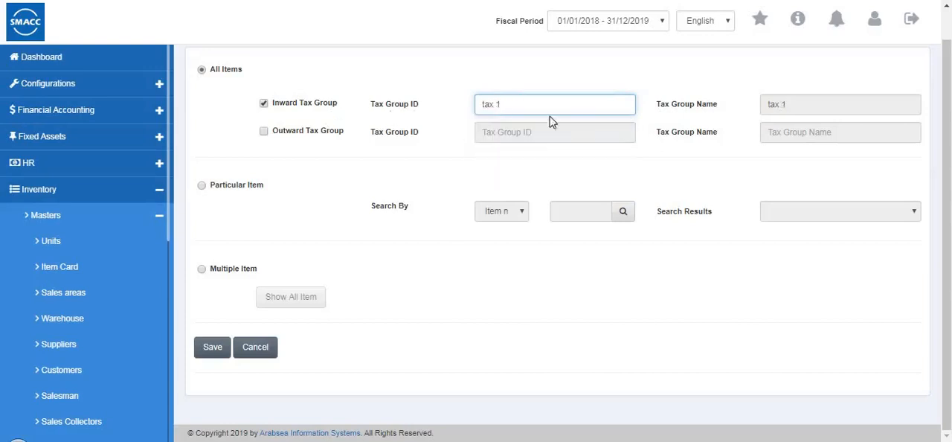
pyautogui.click(264, 134)
pyautogui.click(495, 137)
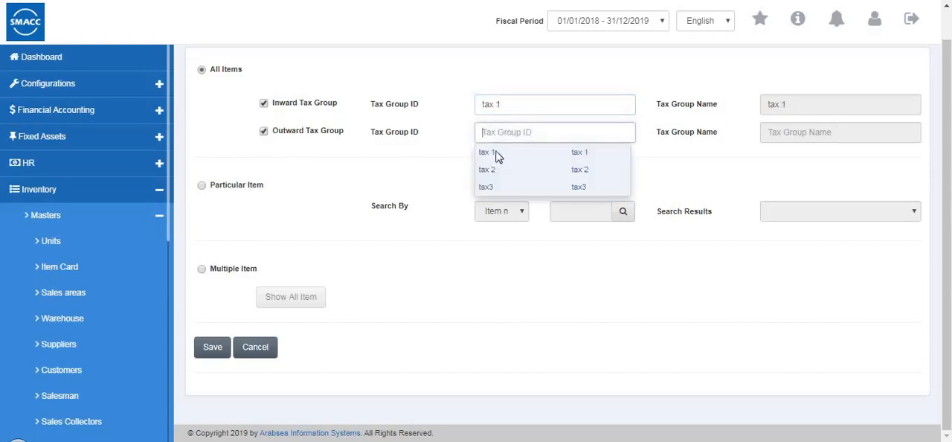
pyautogui.click(734, 154)
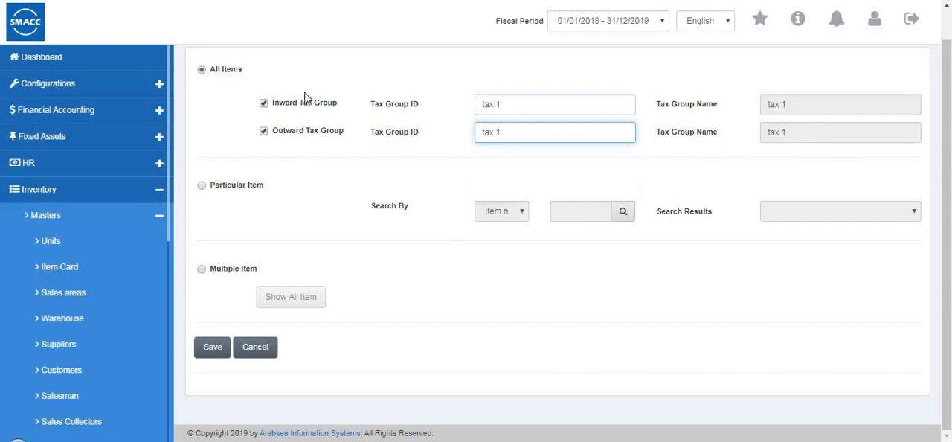
pyautogui.click(201, 71)
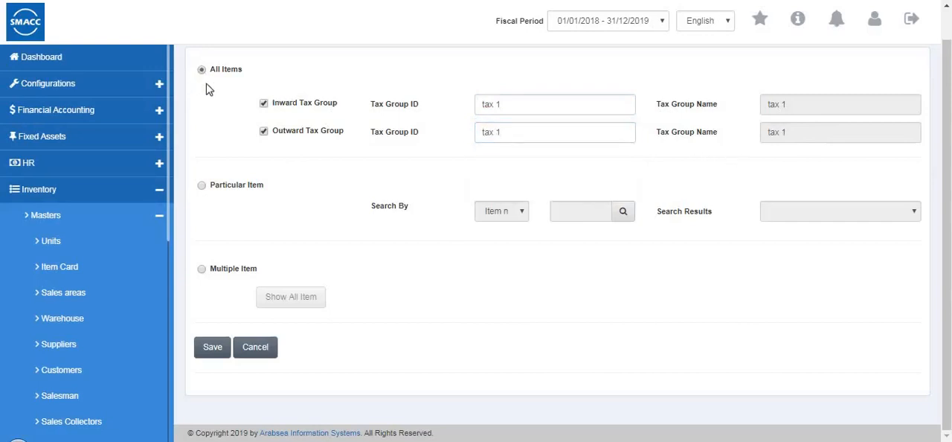
# - Check the Particular Item search options, show all items under Multiple Item, and cancel the tax group form
pyautogui.click(201, 186)
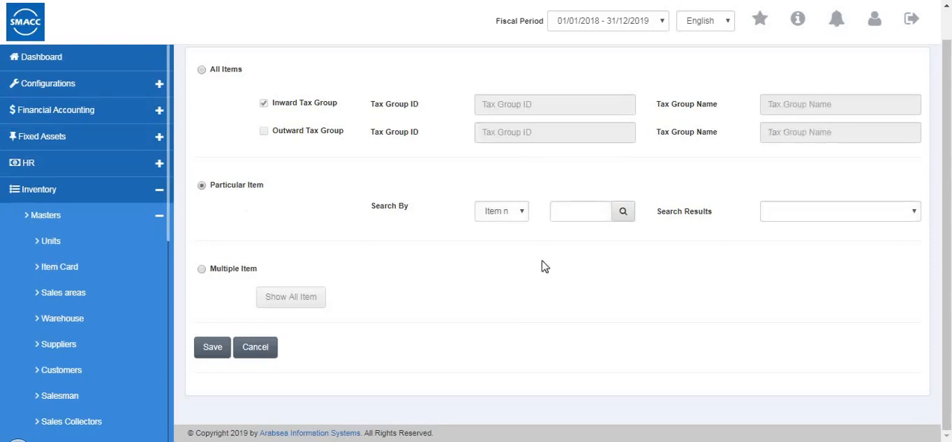
pyautogui.click(500, 213)
pyautogui.click(191, 284)
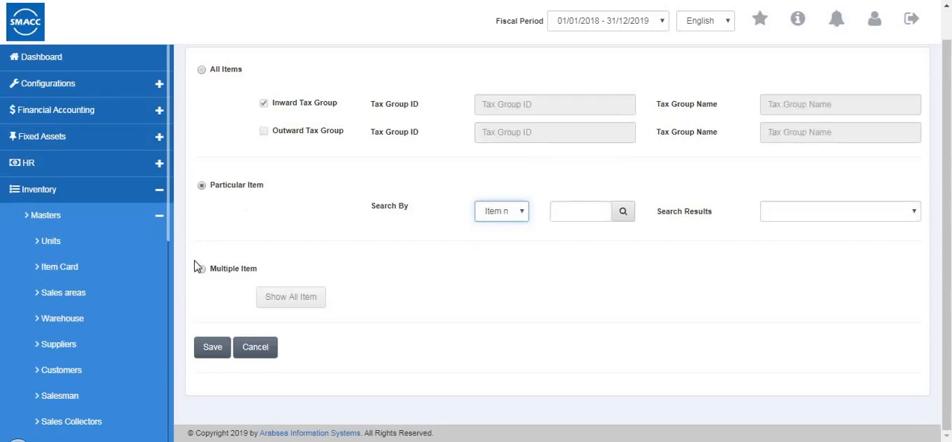
pyautogui.click(201, 268)
pyautogui.click(298, 305)
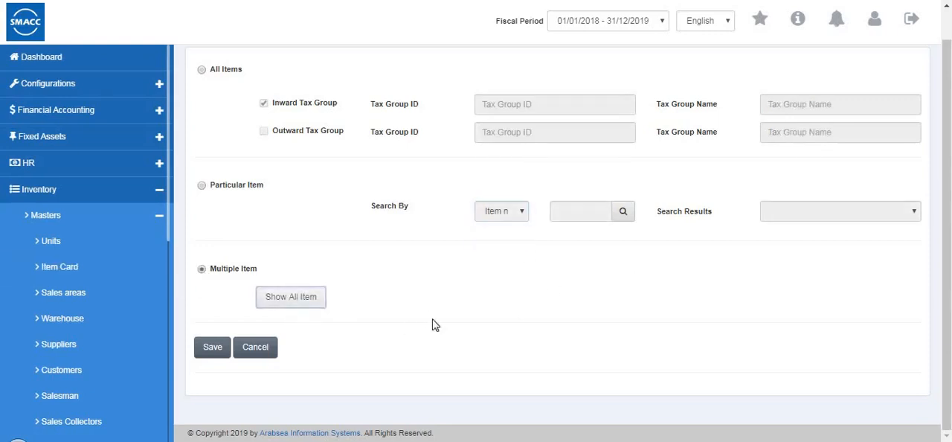
pyautogui.scroll(-3, 731, 360)
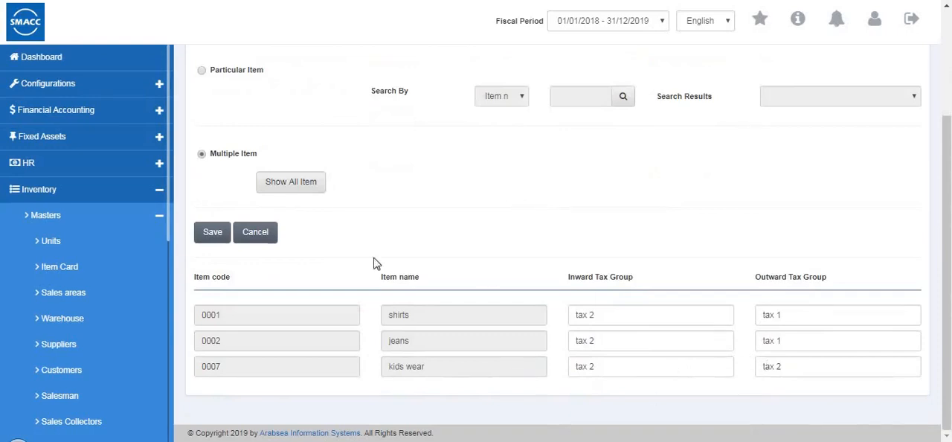
pyautogui.click(250, 232)
# - Collapse the Masters group and open Purchase Quotation in the Purchase section of Inventory
pyautogui.scroll(-5, 115, 317)
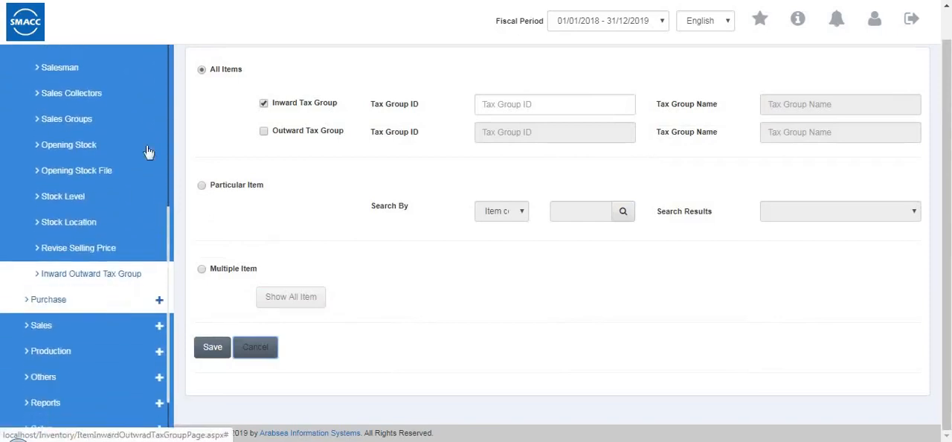
pyautogui.scroll(4, 141, 149)
pyautogui.scroll(1, 121, 206)
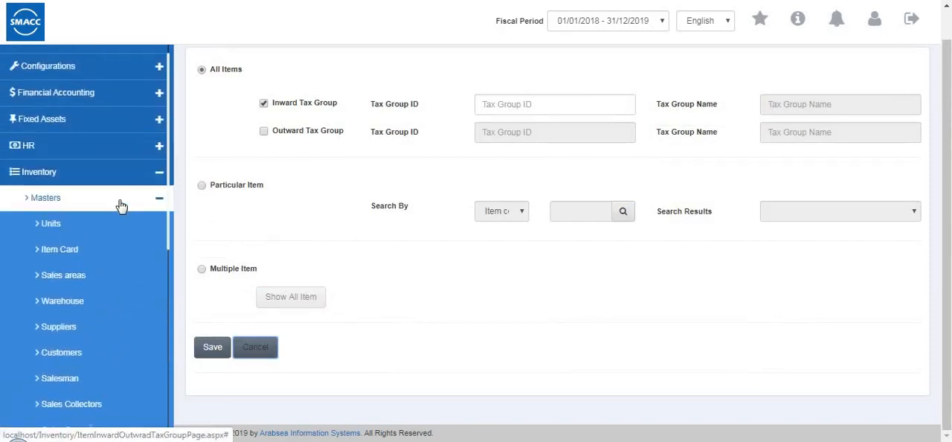
pyautogui.click(121, 206)
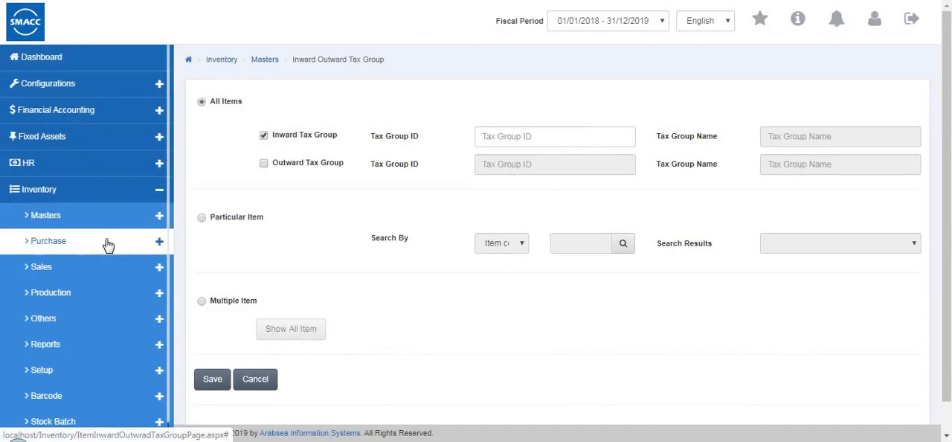
pyautogui.click(108, 242)
pyautogui.click(102, 266)
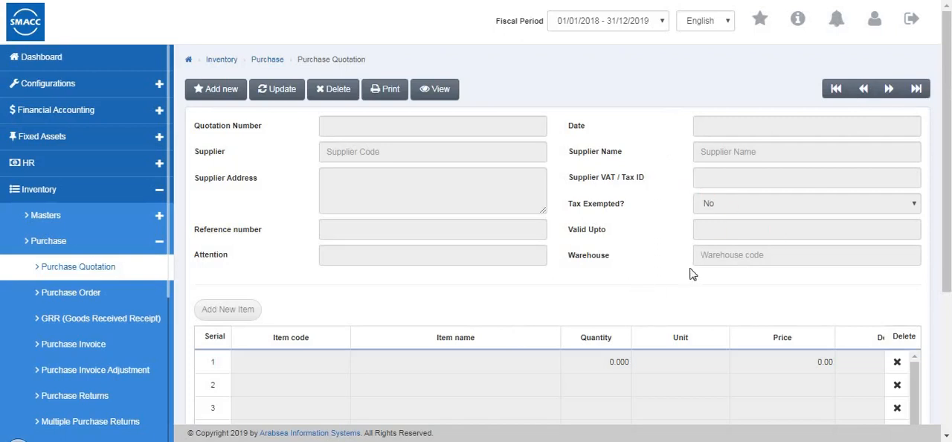
# - Start a new purchase quotation, choose the second listed supplier and enter the supplier's VAT / Tax ID
pyautogui.click(232, 92)
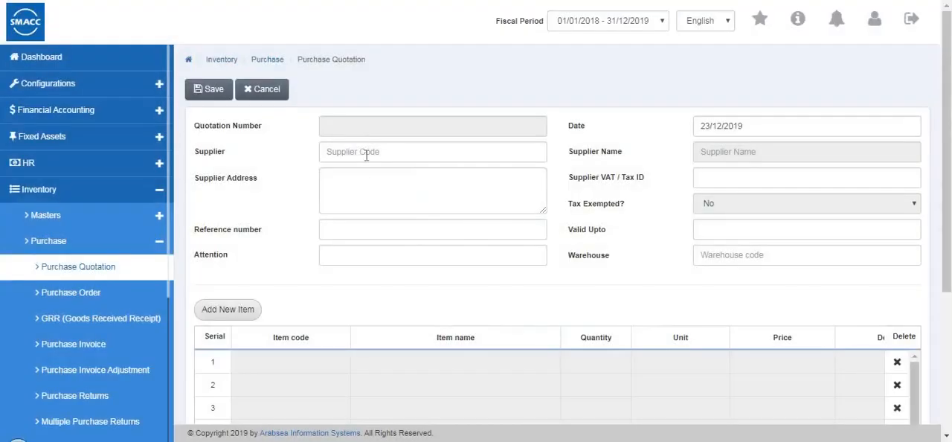
pyautogui.click(366, 155)
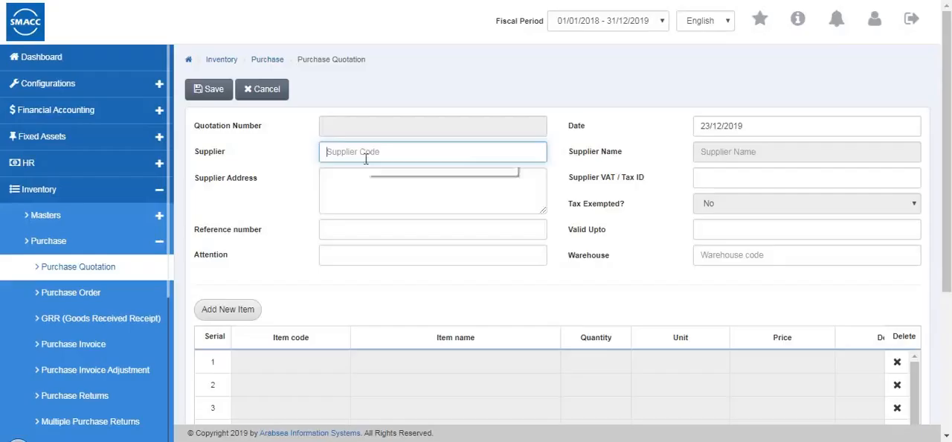
pyautogui.click(364, 189)
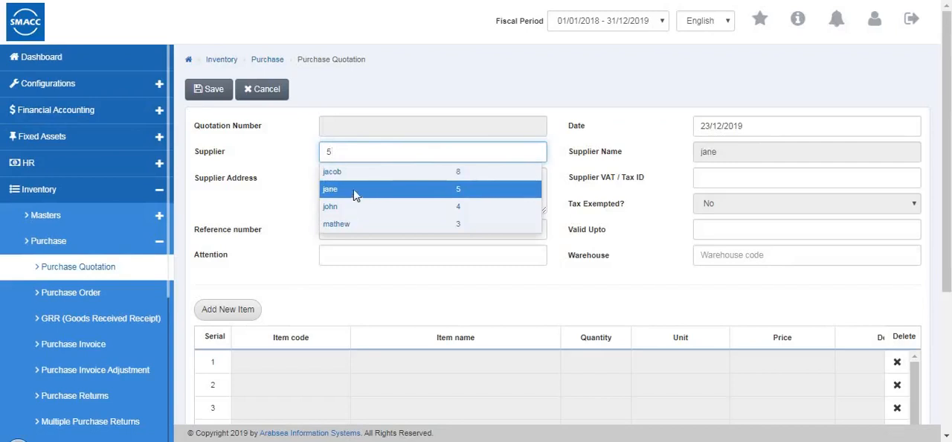
pyautogui.press('Tab')
pyautogui.click(345, 236)
pyautogui.click(350, 254)
pyautogui.click(707, 176)
pyautogui.write('112')
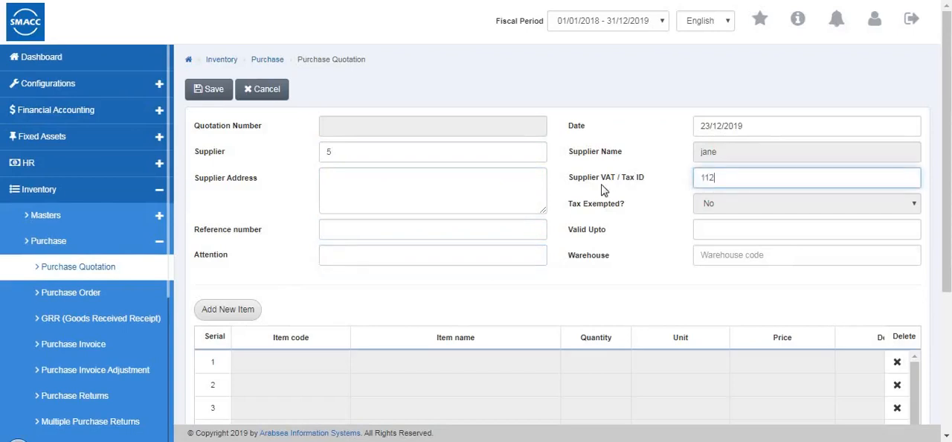
# - Set the quotation's Valid Upto date to 21/10/2019 and its warehouse to Warehouse 1
pyautogui.scroll(-2, 720, 161)
pyautogui.click(720, 161)
pyautogui.write('21/10/2019')
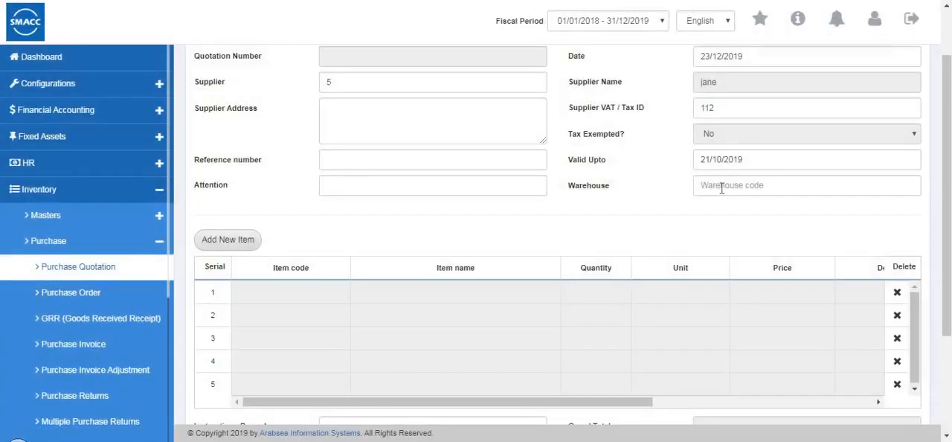
pyautogui.click(721, 190)
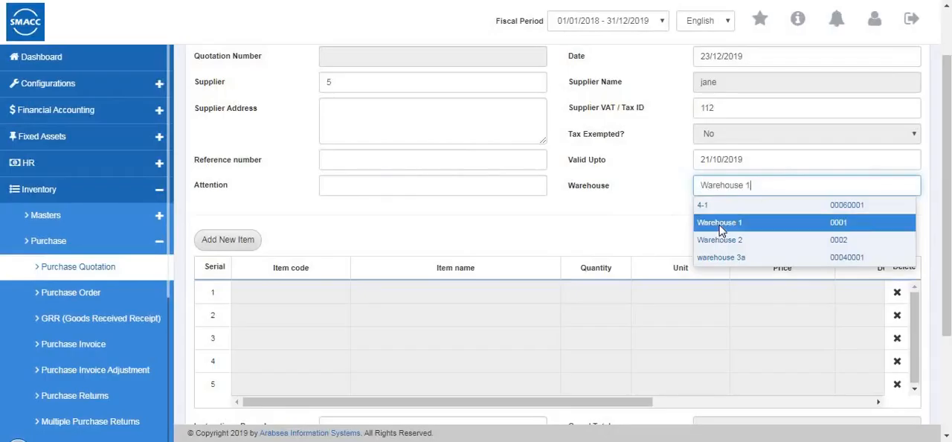
pyautogui.click(719, 230)
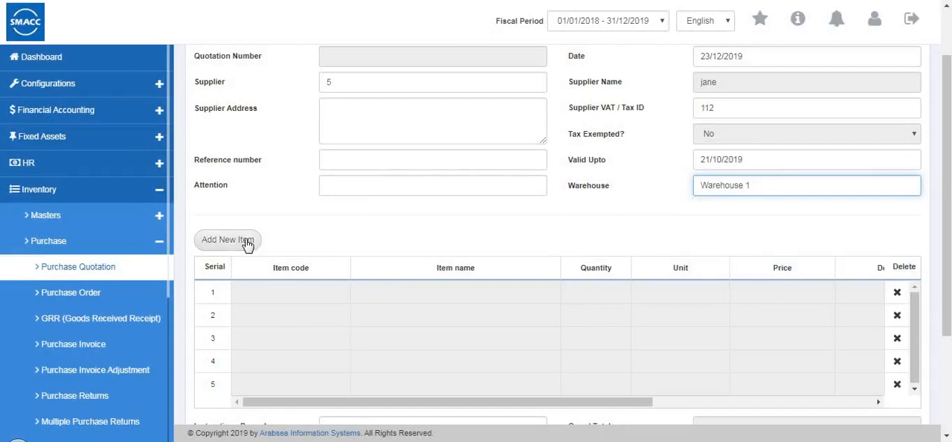
# - Add item 0001, shirts - Pcs, to the quotation with quantity 2 and price 50
pyautogui.click(247, 245)
pyautogui.click(356, 80)
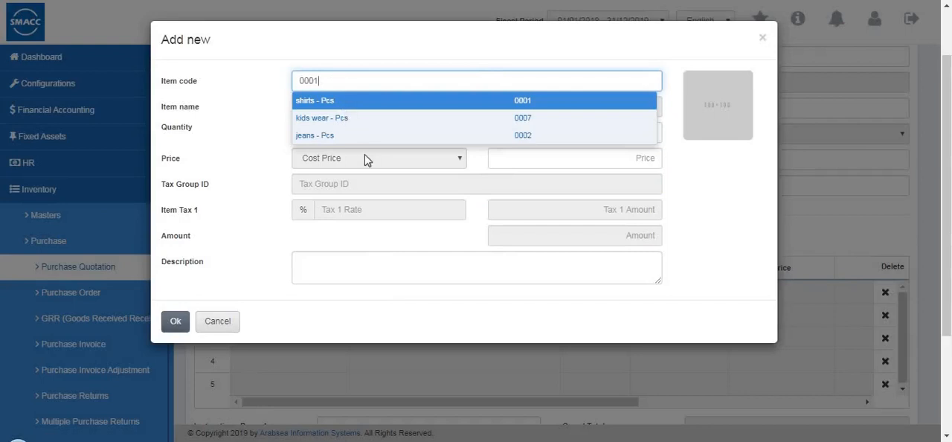
pyautogui.click(332, 105)
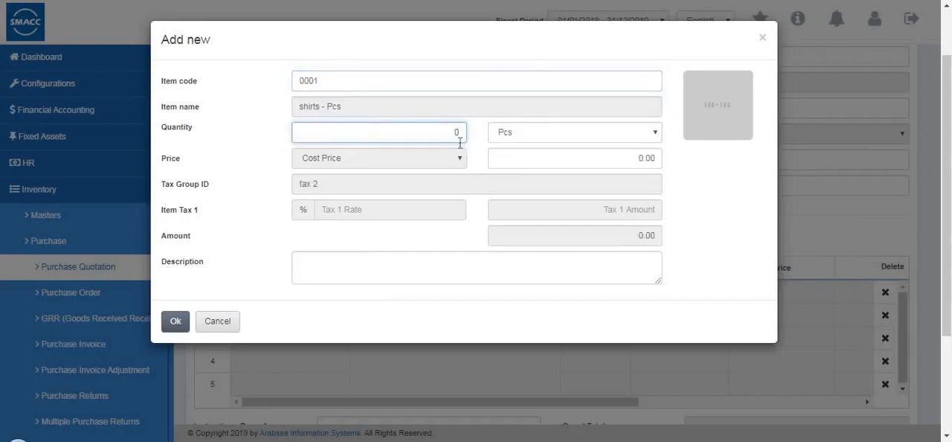
pyautogui.write('2')
pyautogui.press('Tab')
pyautogui.write('50')
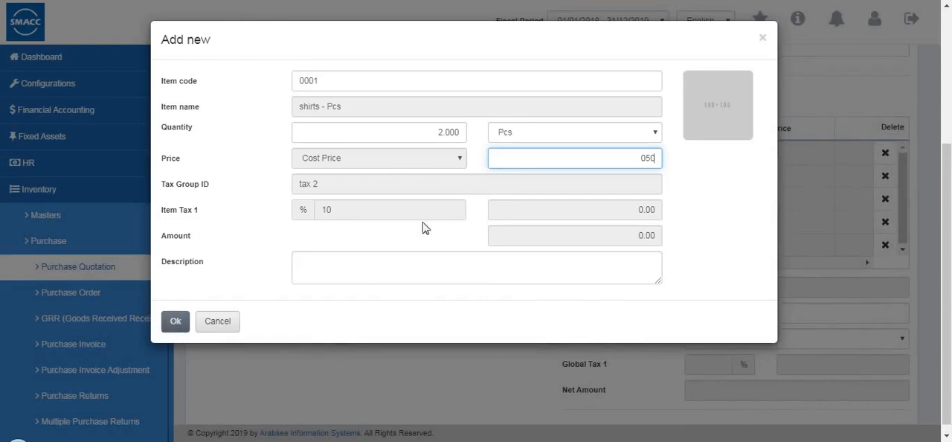
pyautogui.click(175, 320)
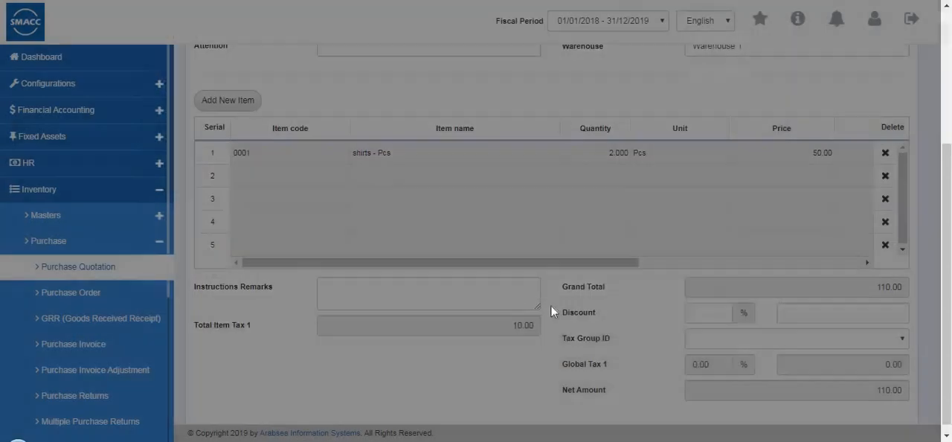
# - Review the columns of the quotation's item row and save the purchase quotation
pyautogui.click(702, 262)
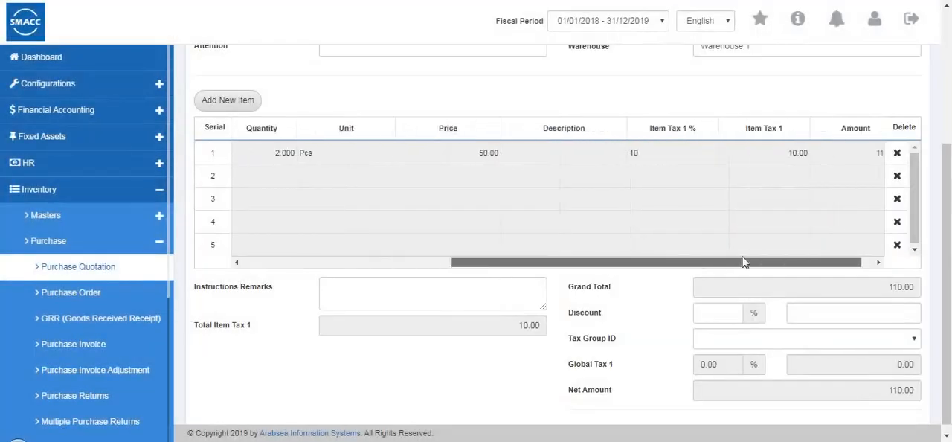
pyautogui.moveTo(524, 265); pyautogui.dragTo(334, 265)
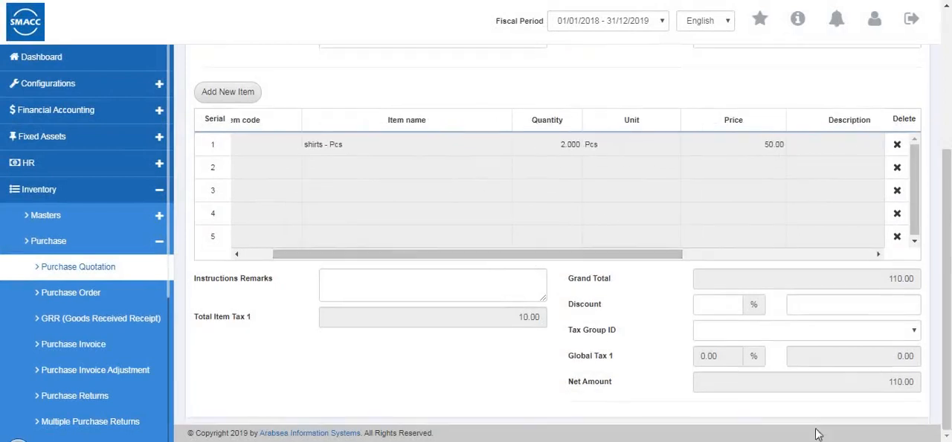
pyautogui.scroll(3, 416, 285)
pyautogui.click(212, 95)
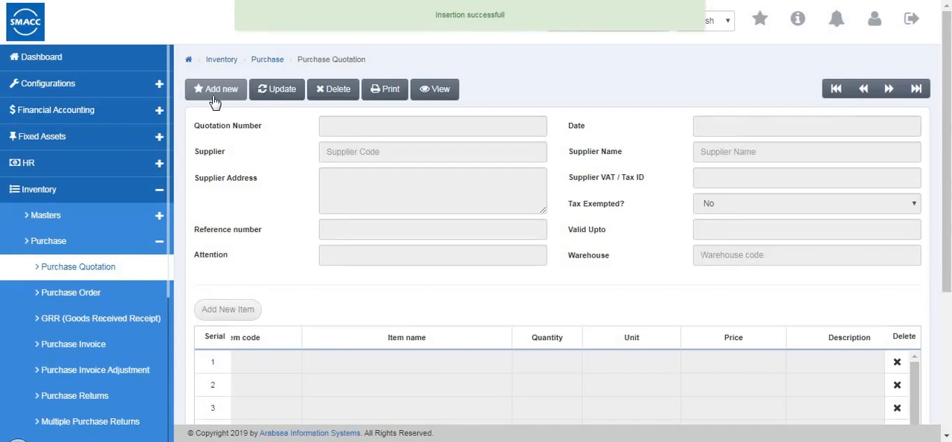
# - Open the Purchase Order page and look over its form
pyautogui.click(71, 297)
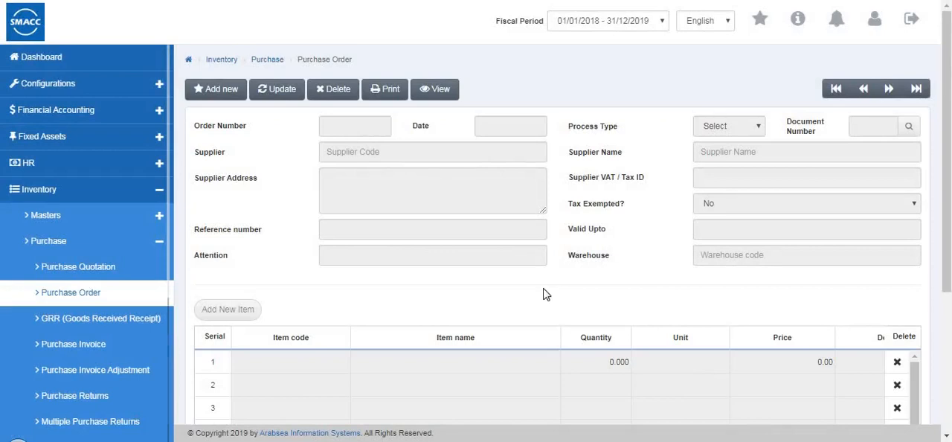
pyautogui.scroll(-1, 503, 312)
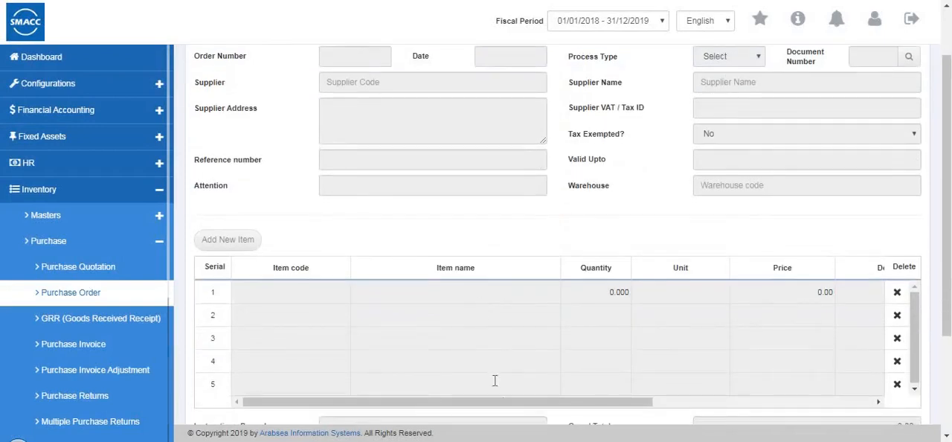
pyautogui.scroll(1, 494, 380)
# - Start a new purchase order for the supplier with code 4 and enter the supplier's VAT / Tax ID
pyautogui.click(212, 89)
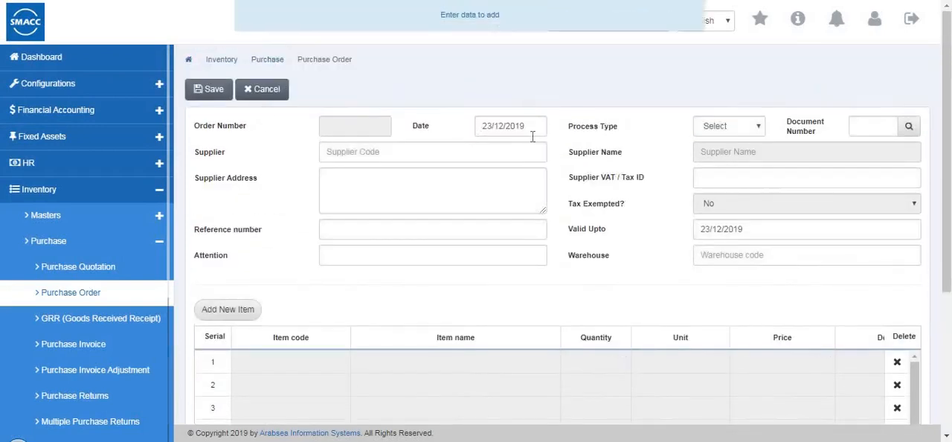
pyautogui.click(401, 155)
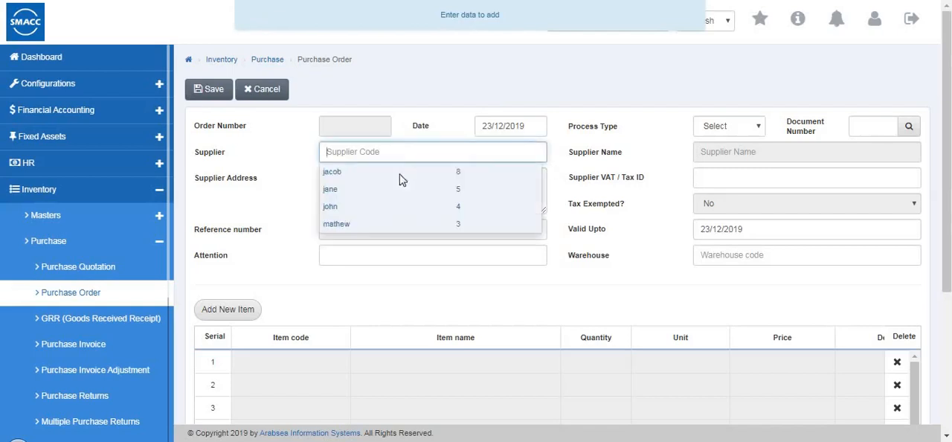
pyautogui.write('4')
pyautogui.click(392, 206)
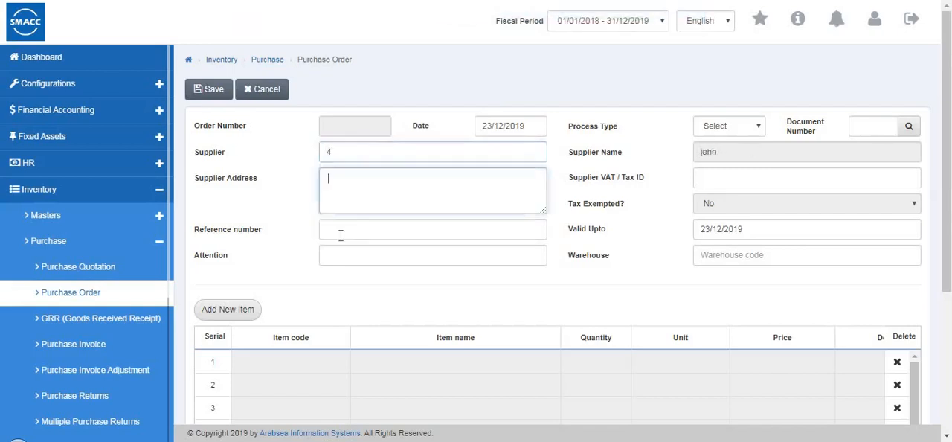
pyautogui.click(724, 180)
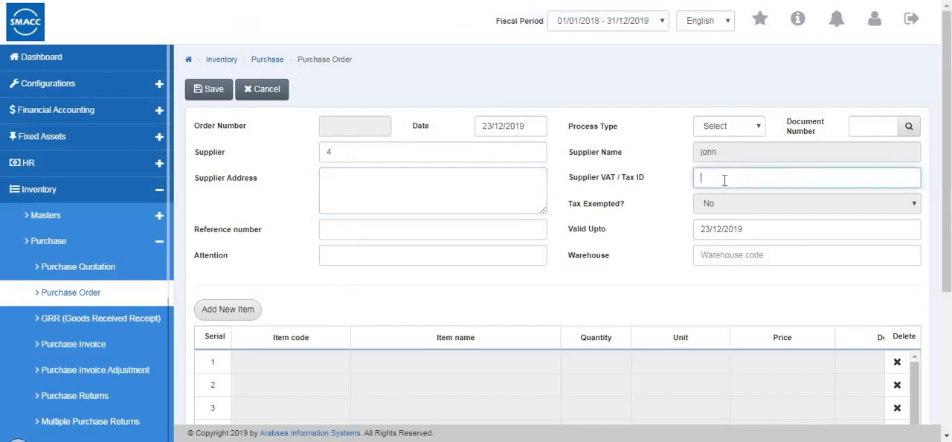
# - View the order's Process Type options and set its warehouse to Warehouse 1
pyautogui.click(721, 126)
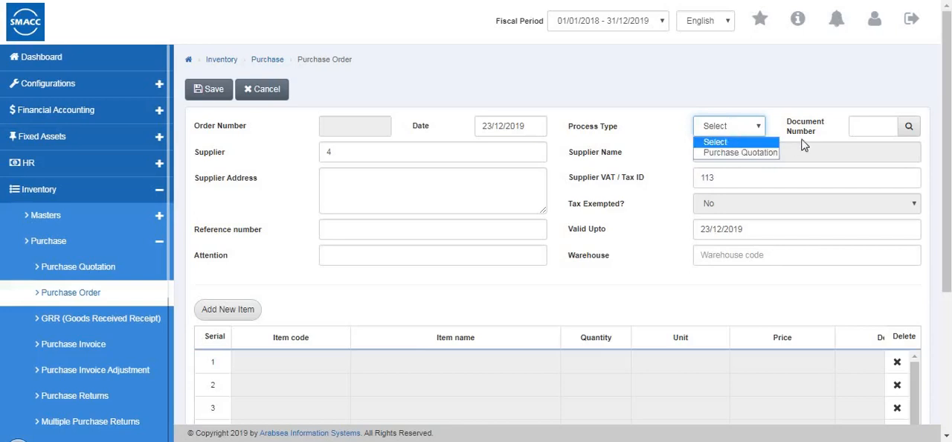
pyautogui.click(867, 128)
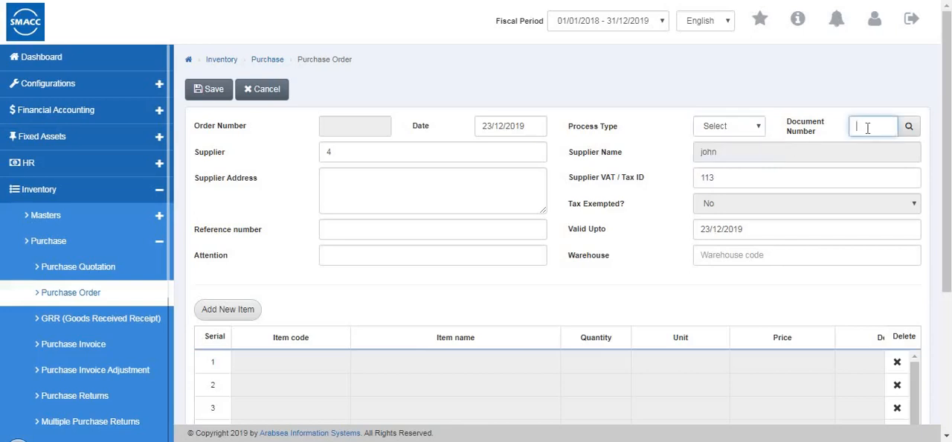
pyautogui.click(731, 255)
pyautogui.click(702, 295)
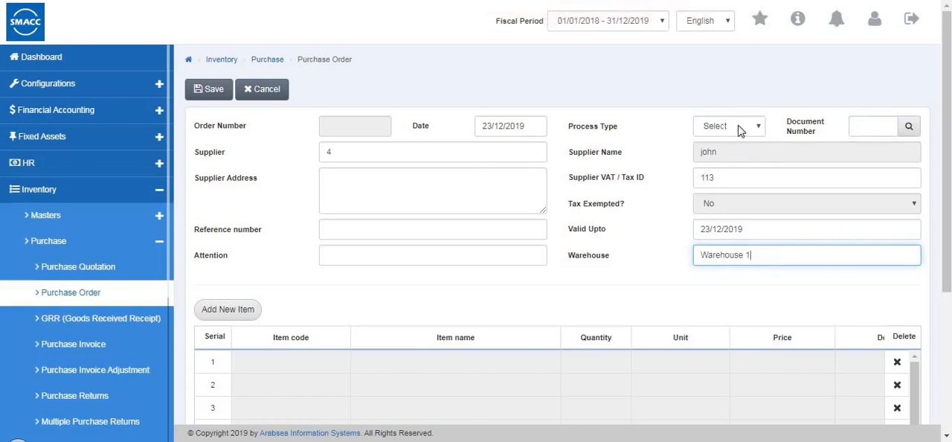
# - Add item 0002, jeans - Pcs, to the purchase order with quantity 3 and price 60
pyautogui.scroll(-2, 238, 212)
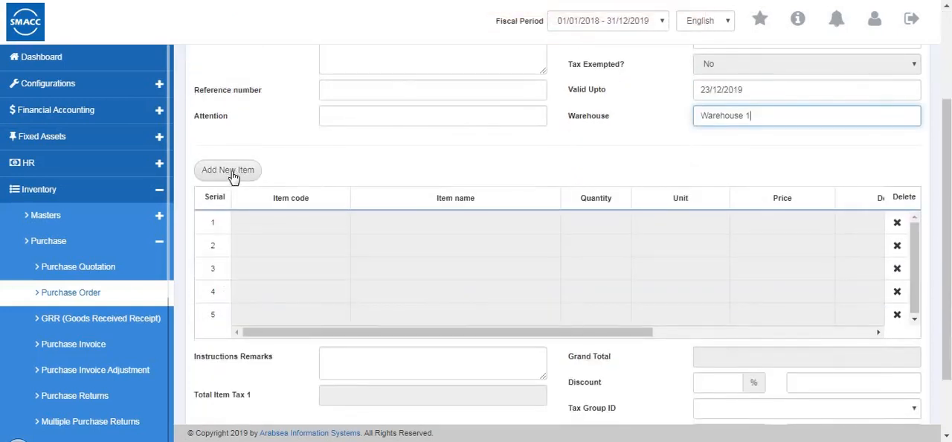
pyautogui.click(232, 173)
pyautogui.doubleClick(376, 80)
pyautogui.write('0007')
pyautogui.click(427, 134)
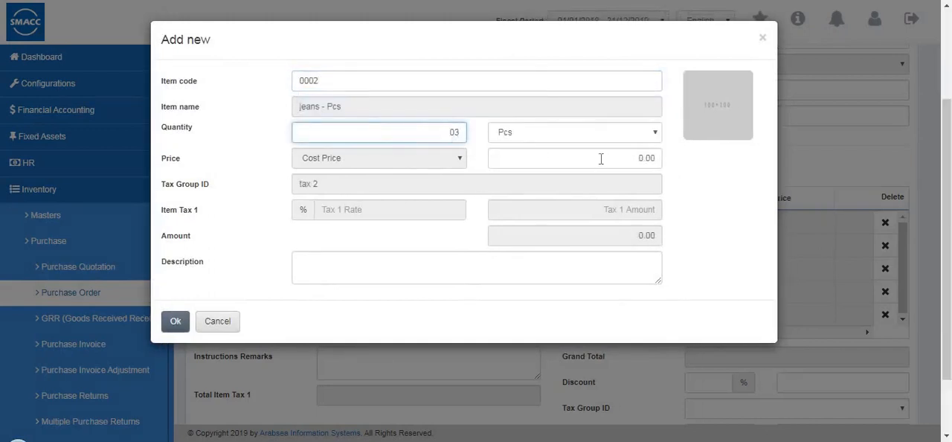
pyautogui.click(657, 158)
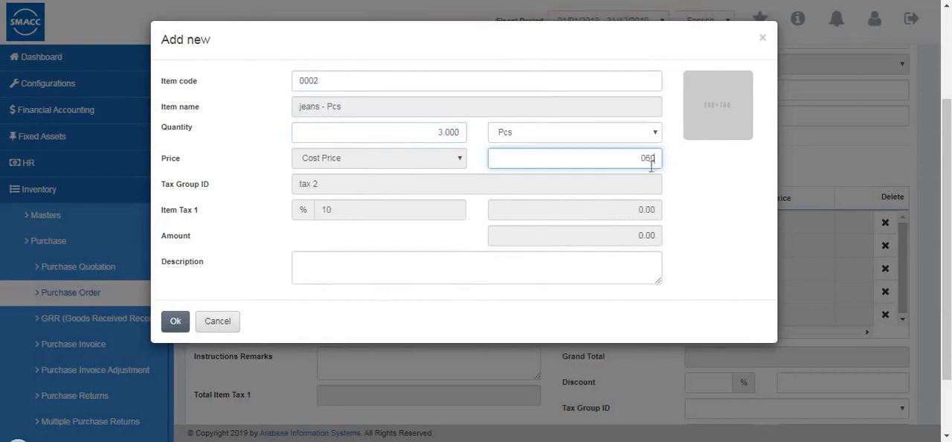
pyautogui.scroll(-2, 158, 347)
pyautogui.click(177, 320)
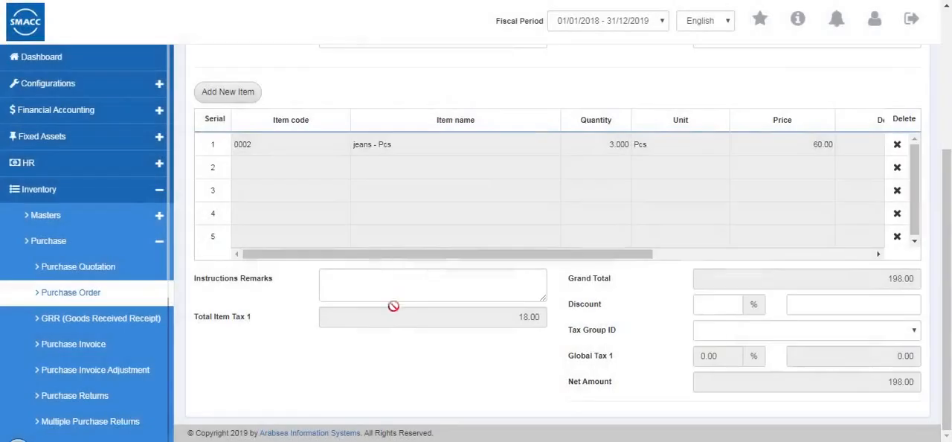
# - Save the purchase order after reviewing its item columns, and close the printable order
pyautogui.hscroll(3, 644, 240)
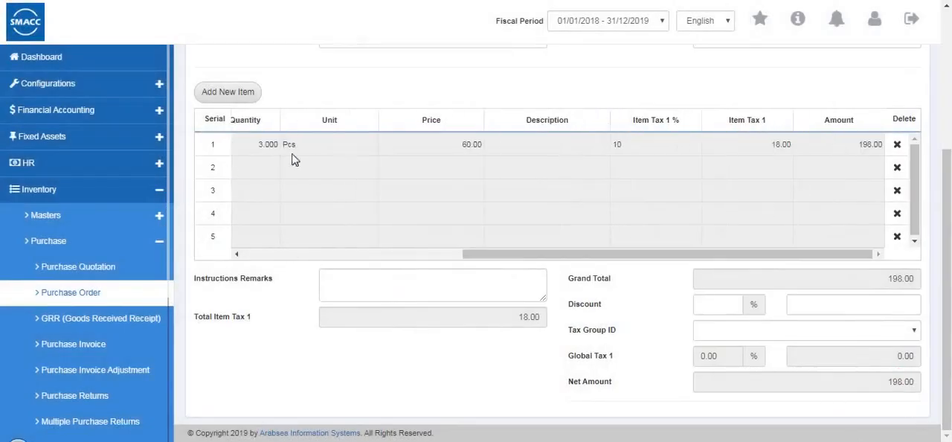
pyautogui.scroll(3, 291, 159)
pyautogui.click(212, 90)
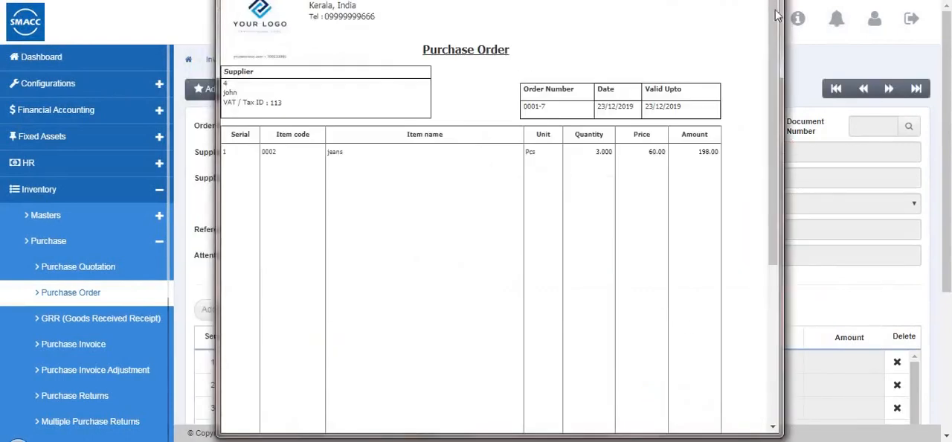
pyautogui.click(768, 0)
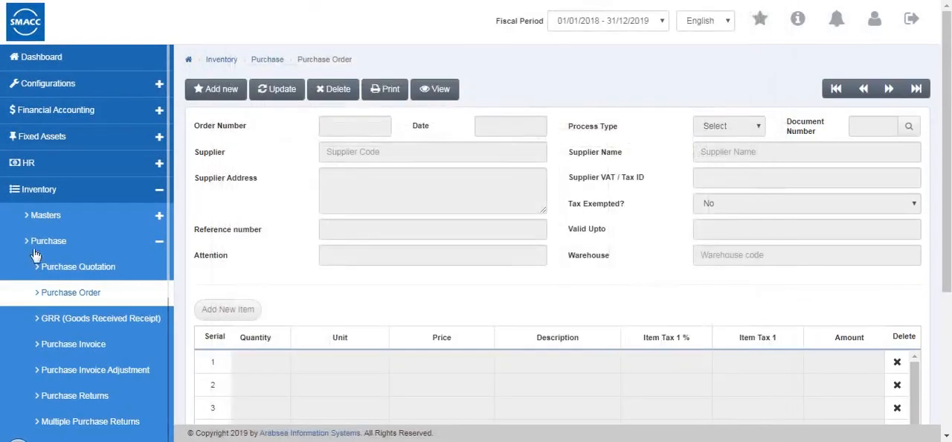
# - Open the GRR (Goods Received Receipt) page and start a new receipt
pyautogui.scroll(-3, 91, 240)
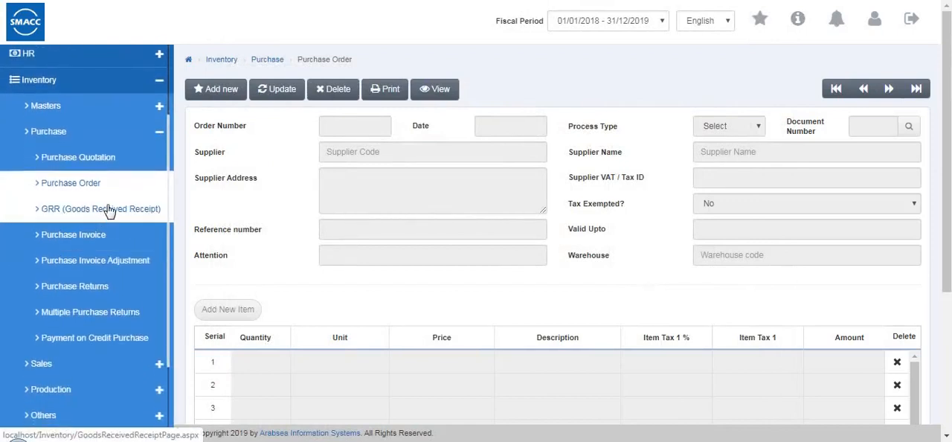
pyautogui.click(113, 216)
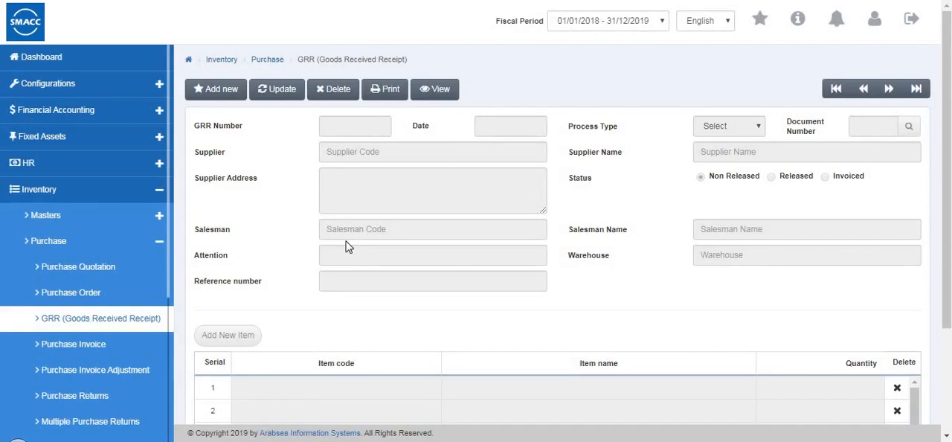
pyautogui.click(210, 90)
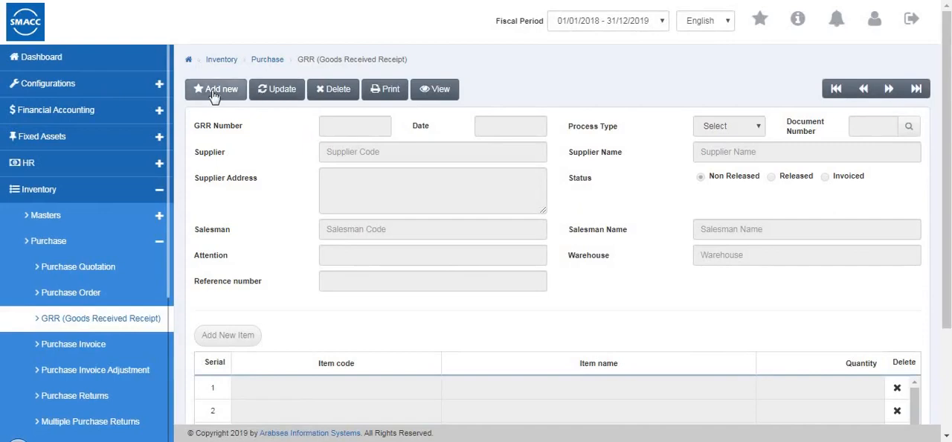
# - Set the receipt's supplier to code 3 and its salesman to code 3
pyautogui.click(359, 152)
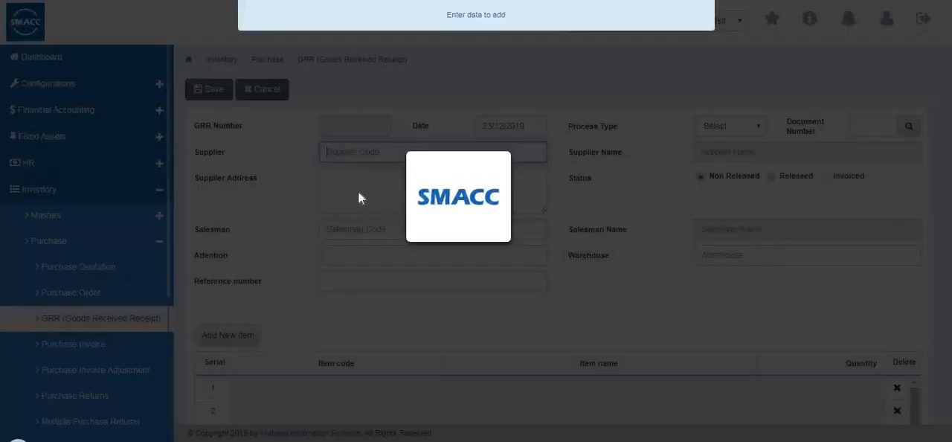
pyautogui.write('3')
pyautogui.press('Tab')
pyautogui.press('Tab')
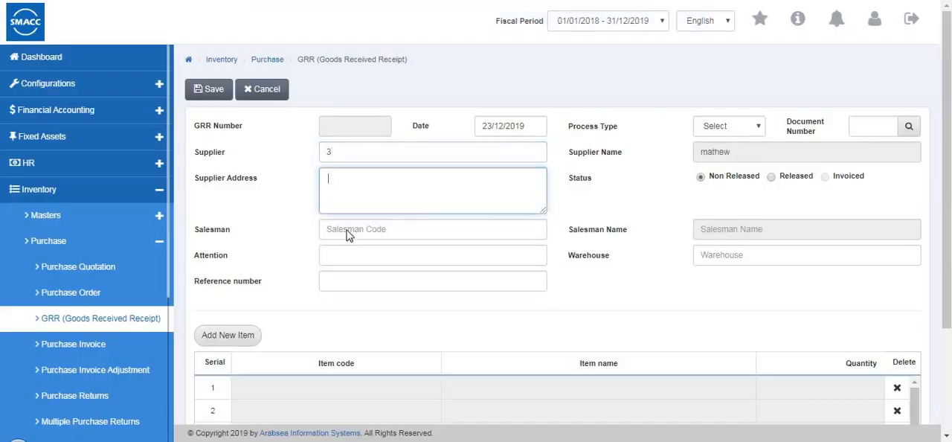
pyautogui.write('3')
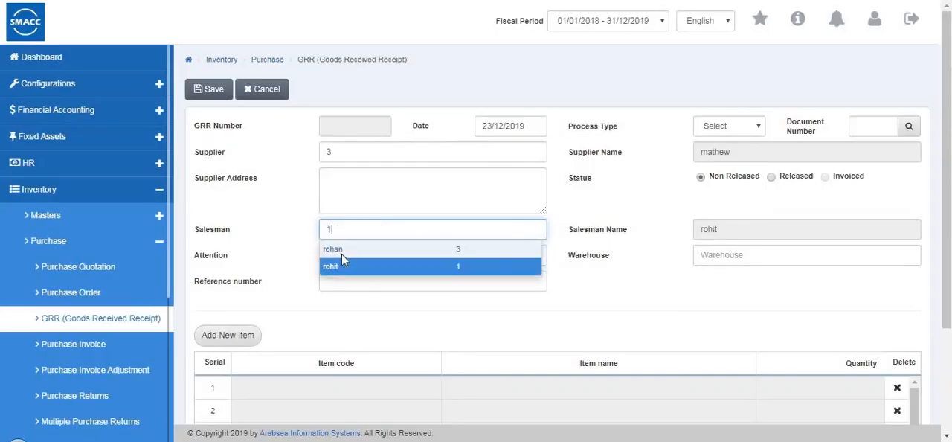
pyautogui.click(342, 251)
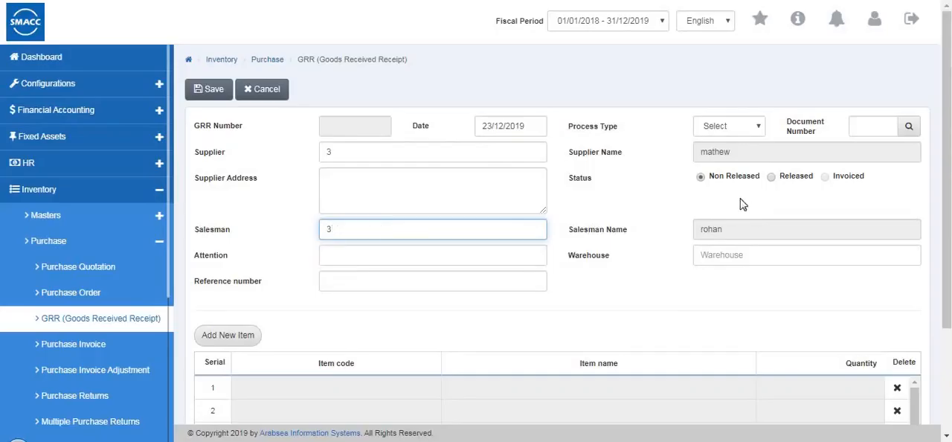
# - View the receipt's Process Type options and set its warehouse to Warehouse 1
pyautogui.click(728, 126)
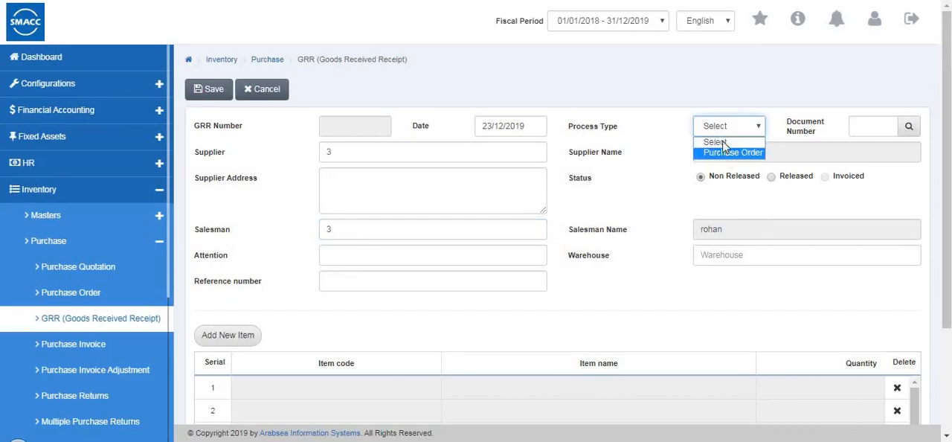
pyautogui.click(856, 119)
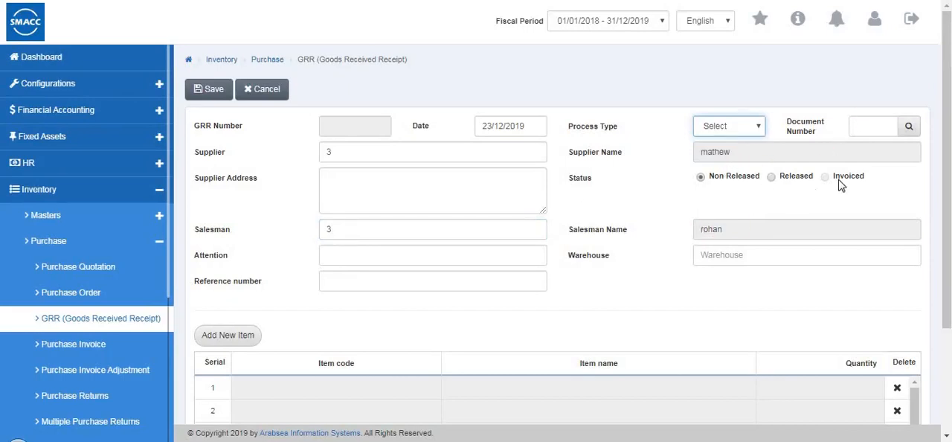
pyautogui.click(719, 257)
pyautogui.press('Down')
pyautogui.press('Down')
pyautogui.press('Tab')
# - Add item 0002, jeans - Pcs, to the goods received receipt with quantity 2
pyautogui.click(235, 336)
pyautogui.doubleClick(328, 80)
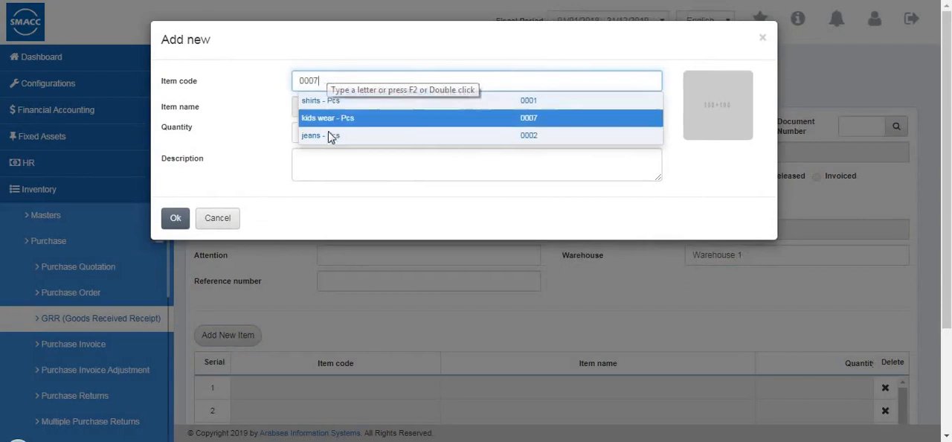
pyautogui.click(388, 136)
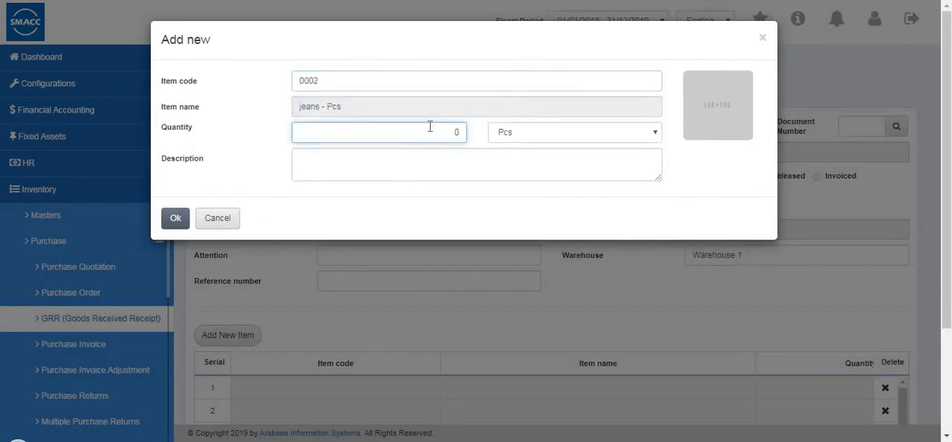
pyautogui.write('2')
pyautogui.click(177, 219)
# - Review the columns of the receipt's item row and save the goods received receipt
pyautogui.scroll(-2, 648, 318)
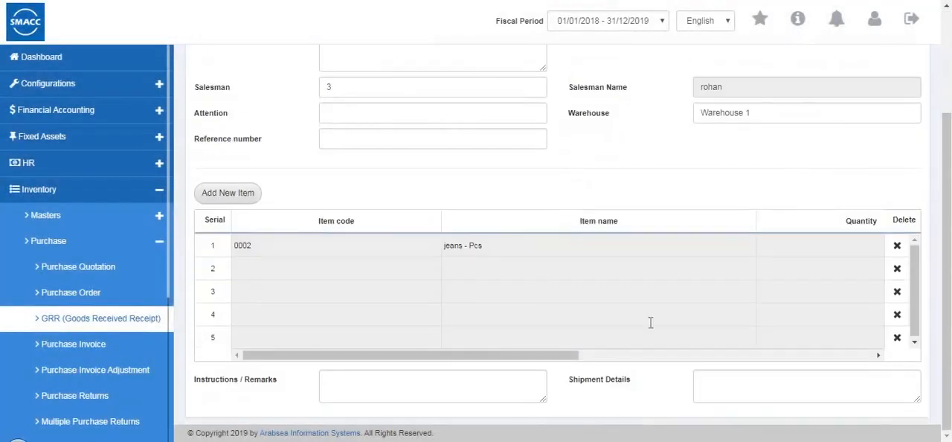
pyautogui.click(772, 352)
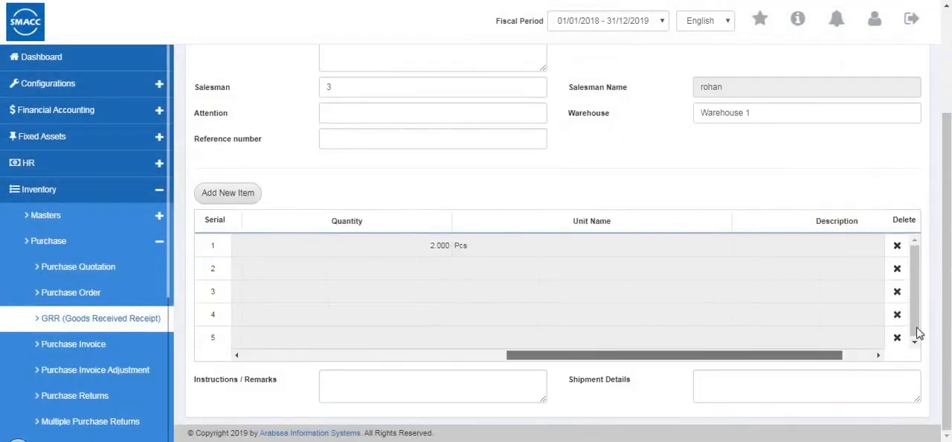
pyautogui.moveTo(405, 392); pyautogui.dragTo(497, 354)
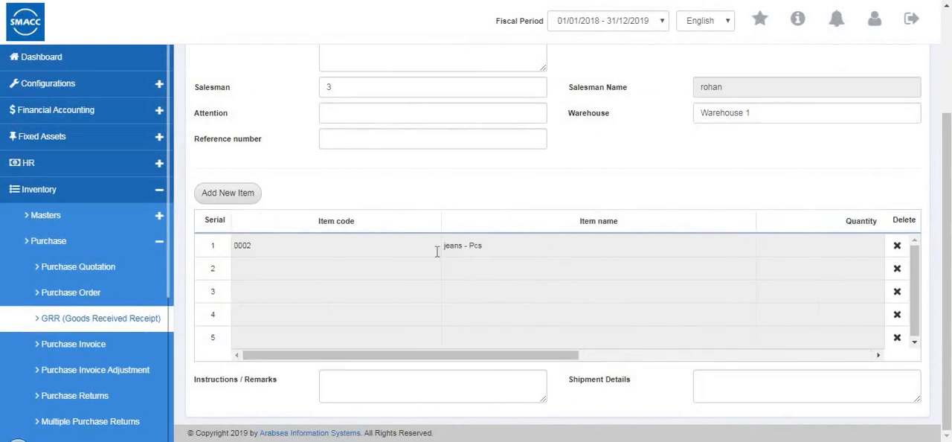
pyautogui.scroll(2, 426, 262)
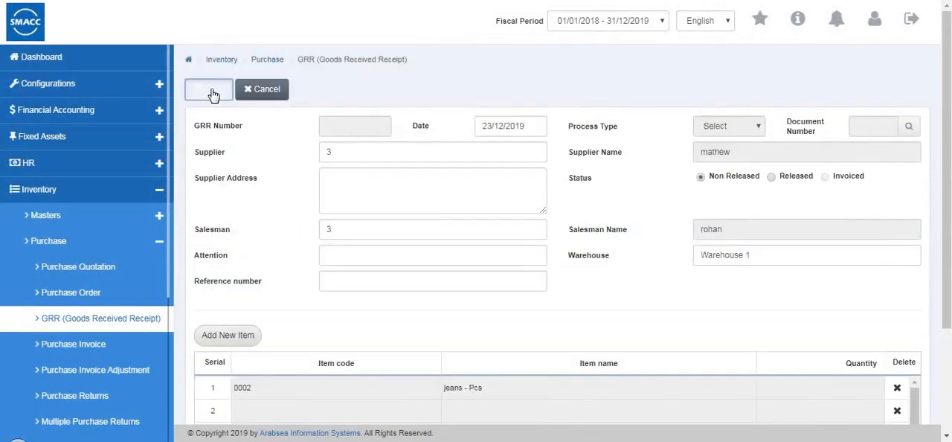
pyautogui.click(212, 92)
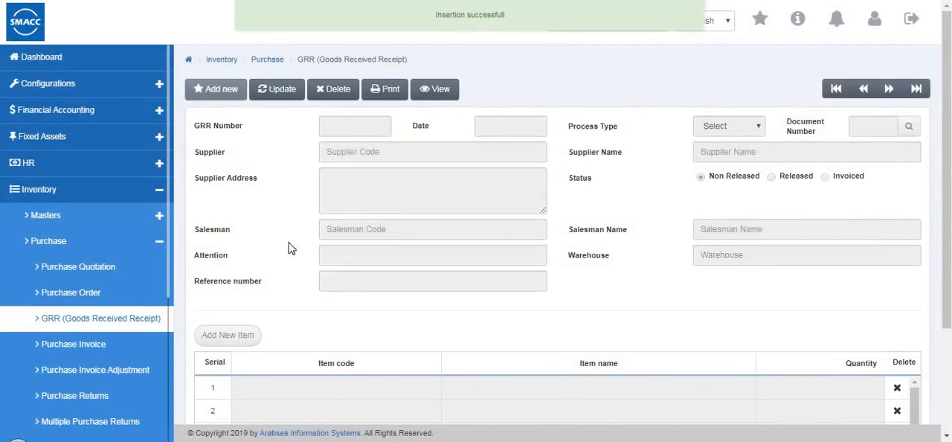
# - Open the Purchase Invoice page and start a new invoice with the payment mode Cash
pyautogui.click(104, 348)
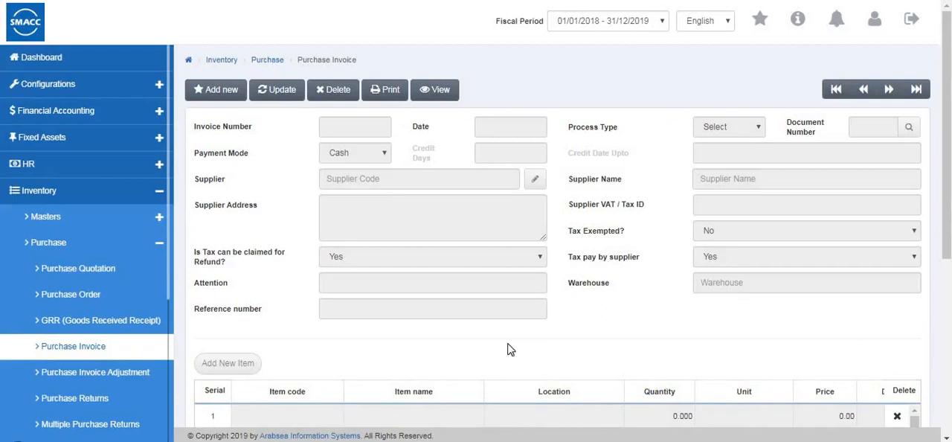
pyautogui.click(206, 89)
pyautogui.click(359, 157)
pyautogui.click(348, 165)
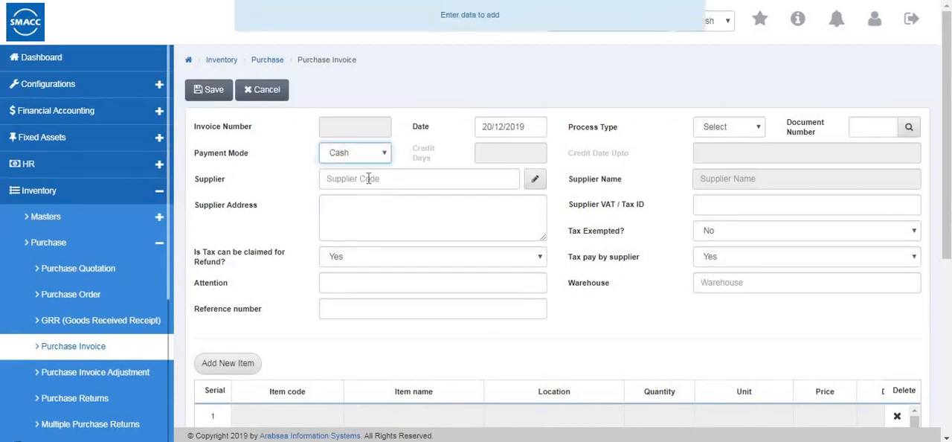
# - Search the supplier list by supplier code and select supplier code 4 for the invoice
pyautogui.doubleClick(369, 181)
pyautogui.click(375, 200)
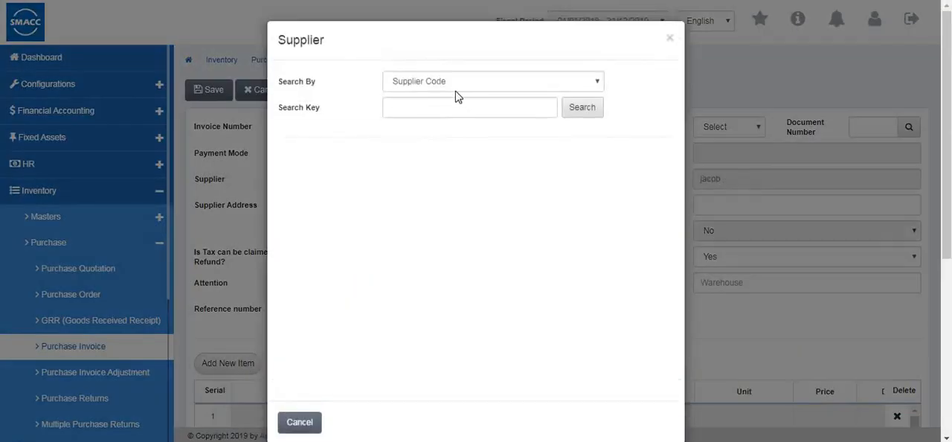
pyautogui.click(566, 110)
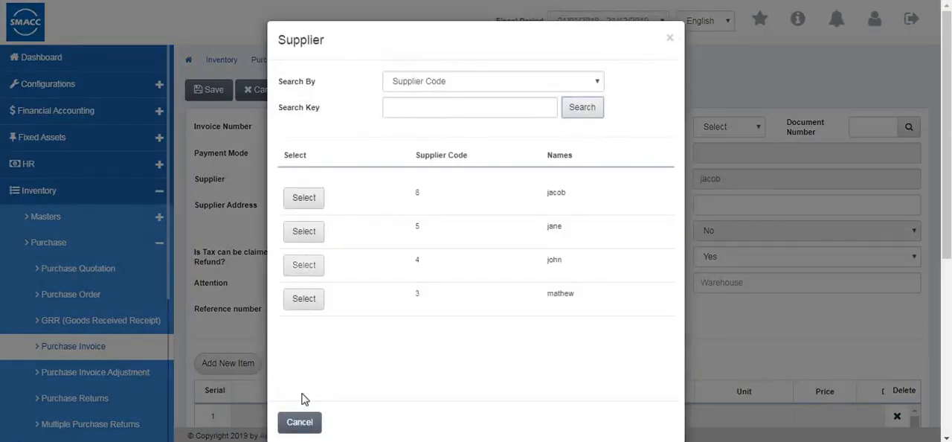
pyautogui.click(304, 264)
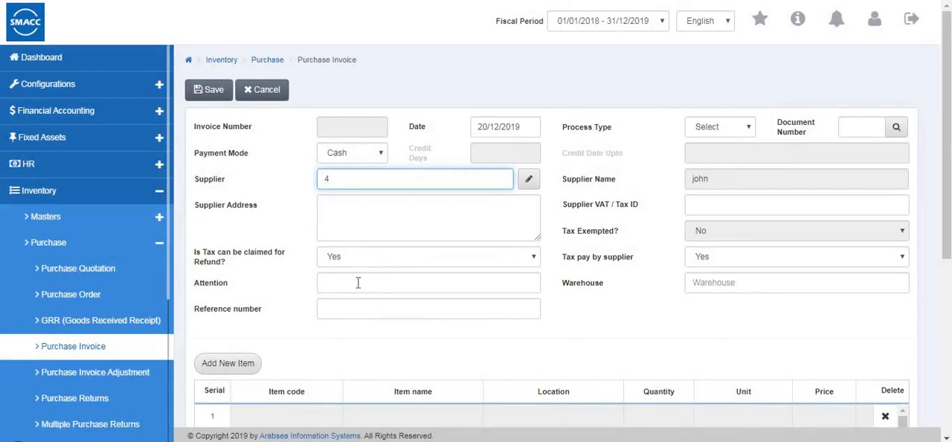
# - Fill in the supplier's VAT / tax ID and select Warehouse 1 as the invoice's warehouse
pyautogui.click(377, 259)
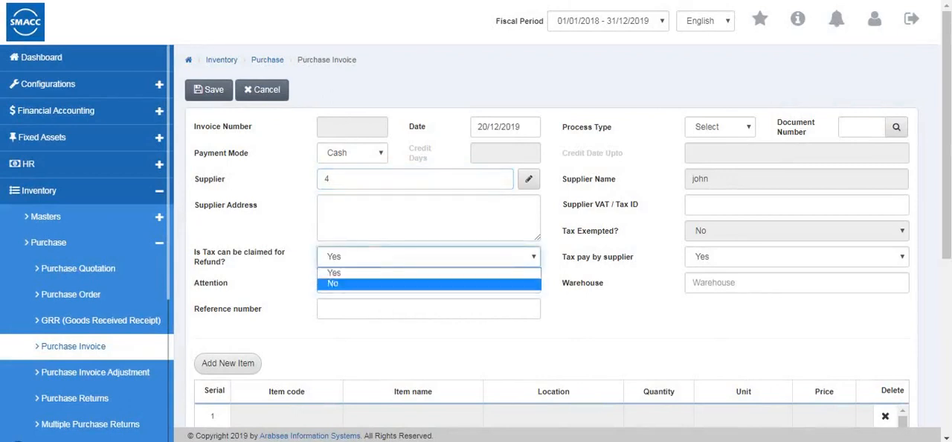
pyautogui.click(692, 197)
pyautogui.write('101')
pyautogui.click(720, 128)
pyautogui.click(822, 134)
pyautogui.scroll(-1, 699, 215)
pyautogui.click(699, 214)
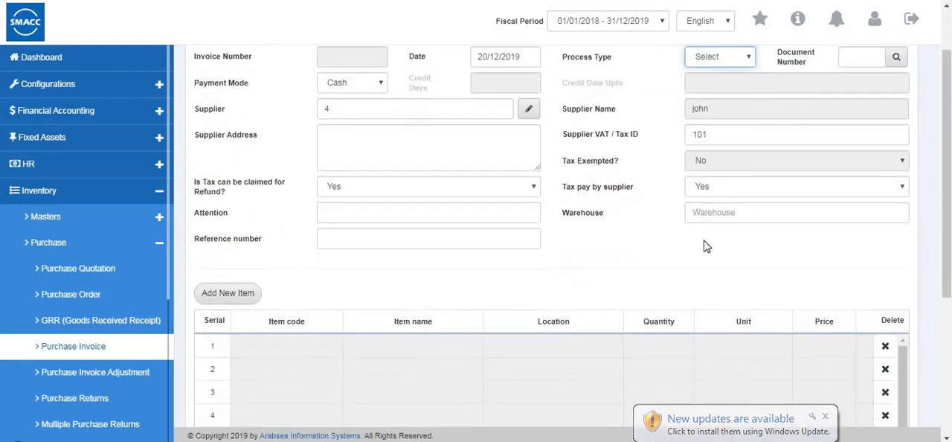
pyautogui.click(706, 247)
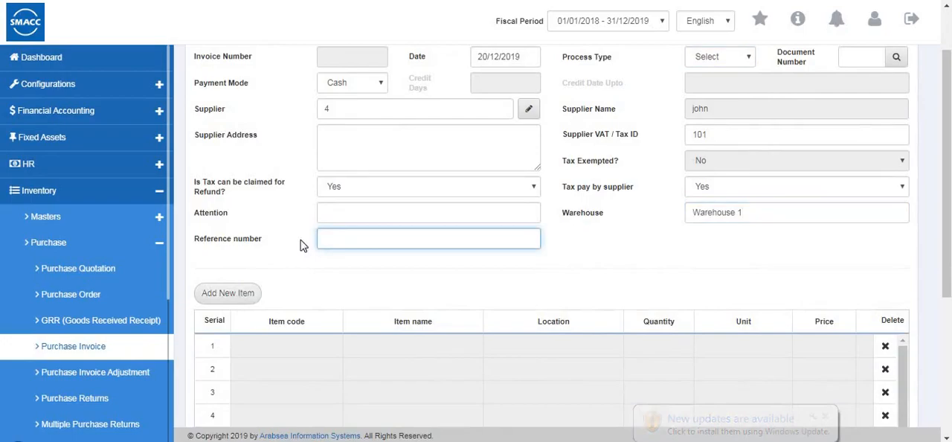
# - Add item 0002, jeans - Pcs, to the purchase invoice with quantity 5 and price 60
pyautogui.click(227, 293)
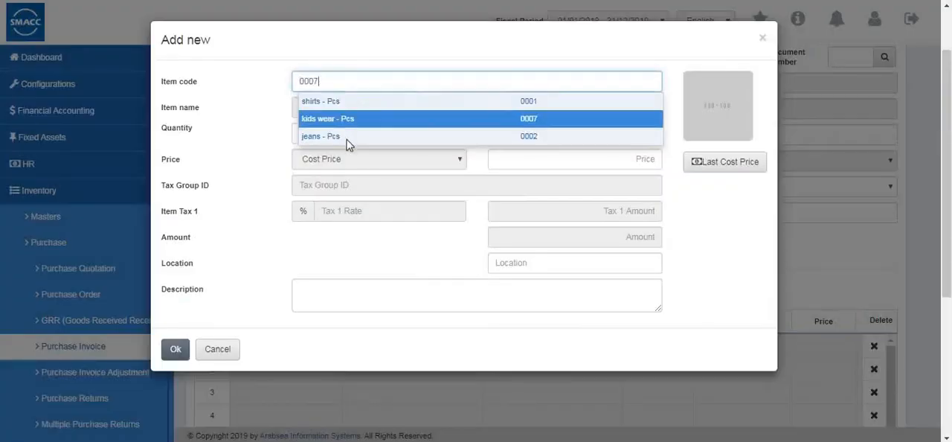
pyautogui.click(422, 139)
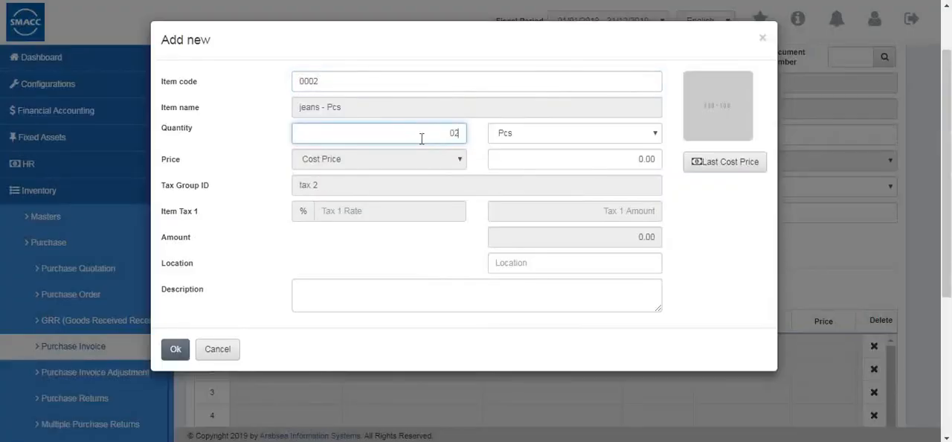
pyautogui.click(655, 154)
pyautogui.write('60')
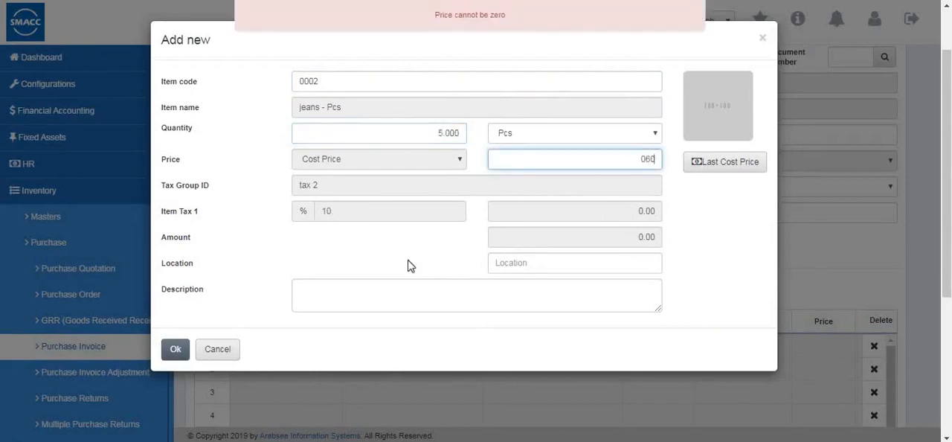
pyautogui.click(175, 348)
# - Review the invoice's item row and totals, and save the invoice with Suppliers on Credit as the credit account
pyautogui.scroll(-3, 363, 347)
pyautogui.moveTo(377, 214); pyautogui.dragTo(645, 228)
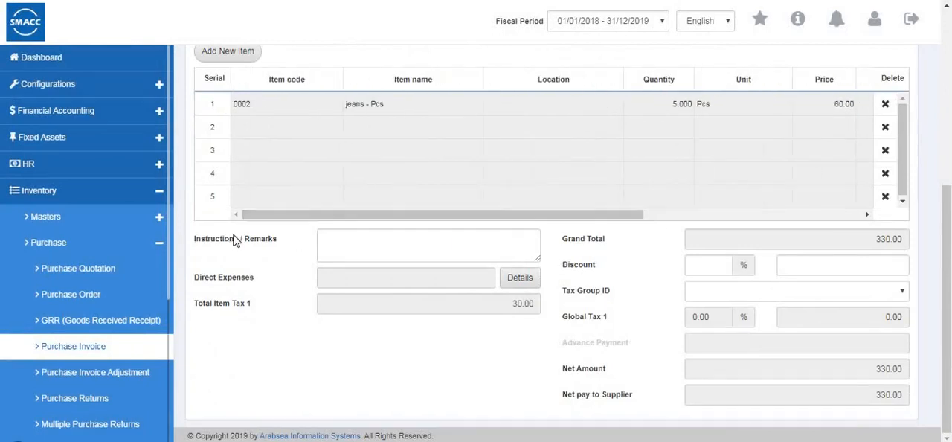
pyautogui.scroll(5, 484, 314)
pyautogui.click(209, 91)
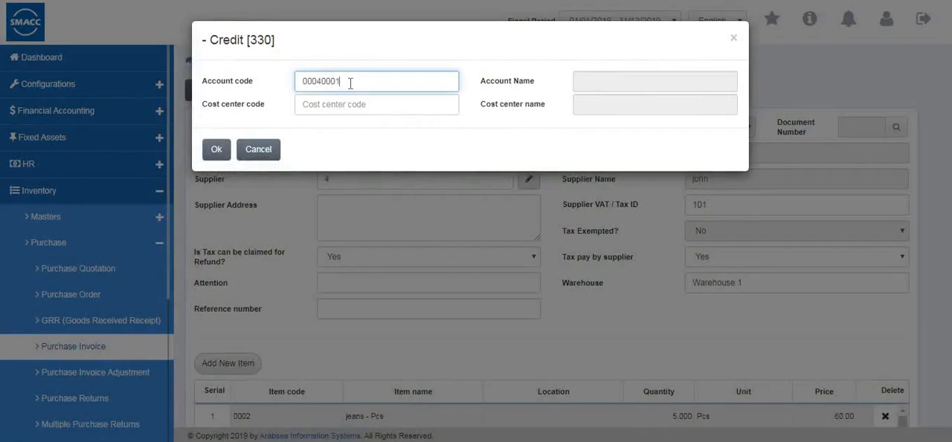
pyautogui.write('2')
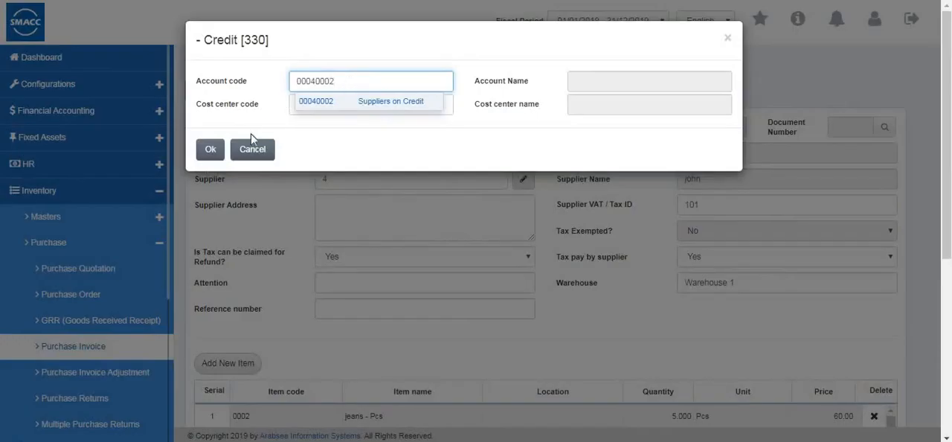
pyautogui.click(211, 149)
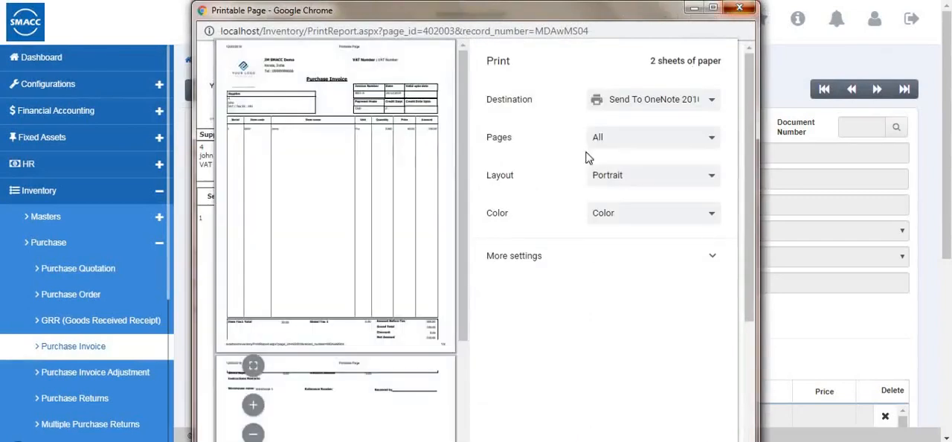
# - Dismiss the invoice's print preview and open the Purchase Invoice Adjustment page
pyautogui.press('Escape')
pyautogui.click(76, 381)
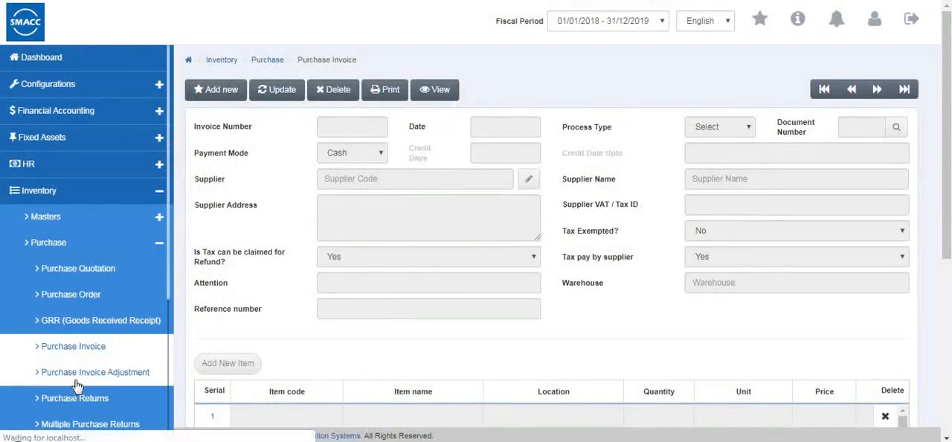
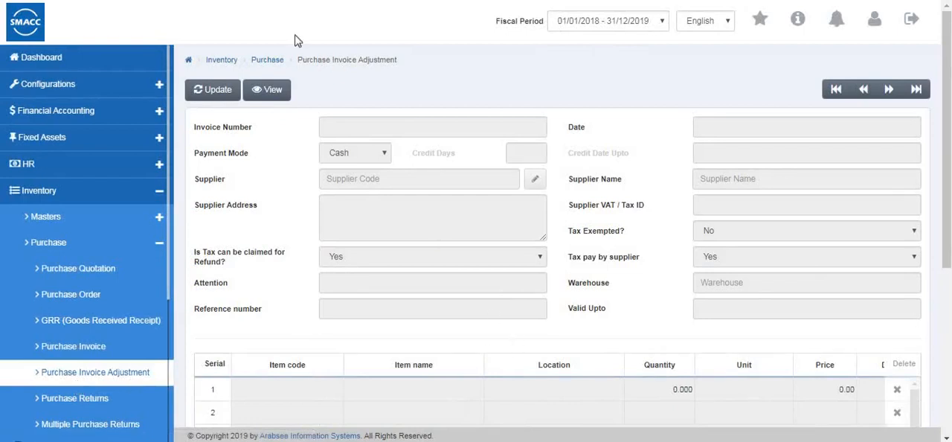
# - Load invoice 0001-6 for update in the purchase invoice adjustment form
pyautogui.click(203, 89)
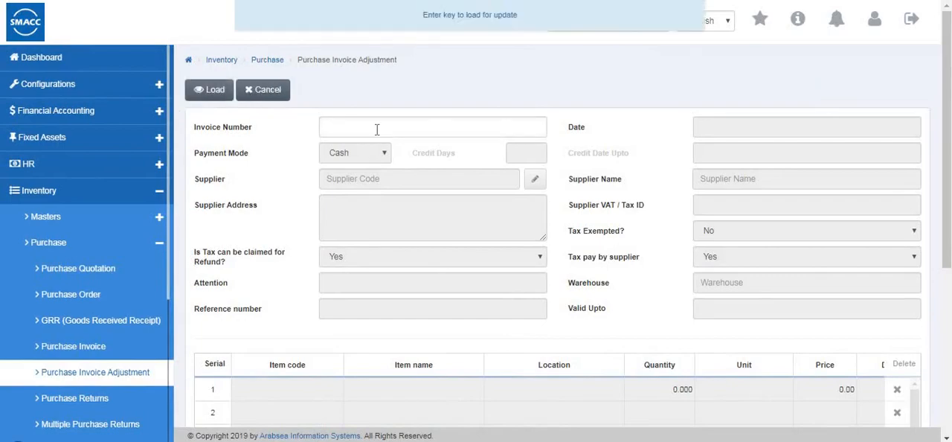
pyautogui.press('Return')
pyautogui.click(577, 108)
pyautogui.click(299, 235)
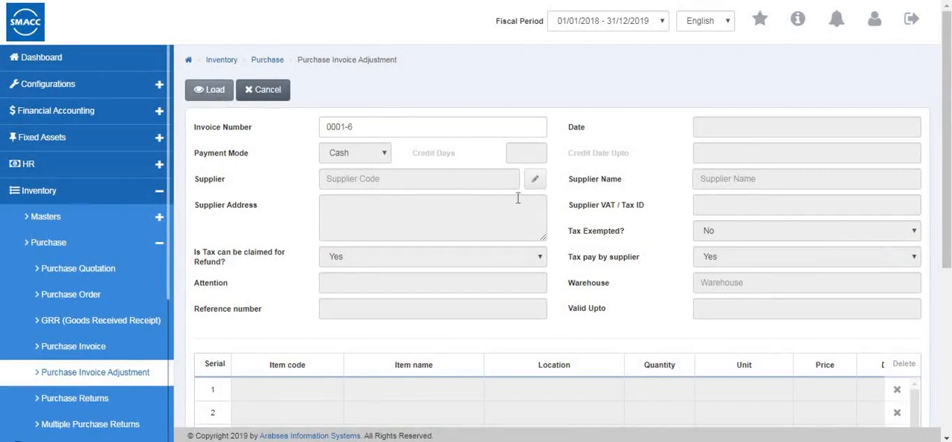
# - Review the loaded invoice's header fields, item row with tax and amount, and totals
pyautogui.scroll(-1, 478, 216)
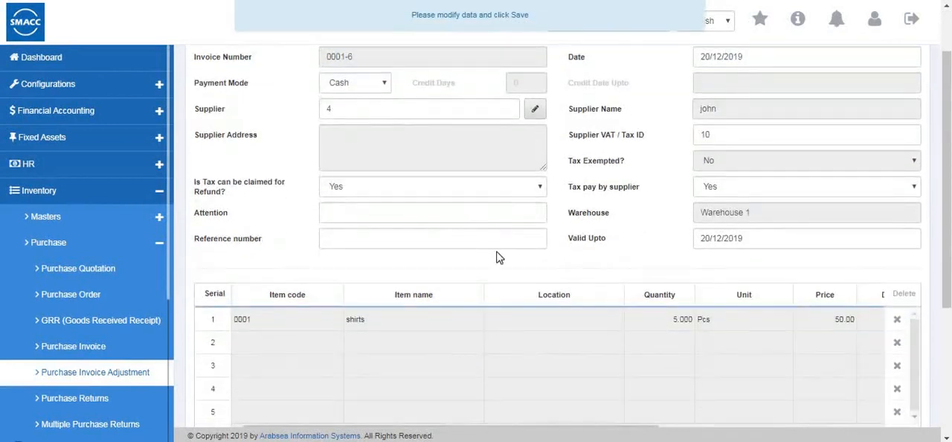
pyautogui.scroll(1, 520, 278)
pyautogui.scroll(-3, 521, 282)
pyautogui.moveTo(515, 289); pyautogui.dragTo(818, 254)
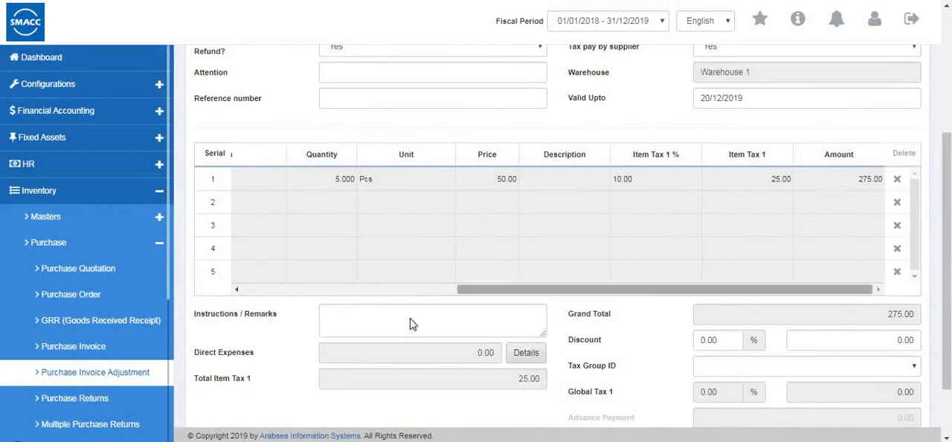
pyautogui.moveTo(869, 289); pyautogui.dragTo(654, 286)
pyautogui.scroll(-1, 716, 335)
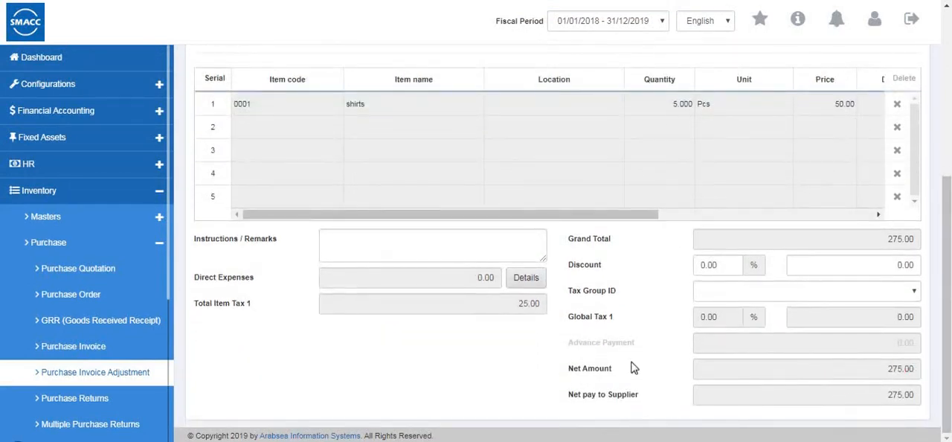
pyautogui.scroll(4, 538, 285)
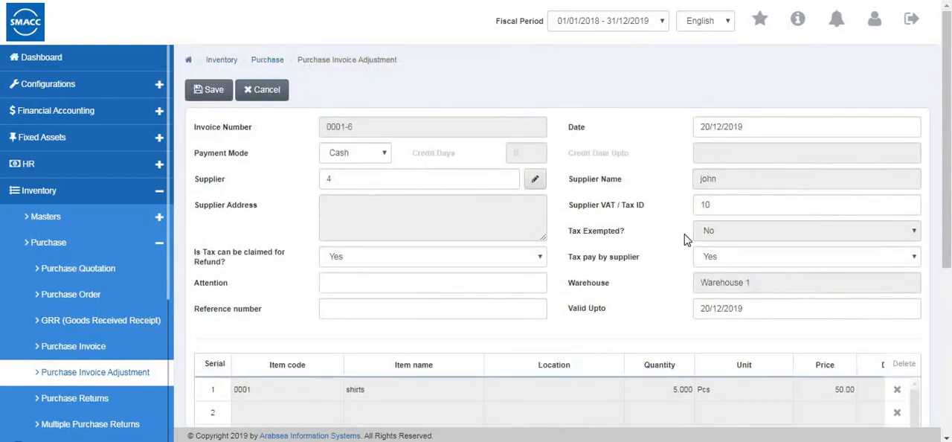
# - Set the invoice's Valid Upto date to 22/12/2019
pyautogui.click(711, 306)
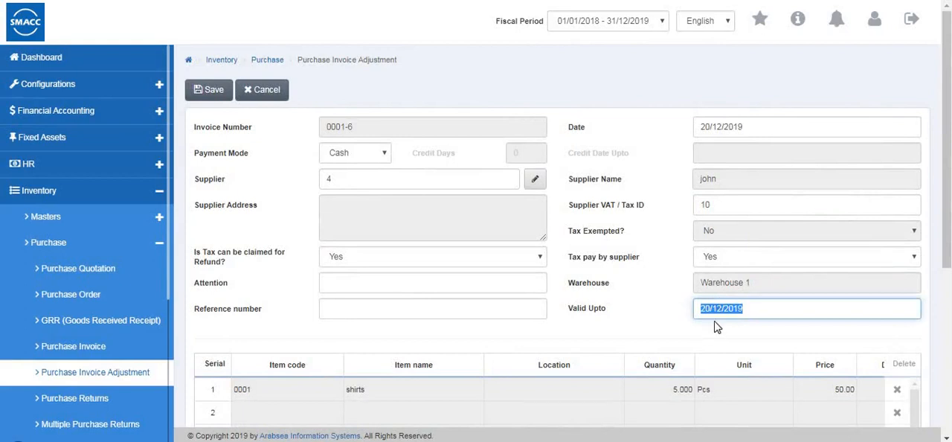
pyautogui.click(710, 314)
pyautogui.scroll(-5, 718, 278)
pyautogui.scroll(5, 718, 278)
# - Save the adjusted invoice, entering the credit account code and confirming the credit entry
pyautogui.click(219, 92)
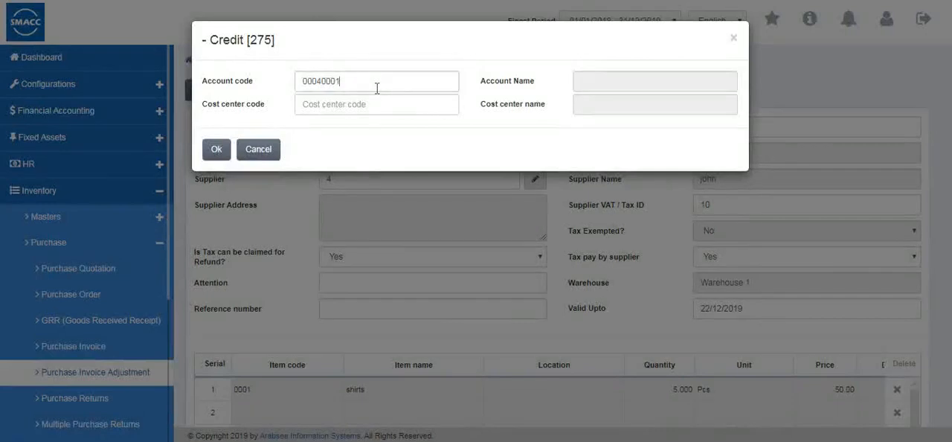
pyautogui.write('3')
pyautogui.click(366, 102)
pyautogui.click(211, 149)
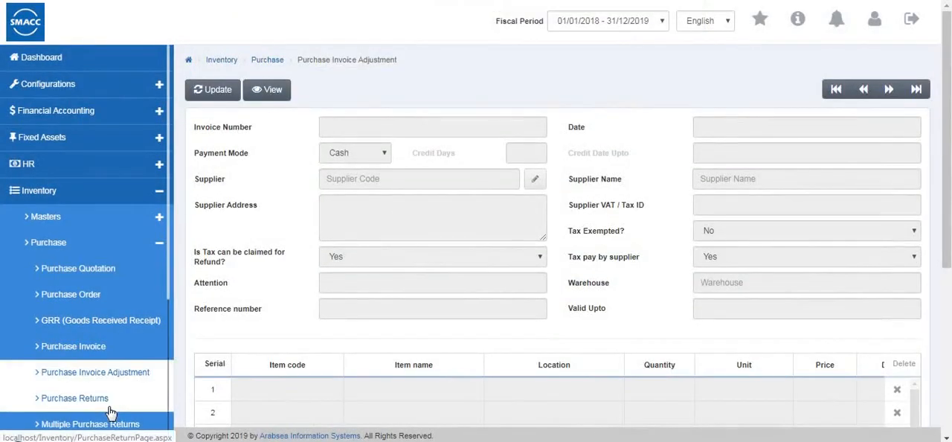
# - Open the Purchase Returns page, start a new return and select invoice 0001-6 through a search by Invoice Number
pyautogui.click(97, 402)
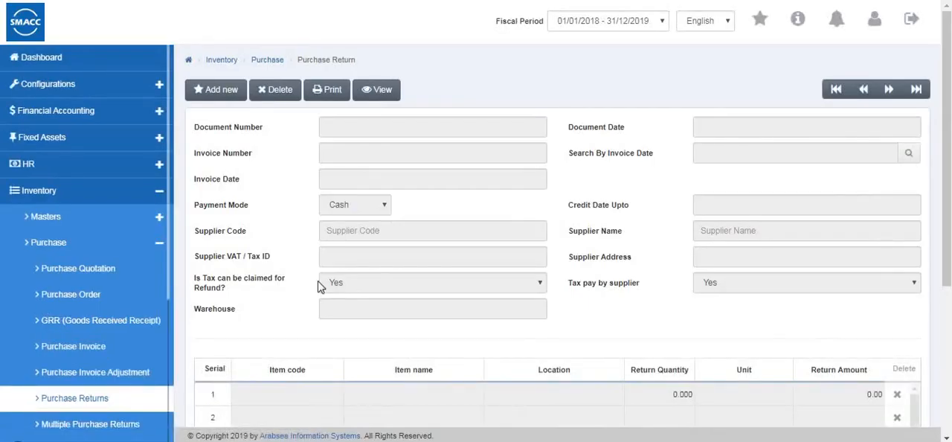
pyautogui.click(219, 104)
pyautogui.click(333, 156)
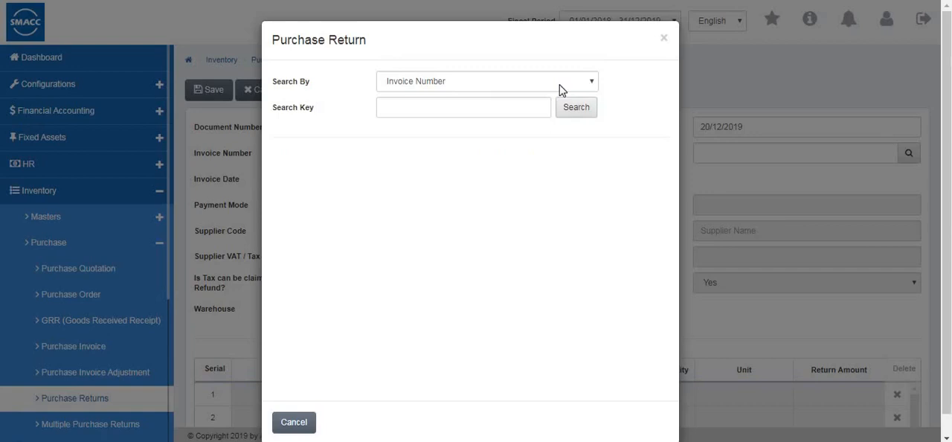
pyautogui.click(559, 89)
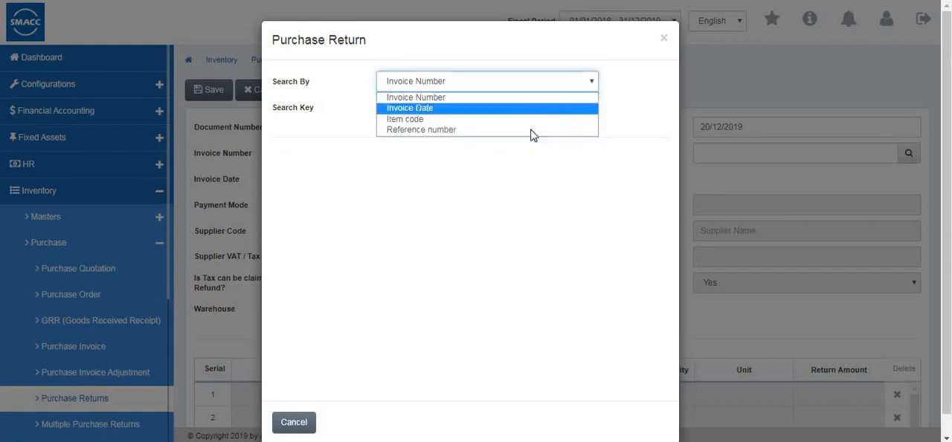
pyautogui.click(589, 101)
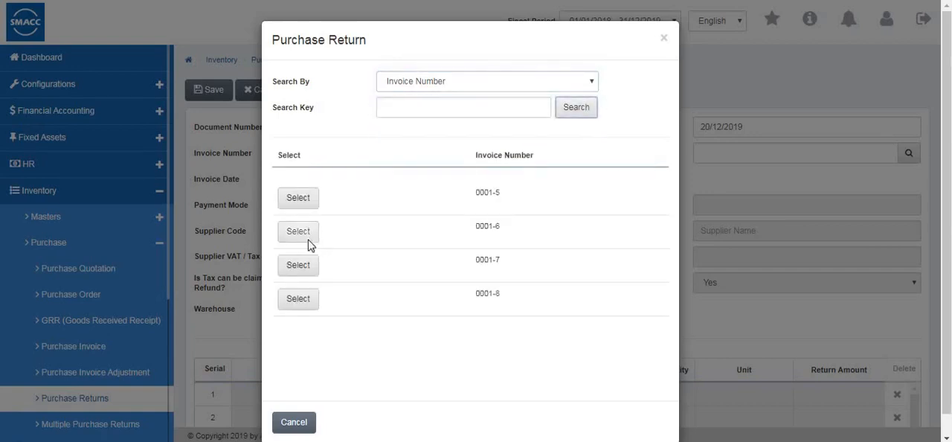
pyautogui.click(298, 231)
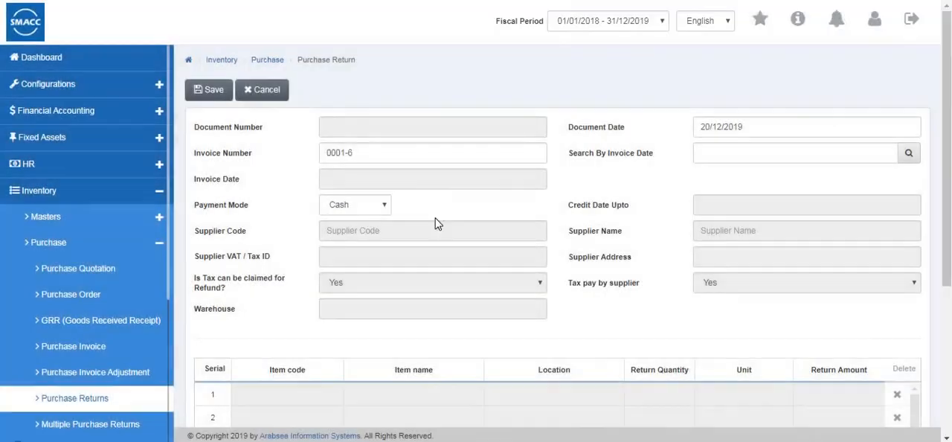
# - Check the return's payment mode options, keep Cash, and review the form's item grid and totals
pyautogui.click(355, 204)
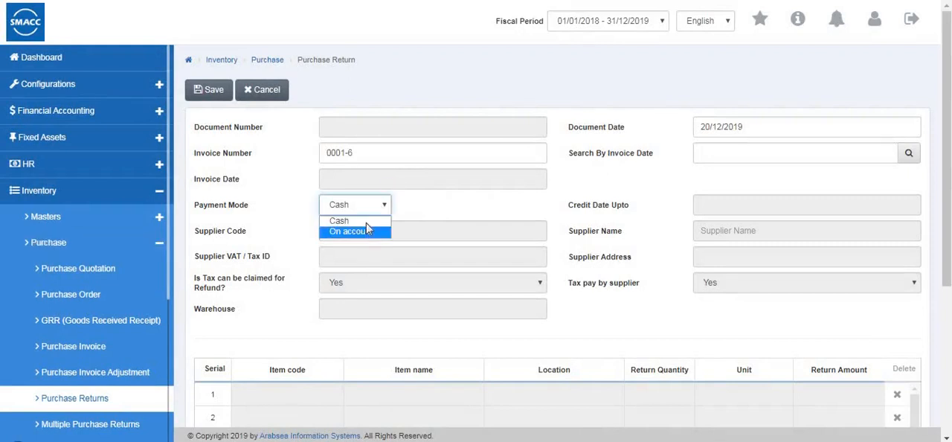
pyautogui.click(350, 232)
pyautogui.scroll(-3, 719, 194)
pyautogui.scroll(3, 728, 178)
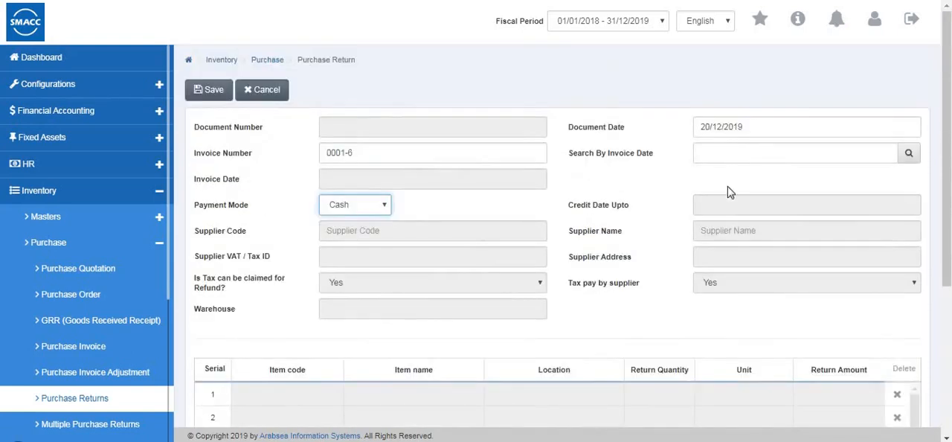
pyautogui.scroll(-4, 520, 286)
pyautogui.moveTo(463, 268); pyautogui.dragTo(525, 161)
pyautogui.scroll(5, 281, 122)
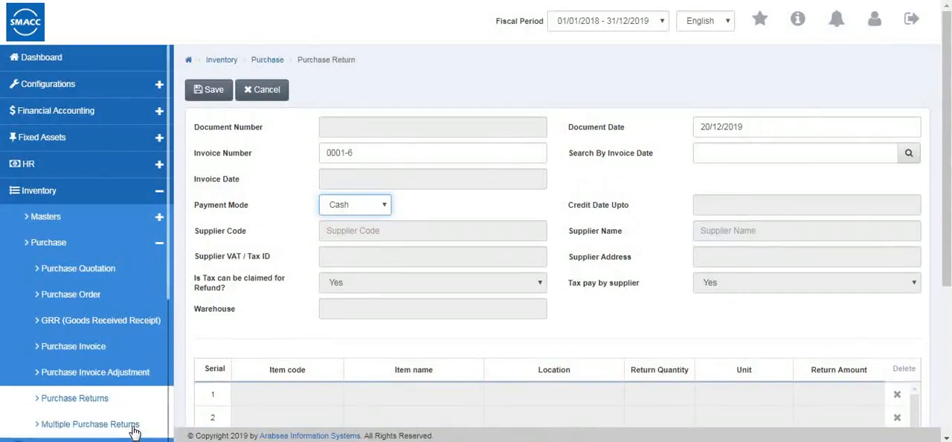
# - Open the Multiple Purchase Returns page and start a new return with Cash as the payment mode
pyautogui.click(132, 425)
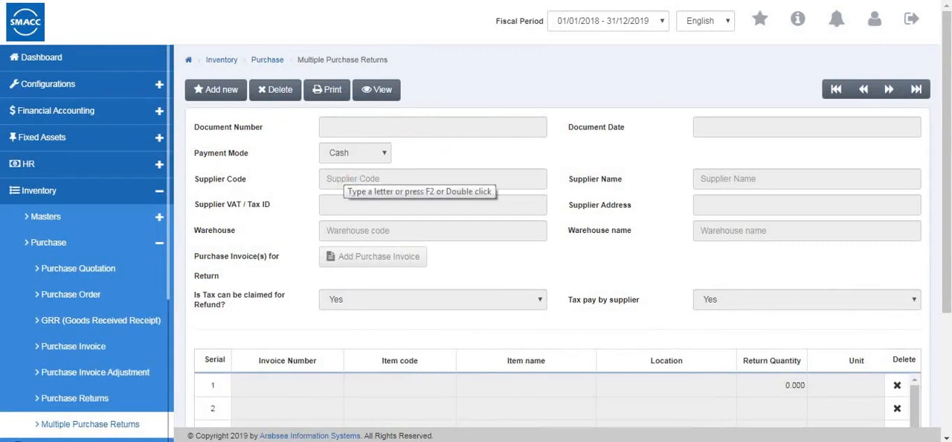
pyautogui.click(213, 91)
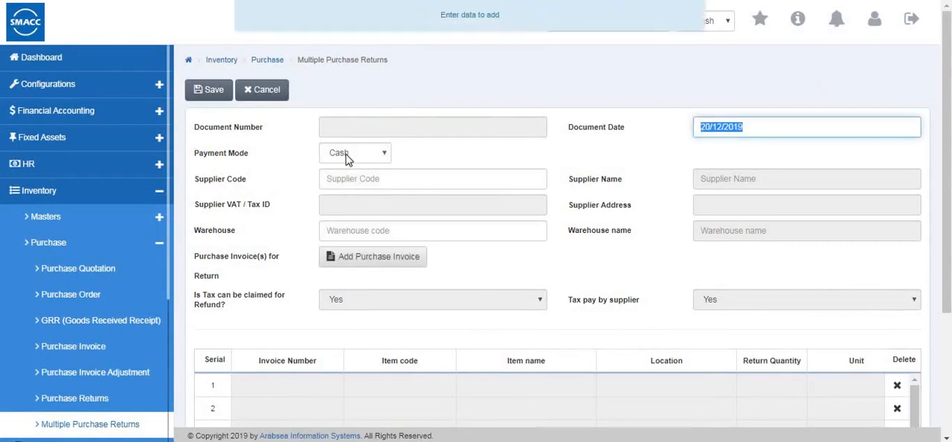
pyautogui.click(346, 157)
pyautogui.click(348, 168)
# - Set the return's supplier code to 8 and its warehouse to 0001, Warehouse 1
pyautogui.click(354, 178)
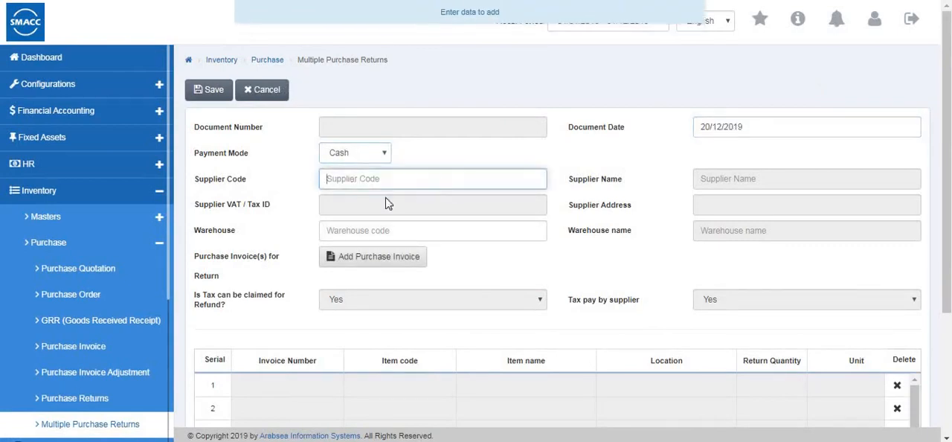
pyautogui.write('8')
pyautogui.press('Return')
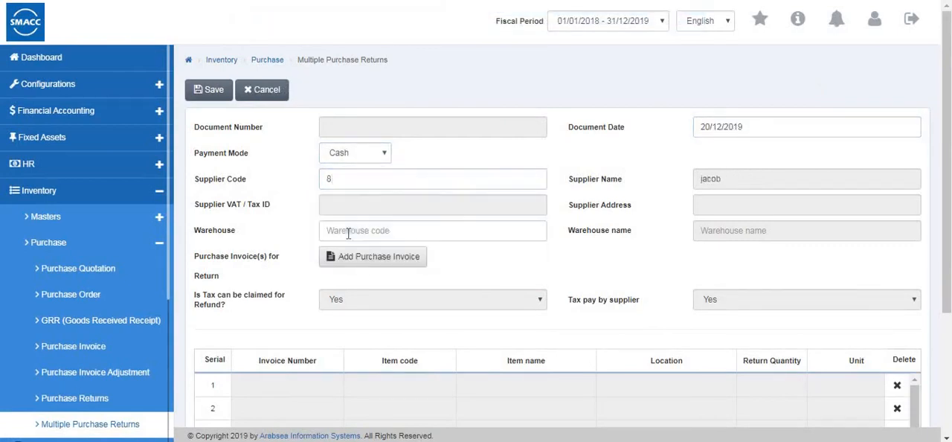
pyautogui.click(348, 233)
pyautogui.click(330, 266)
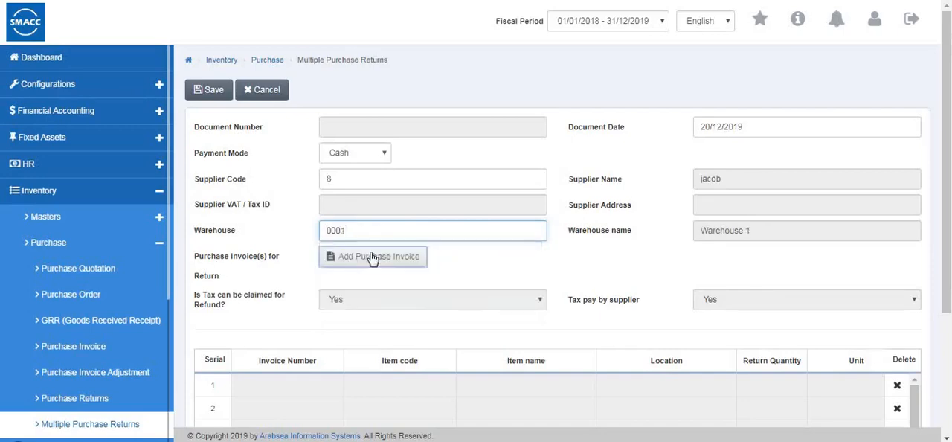
# - View the purchase invoice selection for the return, dismiss it, and review the return's item grid and totals
pyautogui.click(397, 258)
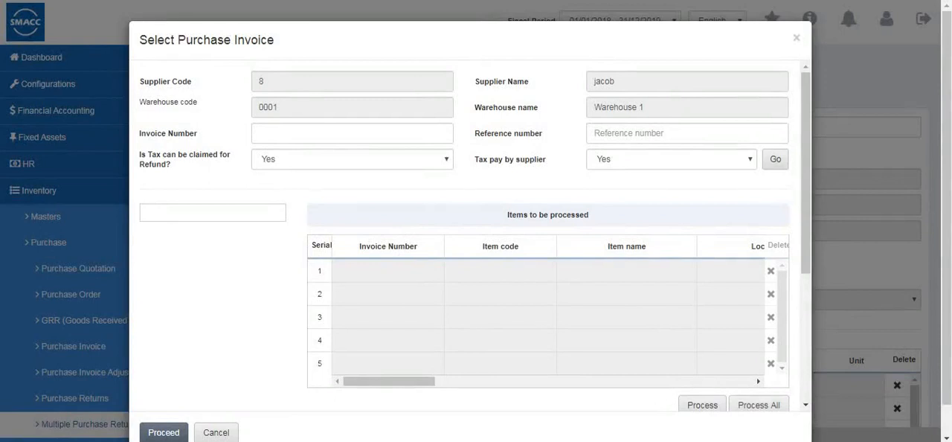
pyautogui.click(223, 436)
pyautogui.scroll(-3, 858, 283)
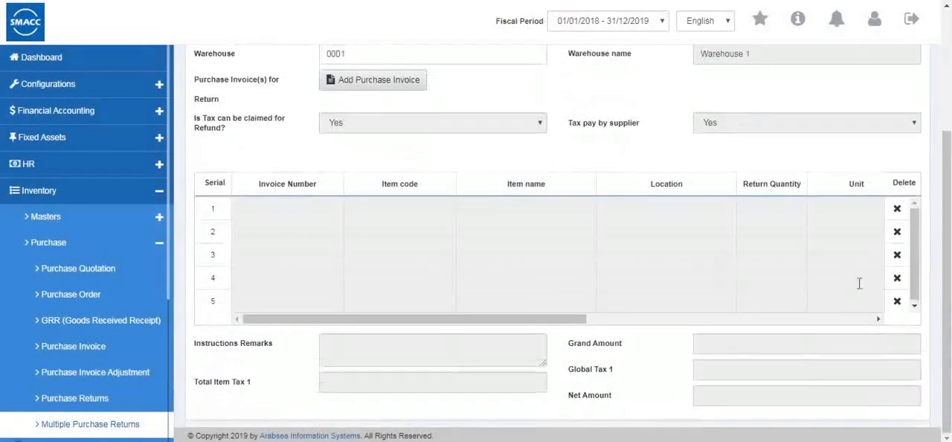
pyautogui.moveTo(447, 320); pyautogui.dragTo(497, 323)
pyautogui.scroll(3, 497, 323)
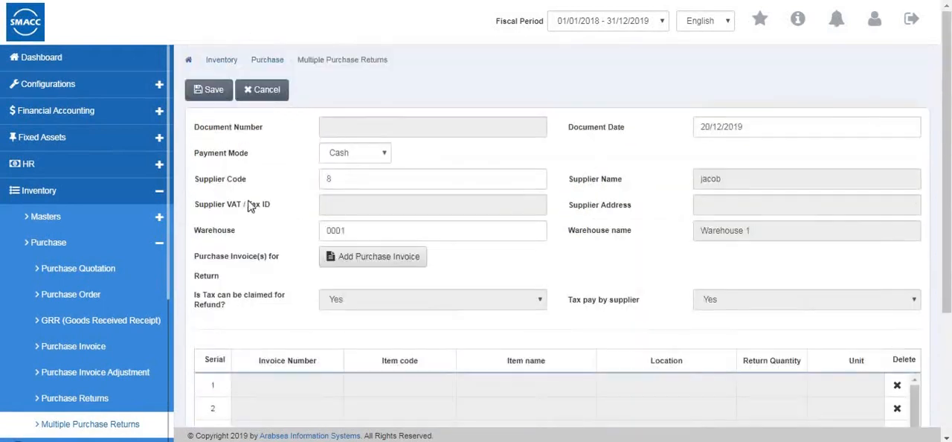
# - Open the Payment on Credit Purchase page, start a new payment and look over its fields, invoice grid and totals
pyautogui.scroll(-3, 89, 350)
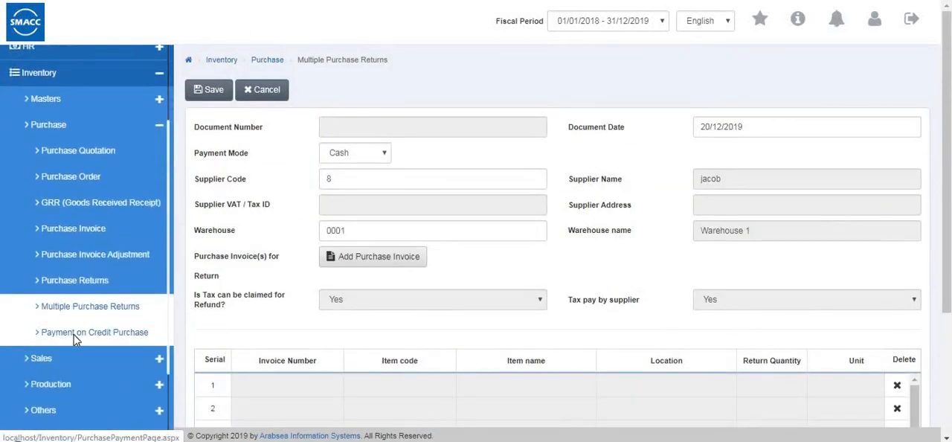
pyautogui.click(77, 334)
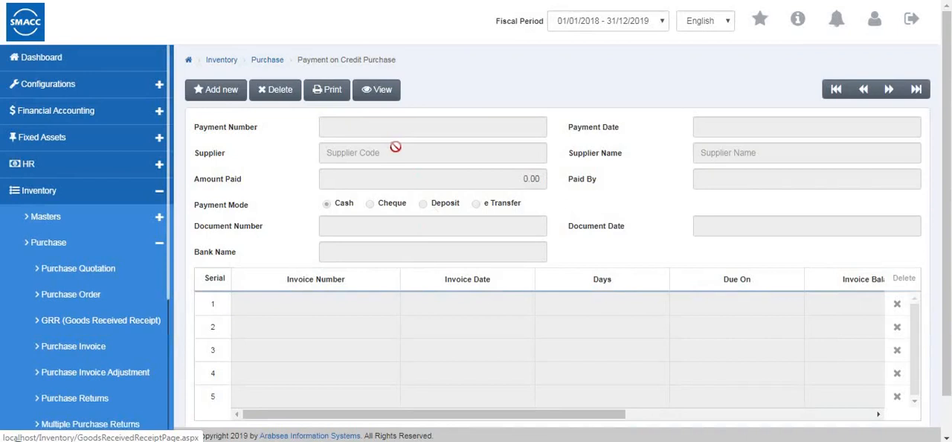
pyautogui.scroll(-1, 424, 182)
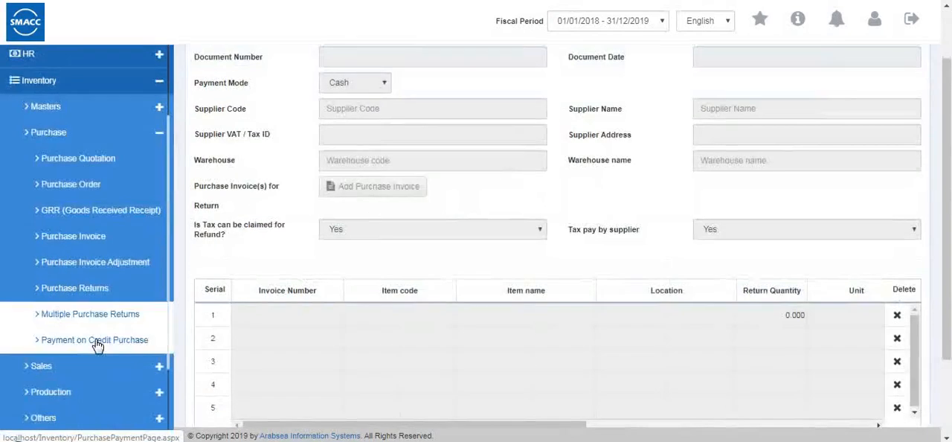
pyautogui.click(37, 281)
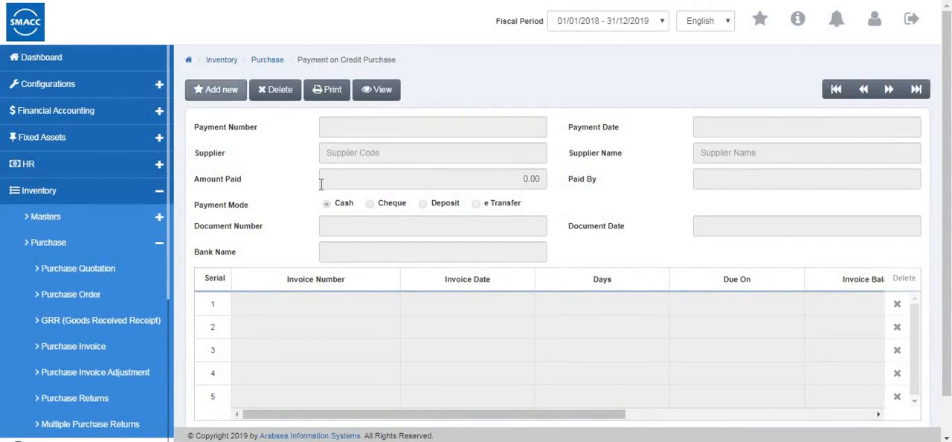
pyautogui.scroll(-1, 445, 372)
pyautogui.scroll(1, 447, 378)
pyautogui.scroll(-1, 445, 380)
pyautogui.hscroll(3, 355, 380)
pyautogui.hscroll(-3, 314, 338)
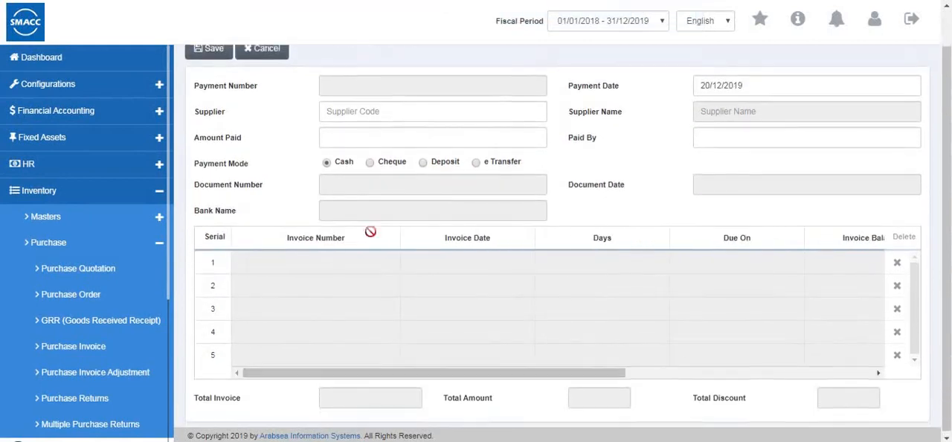
pyautogui.scroll(1, 370, 231)
# - Select supplier code 5 as the payment's supplier
pyautogui.click(341, 153)
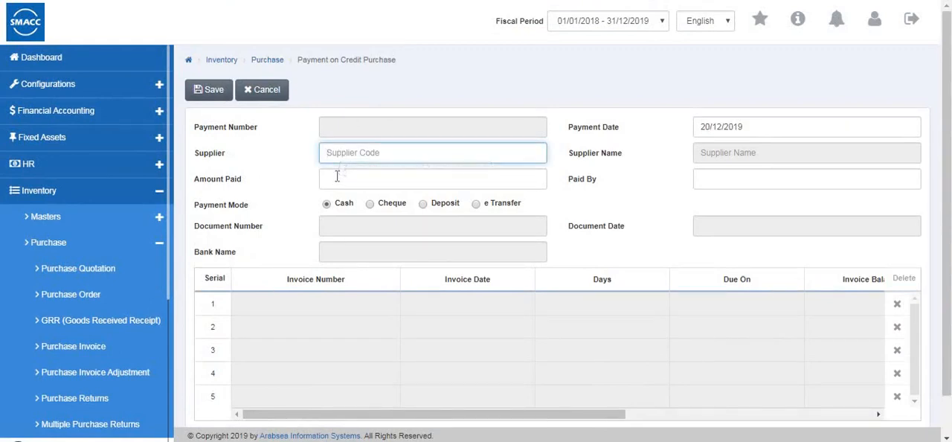
pyautogui.click(337, 176)
pyautogui.click(353, 154)
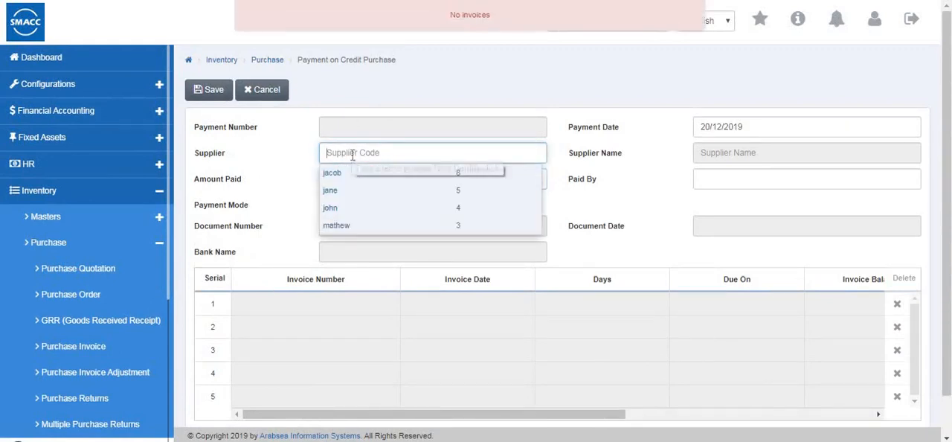
pyautogui.write('8')
pyautogui.press('Down')
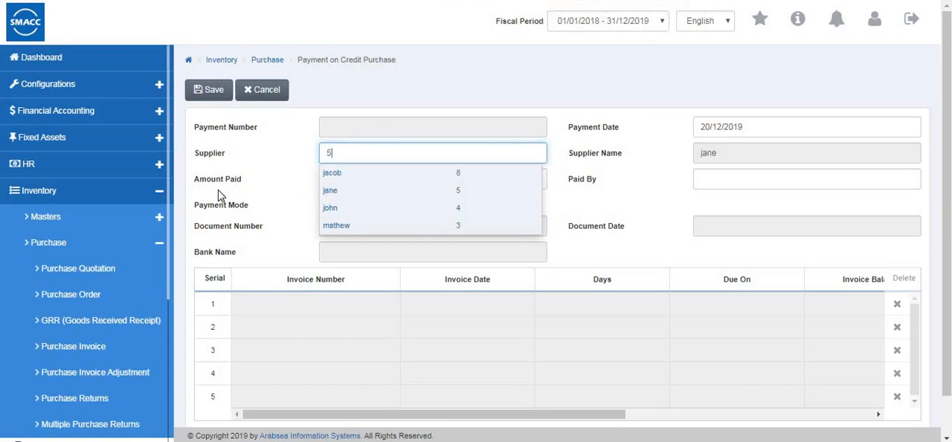
pyautogui.press('Return')
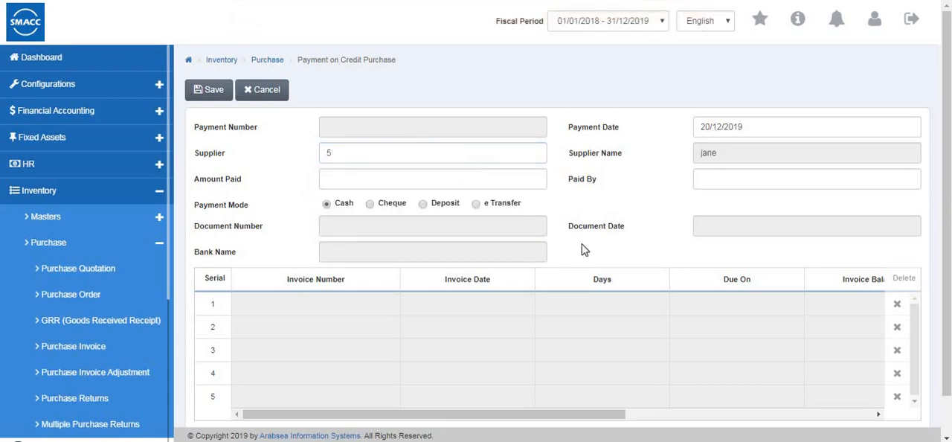
# - Review the payment's invoice grid and totals, discard the new payment and collapse the Purchase group
pyautogui.scroll(-1, 259, 324)
pyautogui.moveTo(318, 372); pyautogui.dragTo(254, 377)
pyautogui.scroll(1, 264, 310)
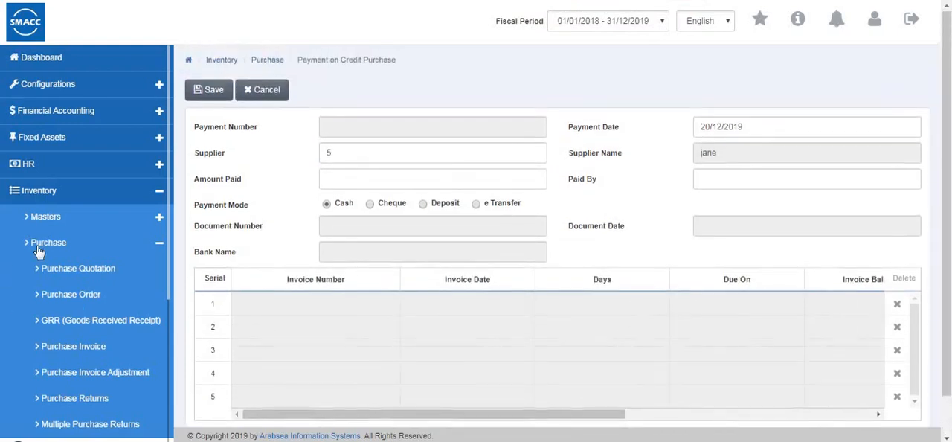
pyautogui.click(39, 249)
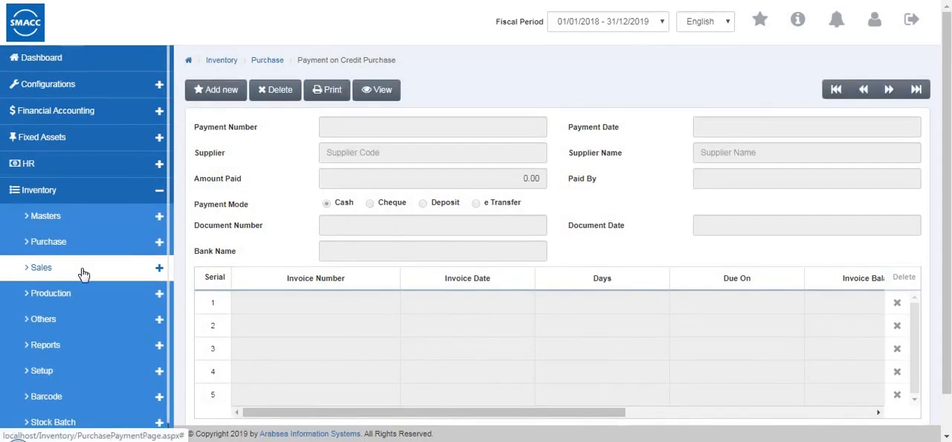
# - Start a new sales quotation from the Sales group with salesman code 1 and the first suggested customer
pyautogui.click(83, 275)
pyautogui.click(77, 296)
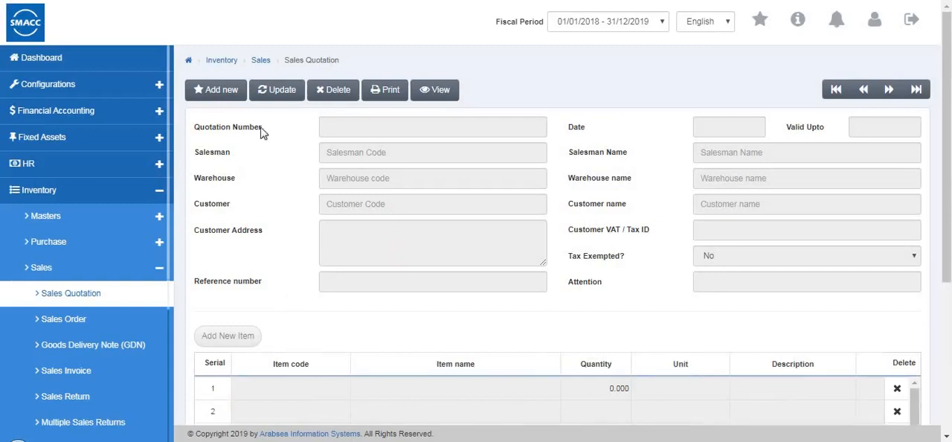
pyautogui.click(227, 94)
pyautogui.click(340, 154)
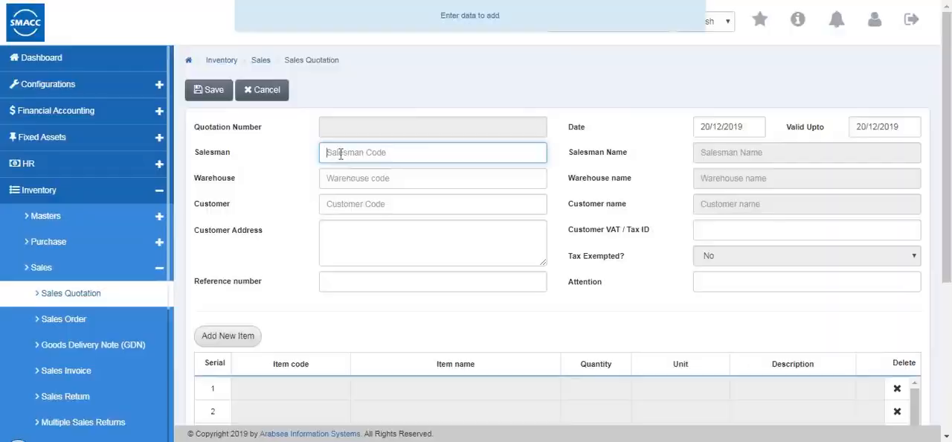
pyautogui.click(355, 194)
pyautogui.click(332, 223)
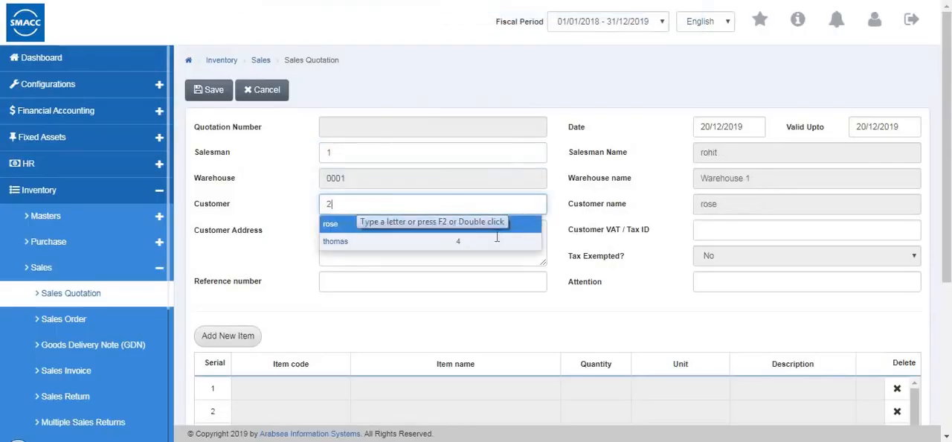
pyautogui.press('Tab')
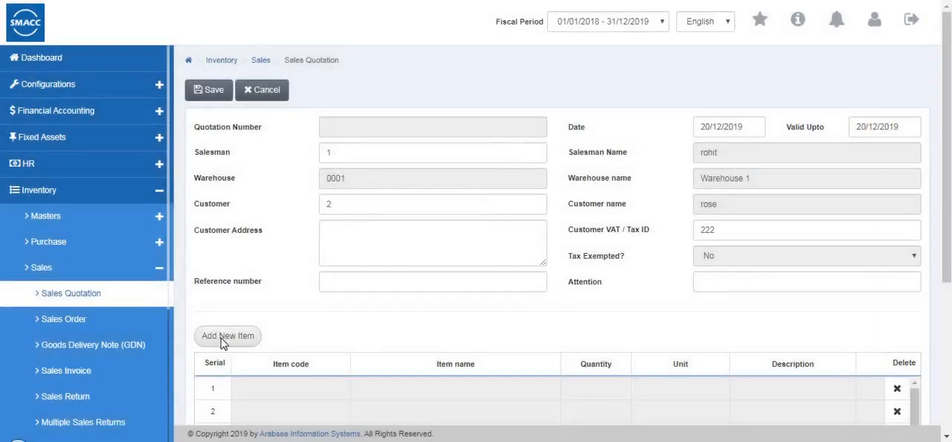
# - Add inventory item 0001 (shirts - Pcs) to the quotation with a quantity of 2
pyautogui.click(223, 336)
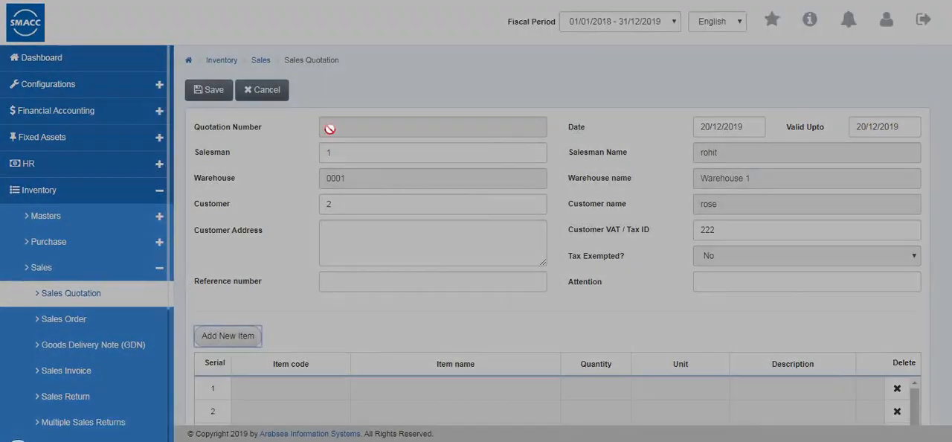
pyautogui.click(359, 87)
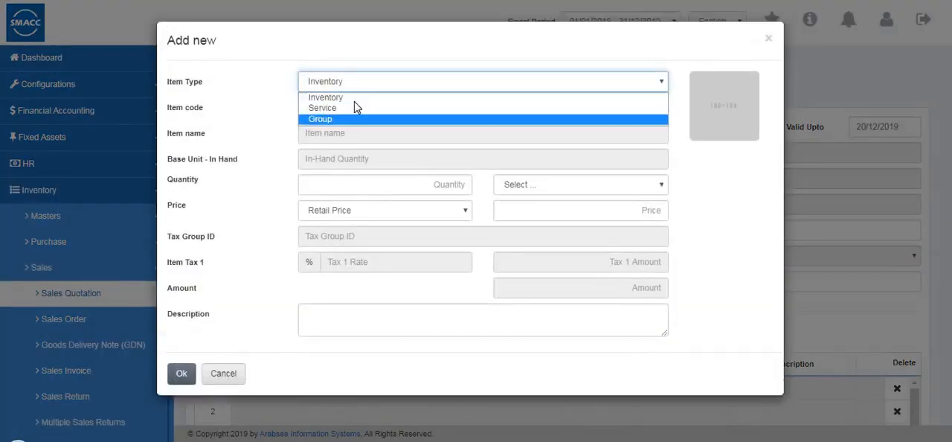
pyautogui.click(354, 95)
pyautogui.click(356, 115)
pyautogui.click(349, 128)
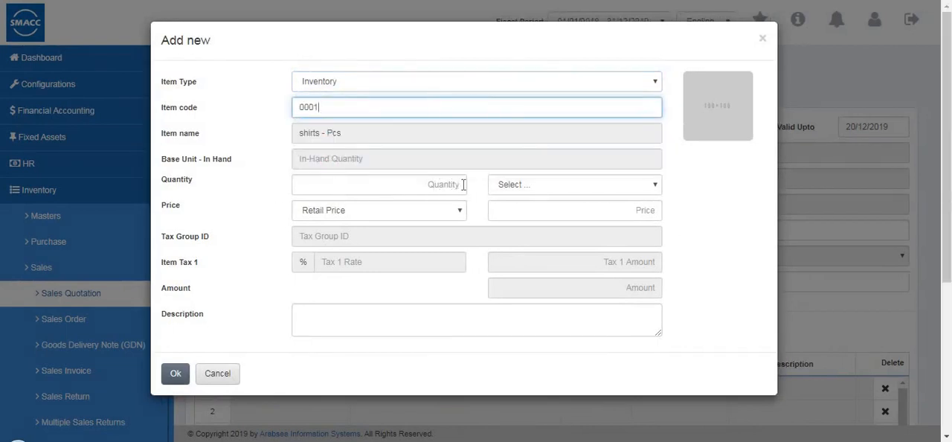
pyautogui.press('Tab')
pyautogui.write('02')
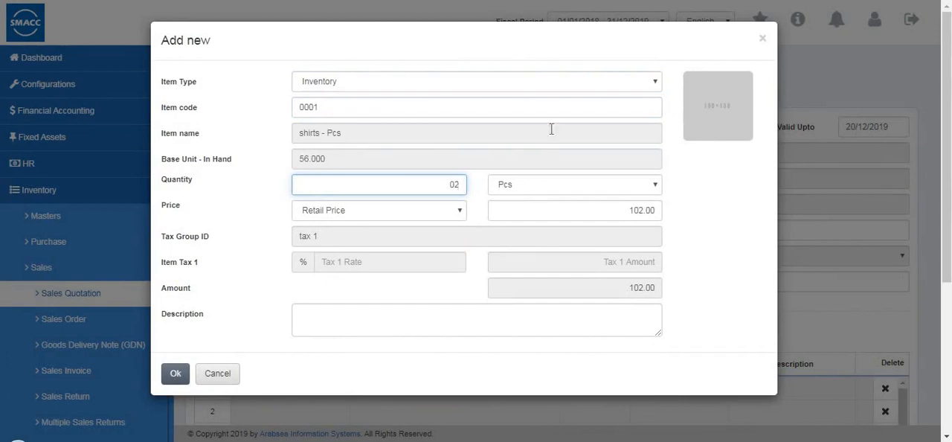
pyautogui.click(175, 377)
# - Review the quotation's item grid, taxes and net amount, and save the quotation
pyautogui.scroll(-2, 469, 361)
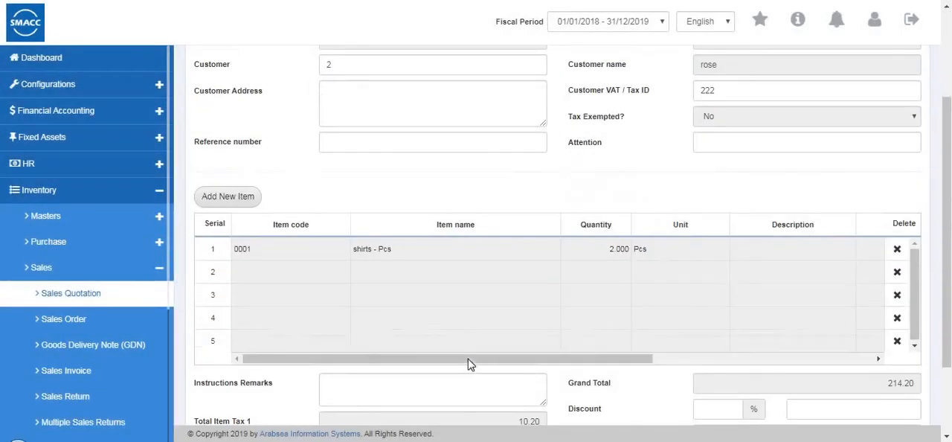
pyautogui.click(815, 358)
pyautogui.scroll(-2, 833, 305)
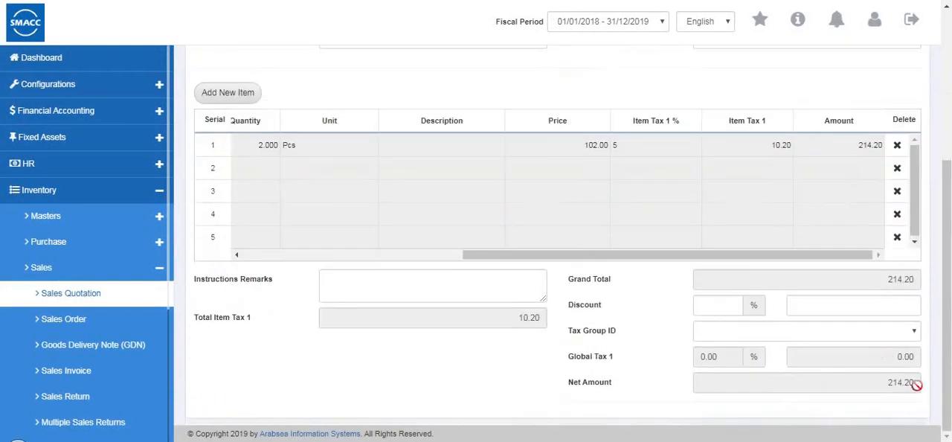
pyautogui.scroll(3, 673, 253)
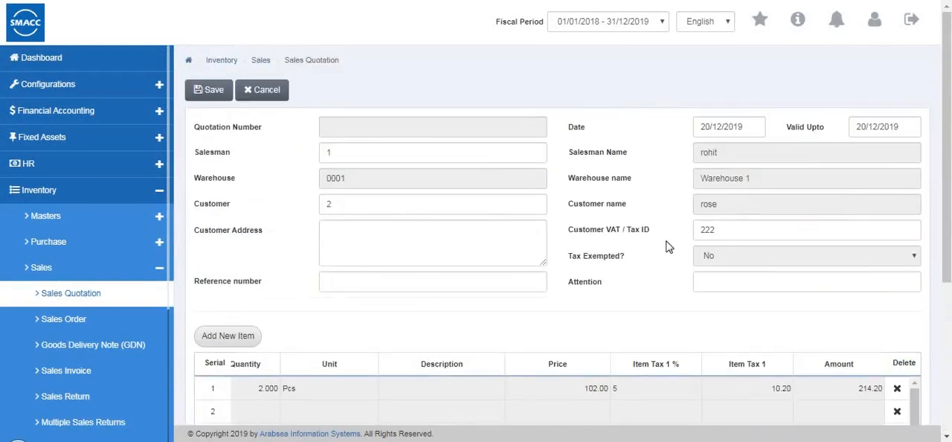
pyautogui.click(210, 93)
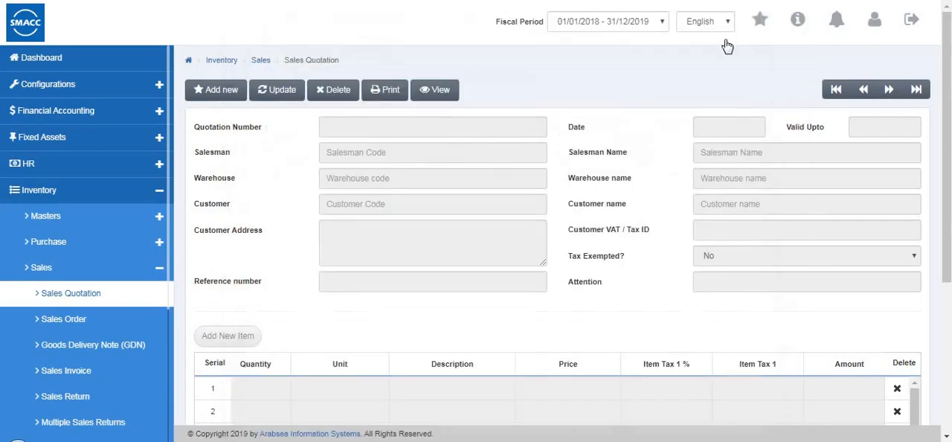
# - Start a new sales order with salesman code 3 and the second suggested customer, and fill in the customer's VAT / tax ID
pyautogui.click(73, 332)
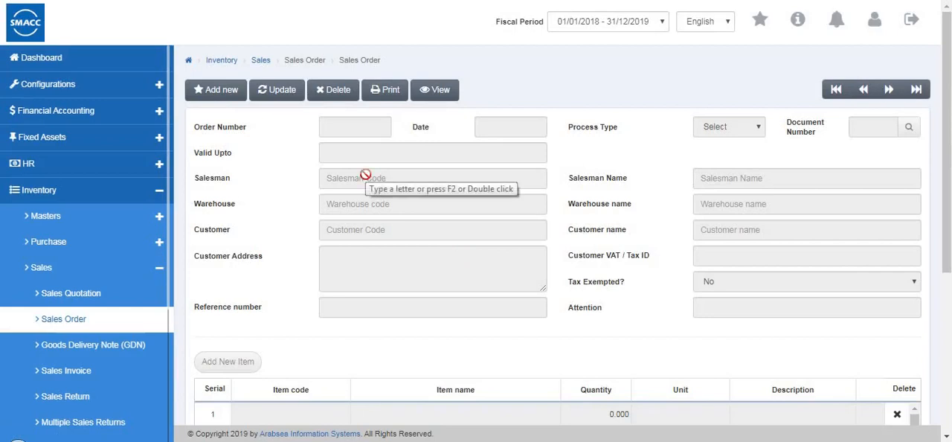
pyautogui.click(202, 90)
pyautogui.click(357, 182)
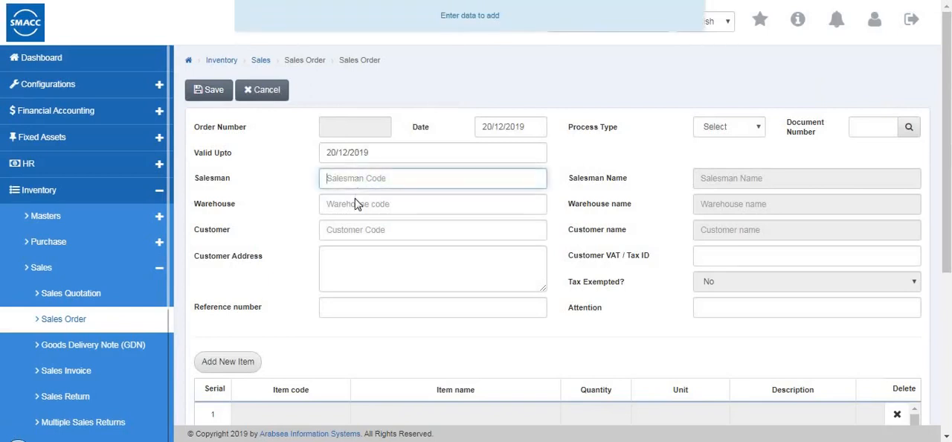
pyautogui.click(358, 204)
pyautogui.click(357, 230)
pyautogui.press('Down')
pyautogui.press('Down')
pyautogui.press('Tab')
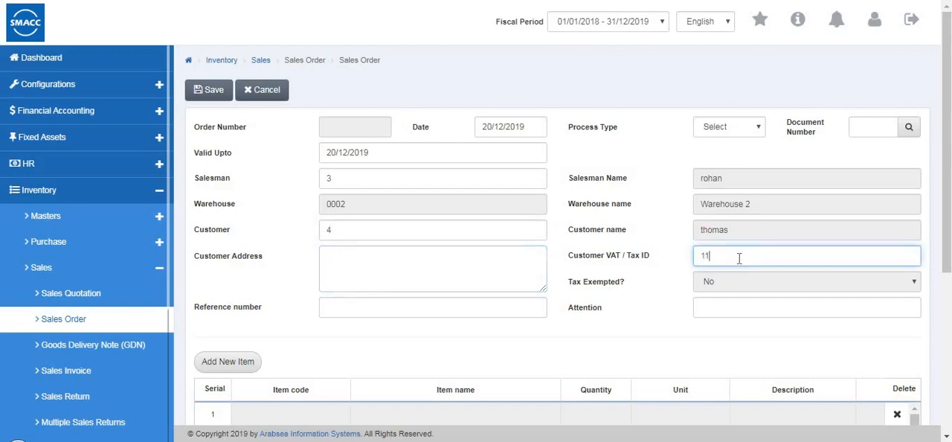
# - Add inventory item 0002 (jeans - Pcs) to the sales order at retail price with a quantity of 5
pyautogui.click(223, 363)
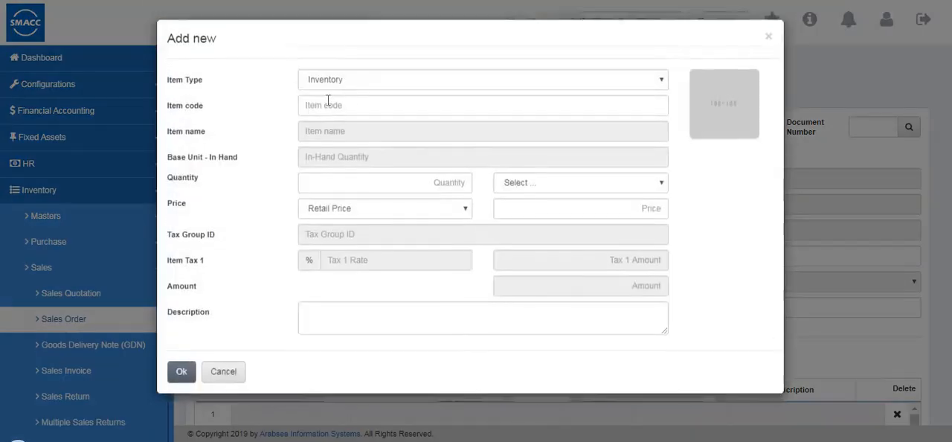
pyautogui.doubleClick(332, 107)
pyautogui.write('0007')
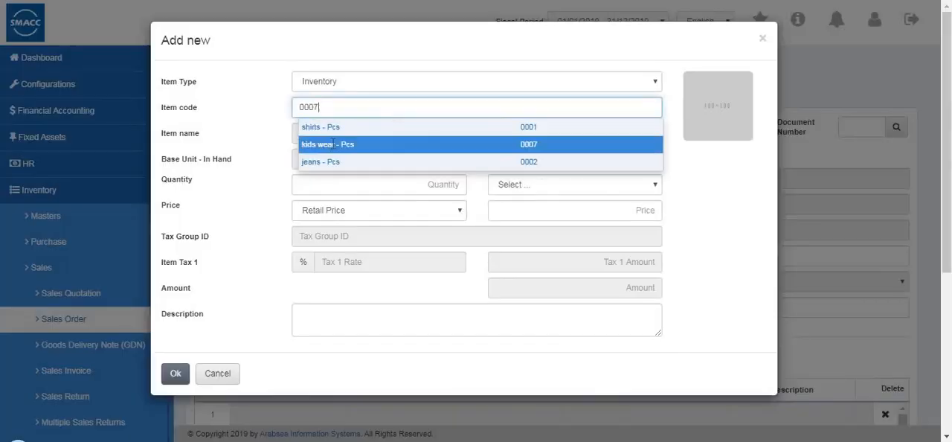
pyautogui.click(332, 158)
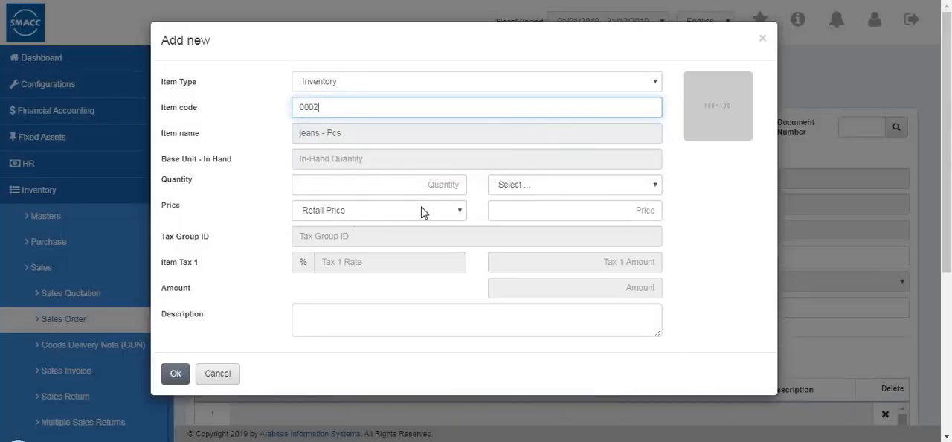
pyautogui.click(447, 211)
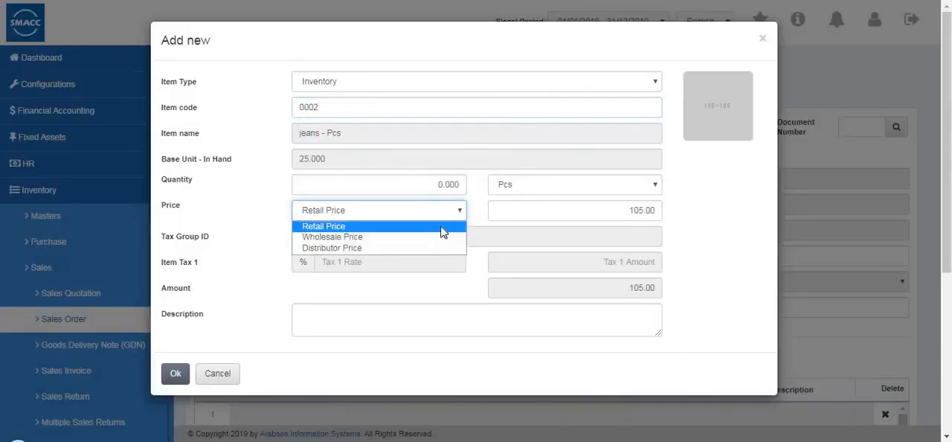
pyautogui.click(451, 184)
pyautogui.click(457, 184)
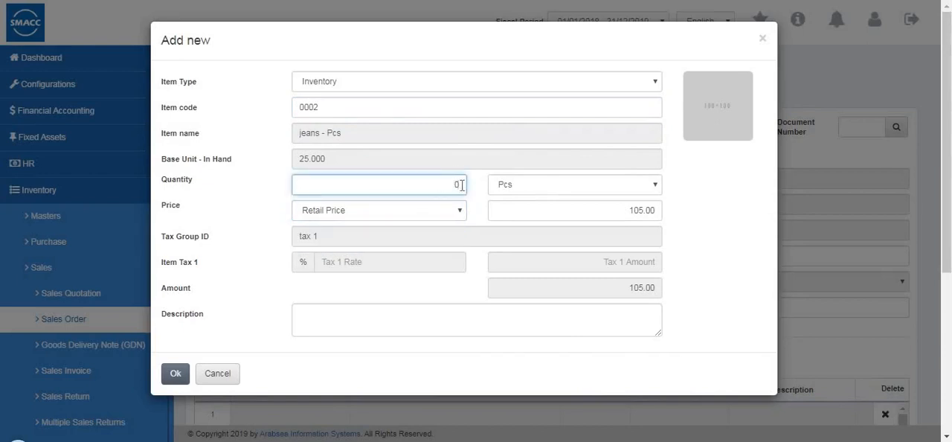
pyautogui.write('5')
pyautogui.click(175, 376)
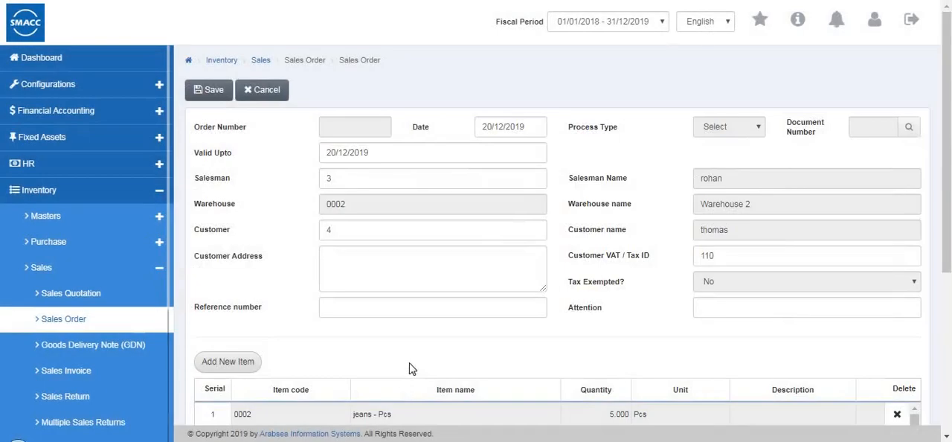
# - Review the sales order's item grid and totals, save the order and close its print preview
pyautogui.scroll(-3, 439, 339)
pyautogui.click(646, 314)
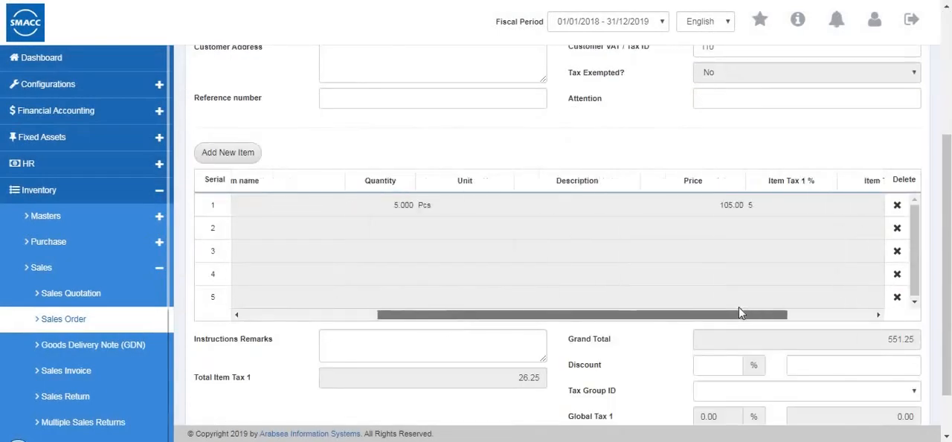
pyautogui.click(385, 318)
pyautogui.click(875, 318)
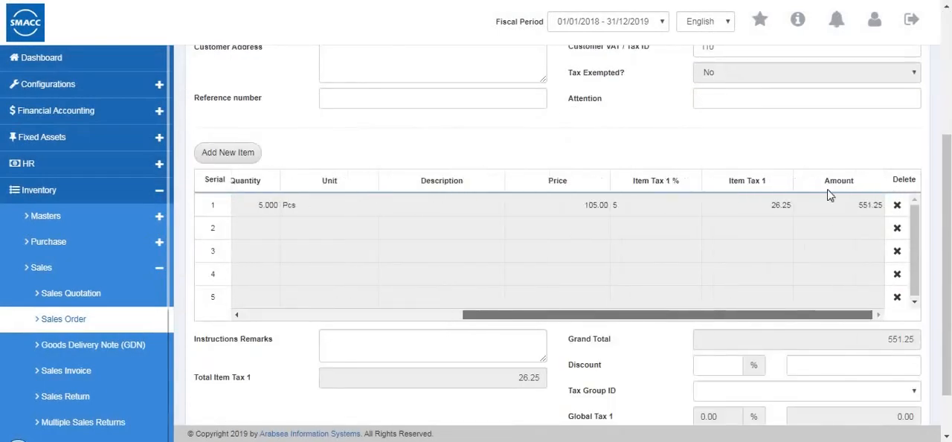
pyautogui.scroll(-1, 799, 334)
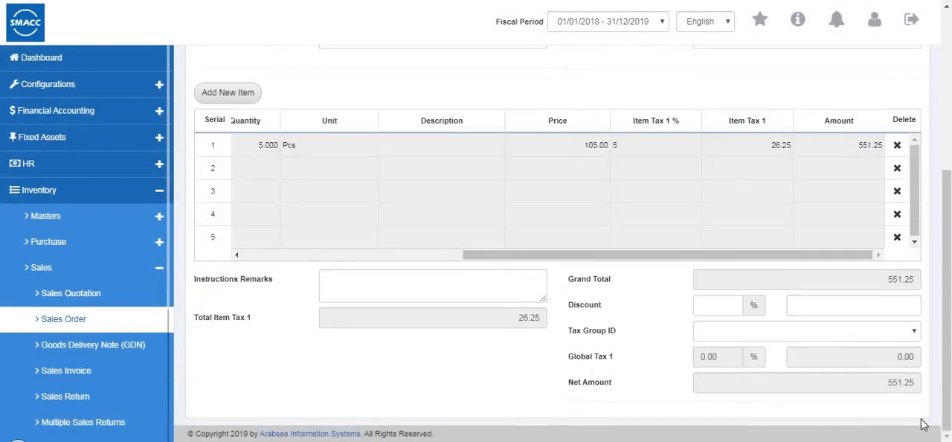
pyautogui.scroll(4, 519, 20)
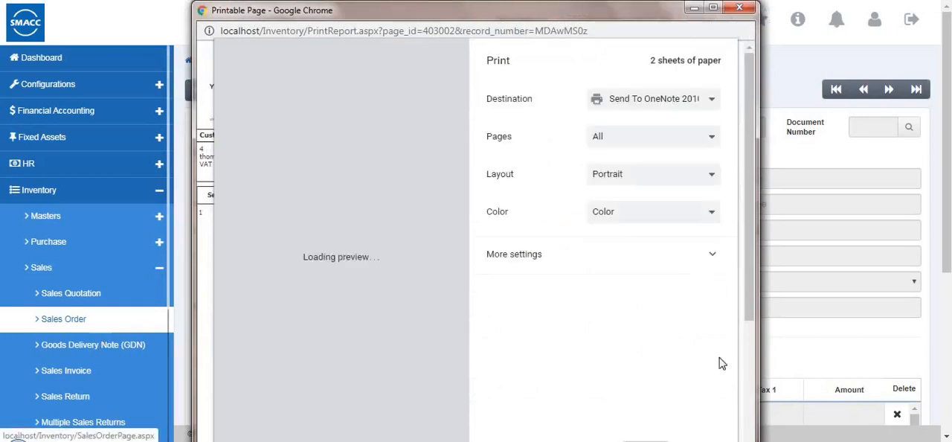
pyautogui.click(740, 9)
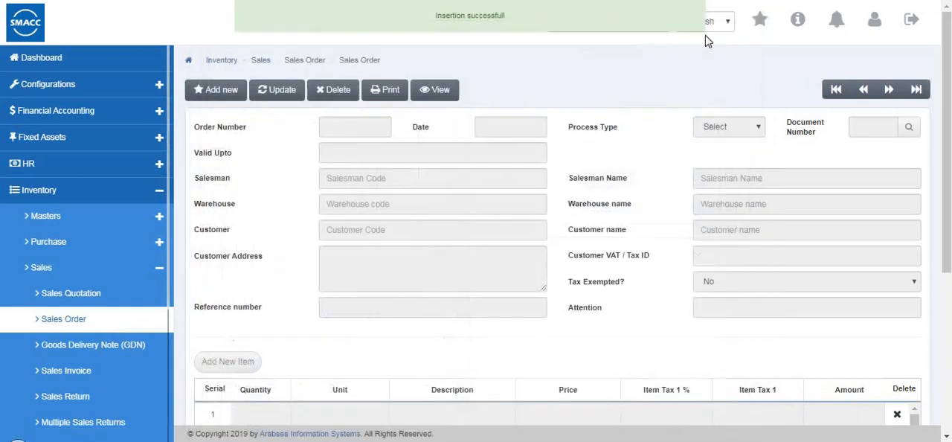
# - Start a new Goods Delivery Note (GDN) with salesman code 1 and the first suggested customer
pyautogui.click(114, 357)
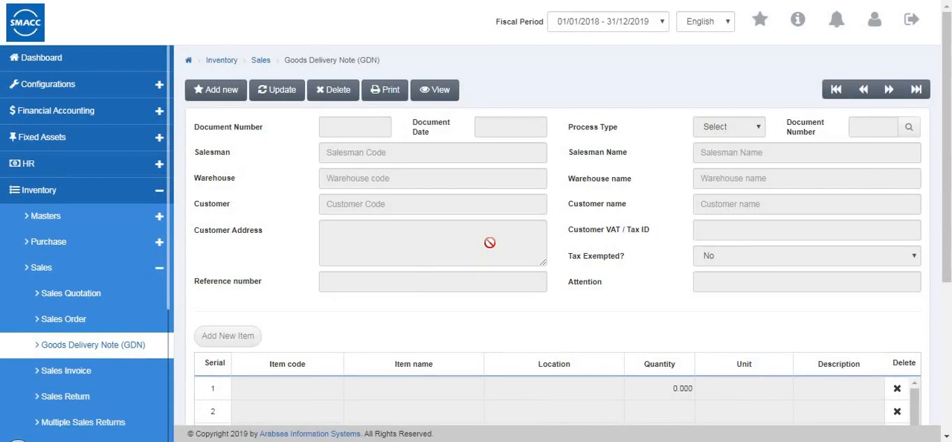
pyautogui.click(197, 92)
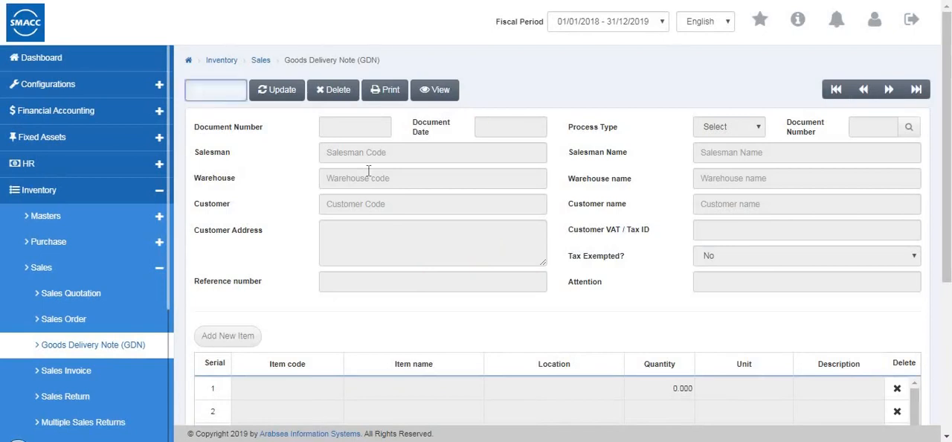
pyautogui.click(375, 156)
pyautogui.click(378, 194)
pyautogui.click(351, 204)
pyautogui.click(355, 221)
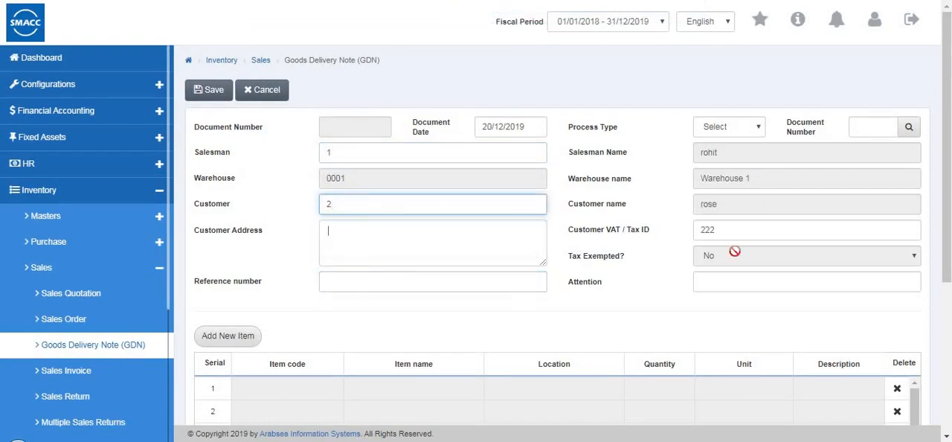
# - Add inventory item 0001 (shirts - Pcs) to the delivery note at retail price with a quantity of 10
pyautogui.click(238, 337)
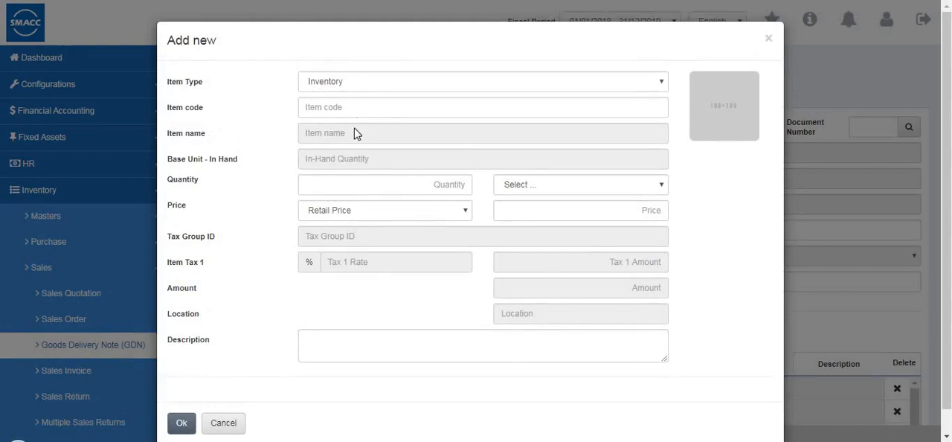
pyautogui.click(356, 109)
pyautogui.click(358, 128)
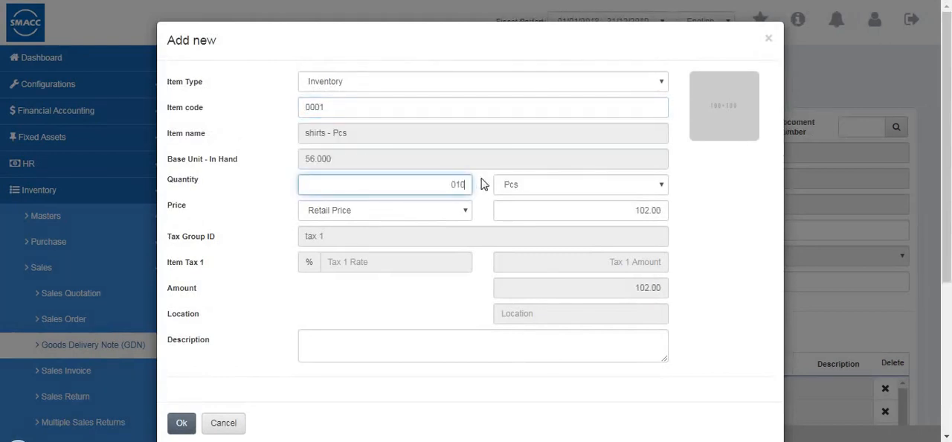
pyautogui.click(418, 212)
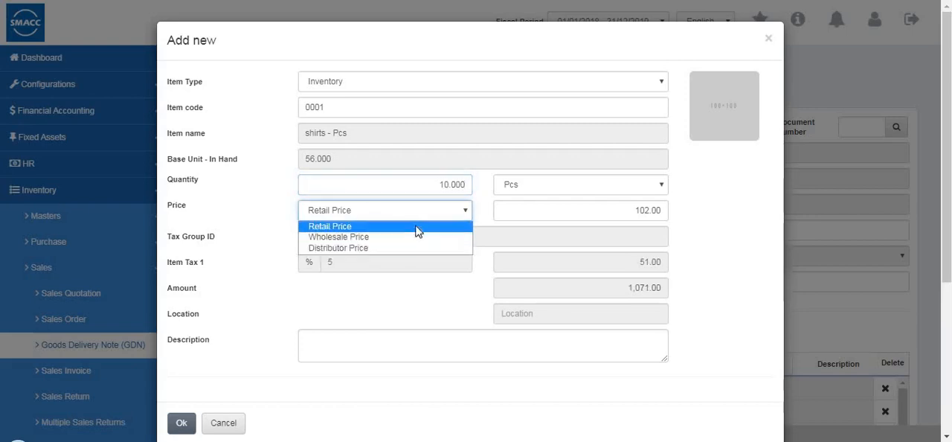
pyautogui.click(650, 223)
pyautogui.scroll(-1, 154, 426)
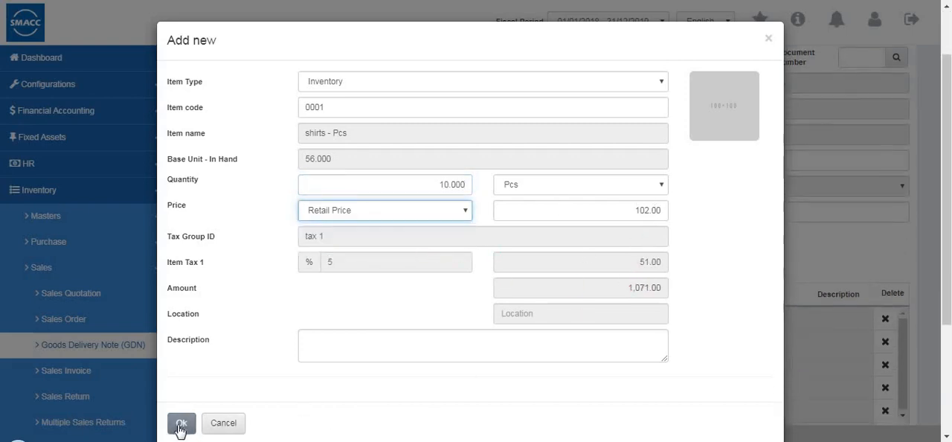
pyautogui.click(181, 424)
# - Review the delivery note's item grid, shipment details field, taxes and net amount
pyautogui.scroll(-2, 602, 338)
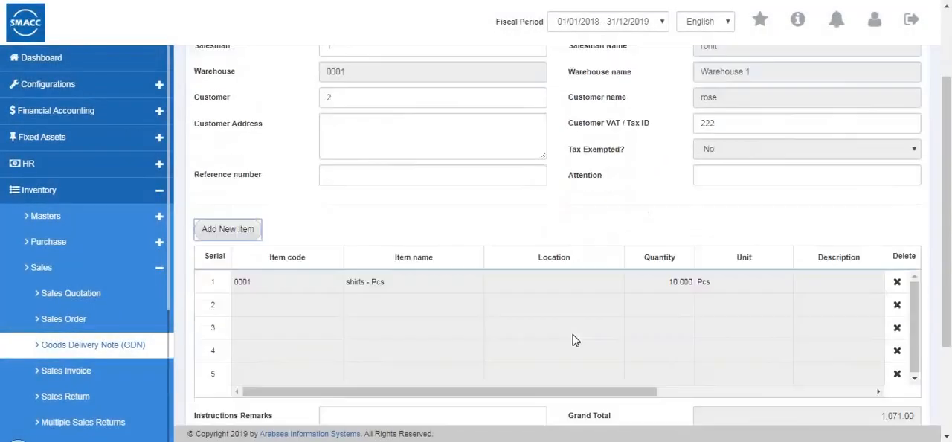
pyautogui.moveTo(734, 290); pyautogui.dragTo(333, 304)
pyautogui.scroll(-1, 825, 364)
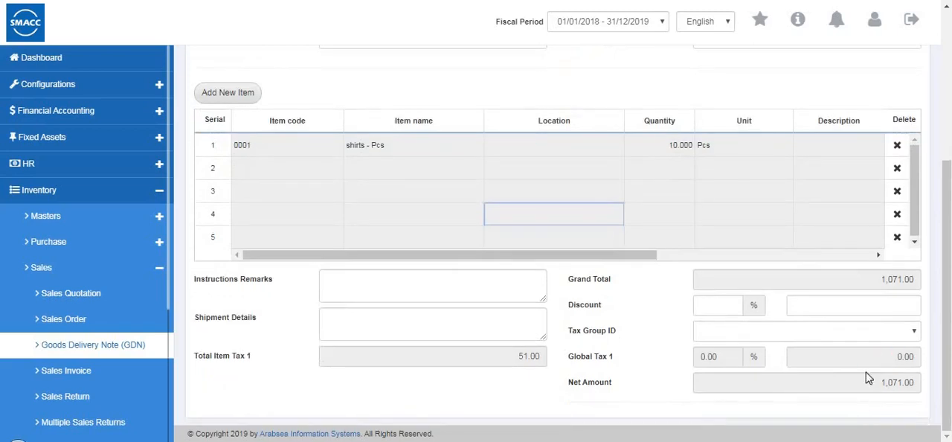
# - Save the goods delivery note
pyautogui.scroll(4, 212, 91)
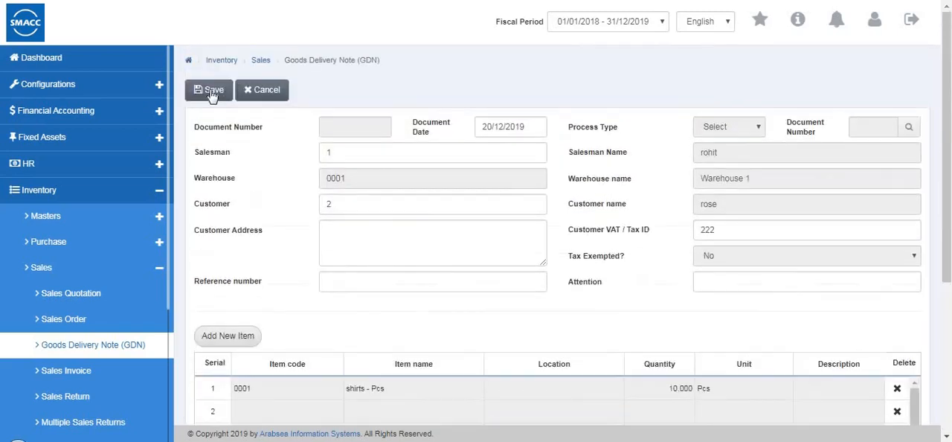
pyautogui.click(213, 90)
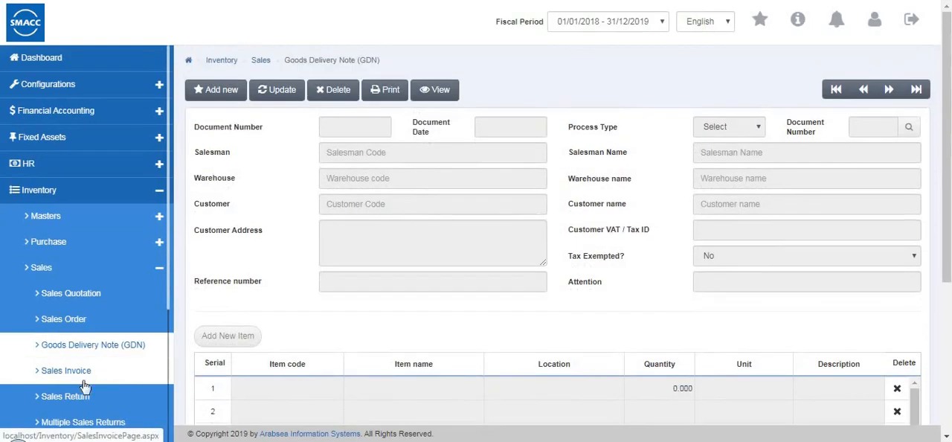
# - Start a new sales invoice with cash payment, salesman code 1, the second suggested customer and the customer's VAT / Tax ID
pyautogui.click(84, 382)
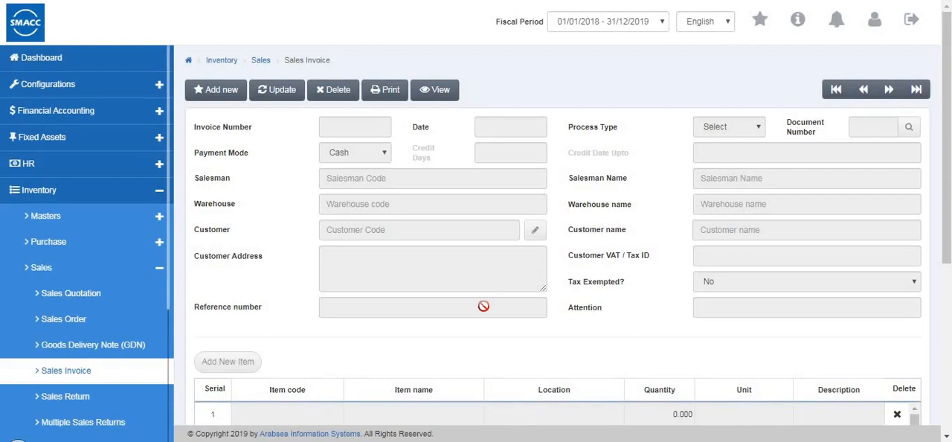
pyautogui.click(211, 93)
pyautogui.click(349, 158)
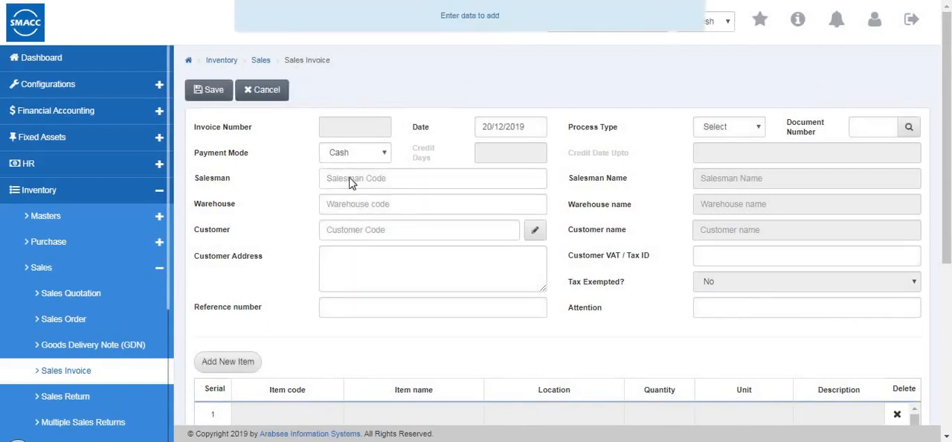
pyautogui.click(350, 169)
pyautogui.click(376, 178)
pyautogui.write('3')
pyautogui.click(366, 217)
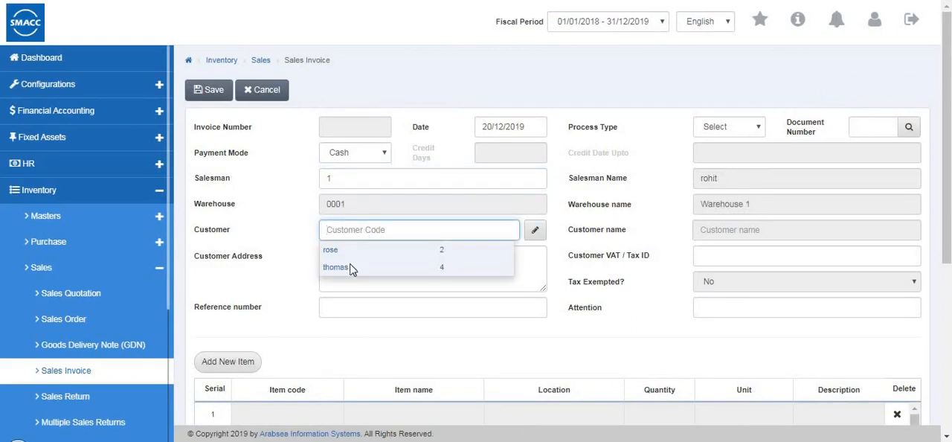
pyautogui.click(351, 269)
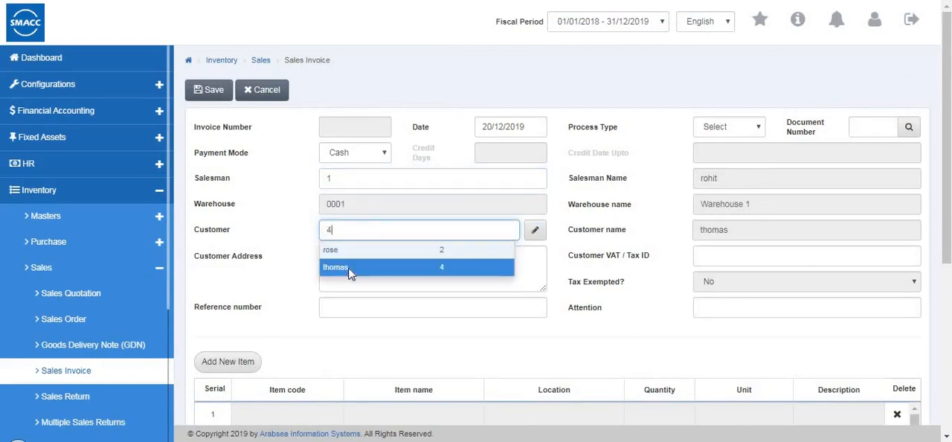
pyautogui.click(702, 259)
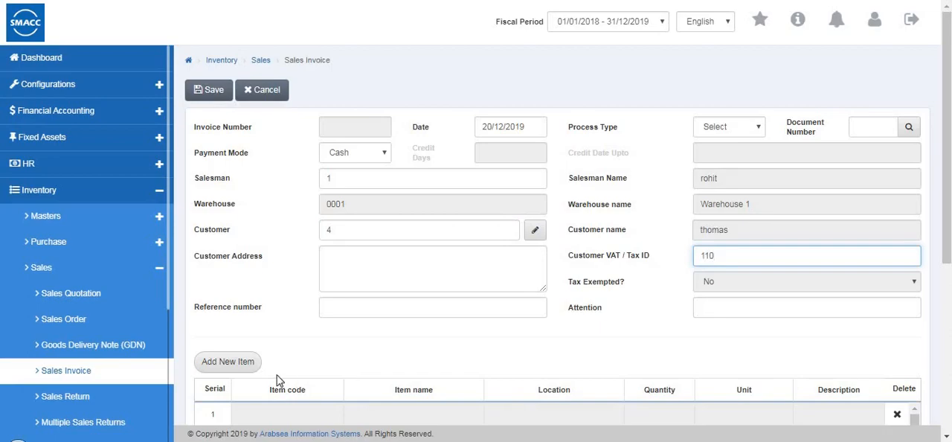
# - Choose inventory item 0001 (shirts - Pcs) for the invoice and check its last sales price, cost price and quantity in hand per warehouse
pyautogui.click(247, 362)
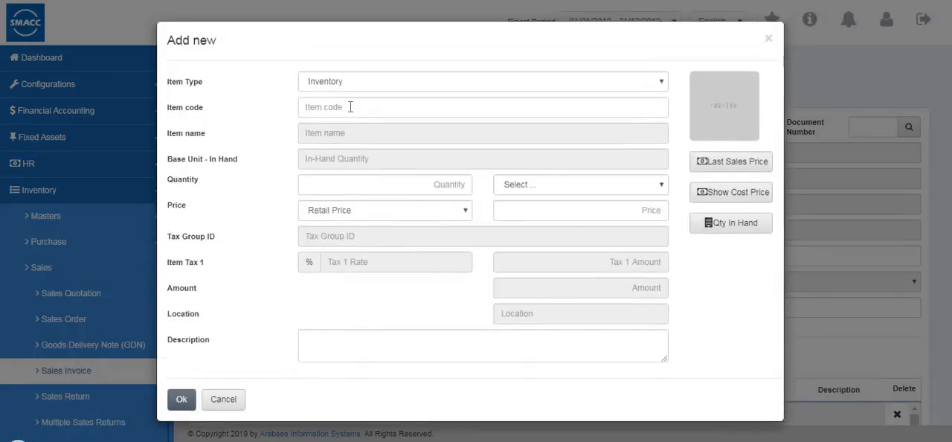
pyautogui.doubleClick(348, 116)
pyautogui.click(349, 128)
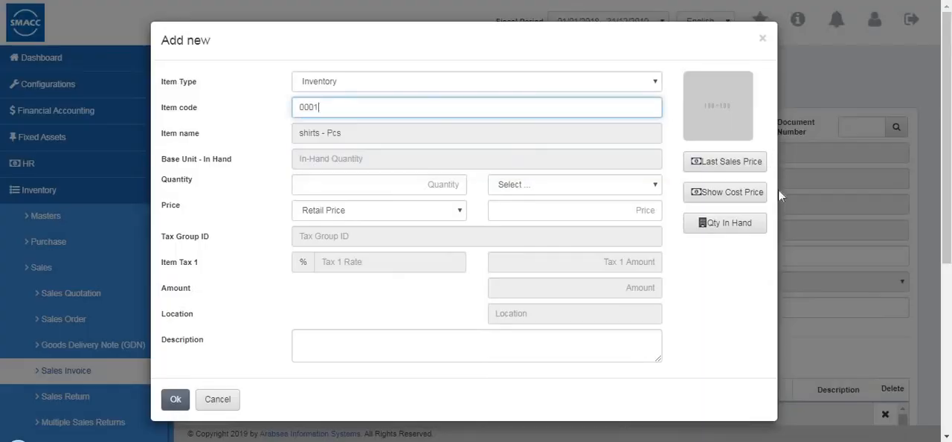
pyautogui.click(742, 172)
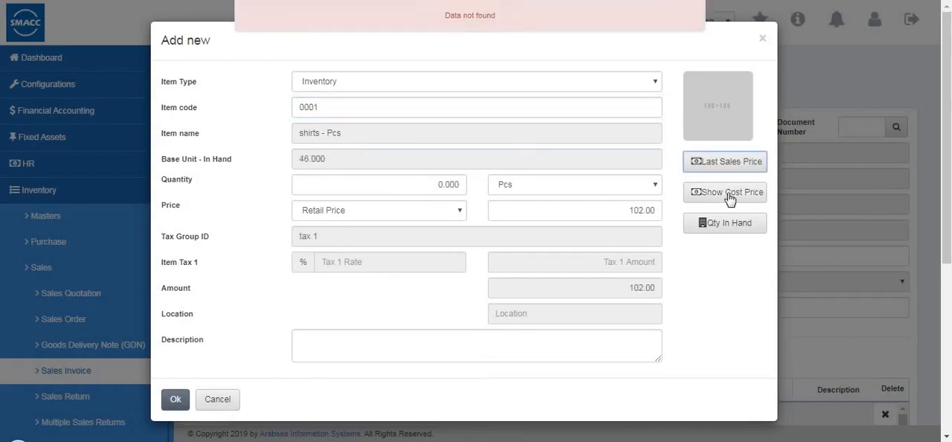
pyautogui.click(730, 198)
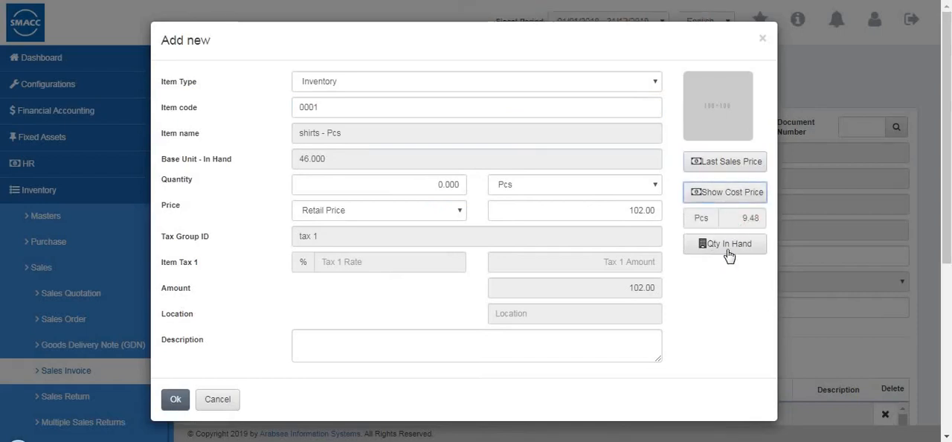
pyautogui.click(728, 250)
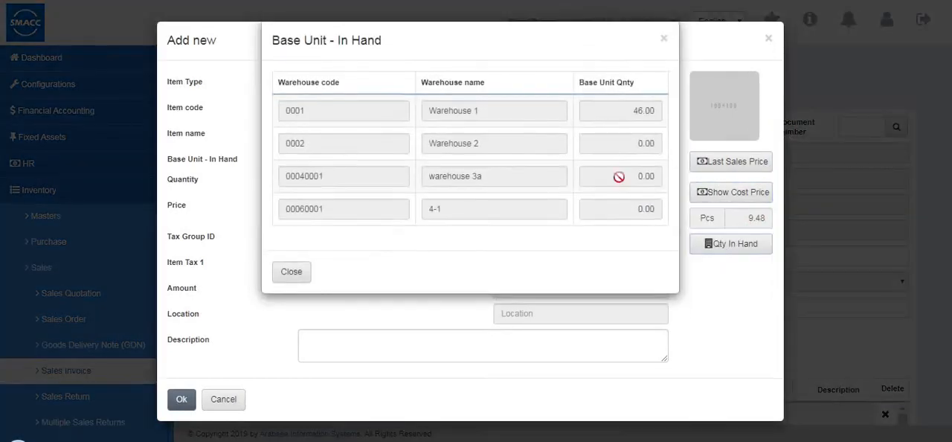
pyautogui.click(291, 272)
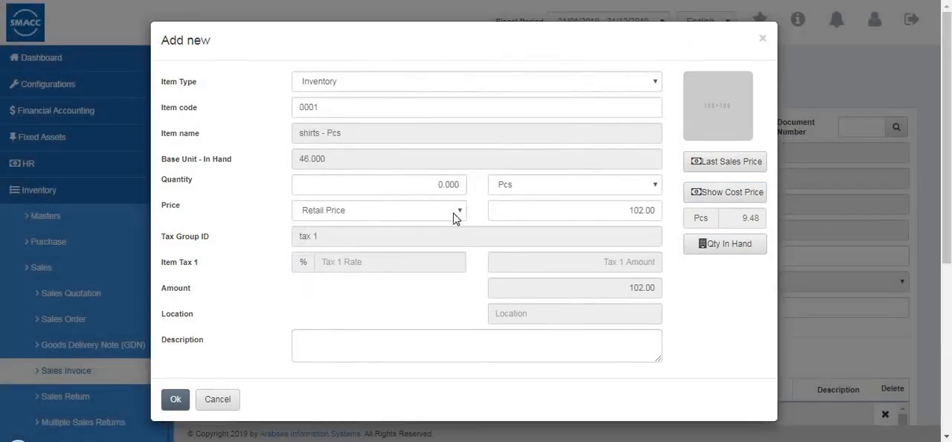
# - Add the item to the invoice with a quantity of 2 Pcs at retail price and review its tax and amount columns
pyautogui.click(462, 184)
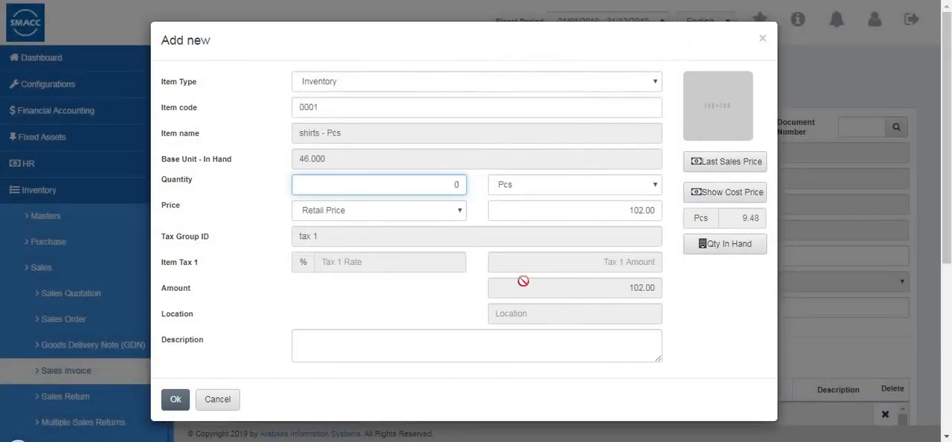
pyautogui.click(174, 399)
pyautogui.scroll(-4, 412, 272)
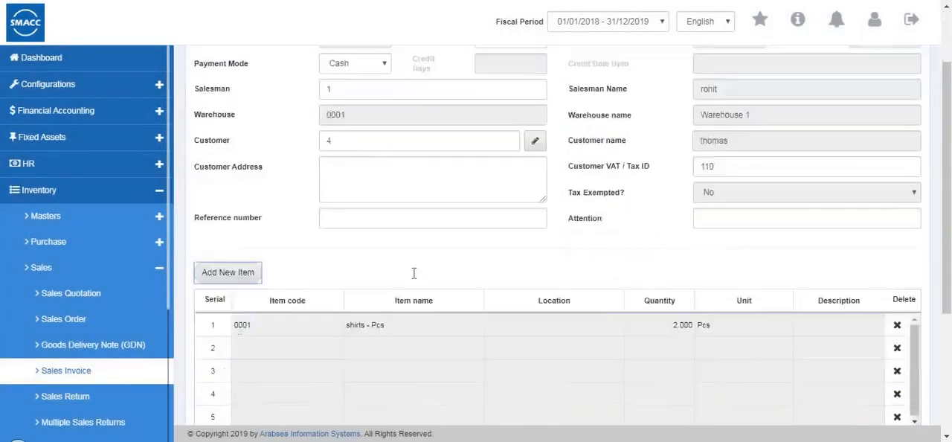
pyautogui.click(707, 244)
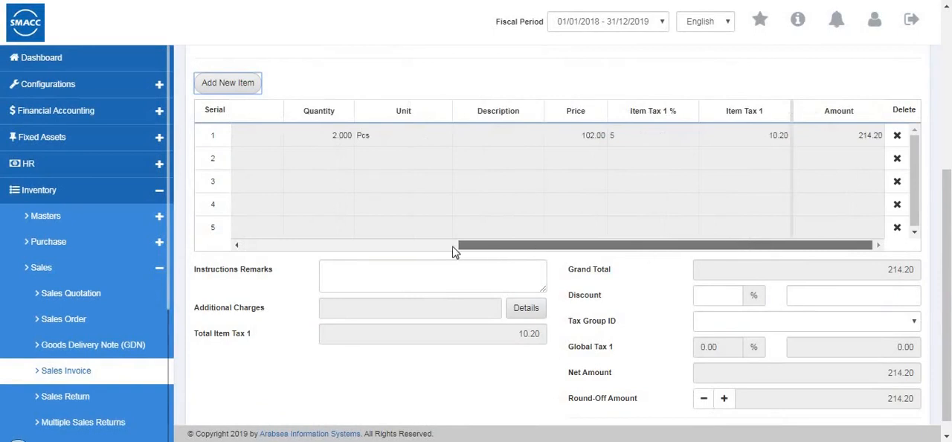
pyautogui.click(342, 251)
# - Save the sales invoice with the Cash in hand account as the debit account and close its print preview
pyautogui.scroll(4, 298, 86)
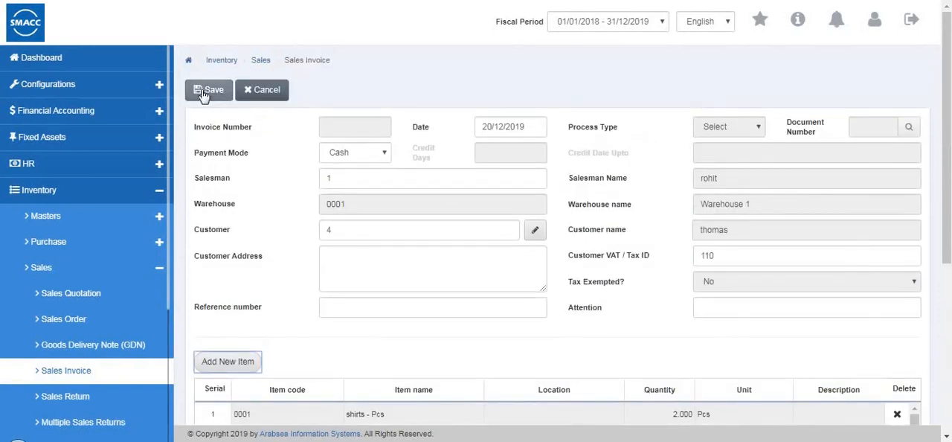
pyautogui.click(212, 90)
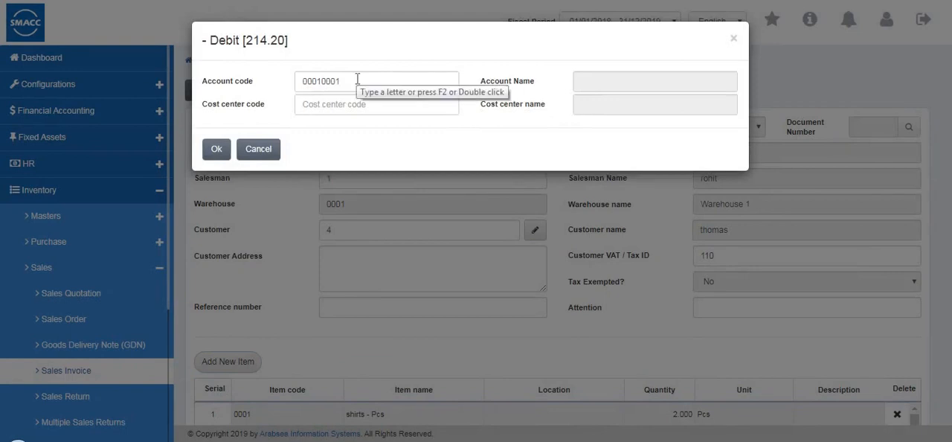
pyautogui.click(357, 80)
pyautogui.press('BackSpace')
pyautogui.press('BackSpace')
pyautogui.press('BackSpace')
pyautogui.press('BackSpace')
pyautogui.press('BackSpace')
pyautogui.press('BackSpace')
pyautogui.press('BackSpace')
pyautogui.press('BackSpace')
pyautogui.write('00030002')
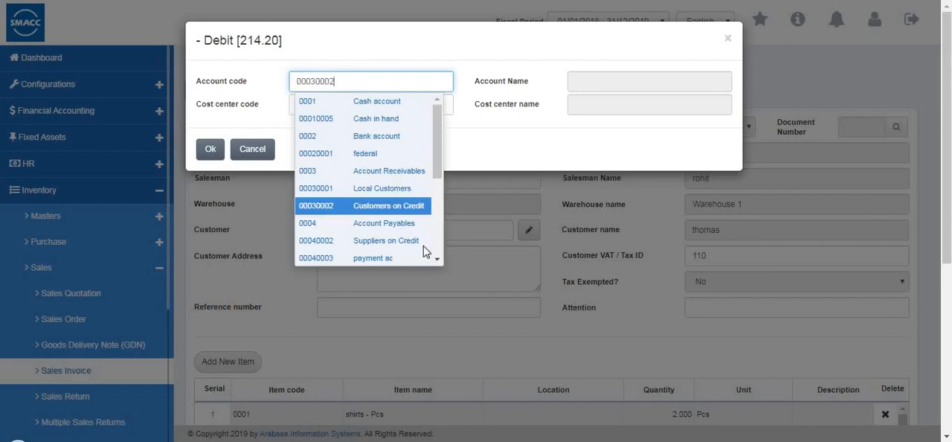
pyautogui.click(377, 121)
pyautogui.click(209, 151)
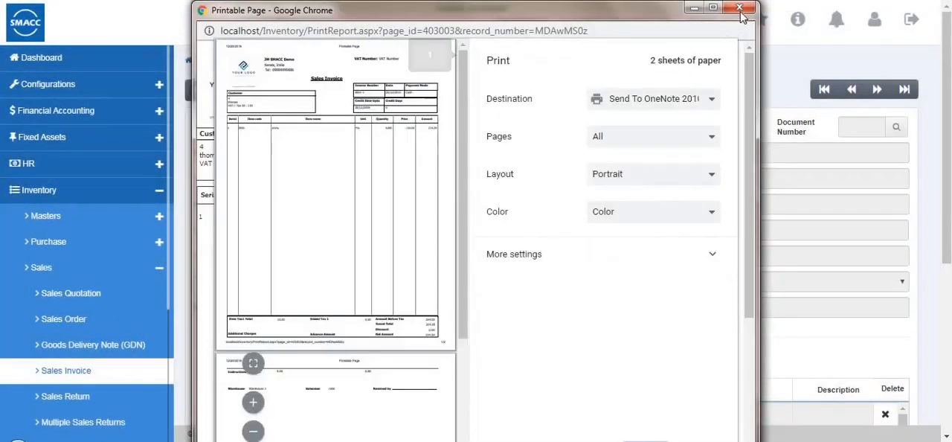
pyautogui.click(741, 15)
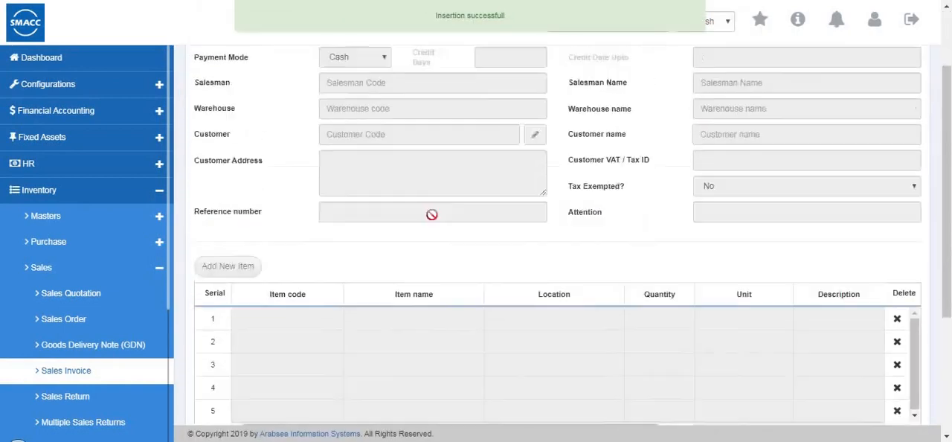
pyautogui.scroll(2, 431, 214)
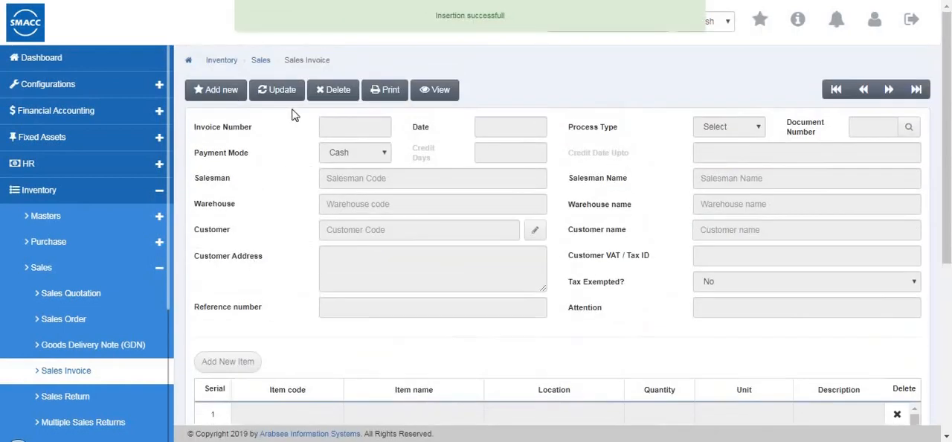
# - Start a new sales return for the second listed invoice with the Cash payment mode
pyautogui.click(82, 402)
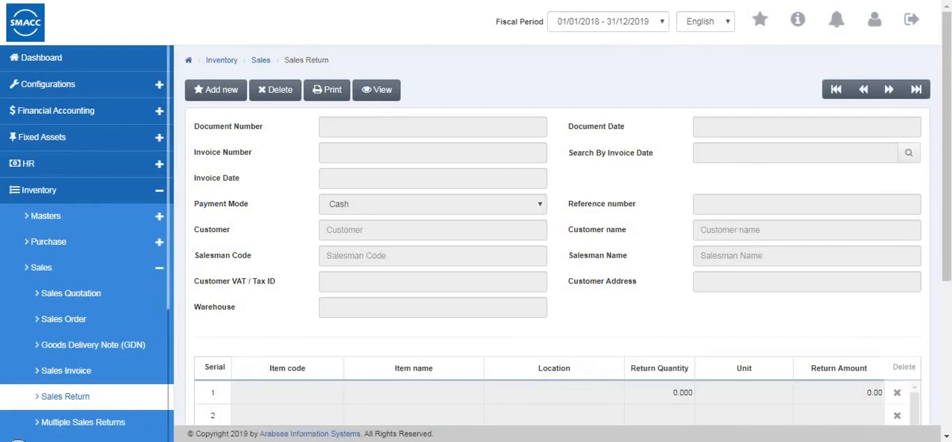
pyautogui.click(216, 90)
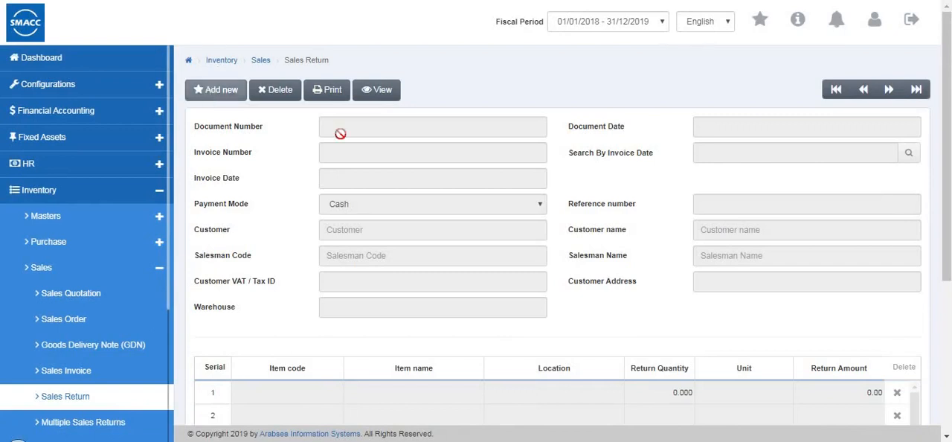
pyautogui.click(344, 147)
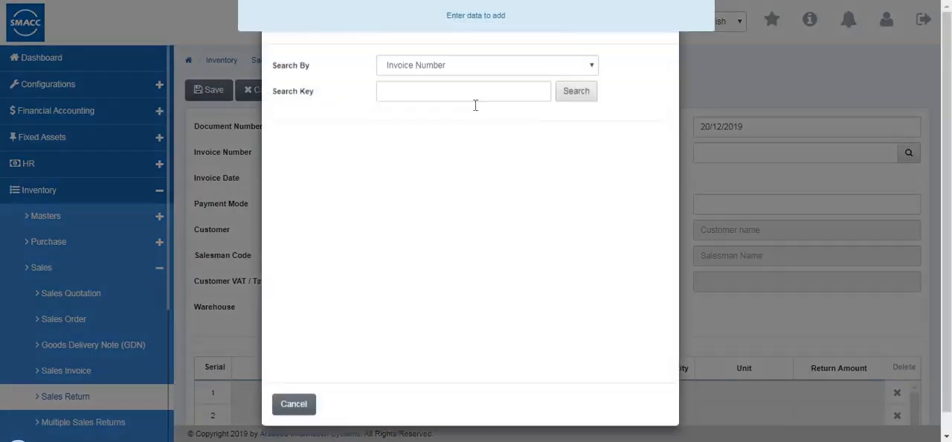
pyautogui.click(574, 109)
pyautogui.click(307, 233)
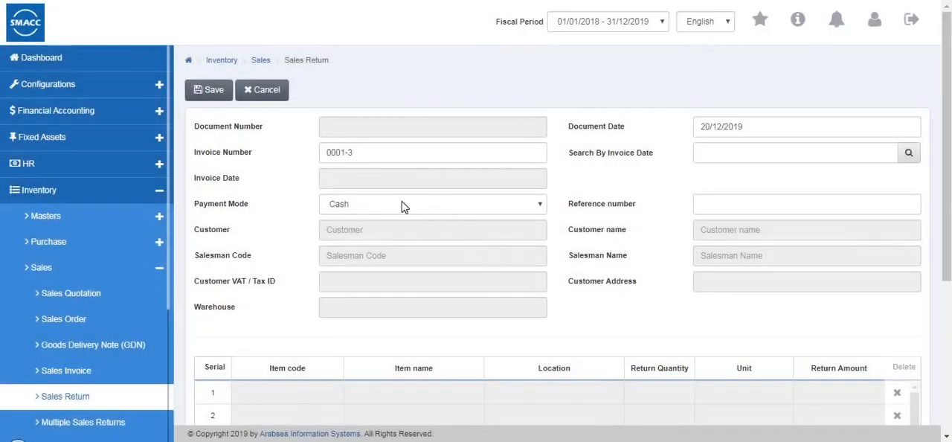
pyautogui.click(390, 206)
pyautogui.click(384, 222)
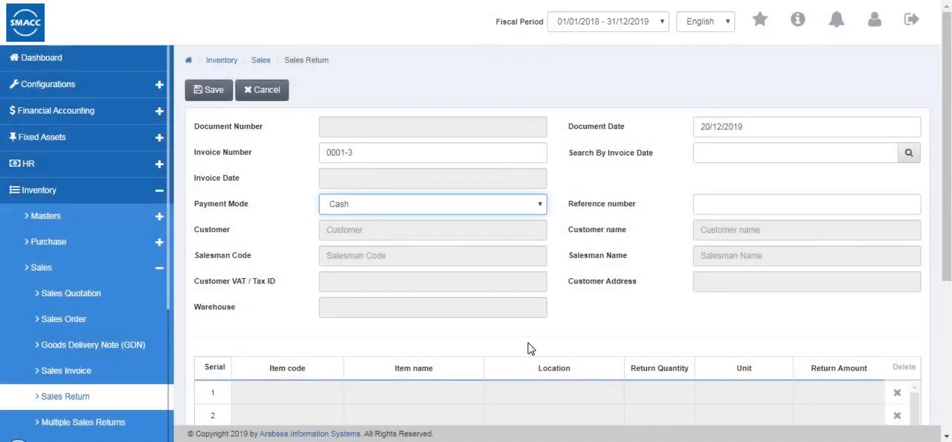
# - Review the sales return's item grid and totals, and discard the return without saving
pyautogui.scroll(-3, 531, 348)
pyautogui.moveTo(526, 255); pyautogui.dragTo(402, 292)
pyautogui.scroll(3, 399, 294)
pyautogui.click(272, 62)
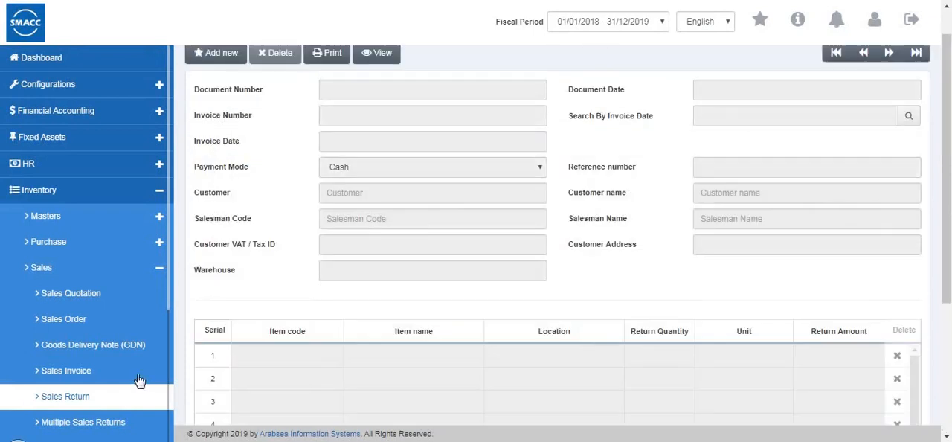
# - Start a new Multiple Sales Returns document with cash payment, the first suggested customer, salesman code 1 and warehouse 0001 (Warehouse 1)
pyautogui.scroll(-3, 106, 319)
pyautogui.click(104, 320)
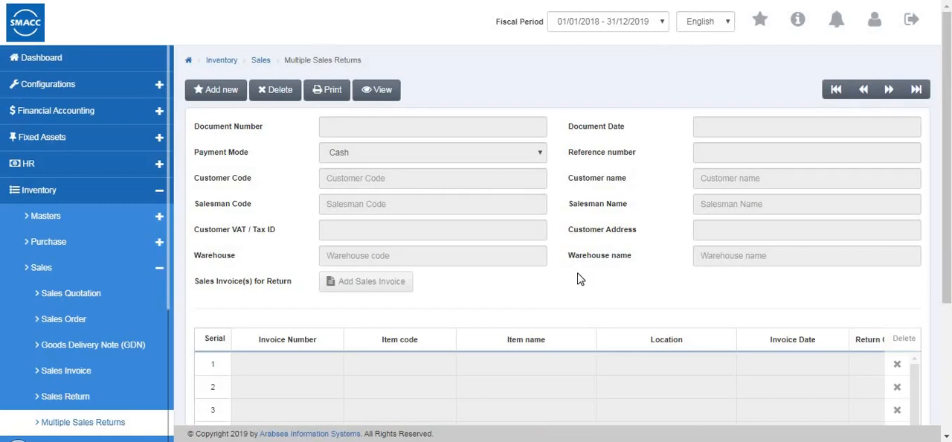
pyautogui.click(218, 93)
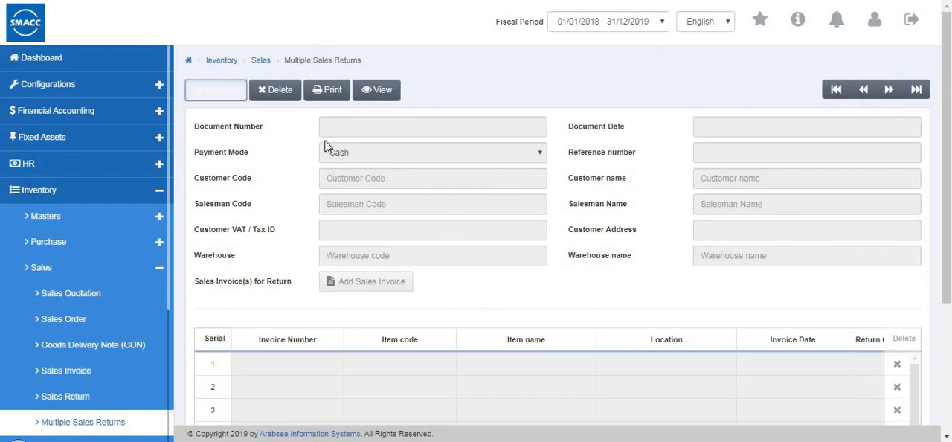
pyautogui.click(339, 156)
pyautogui.click(339, 169)
pyautogui.click(330, 184)
pyautogui.click(363, 200)
pyautogui.click(364, 203)
pyautogui.click(361, 238)
pyautogui.click(364, 255)
pyautogui.click(370, 293)
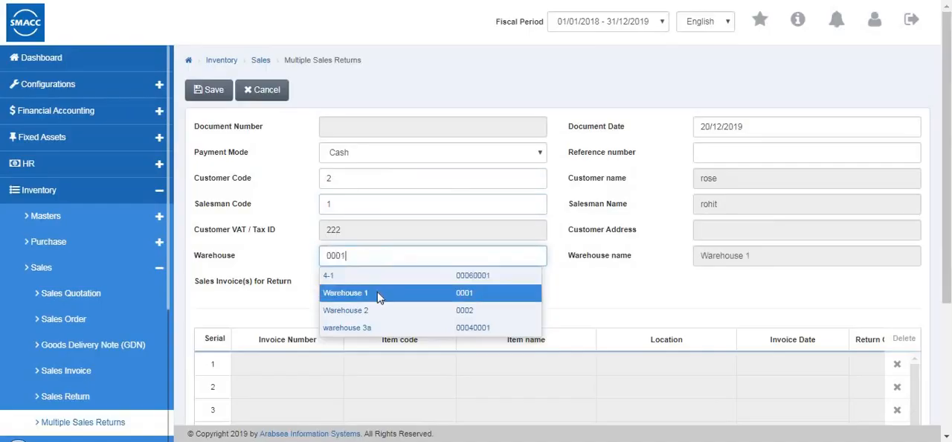
# - Check the sales invoice selection and item grid of the multiple sales return, and discard the document without saving
pyautogui.click(372, 282)
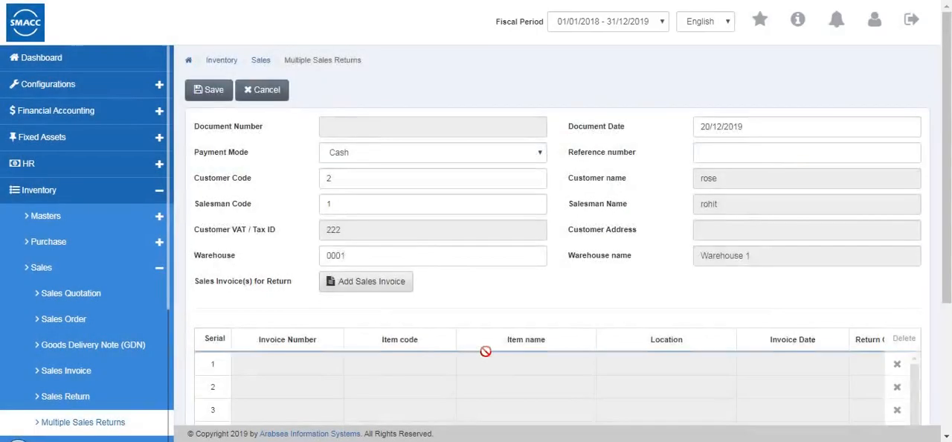
pyautogui.scroll(-3, 485, 352)
pyautogui.moveTo(417, 277)
pyautogui.mouseDown()
pyautogui.moveTo(715, 275)
pyautogui.moveTo(416, 272)
pyautogui.mouseUp()
pyautogui.scroll(1, 862, 148)
pyautogui.scroll(3, 862, 147)
pyautogui.click(269, 91)
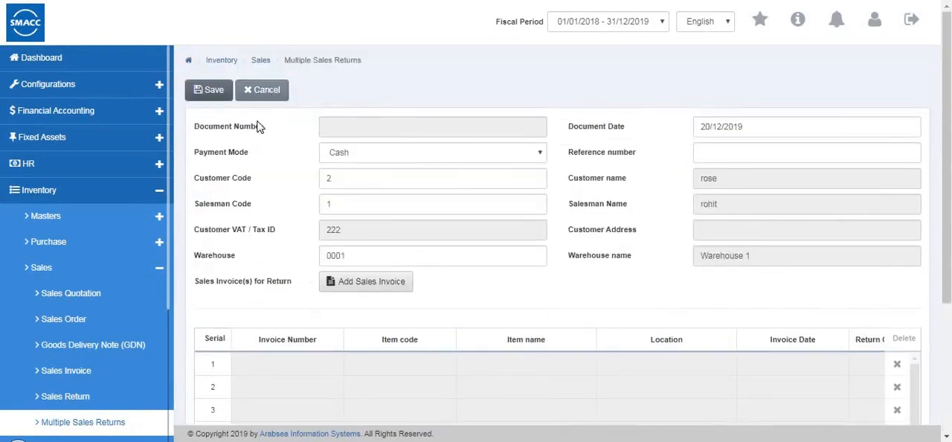
# - Open the Sales Collection form in the inventory module's sales section
pyautogui.scroll(-1, 69, 364)
pyautogui.scroll(-5, 85, 327)
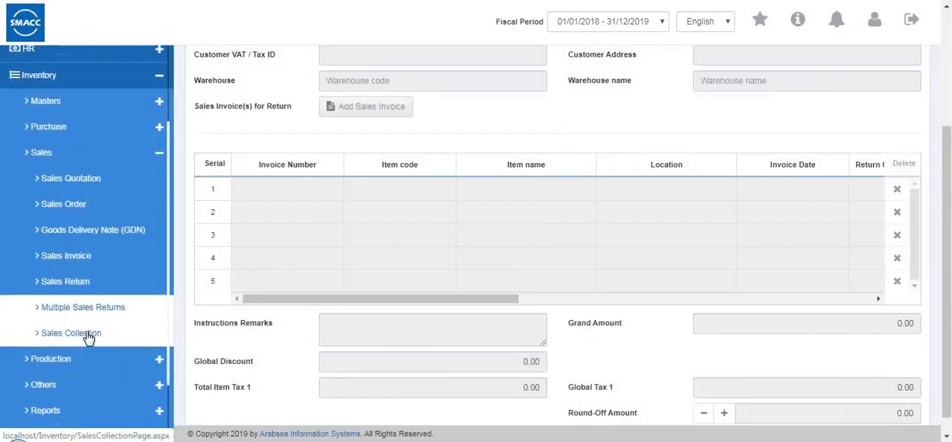
pyautogui.click(70, 327)
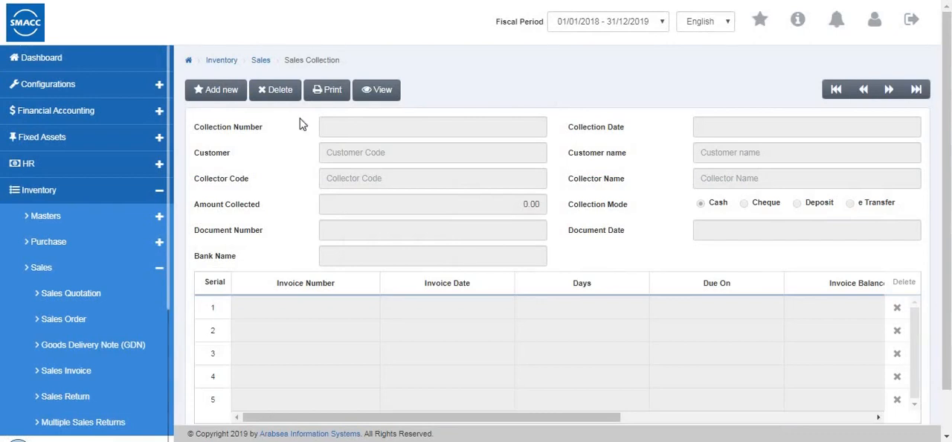
pyautogui.click(221, 91)
pyautogui.click(335, 153)
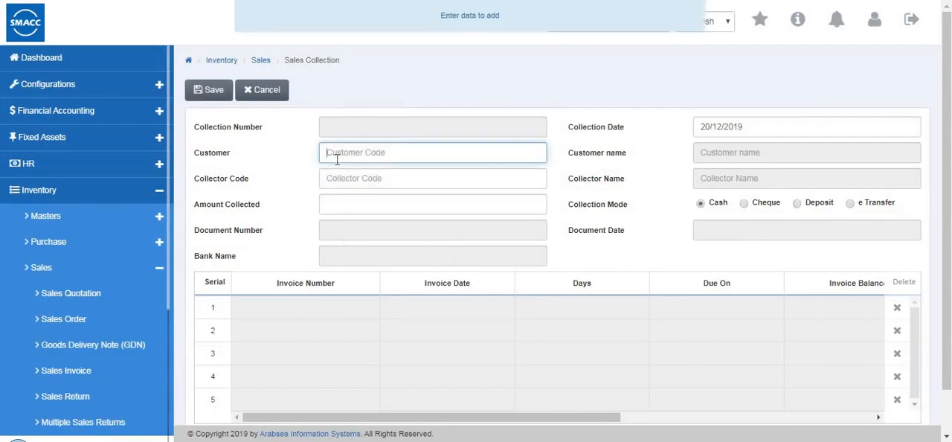
pyautogui.doubleClick(457, 157)
pyautogui.click(322, 191)
pyautogui.doubleClick(328, 185)
pyautogui.click(333, 199)
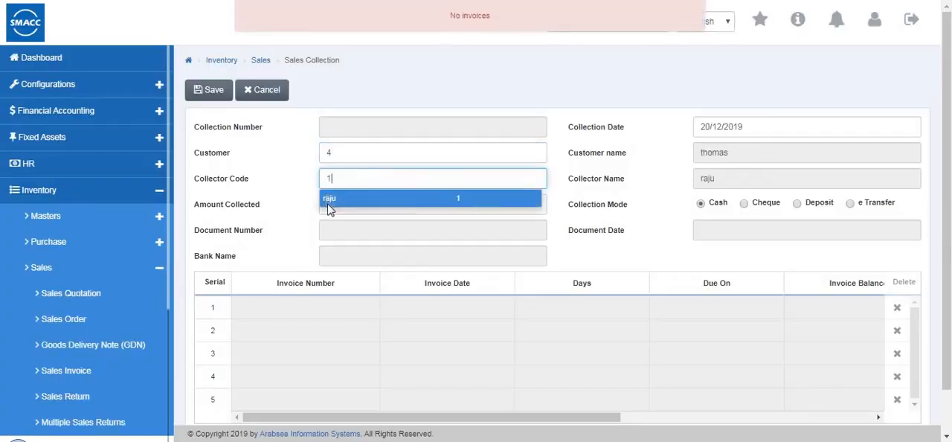
pyautogui.click(394, 210)
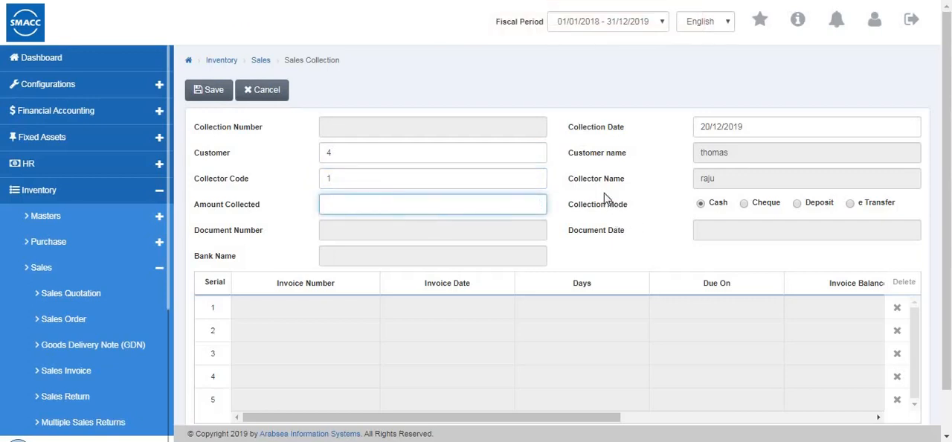
# - Start a new sales collection with collector code 1 and examine the customer suggestions and the invoice grid
pyautogui.click(240, 95)
pyautogui.click(348, 153)
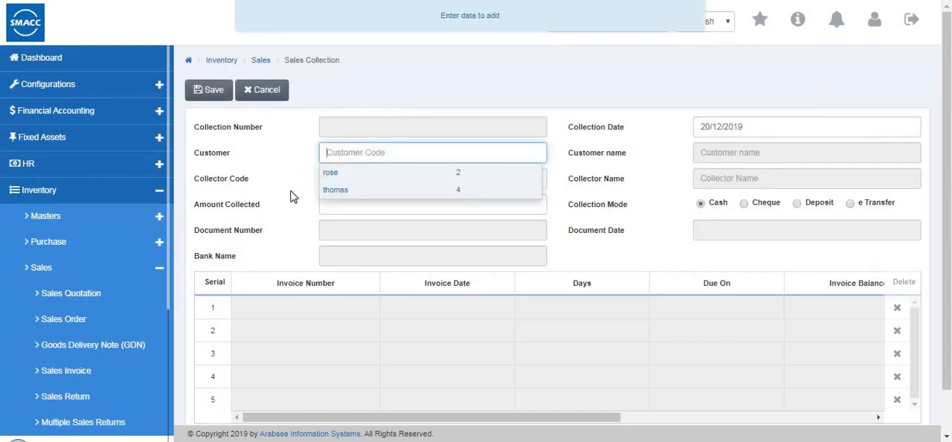
pyautogui.click(247, 185)
pyautogui.click(352, 181)
pyautogui.click(353, 197)
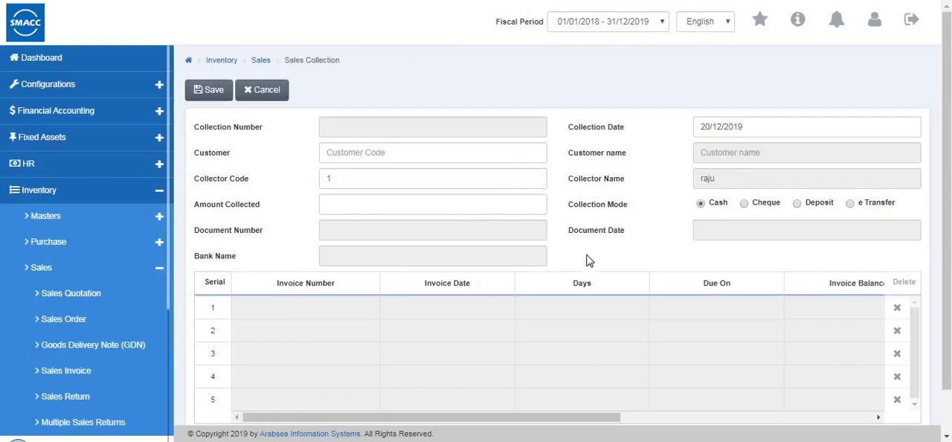
pyautogui.moveTo(717, 418); pyautogui.dragTo(446, 416)
pyautogui.scroll(-2, 305, 279)
pyautogui.scroll(2, 302, 280)
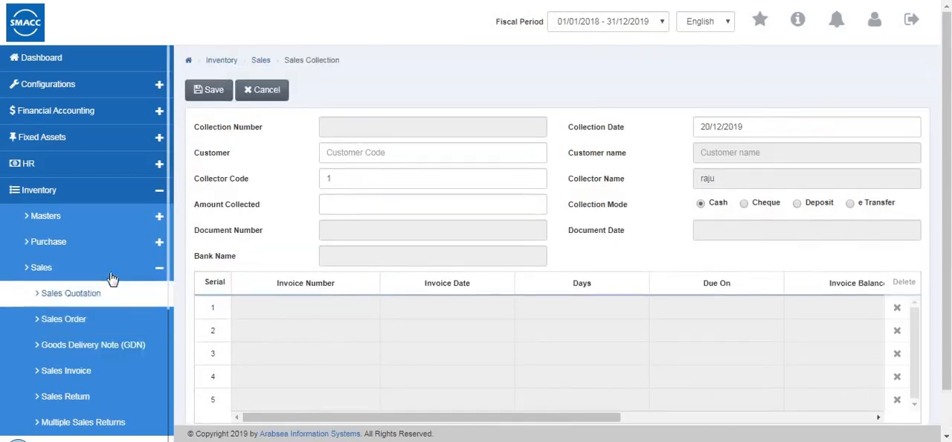
# - Open the Production Master form, check the fields of a new record, and cancel the entry
pyautogui.click(112, 272)
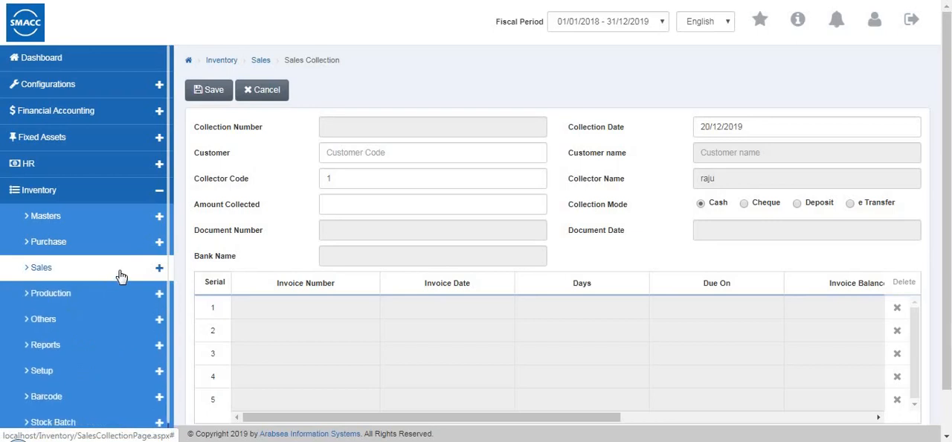
pyautogui.click(82, 294)
pyautogui.click(89, 328)
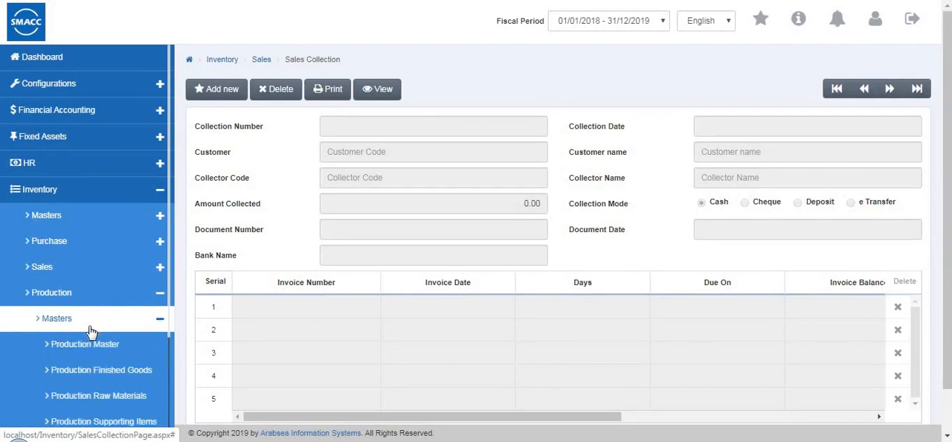
pyautogui.click(112, 346)
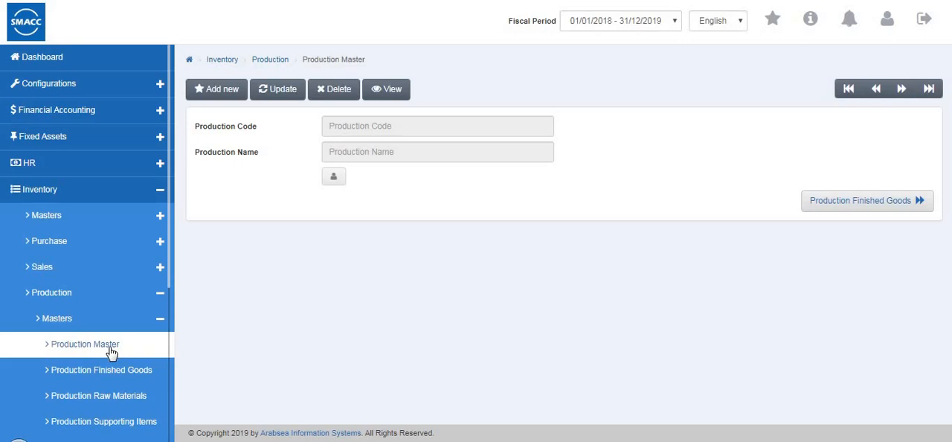
pyautogui.click(214, 93)
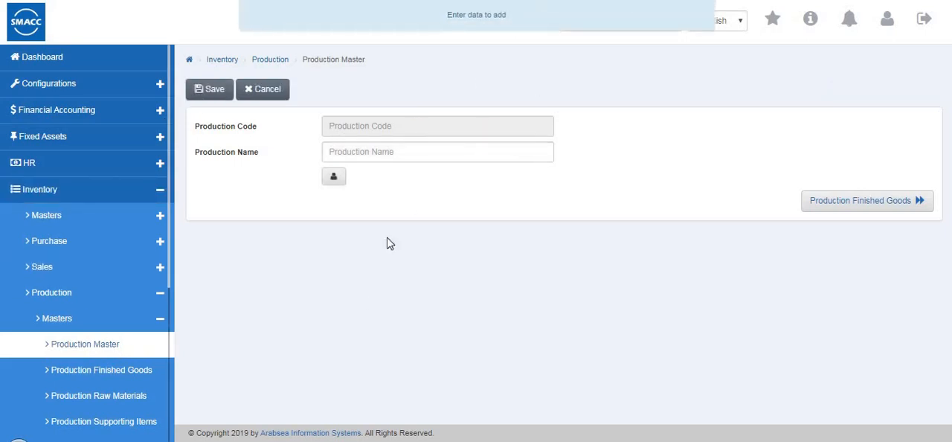
pyautogui.click(271, 95)
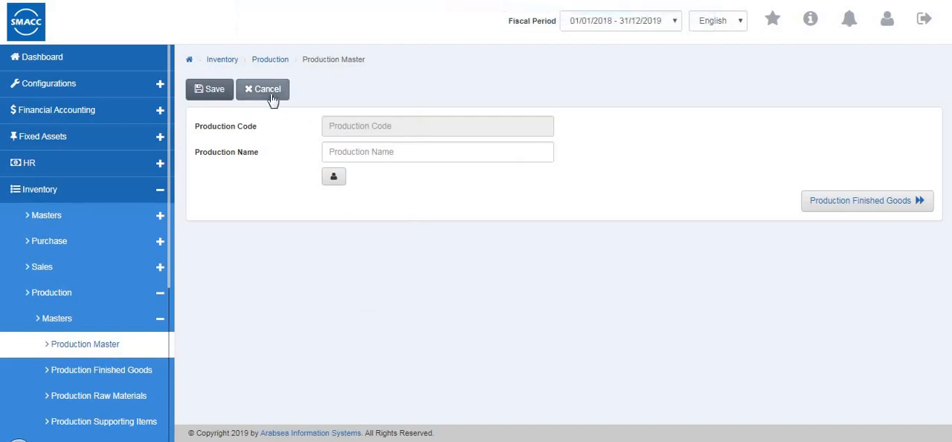
# - Open the Production Finished Goods form and review its item grid in update mode
pyautogui.click(92, 377)
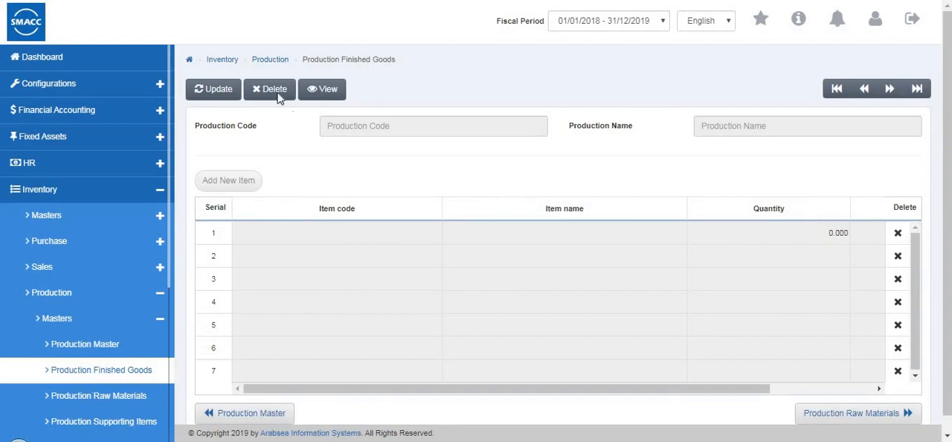
pyautogui.scroll(-1, 278, 96)
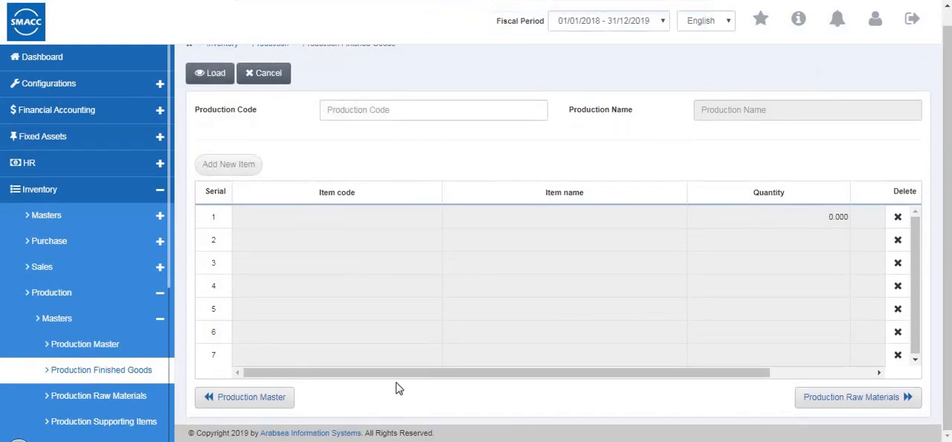
pyautogui.moveTo(505, 372); pyautogui.dragTo(320, 393)
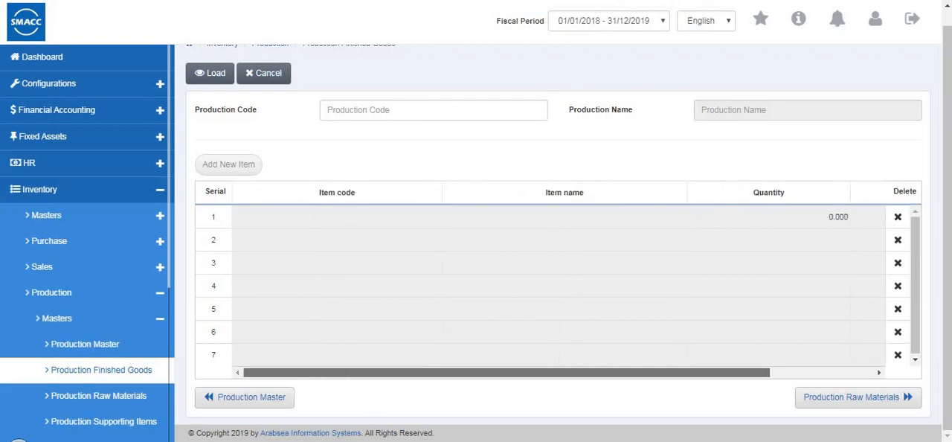
# - Open the Production Raw Materials form, check its update mode, and cancel it without loading a production
pyautogui.click(137, 402)
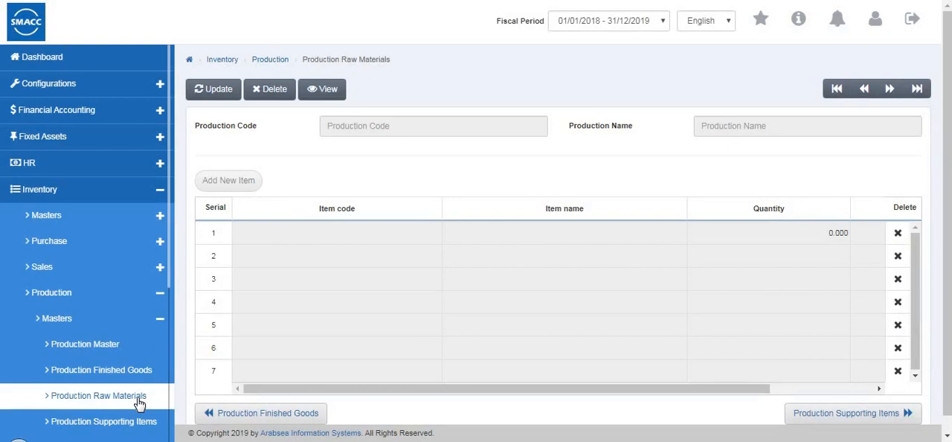
pyautogui.click(229, 90)
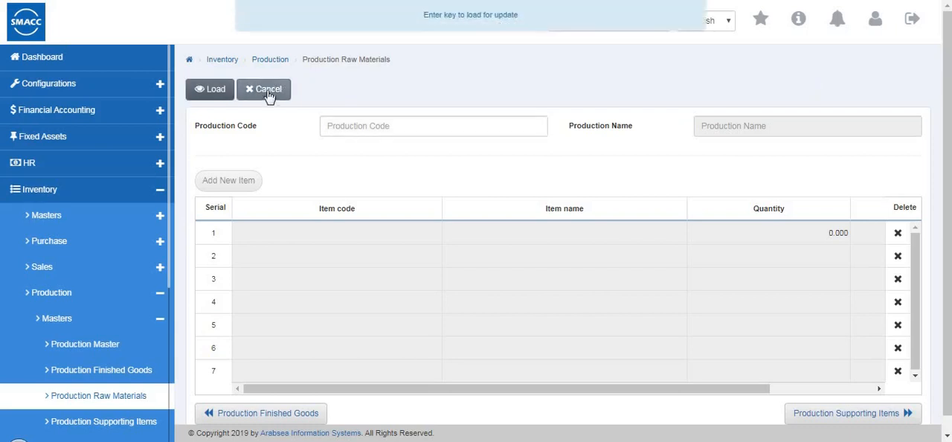
pyautogui.click(268, 95)
pyautogui.click(320, 91)
pyautogui.click(269, 98)
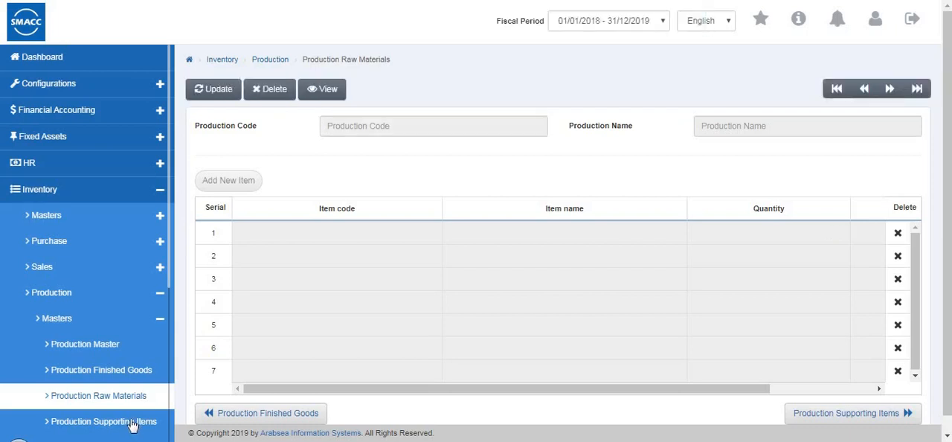
# - Review the item grid of Production Supporting Items and the expense grid of Production Expenses
pyautogui.click(86, 422)
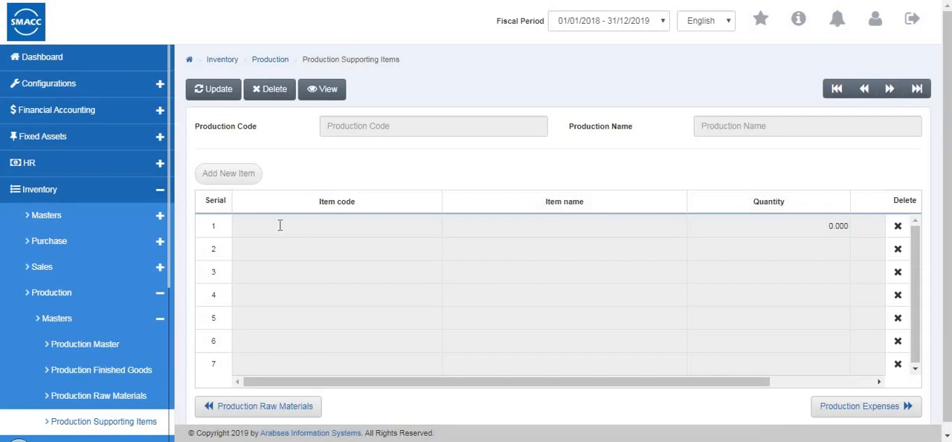
pyautogui.moveTo(604, 383); pyautogui.dragTo(6, 354)
pyautogui.scroll(-2, 85, 329)
pyautogui.scroll(-2, 85, 334)
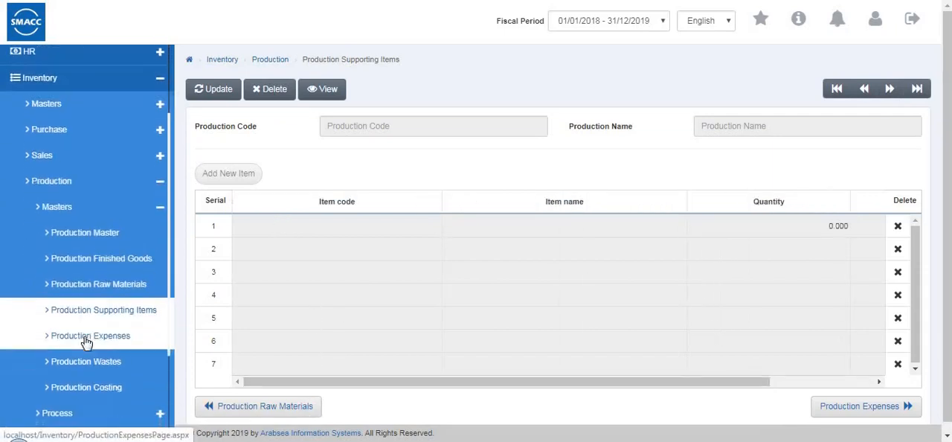
pyautogui.click(121, 318)
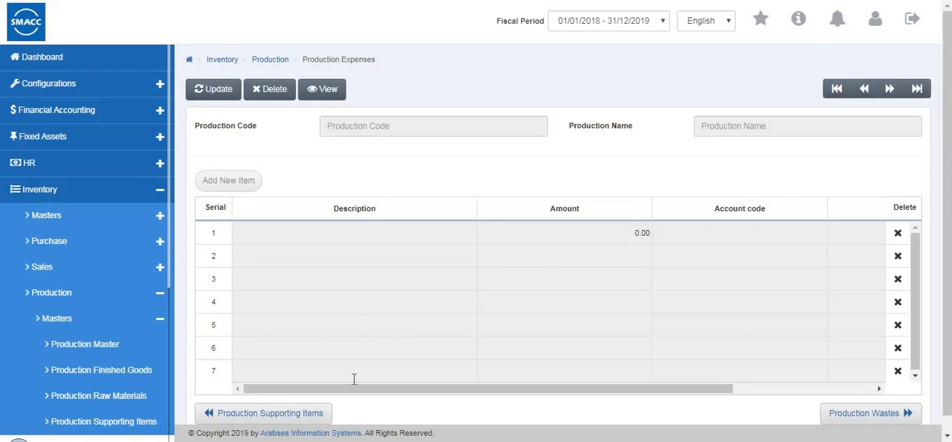
pyautogui.moveTo(528, 391); pyautogui.dragTo(116, 369)
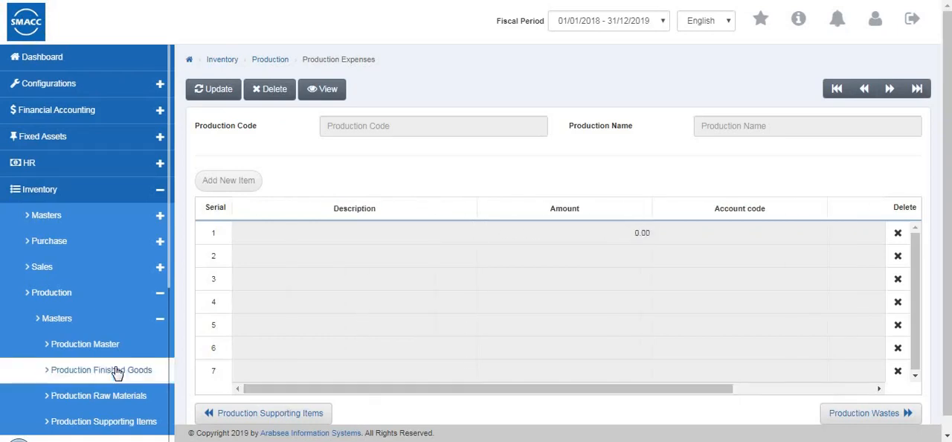
# - Open the Production Wastes form and review the columns of its waste grid
pyautogui.scroll(-4, 116, 370)
pyautogui.scroll(1, 102, 361)
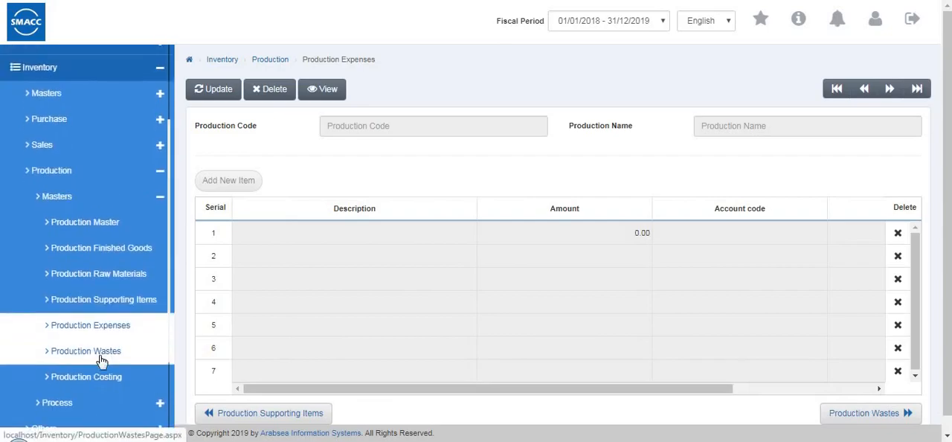
pyautogui.click(101, 357)
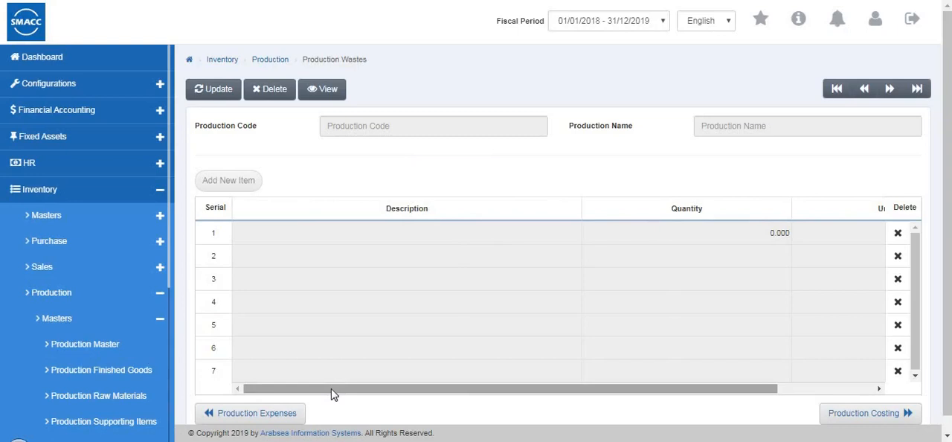
pyautogui.moveTo(460, 389); pyautogui.dragTo(305, 323)
# - Open the Production Costing form among the production masters
pyautogui.scroll(-1, 304, 307)
pyautogui.scroll(1, 304, 304)
pyautogui.scroll(-1, 73, 316)
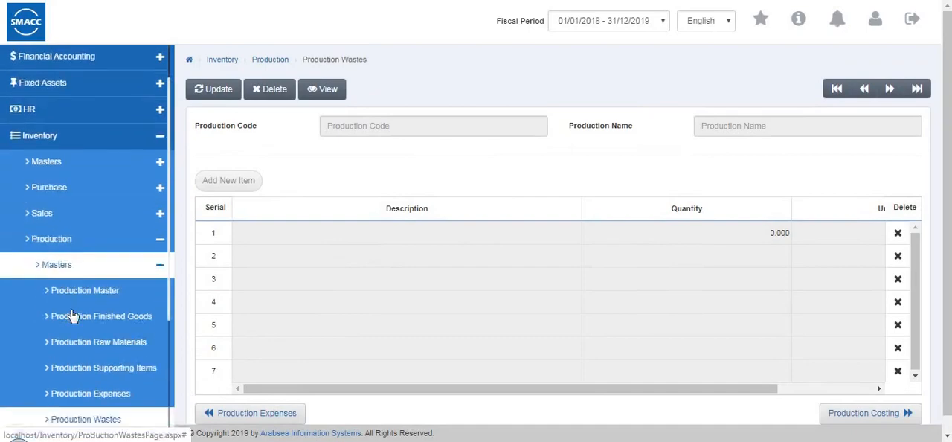
pyautogui.scroll(-3, 73, 316)
pyautogui.click(79, 345)
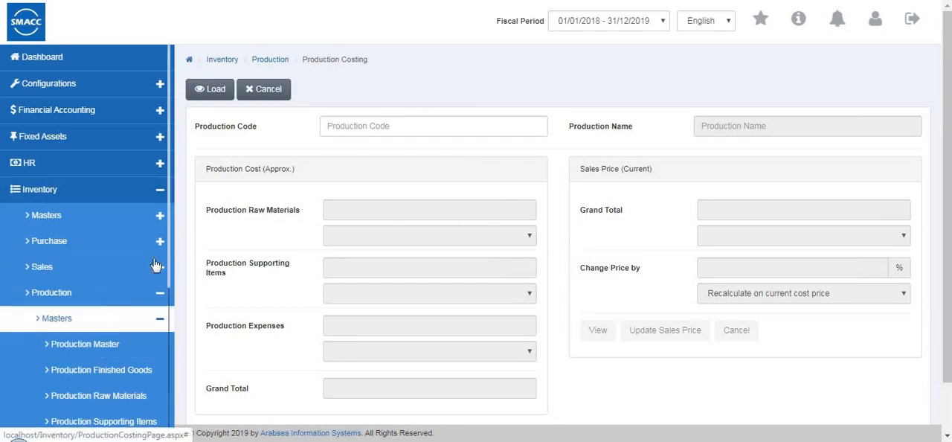
# - Open the Production Process form, start a new document, and examine its header fields, employee grid and stock check and processing options
pyautogui.scroll(-1, 169, 371)
pyautogui.scroll(-4, 169, 372)
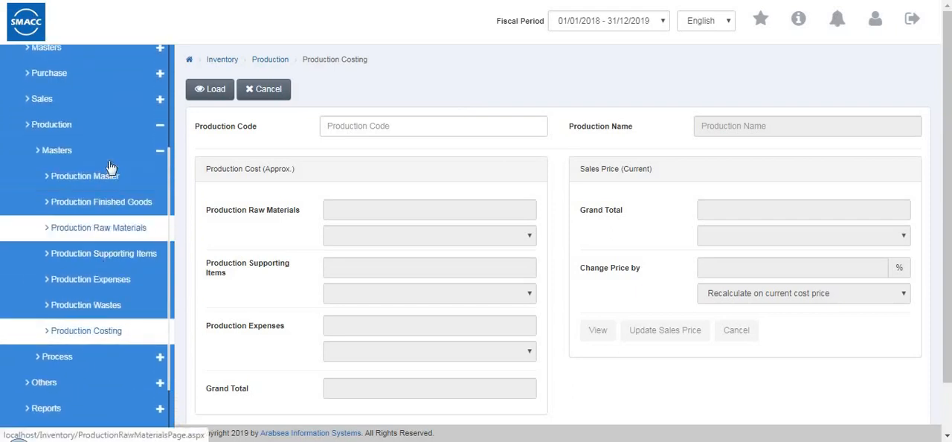
pyautogui.click(109, 157)
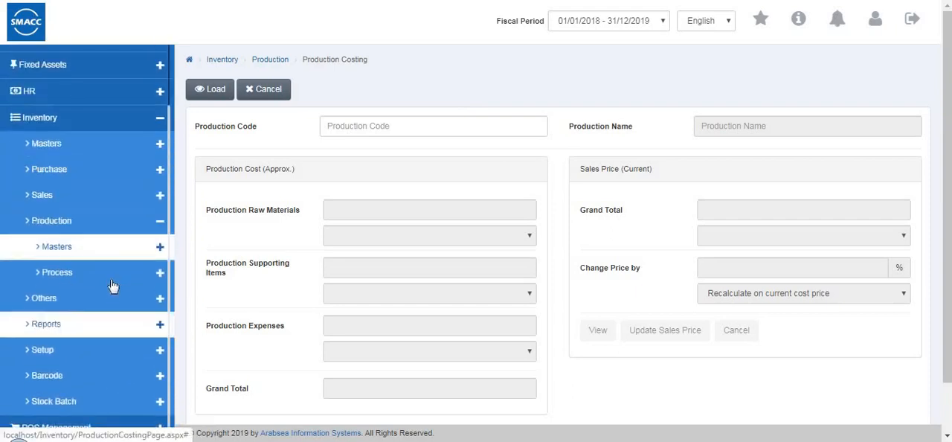
pyautogui.click(112, 276)
pyautogui.click(117, 299)
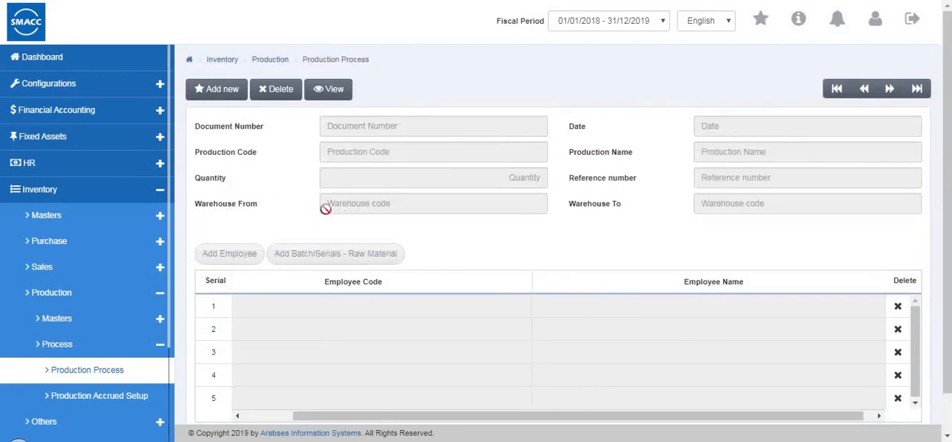
pyautogui.click(233, 98)
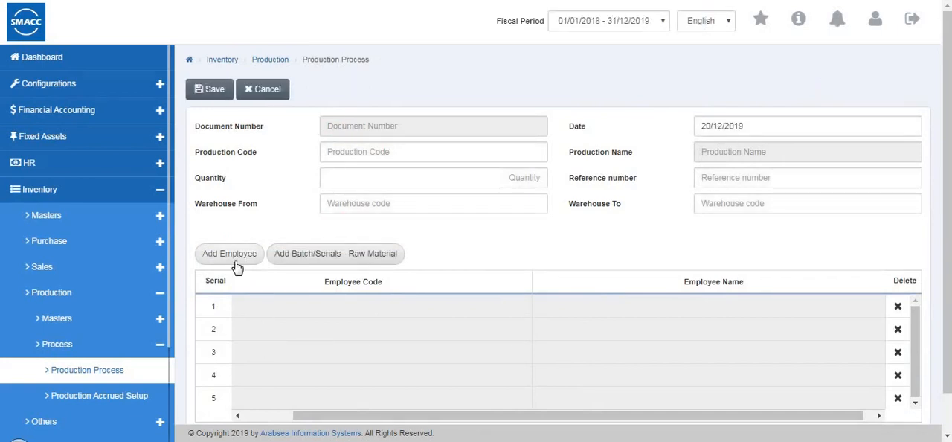
pyautogui.scroll(-1, 341, 224)
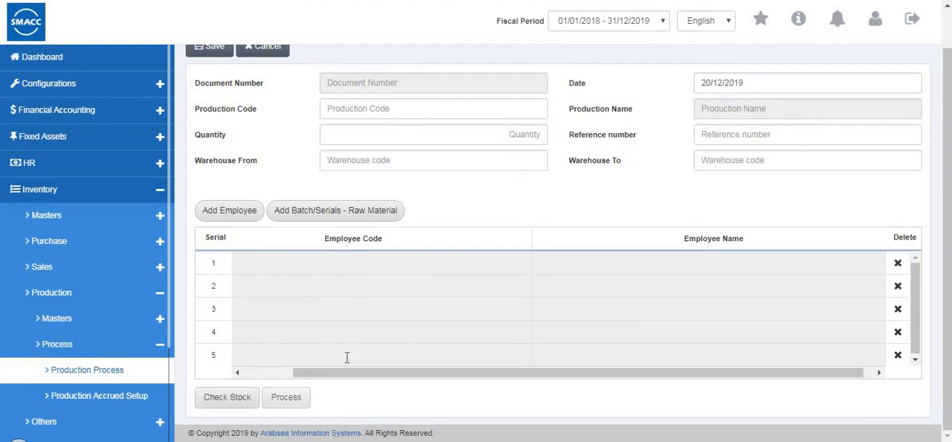
pyautogui.scroll(1, 314, 357)
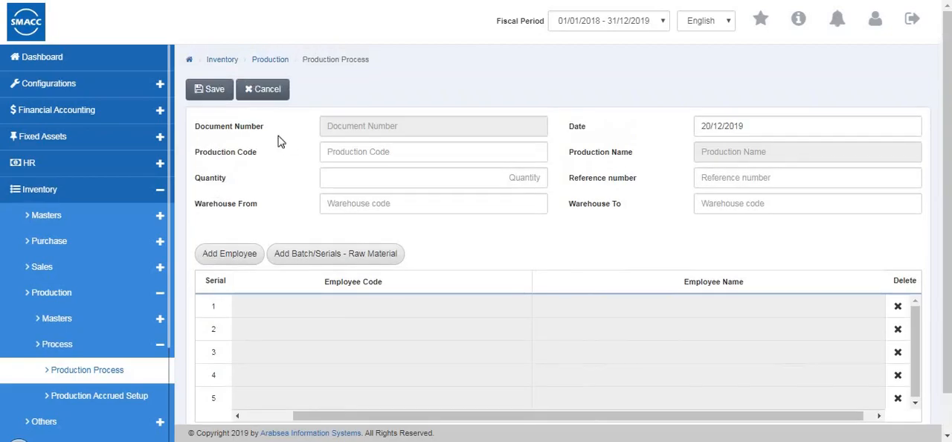
# - Open Production Accrued Setup, review all columns of its table, and switch the setup to update mode
pyautogui.click(96, 396)
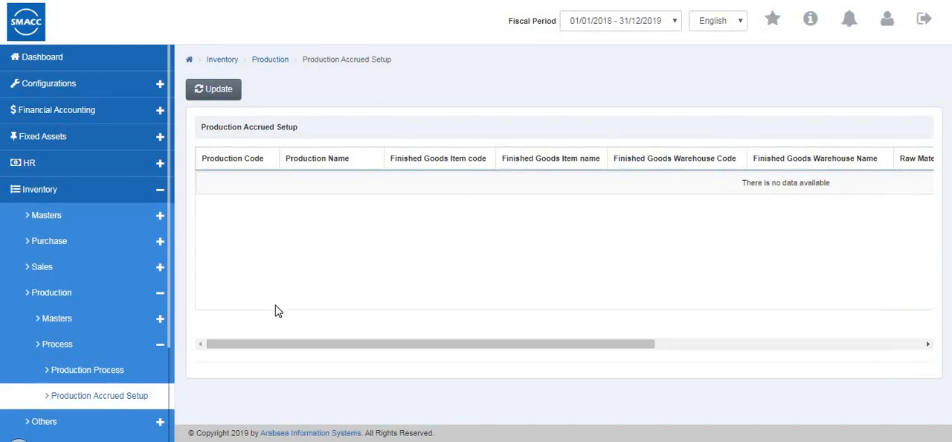
pyautogui.moveTo(347, 346); pyautogui.dragTo(686, 392)
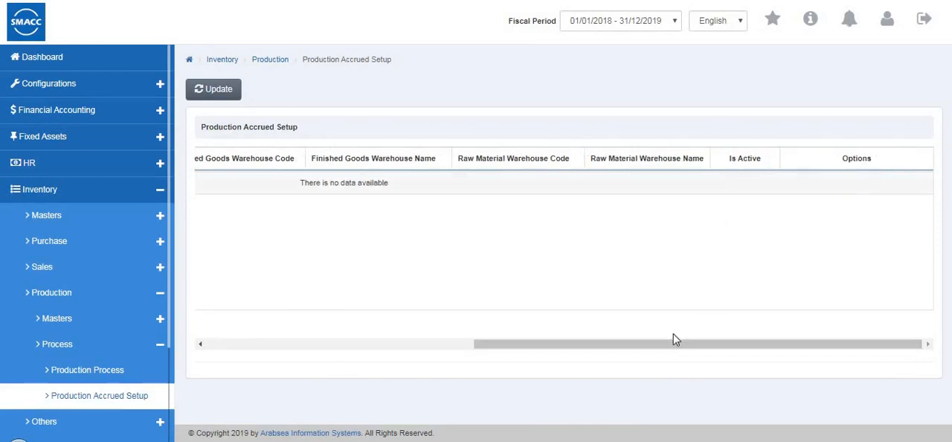
pyautogui.moveTo(636, 342); pyautogui.dragTo(325, 318)
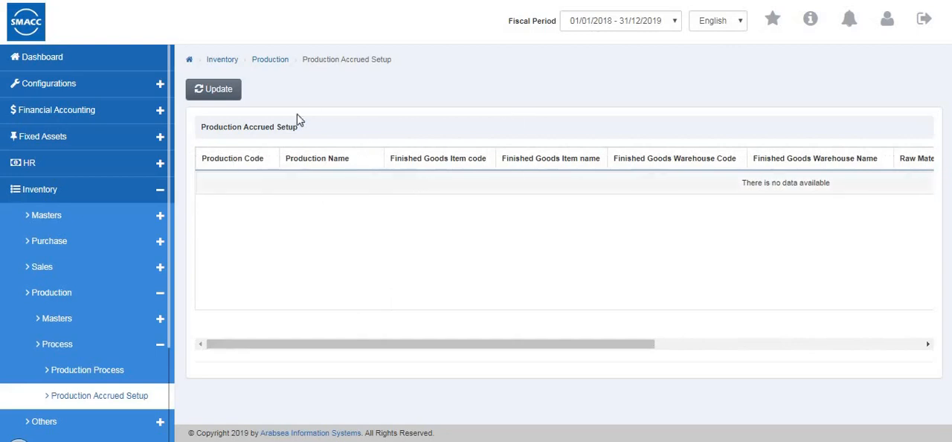
pyautogui.click(208, 95)
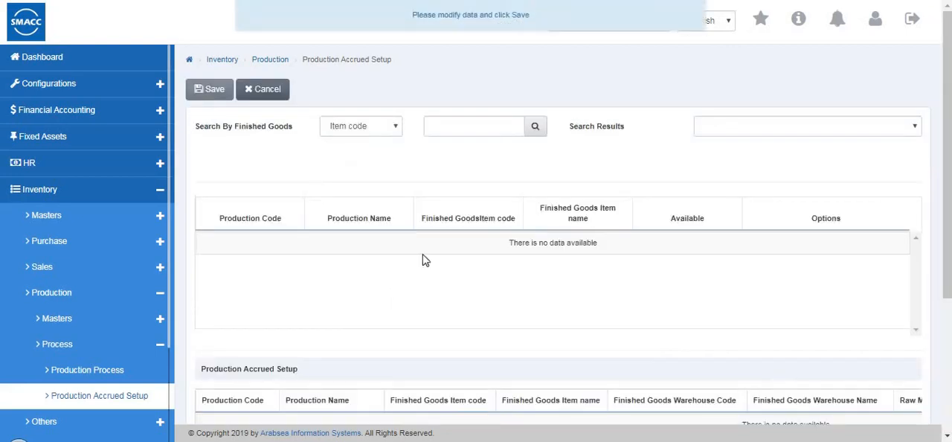
# - Examine the finished goods search options and both grids of the accrued setup, and leave update mode without saving
pyautogui.scroll(-1, 424, 259)
pyautogui.scroll(1, 412, 265)
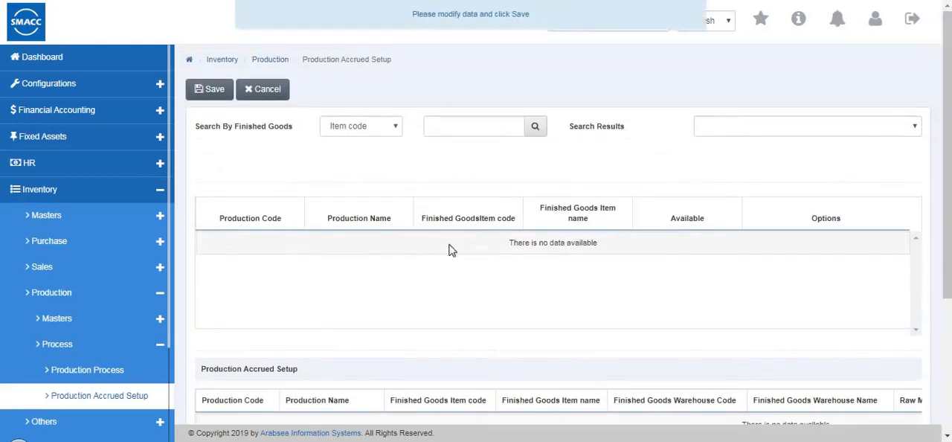
pyautogui.click(378, 127)
pyautogui.click(437, 143)
pyautogui.scroll(-3, 259, 238)
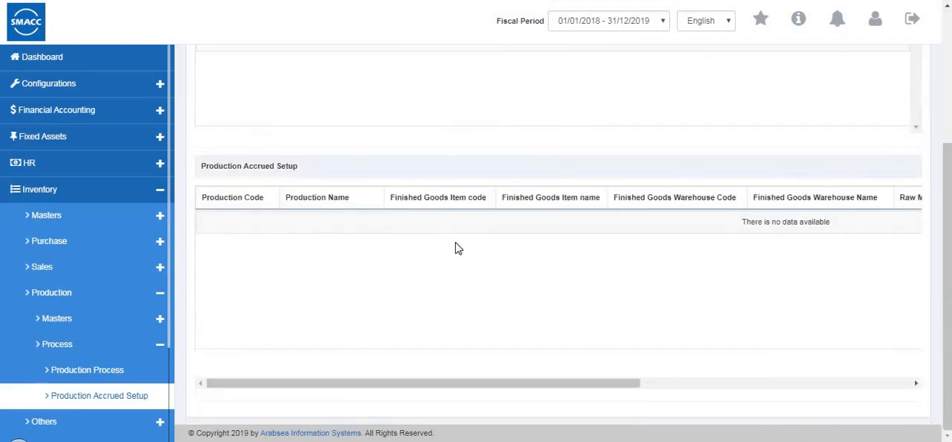
pyautogui.scroll(3, 455, 248)
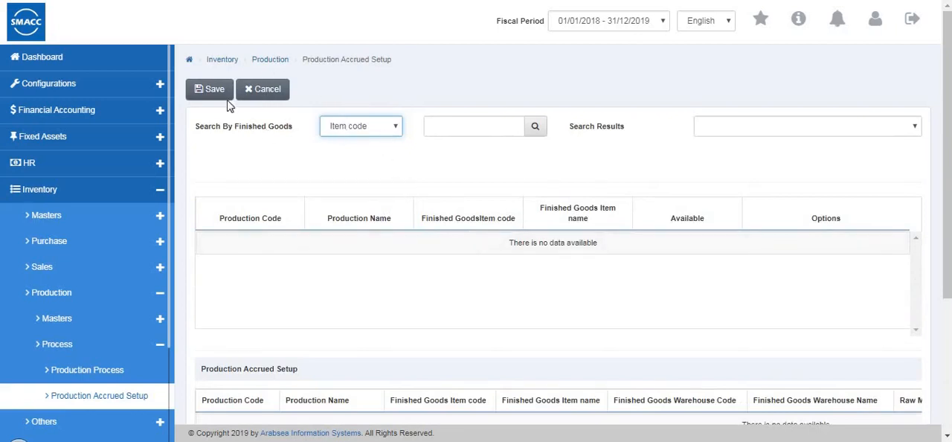
pyautogui.click(272, 99)
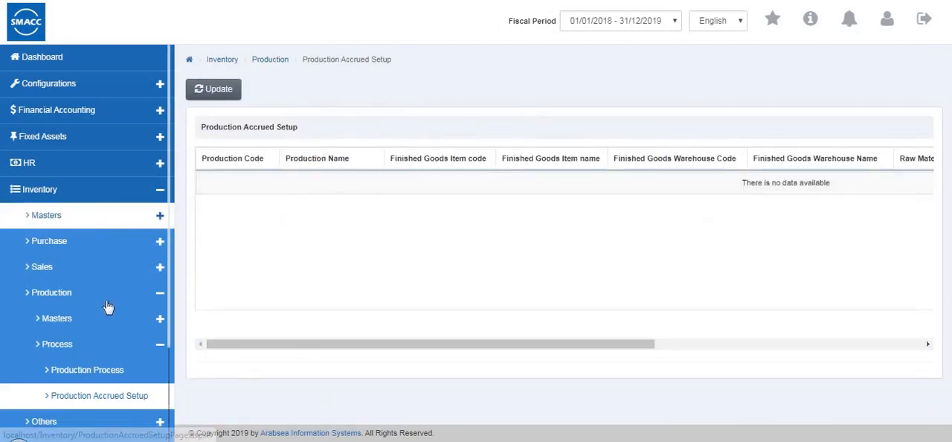
# - Collapse the Production group and open the Stock Transfer Request form among the other inventory documents
pyautogui.click(103, 348)
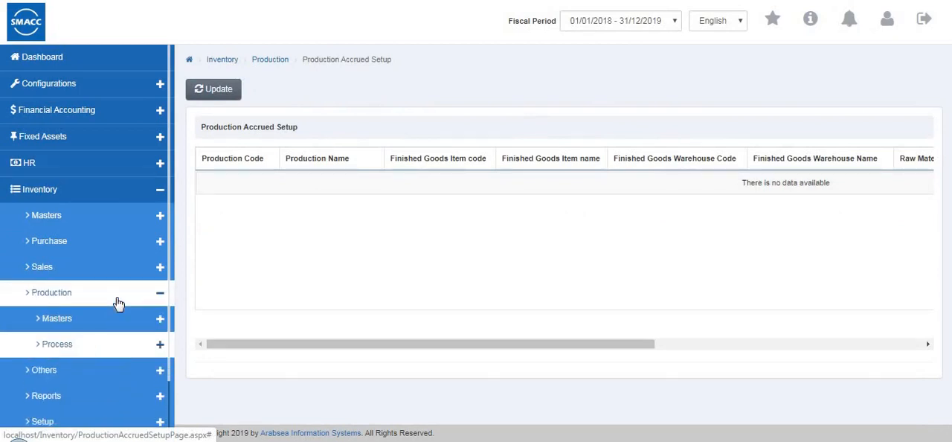
pyautogui.click(118, 302)
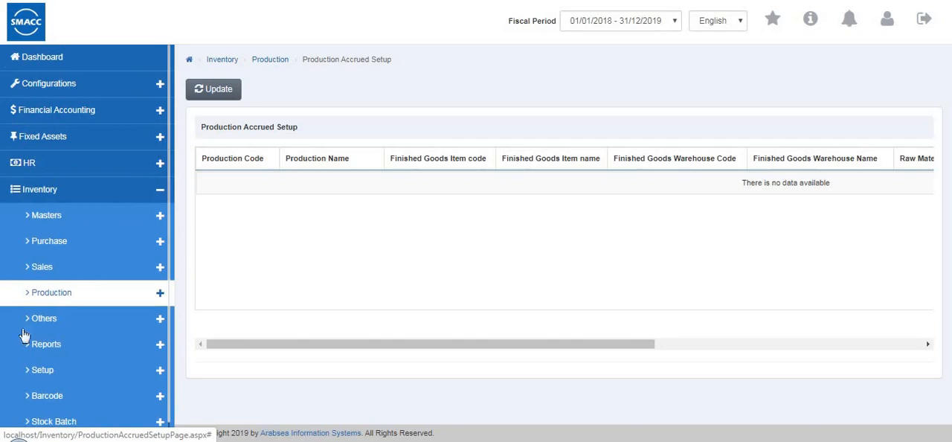
pyautogui.scroll(-1, 22, 331)
pyautogui.click(54, 308)
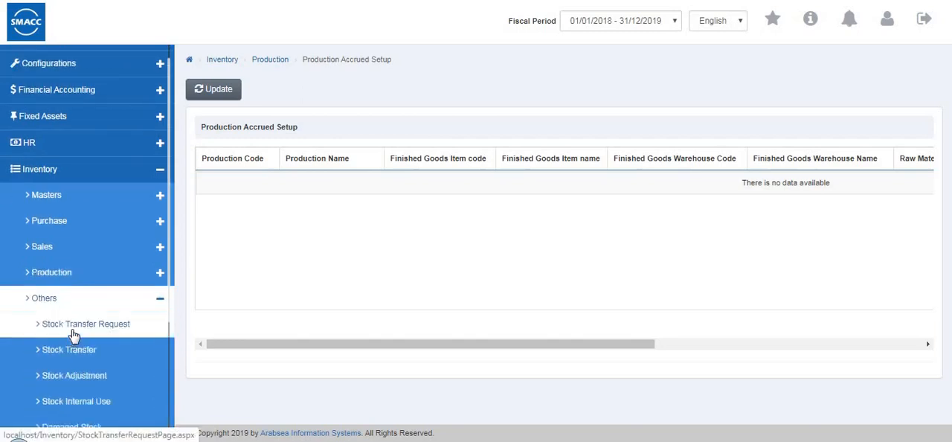
pyautogui.click(74, 330)
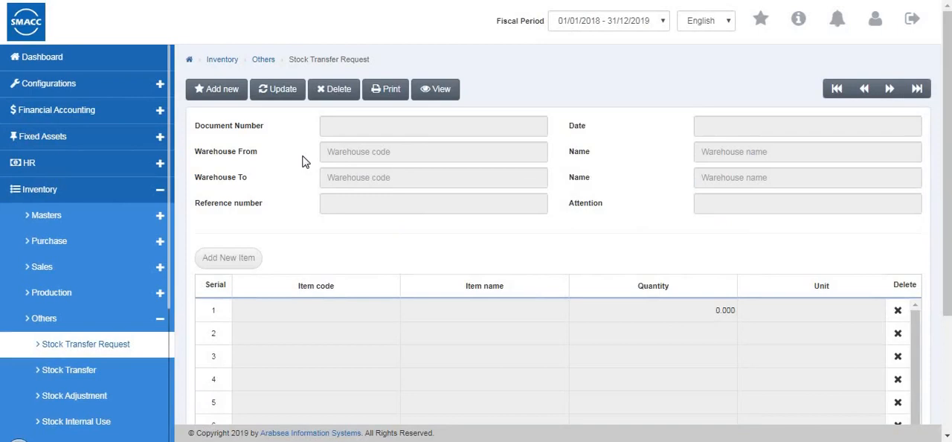
# - Start a new stock transfer request from Warehouse 1 (0001) to Warehouse 2 (0002)
pyautogui.click(214, 93)
pyautogui.click(360, 149)
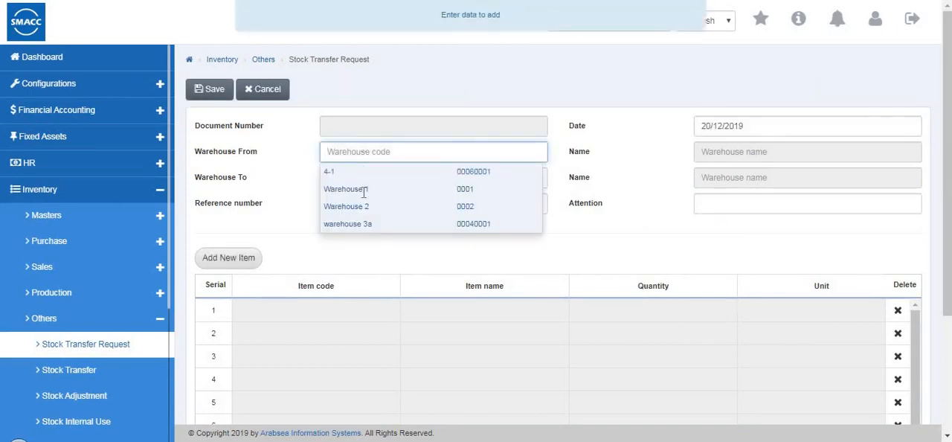
pyautogui.click(344, 190)
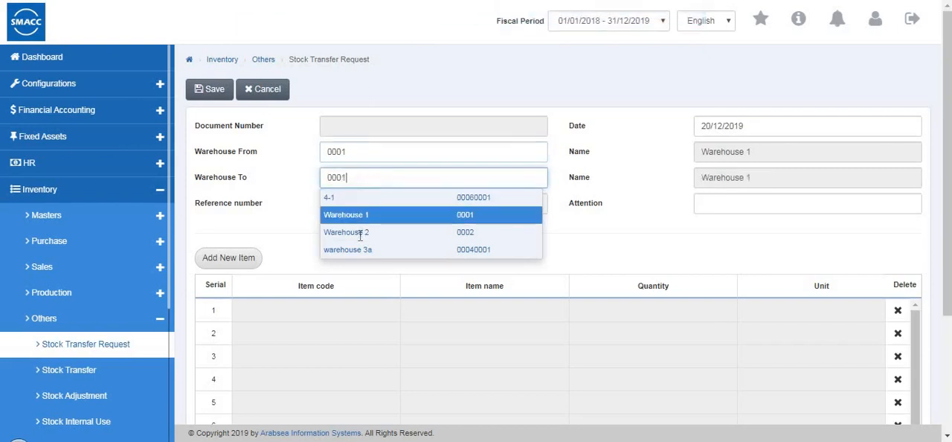
pyautogui.click(365, 239)
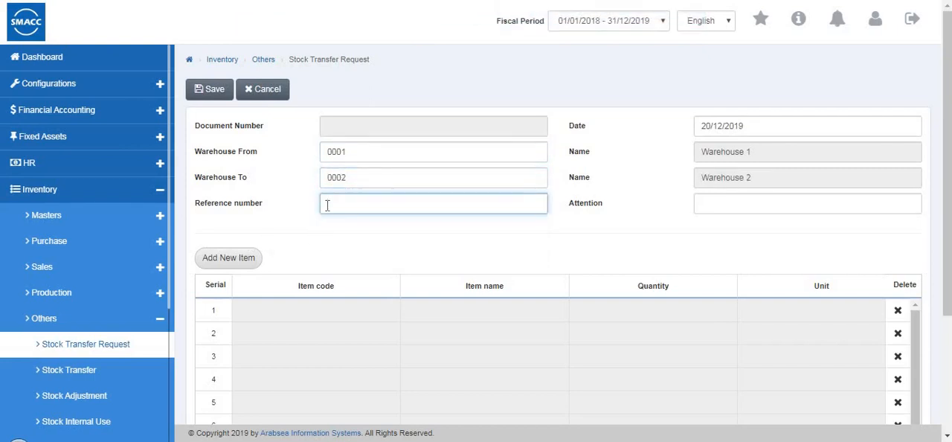
# - Add item 0001 (shirts) to the request with quantity 2 Pcs, checking its in-hand quantity per warehouse
pyautogui.click(236, 259)
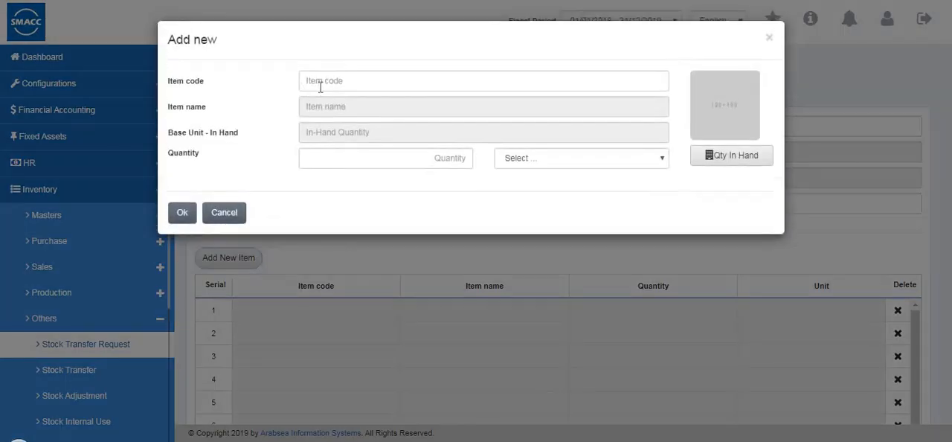
pyautogui.click(320, 80)
pyautogui.write('0001')
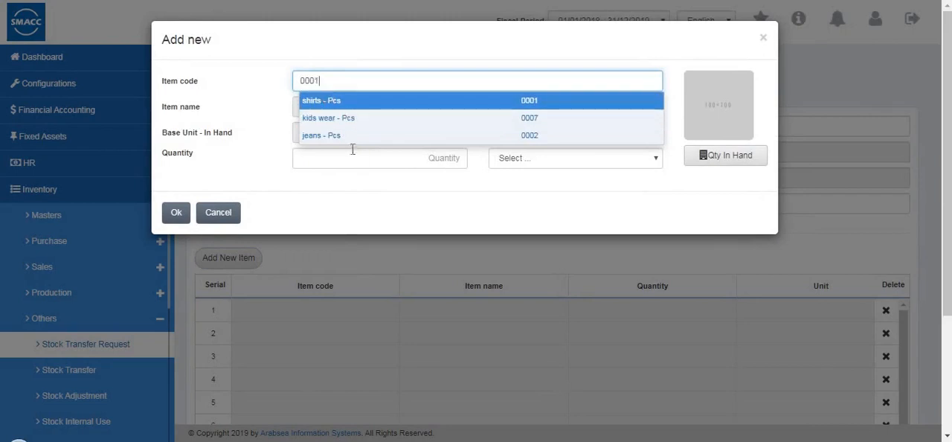
pyautogui.click(455, 158)
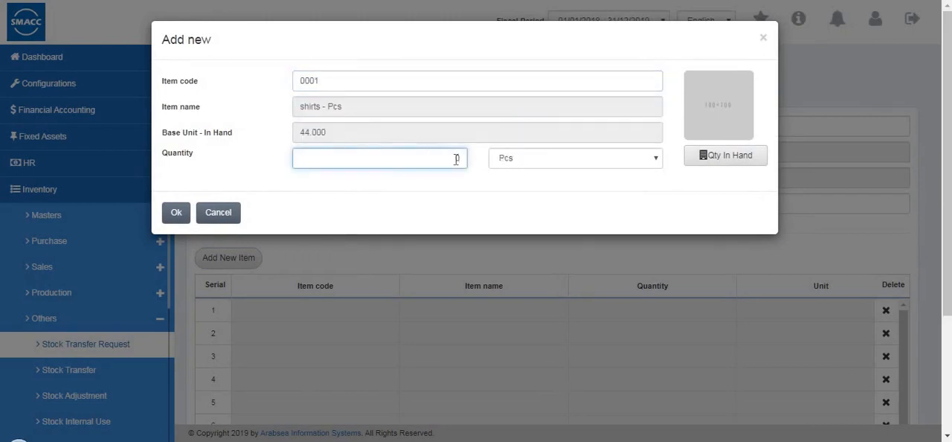
pyautogui.click(704, 158)
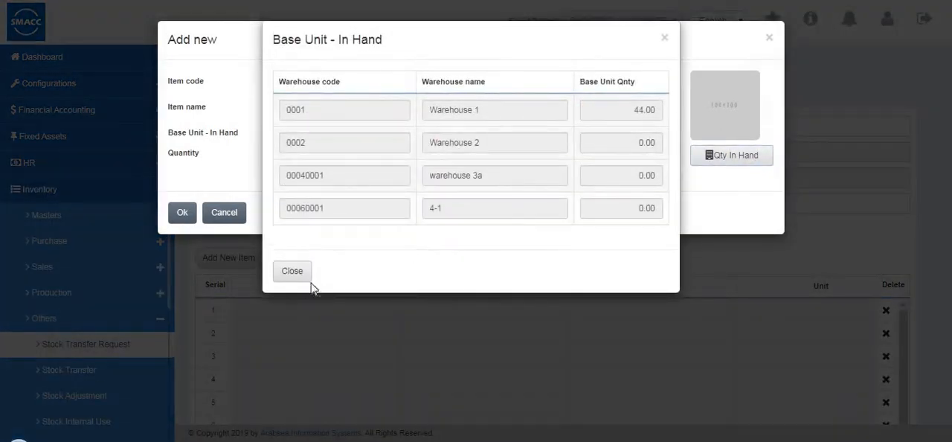
pyautogui.click(182, 217)
pyautogui.click(181, 212)
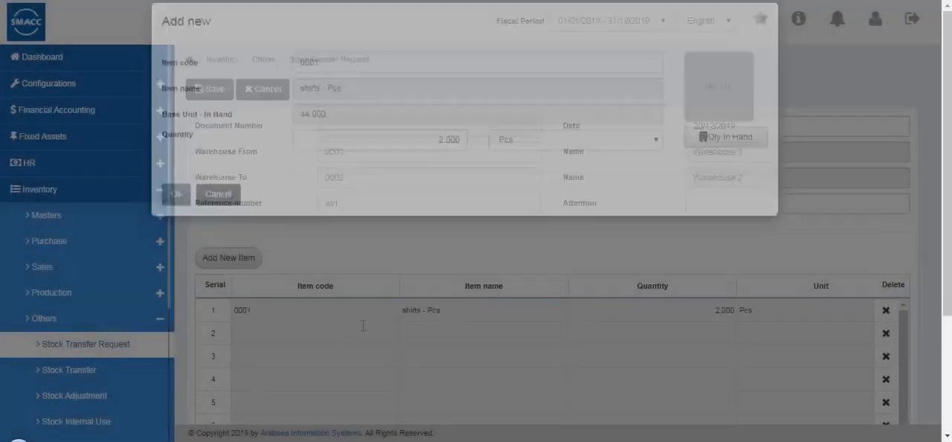
# - Review the columns of the request's item grid and save the stock transfer request
pyautogui.scroll(-1, 456, 372)
pyautogui.scroll(-2, 456, 371)
pyautogui.moveTo(456, 370); pyautogui.dragTo(380, 384)
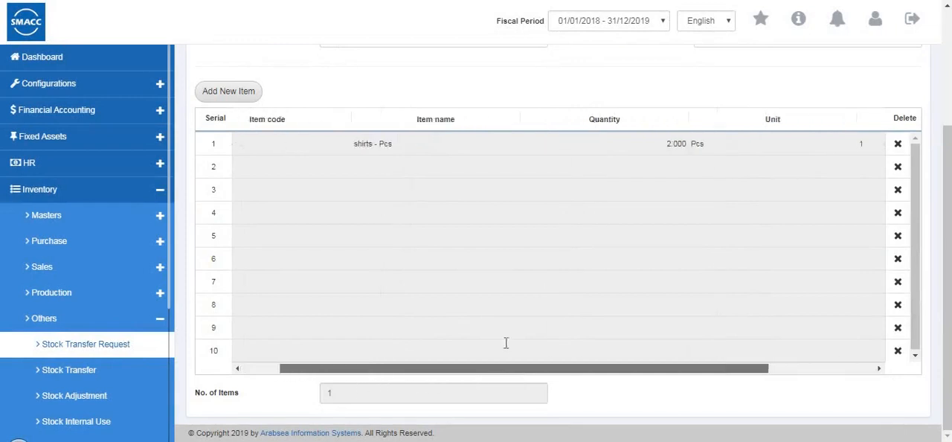
pyautogui.scroll(3, 510, 291)
pyautogui.click(221, 97)
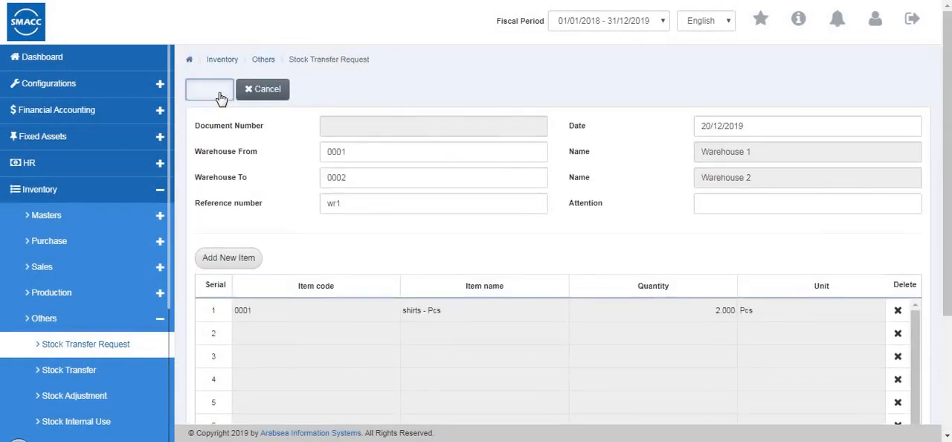
# - Open the Stock Transfer form and start a new transfer from Warehouse 2 (0002) to Warehouse 1 (0001)
pyautogui.click(98, 379)
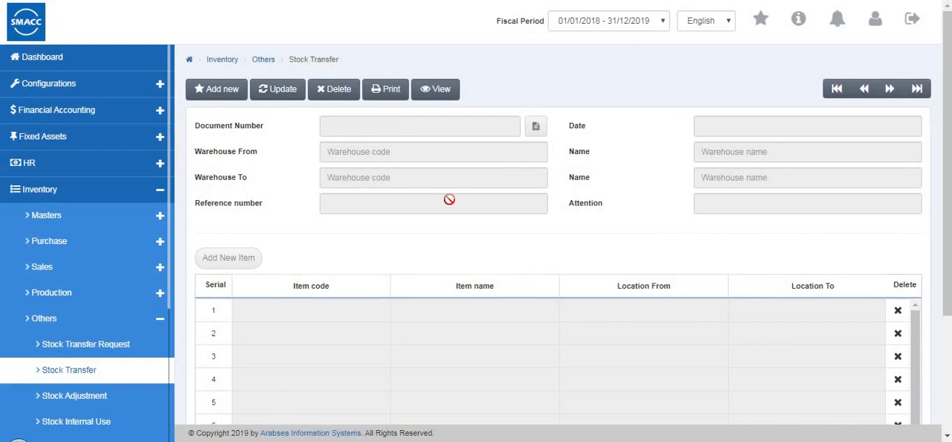
pyautogui.click(212, 94)
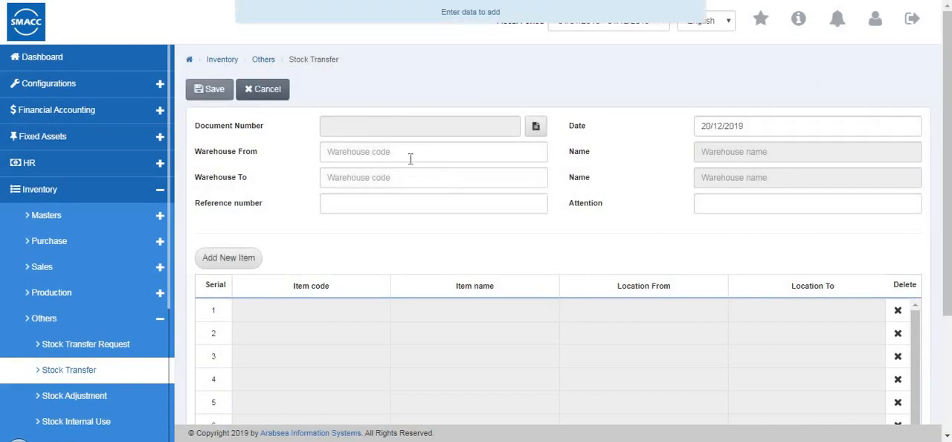
pyautogui.click(410, 157)
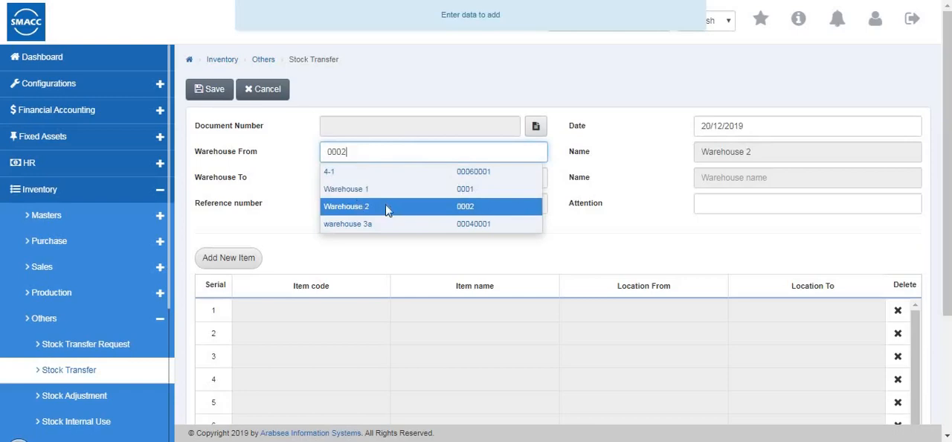
pyautogui.press('Tab')
pyautogui.press('Tab')
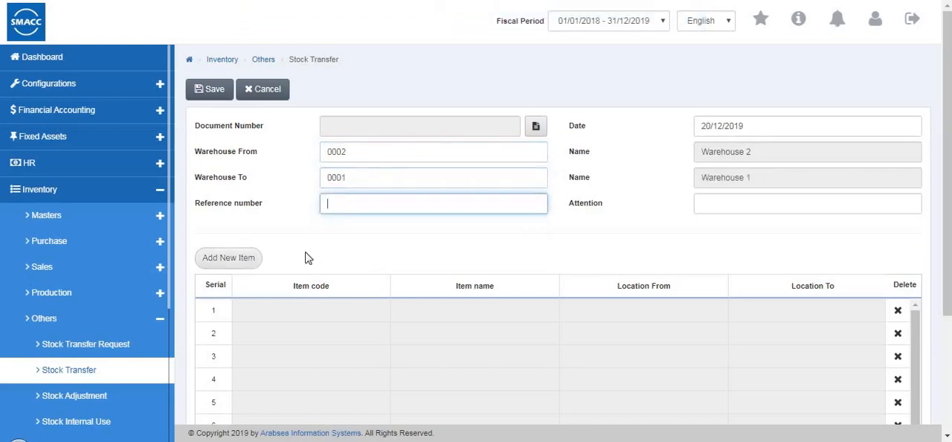
# - Add item 0002 (jeans) to the transfer with quantity 3 Pcs, checking its in-hand quantity per warehouse
pyautogui.click(246, 258)
pyautogui.write('0001')
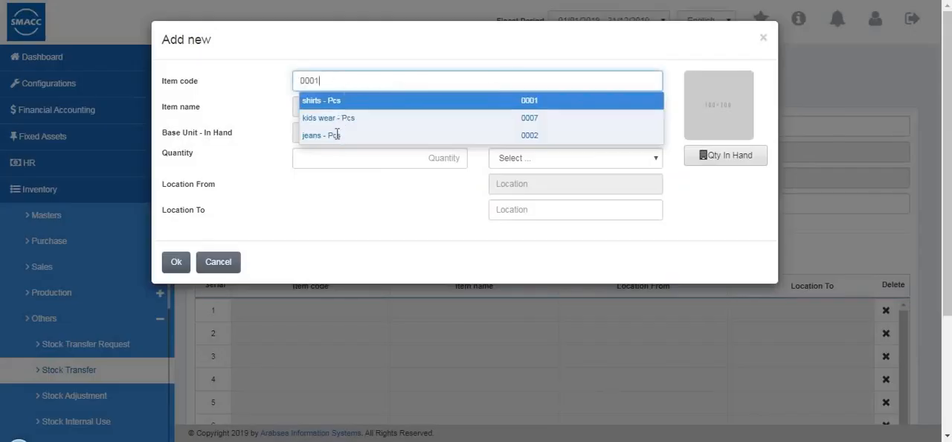
pyautogui.click(454, 159)
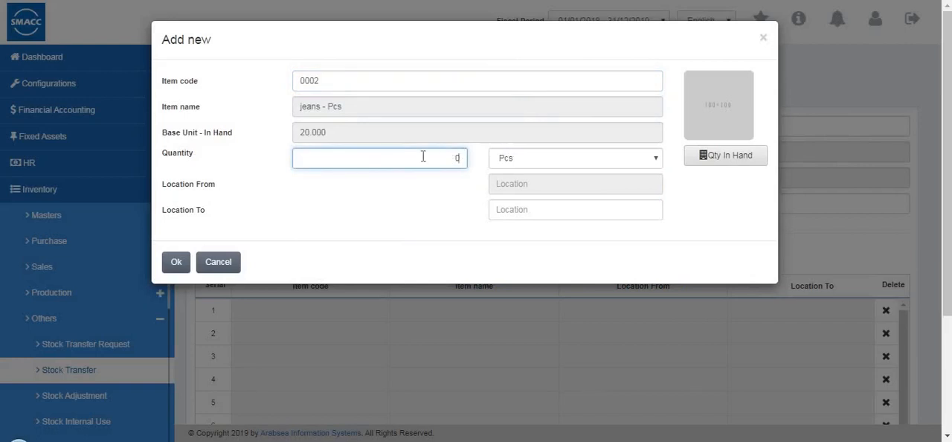
pyautogui.write('3')
pyautogui.click(595, 168)
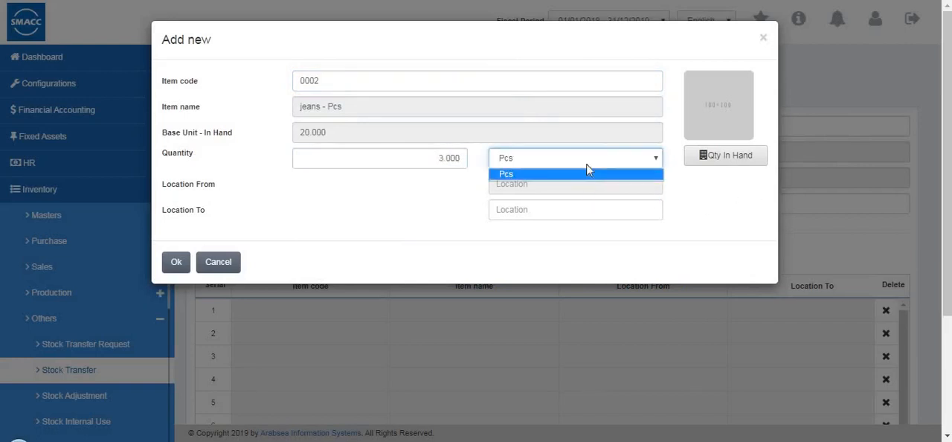
pyautogui.click(722, 154)
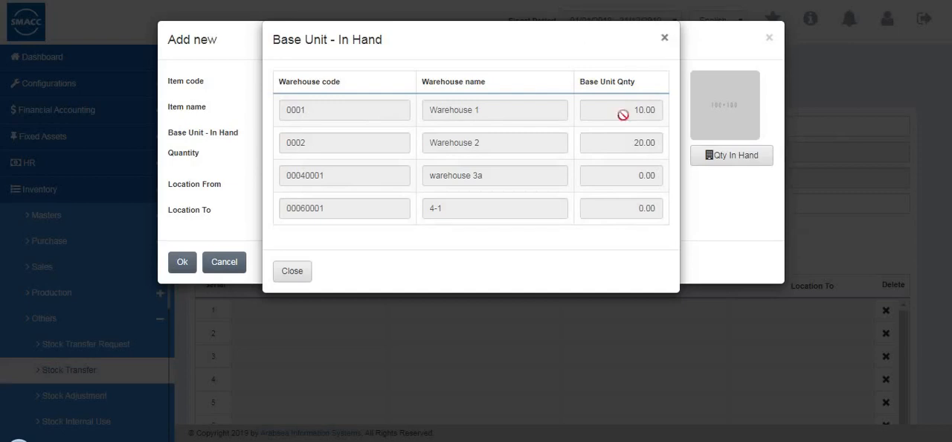
pyautogui.click(295, 269)
pyautogui.click(176, 268)
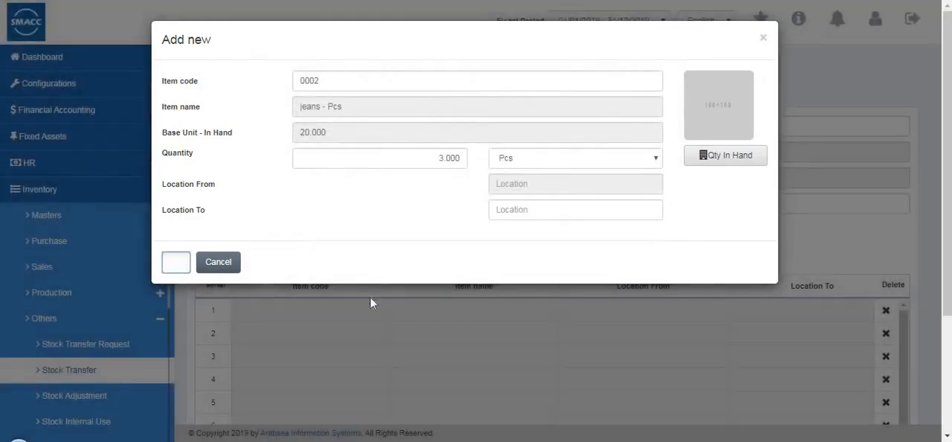
# - Review the transfer's item grid, save the stock transfer, and close its printable page without printing
pyautogui.scroll(-3, 424, 349)
pyautogui.moveTo(625, 366); pyautogui.dragTo(357, 380)
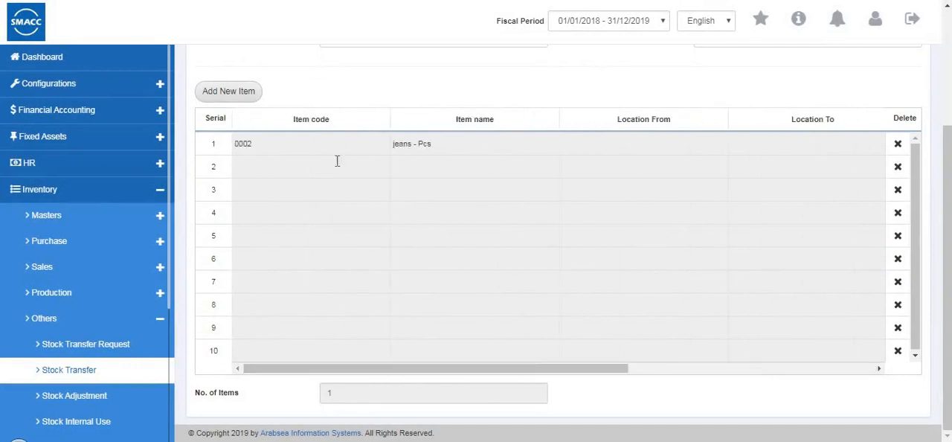
pyautogui.scroll(3, 336, 161)
pyautogui.click(219, 95)
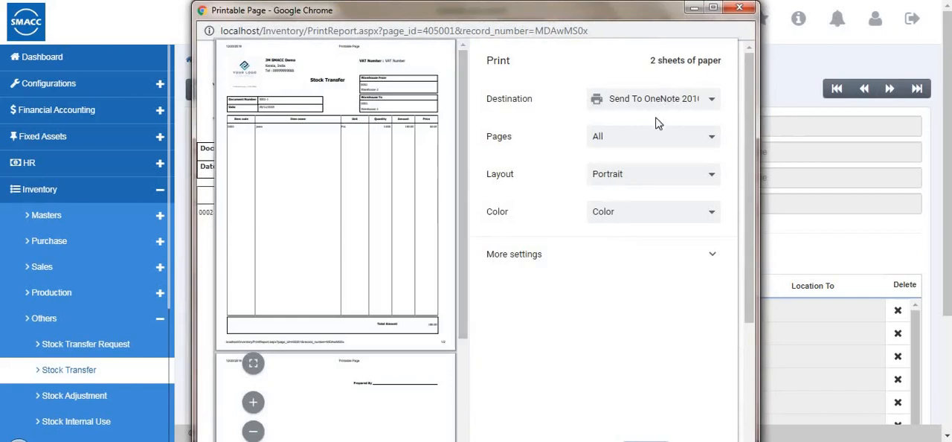
pyautogui.click(733, 418)
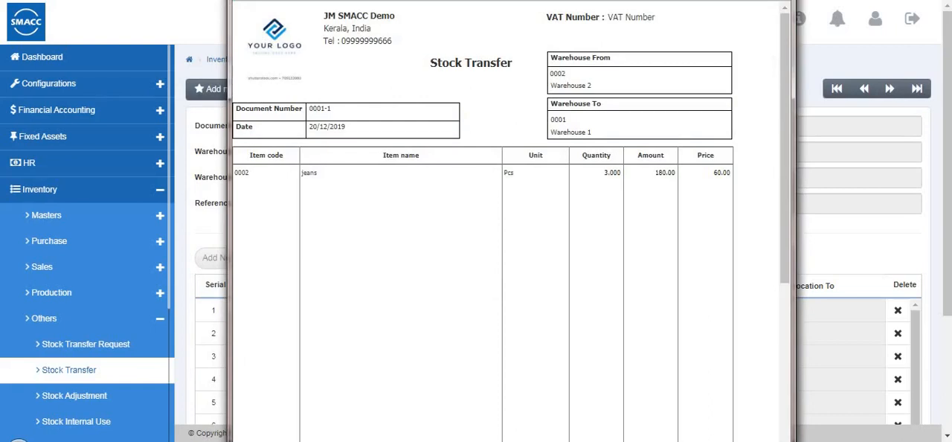
pyautogui.click(778, 0)
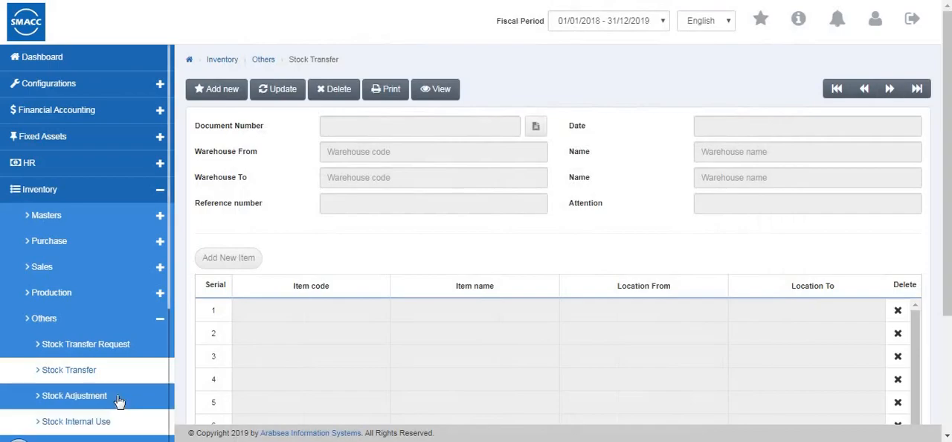
# - Open the Stock Adjustment form and start a new adjustment for Warehouse 1 (0001) with reference number adj1
pyautogui.click(122, 399)
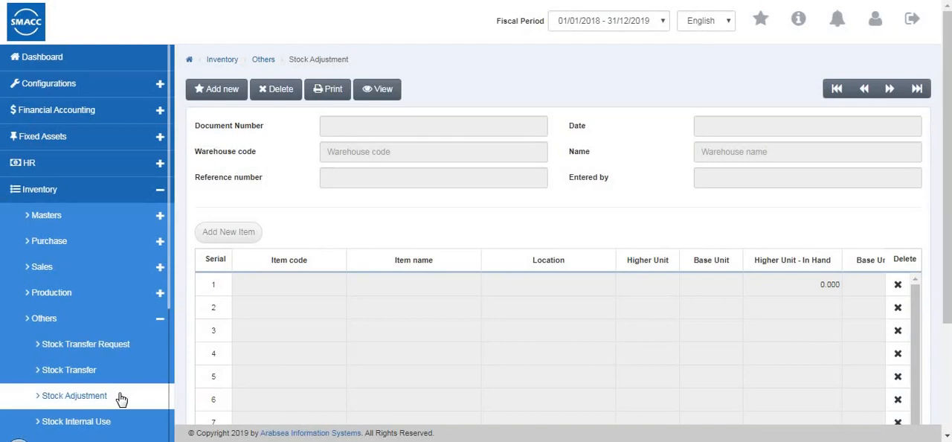
pyautogui.click(238, 90)
pyautogui.click(345, 153)
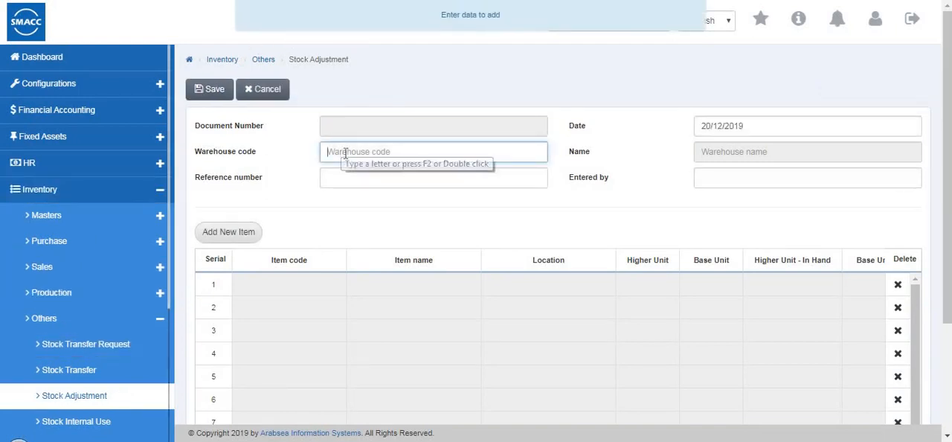
pyautogui.doubleClick(345, 152)
pyautogui.click(368, 183)
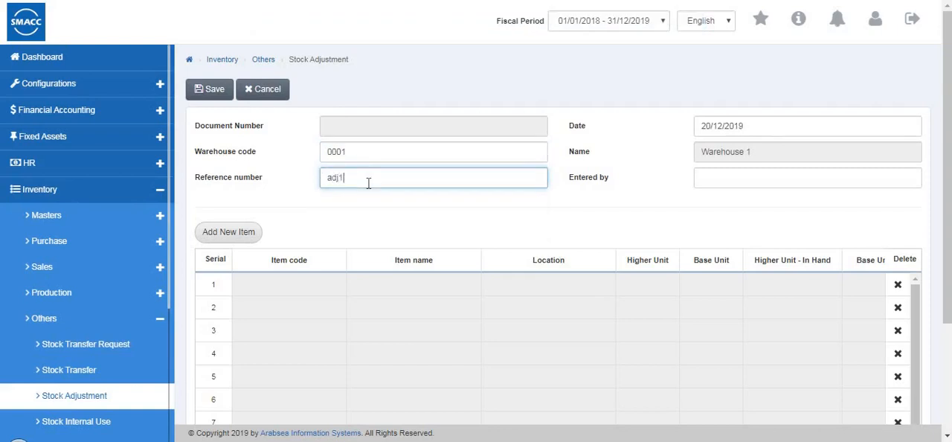
# - Add item 0001 (shirts) to the stock adjustment with a higher-unit physical quantity of 43 Pcs
pyautogui.click(242, 237)
pyautogui.click(523, 79)
pyautogui.write('0001')
pyautogui.press('Return')
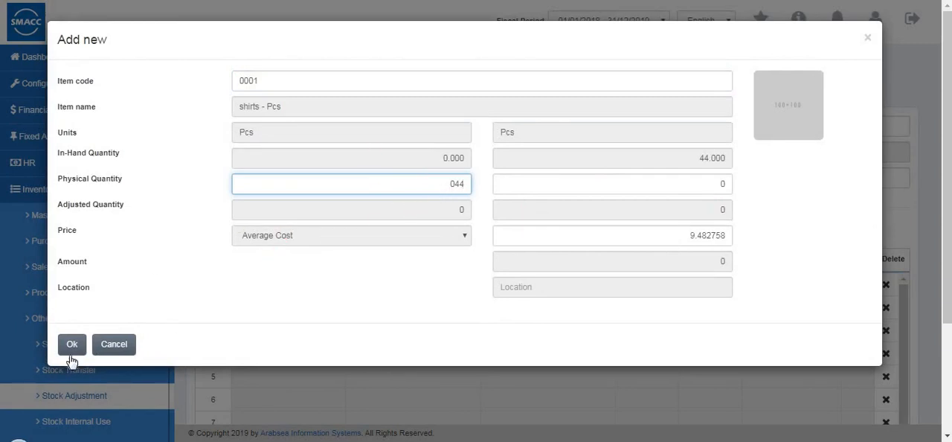
pyautogui.press('BackSpace')
pyautogui.press('BackSpace')
pyautogui.click(71, 353)
# - Review the adjustment's item grid, save the stock adjustment, and cancel its print preview
pyautogui.scroll(-2, 476, 357)
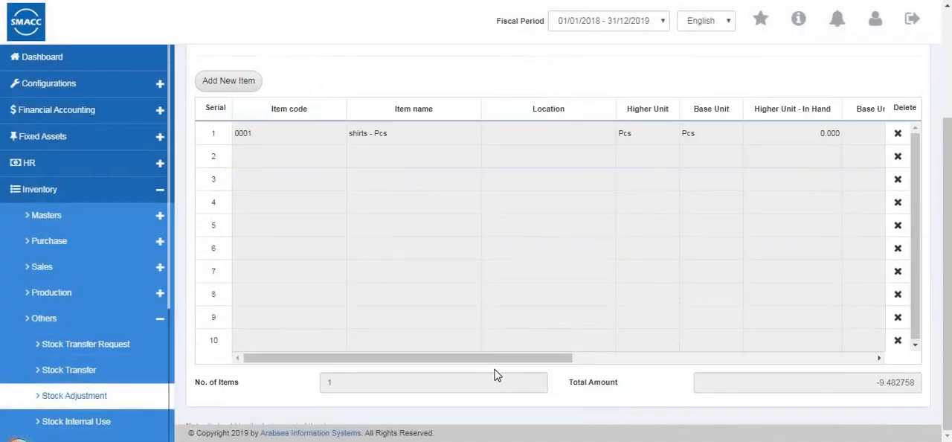
pyautogui.moveTo(540, 362); pyautogui.dragTo(862, 370)
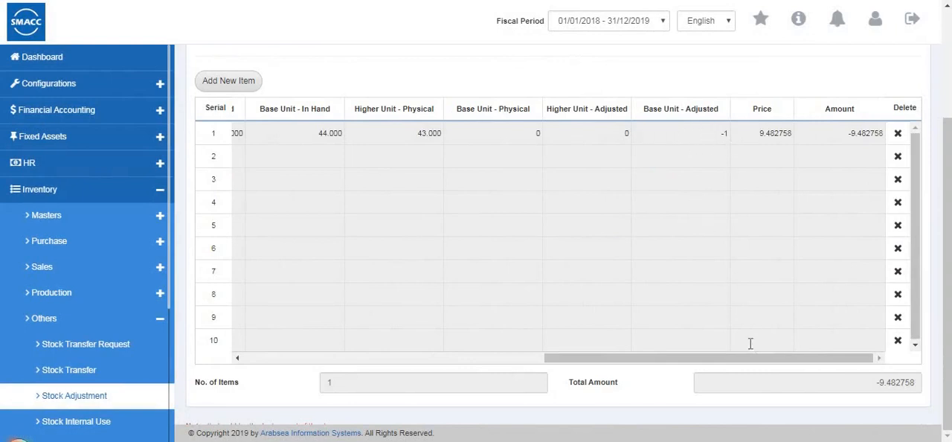
pyautogui.scroll(3, 456, 164)
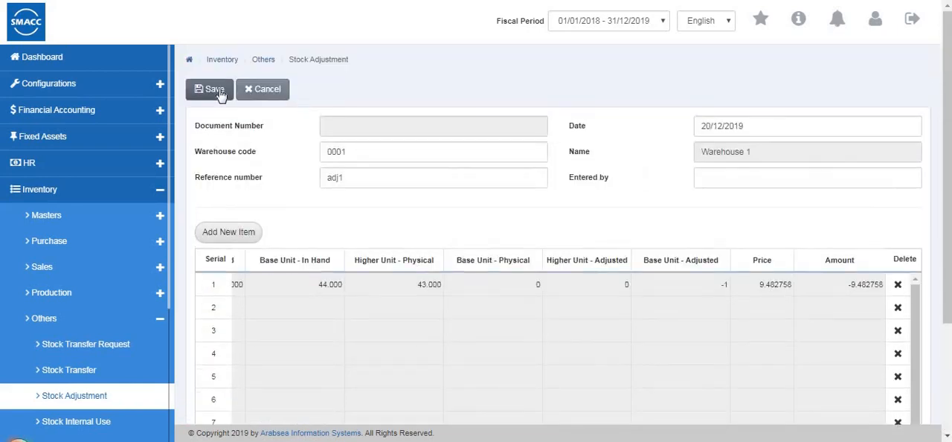
pyautogui.click(218, 88)
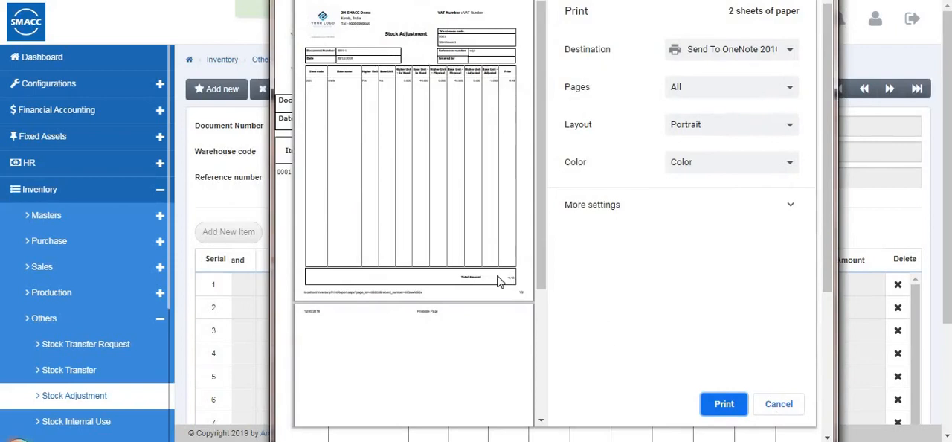
pyautogui.click(779, 404)
# - Open the Stock Internal Use form and start a new document for Warehouse 2 (0002) with reference number si1
pyautogui.scroll(-1, 527, 253)
pyautogui.scroll(-1, 526, 253)
pyautogui.scroll(2, 556, 218)
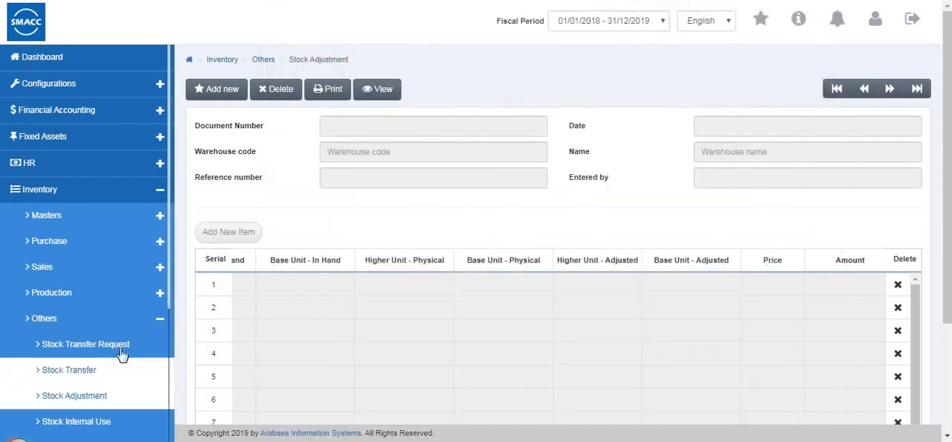
pyautogui.scroll(-2, 112, 320)
pyautogui.click(105, 308)
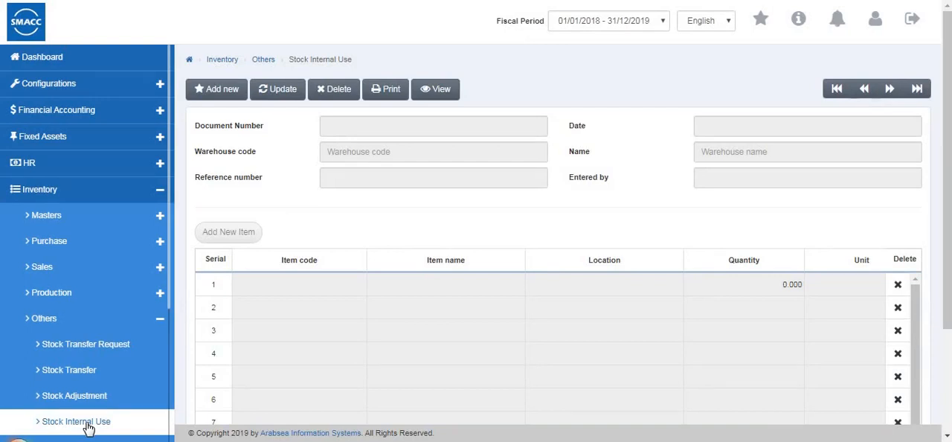
pyautogui.click(208, 90)
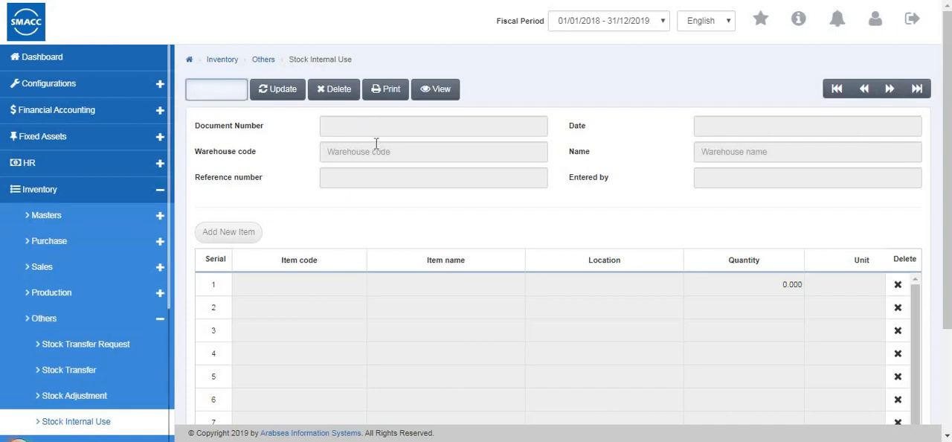
pyautogui.click(375, 152)
pyautogui.write('0001')
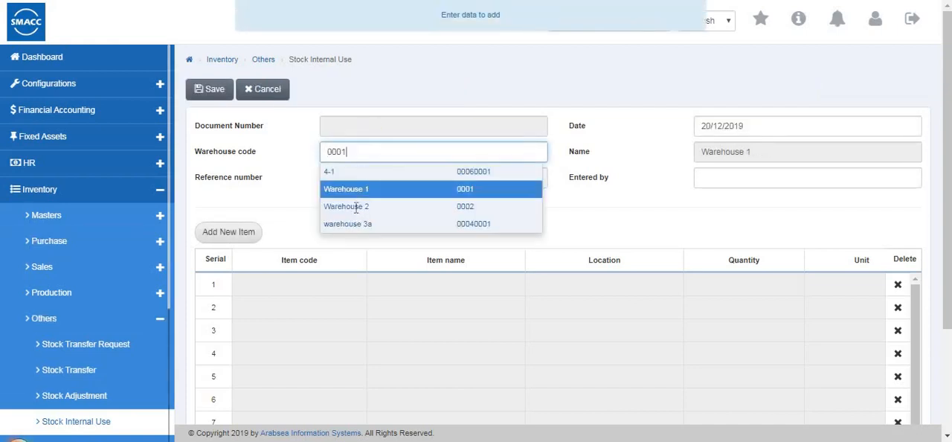
pyautogui.click(355, 206)
pyautogui.click(349, 178)
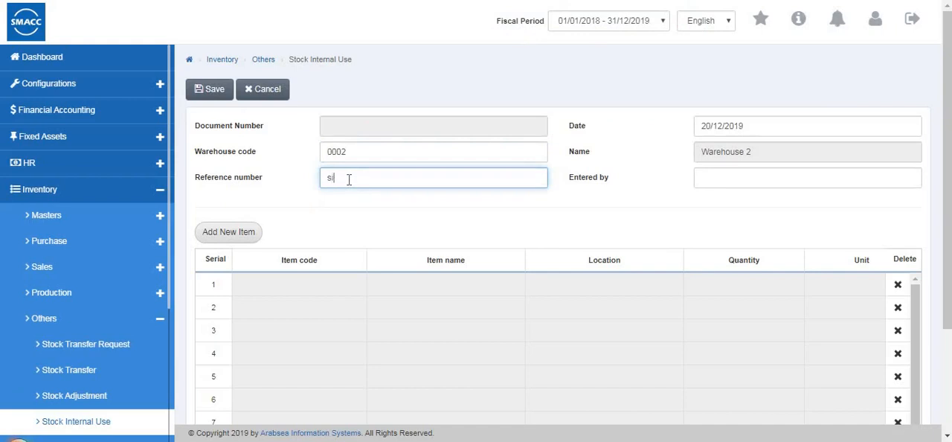
# - Add item 0002 (jeans) to the internal use document with quantity 5 Pcs
pyautogui.click(240, 235)
pyautogui.click(342, 81)
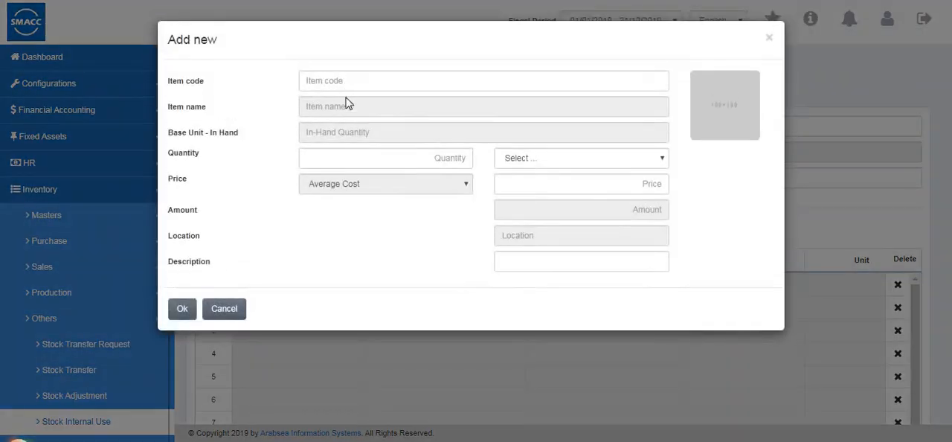
pyautogui.click(435, 155)
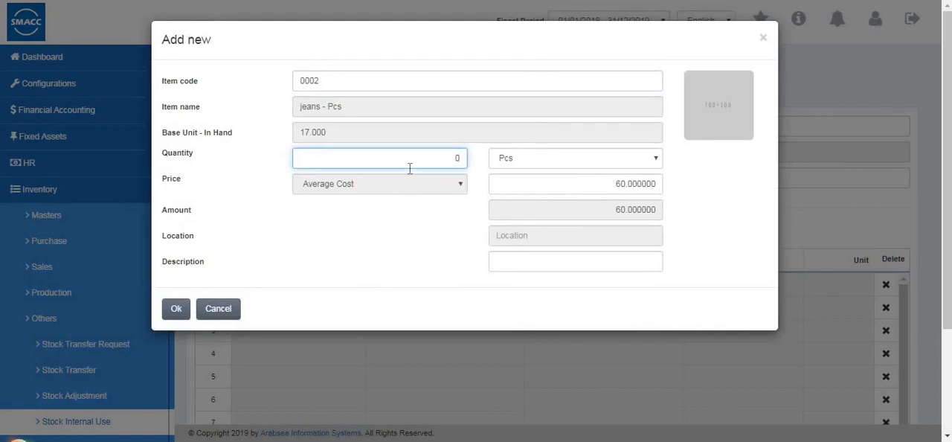
pyautogui.write('5')
pyautogui.click(173, 310)
# - Review the internal use item grid, save the document, and close its printable page without printing
pyautogui.scroll(-3, 483, 383)
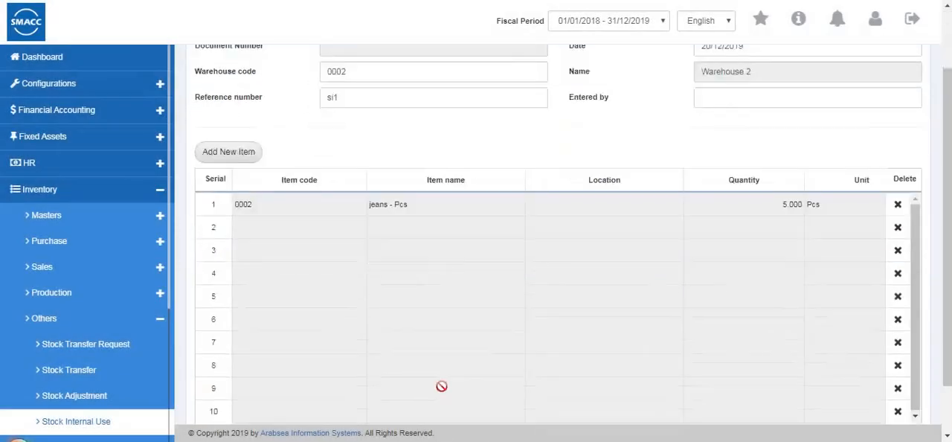
pyautogui.moveTo(480, 369); pyautogui.dragTo(762, 397)
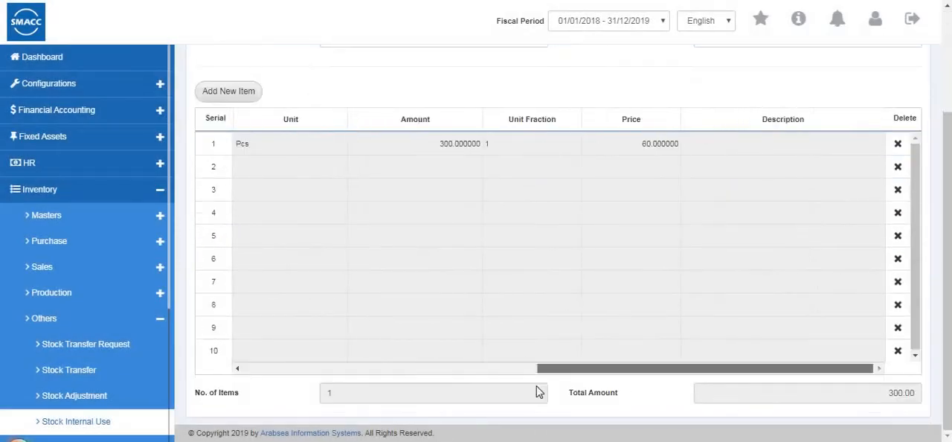
pyautogui.moveTo(536, 385); pyautogui.dragTo(538, 378)
pyautogui.scroll(3, 224, 165)
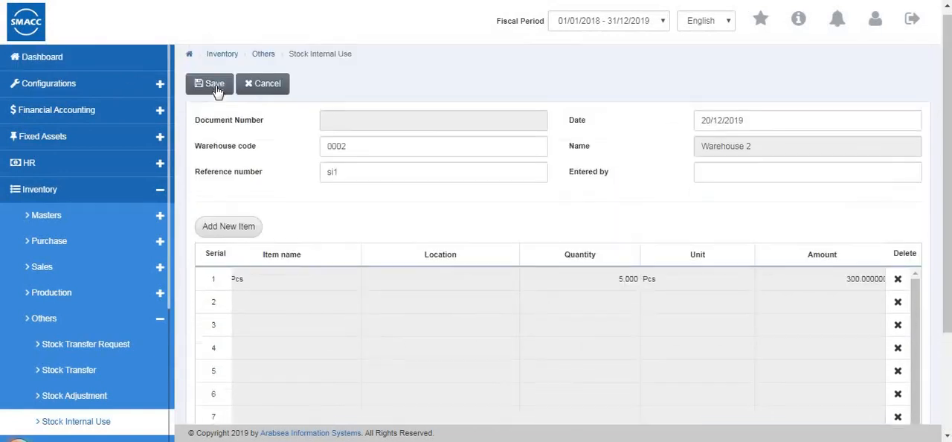
pyautogui.click(215, 86)
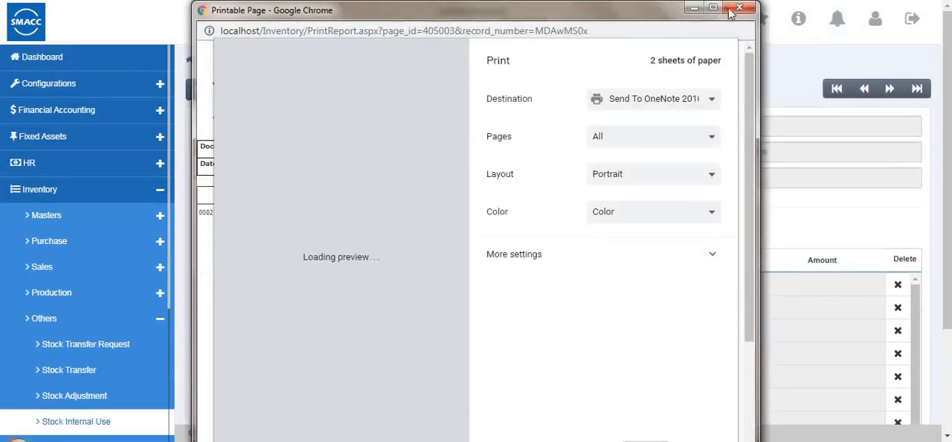
pyautogui.click(737, 10)
# - Open the Damaged Stock form and start a new document for Warehouse 1 (0001) with reference number dg1
pyautogui.scroll(-1, 88, 296)
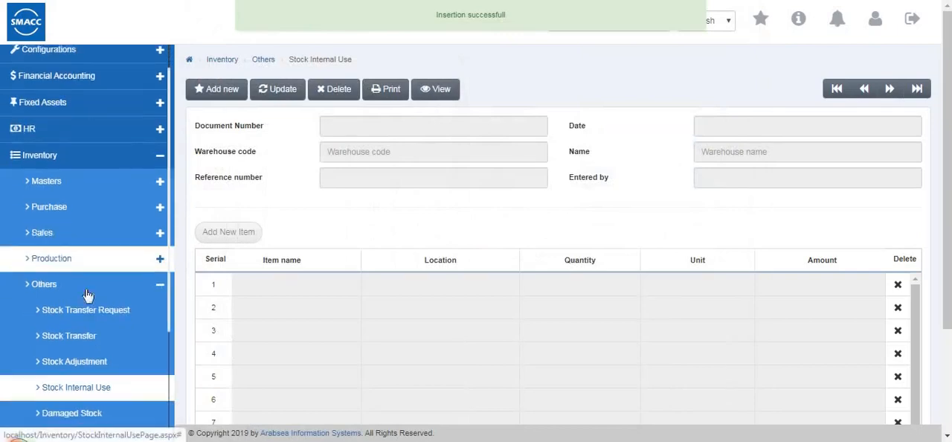
pyautogui.scroll(-3, 87, 295)
pyautogui.click(83, 331)
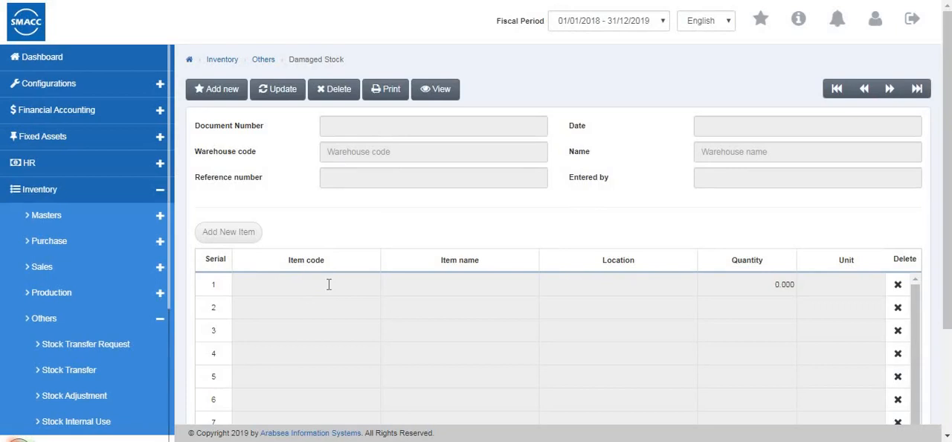
pyautogui.click(207, 91)
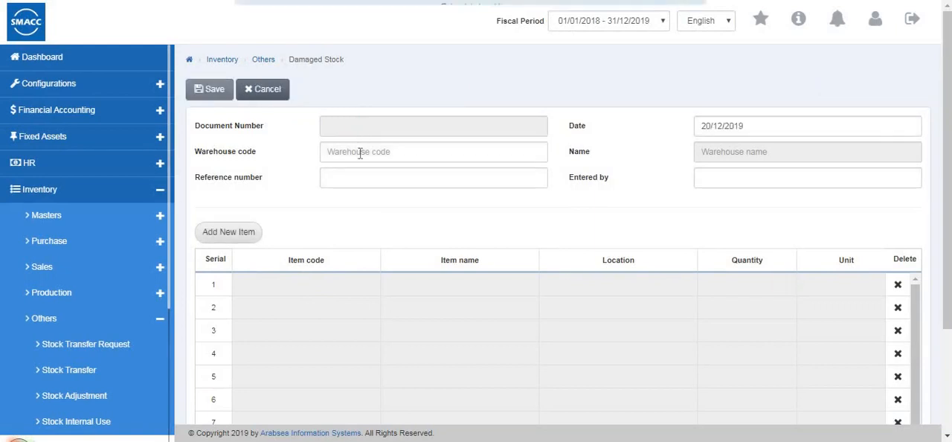
pyautogui.click(362, 156)
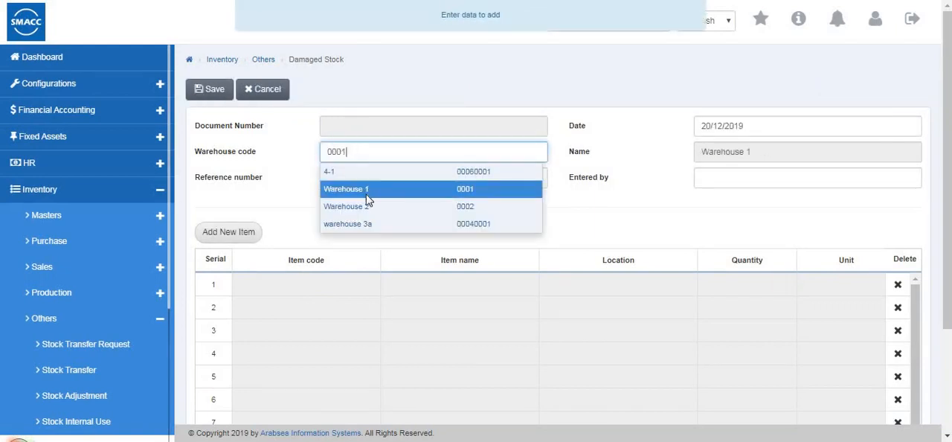
pyautogui.click(366, 190)
pyautogui.click(343, 178)
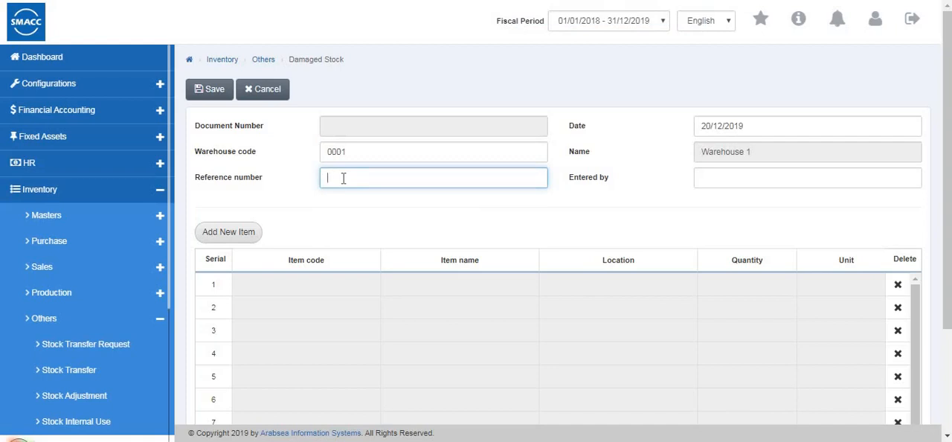
# - Add item 0001 (shirts) to the damaged stock document with quantity 1 Pcs
pyautogui.click(239, 234)
pyautogui.click(343, 89)
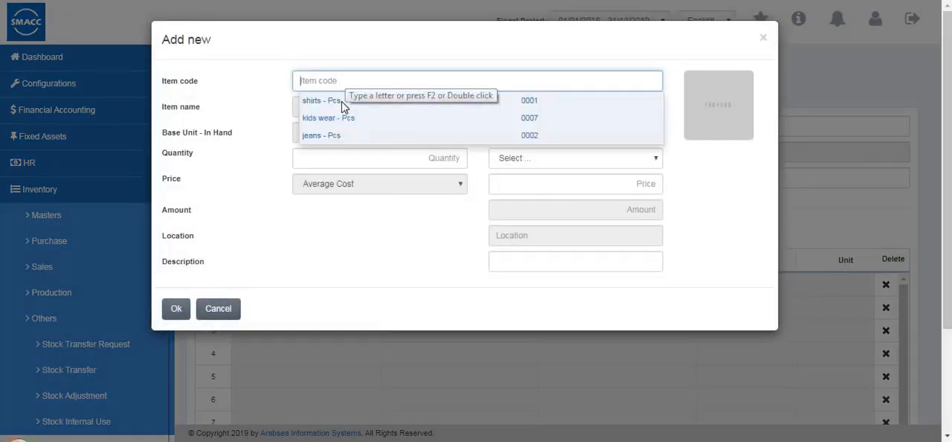
pyautogui.write('0001')
pyautogui.click(352, 165)
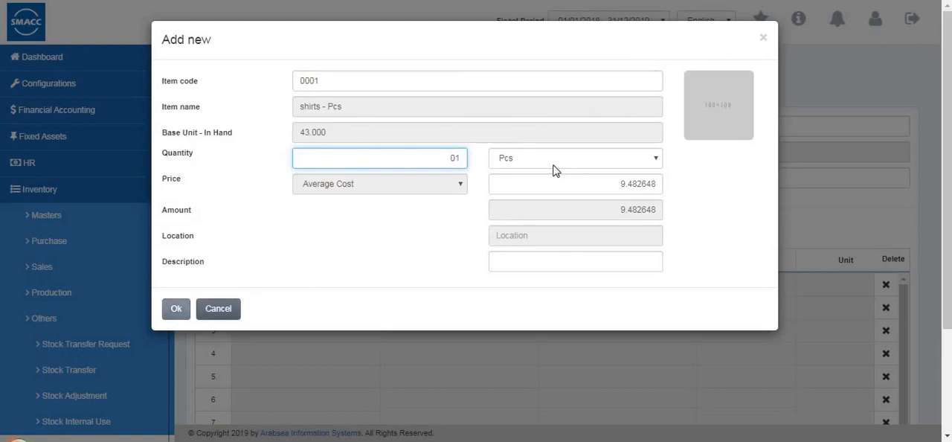
pyautogui.press('Tab')
pyautogui.click(176, 308)
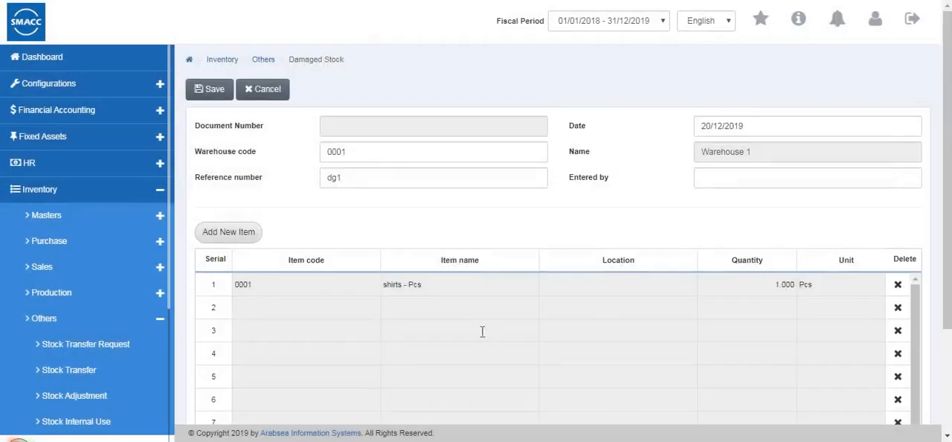
# - Review the damaged stock item grid through its remaining columns and save the document
pyautogui.scroll(-3, 482, 331)
pyautogui.moveTo(529, 370); pyautogui.dragTo(821, 362)
pyautogui.moveTo(422, 380); pyautogui.dragTo(420, 372)
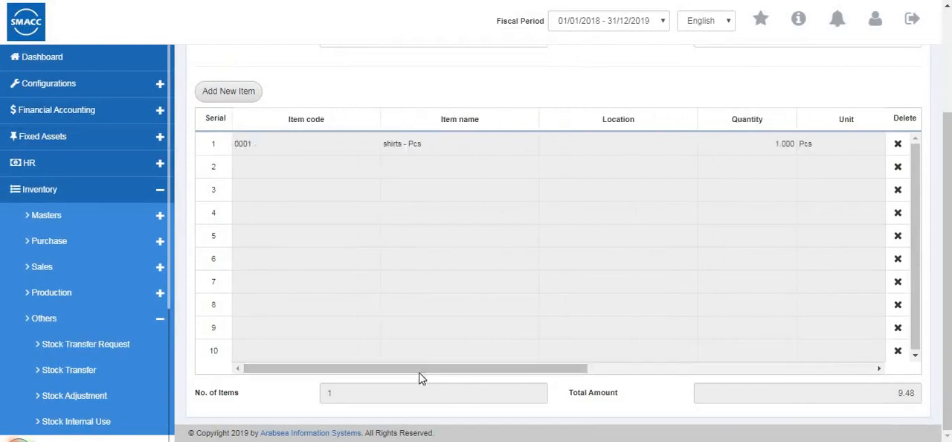
pyautogui.scroll(3, 244, 95)
pyautogui.click(210, 90)
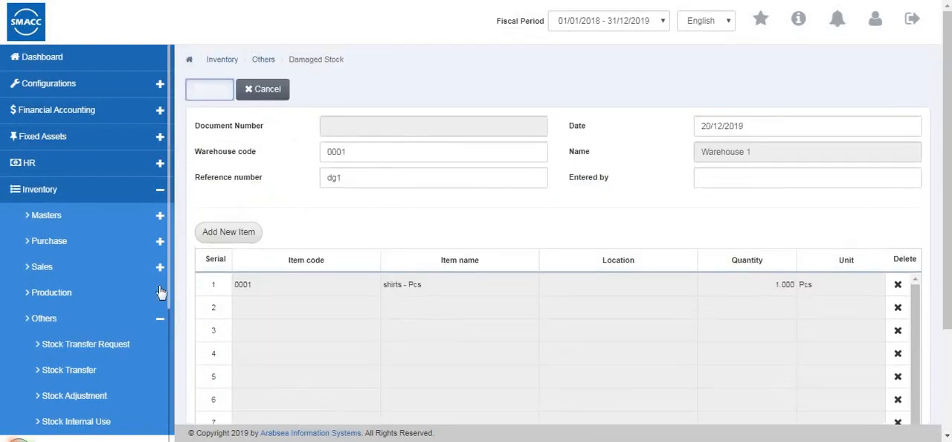
# - Open the Stock Adjustment Data Entry form and start a new entry for Warehouse 1 (0001)
pyautogui.scroll(-3, 98, 294)
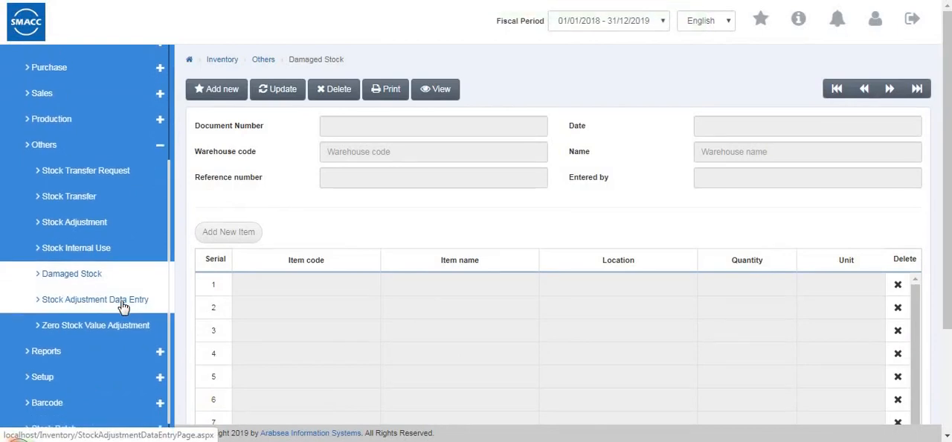
pyautogui.click(123, 305)
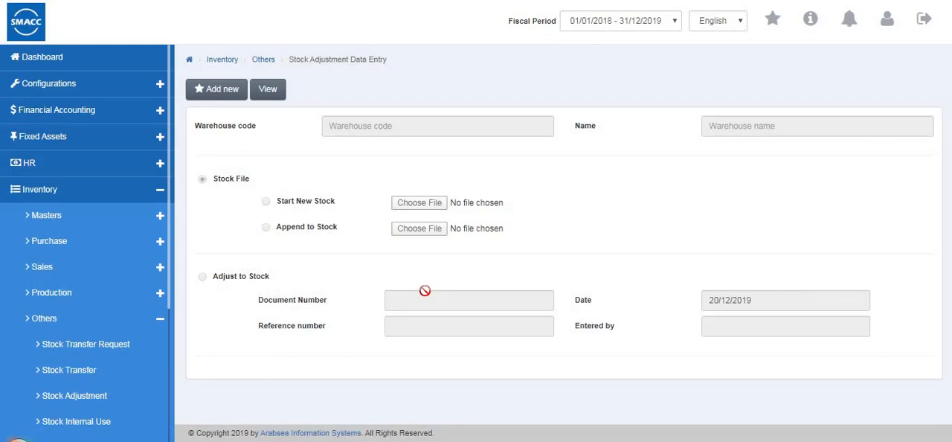
pyautogui.click(223, 89)
pyautogui.write('0001')
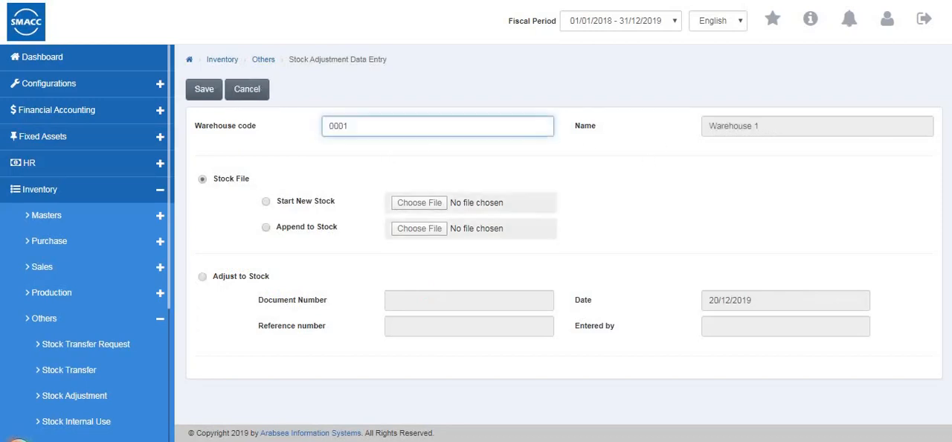
# - Try the Start New Stock and Append to Stock options, dismissing each file chooser without picking a file
pyautogui.click(266, 201)
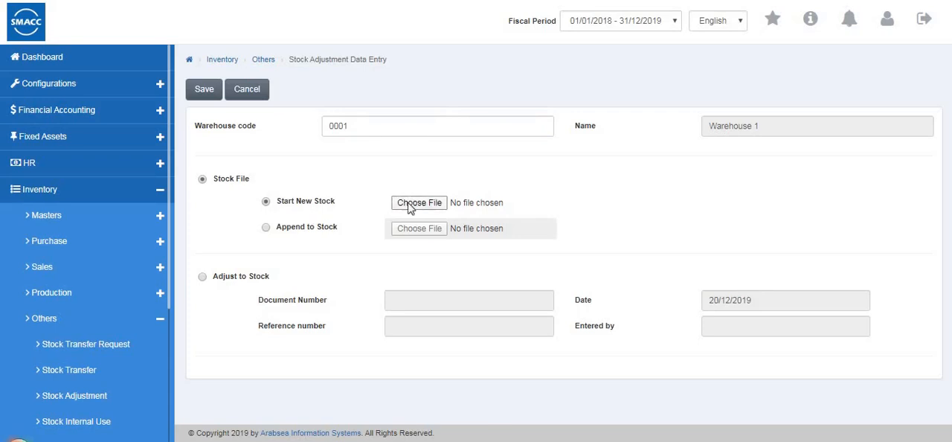
pyautogui.click(419, 208)
pyautogui.press('Escape')
pyautogui.click(266, 227)
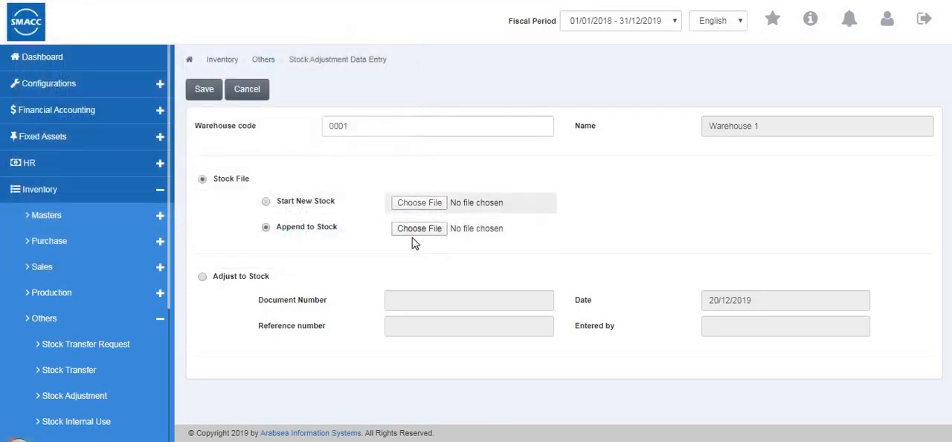
pyautogui.click(415, 231)
pyautogui.press('Escape')
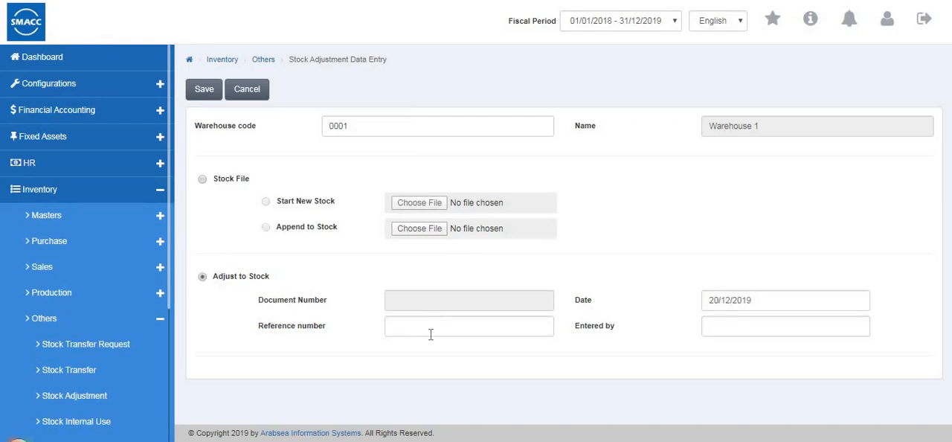
# - Look at the Adjust to Stock option's reference number and entered-by fields, and cancel the data entry
pyautogui.click(427, 334)
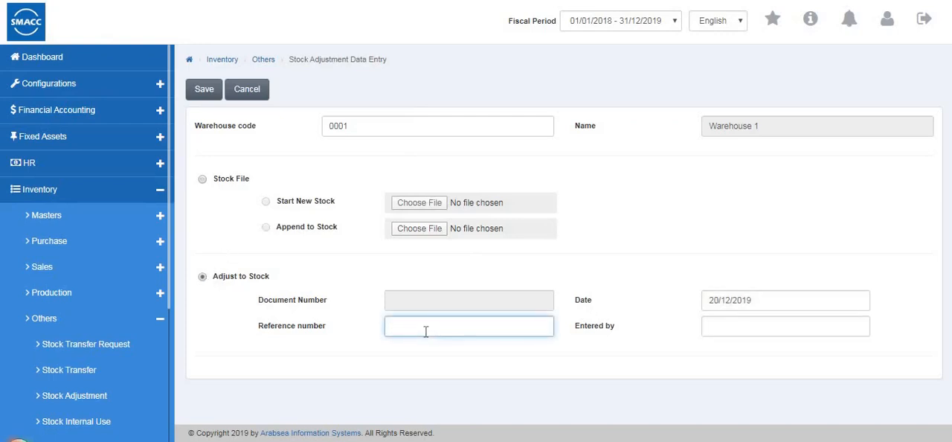
pyautogui.click(716, 328)
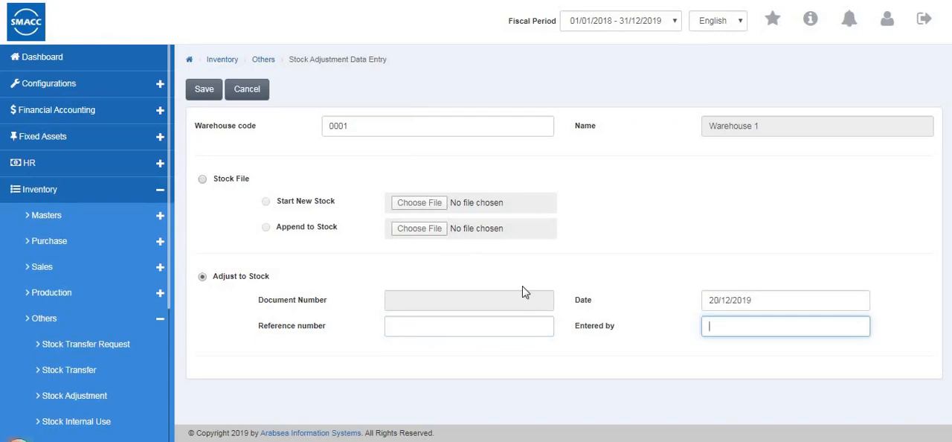
pyautogui.click(250, 90)
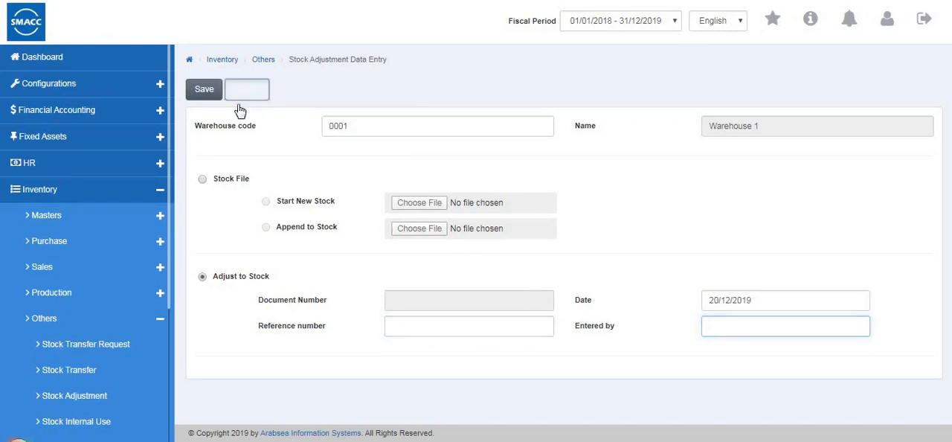
# - Open the Zero Stock Value Adjustment form and start a new document for Warehouse 1 (0001)
pyautogui.scroll(-2, 139, 249)
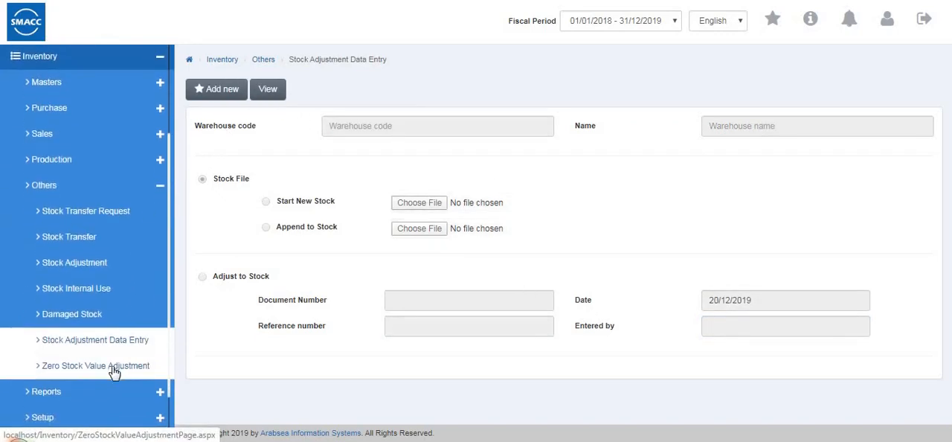
pyautogui.click(125, 366)
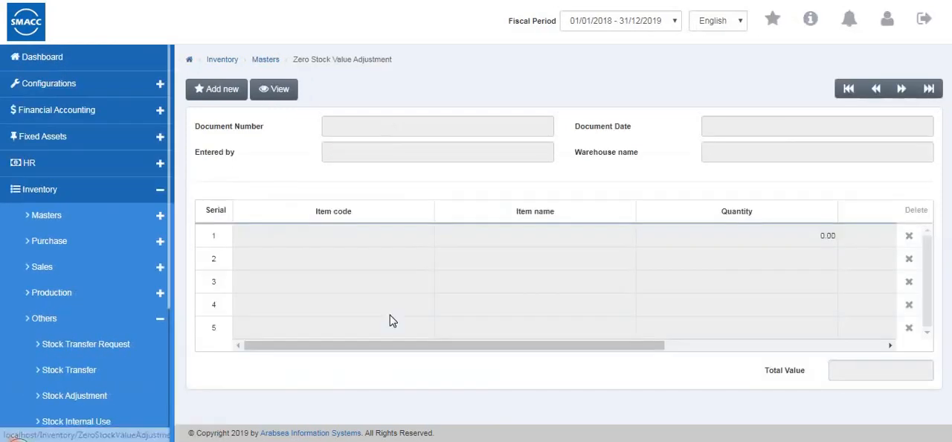
pyautogui.click(230, 96)
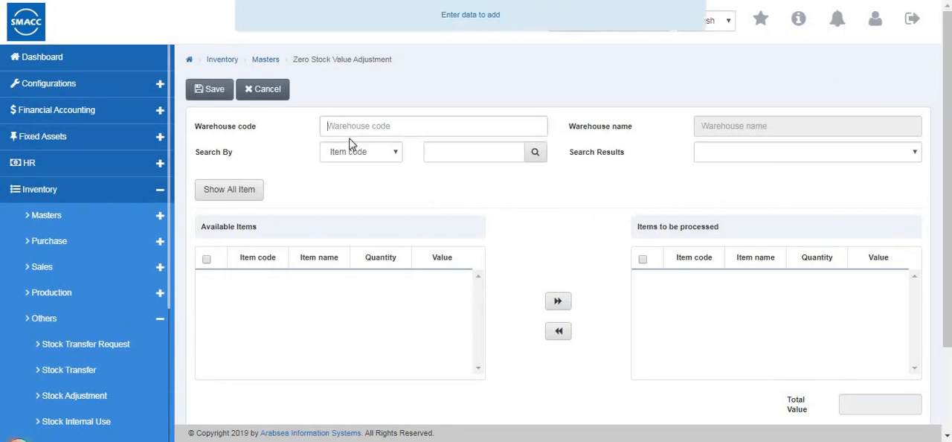
pyautogui.click(352, 159)
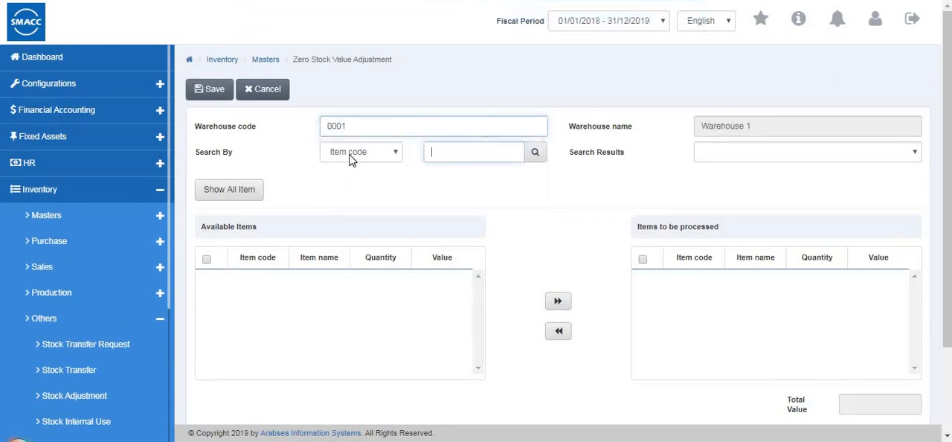
# - Search by item name for shirts, list all available items for Warehouse 1, and review the document fields below
pyautogui.click(357, 153)
pyautogui.click(386, 181)
pyautogui.click(446, 153)
pyautogui.click(444, 180)
pyautogui.click(230, 190)
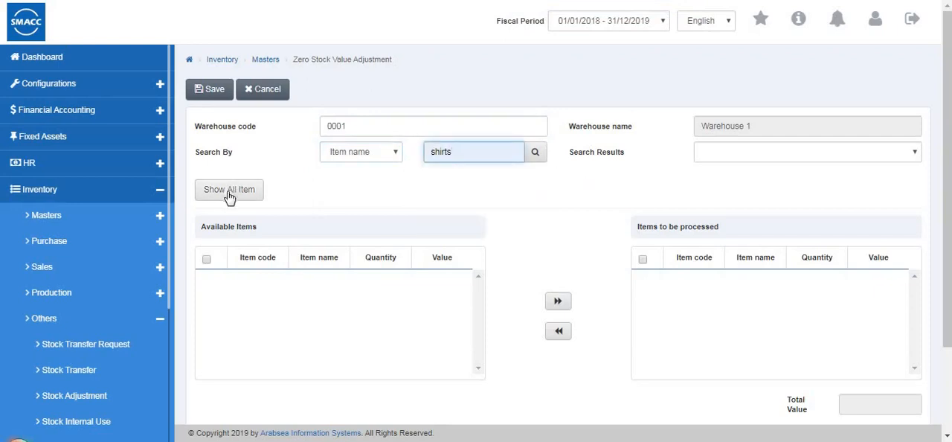
pyautogui.scroll(-2, 744, 134)
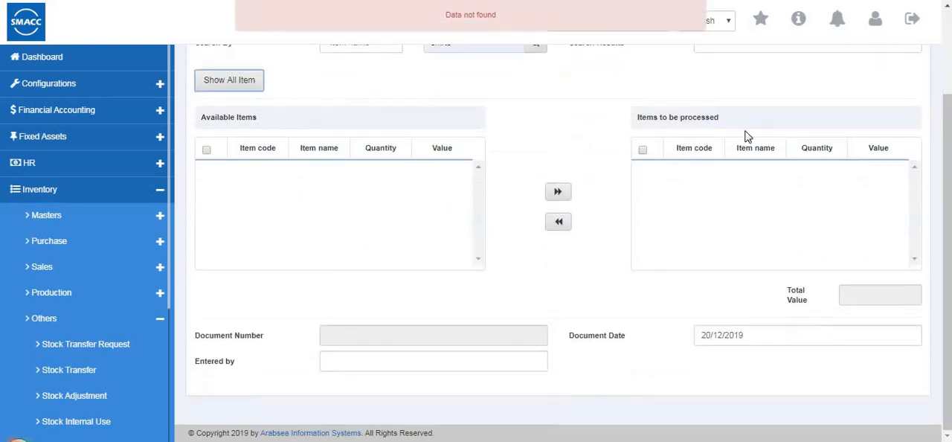
pyautogui.scroll(2, 401, 218)
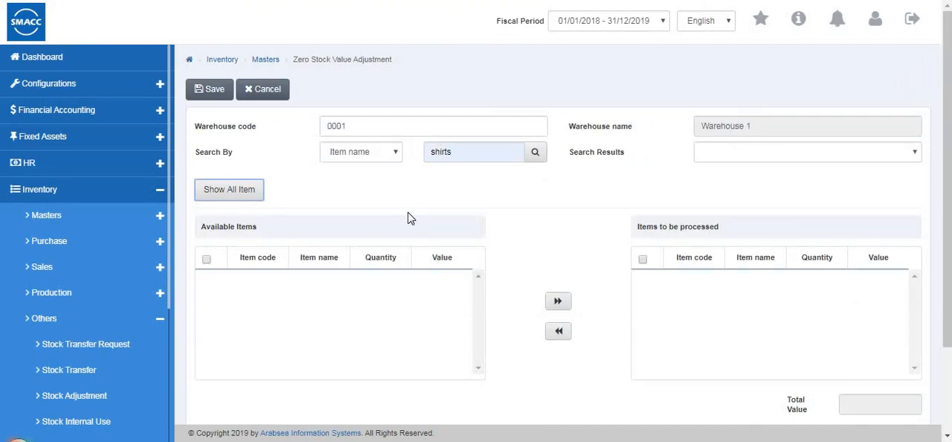
# - List all available items for Warehouse 2 (0002), check the remaining document fields, and cancel the zero stock value adjustment
pyautogui.click(207, 259)
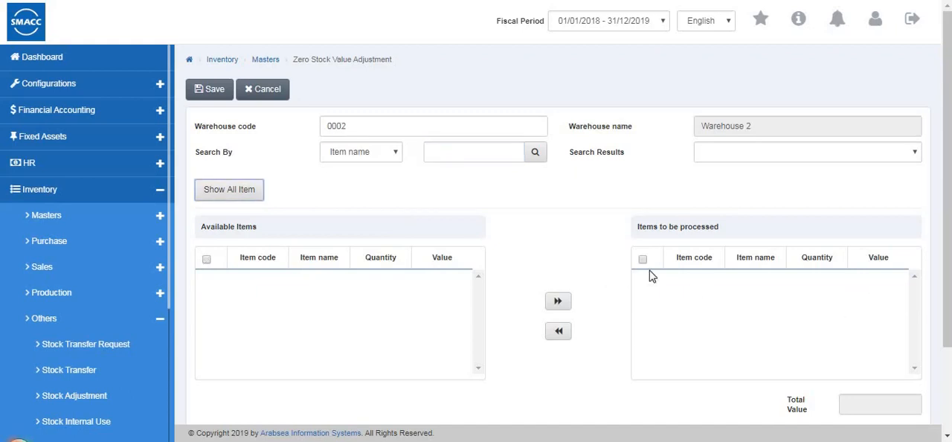
pyautogui.scroll(-3, 197, 202)
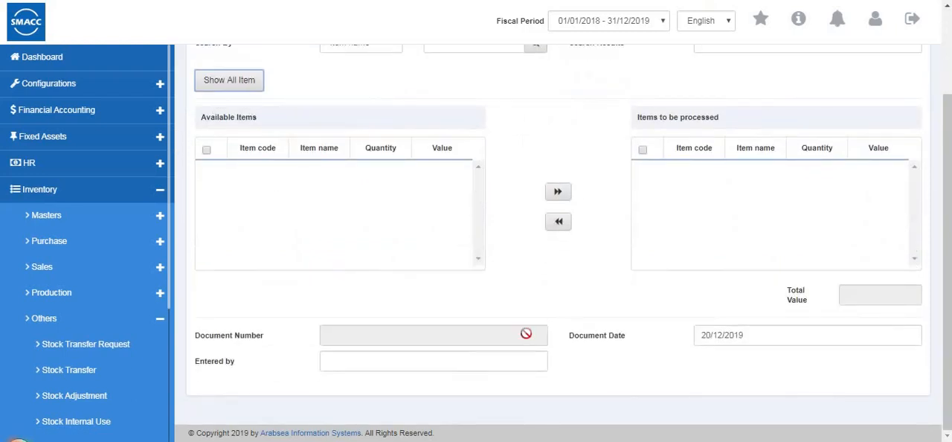
pyautogui.scroll(3, 525, 333)
pyautogui.click(253, 90)
# - Collapse the Others group and open the Price List report under the inventory reports
pyautogui.scroll(-2, 112, 200)
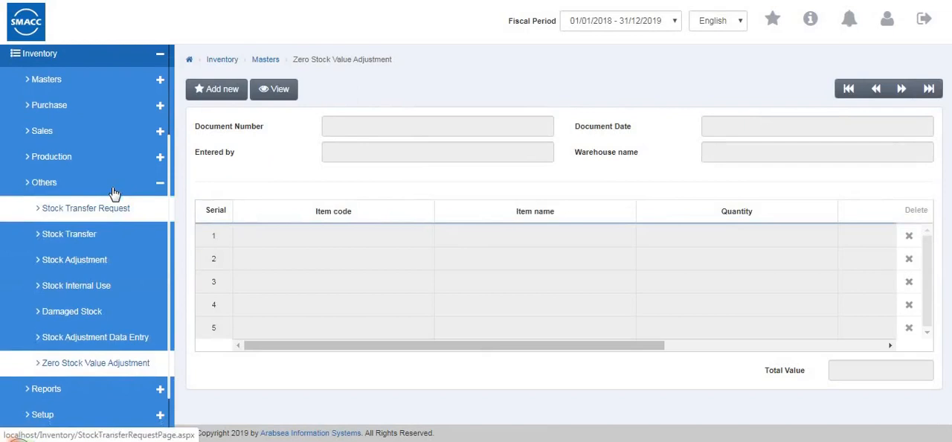
pyautogui.click(111, 186)
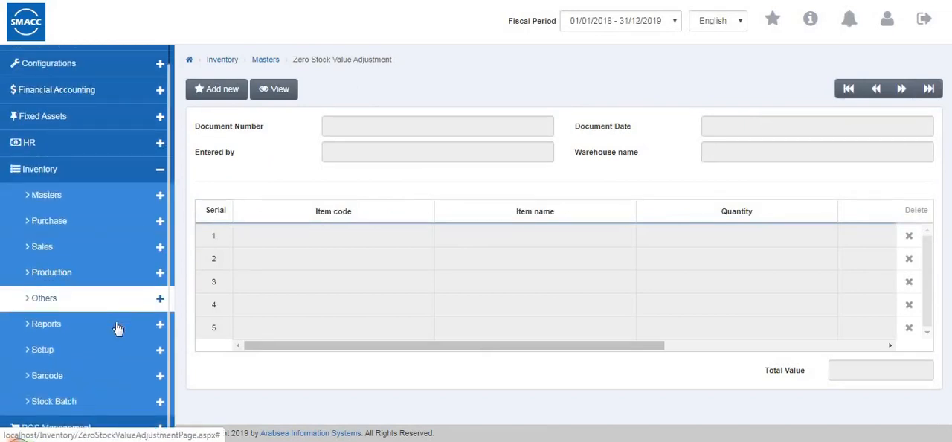
pyautogui.click(95, 343)
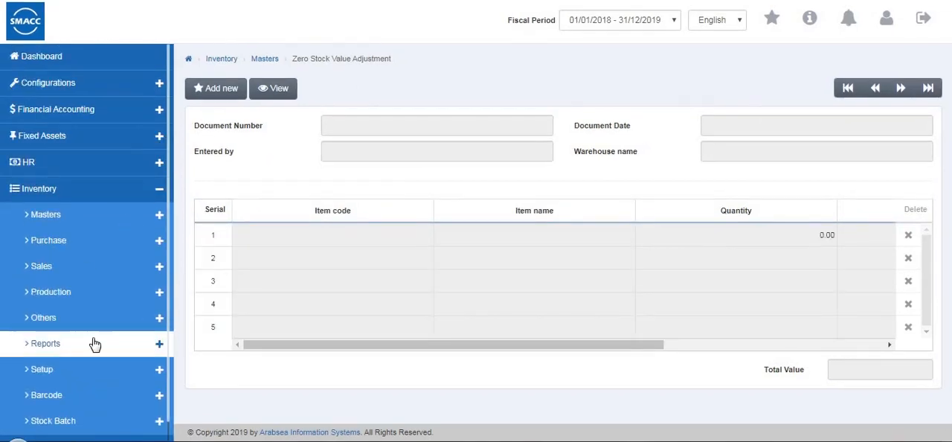
pyautogui.click(90, 354)
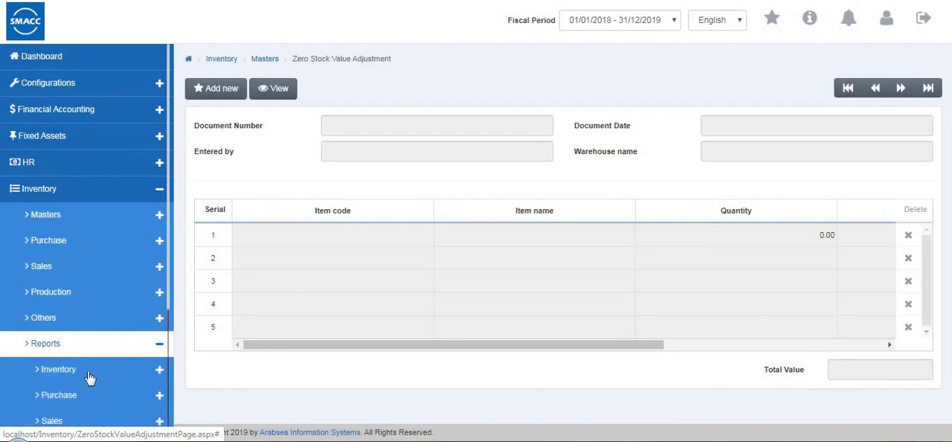
pyautogui.click(85, 372)
pyautogui.click(83, 399)
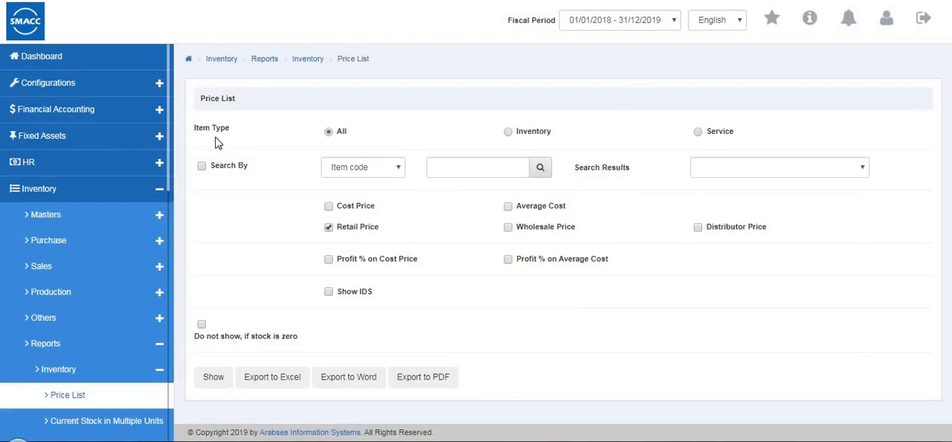
# - Set the price list's item type to Inventory, and try the Search By filter's options, leaving the filter off
pyautogui.click(509, 135)
pyautogui.click(699, 134)
pyautogui.click(507, 133)
pyautogui.click(203, 166)
pyautogui.click(361, 171)
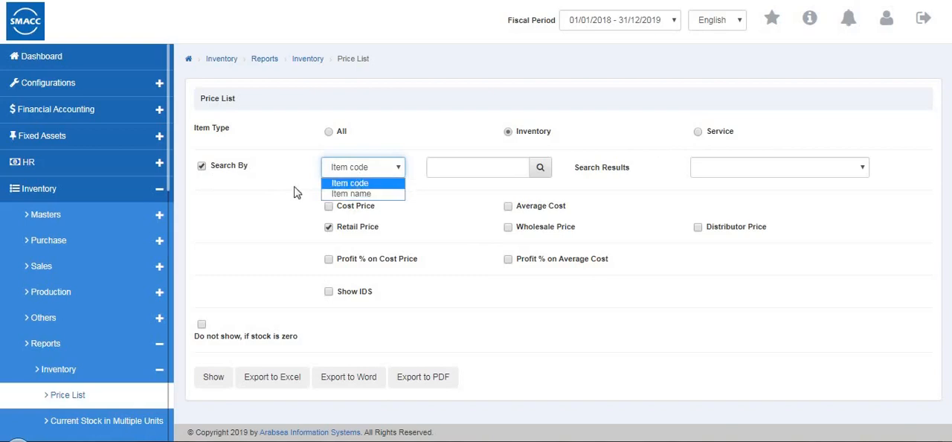
pyautogui.click(203, 167)
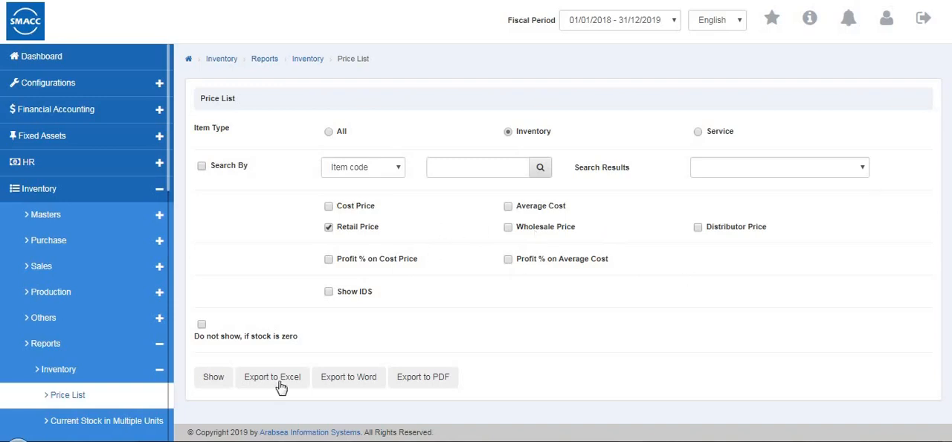
# - Show the price list for inventory items, review its retail prices, and return to the report form
pyautogui.click(214, 379)
pyautogui.scroll(-2, 624, 351)
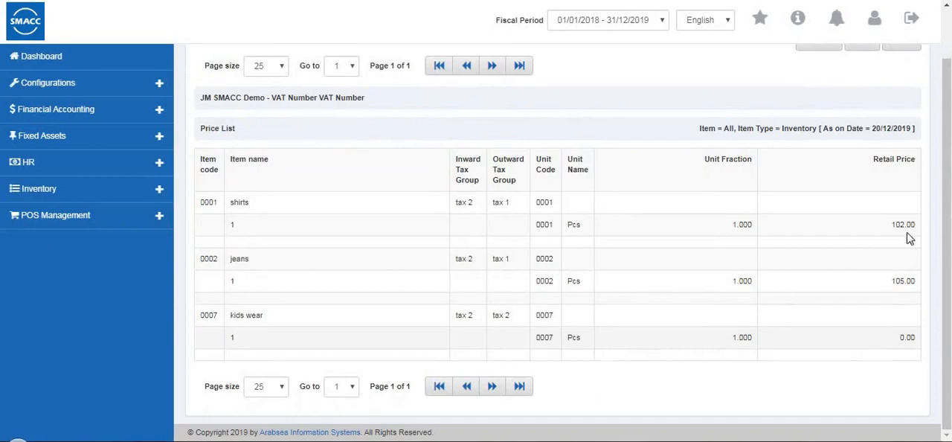
pyautogui.click(512, 387)
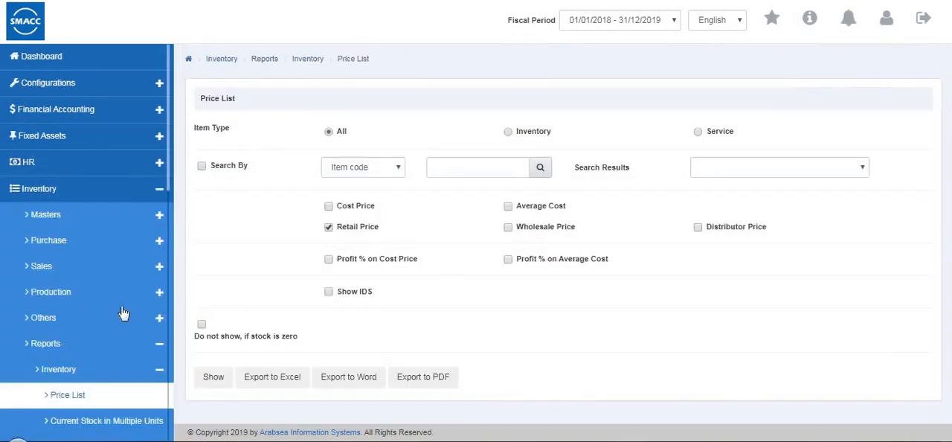
# - Open the Current Stock in Multiple Units report from the inventory reports
pyautogui.scroll(-3, 127, 266)
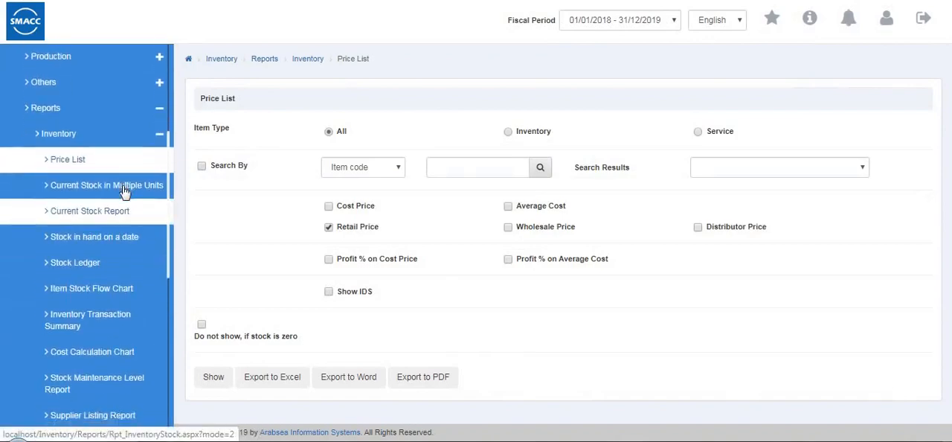
pyautogui.click(64, 187)
pyautogui.click(96, 398)
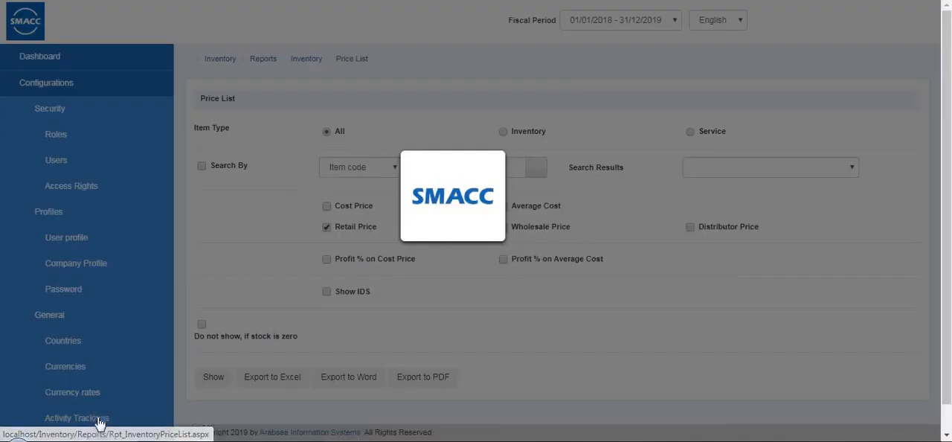
pyautogui.scroll(-2, 102, 361)
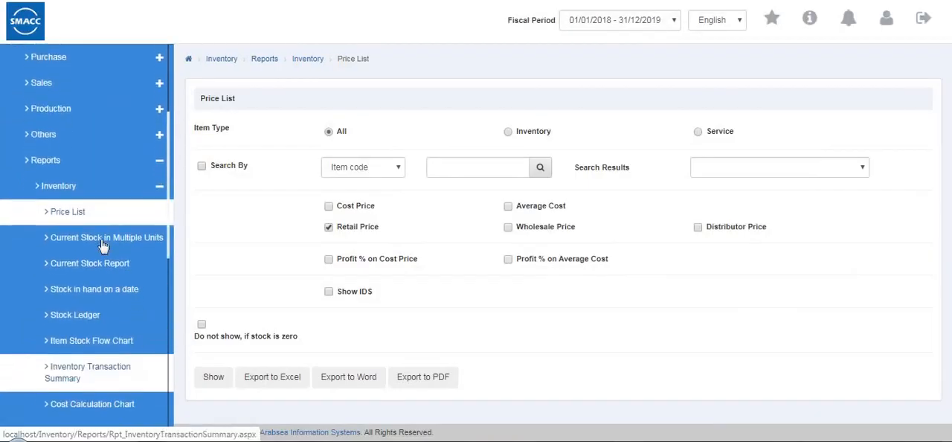
pyautogui.click(112, 239)
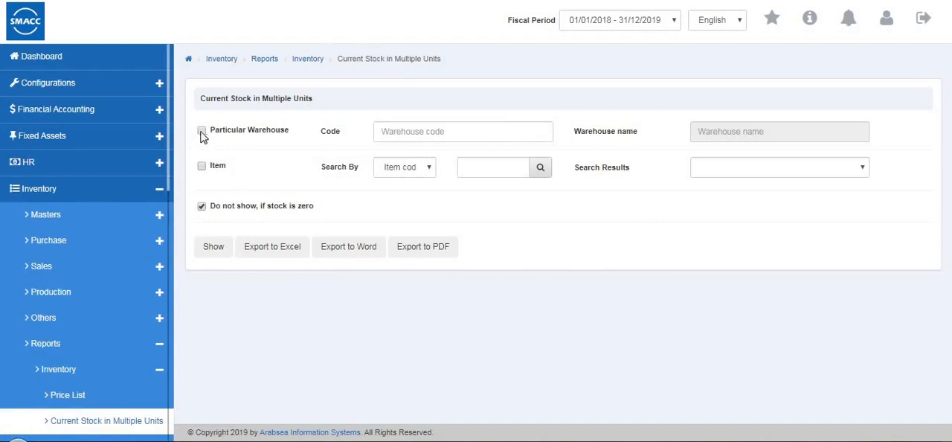
# - Show the Current Stock in Multiple Units report for Warehouse 1 (0001) and return to its filter form
pyautogui.click(402, 132)
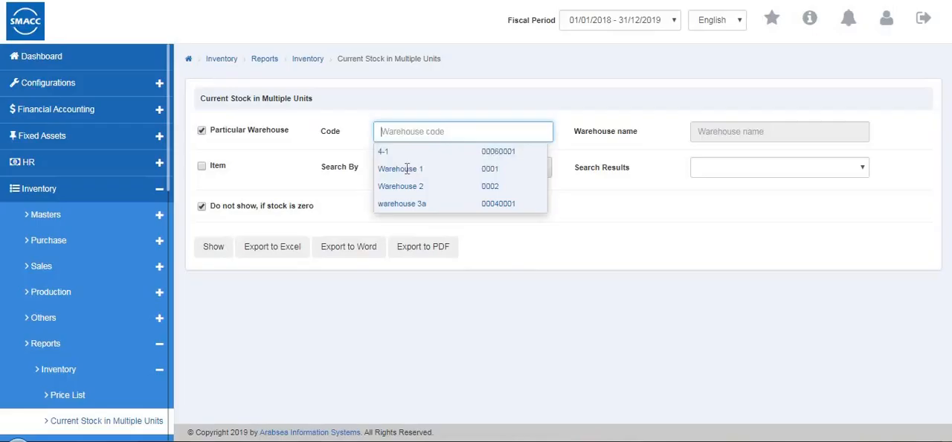
pyautogui.click(401, 170)
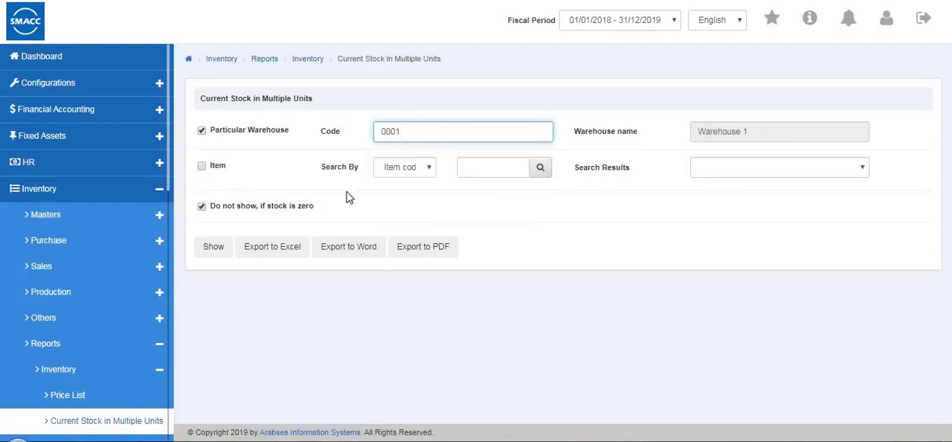
pyautogui.click(216, 248)
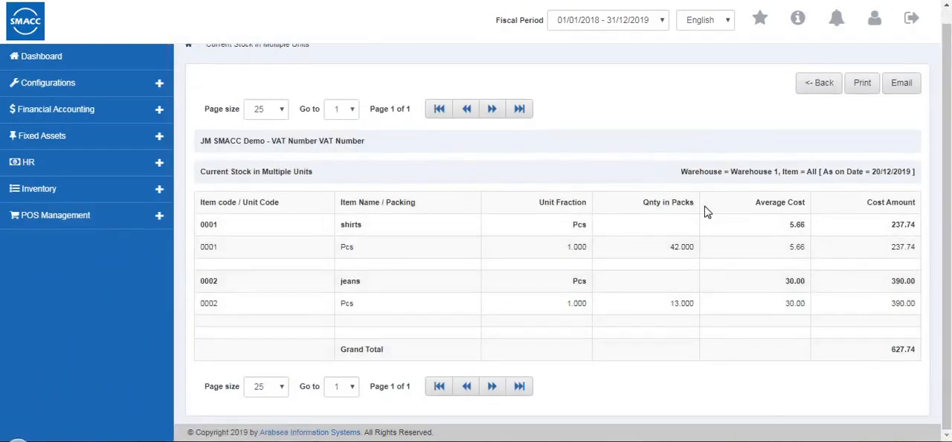
pyautogui.click(807, 87)
# - Open the Current Stock Report, show it for Warehouse 1 (0001) with warehouses summed up, and return to its filter form
pyautogui.scroll(-4, 50, 361)
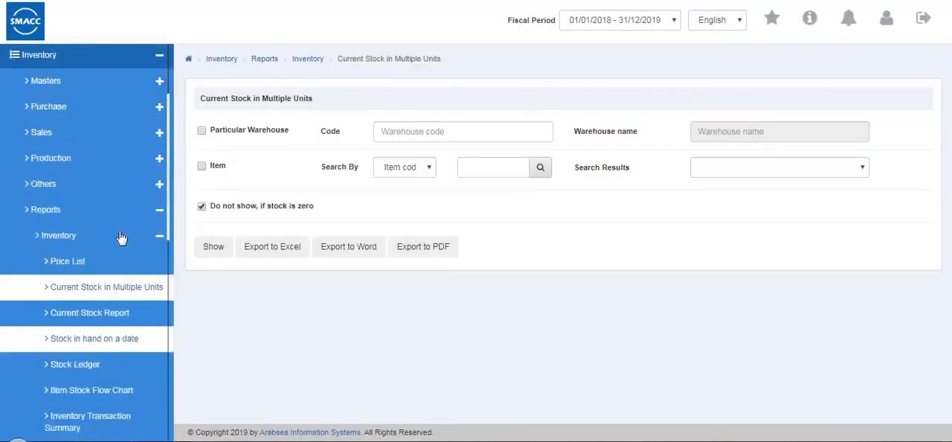
pyautogui.click(110, 298)
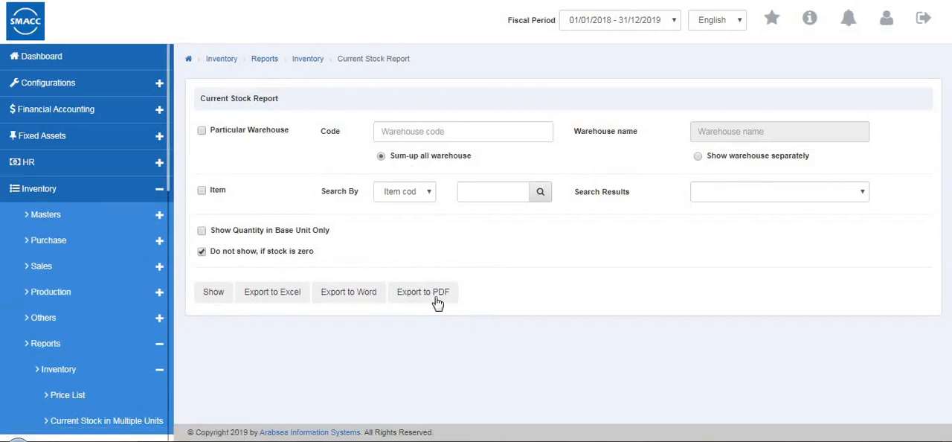
pyautogui.click(202, 131)
pyautogui.click(419, 129)
pyautogui.press('Down')
pyautogui.press('Down')
pyautogui.press('Down')
pyautogui.press('Return')
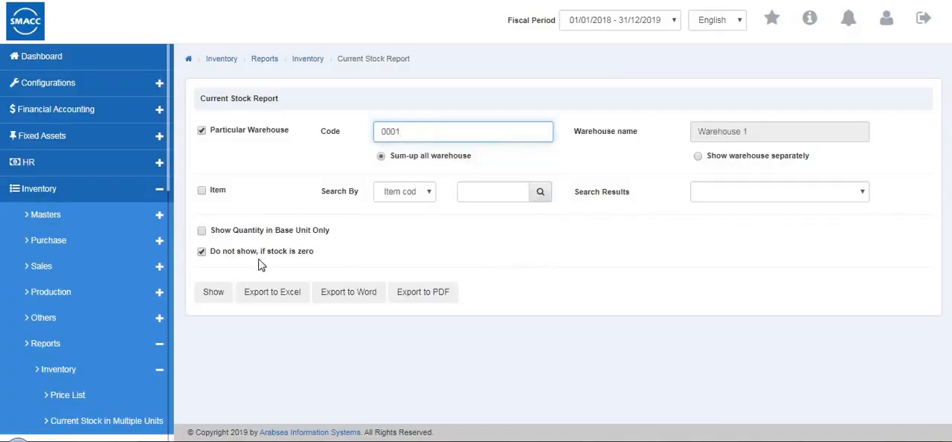
pyautogui.click(213, 297)
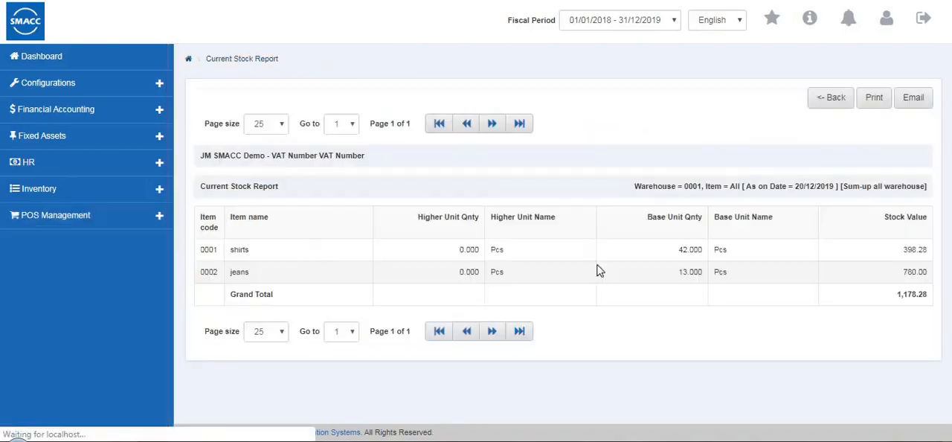
pyautogui.click(836, 102)
# - Open the Stock in hand on a date report and try the Particular Warehouse filter, leaving it off
pyautogui.scroll(-4, 64, 277)
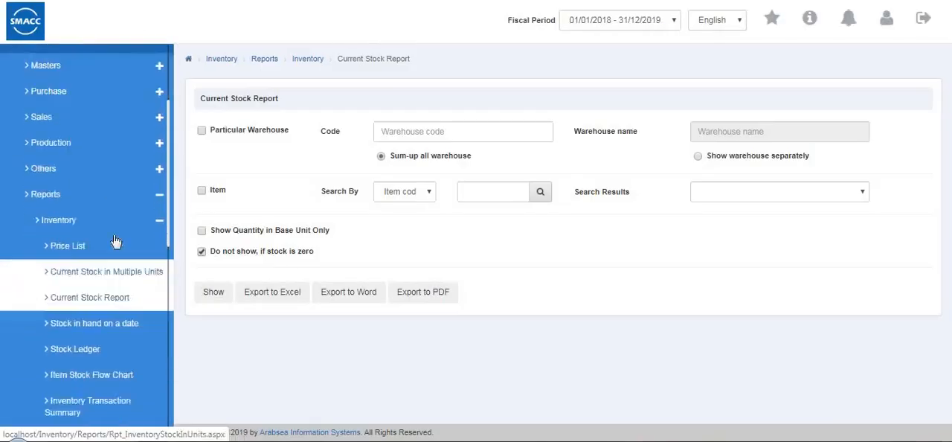
pyautogui.click(94, 202)
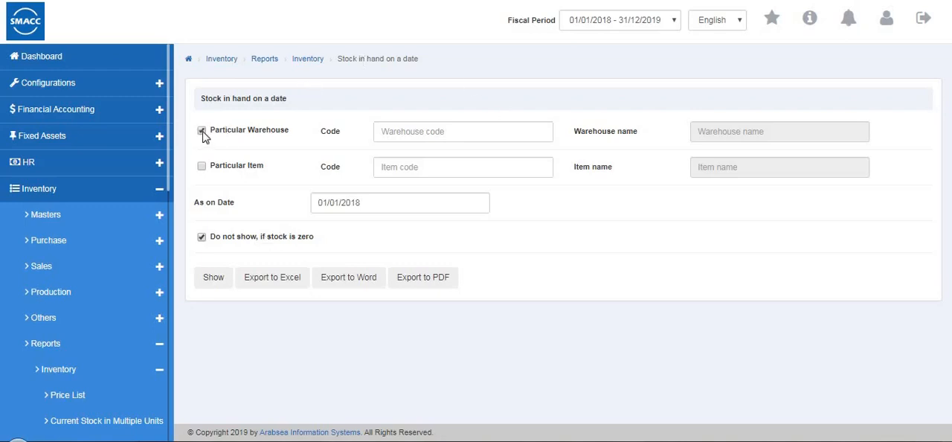
pyautogui.click(435, 134)
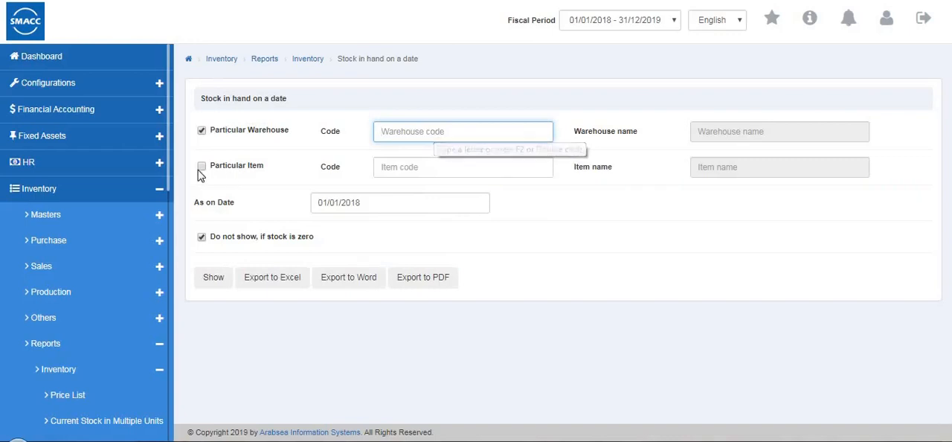
pyautogui.click(203, 133)
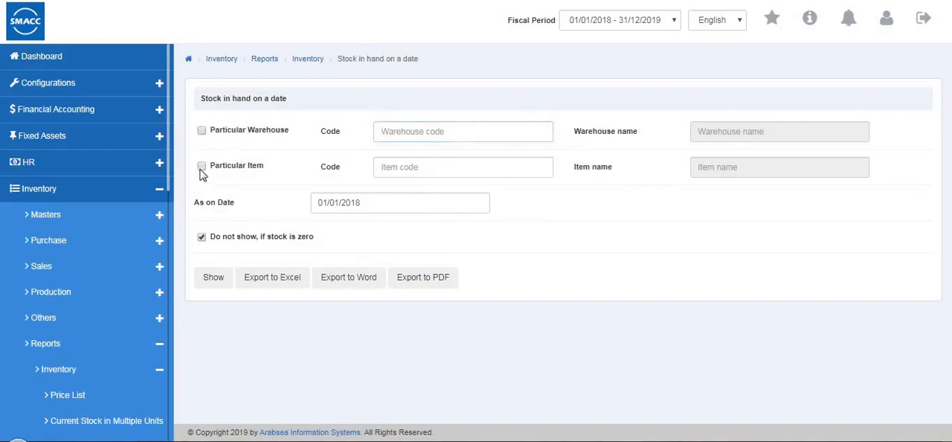
# - Limit the report to item 0001 (shirts) and show the stock in hand as on 01/01/2018
pyautogui.click(400, 167)
pyautogui.click(405, 189)
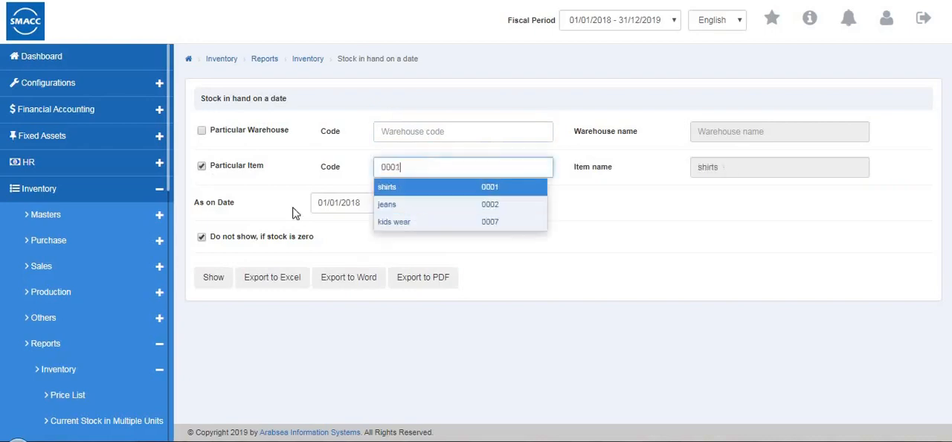
pyautogui.click(215, 277)
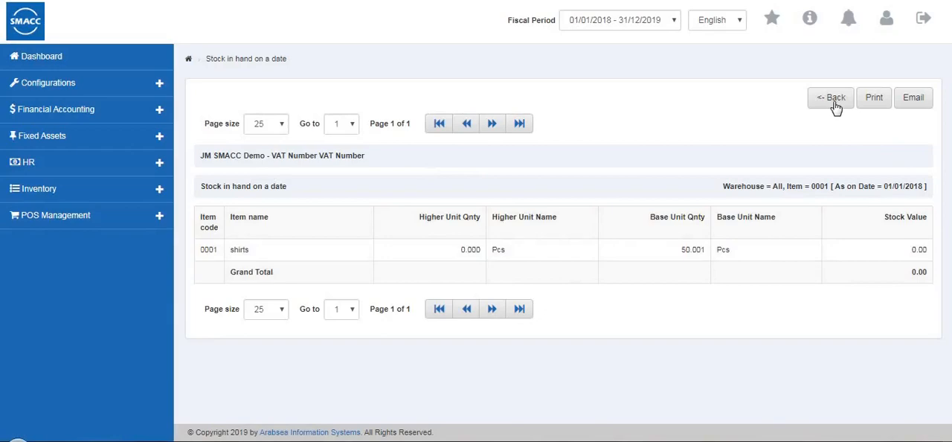
# - Return from the stock in hand report to its filter form and open the Stock Ledger report
pyautogui.click(836, 106)
pyautogui.scroll(-1, 159, 281)
pyautogui.scroll(-5, 159, 281)
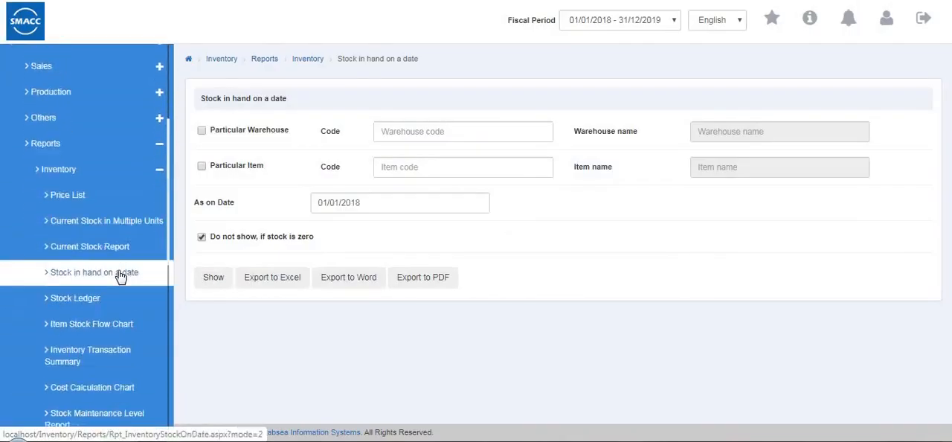
pyautogui.click(121, 273)
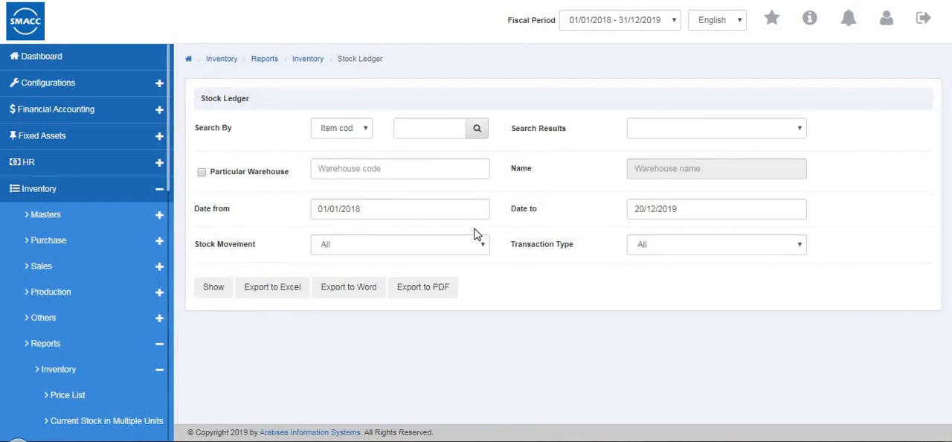
# - Examine the Stock Movement and Transaction Type options of the Stock Ledger, leaving both set to All
pyautogui.click(452, 245)
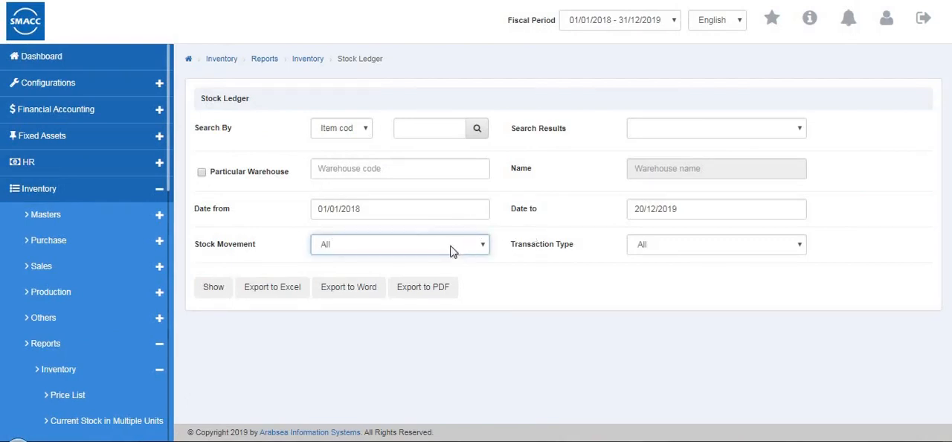
pyautogui.click(440, 247)
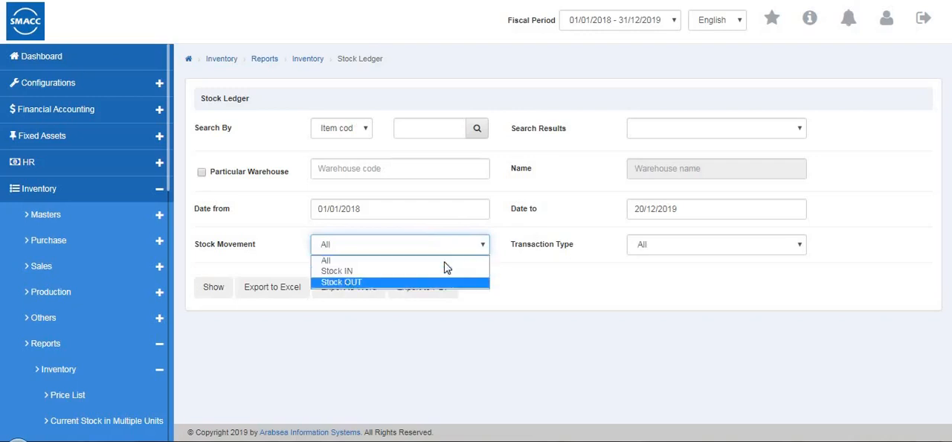
pyautogui.click(638, 261)
pyautogui.click(657, 255)
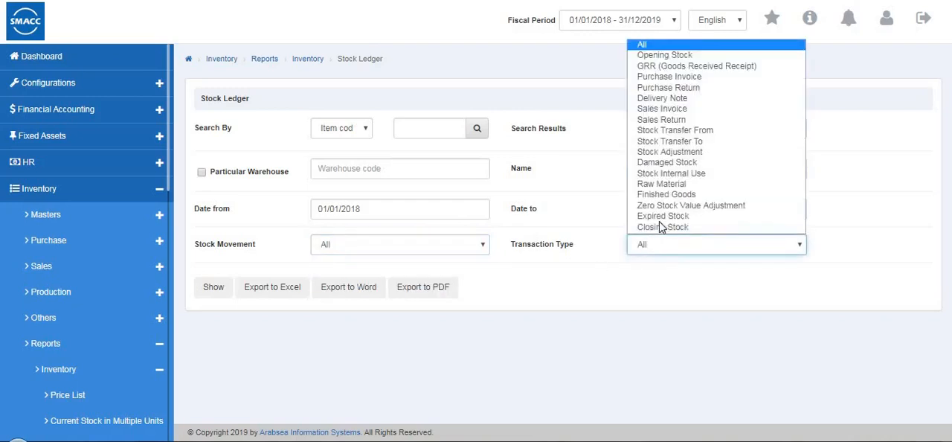
pyautogui.click(282, 273)
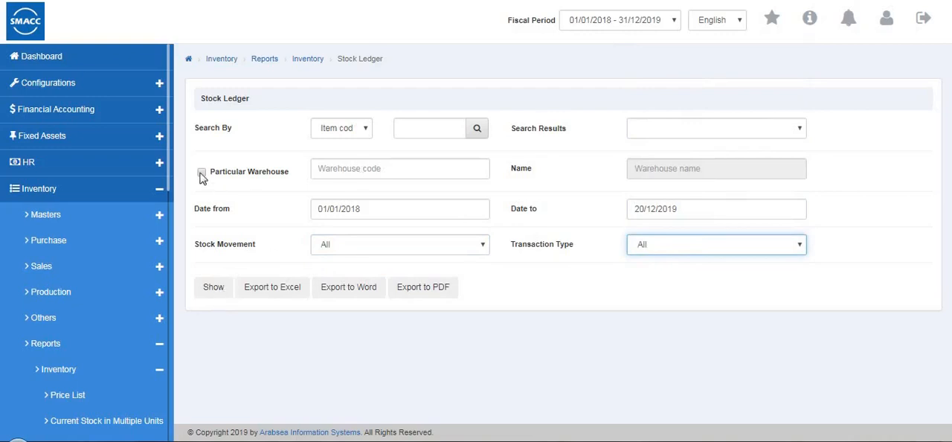
# - Turn on the Particular Warehouse filter of the Stock Ledger and choose a warehouse for it
pyautogui.click(327, 169)
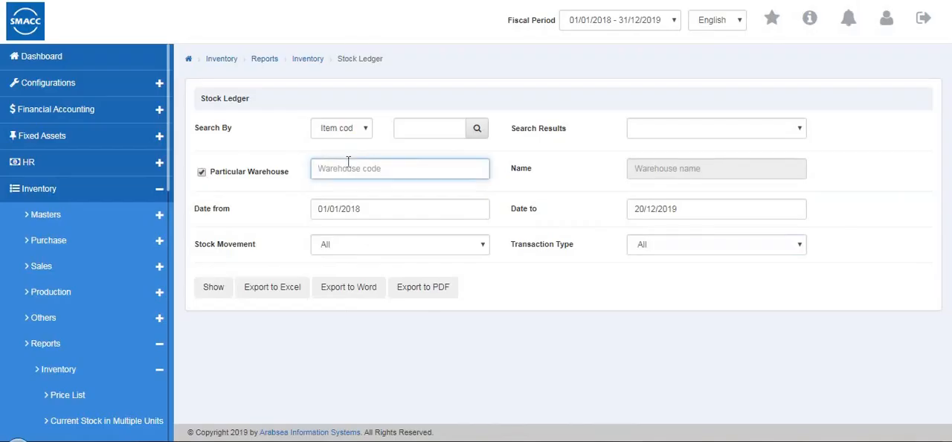
pyautogui.click(348, 170)
pyautogui.click(342, 206)
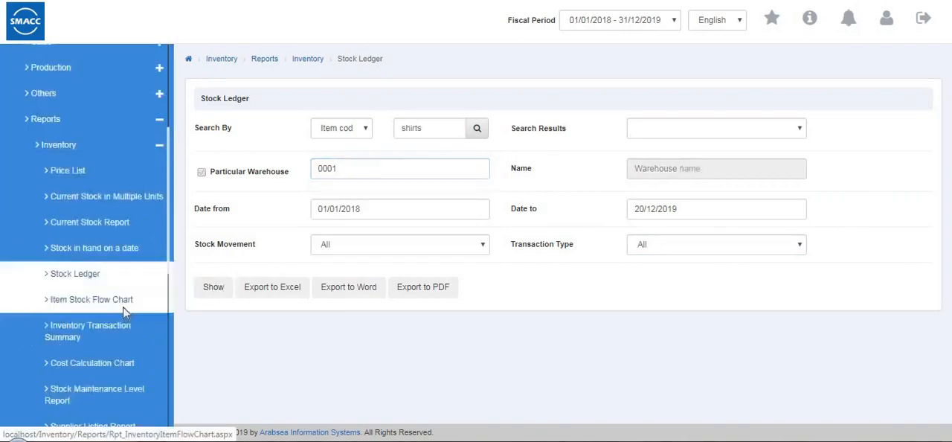
# - Open the Item Stock Flow Chart report and look at the criteria available for searching items
pyautogui.scroll(1, 125, 312)
pyautogui.click(86, 337)
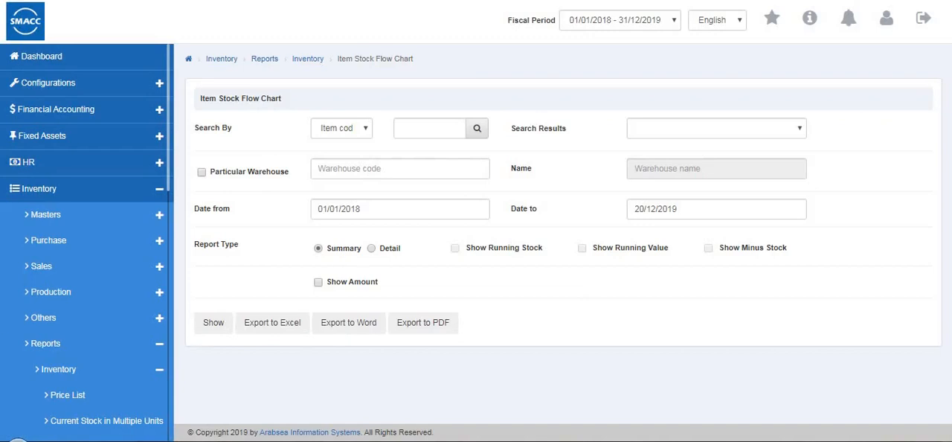
pyautogui.scroll(-3, 70, 344)
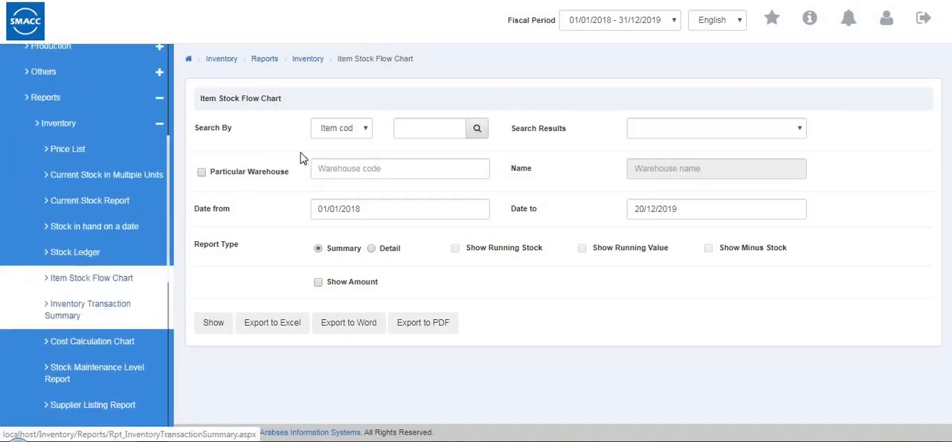
pyautogui.click(348, 128)
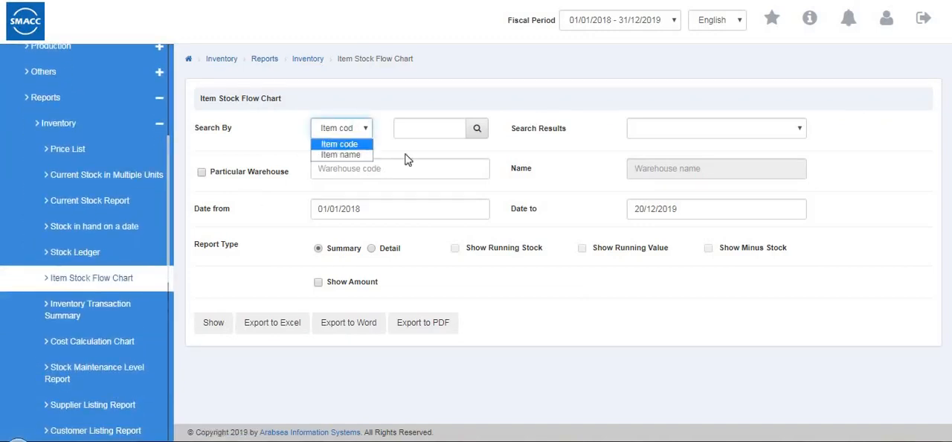
# - Limit the Item Stock Flow Chart to the particular warehouse 3a (00040001)
pyautogui.click(200, 175)
pyautogui.click(200, 174)
pyautogui.click(366, 167)
pyautogui.write('0001')
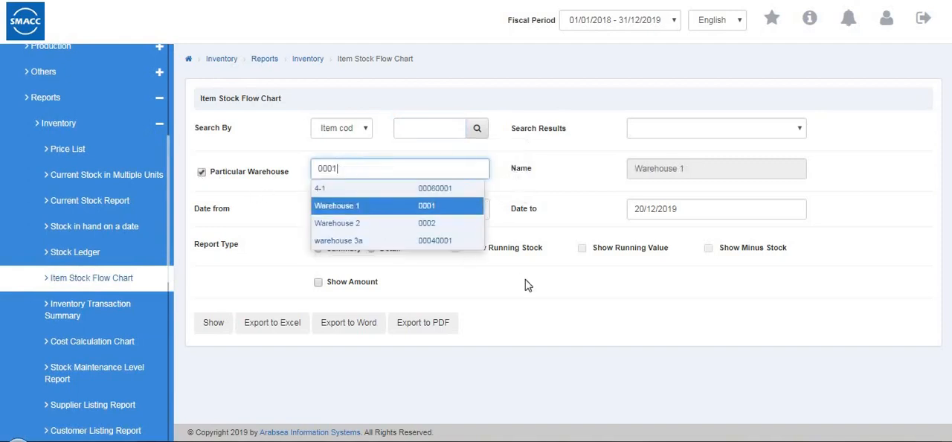
pyautogui.click(409, 241)
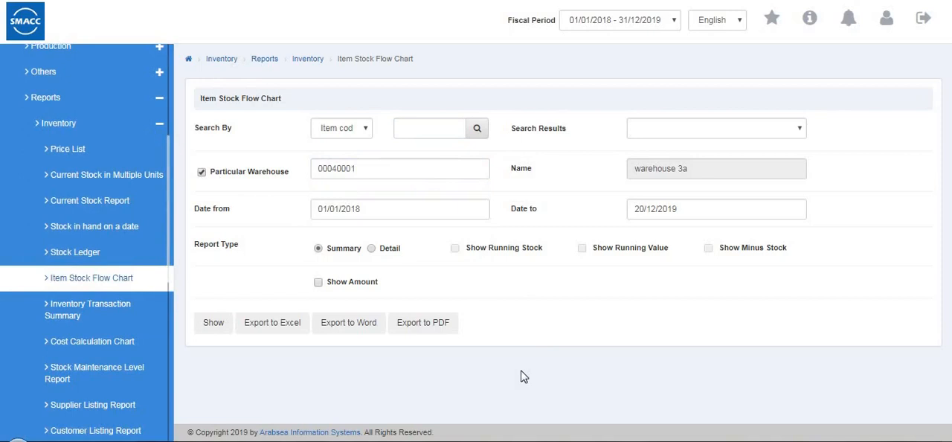
# - Open the Inventory Transaction Summary, show it for Warehouse 1 (0001) with closing stock quantities, and return to its filter form
pyautogui.click(97, 309)
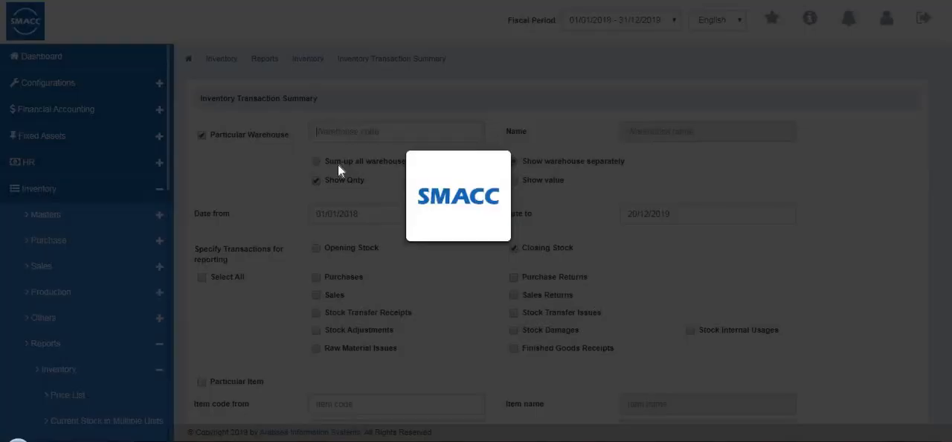
pyautogui.click(345, 135)
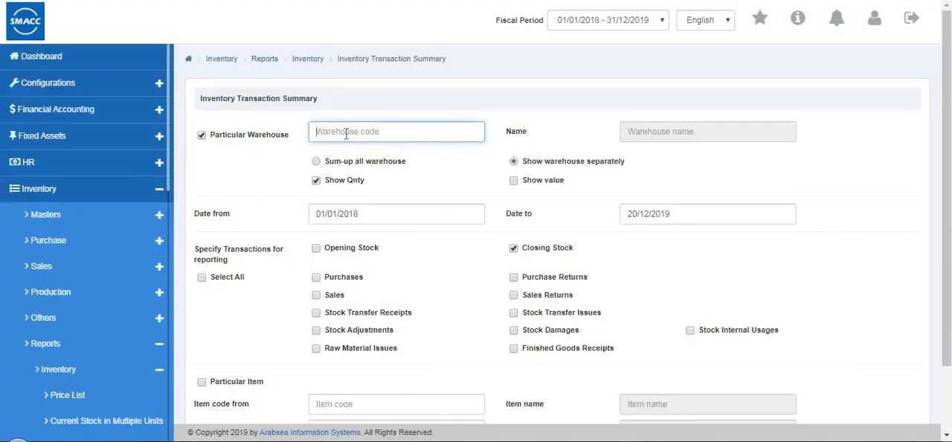
pyautogui.click(342, 168)
pyautogui.scroll(-1, 297, 313)
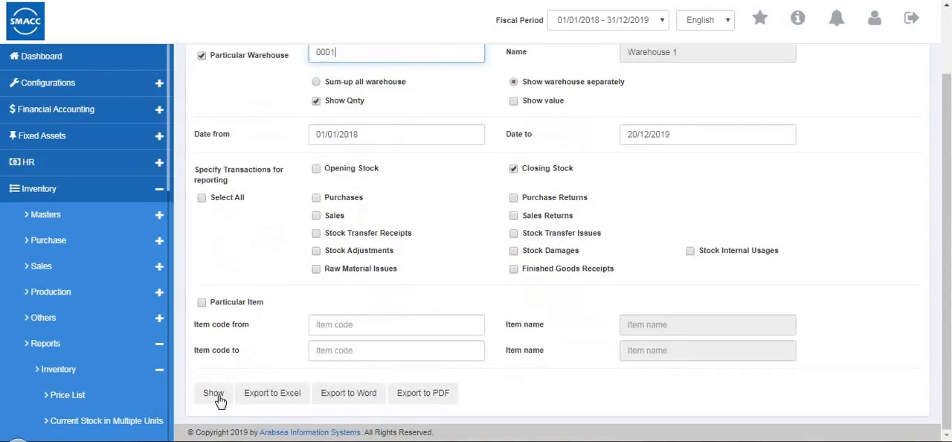
pyautogui.click(218, 399)
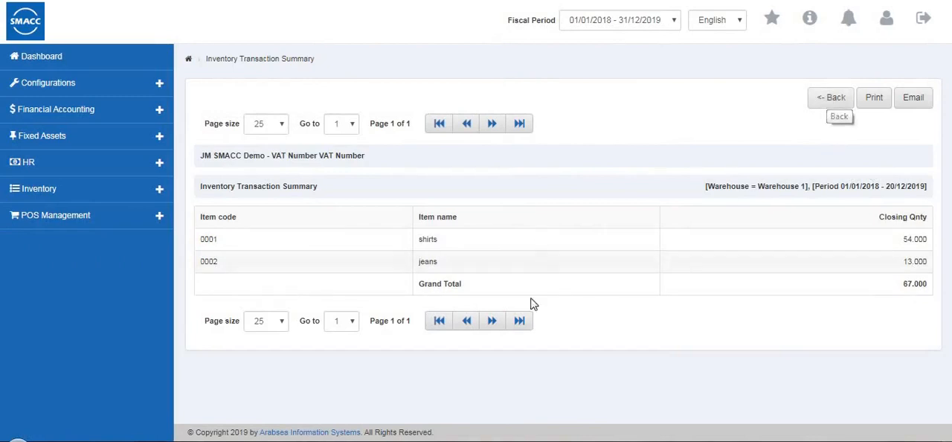
pyautogui.click(831, 102)
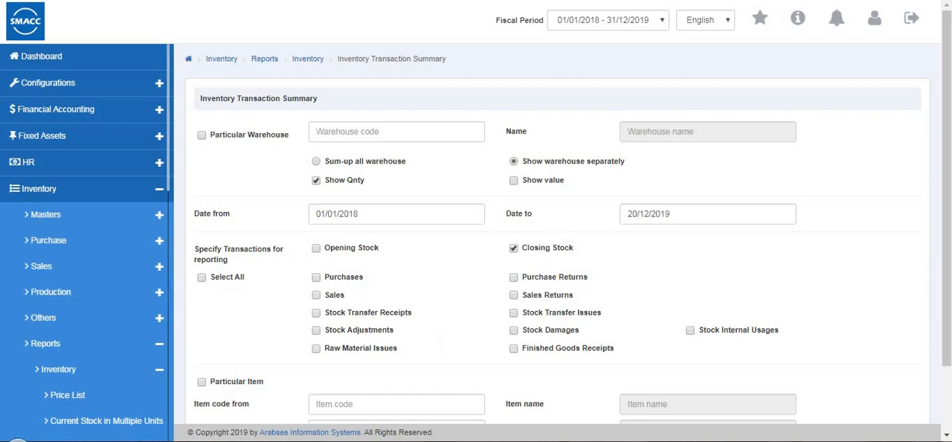
# - Run the Inventory Transaction Summary again for Warehouse 1 (0001) with only closing stock quantities, and return to the filter form
pyautogui.scroll(-1, 408, 324)
pyautogui.scroll(1, 303, 334)
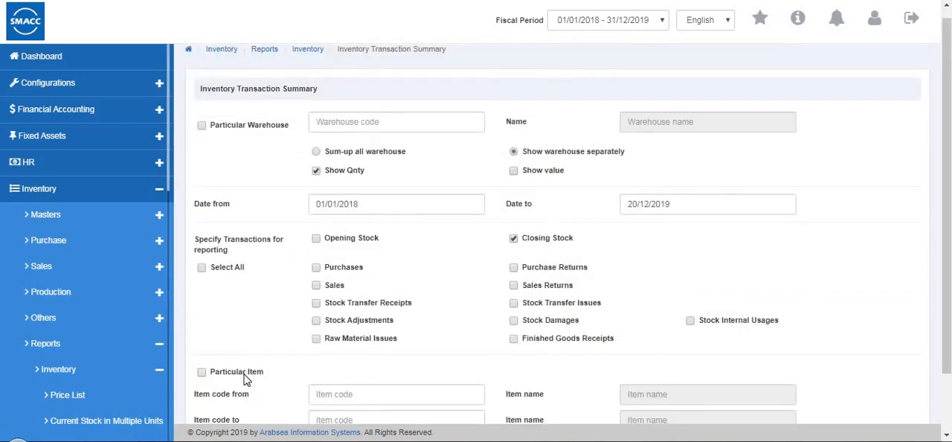
pyautogui.scroll(-1, 246, 379)
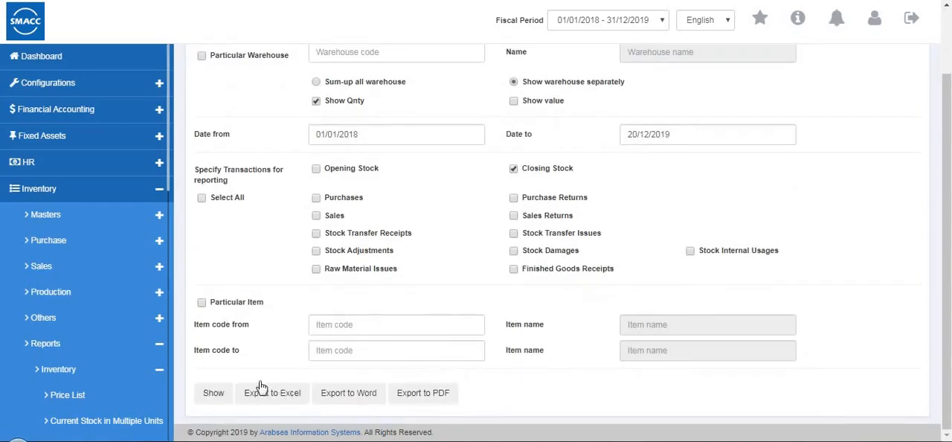
pyautogui.scroll(1, 462, 316)
pyautogui.scroll(-1, 457, 316)
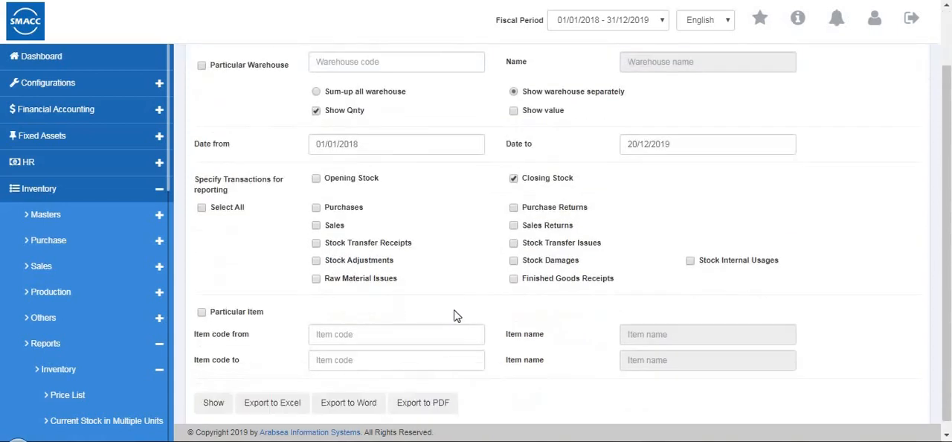
pyautogui.scroll(1, 264, 165)
pyautogui.click(337, 136)
pyautogui.click(354, 182)
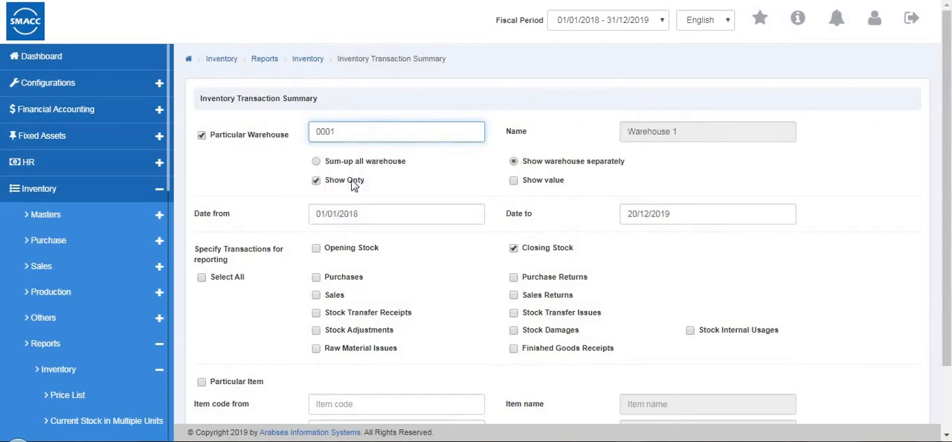
pyautogui.scroll(-1, 354, 186)
pyautogui.click(215, 394)
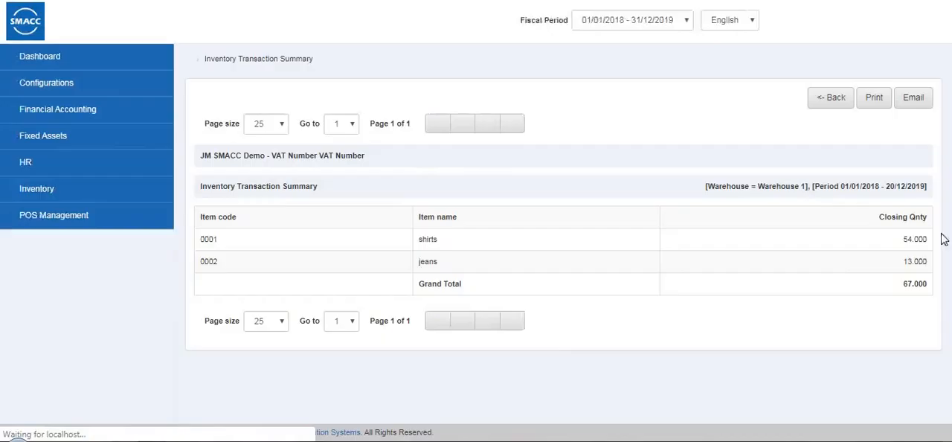
pyautogui.click(833, 99)
# - Open the Cost Calculation Chart report and check its Search By options for finding items
pyautogui.scroll(-3, 111, 297)
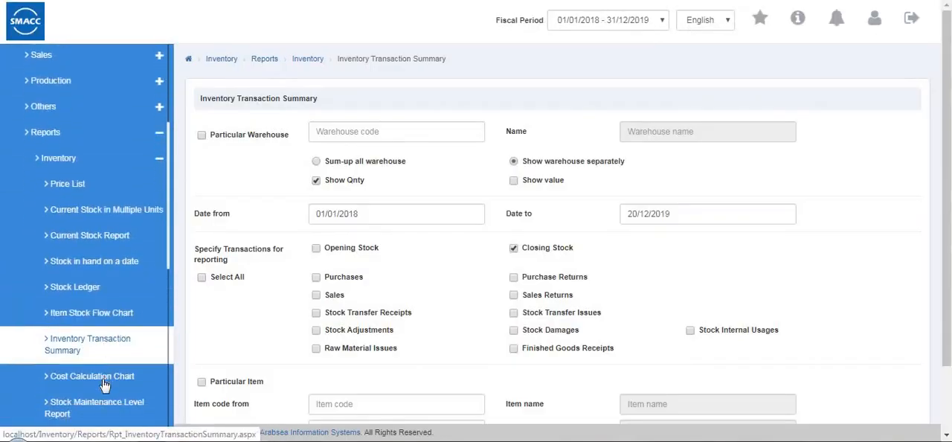
pyautogui.click(93, 374)
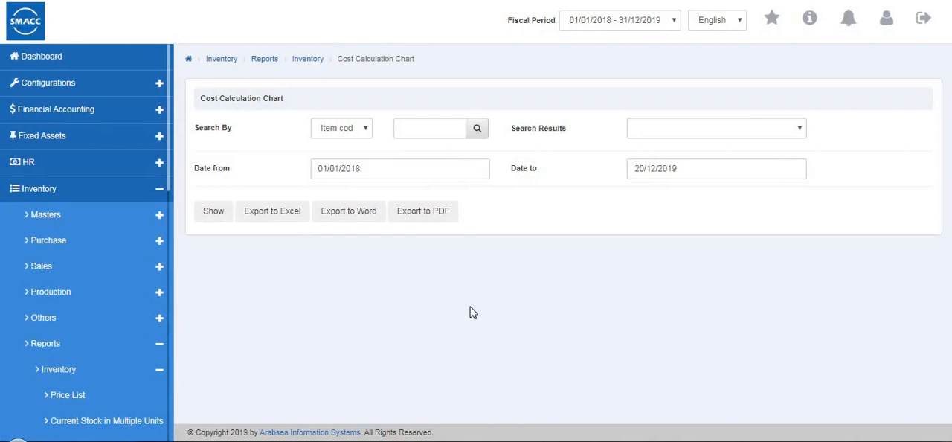
pyautogui.click(344, 135)
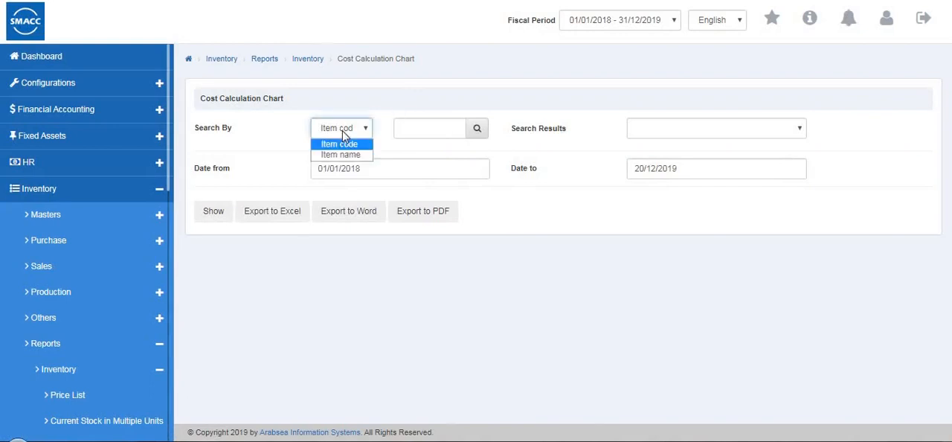
pyautogui.press('Down')
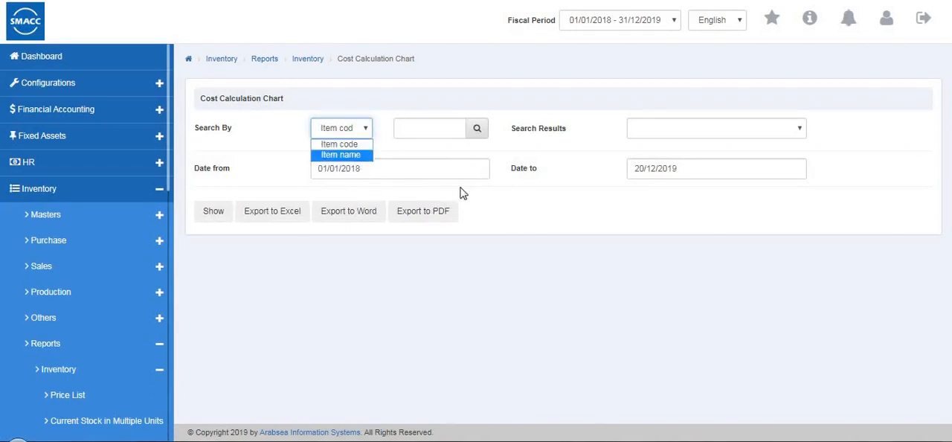
pyautogui.click(557, 178)
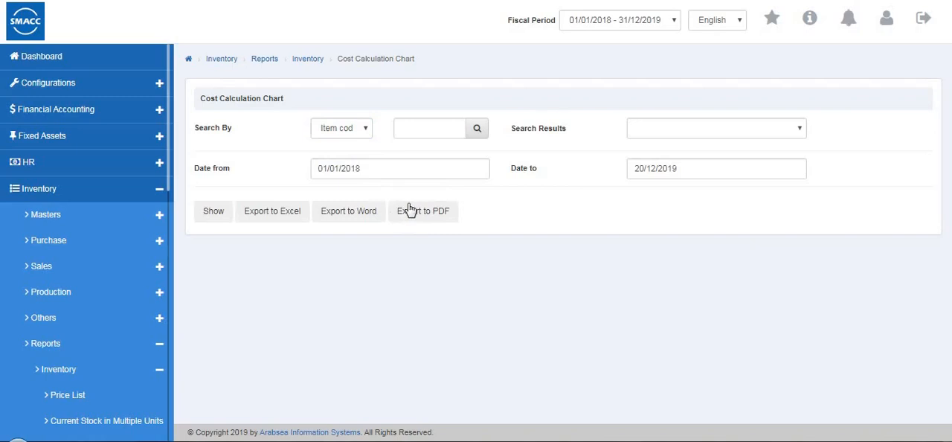
# - Open the Stock Maintenance Level Report, show it for Warehouse 1 (0001) without an item filter, and return to its filter form
pyautogui.scroll(-5, 45, 312)
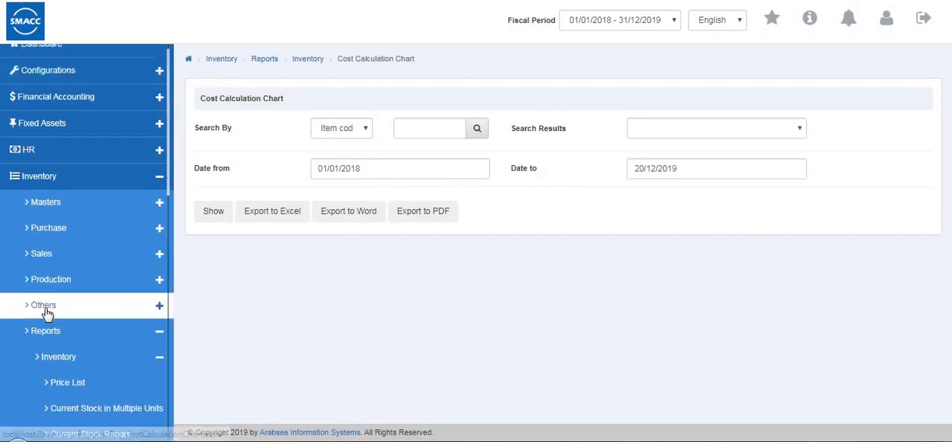
pyautogui.click(105, 235)
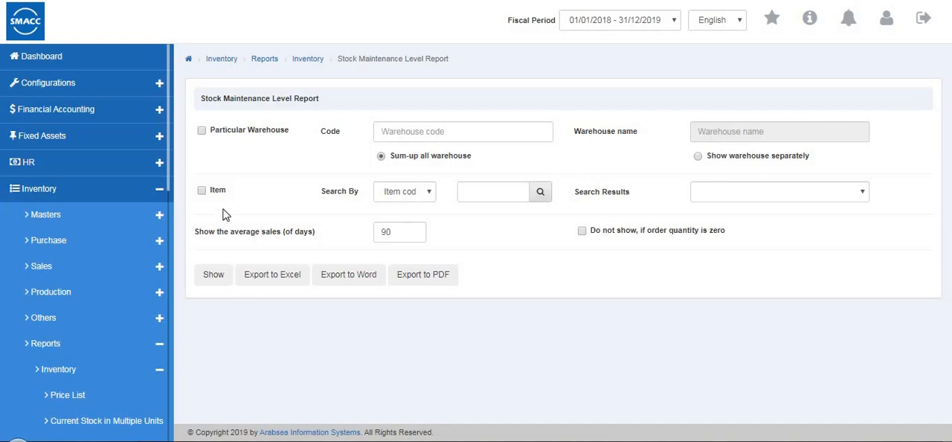
pyautogui.click(201, 190)
pyautogui.click(202, 130)
pyautogui.click(385, 132)
pyautogui.write('0001')
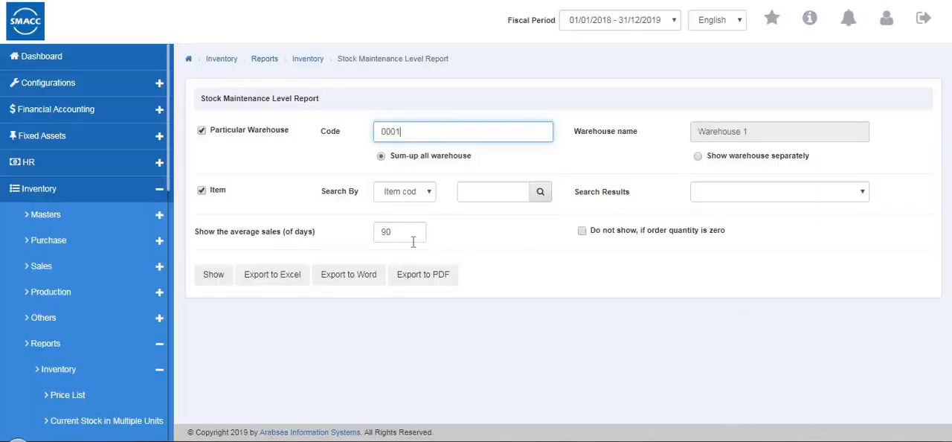
pyautogui.click(202, 190)
pyautogui.click(209, 277)
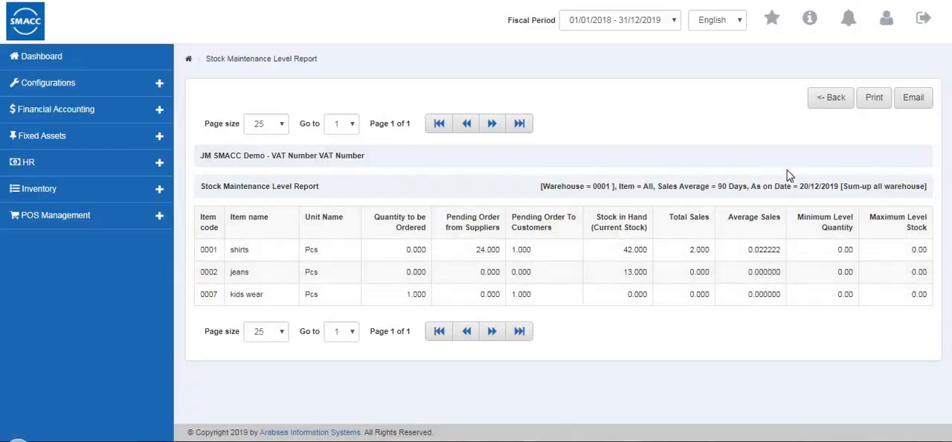
pyautogui.click(828, 102)
# - Open the Supplier Listing Report, show it for supplier code 5 without credit filters, and return to its filter form
pyautogui.scroll(-6, 109, 324)
pyautogui.click(115, 224)
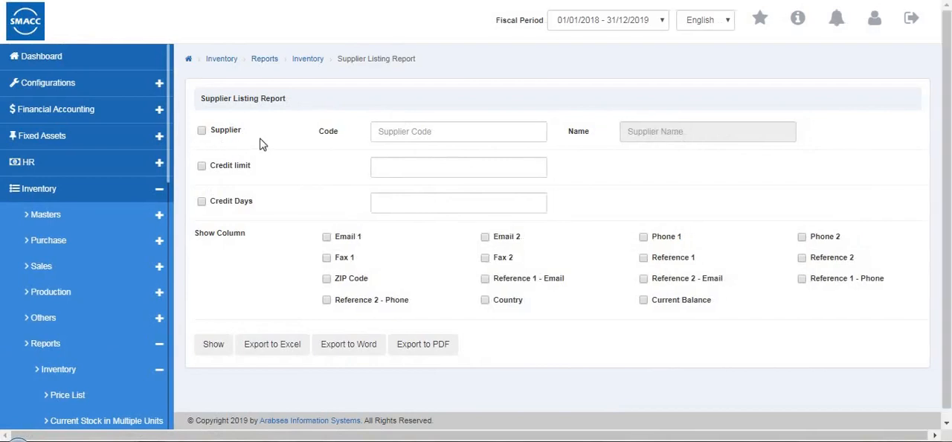
pyautogui.click(201, 131)
pyautogui.click(391, 131)
pyautogui.write('5')
pyautogui.click(395, 169)
pyautogui.click(203, 166)
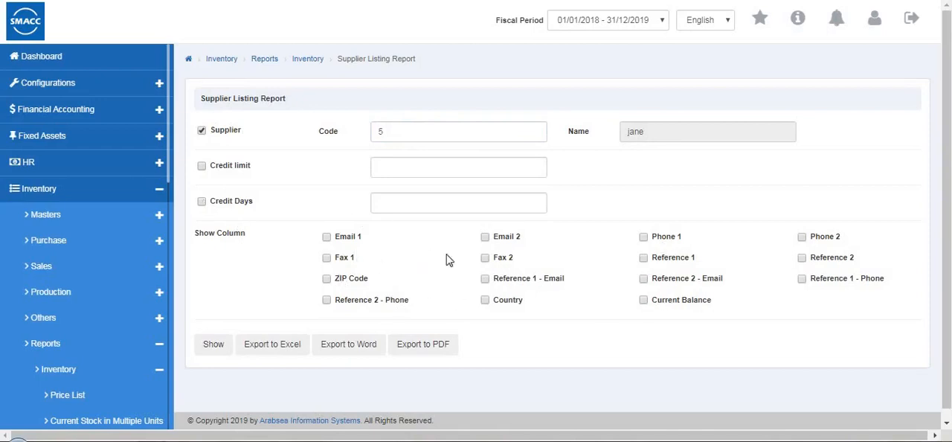
pyautogui.click(214, 346)
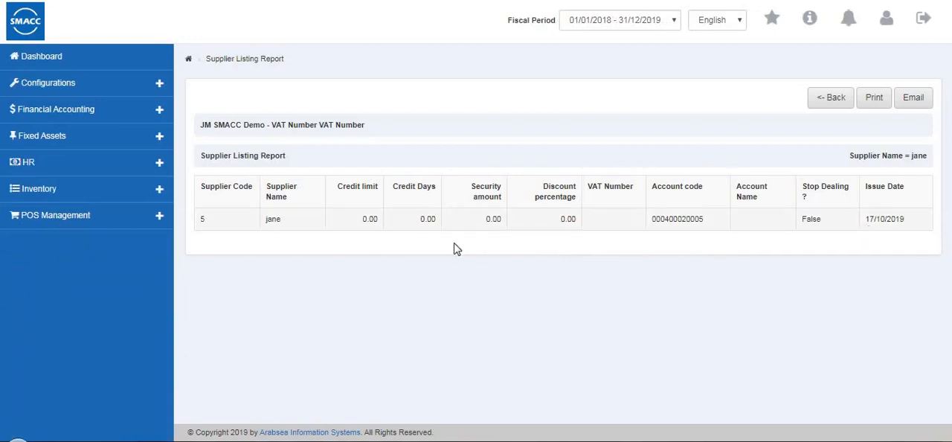
pyautogui.click(824, 109)
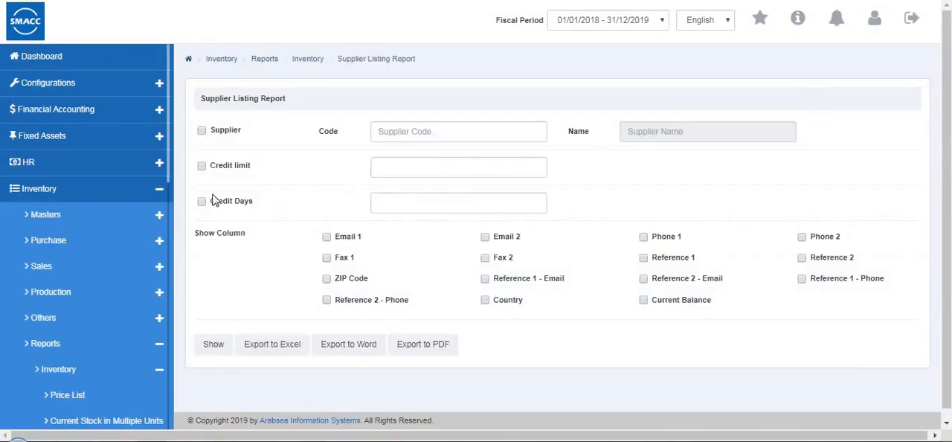
# - Open the Customer Listing Report, show it for one particular customer only, and return to its filter form
pyautogui.scroll(-6, 82, 119)
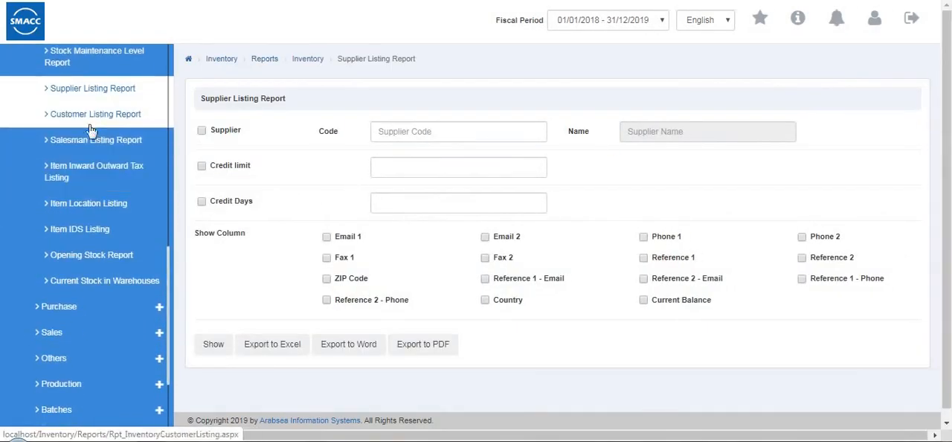
pyautogui.click(89, 122)
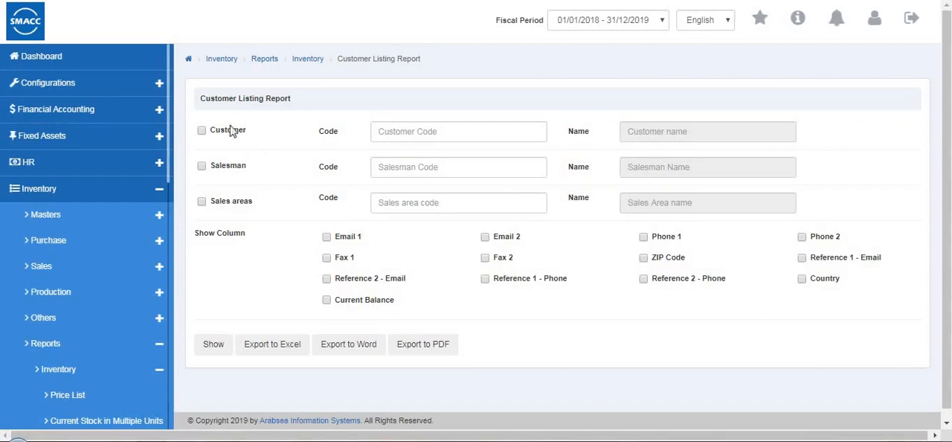
pyautogui.click(204, 132)
pyautogui.click(394, 134)
pyautogui.click(403, 152)
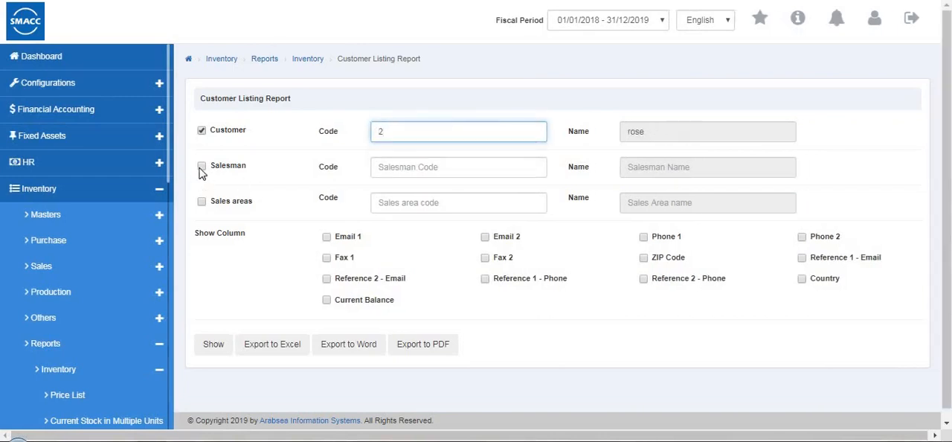
pyautogui.click(409, 167)
pyautogui.click(409, 205)
pyautogui.click(211, 345)
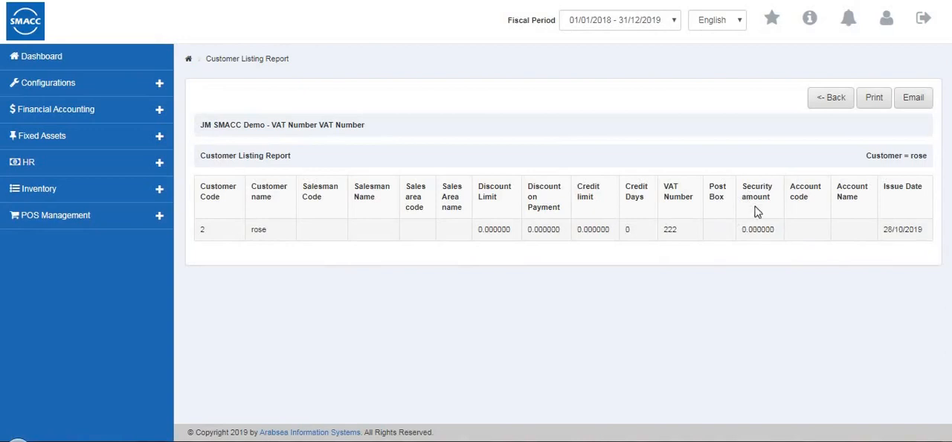
pyautogui.click(819, 105)
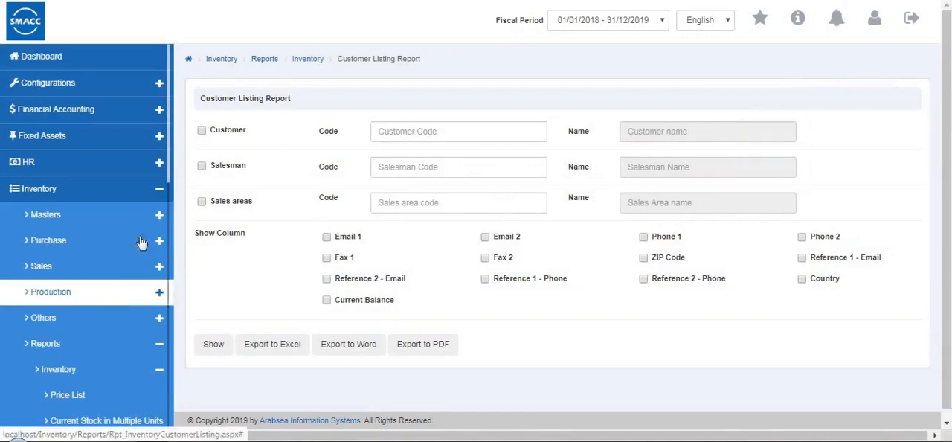
# - Open the Salesman Listing Report, show it for salesman code 3 and Warehouse 1 (0001), and return to its filter form
pyautogui.scroll(-10, 134, 334)
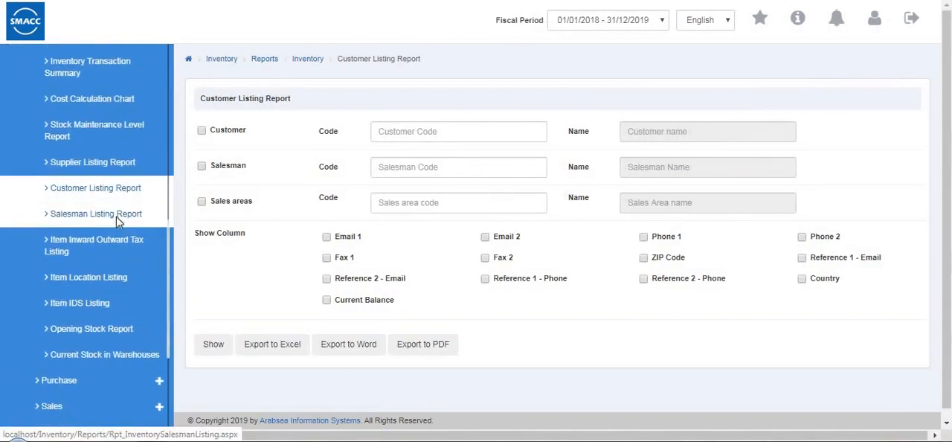
pyautogui.click(96, 214)
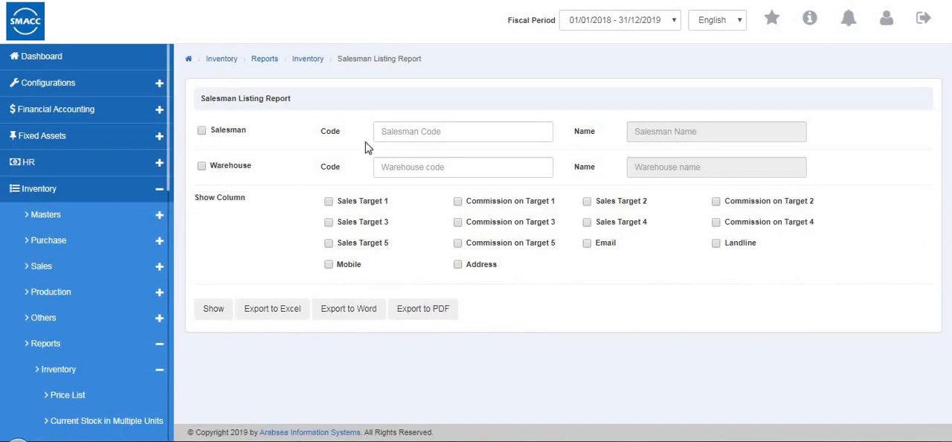
pyautogui.click(438, 132)
pyautogui.click(439, 151)
pyautogui.click(421, 173)
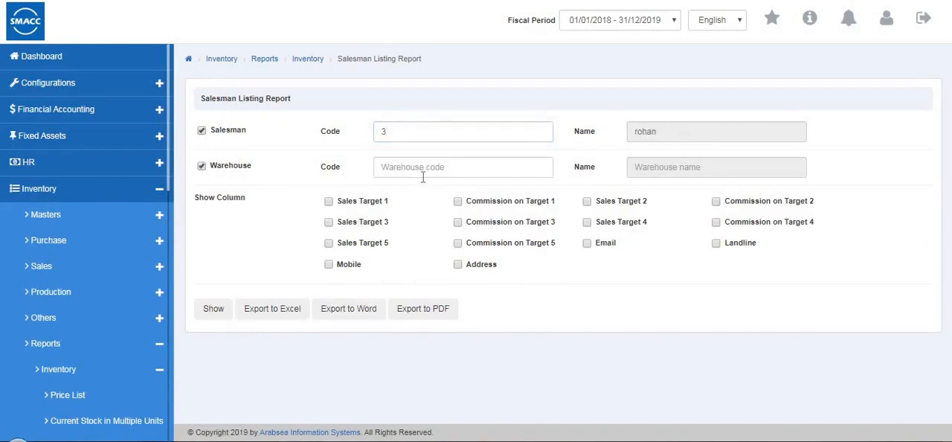
pyautogui.click(432, 212)
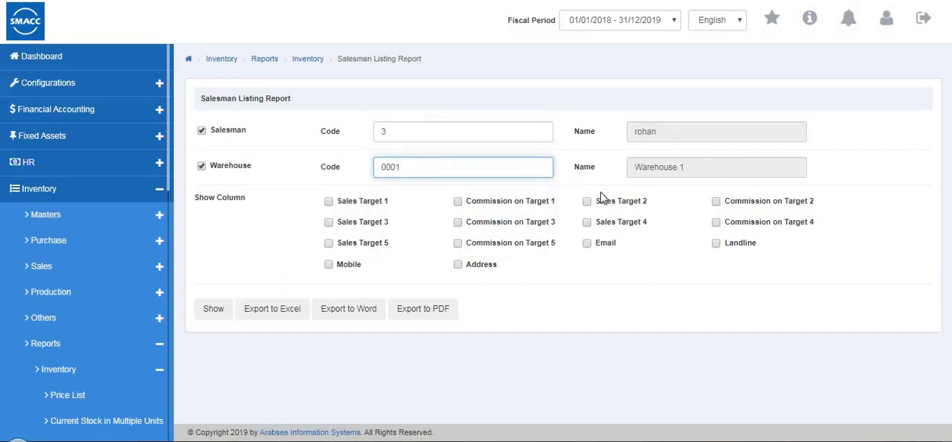
pyautogui.click(213, 315)
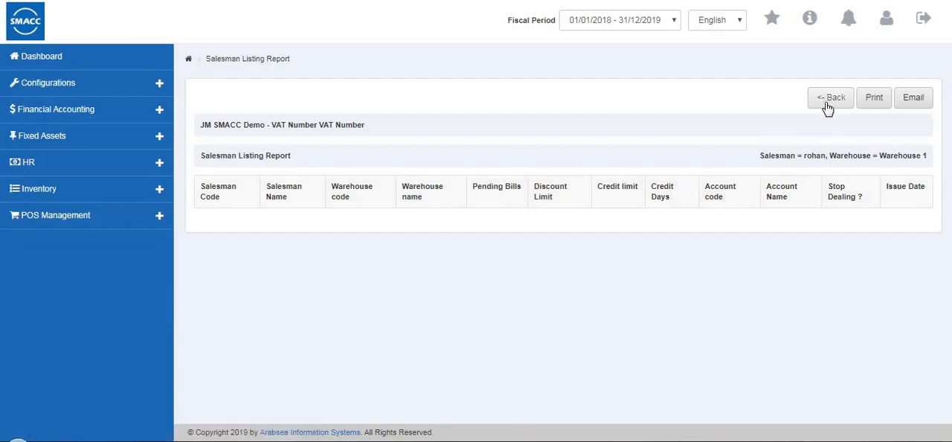
pyautogui.click(829, 100)
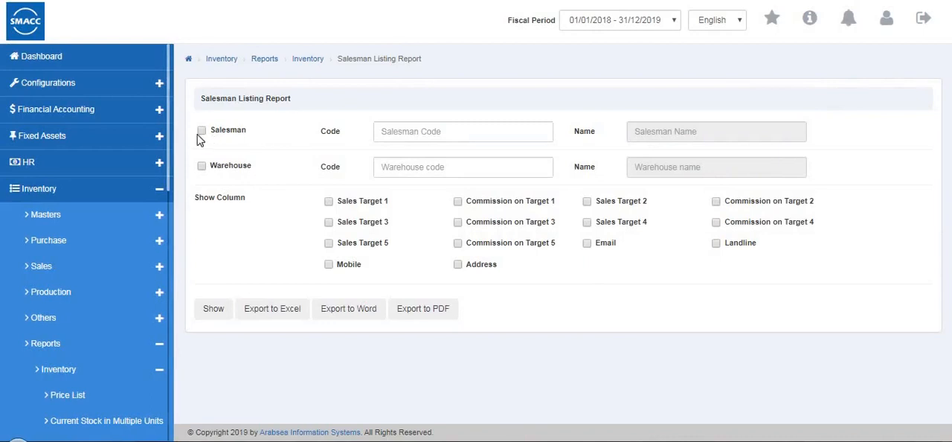
# - Open the Item Inward Outward Tax Listing, turn on its Item filter and check the Search By options
pyautogui.scroll(-3, 47, 243)
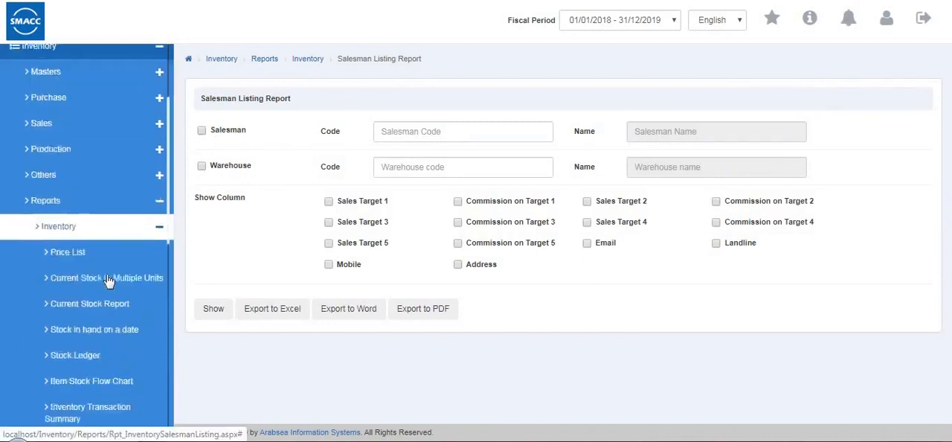
pyautogui.scroll(-3, 111, 275)
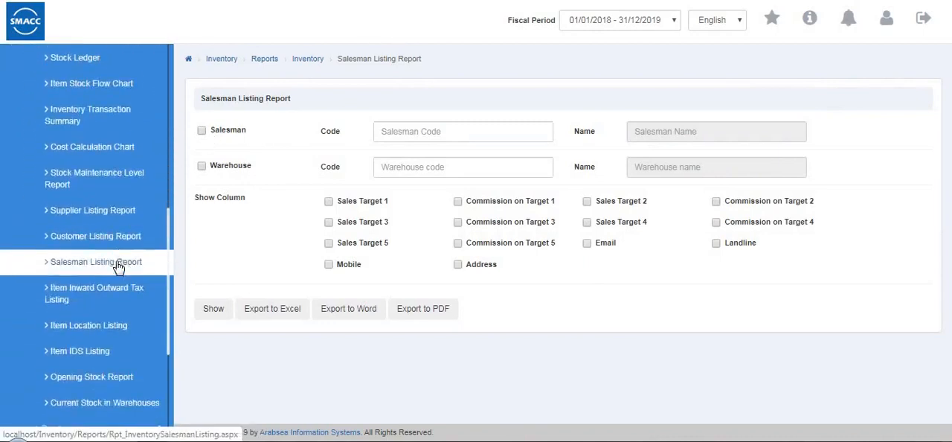
pyautogui.click(114, 258)
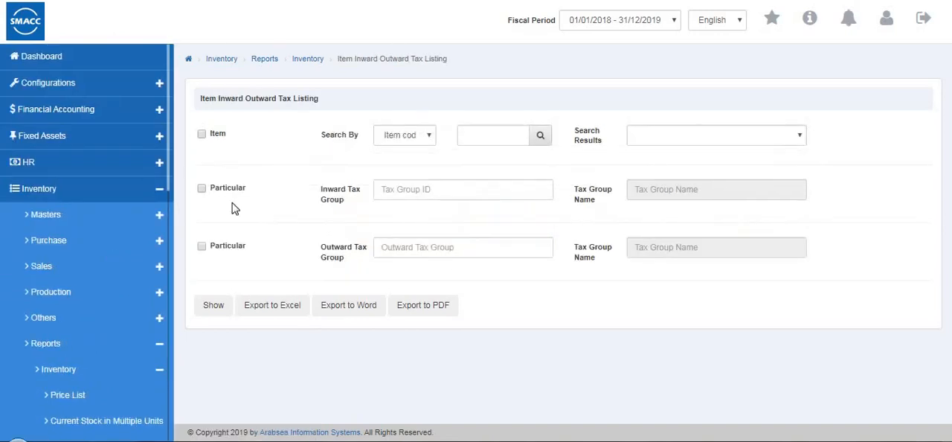
pyautogui.click(201, 135)
pyautogui.click(402, 135)
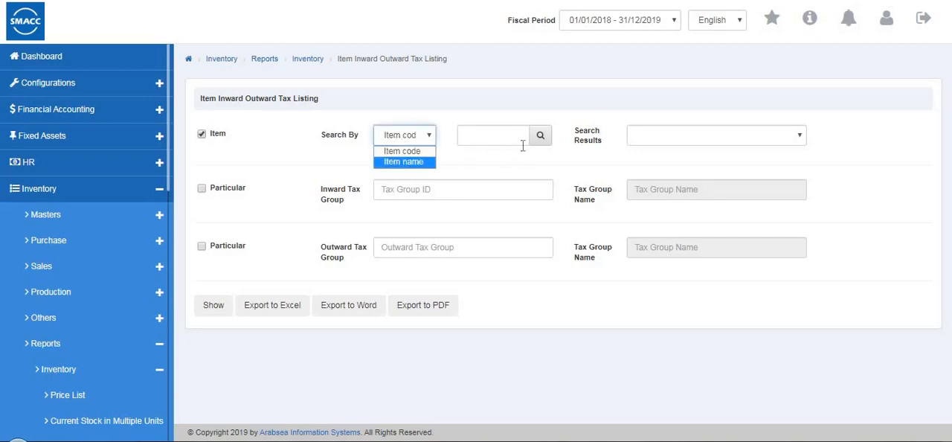
# - Limit the Item Inward Outward Tax Listing to the inward tax group tax 1
pyautogui.click(407, 192)
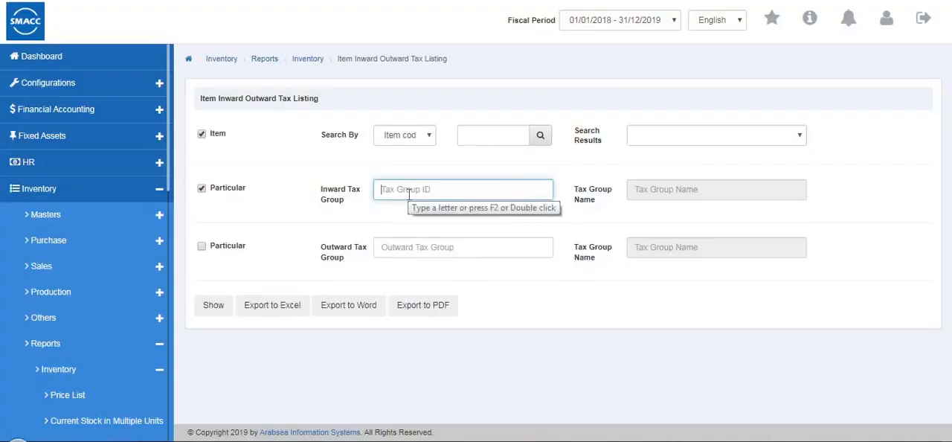
pyautogui.doubleClick(407, 192)
pyautogui.click(409, 211)
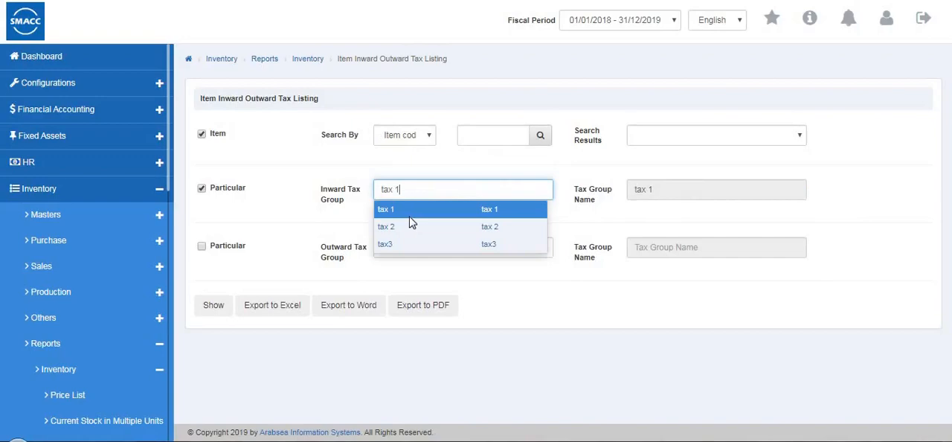
# - Limit the Item Inward Outward Tax Listing to the outward tax group tax 1 as well and show the report
pyautogui.click(452, 245)
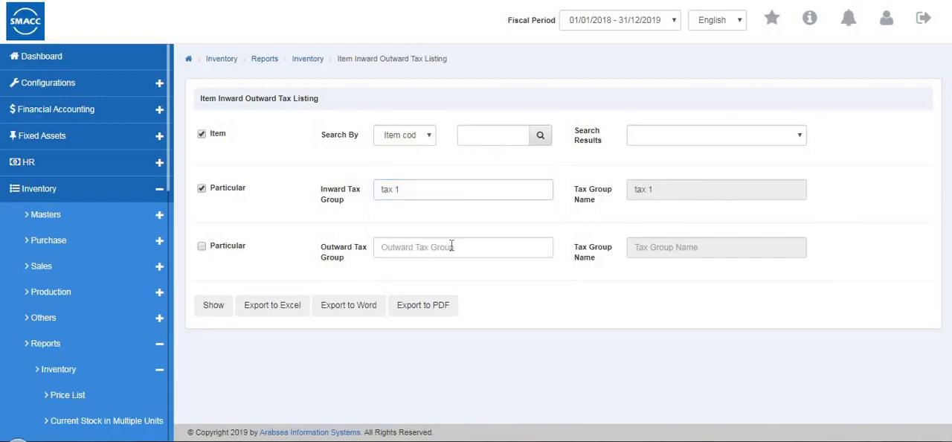
pyautogui.doubleClick(452, 246)
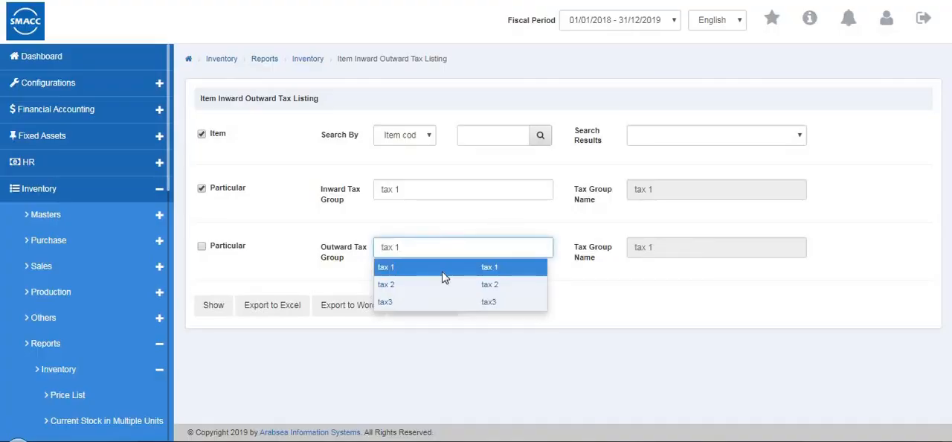
pyautogui.click(461, 275)
pyautogui.click(216, 308)
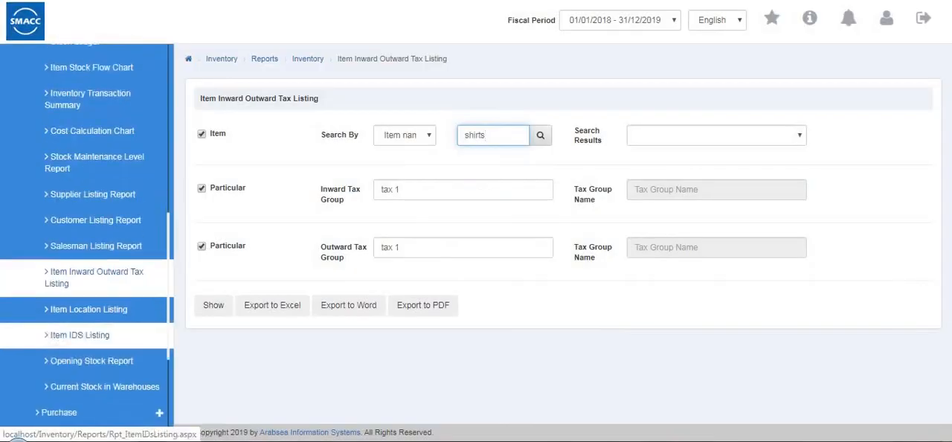
# - Open the Item Location Listing, show it for Warehouse 1 (0001), and return to its filter form
pyautogui.scroll(-5, 121, 334)
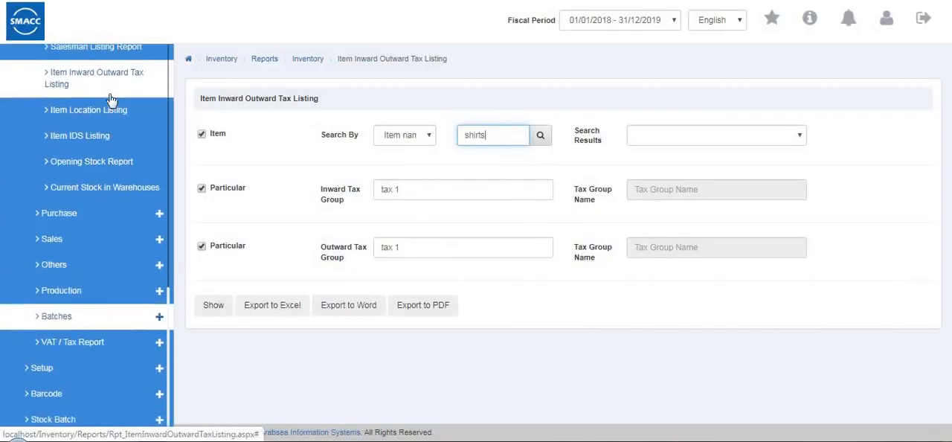
pyautogui.click(110, 104)
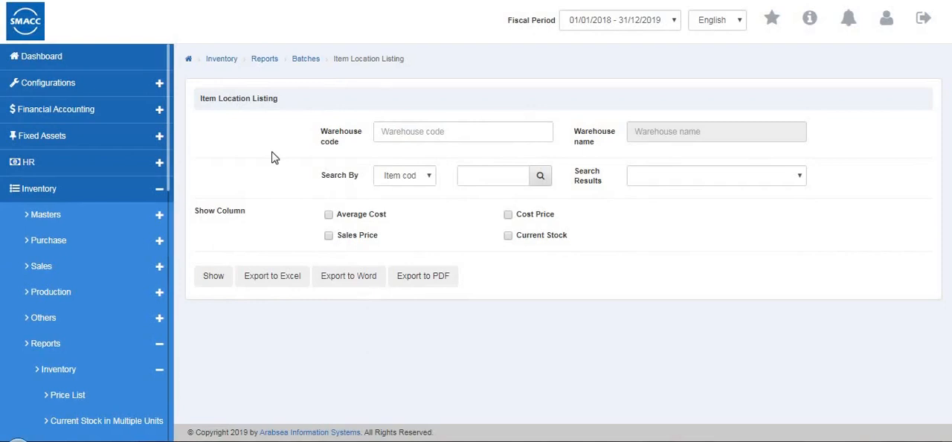
pyautogui.click(435, 131)
pyautogui.press('F2')
pyautogui.click(432, 172)
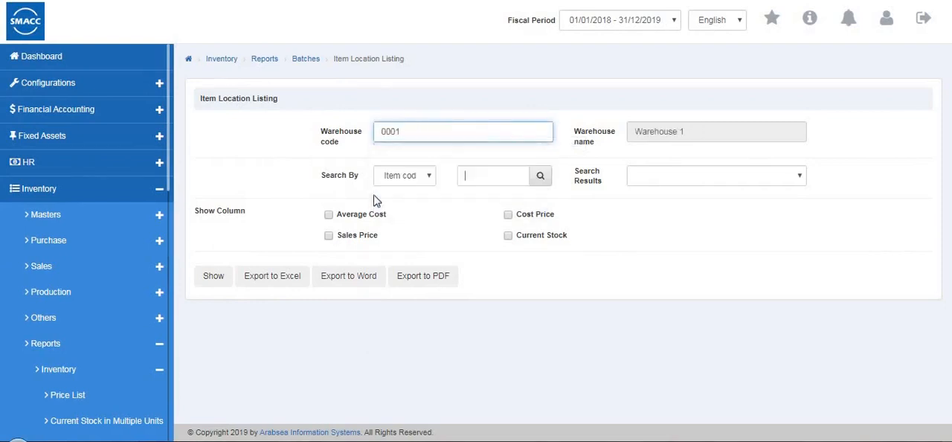
pyautogui.click(214, 277)
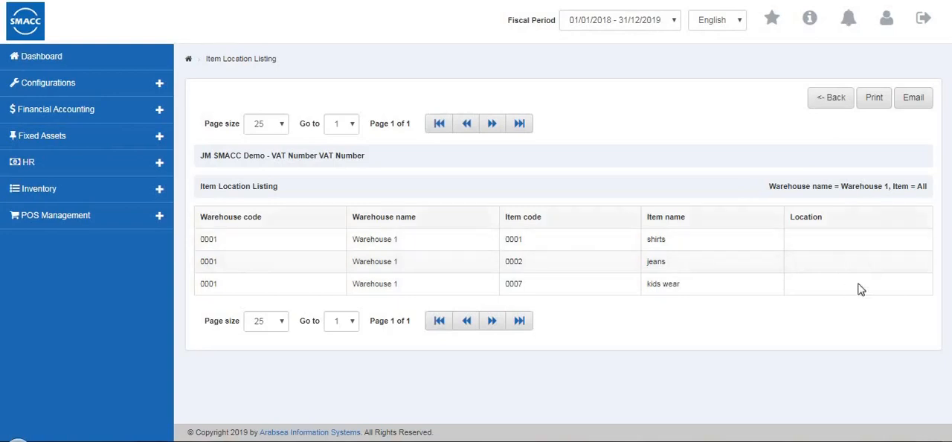
pyautogui.click(834, 111)
# - Open the Item IDS Listing and set its warehouse to Warehouse 1 (0001)
pyautogui.scroll(-1, 149, 307)
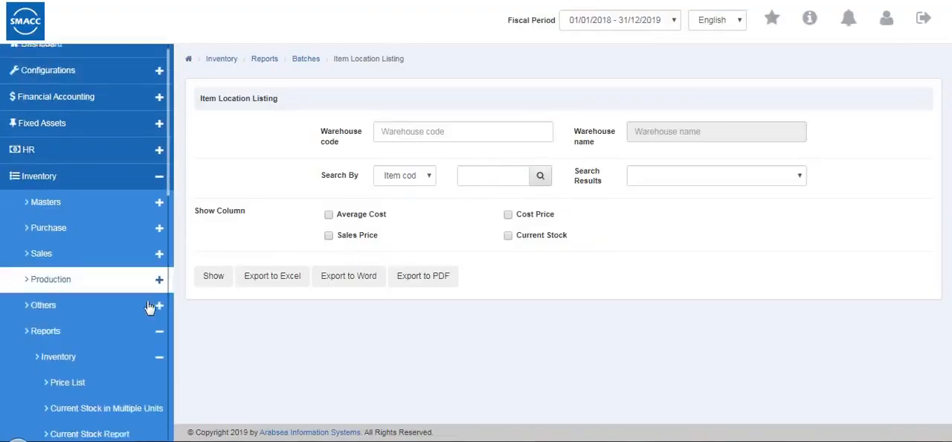
pyautogui.scroll(-6, 149, 308)
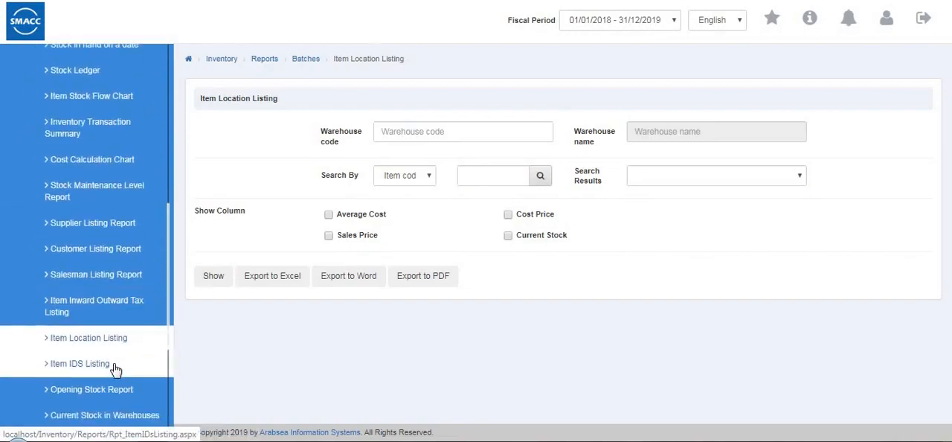
pyautogui.click(79, 364)
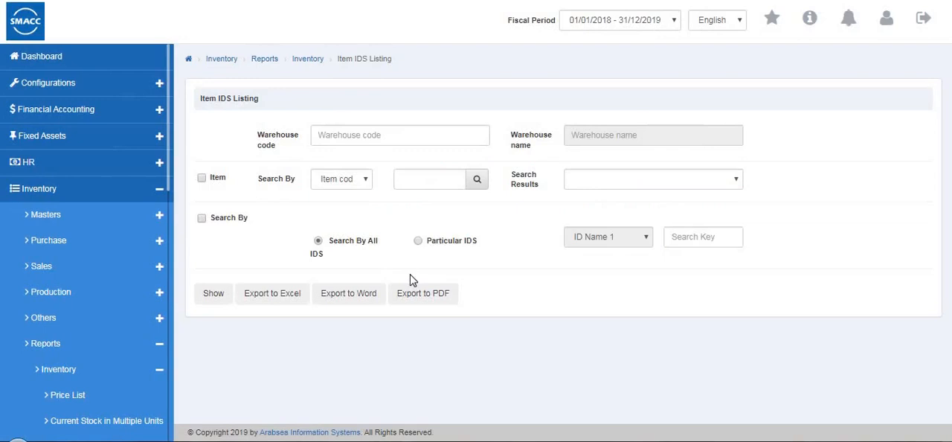
pyautogui.click(388, 137)
pyautogui.click(383, 172)
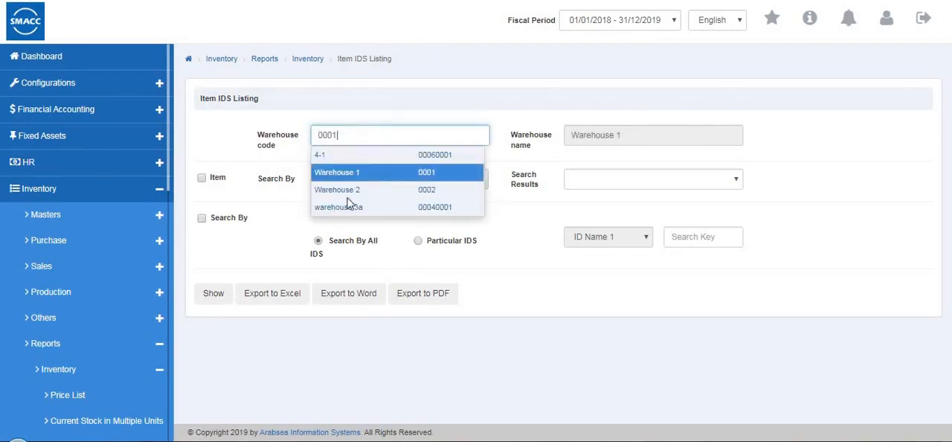
# - Turn on the Item and Search By filters of the Item IDS Listing, using Particular IDS with ID Name 1
pyautogui.click(201, 179)
pyautogui.click(202, 218)
pyautogui.click(419, 242)
pyautogui.click(612, 236)
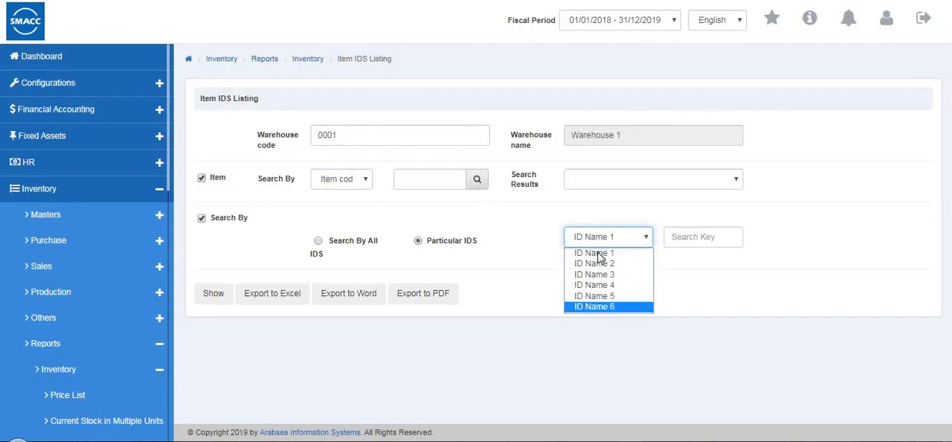
pyautogui.click(615, 257)
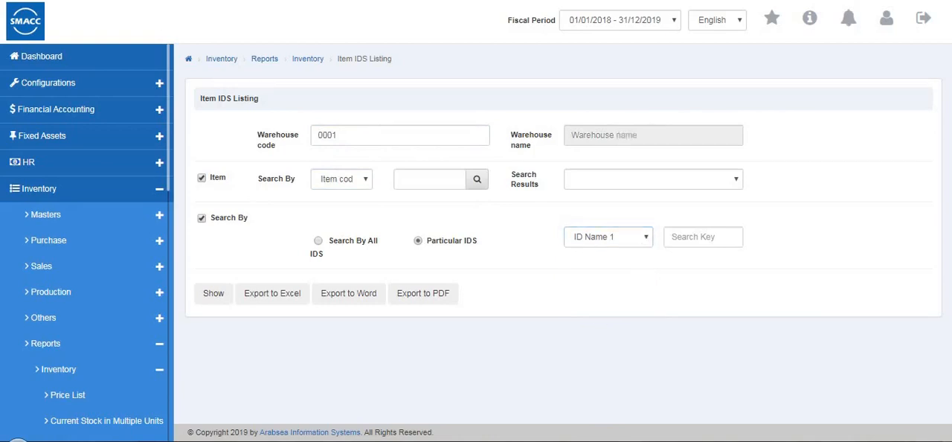
# - Open the Opening Stock Report, show it for Warehouse 1 (0001), and return to its filter form
pyautogui.scroll(-5, 37, 332)
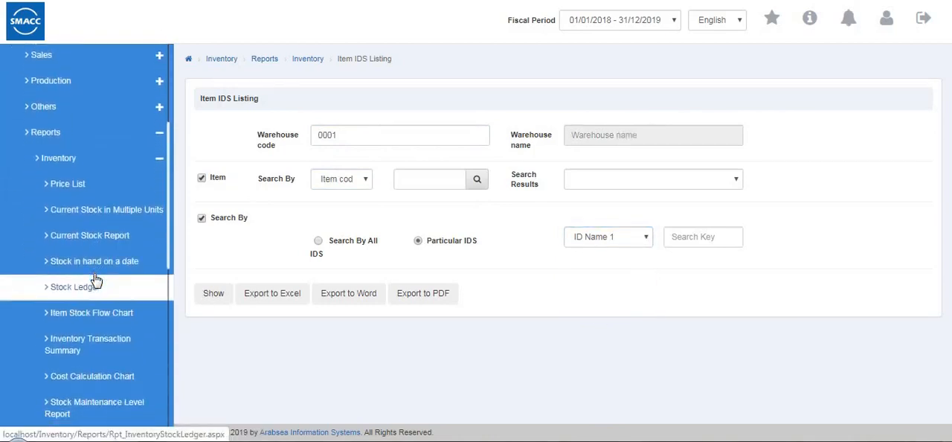
pyautogui.scroll(-4, 95, 278)
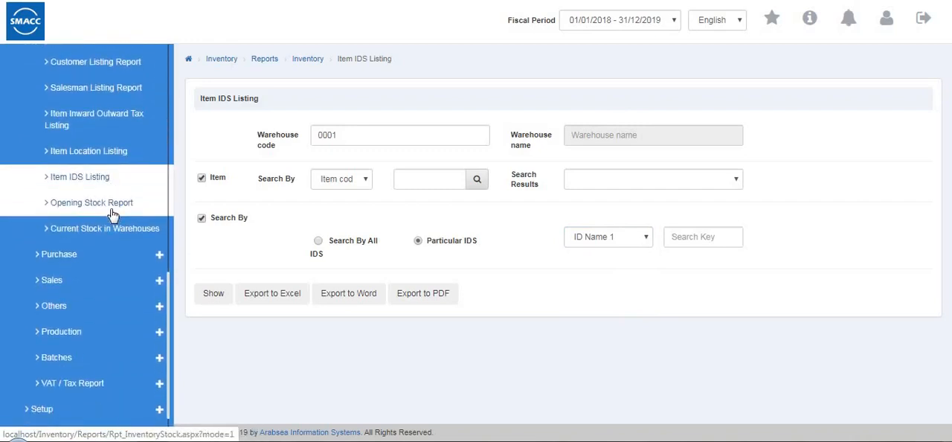
pyautogui.click(112, 203)
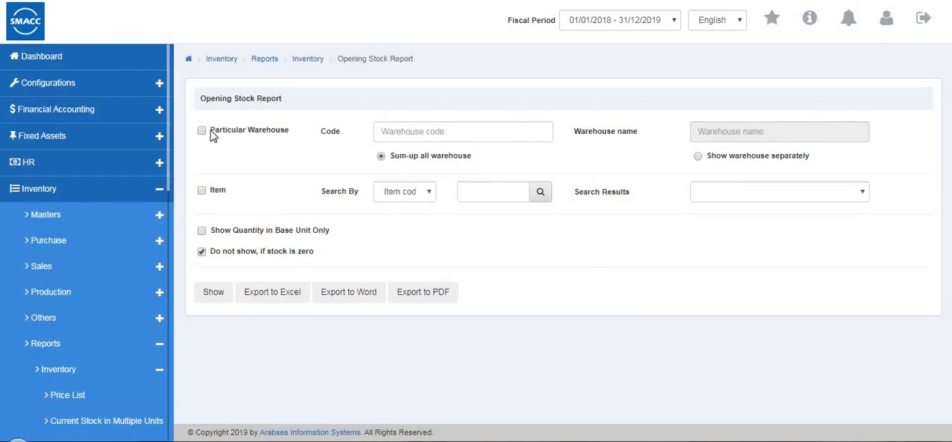
pyautogui.click(395, 131)
pyautogui.click(402, 169)
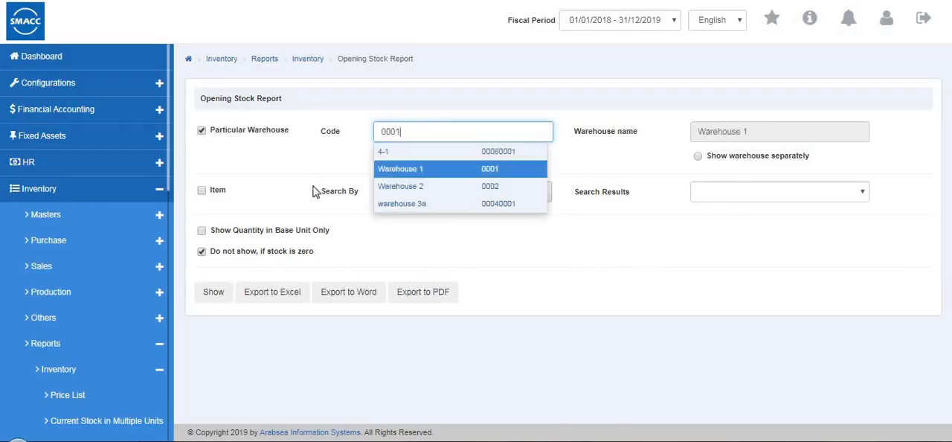
pyautogui.click(218, 295)
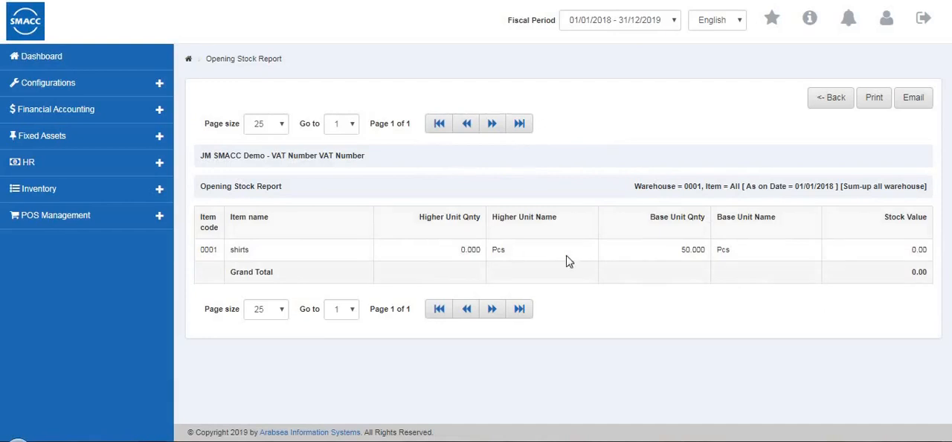
pyautogui.click(820, 106)
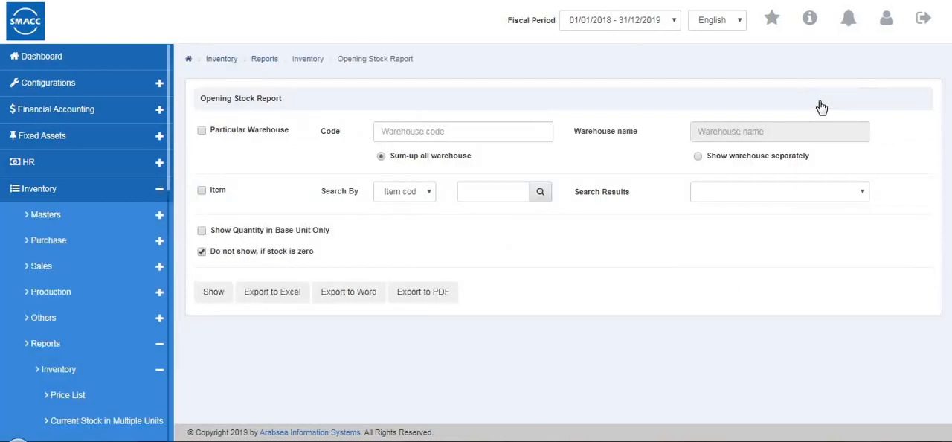
# - Open the Current Stock in Warehouses report, check the item Search By options, and enter shirts as the search text
pyautogui.scroll(-3, 102, 295)
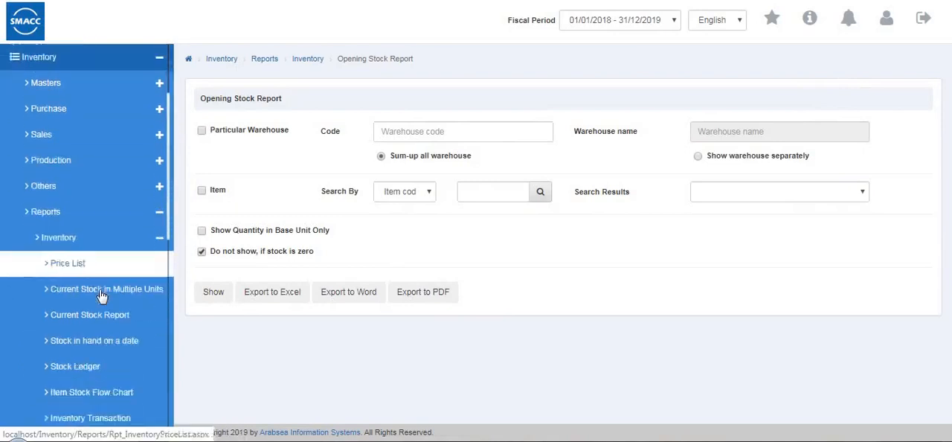
pyautogui.scroll(-10, 100, 293)
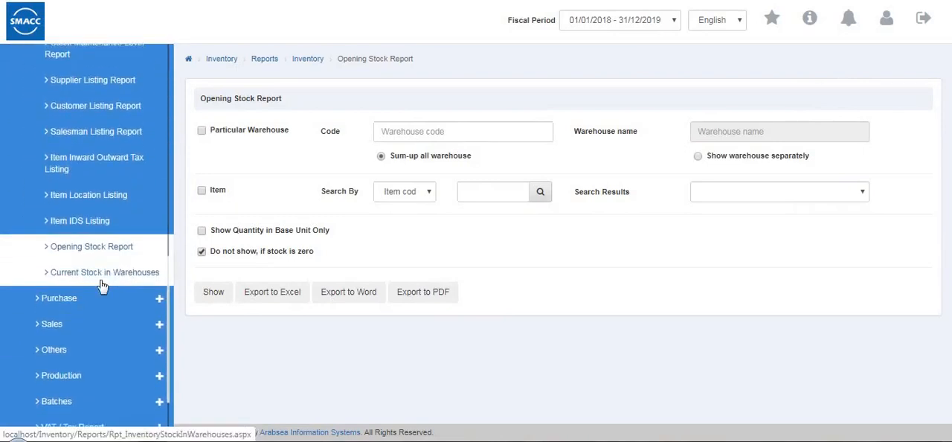
pyautogui.click(100, 276)
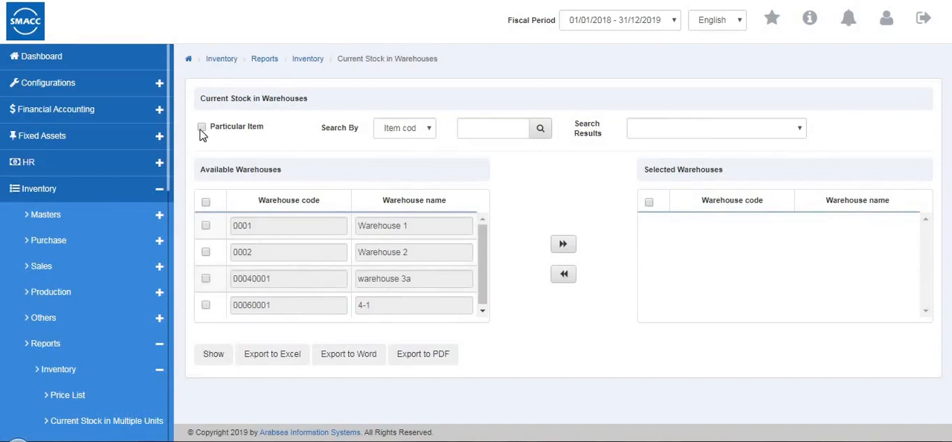
pyautogui.click(260, 132)
pyautogui.click(398, 136)
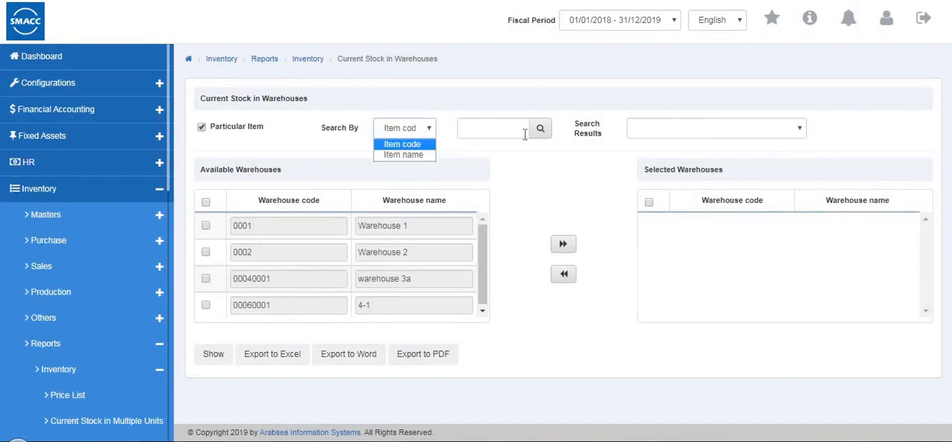
pyautogui.click(516, 139)
pyautogui.click(476, 156)
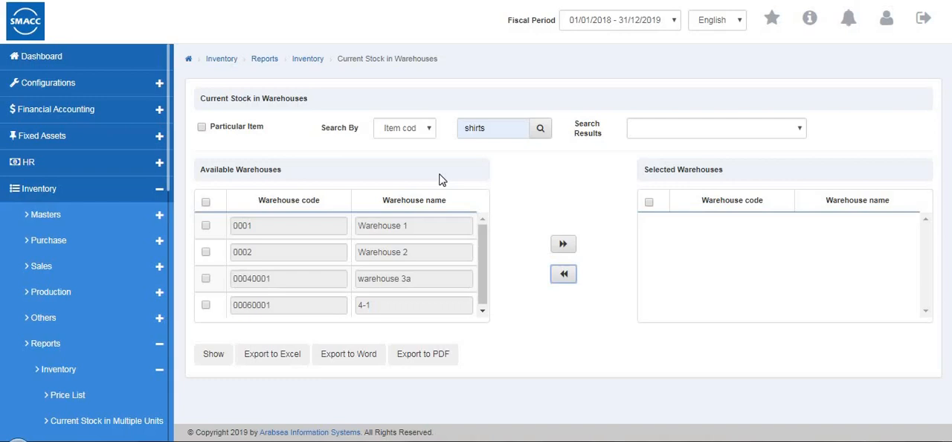
# - Add Warehouse 1 (0001) to the selected warehouses, show the Current Stock in Warehouses report, and return to its filter form
pyautogui.click(206, 225)
pyautogui.click(562, 246)
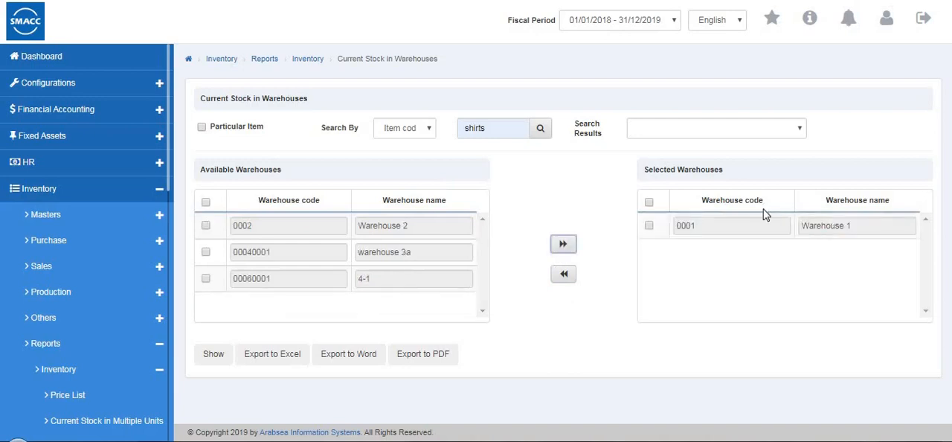
pyautogui.click(222, 360)
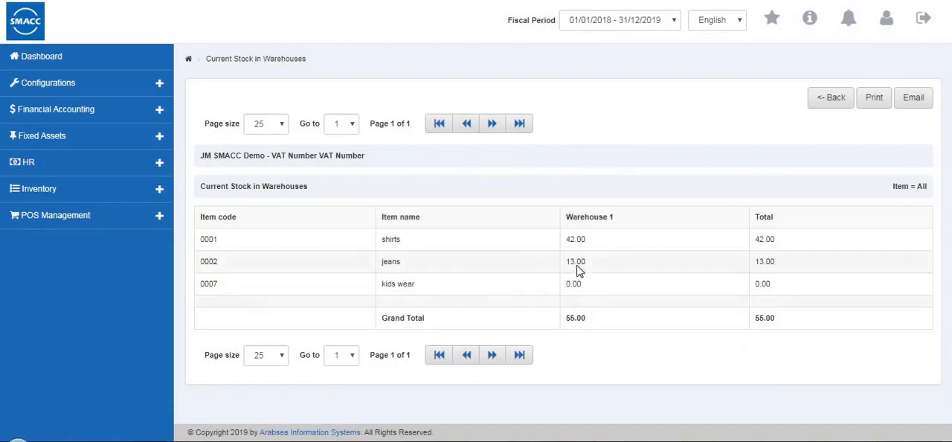
pyautogui.click(824, 102)
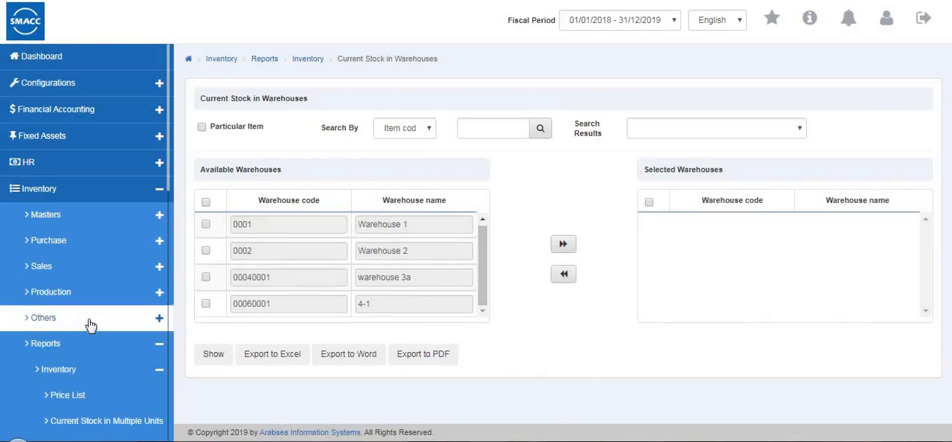
# - Collapse the inventory reports group and open the Purchase Quotation Listing from the purchase reports
pyautogui.scroll(-10, 89, 325)
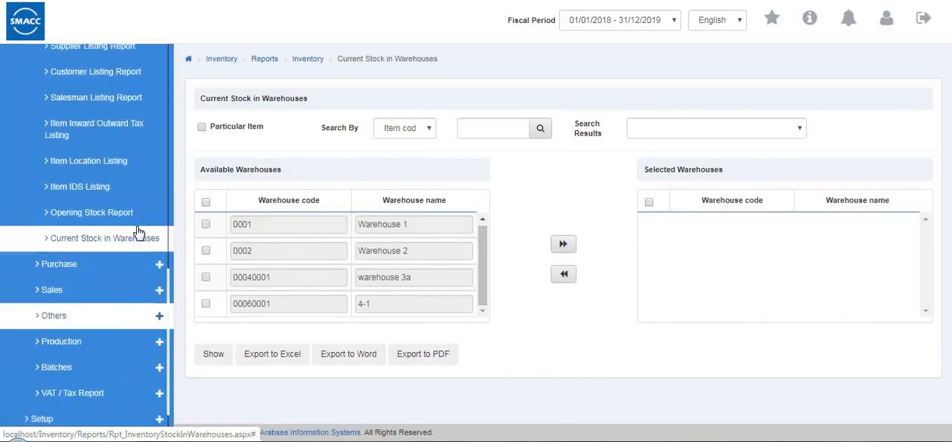
pyautogui.scroll(5, 136, 223)
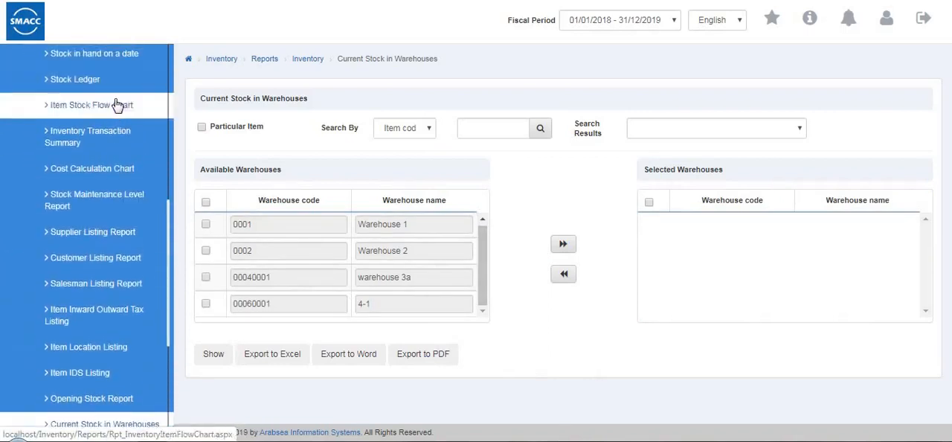
pyautogui.scroll(5, 115, 104)
pyautogui.click(127, 142)
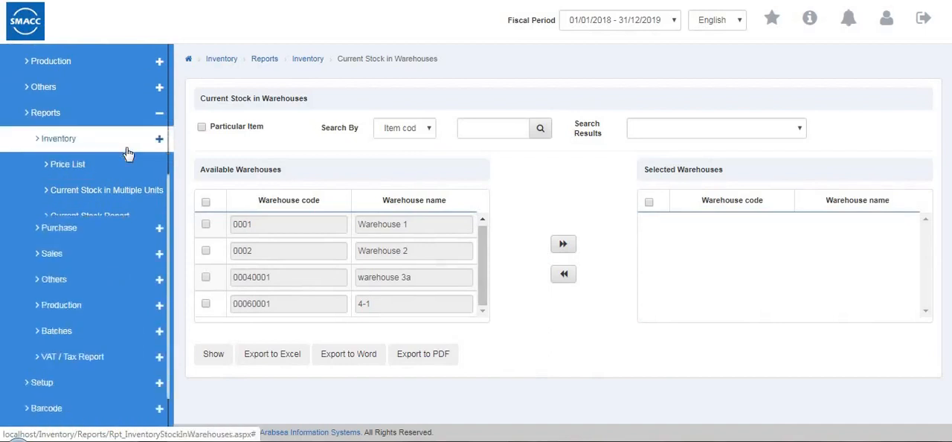
pyautogui.click(127, 165)
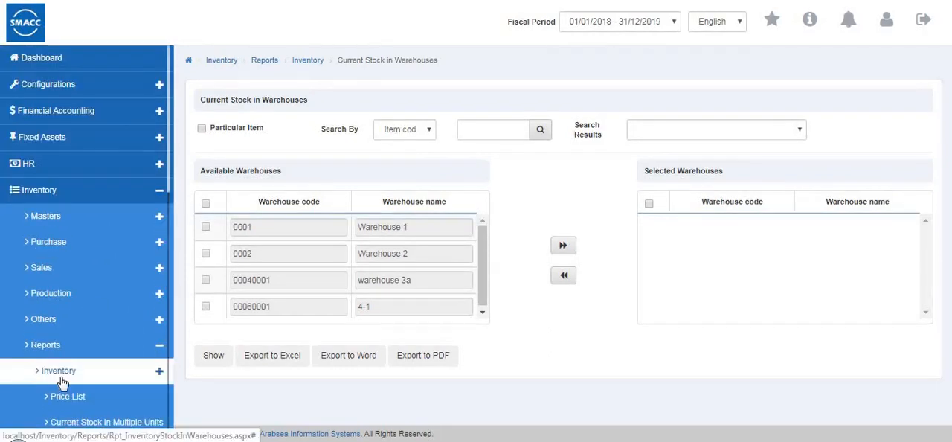
pyautogui.click(71, 405)
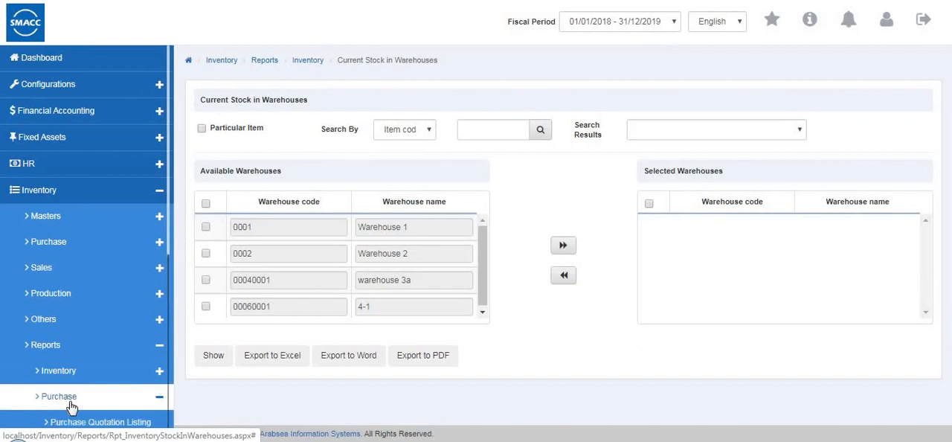
pyautogui.scroll(-3, 96, 238)
pyautogui.click(100, 232)
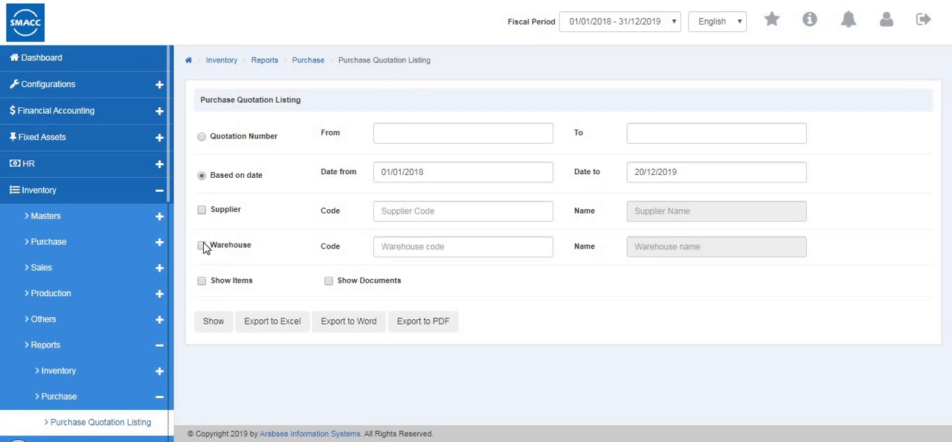
# - Show the Purchase Quotation Listing for Warehouse 1 (0001) with items included, and look through its rows down to the grand total
pyautogui.click(443, 245)
pyautogui.click(430, 273)
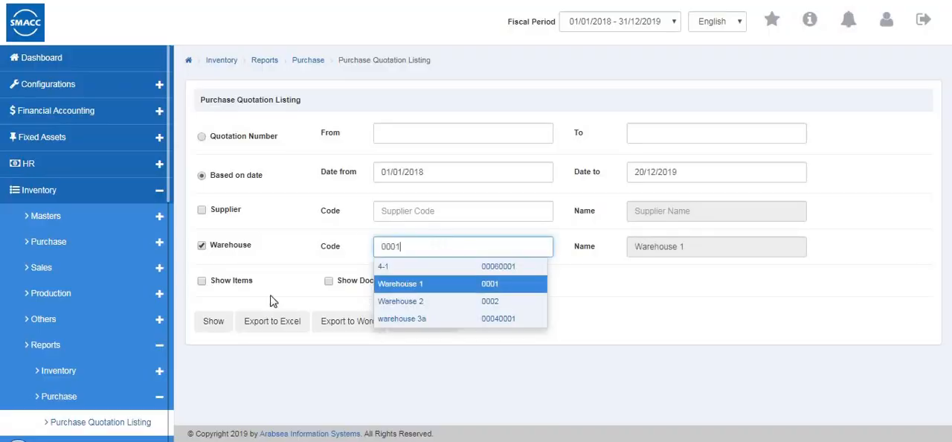
pyautogui.click(202, 281)
pyautogui.click(213, 320)
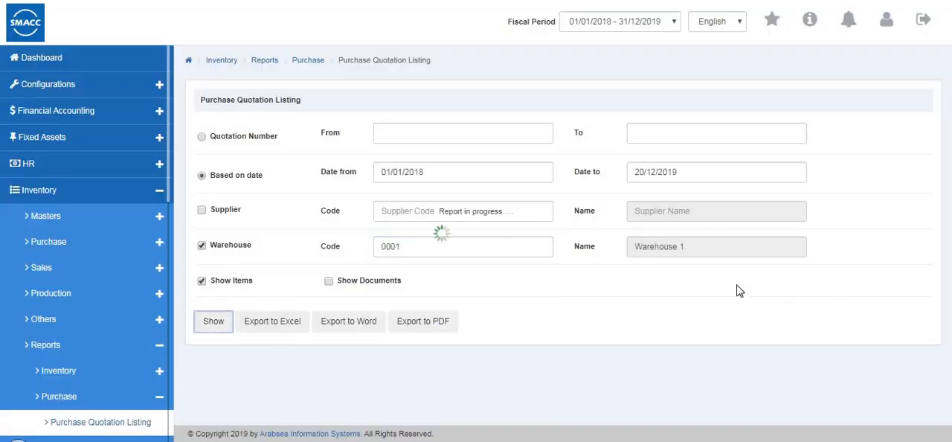
pyautogui.scroll(-4, 718, 266)
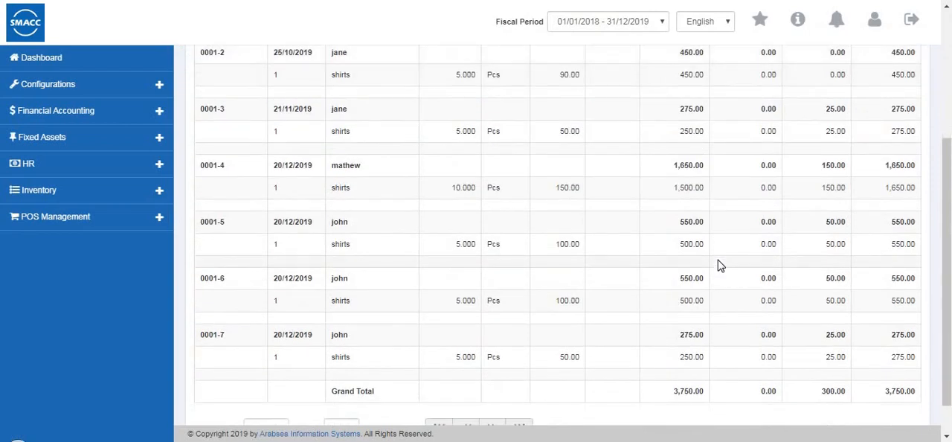
# - Return from the Purchase Quotation Listing to its filter form and open the Purchase Quotation Item Listing
pyautogui.scroll(3, 766, 350)
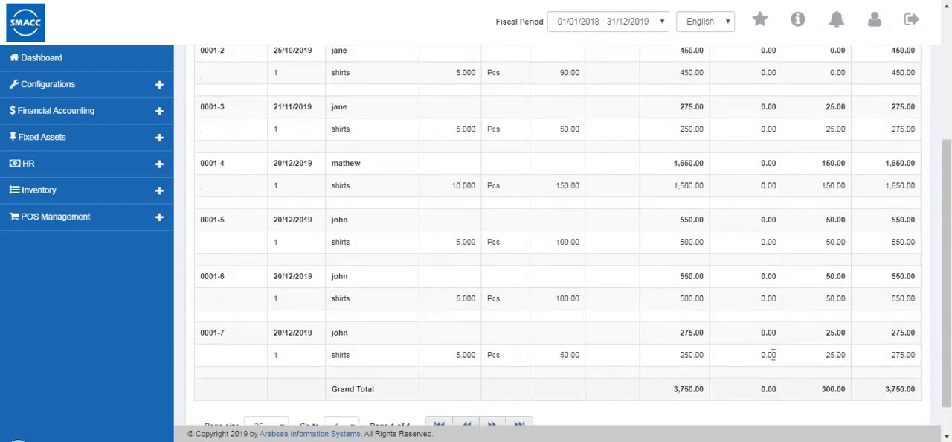
pyautogui.scroll(1, 848, 220)
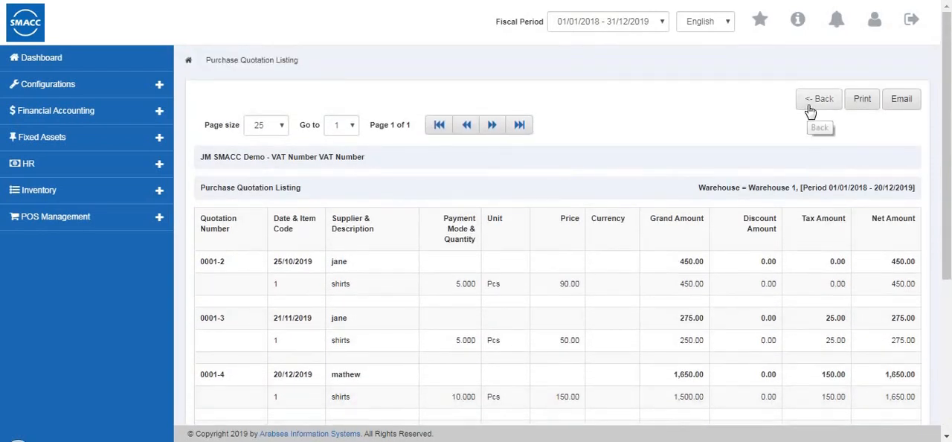
pyautogui.click(810, 111)
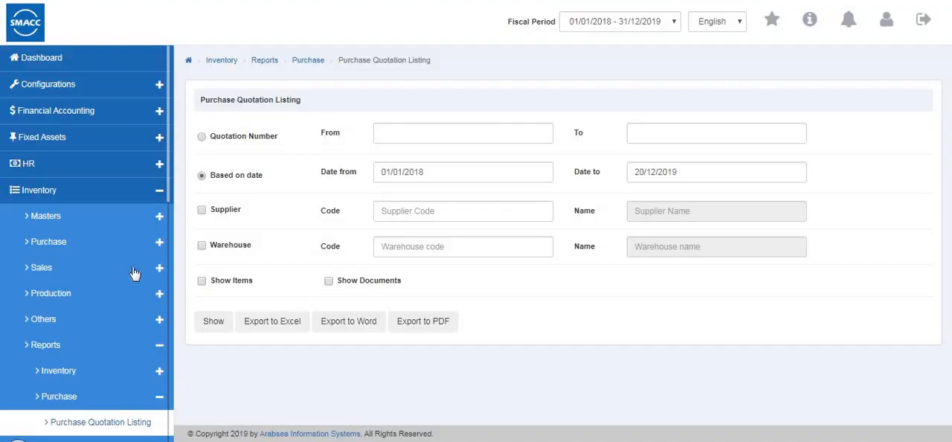
pyautogui.scroll(-3, 133, 266)
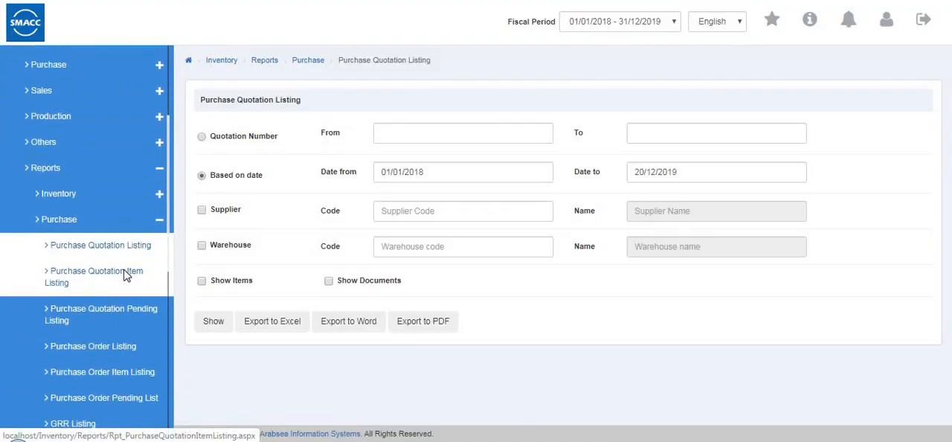
pyautogui.click(125, 276)
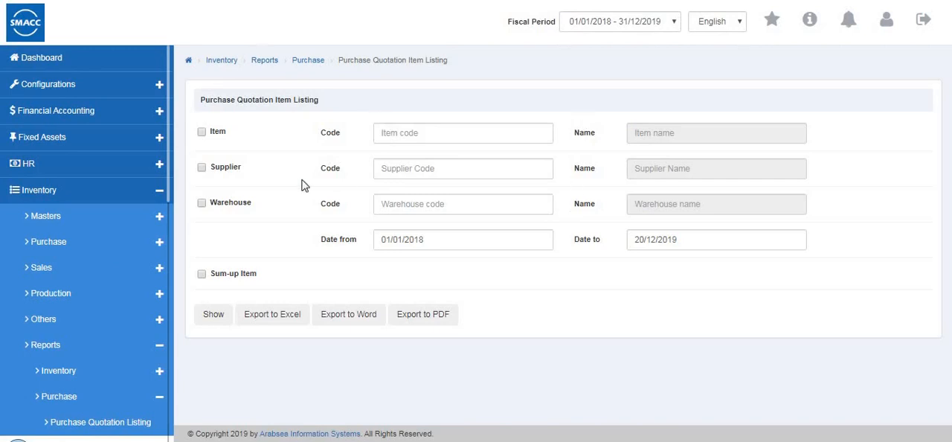
# - Filter the Purchase Quotation Item Listing by item shirts (0001) and supplier code 5, and show the report
pyautogui.click(201, 132)
pyautogui.click(246, 135)
pyautogui.click(414, 132)
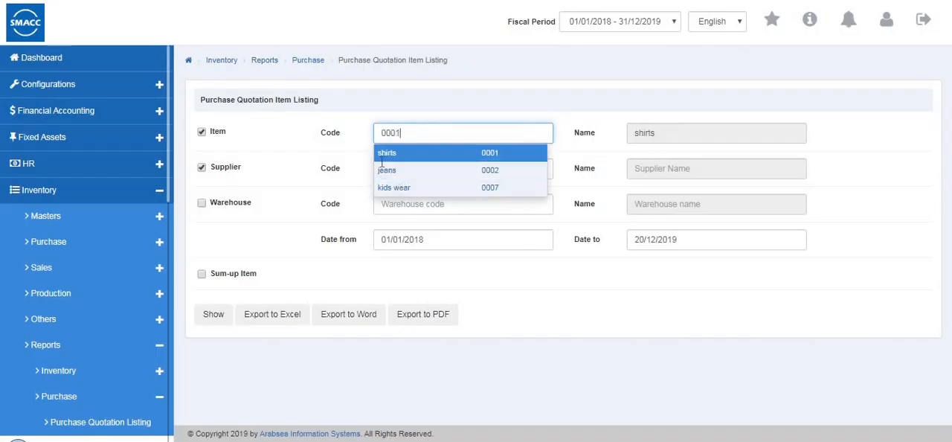
pyautogui.click(383, 154)
pyautogui.click(202, 167)
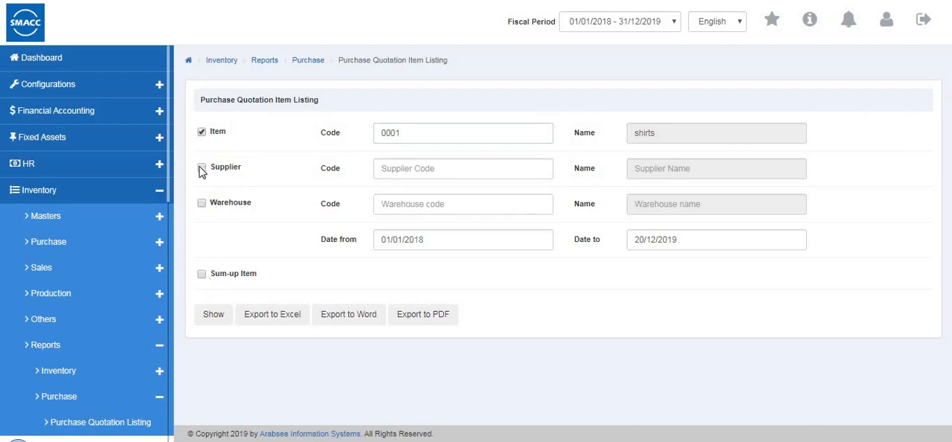
pyautogui.click(414, 165)
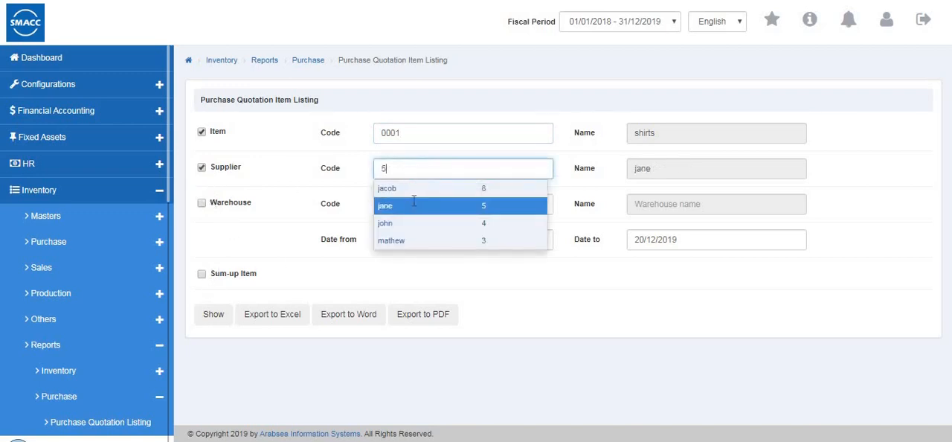
pyautogui.click(418, 206)
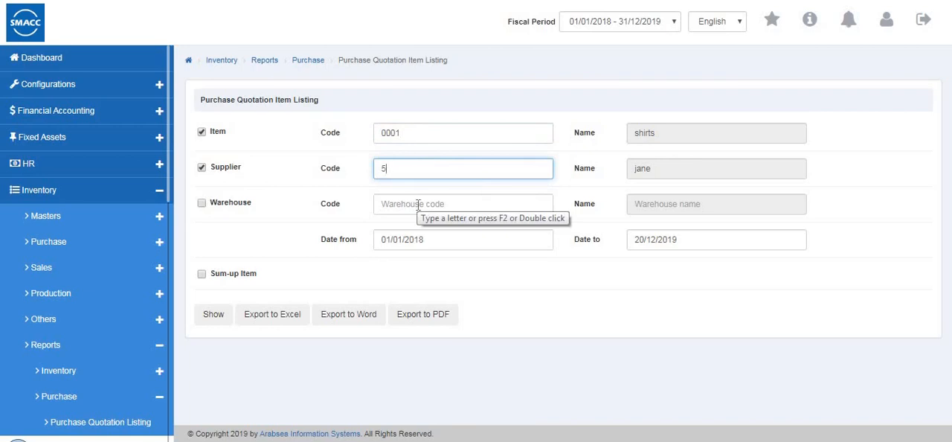
pyautogui.click(215, 317)
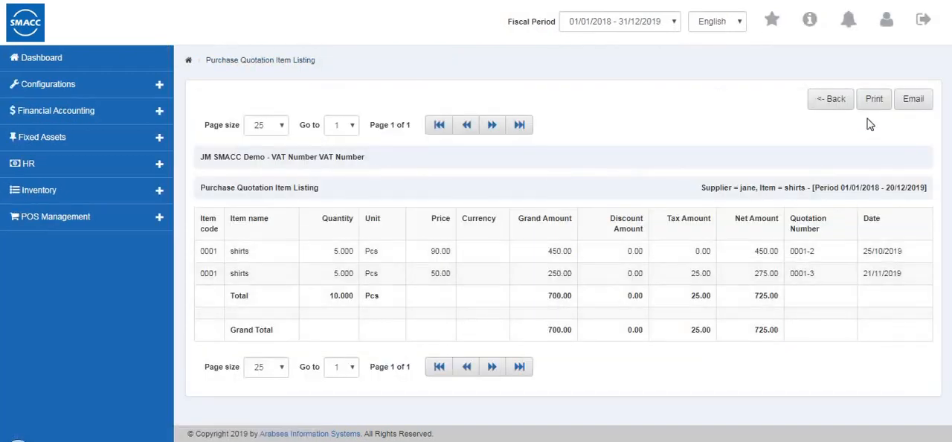
# - Leave the item listing report and open the Purchase Quotation Pending Listing from the purchase reports
pyautogui.click(839, 103)
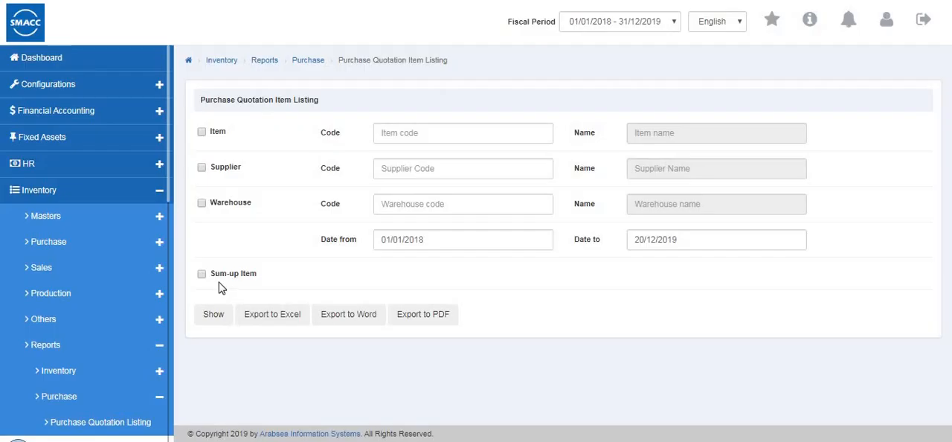
pyautogui.scroll(-3, 115, 294)
pyautogui.click(117, 293)
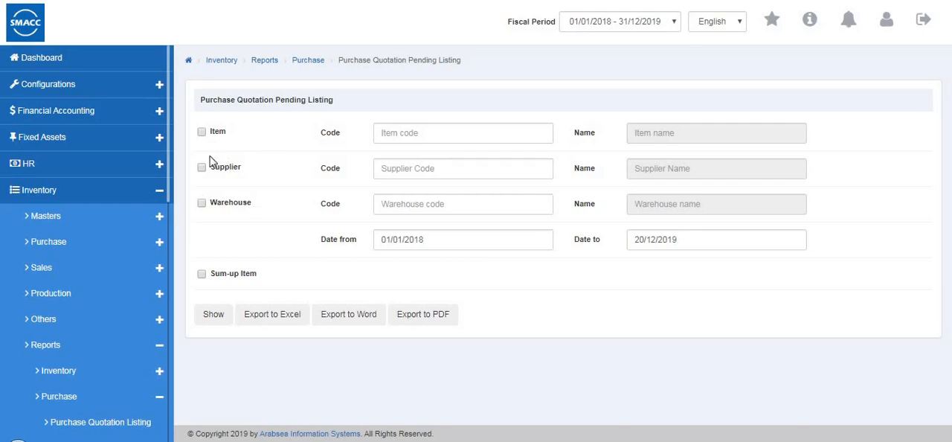
# - Show the Purchase Quotation Pending Listing for item shirts (0001) in Warehouse 1, and look through its rows down to the total
pyautogui.click(427, 138)
pyautogui.write('0001')
pyautogui.click(434, 203)
pyautogui.click(438, 241)
pyautogui.click(223, 315)
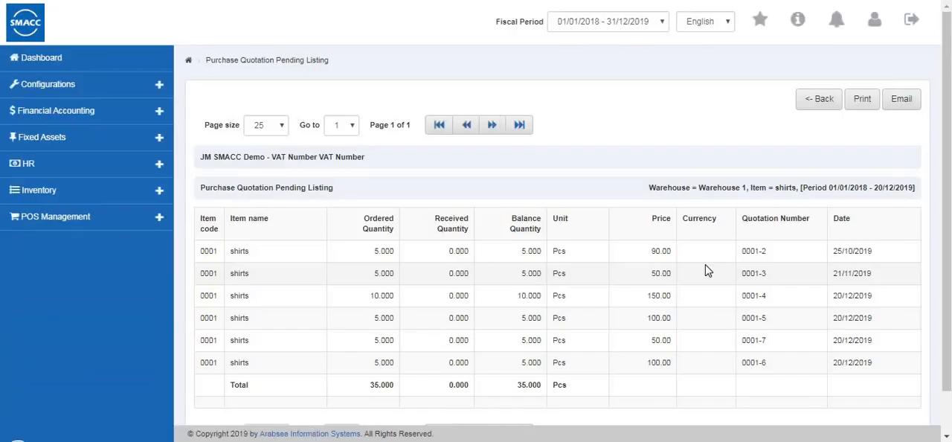
pyautogui.scroll(-1, 707, 271)
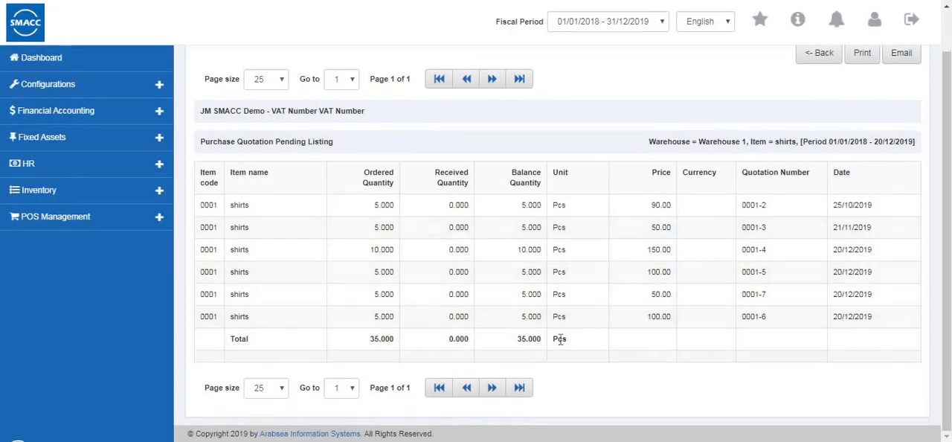
pyautogui.scroll(1, 716, 268)
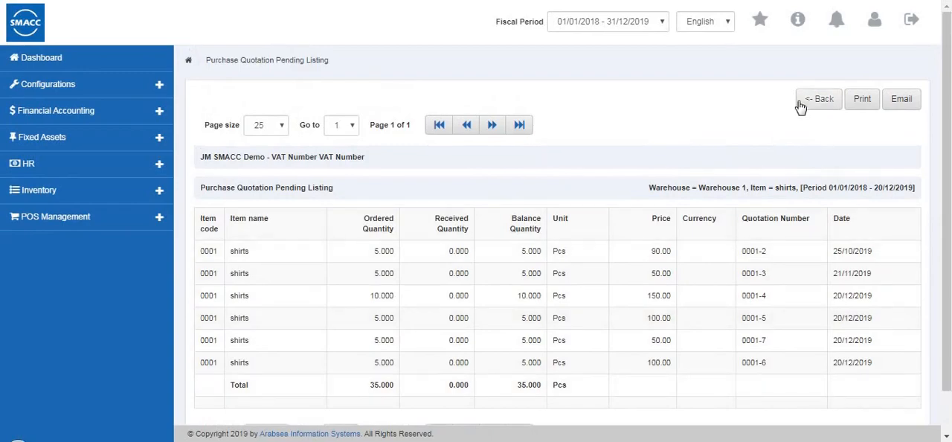
# - Leave the pending quotations report and open the Purchase Order Listing from the purchase reports
pyautogui.click(800, 107)
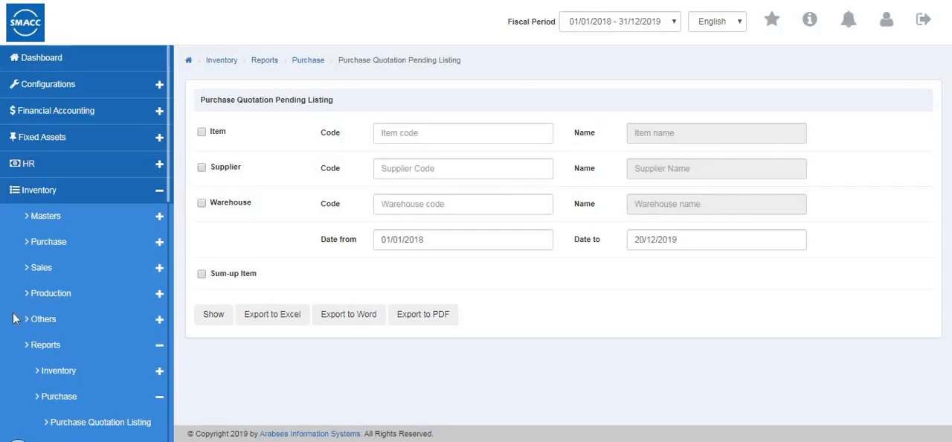
pyautogui.scroll(-4, 13, 318)
pyautogui.click(86, 288)
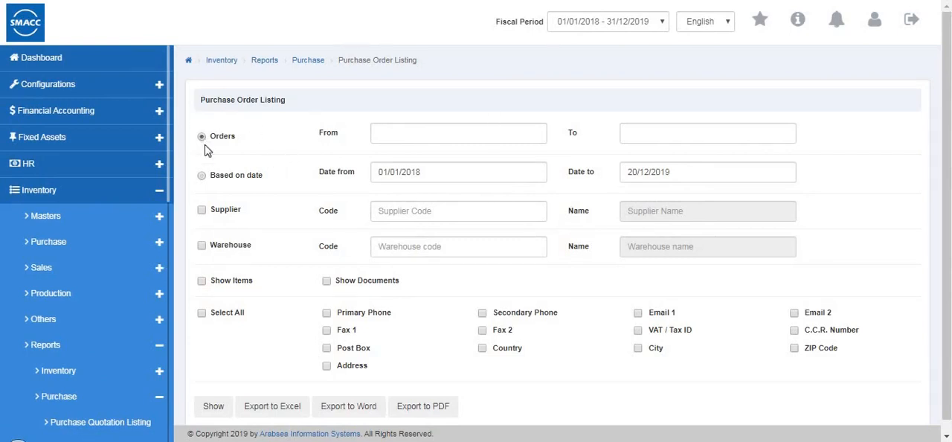
# - Show the Purchase Order Listing based on date for supplier code 5 and Warehouse 1 (0001), with items included
pyautogui.click(205, 180)
pyautogui.scroll(-1, 209, 209)
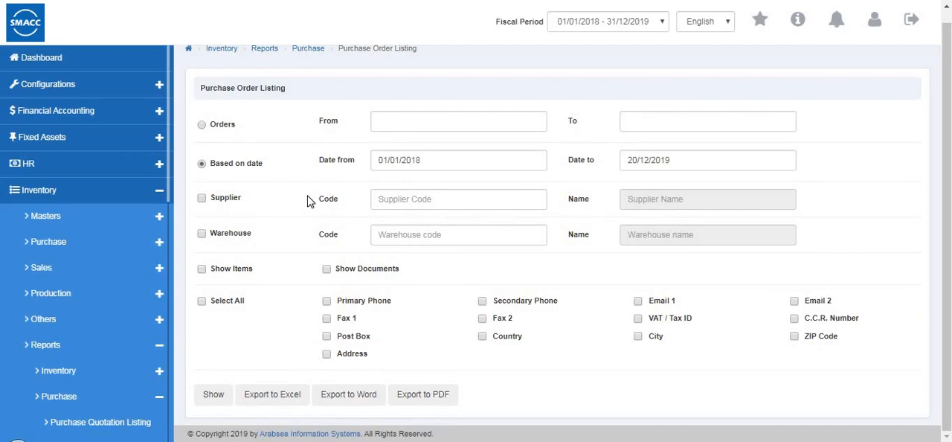
pyautogui.click(402, 206)
pyautogui.click(404, 243)
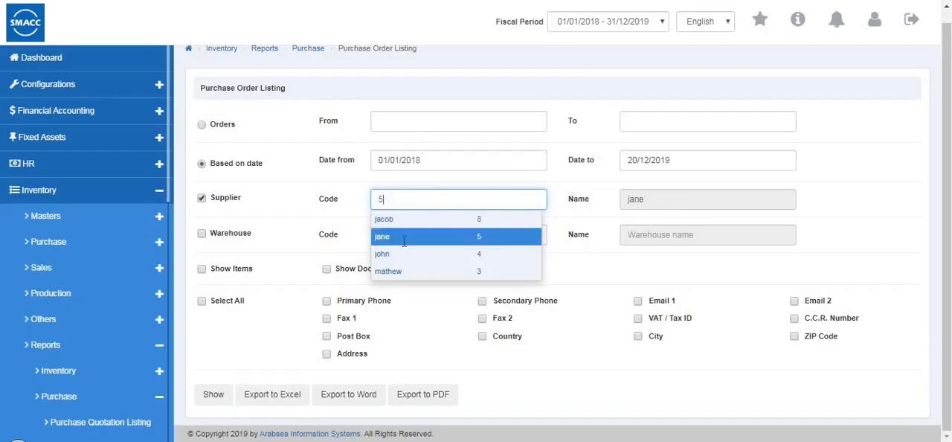
pyautogui.click(435, 242)
pyautogui.click(387, 272)
pyautogui.click(202, 270)
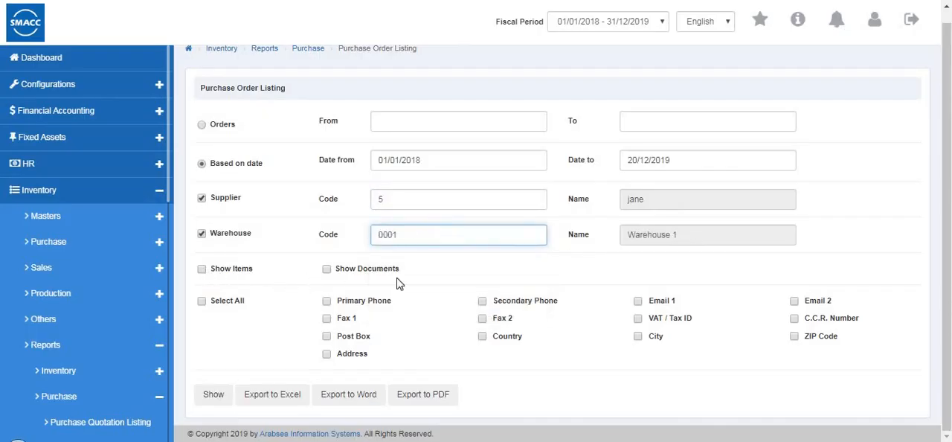
pyautogui.click(217, 398)
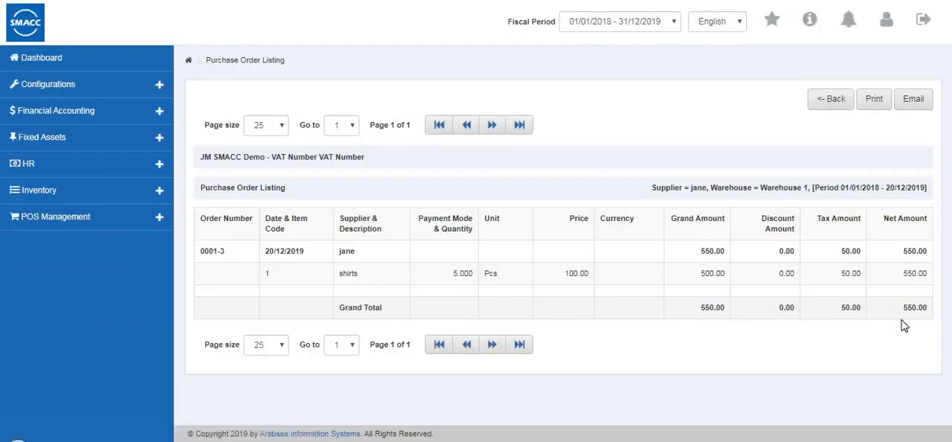
# - Leave the Purchase Order Listing report and open the Purchase Order Item Listing
pyautogui.click(838, 104)
pyautogui.scroll(-3, 101, 284)
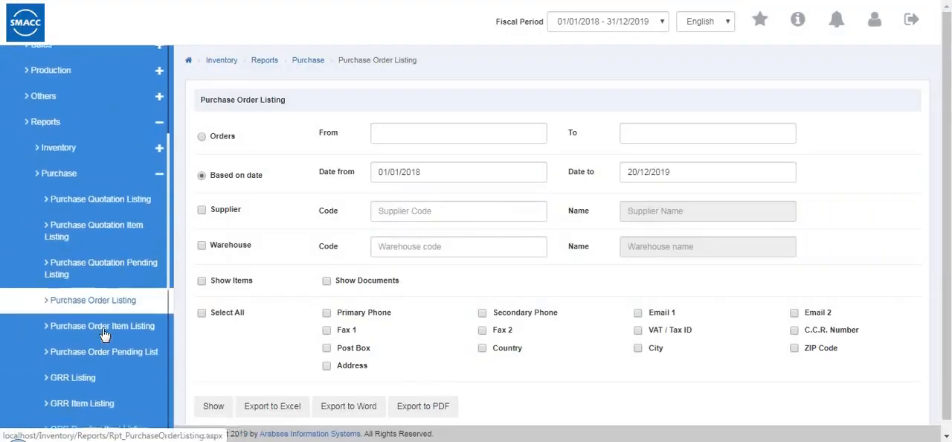
pyautogui.click(126, 348)
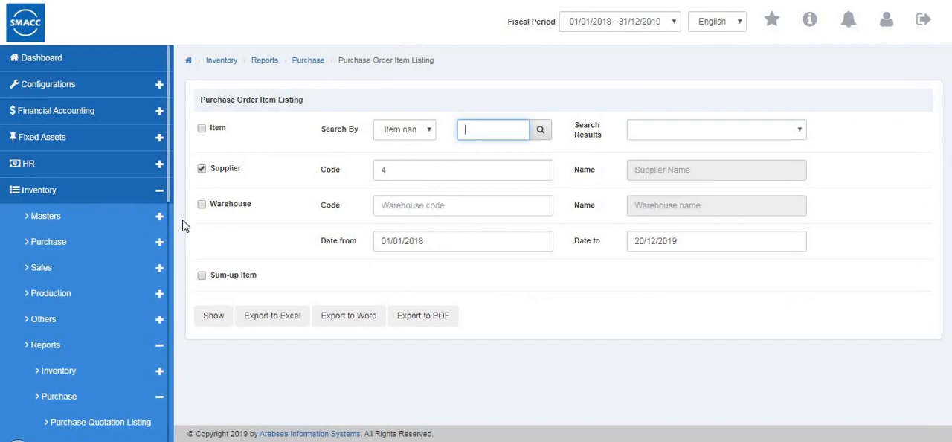
# - Show the Purchase Order Item Listing for supplier code 4 with the warehouse filter set to Warehouse 2 (0002)
pyautogui.click(219, 209)
pyautogui.click(431, 209)
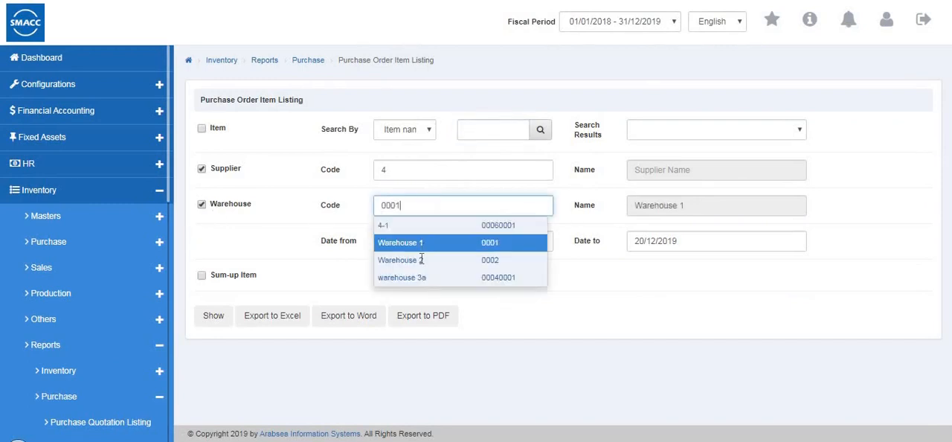
pyautogui.click(423, 267)
pyautogui.click(215, 318)
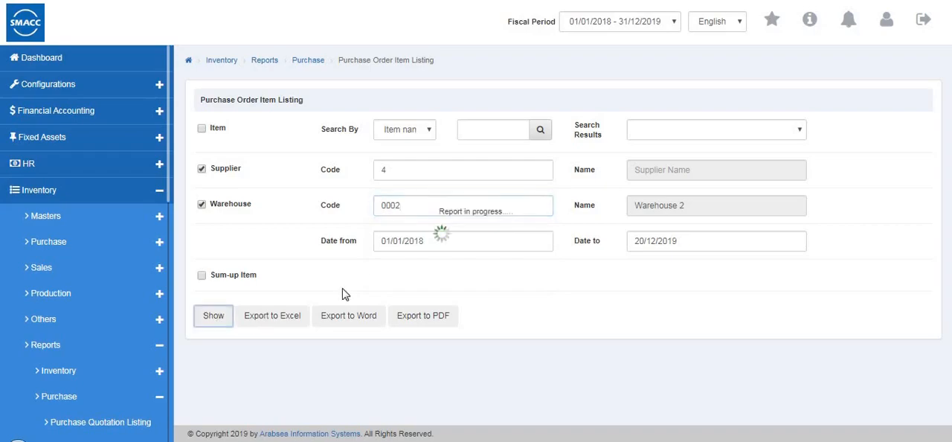
# - Leave the Purchase Order Item Listing report and open the Purchase Order Pending List
pyautogui.click(821, 109)
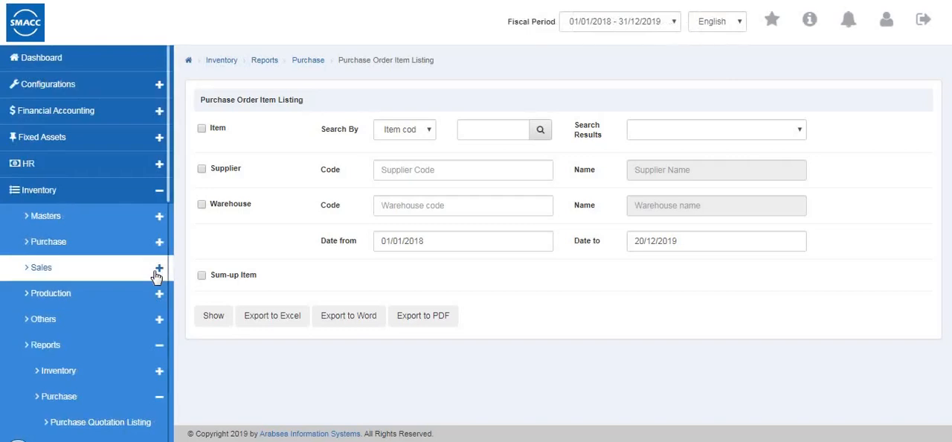
pyautogui.scroll(-3, 156, 297)
pyautogui.scroll(-3, 156, 277)
pyautogui.click(131, 221)
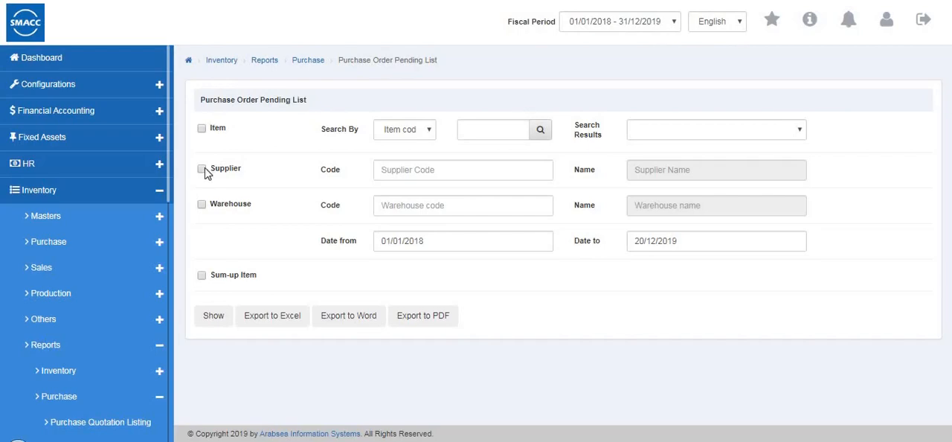
# - Filter the Purchase Order Pending List by the supplier with code 4
pyautogui.click(426, 166)
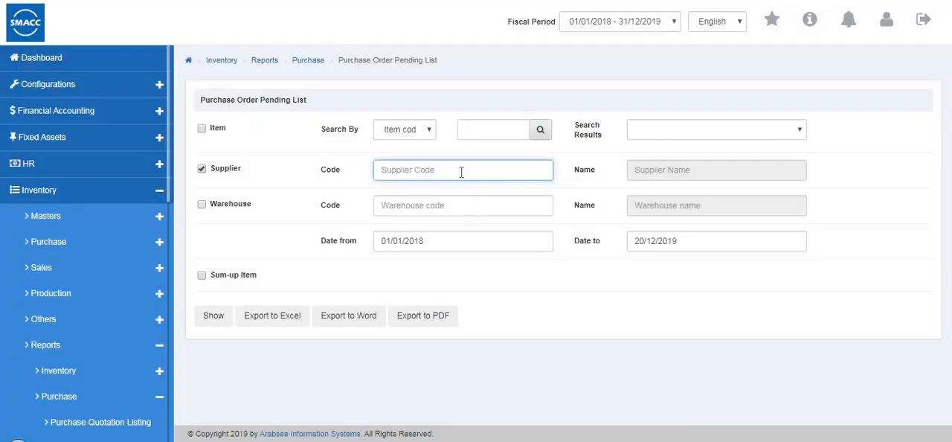
pyautogui.doubleClick(463, 171)
pyautogui.press('Down')
pyautogui.press('Down')
pyautogui.press('Return')
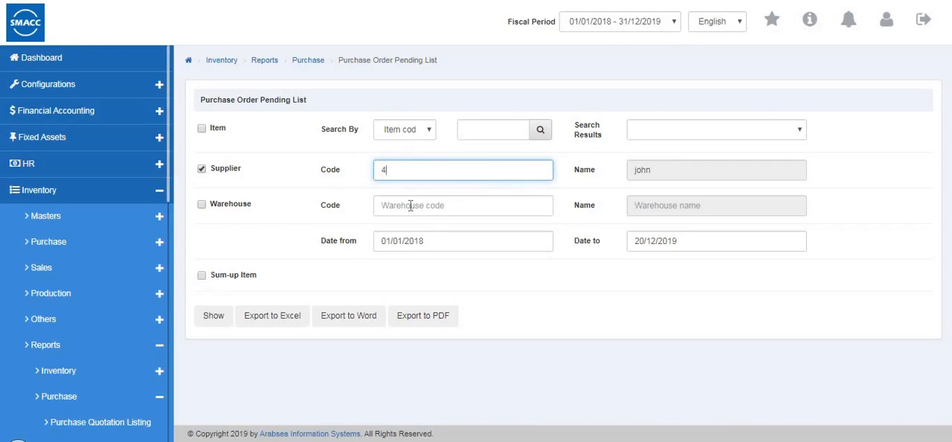
# - Add a warehouse filter for Warehouse 1 (0001) to the Purchase Order Pending List
pyautogui.doubleClick(411, 206)
pyautogui.click(202, 207)
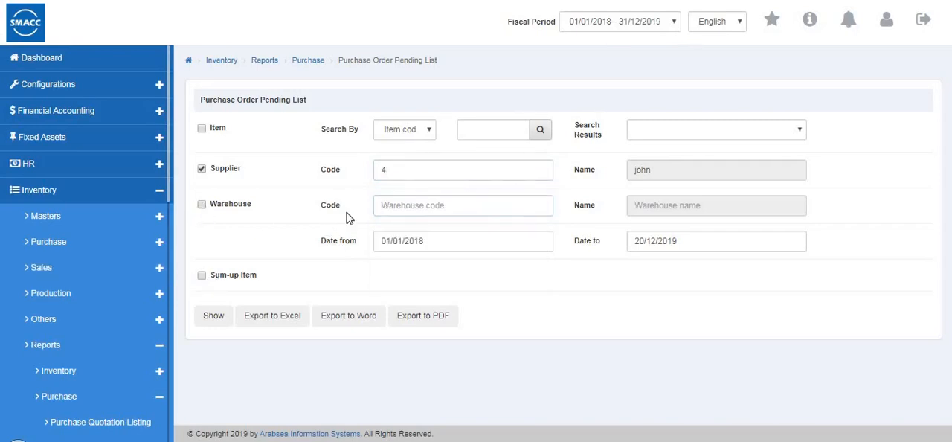
pyautogui.doubleClick(392, 208)
pyautogui.press('Down')
pyautogui.press('Down')
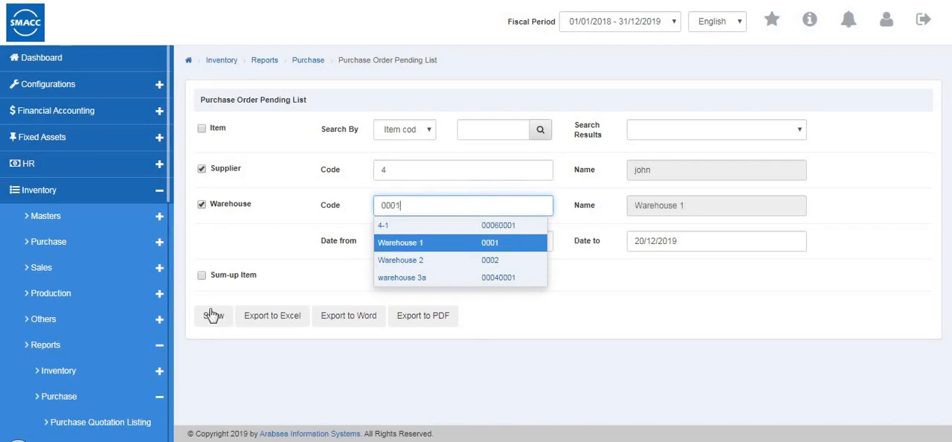
pyautogui.press('Return')
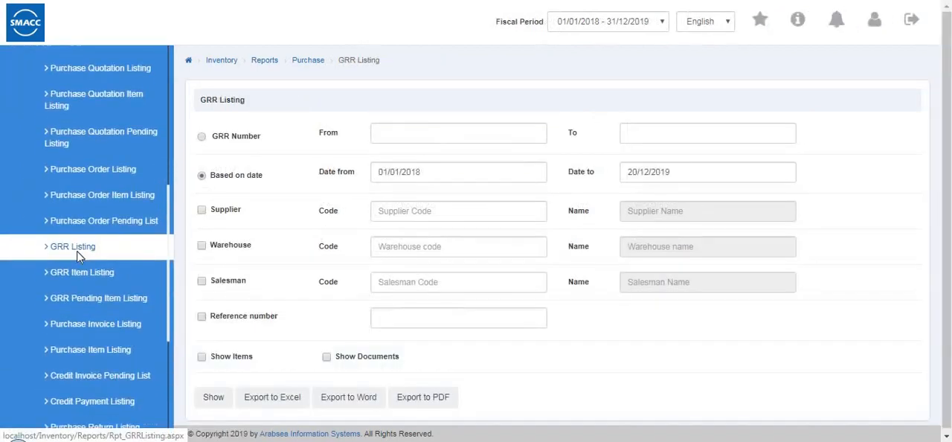
# - Show the GRR Listing for the supplier with code 4, based on dates 01/01/2018 to 20/12/2019
pyautogui.scroll(5, 77, 255)
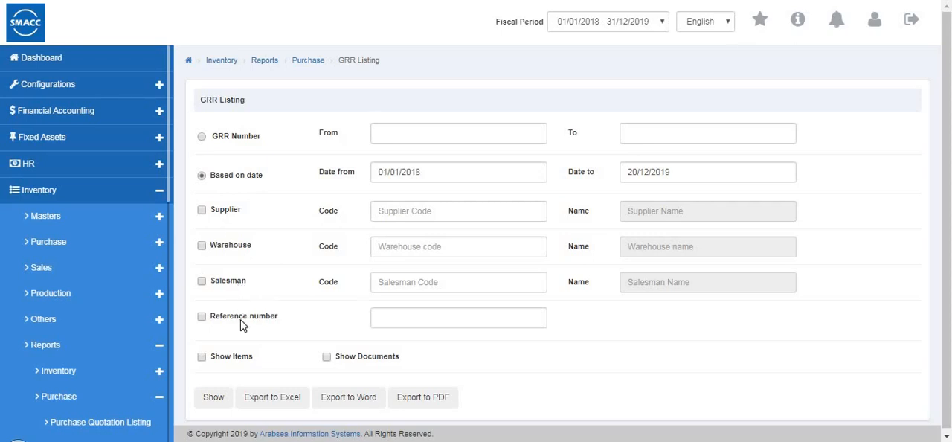
pyautogui.click(397, 217)
pyautogui.doubleClick(398, 218)
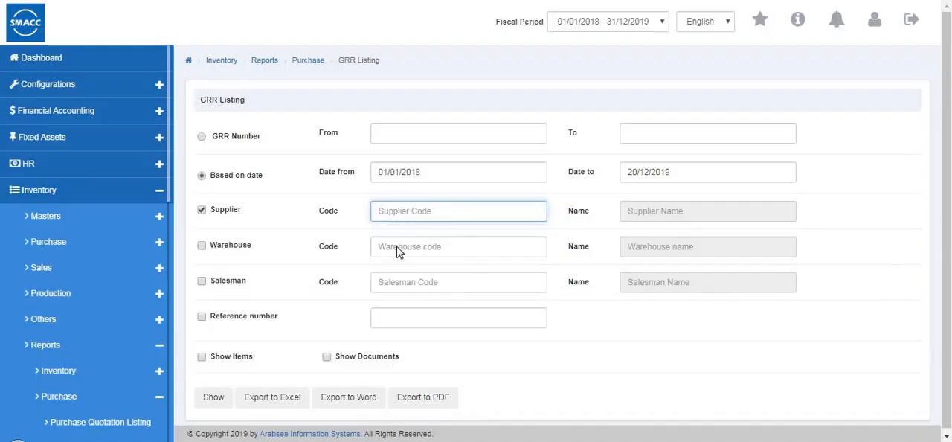
pyautogui.click(397, 266)
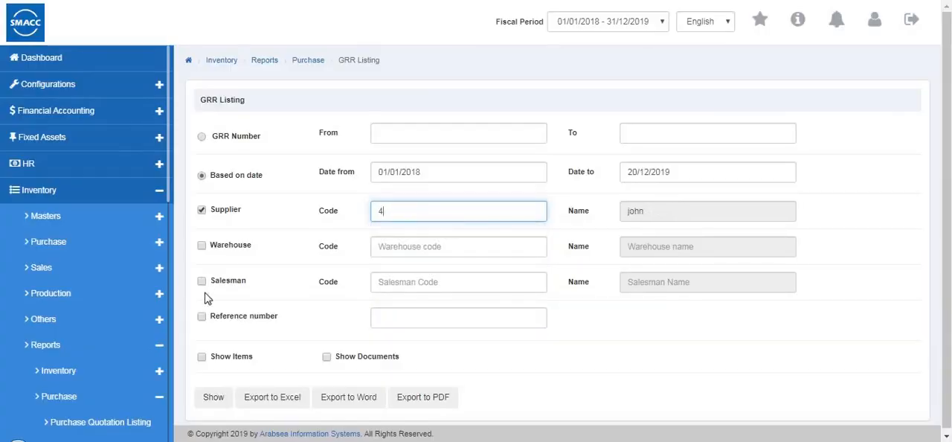
pyautogui.click(213, 398)
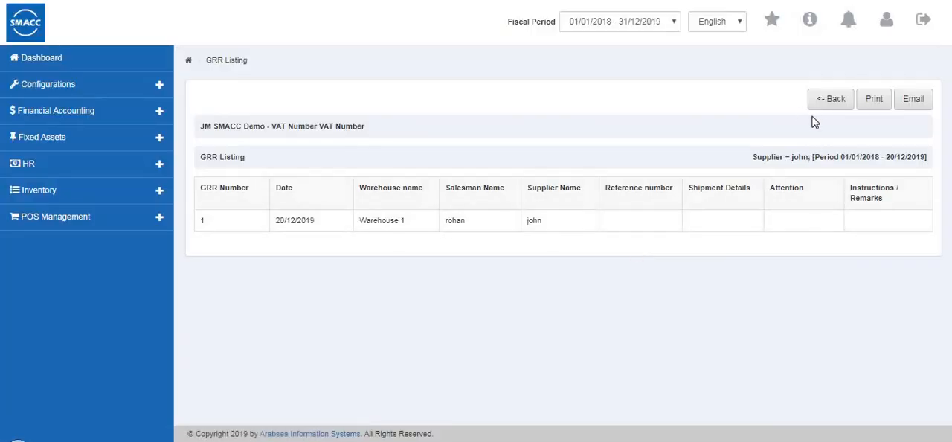
# - Leave the GRR Listing report and open the GRR Item Listing
pyautogui.click(835, 108)
pyautogui.scroll(-3, 80, 329)
pyautogui.scroll(-3, 83, 329)
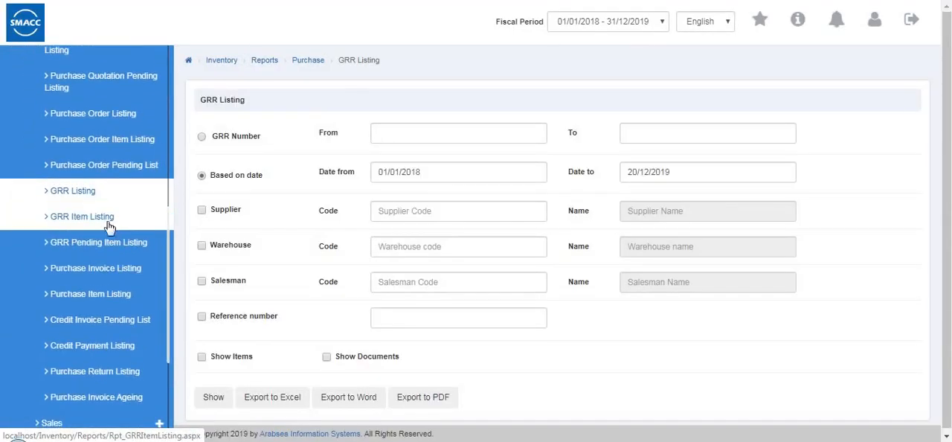
pyautogui.click(108, 226)
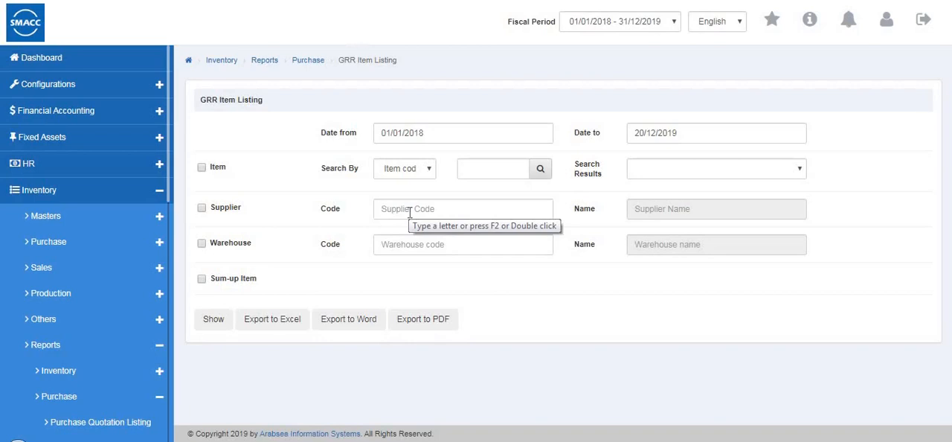
# - Try the item filter and the supplier filter with code 4 in the GRR Item Listing, and clear both filters
pyautogui.click(201, 169)
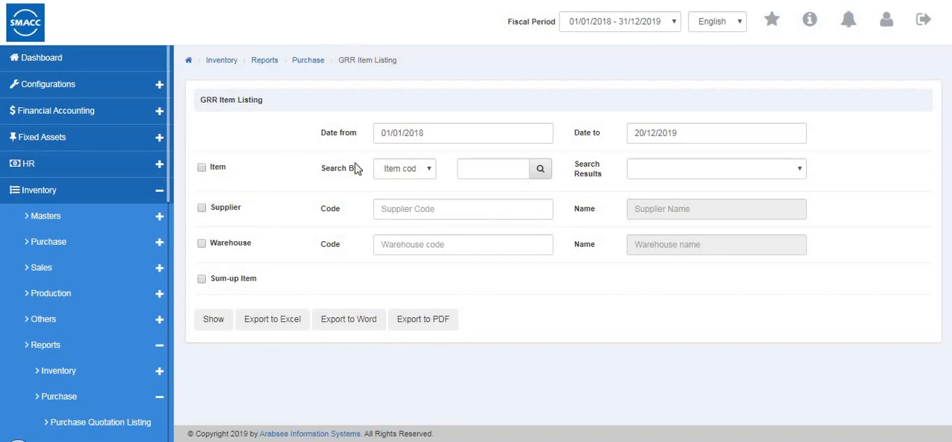
pyautogui.click(382, 210)
pyautogui.write('8')
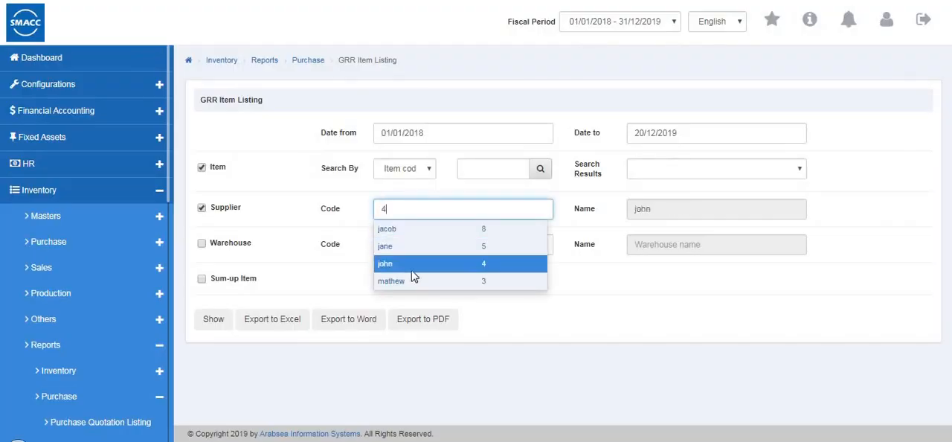
pyautogui.click(414, 270)
pyautogui.click(201, 168)
pyautogui.click(202, 209)
# - Open the GRR Pending Item Listing and enable its supplier filter
pyautogui.scroll(-5, 108, 301)
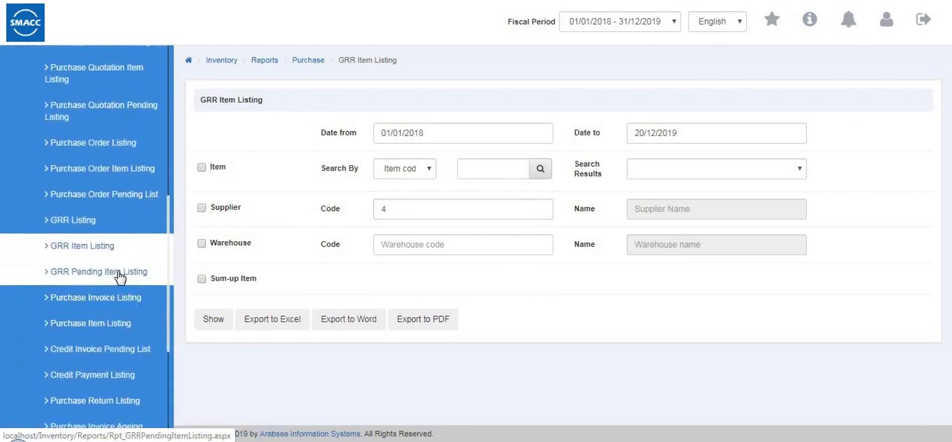
pyautogui.click(99, 272)
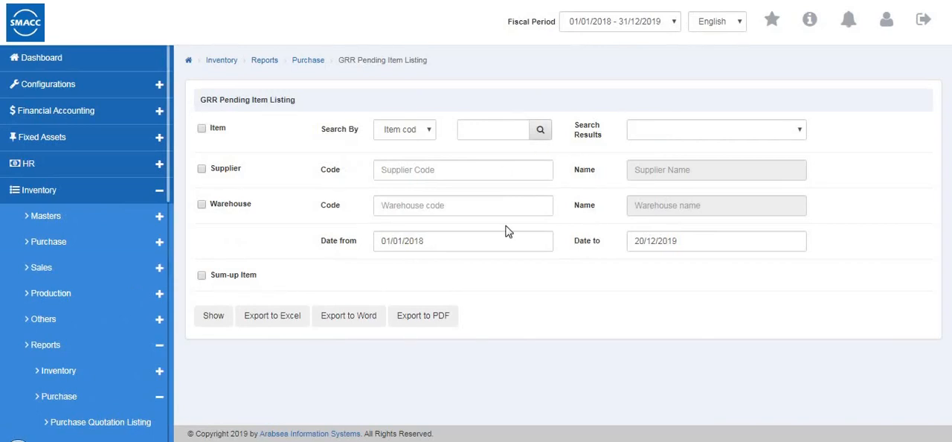
pyautogui.click(424, 173)
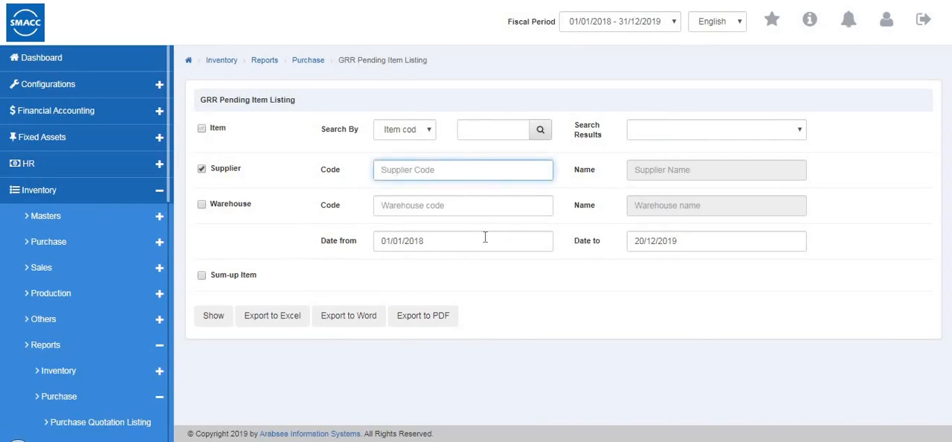
# - Open the Purchase Invoice Listing and look through its invoice-number, date-based and payment mode options, keeping Based on date and All
pyautogui.scroll(-5, 97, 305)
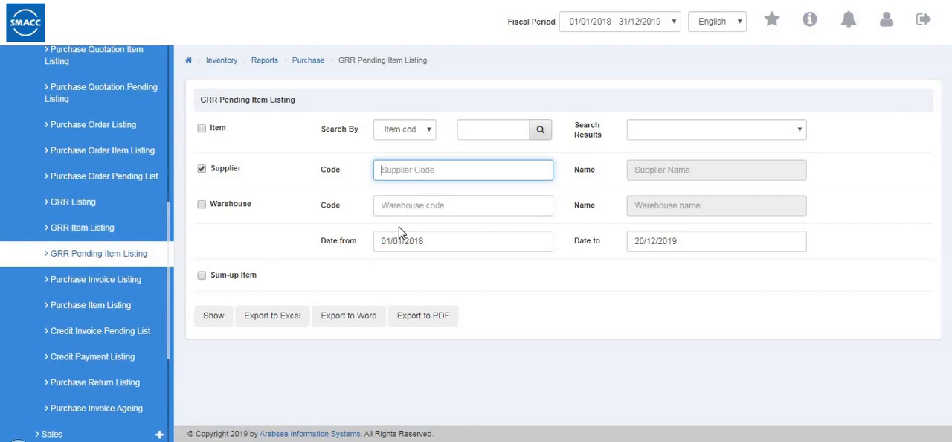
pyautogui.click(128, 281)
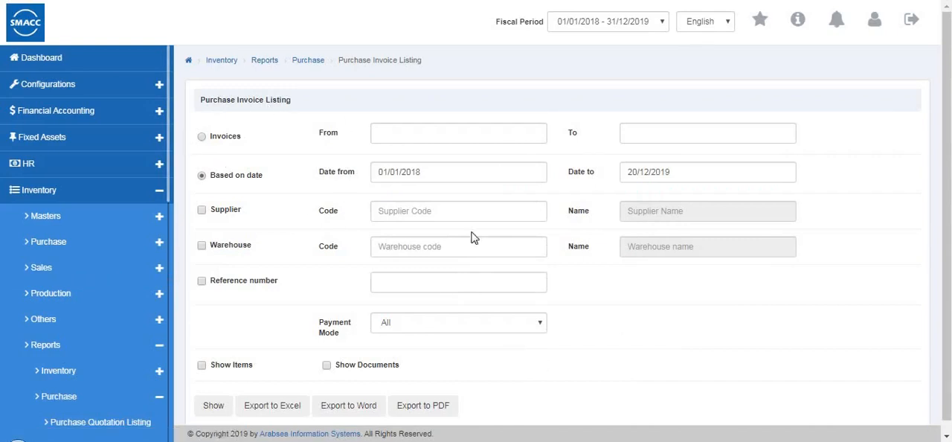
pyautogui.click(202, 138)
pyautogui.click(202, 177)
pyautogui.scroll(-1, 407, 246)
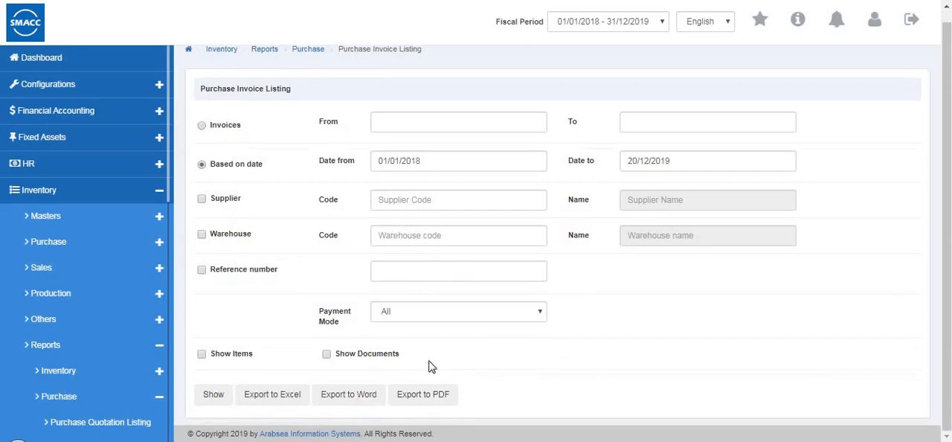
pyautogui.click(417, 318)
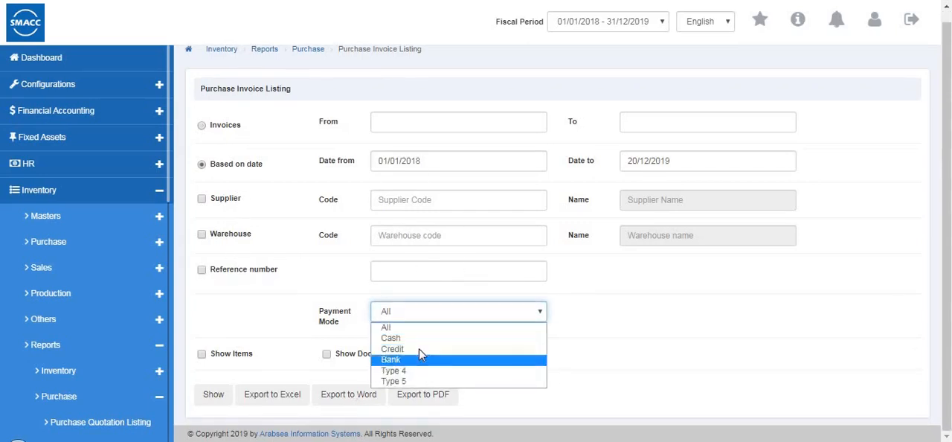
pyautogui.click(301, 364)
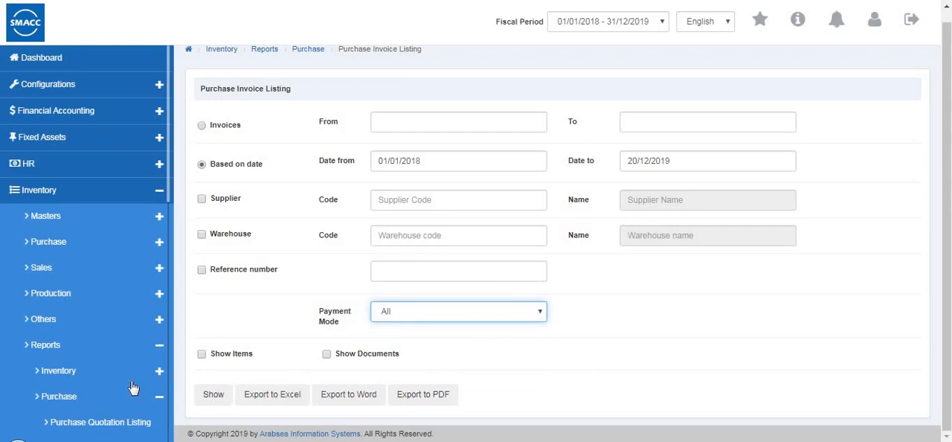
# - Show the Purchase Invoice Listing filtered by Warehouse 1 with the payment mode All
pyautogui.scroll(-3, 131, 389)
pyautogui.scroll(-3, 131, 389)
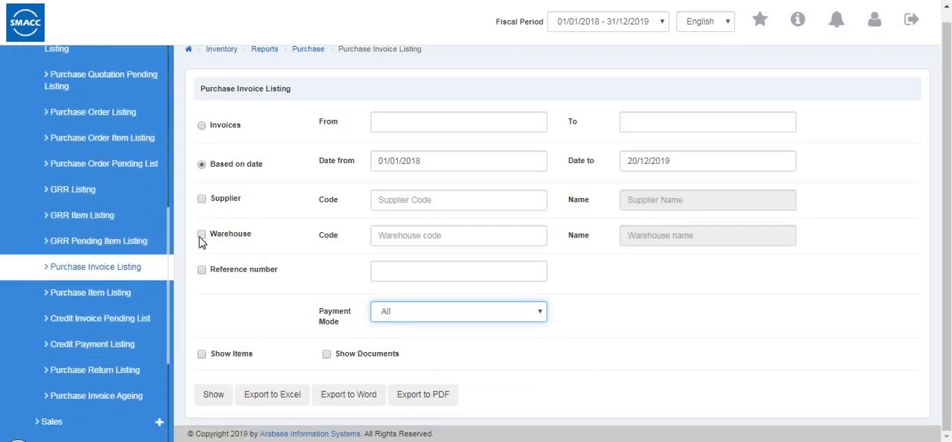
pyautogui.click(381, 237)
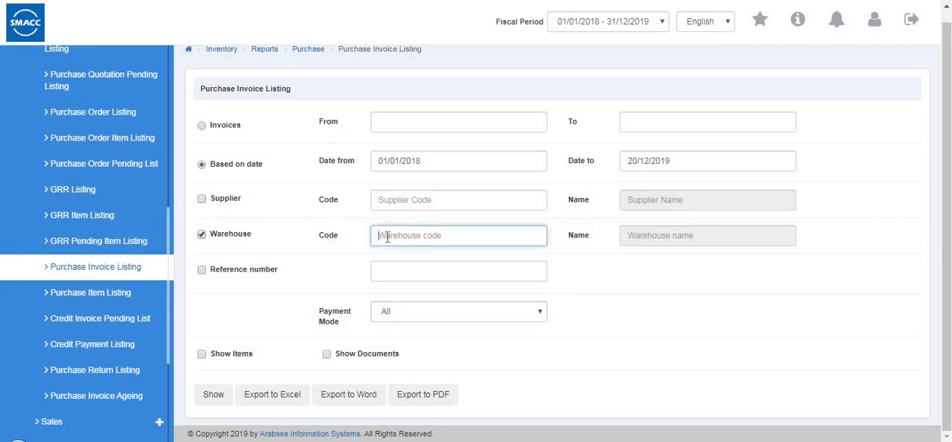
pyautogui.click(214, 395)
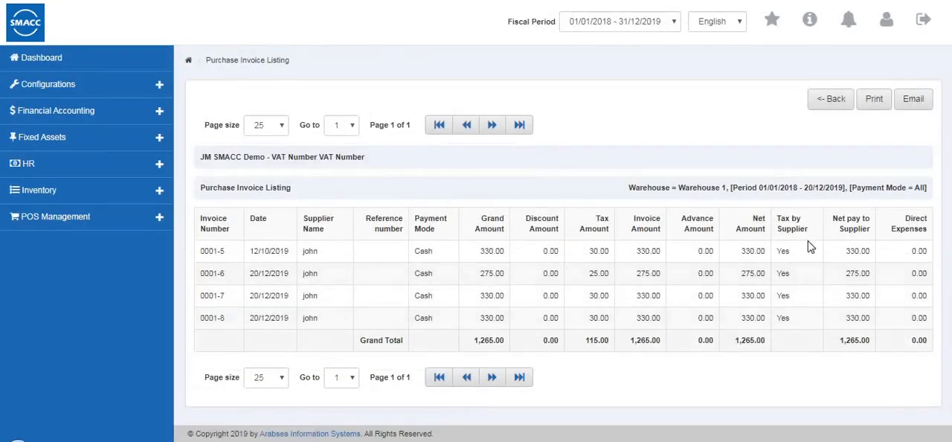
# - Leave the Purchase Invoice Listing report and open the Purchase Item Listing
pyautogui.click(831, 101)
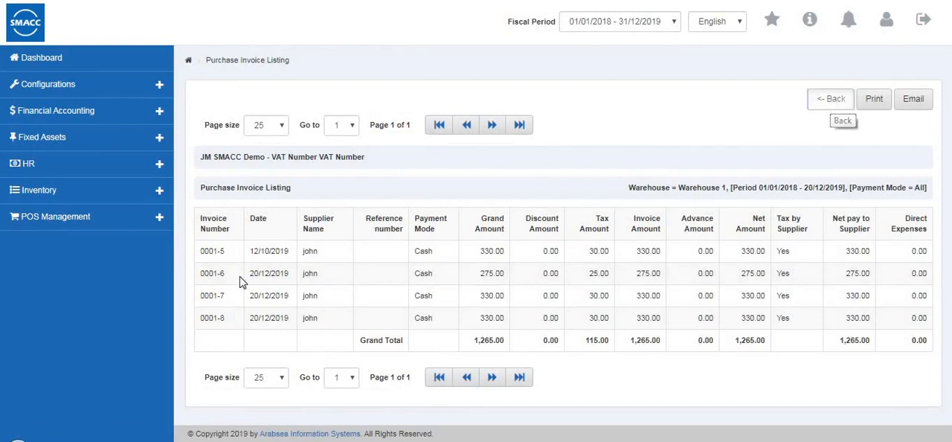
pyautogui.scroll(-6, 104, 318)
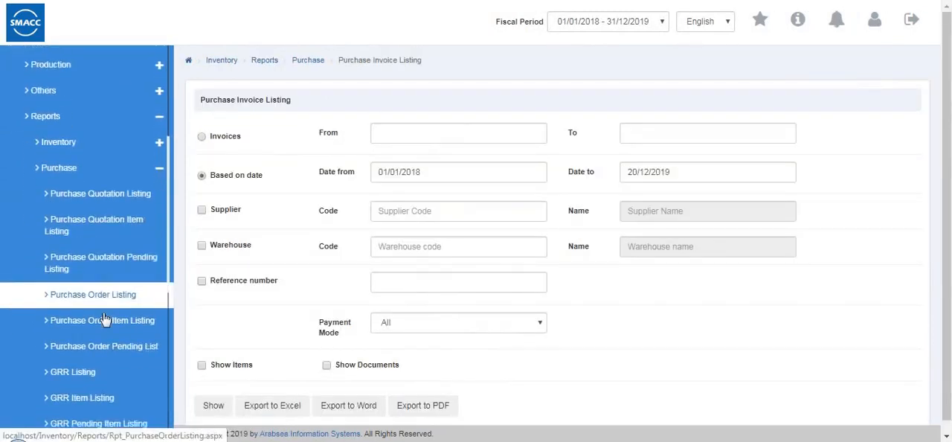
pyautogui.click(114, 274)
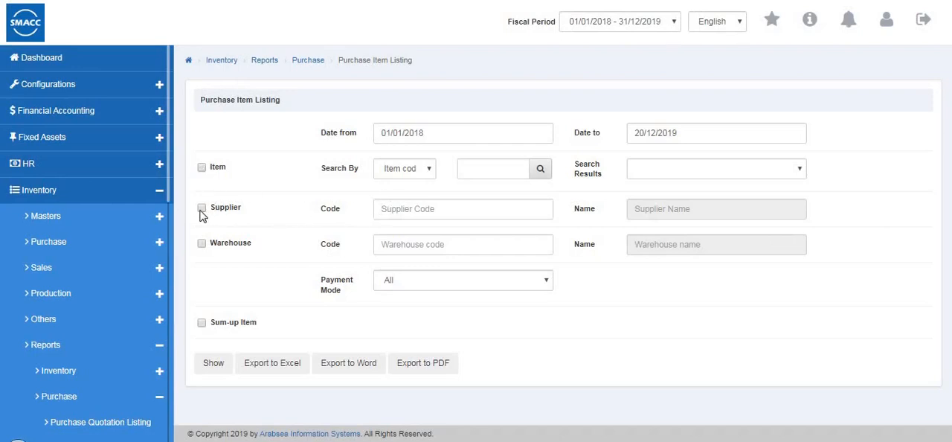
# - Show the Purchase Item Listing for the supplier with code 4 and examine the listed items
pyautogui.click(399, 218)
pyautogui.write('4')
pyautogui.click(202, 369)
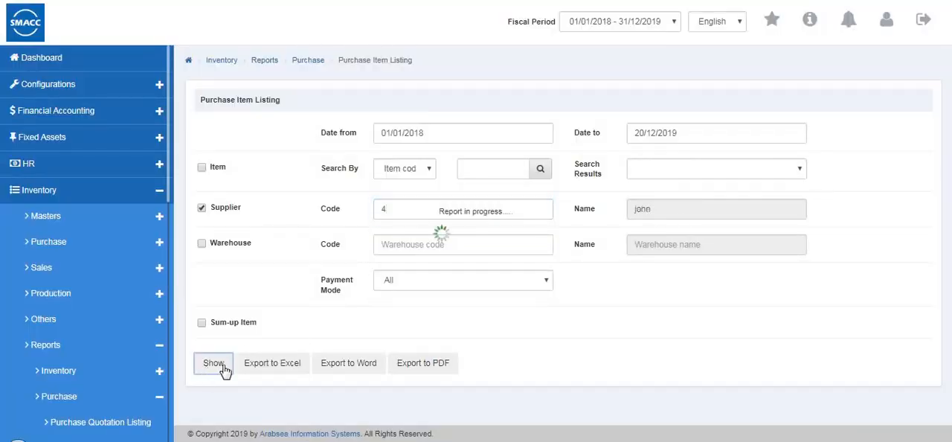
pyautogui.scroll(-1, 551, 295)
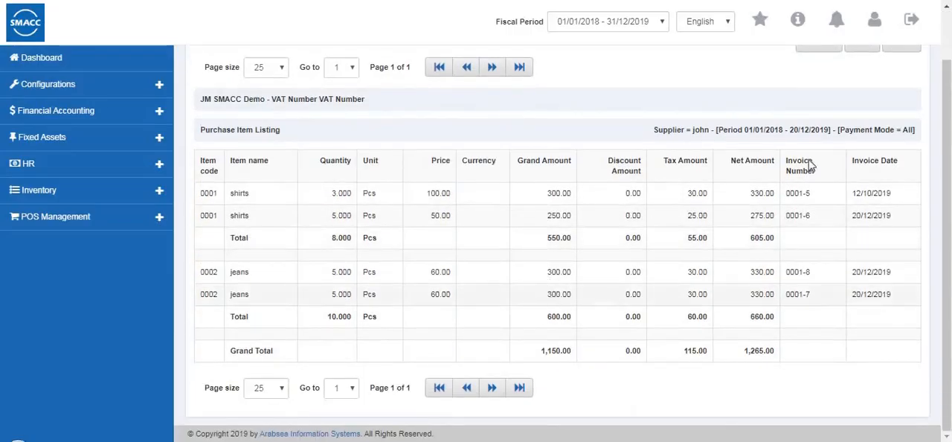
# - Leave the Purchase Item Listing report and open the Credit Invoice Pending List
pyautogui.scroll(1, 811, 163)
pyautogui.click(818, 99)
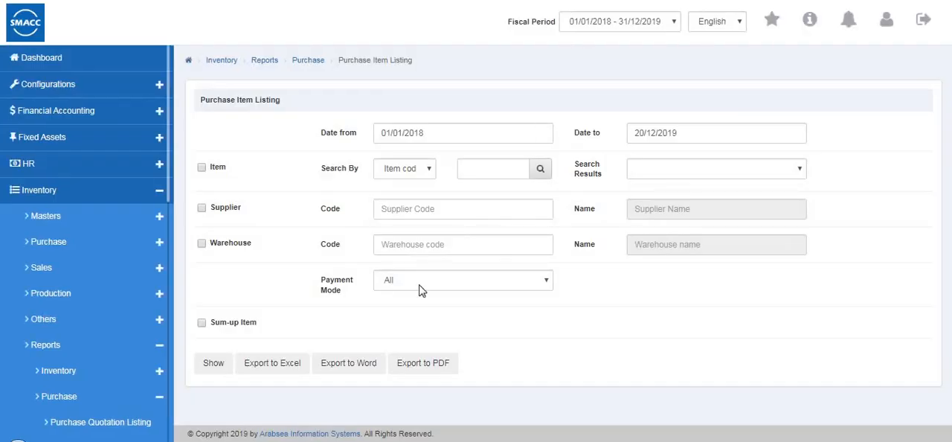
pyautogui.click(121, 277)
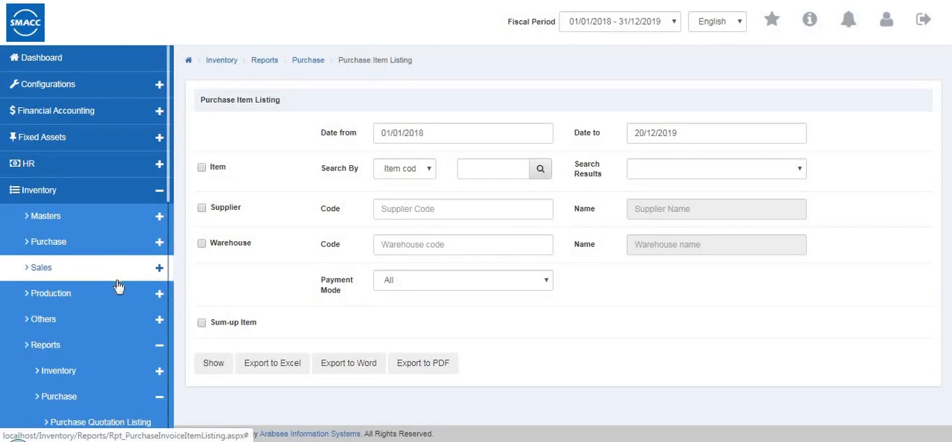
pyautogui.scroll(-5, 158, 351)
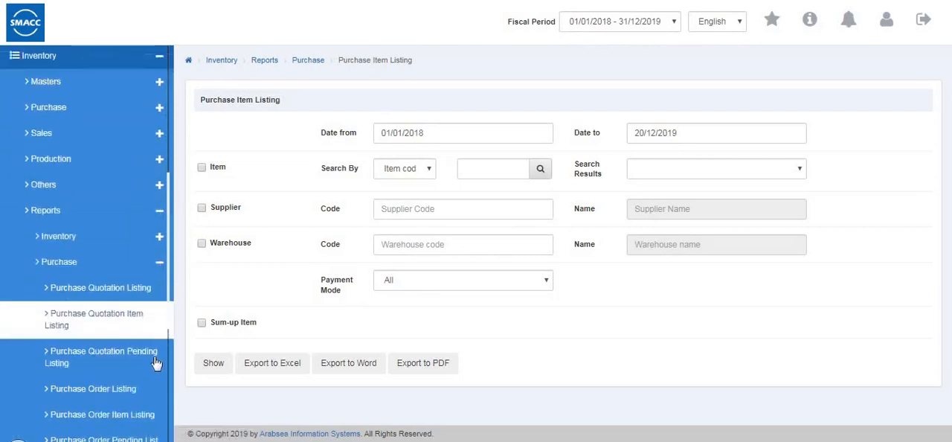
pyautogui.scroll(-2, 158, 359)
pyautogui.click(118, 320)
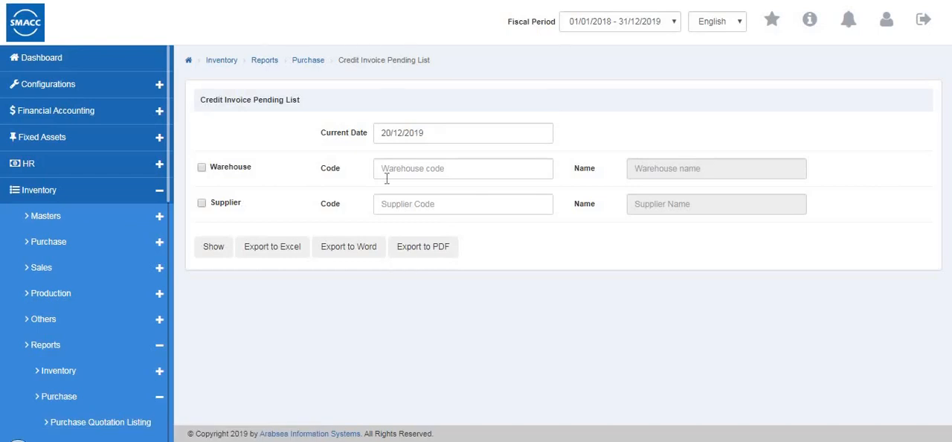
# - Show the Credit Invoice Pending List as on 20/12/2019, filtered by the first supplier in the code lookup
pyautogui.click(201, 169)
pyautogui.click(201, 206)
pyautogui.click(414, 207)
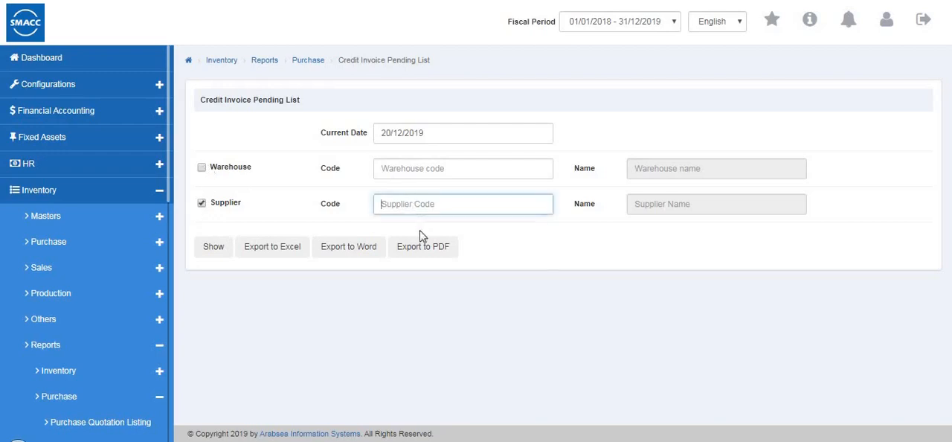
pyautogui.write('3')
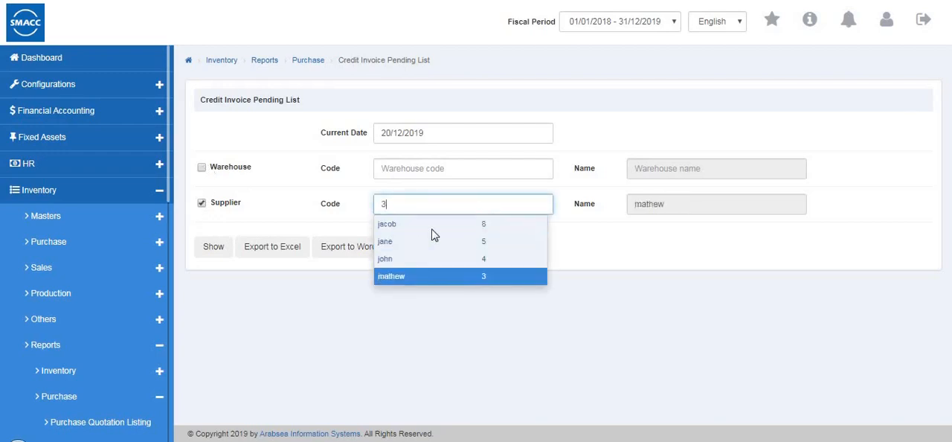
pyautogui.click(201, 253)
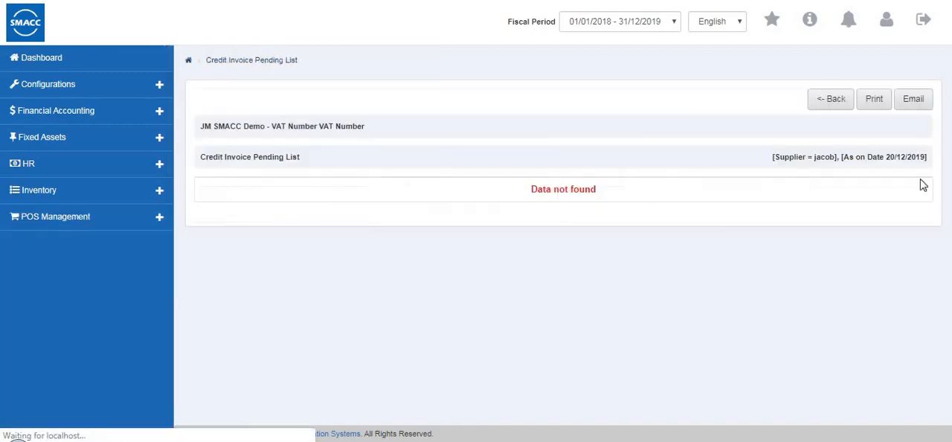
# - Leave the Credit Invoice Pending List report and open the Credit Payment Listing
pyautogui.click(838, 102)
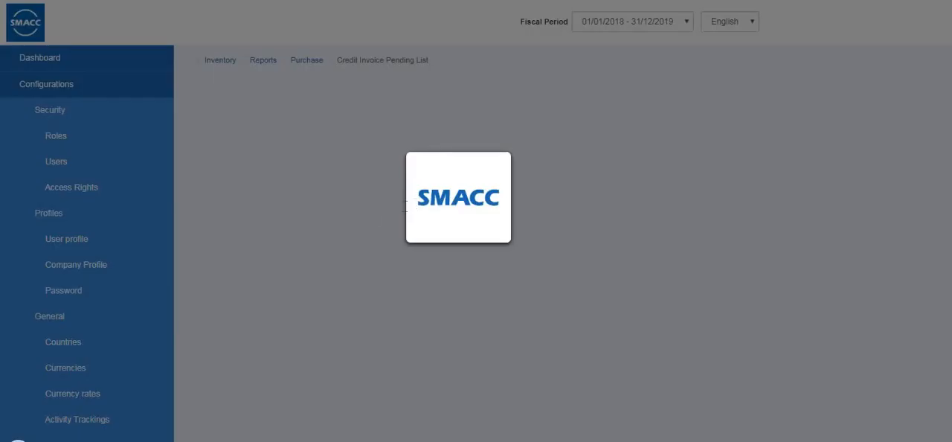
pyautogui.scroll(-3, 149, 291)
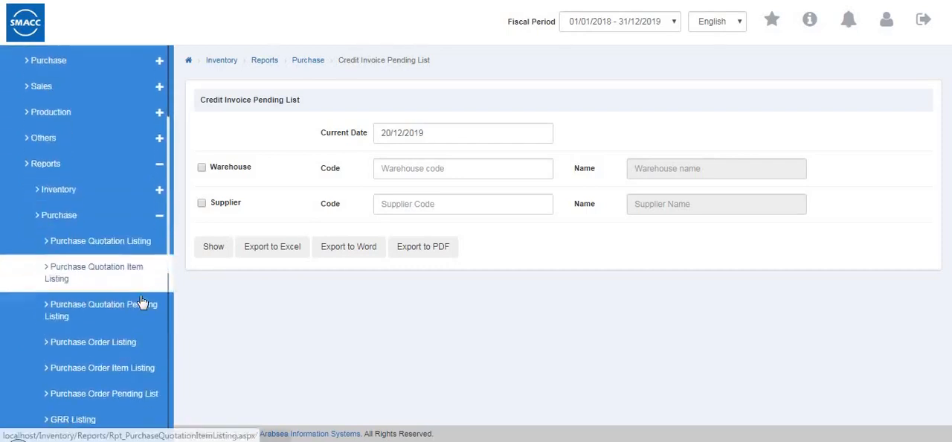
pyautogui.scroll(-3, 142, 301)
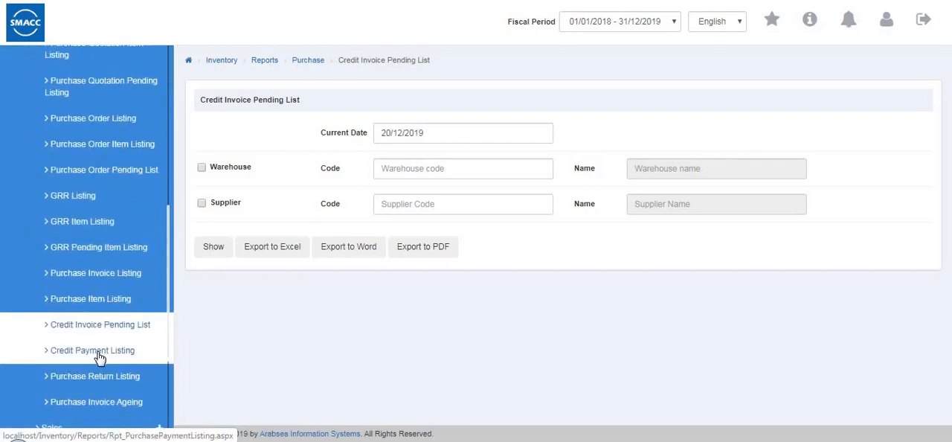
pyautogui.click(99, 350)
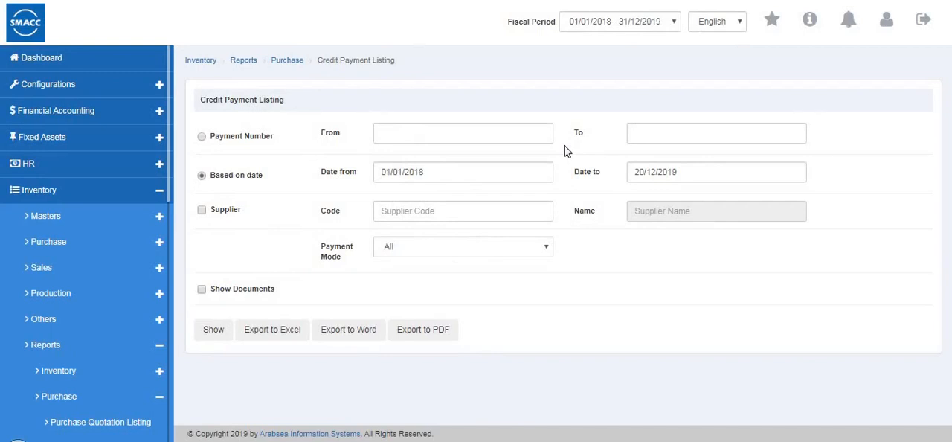
# - Set the Credit Payment Listing to be based on date and filter it by the last supplier in the code lookup
pyautogui.click(201, 137)
pyautogui.click(391, 135)
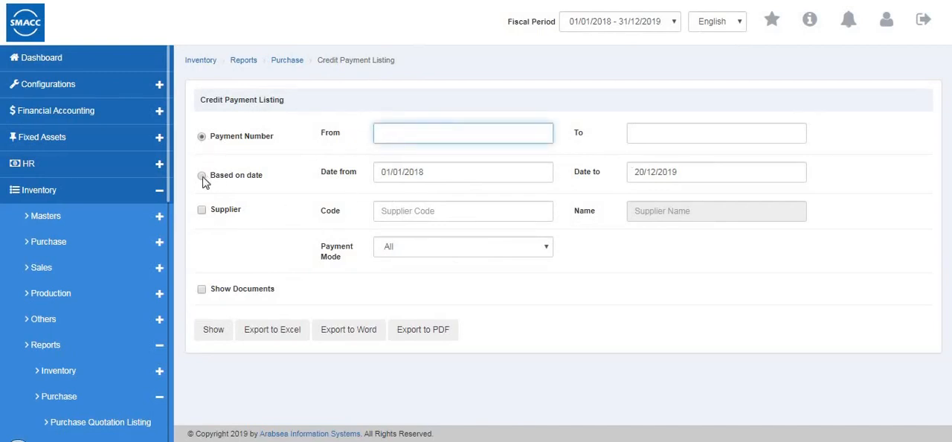
pyautogui.click(202, 176)
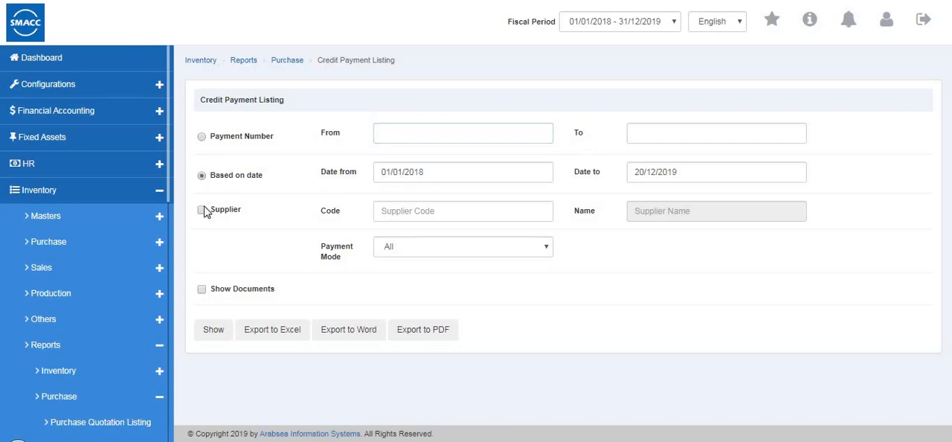
pyautogui.click(413, 213)
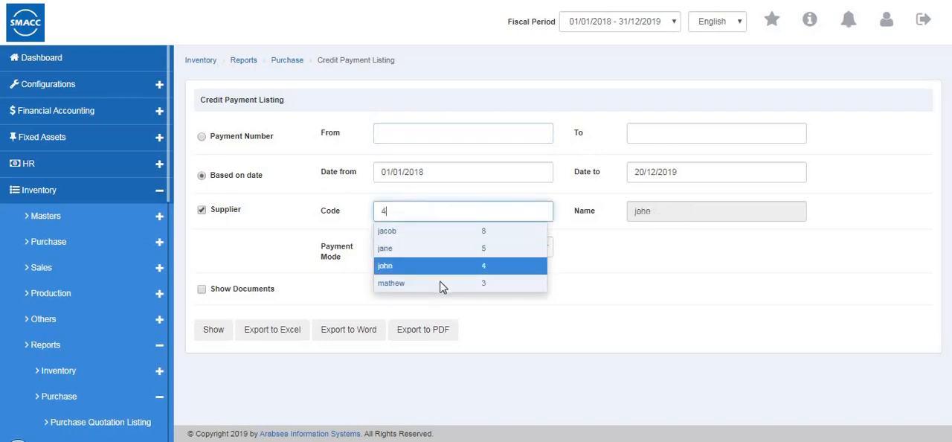
pyautogui.click(441, 284)
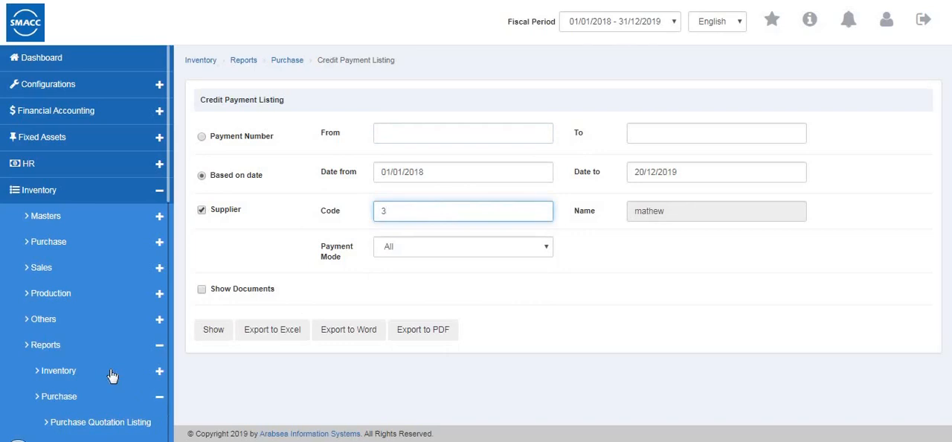
# - Open the Purchase Return Listing from the purchase reports and set it to be based on date
pyautogui.scroll(-3, 116, 373)
pyautogui.scroll(-3, 115, 373)
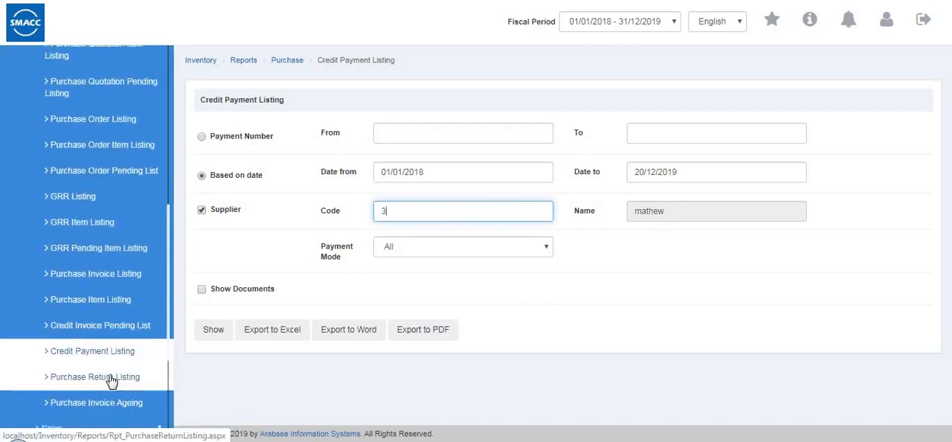
pyautogui.click(135, 370)
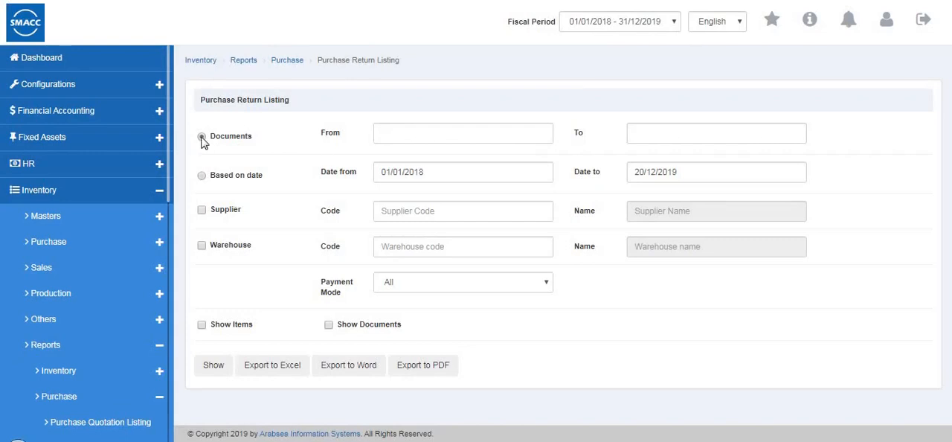
pyautogui.click(201, 176)
# - Open the Purchase Invoice Ageing report with the Only Credit Purchases type and go to the end day of range 3
pyautogui.scroll(-7, 41, 363)
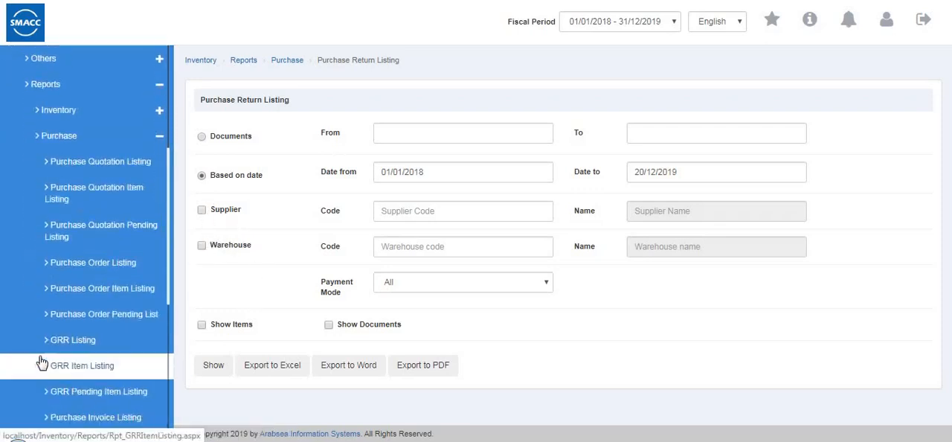
pyautogui.scroll(-1, 74, 232)
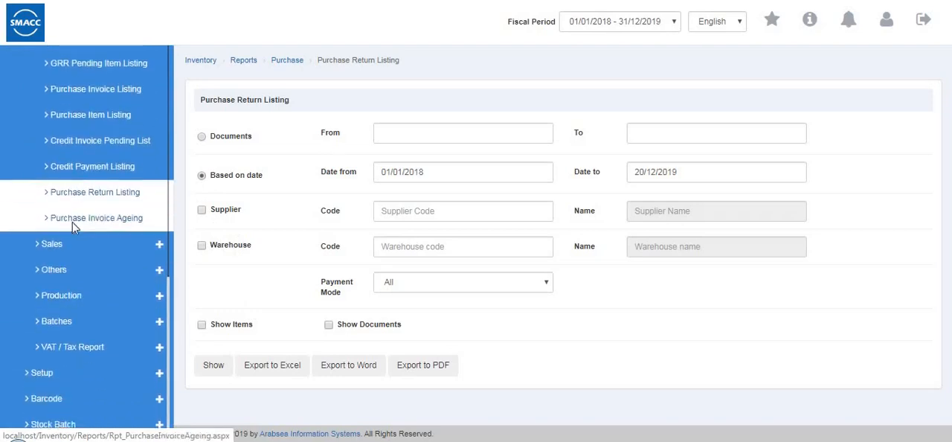
pyautogui.click(75, 219)
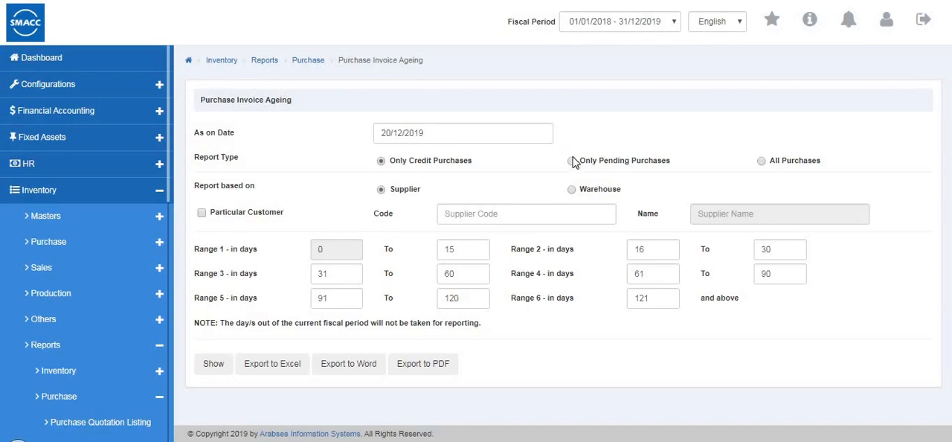
pyautogui.click(381, 163)
pyautogui.click(466, 275)
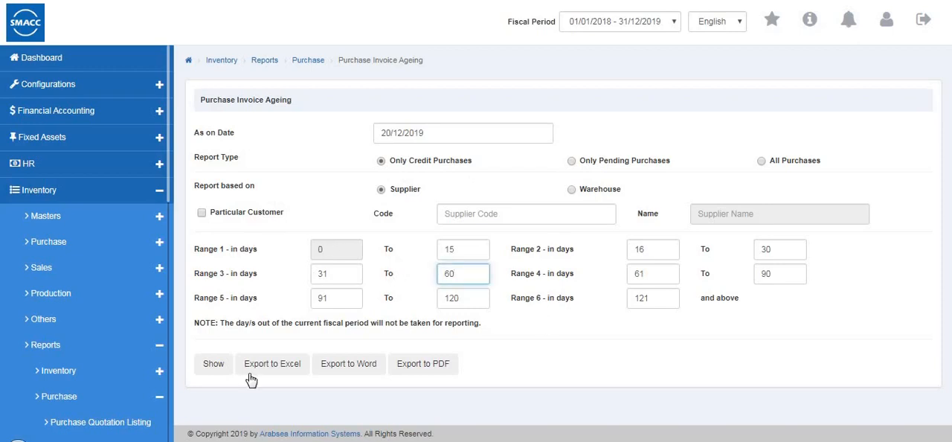
# - Collapse the purchase reports, expand the sales reports and open the Sales Quotation Listing
pyautogui.scroll(-1, 104, 381)
pyautogui.scroll(-6, 104, 381)
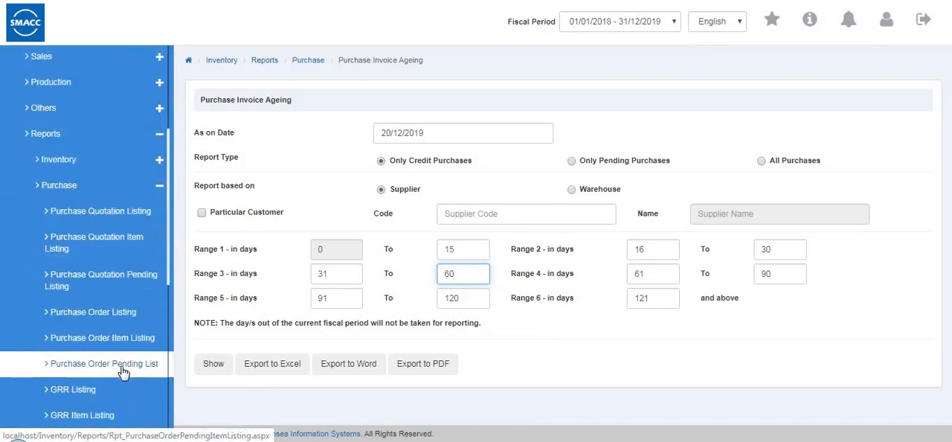
pyautogui.scroll(6, 123, 372)
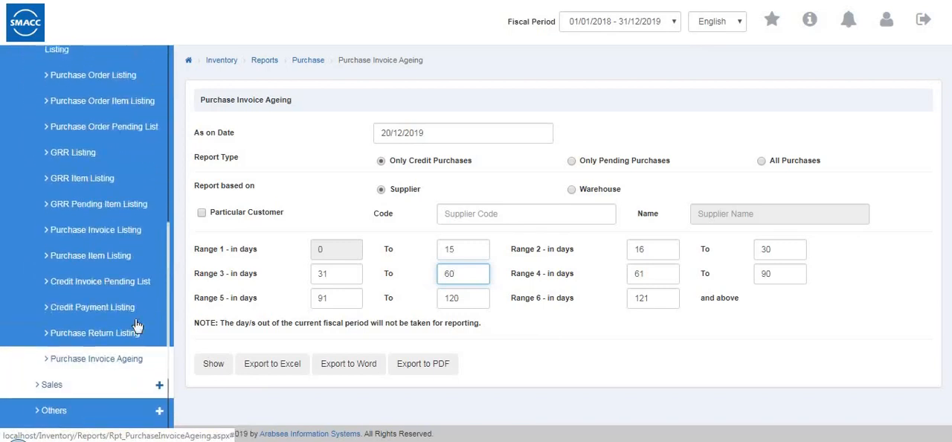
pyautogui.click(128, 140)
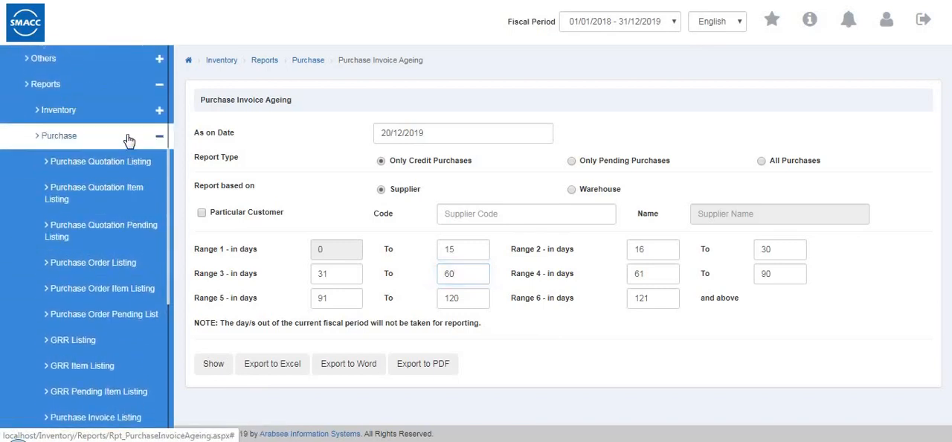
pyautogui.click(115, 226)
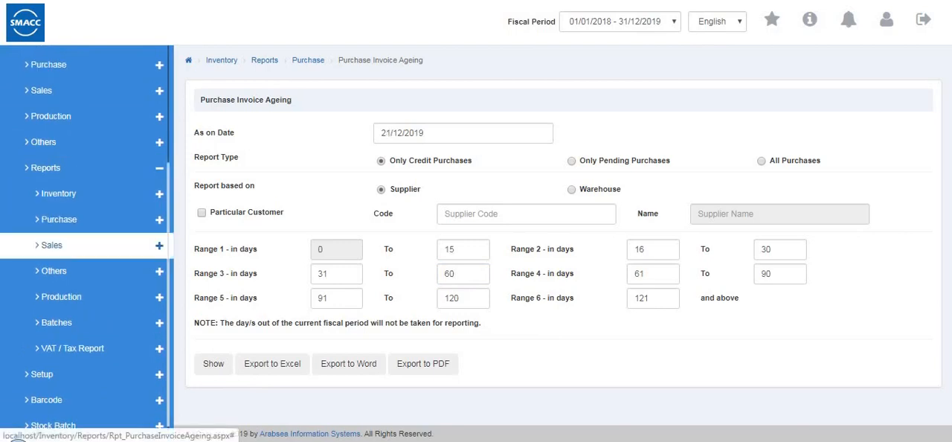
pyautogui.click(69, 255)
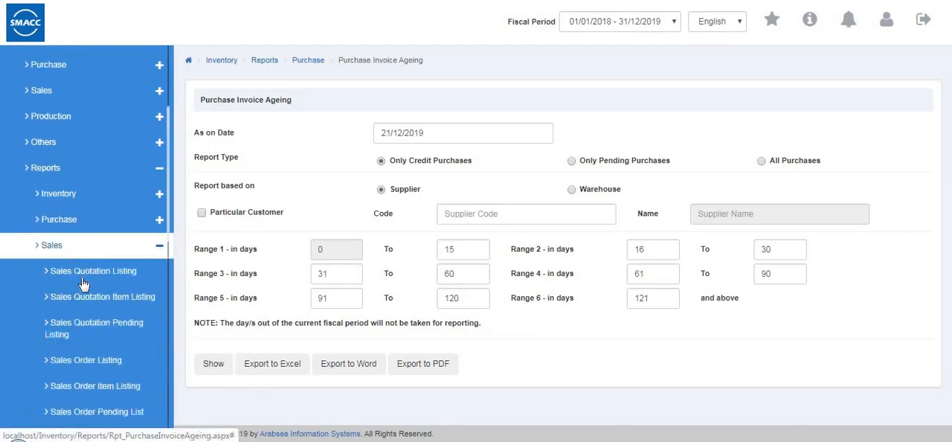
pyautogui.click(81, 277)
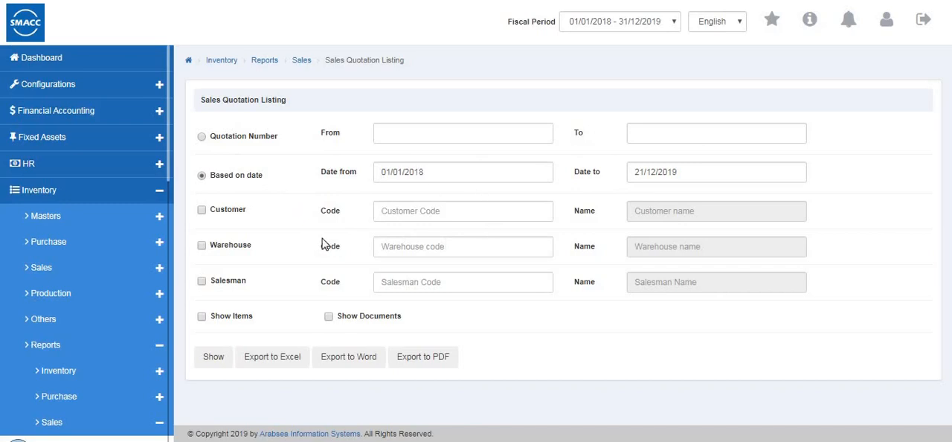
# - Show the Sales Quotation Listing based on date, filtered by the first customer in the code lookup
pyautogui.click(202, 211)
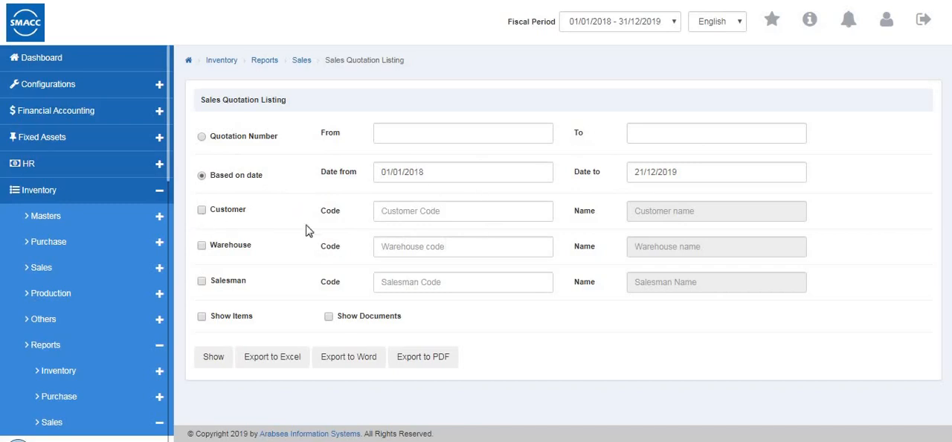
pyautogui.click(399, 213)
pyautogui.click(395, 235)
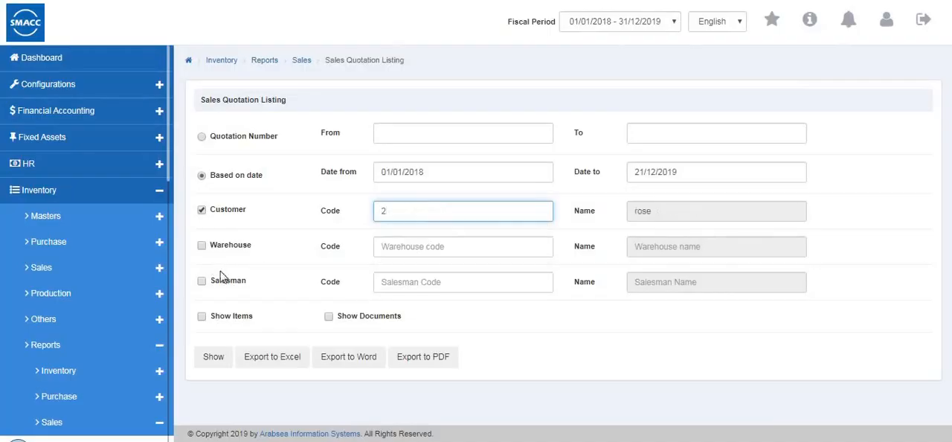
pyautogui.click(213, 357)
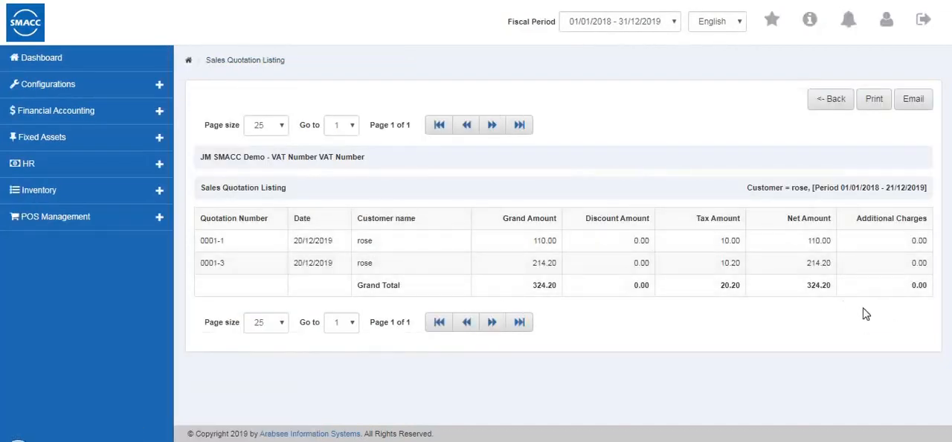
# - Leave the report, open the Sales Quotation Item Listing and show it for item code 0001 (shirts)
pyautogui.click(830, 99)
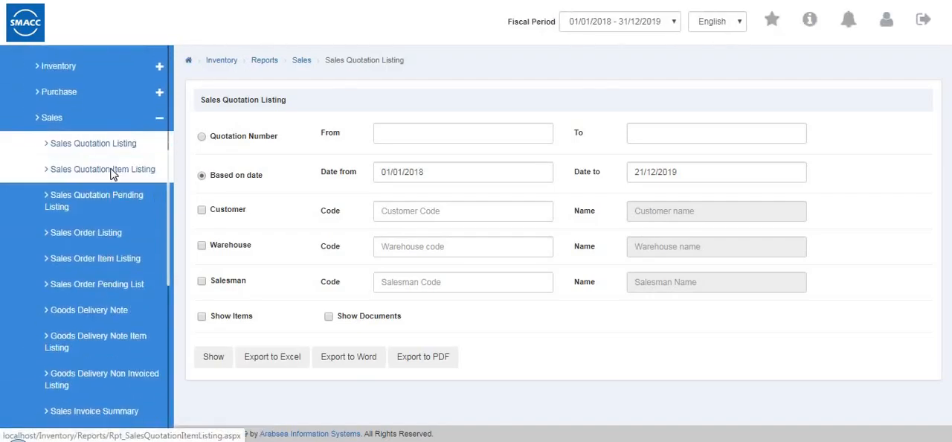
pyautogui.click(112, 170)
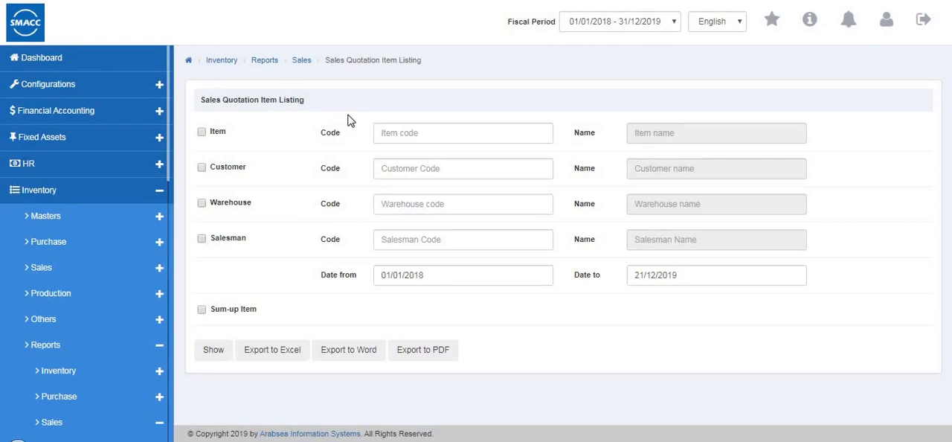
pyautogui.click(424, 133)
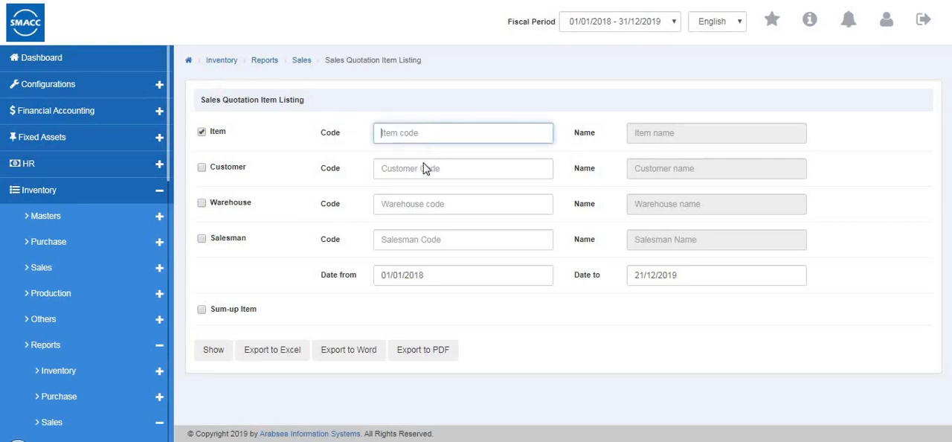
pyautogui.write('0001')
pyautogui.press('Return')
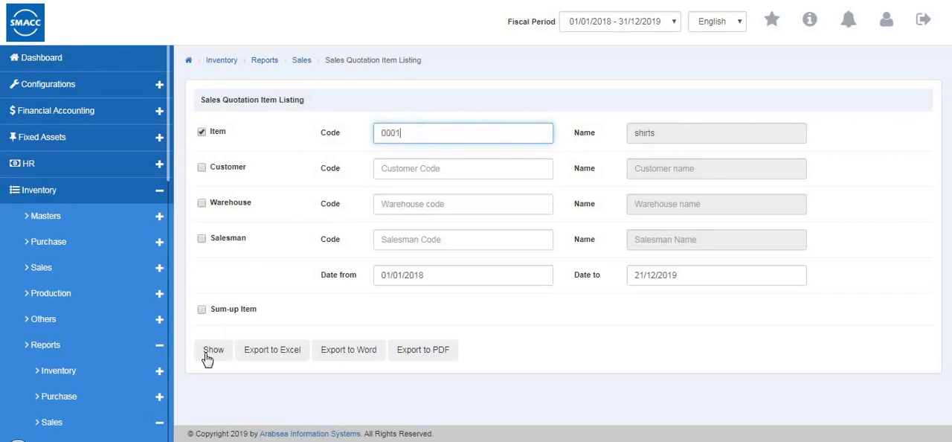
pyautogui.click(213, 349)
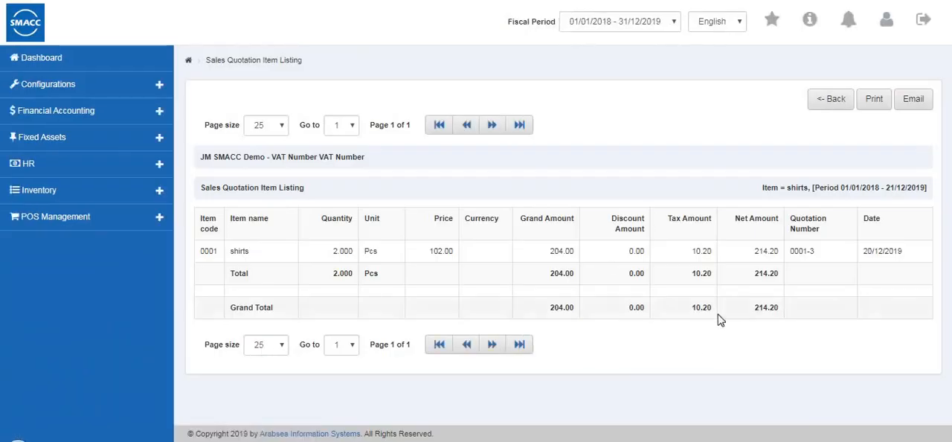
# - Leave the Sales Quotation Item Listing report and open the Sales Quotation Pending Listing
pyautogui.click(831, 105)
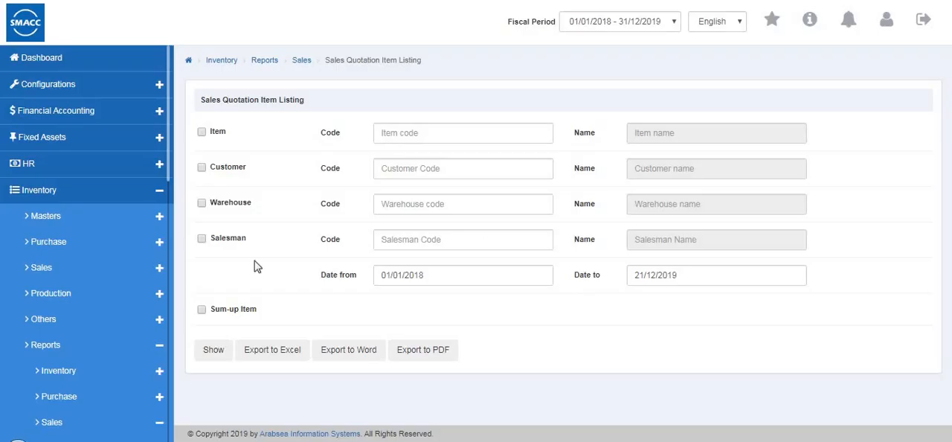
pyautogui.scroll(-2, 149, 253)
pyautogui.scroll(-3, 152, 246)
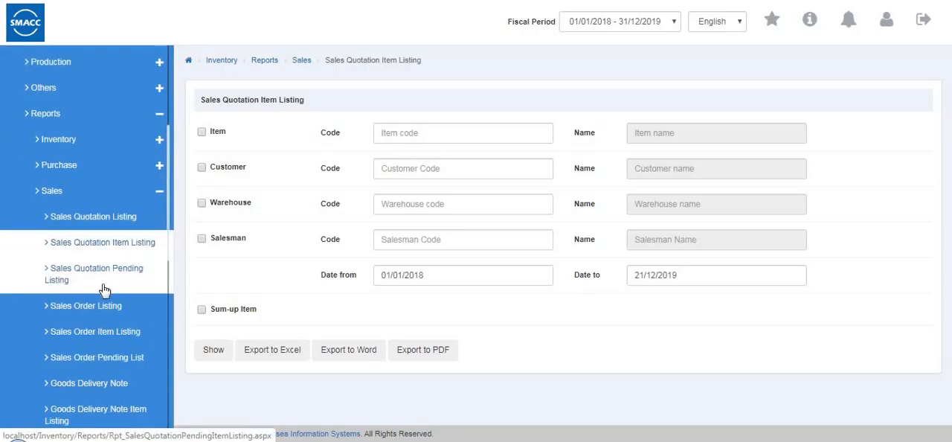
pyautogui.click(110, 282)
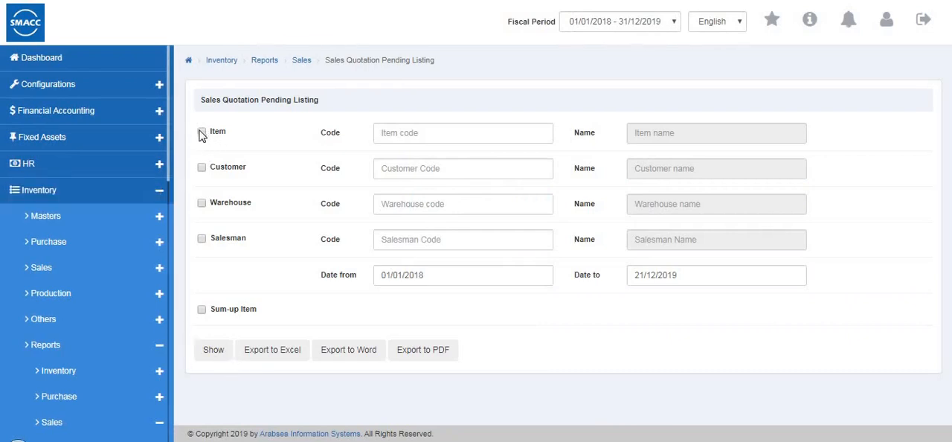
# - Show the Sales Quotation Pending Listing filtered by item code 0001 (shirts)
pyautogui.click(396, 133)
pyautogui.write('0007')
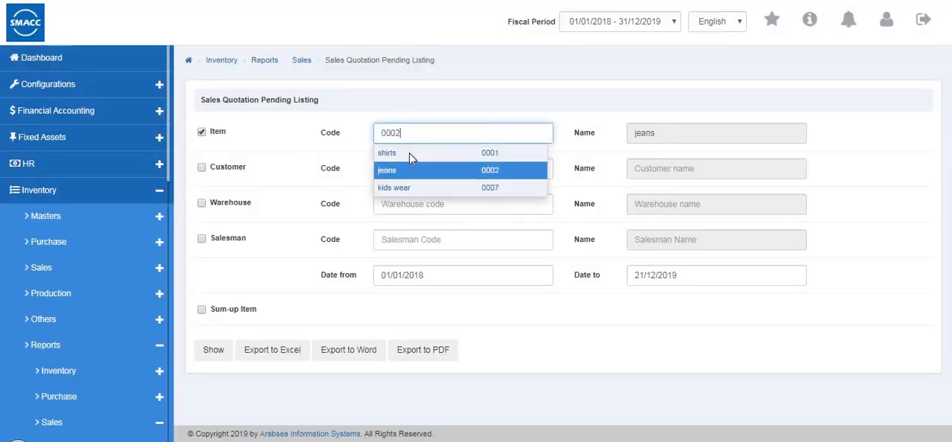
pyautogui.click(393, 153)
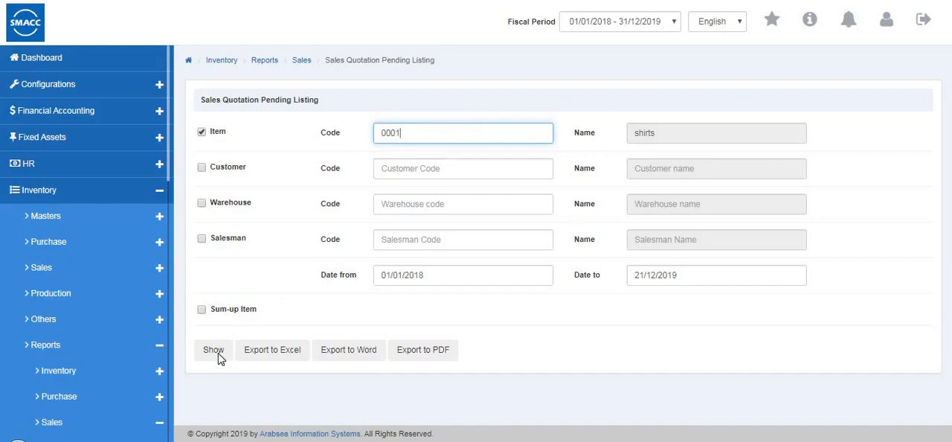
pyautogui.click(214, 350)
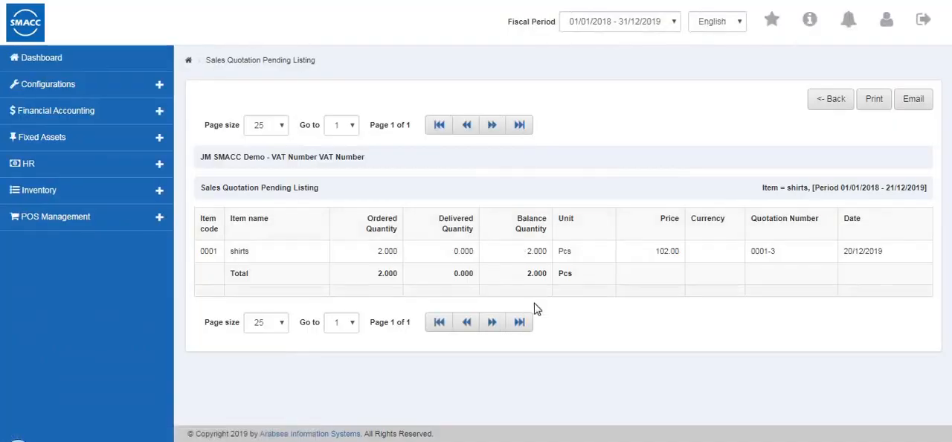
# - Leave the pending report, open the Sales Order Listing and set it to be based on date
pyautogui.click(831, 106)
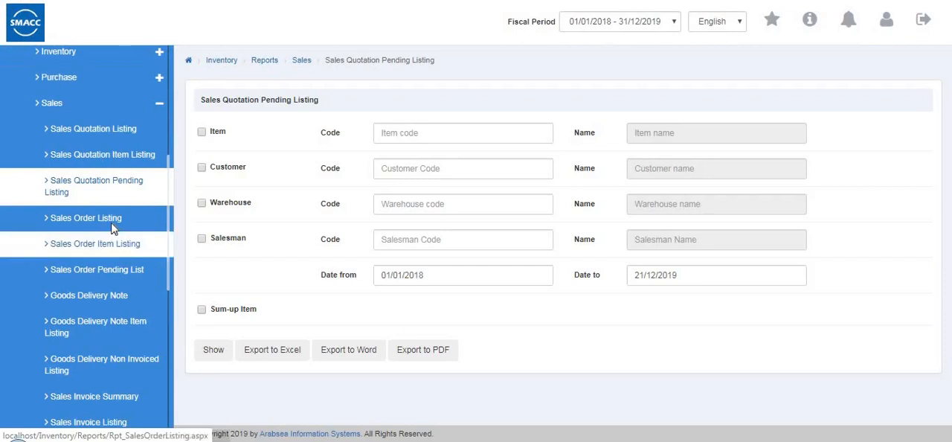
pyautogui.click(117, 228)
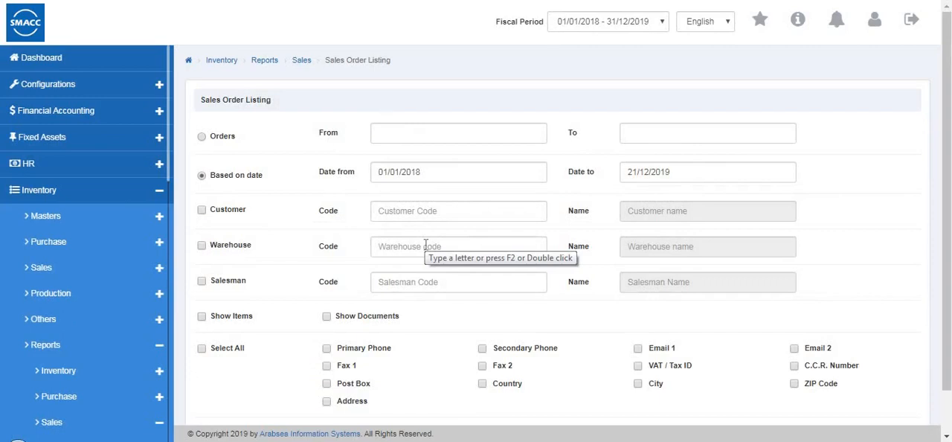
pyautogui.click(202, 137)
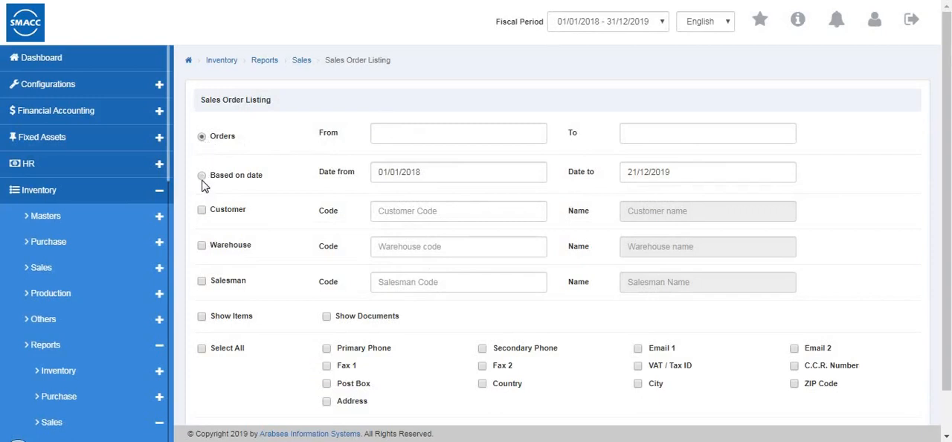
pyautogui.click(203, 177)
# - Filter the Sales Order Listing by the first customer in the code lookup and by warehouse code 0001 (Warehouse 1)
pyautogui.click(202, 211)
pyautogui.click(425, 211)
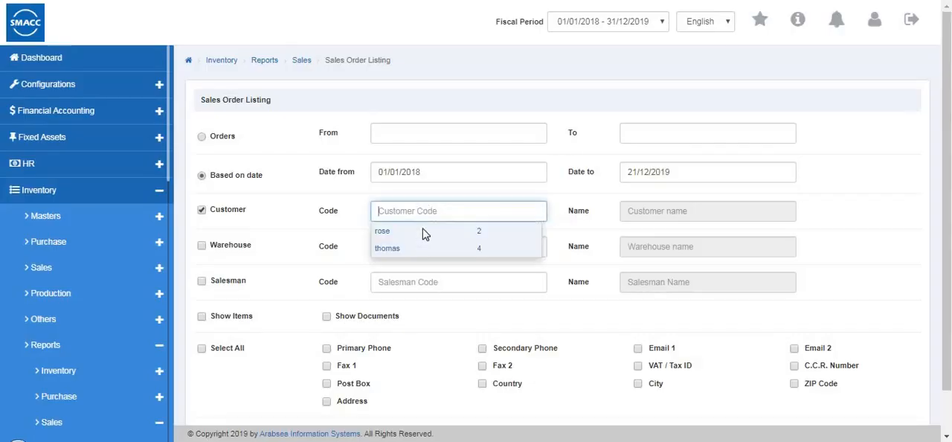
pyautogui.click(423, 232)
pyautogui.click(202, 245)
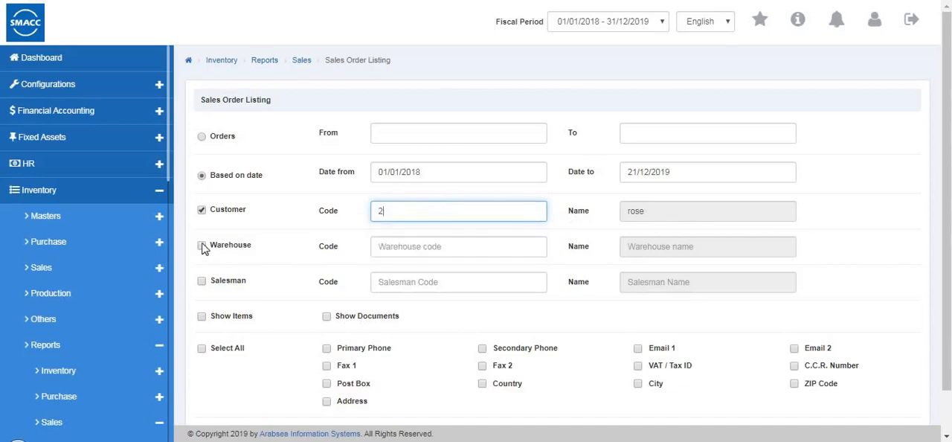
pyautogui.click(429, 247)
pyautogui.click(426, 280)
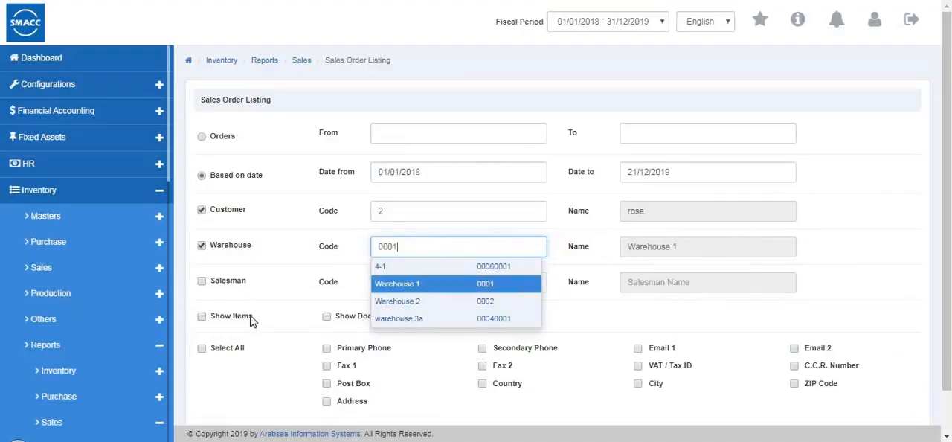
pyautogui.scroll(-1, 635, 365)
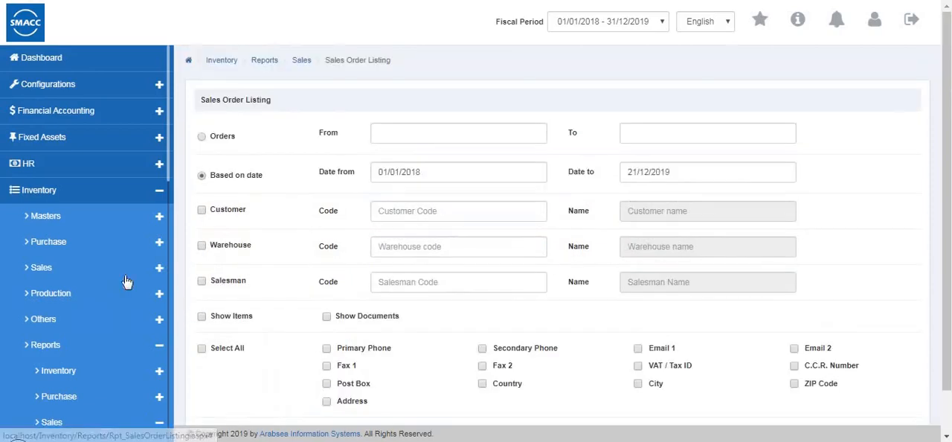
# - Open the Sales Order Item Listing and enable its item filter with the search set to item code
pyautogui.scroll(-4, 112, 305)
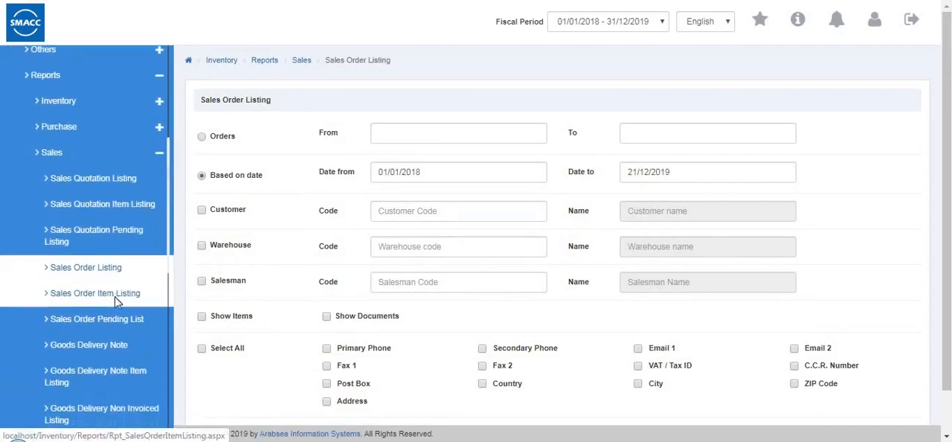
pyautogui.click(117, 297)
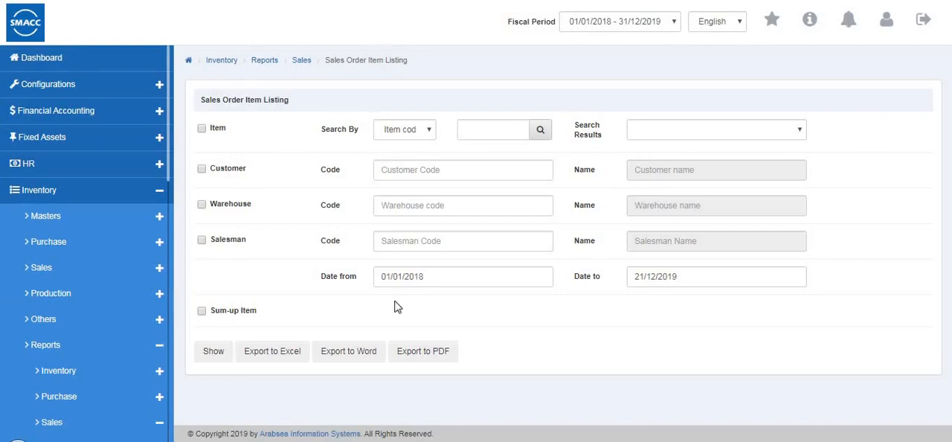
pyautogui.click(426, 131)
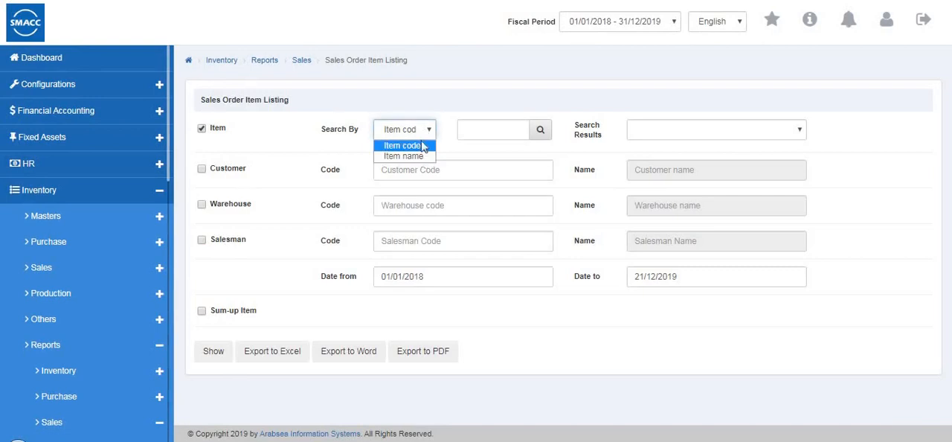
pyautogui.click(201, 169)
pyautogui.click(380, 174)
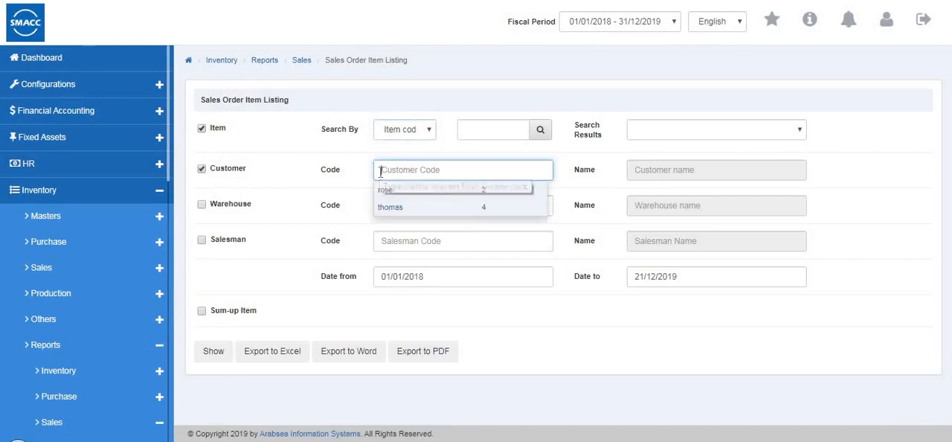
pyautogui.click(205, 212)
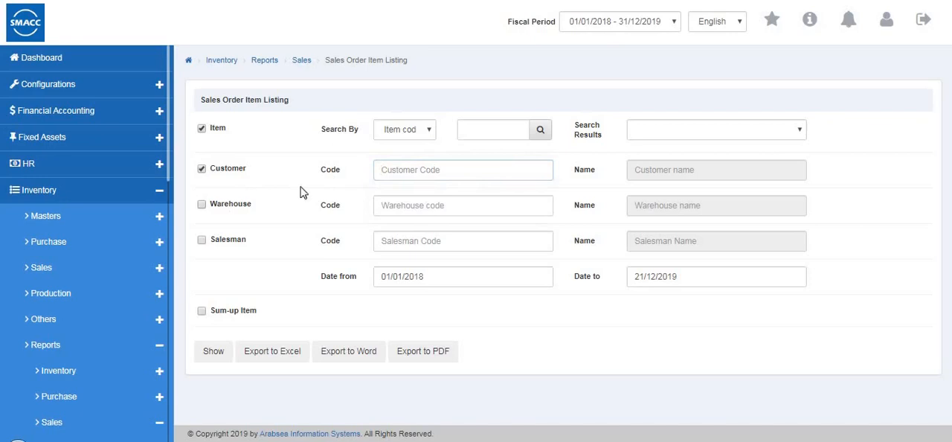
pyautogui.click(201, 170)
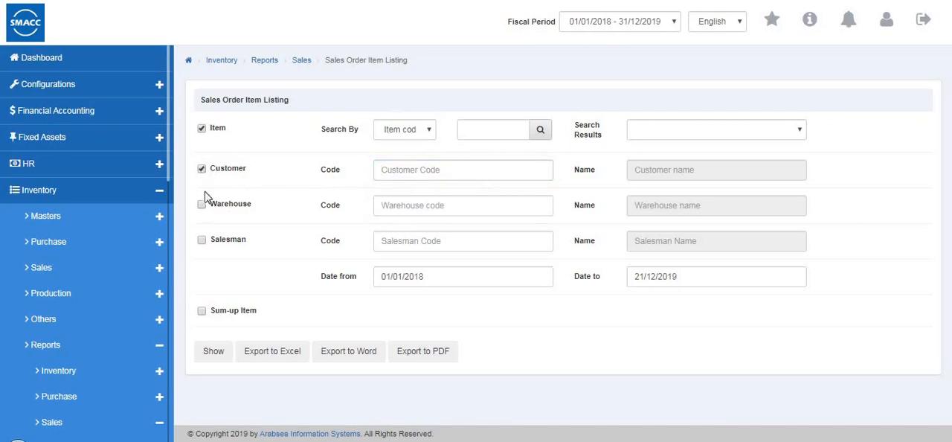
# - Show the Sales Order Item Listing filtered by warehouse code 0001 (Warehouse 1)
pyautogui.click(447, 209)
pyautogui.click(442, 244)
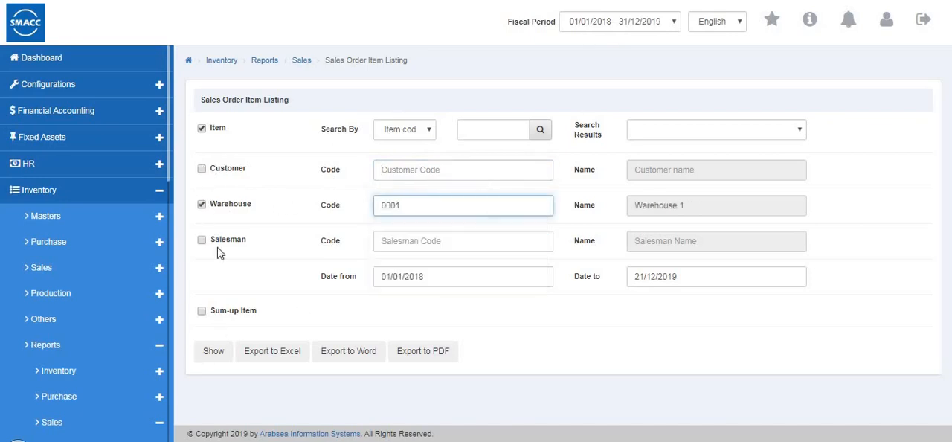
pyautogui.click(214, 352)
pyautogui.scroll(-1, 548, 332)
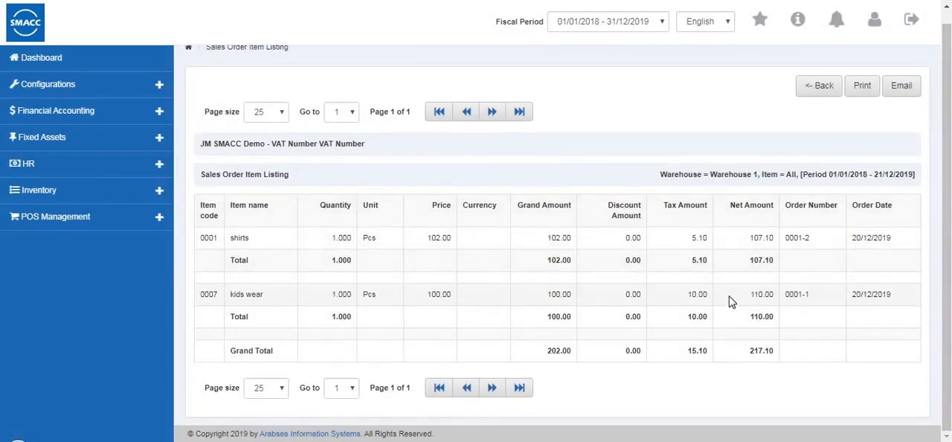
# - Leave the Sales Order Item Listing report and open the Sales Order Pending List
pyautogui.click(819, 88)
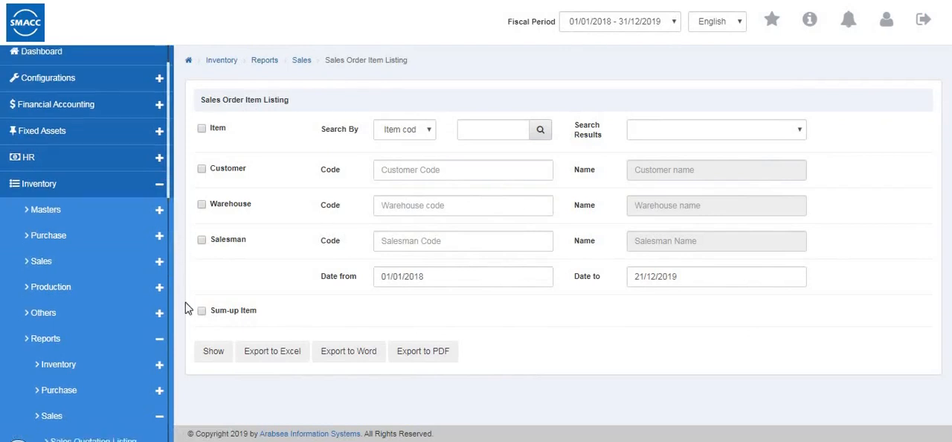
pyautogui.scroll(-3, 111, 297)
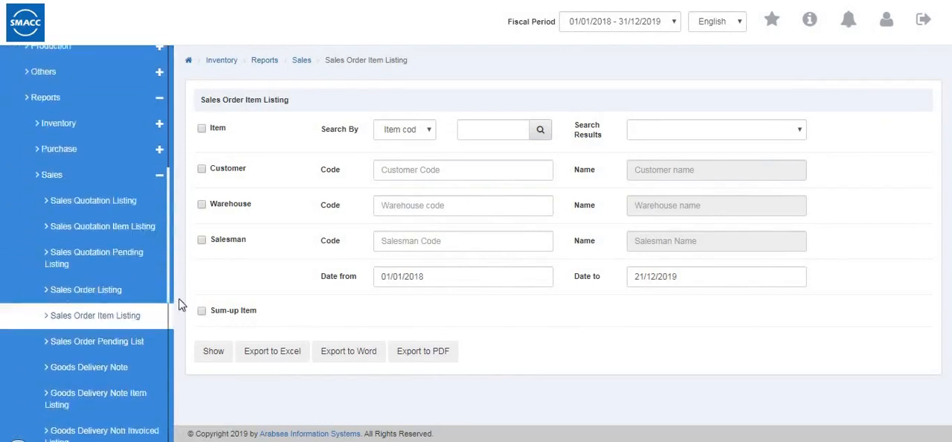
pyautogui.click(158, 334)
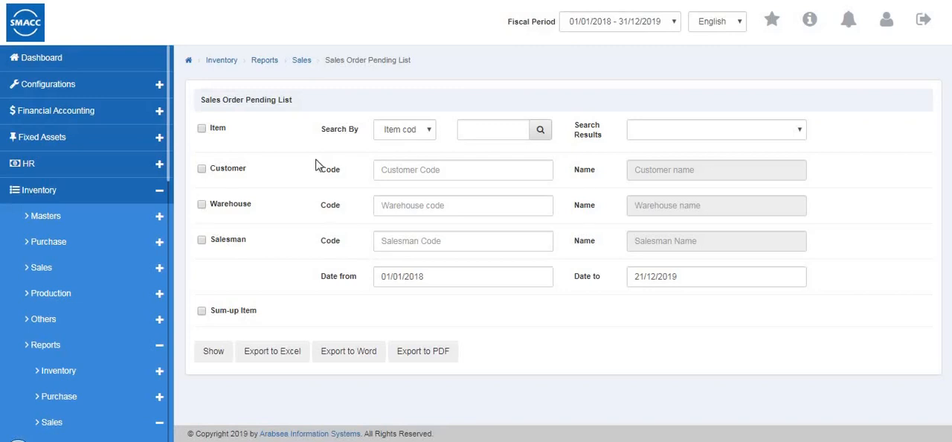
pyautogui.click(201, 169)
pyautogui.click(383, 169)
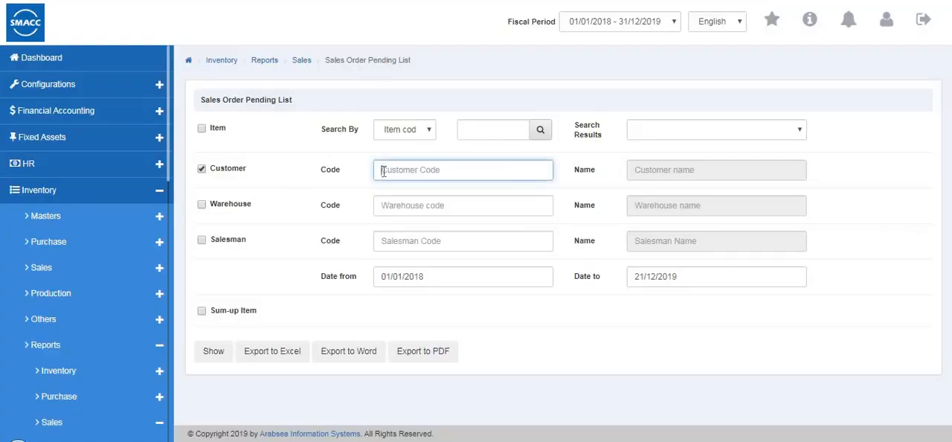
pyautogui.click(202, 204)
pyautogui.click(389, 210)
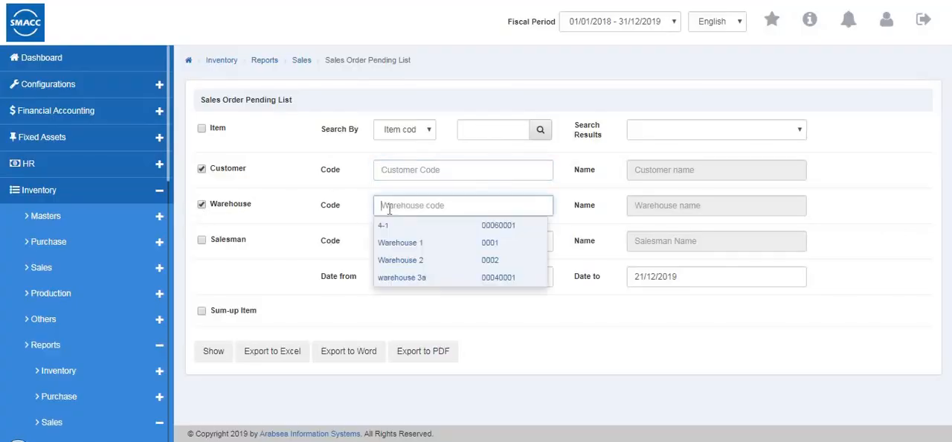
pyautogui.click(202, 171)
pyautogui.click(202, 204)
pyautogui.click(202, 240)
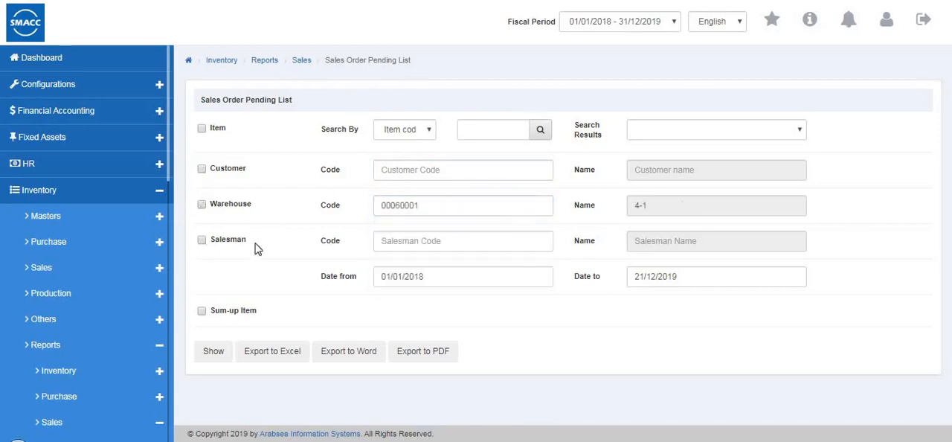
pyautogui.click(399, 240)
pyautogui.click(202, 239)
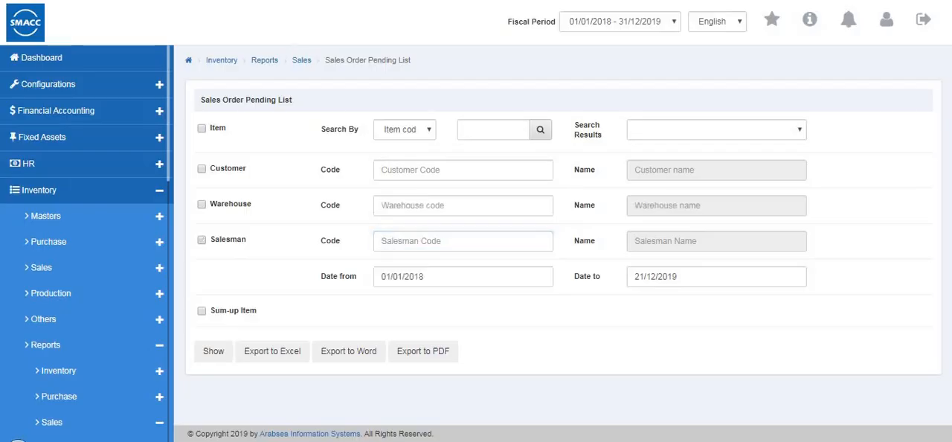
pyautogui.click(202, 169)
# - Show the Sales Order Pending List filtered by warehouse code 0001 (Warehouse 1) and the second salesman in the code lookup
pyautogui.click(202, 205)
pyautogui.click(379, 205)
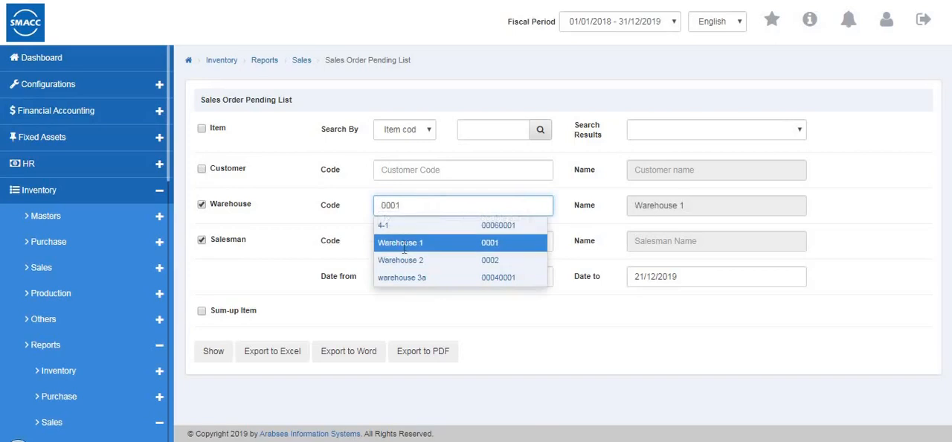
pyautogui.click(403, 242)
pyautogui.click(403, 240)
pyautogui.write('1')
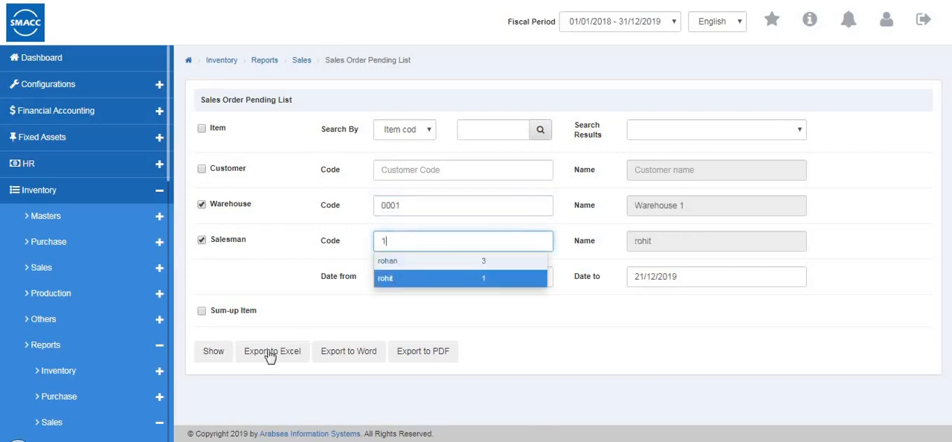
pyautogui.click(225, 354)
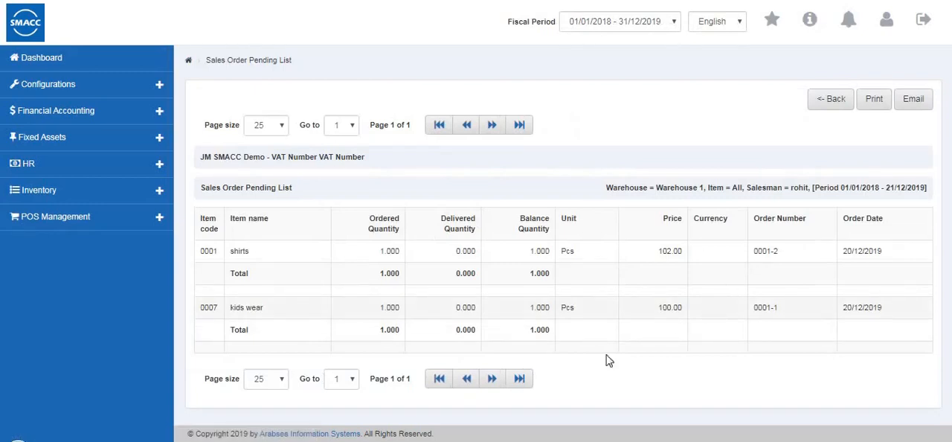
# - Leave the Sales Order Pending List report and open the Goods Delivery Note report
pyautogui.click(821, 100)
pyautogui.scroll(-2, 97, 286)
pyautogui.scroll(-2, 97, 286)
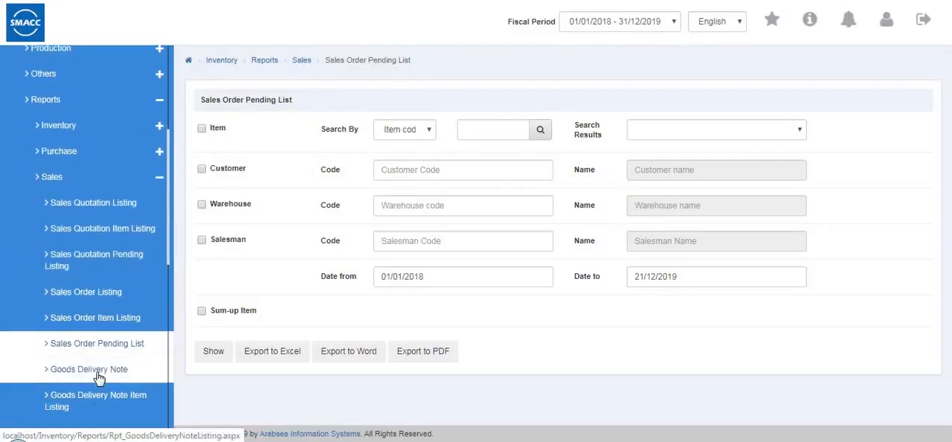
pyautogui.click(100, 372)
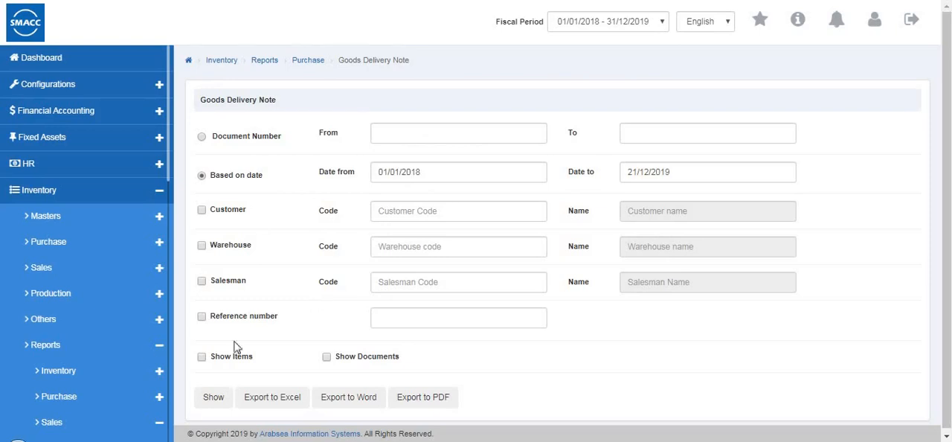
# - Look over the Goods Delivery Note filters and open the Goods Delivery Note Item Listing
pyautogui.scroll(-3, 76, 344)
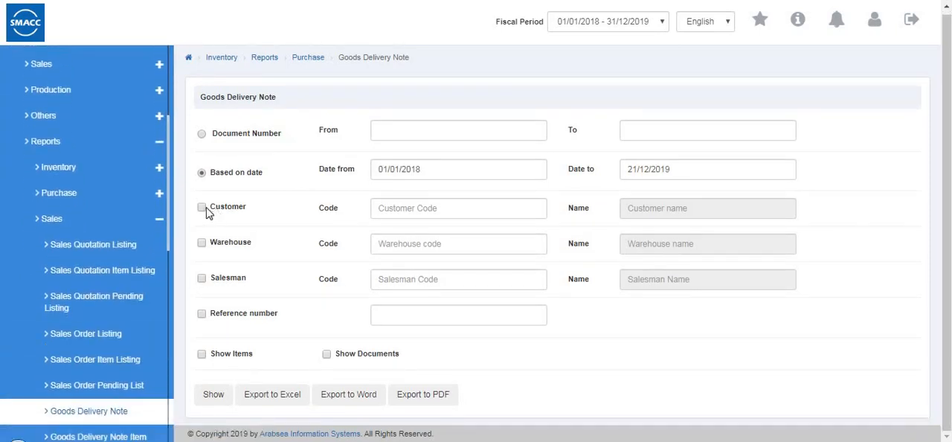
pyautogui.scroll(-3, 141, 230)
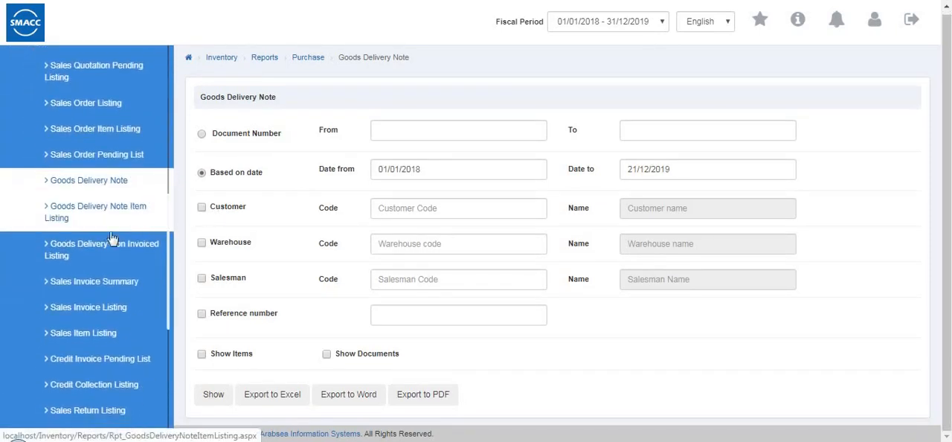
pyautogui.scroll(2, 113, 258)
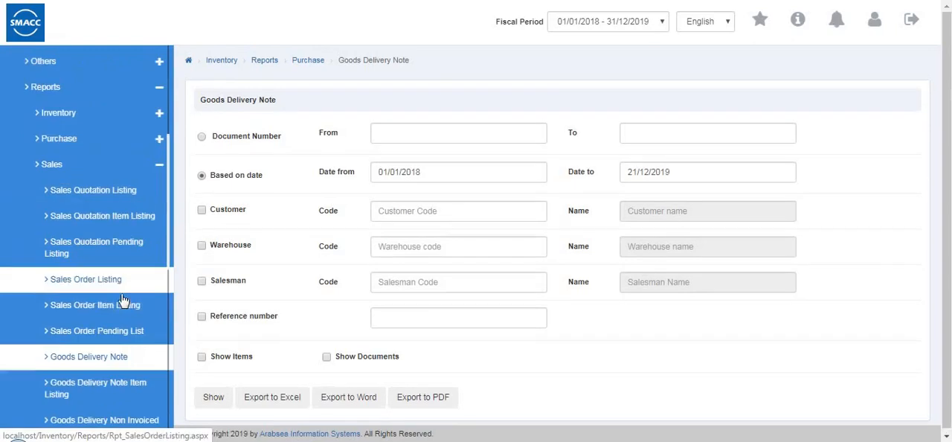
pyautogui.click(114, 400)
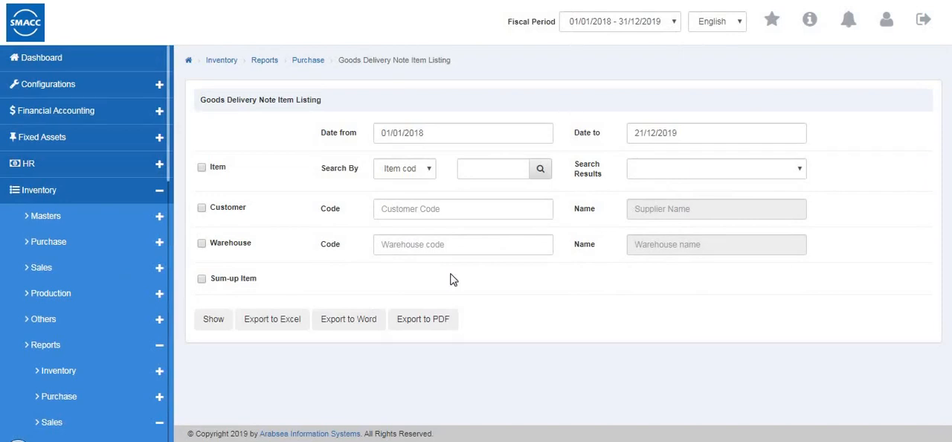
# - Show the Goods Delivery Note Item Listing filtered by Warehouse 1
pyautogui.click(202, 244)
pyautogui.click(392, 246)
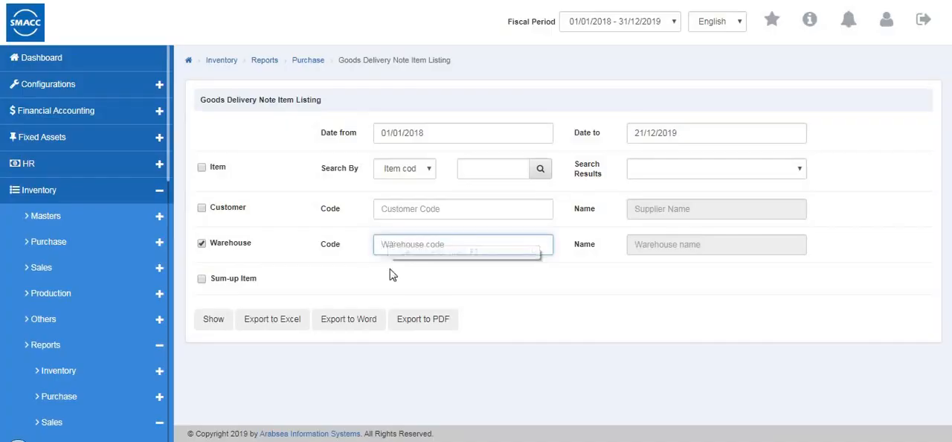
pyautogui.click(215, 320)
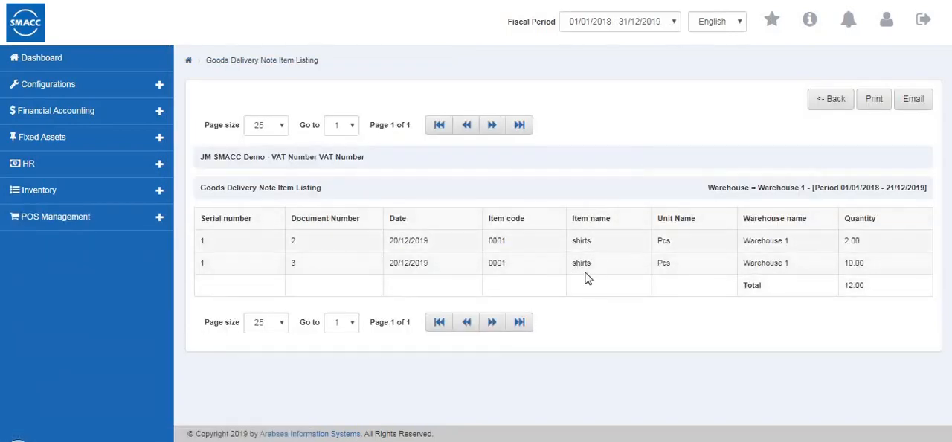
# - Leave the delivery note item report and open the Goods Delivery Non Invoiced Listing
pyautogui.click(817, 106)
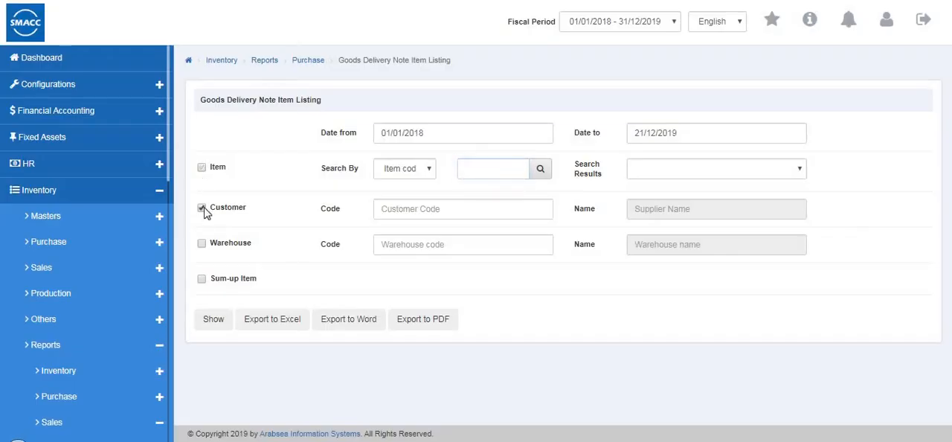
pyautogui.scroll(-5, 125, 246)
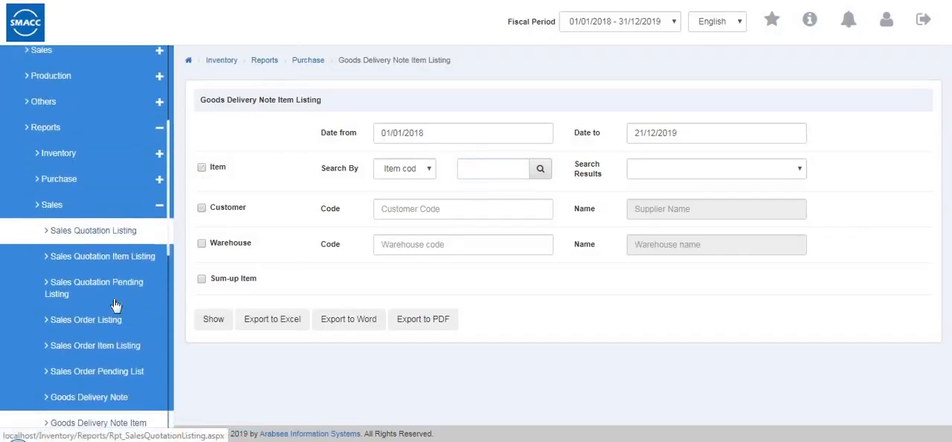
pyautogui.scroll(-3, 115, 299)
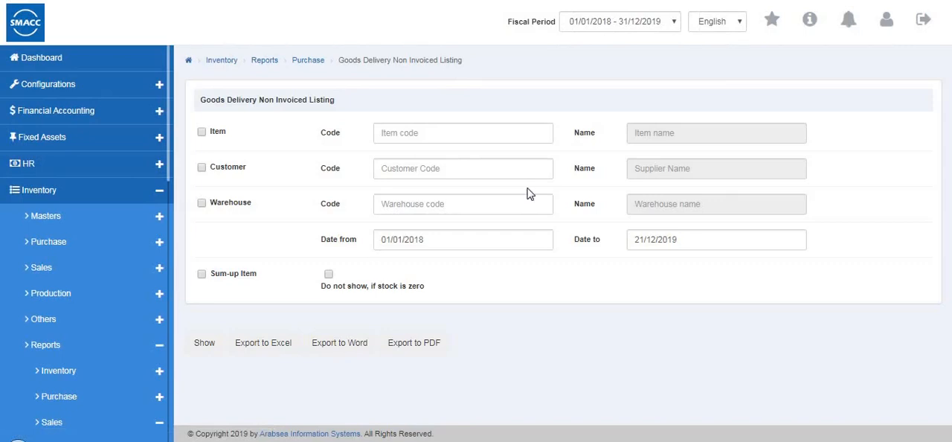
# - Filter the Goods Delivery Non Invoiced Listing by item code 0001 (shirts) and the second customer in the code lookup
pyautogui.click(403, 132)
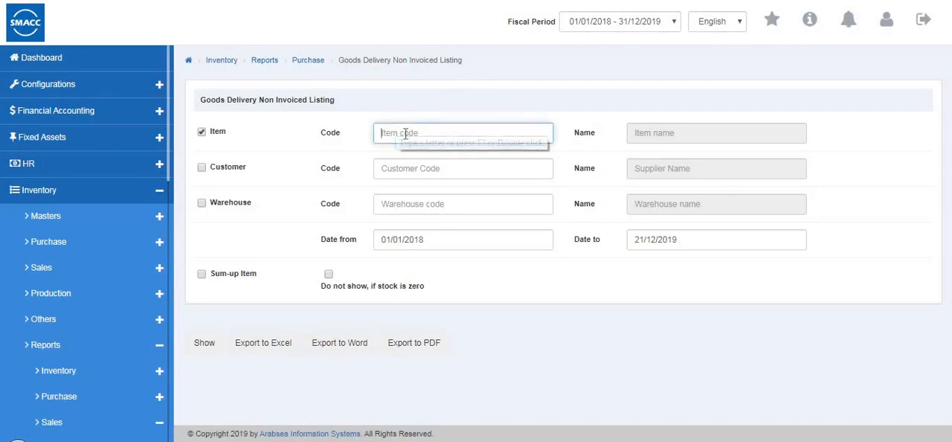
pyautogui.write('0001')
pyautogui.press('Return')
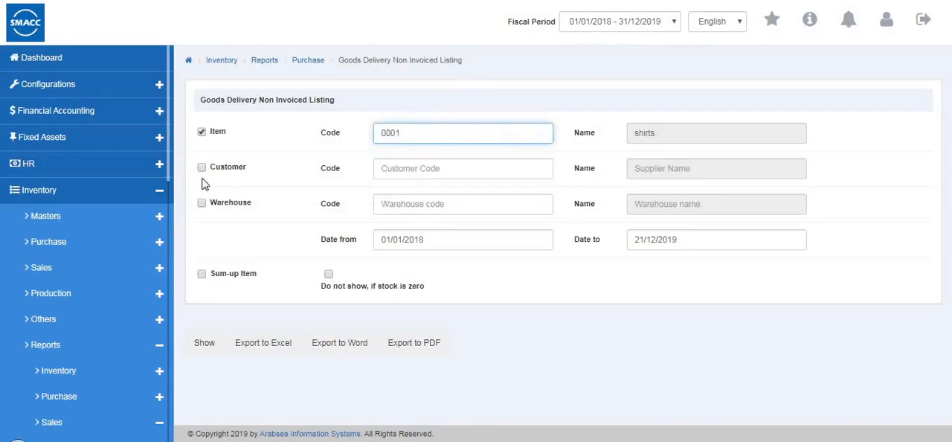
pyautogui.click(201, 168)
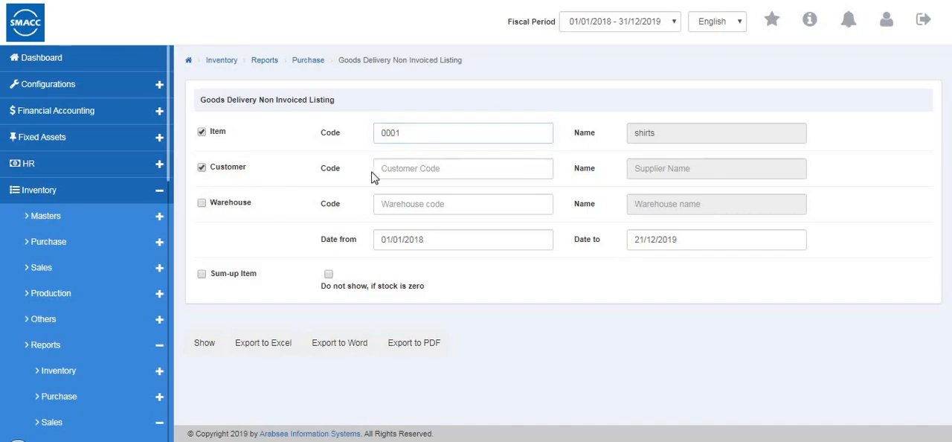
pyautogui.click(383, 171)
pyautogui.write('4')
pyautogui.press('Return')
# - Add warehouse code 0001 (Warehouse 1) as a filter, show the Goods Delivery Non Invoiced Listing, and return to its filter form
pyautogui.click(381, 204)
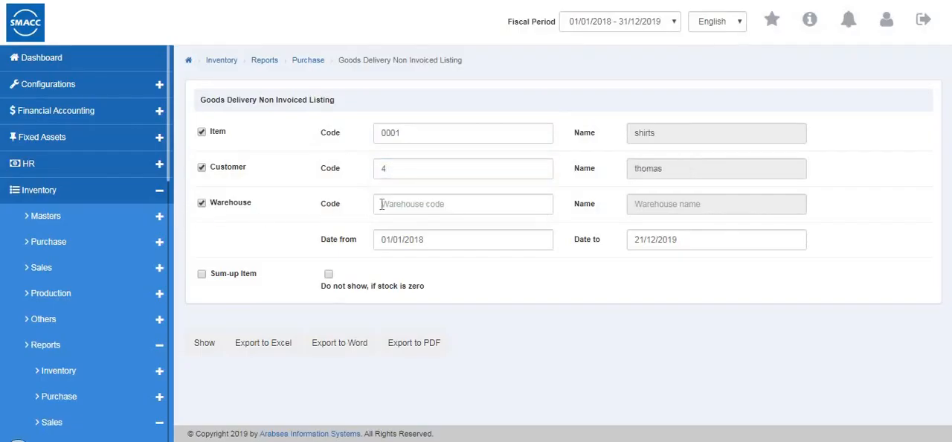
pyautogui.press('Return')
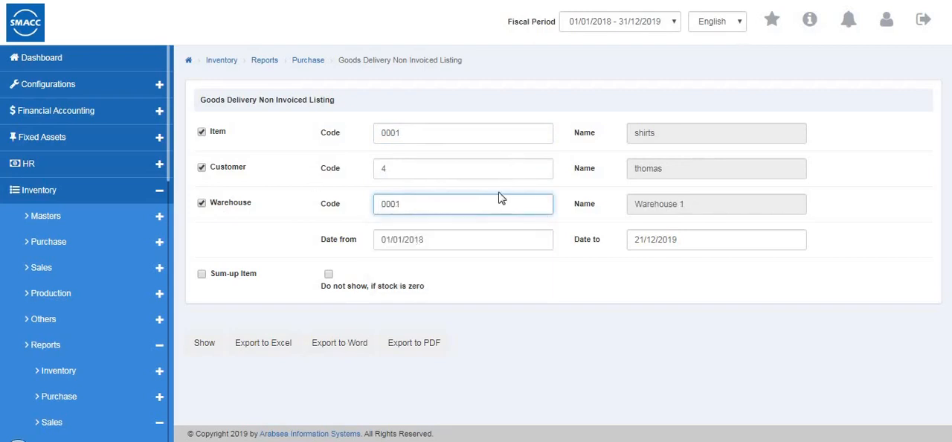
pyautogui.click(202, 346)
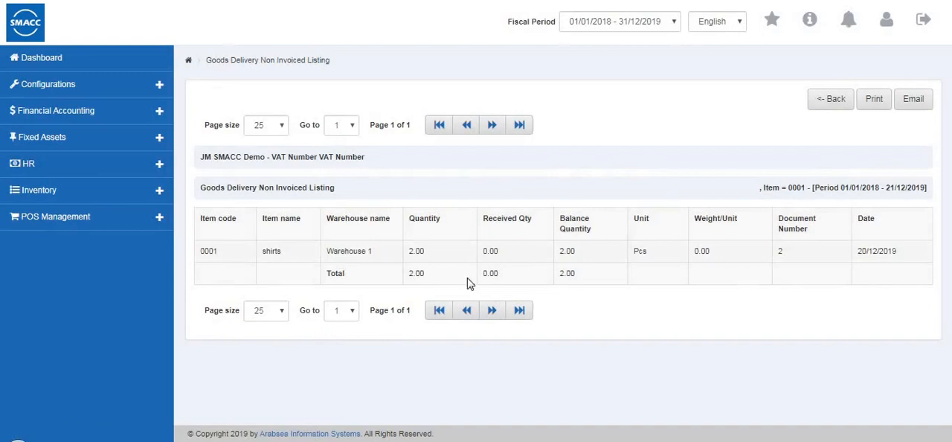
pyautogui.click(827, 104)
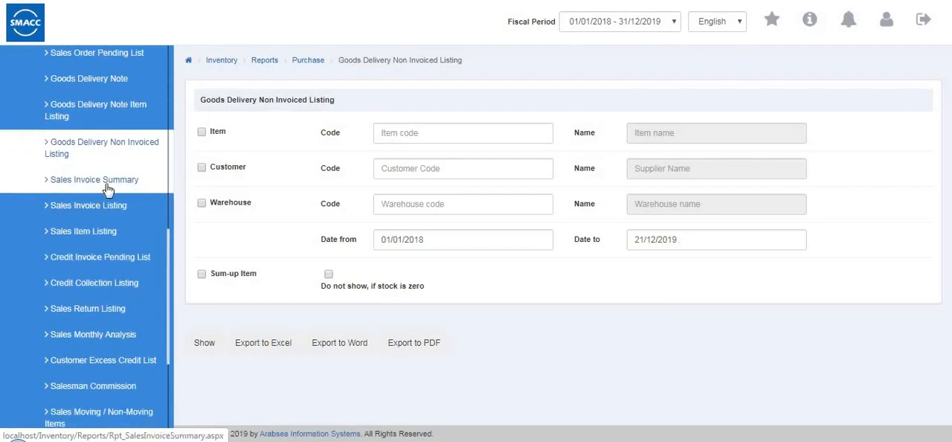
# - Open the Sales Invoice Summary report
pyautogui.click(107, 188)
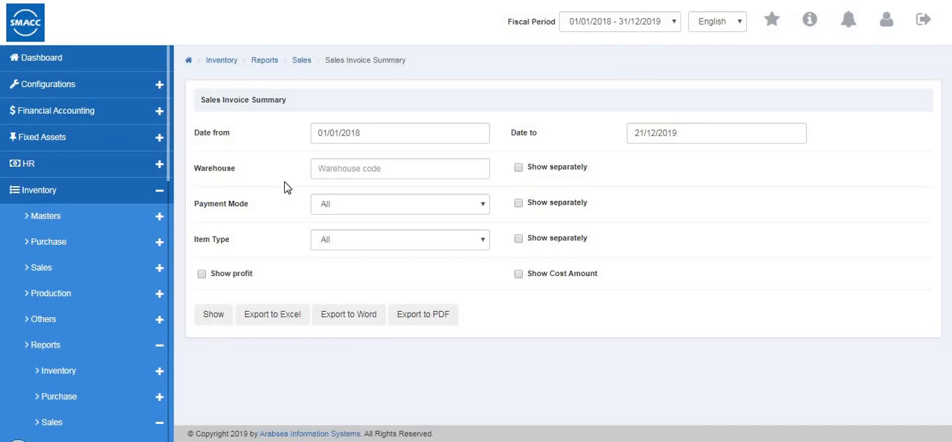
pyautogui.click(376, 168)
pyautogui.click(376, 204)
pyautogui.press('BackSpace')
pyautogui.press('BackSpace')
pyautogui.press('BackSpace')
pyautogui.press('BackSpace')
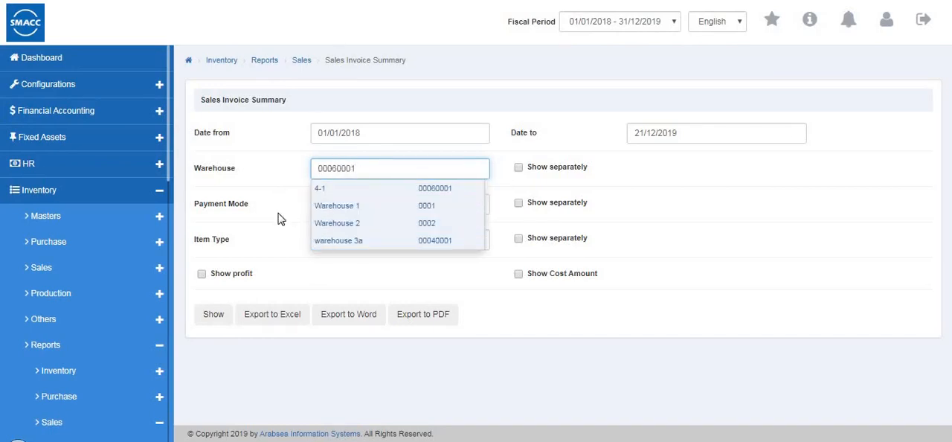
pyautogui.press('BackSpace')
pyautogui.press('BackSpace')
pyautogui.press('BackSpace')
pyautogui.press('BackSpace')
pyautogui.press('BackSpace')
pyautogui.press('BackSpace')
pyautogui.press('BackSpace')
pyautogui.press('BackSpace')
pyautogui.click(301, 171)
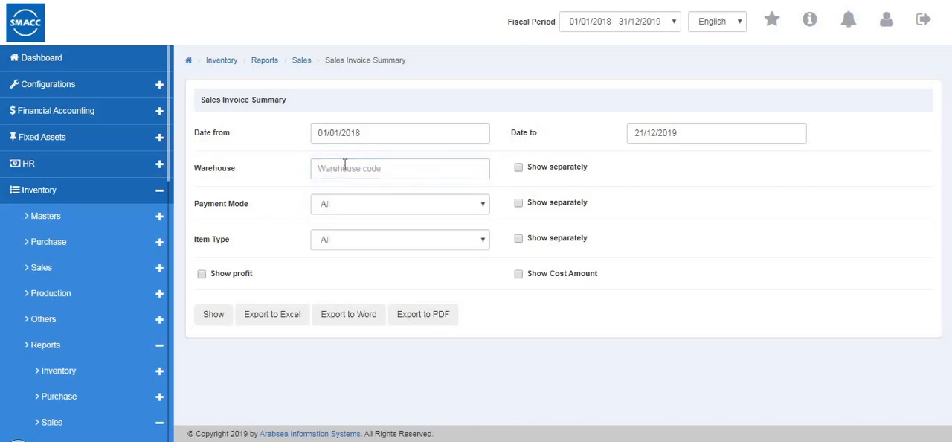
# - Filter the Sales Invoice Summary by warehouse 0002 (Warehouse 2), all payment modes and the Inventory item type
pyautogui.click(344, 166)
pyautogui.click(354, 220)
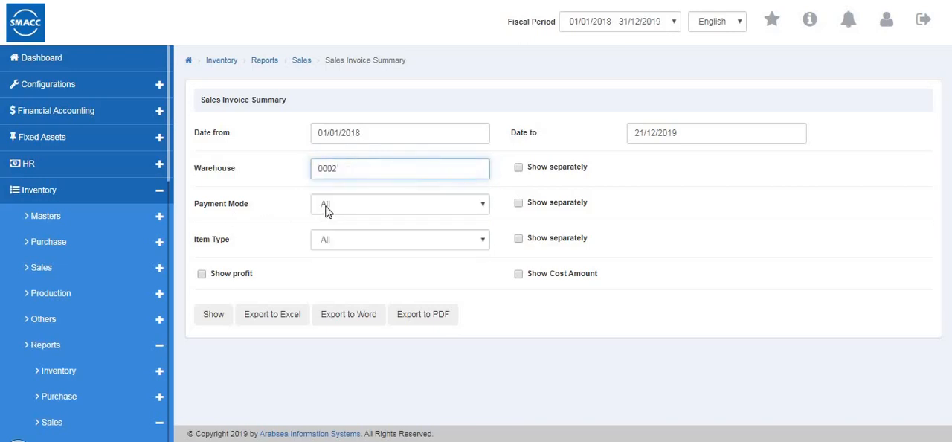
pyautogui.click(327, 211)
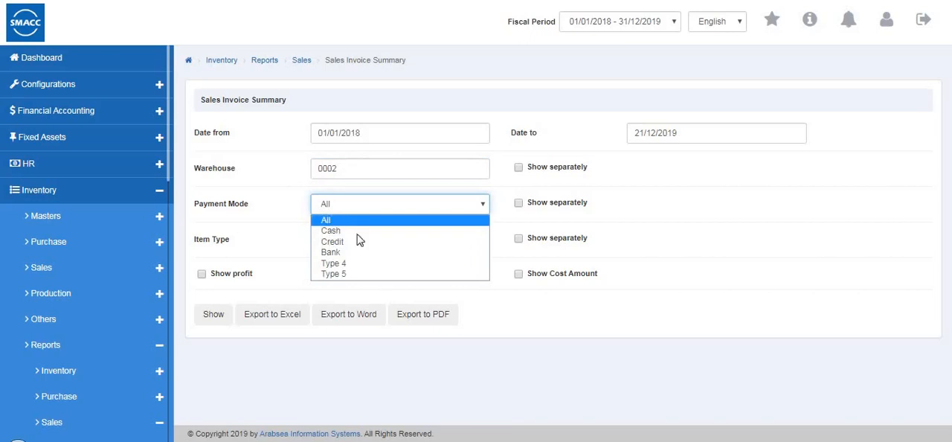
pyautogui.click(331, 223)
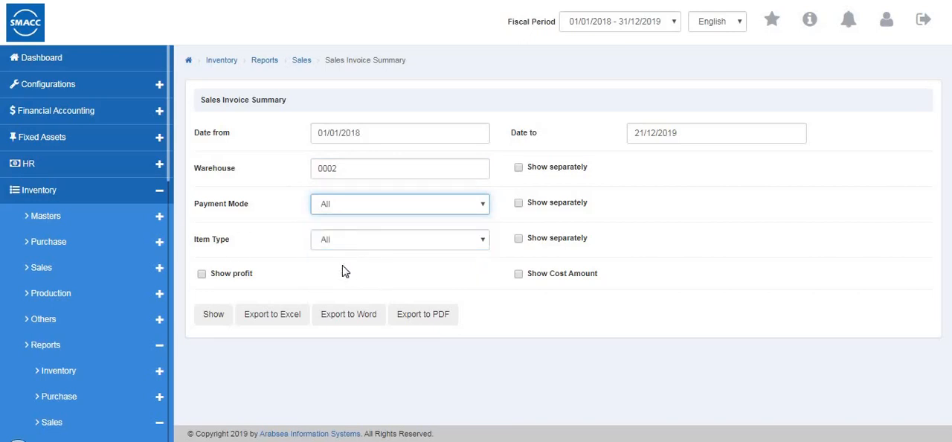
pyautogui.click(342, 241)
pyautogui.click(365, 272)
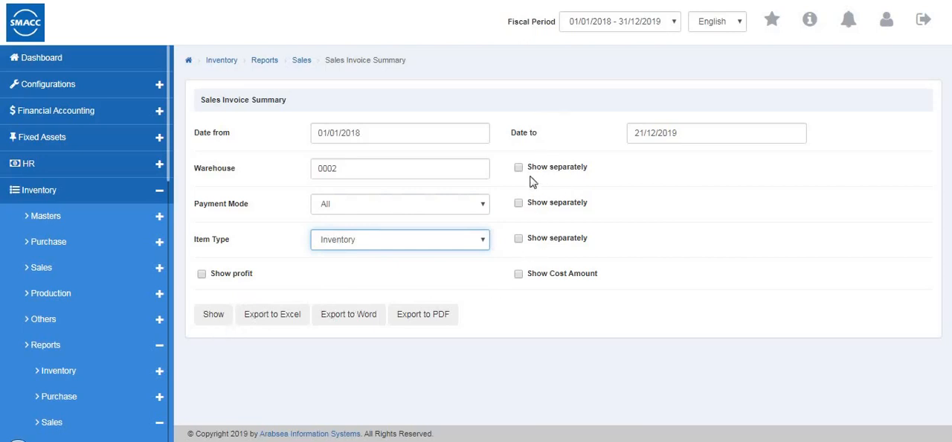
# - Have the warehouse shown separately, display the Sales Invoice Summary, and return to its filter form
pyautogui.click(561, 180)
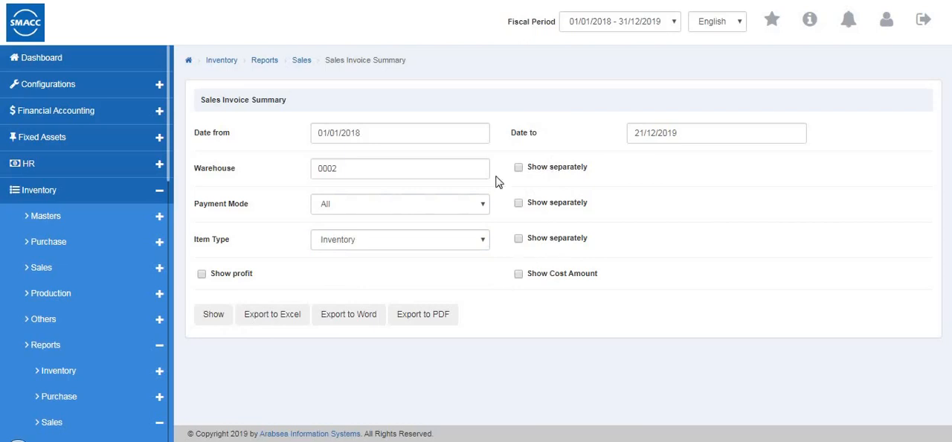
pyautogui.click(520, 170)
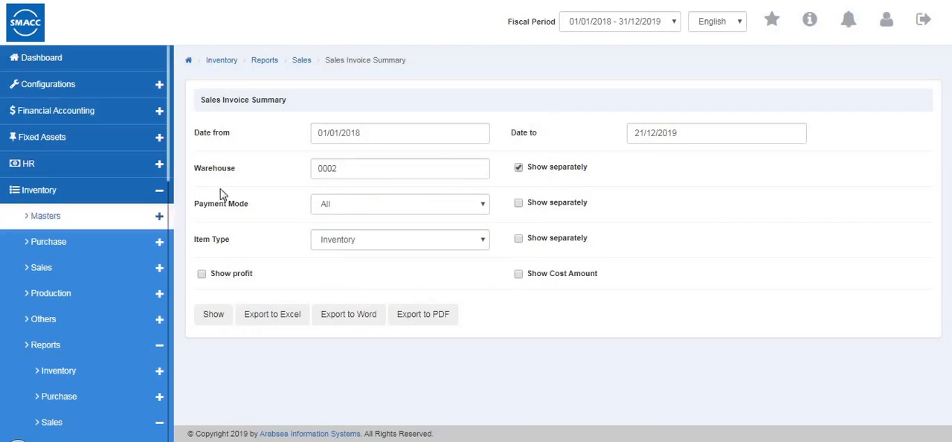
pyautogui.click(214, 315)
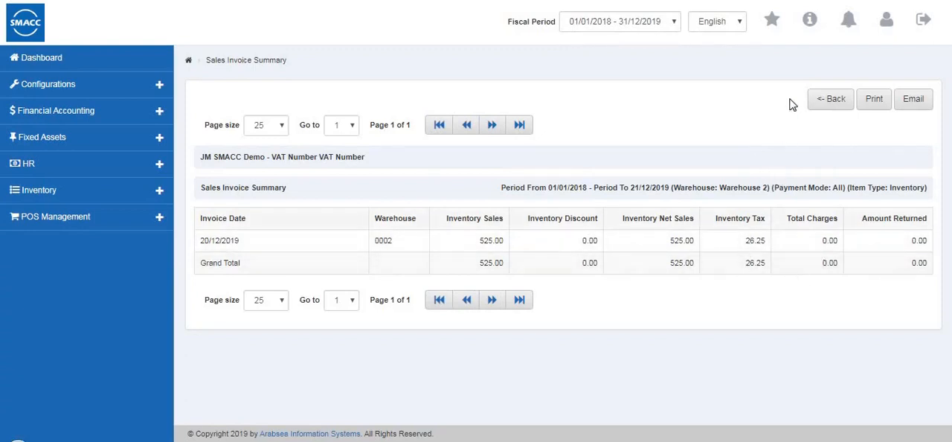
pyautogui.click(816, 100)
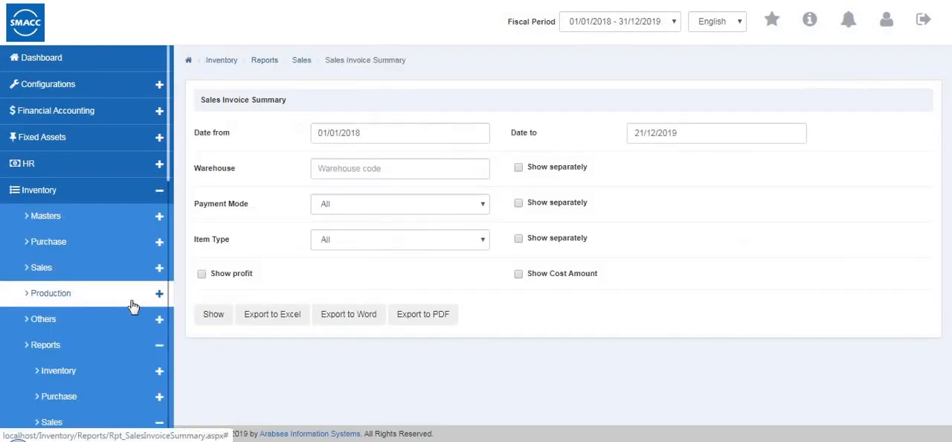
# - Show the date-based Sales Invoice Listing for the second customer in the code lookup, warehouse 0001 (Warehouse 1) and all payment modes
pyautogui.scroll(-7, 132, 306)
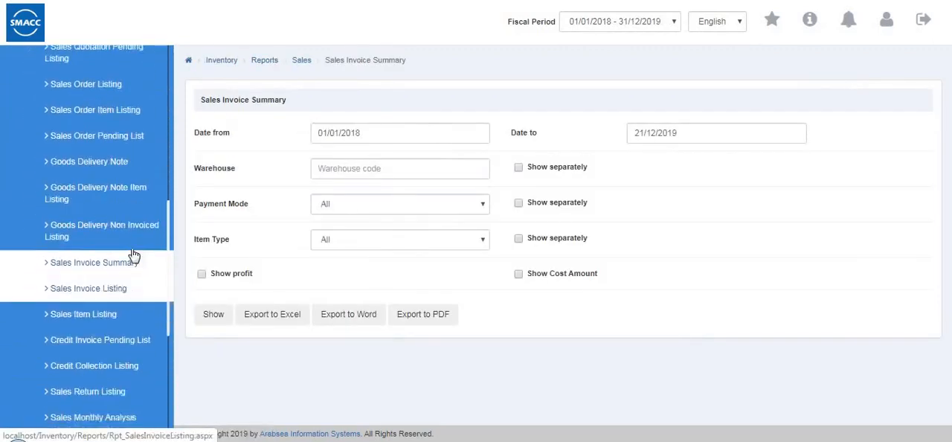
pyautogui.click(110, 258)
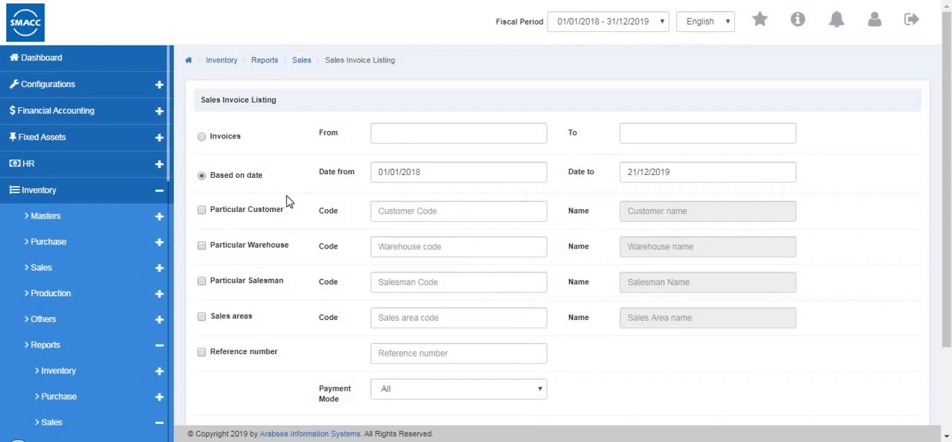
pyautogui.click(202, 177)
pyautogui.click(201, 210)
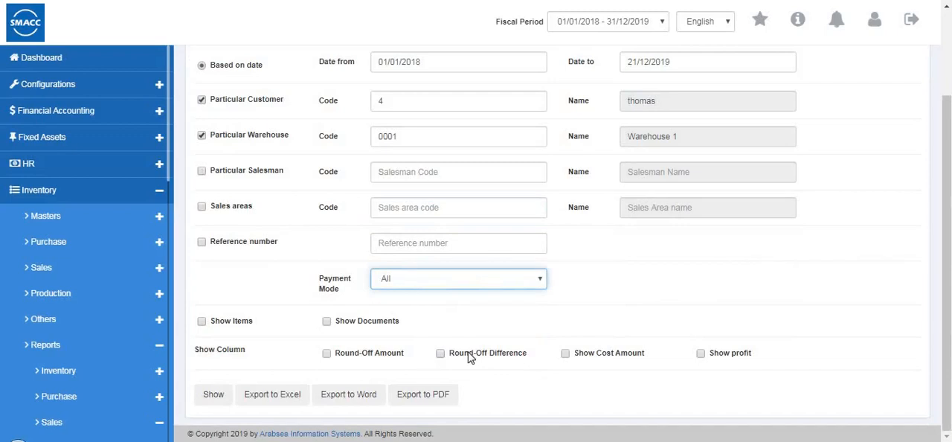
pyautogui.click(214, 395)
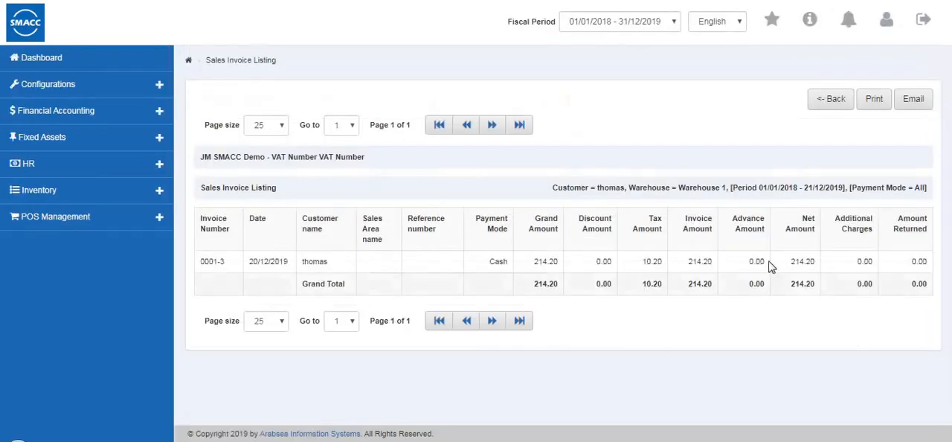
# - Leave the Sales Invoice Listing report and open the Sales Item Listing
pyautogui.click(827, 98)
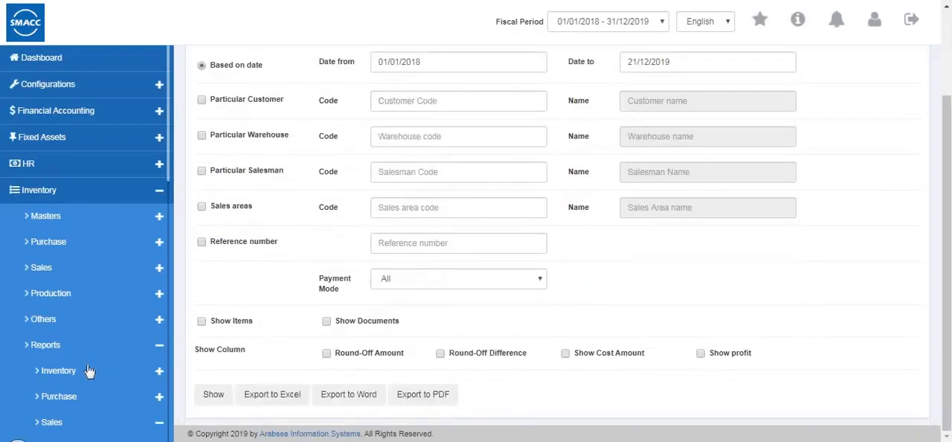
pyautogui.scroll(-5, 96, 372)
pyautogui.scroll(-4, 97, 368)
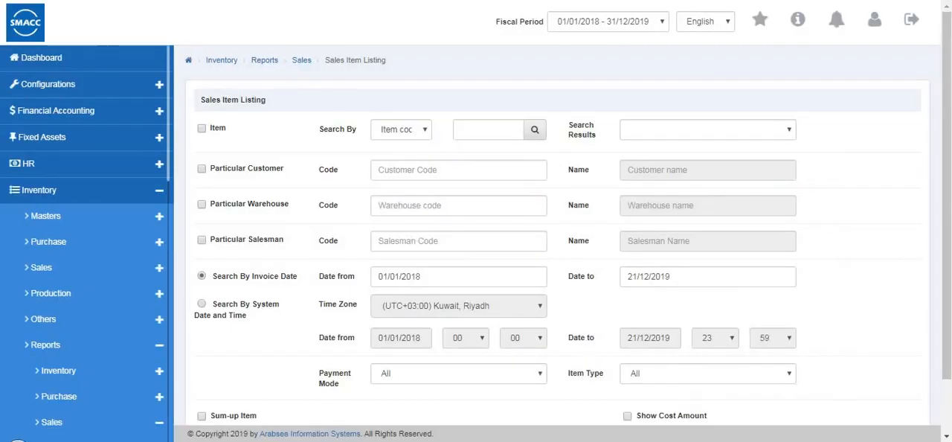
# - Filter the Sales Item Listing by warehouse code 0001 (Warehouse 1) and salesman code 1
pyautogui.click(424, 175)
pyautogui.click(201, 204)
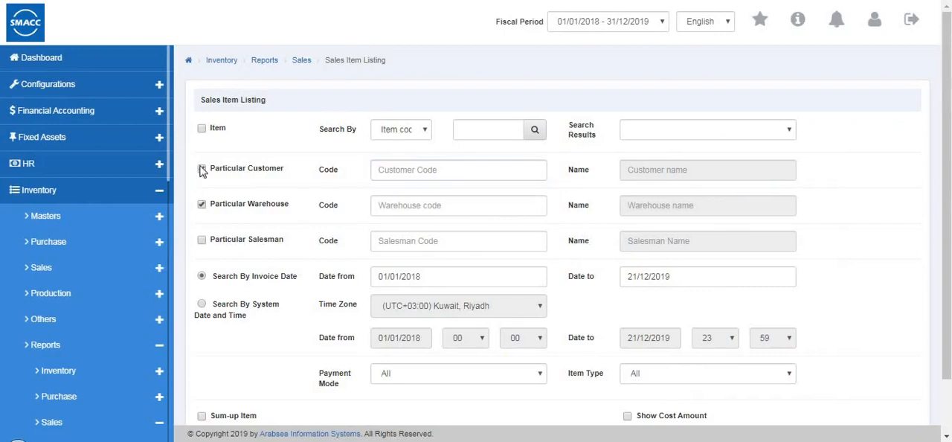
pyautogui.click(397, 209)
pyautogui.click(400, 245)
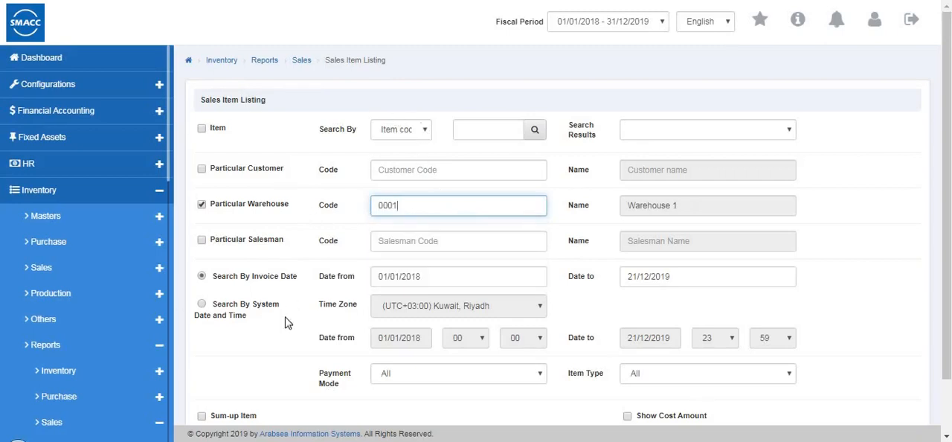
pyautogui.click(406, 236)
pyautogui.click(201, 240)
pyautogui.click(402, 244)
pyautogui.write('1')
pyautogui.click(239, 304)
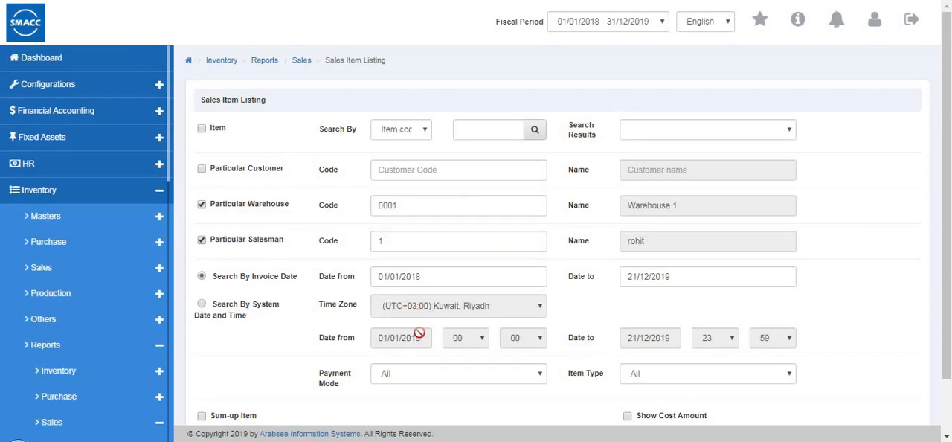
# - Show the Sales Item Listing for all payment modes with the item type set to Inventory
pyautogui.click(431, 373)
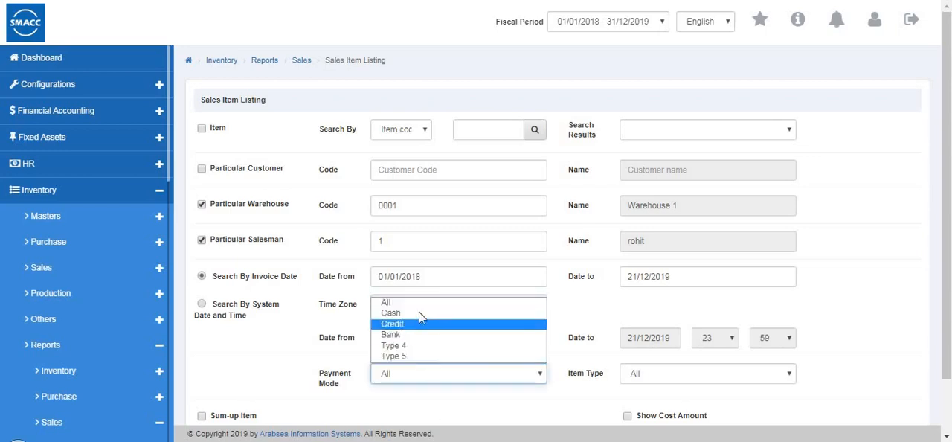
pyautogui.click(698, 368)
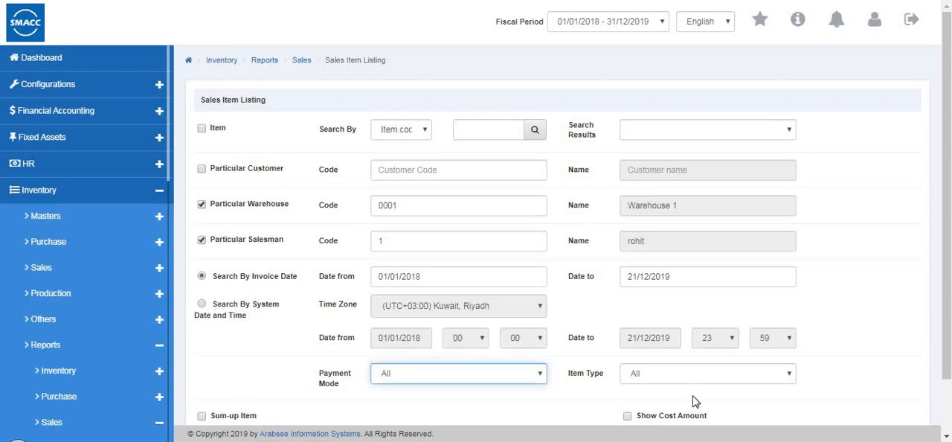
pyautogui.click(697, 374)
pyautogui.click(669, 400)
pyautogui.scroll(-1, 658, 389)
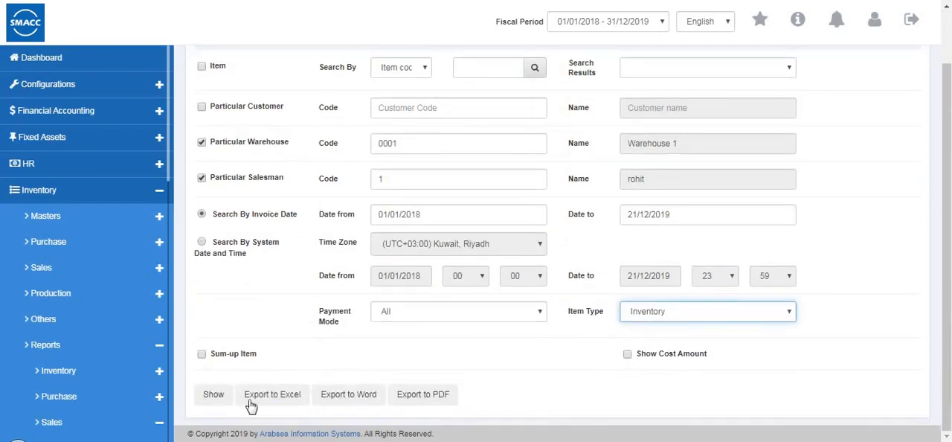
pyautogui.click(213, 396)
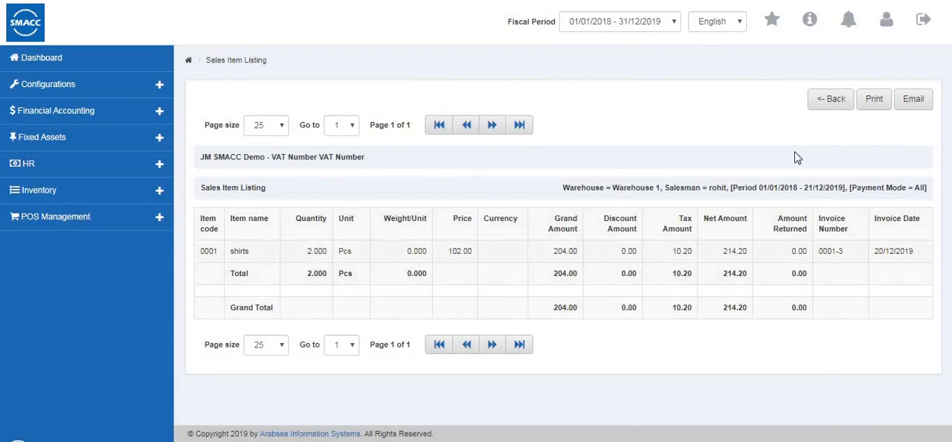
# - Leave the Sales Item Listing report and open the Credit Invoice Pending List
pyautogui.click(829, 108)
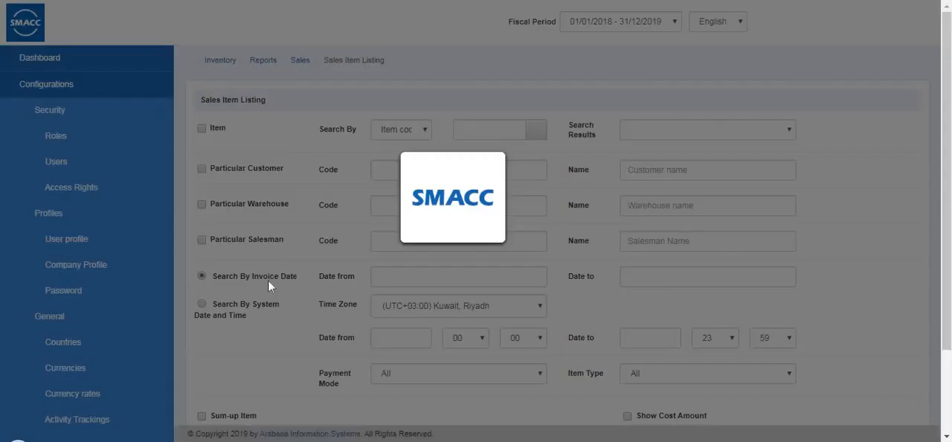
pyautogui.scroll(-5, 8, 366)
pyautogui.scroll(-3, 9, 366)
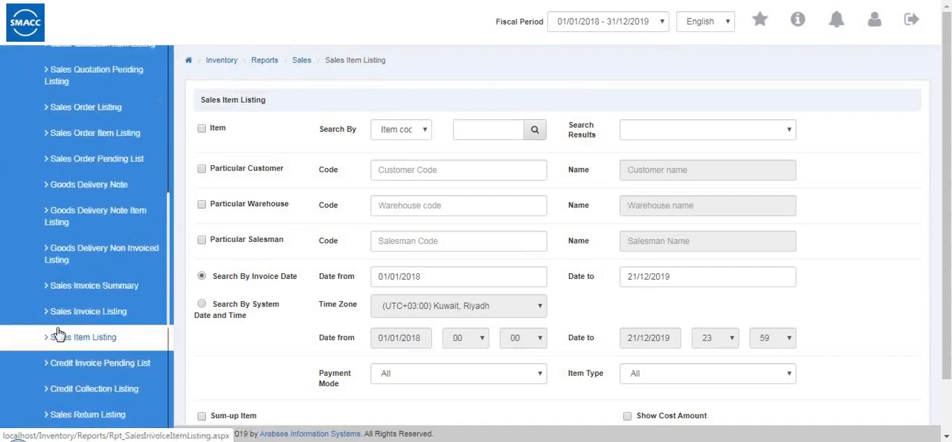
pyautogui.click(104, 291)
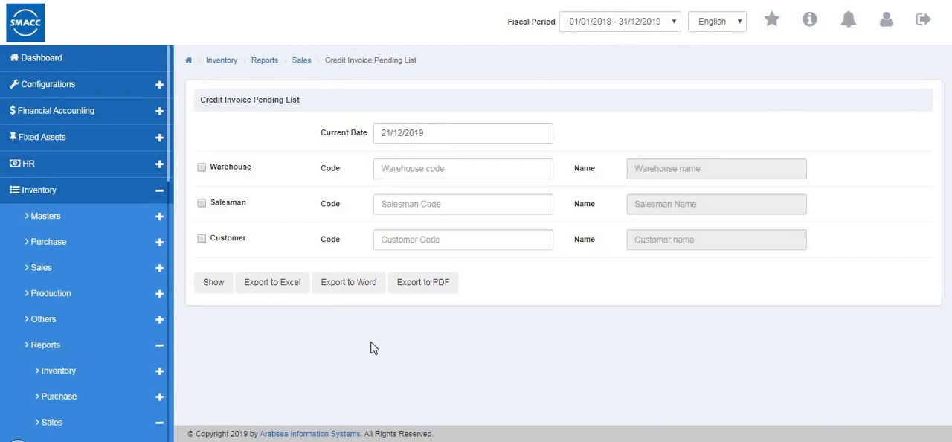
# - Show the Credit Invoice Pending List filtered by warehouse 0002 (Warehouse 2), salesman code 1 and the first customer in the code lookup
pyautogui.click(430, 132)
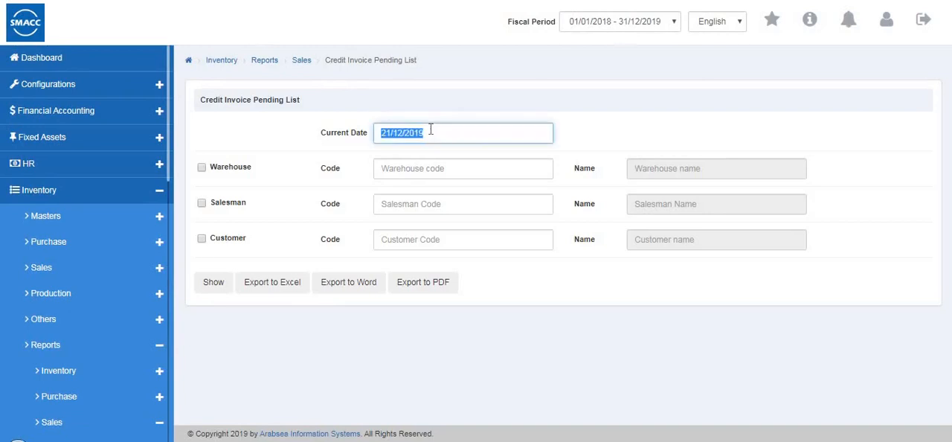
pyautogui.click(201, 169)
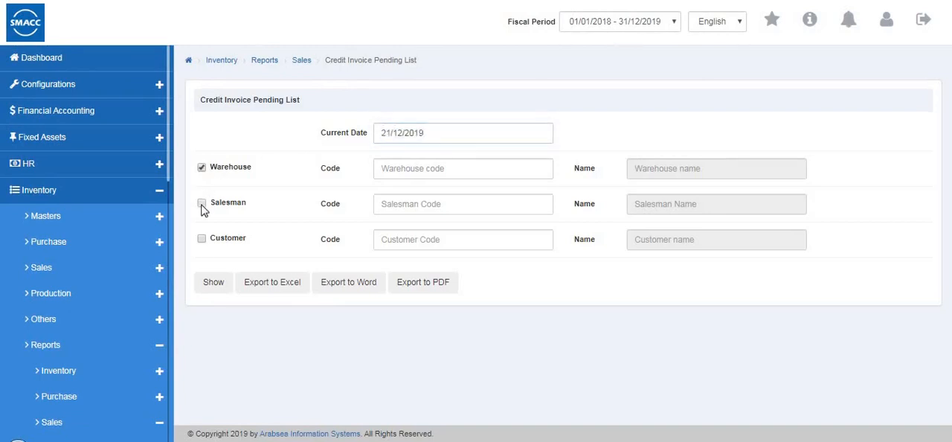
pyautogui.click(228, 239)
pyautogui.click(467, 167)
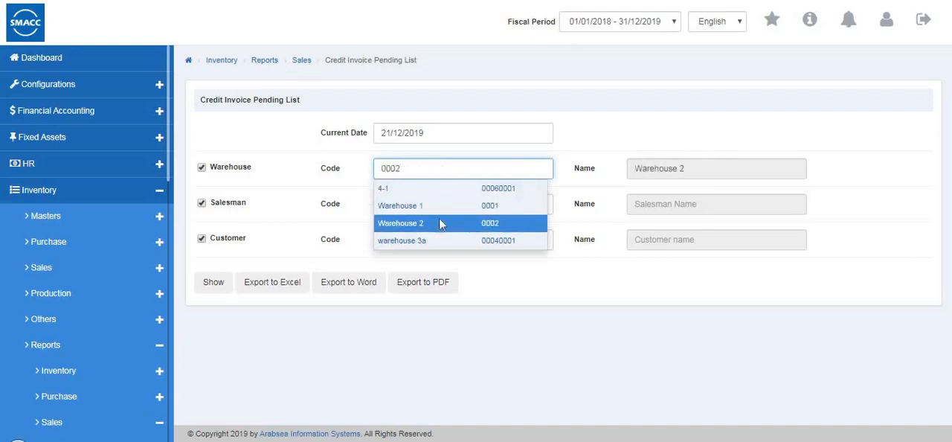
pyautogui.click(439, 223)
pyautogui.click(424, 204)
pyautogui.write('1')
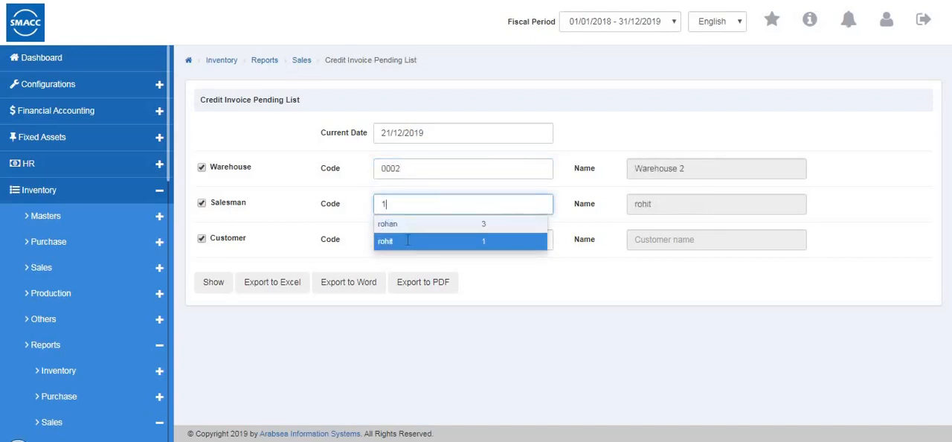
pyautogui.click(407, 240)
pyautogui.click(407, 239)
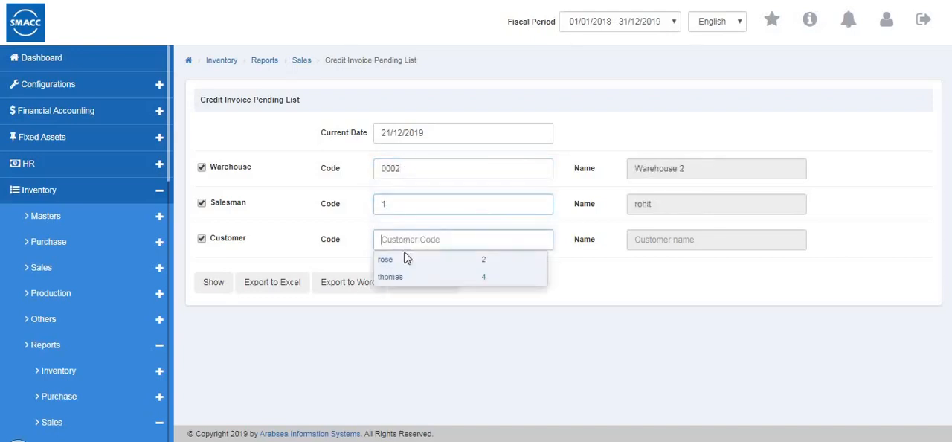
pyautogui.click(213, 289)
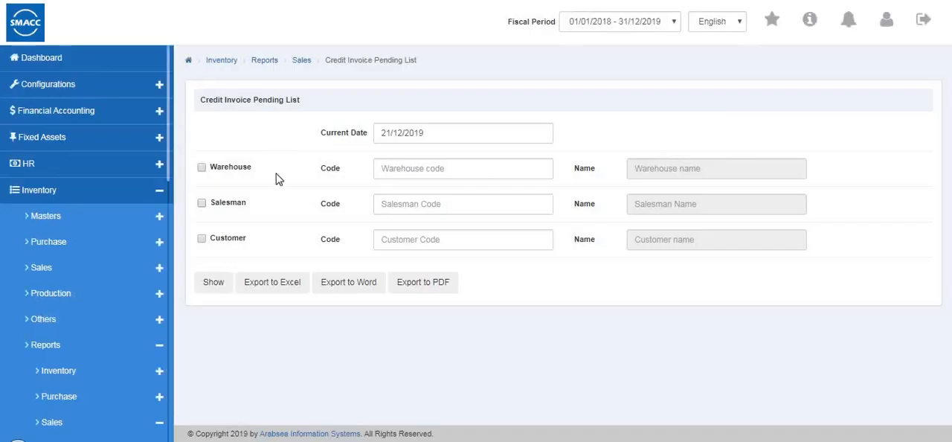
# - Open the Credit Collection Listing sales report and filter it by customer code 2
pyautogui.scroll(-6, 112, 273)
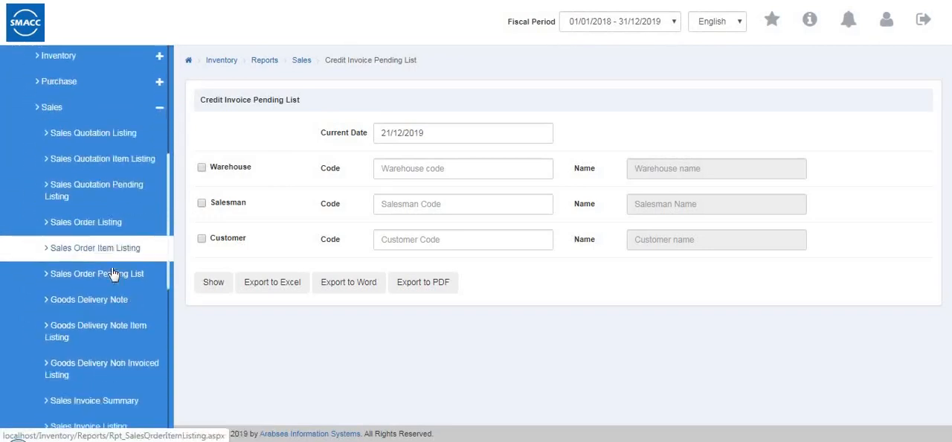
pyautogui.click(95, 376)
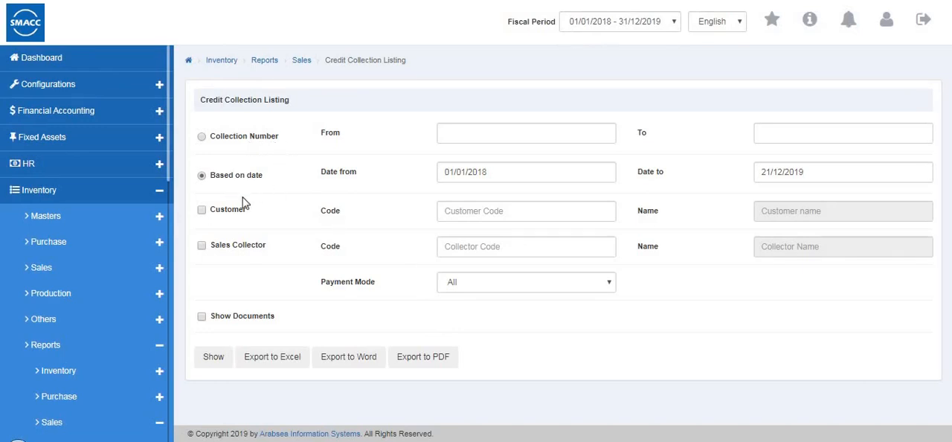
pyautogui.click(201, 210)
pyautogui.click(459, 212)
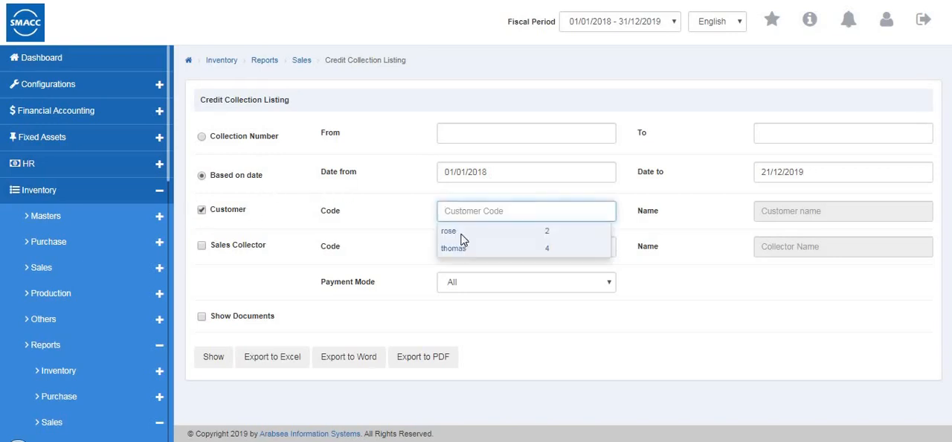
pyautogui.write('2')
pyautogui.click(460, 232)
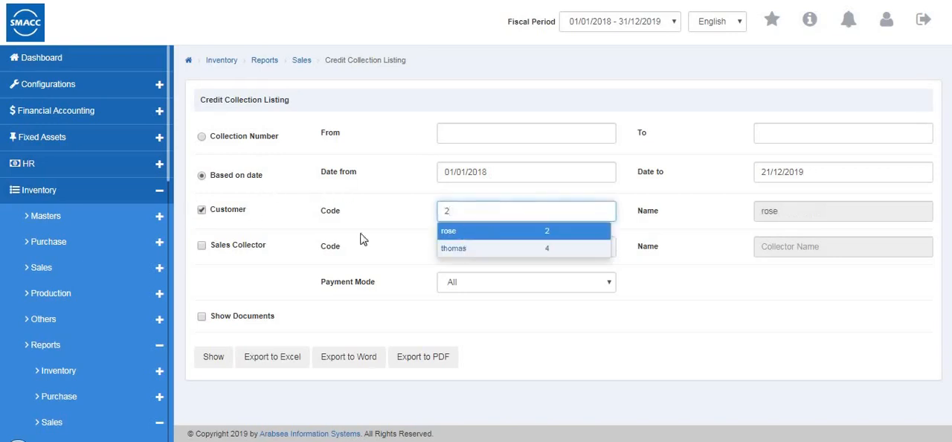
# - Filter by sales collector code 1 and show the Credit Collection Listing for all payment modes
pyautogui.click(202, 247)
pyautogui.click(492, 251)
pyautogui.write('1')
pyautogui.click(453, 263)
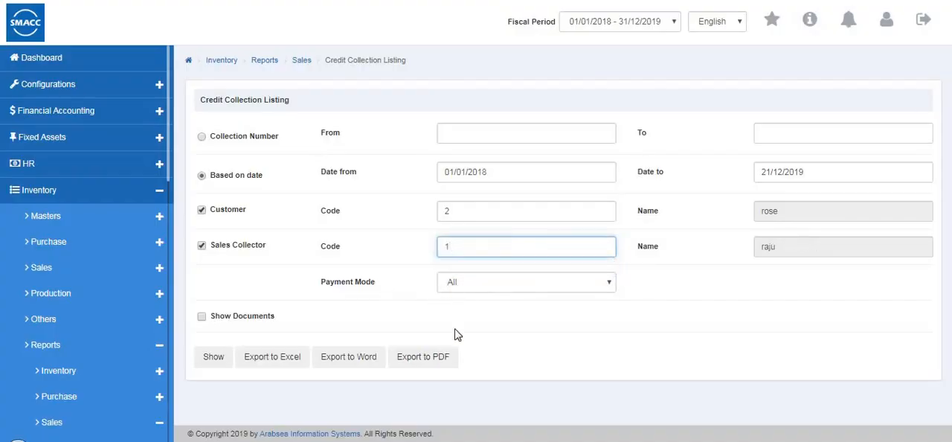
pyautogui.click(457, 283)
pyautogui.click(207, 365)
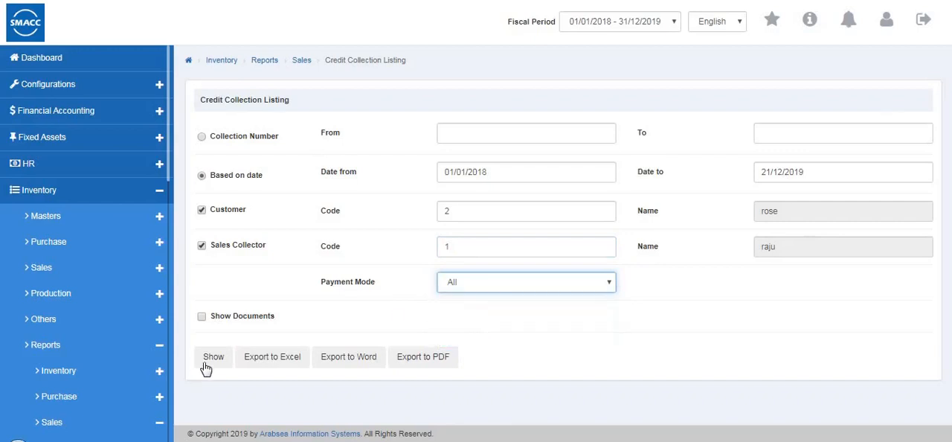
pyautogui.click(211, 365)
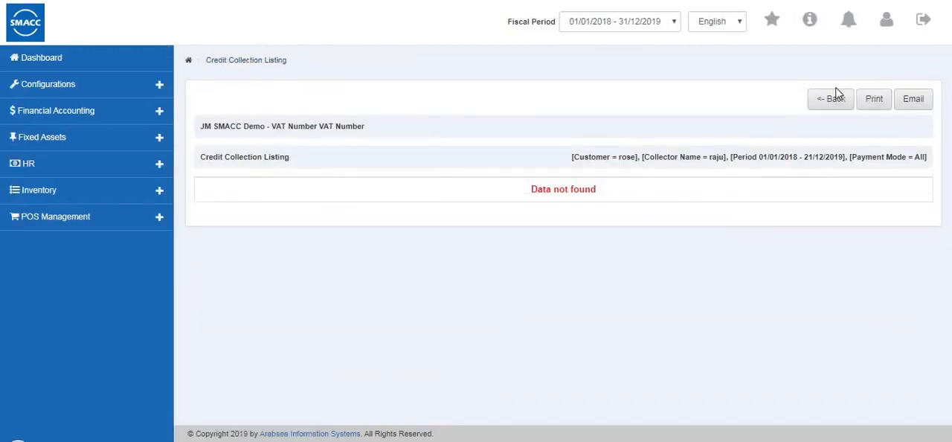
# - Leave the Credit Collection Listing report and open the Sales Return Listing
pyautogui.click(832, 103)
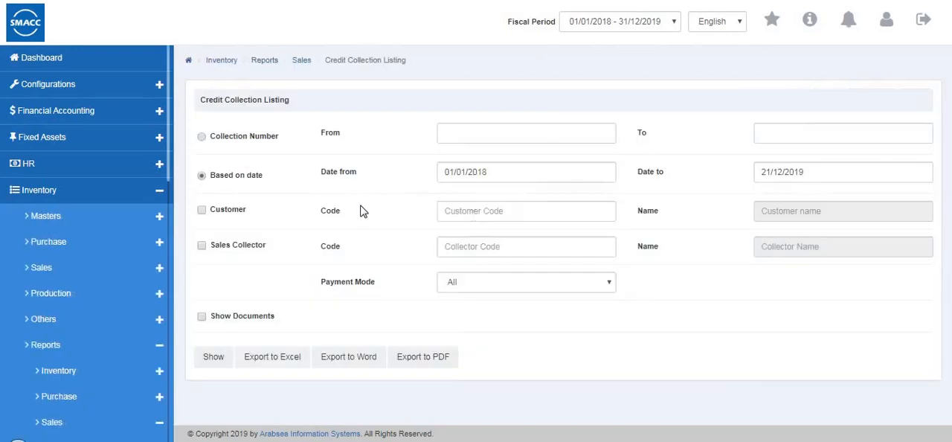
pyautogui.scroll(-6, 11, 282)
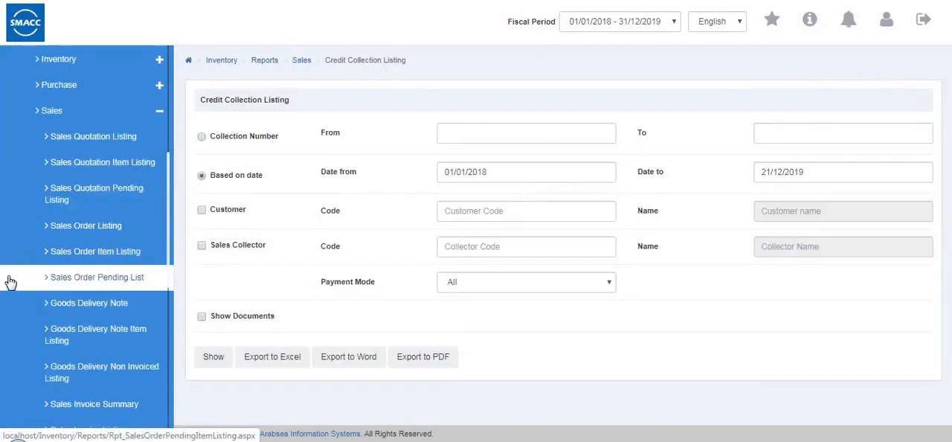
pyautogui.scroll(-2, 63, 277)
pyautogui.click(75, 292)
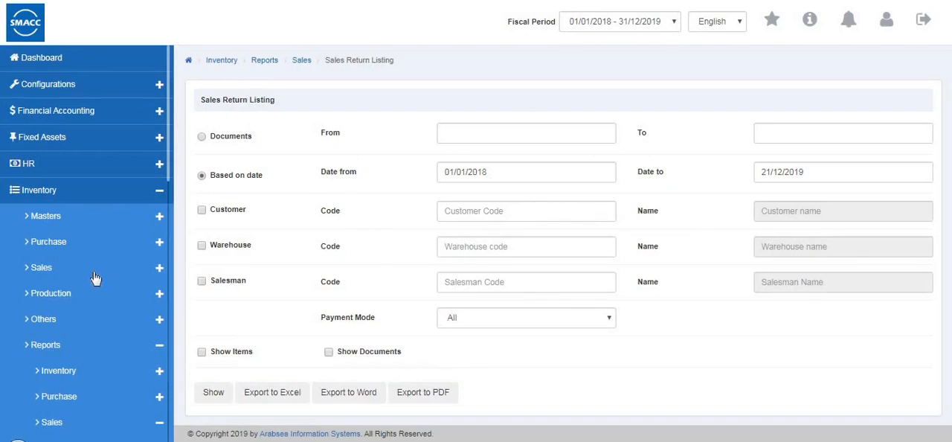
# - Open the Sales Monthly Analysis report from the sales reports
pyautogui.scroll(-10, 95, 278)
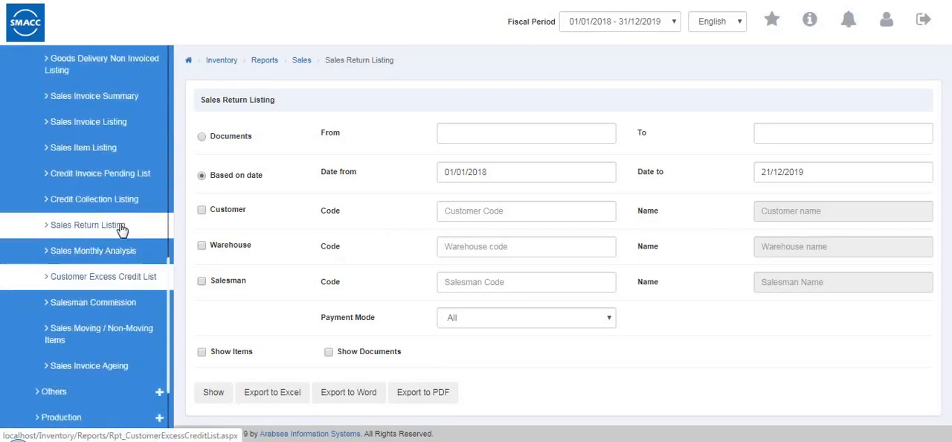
pyautogui.scroll(-1, 134, 223)
pyautogui.click(152, 208)
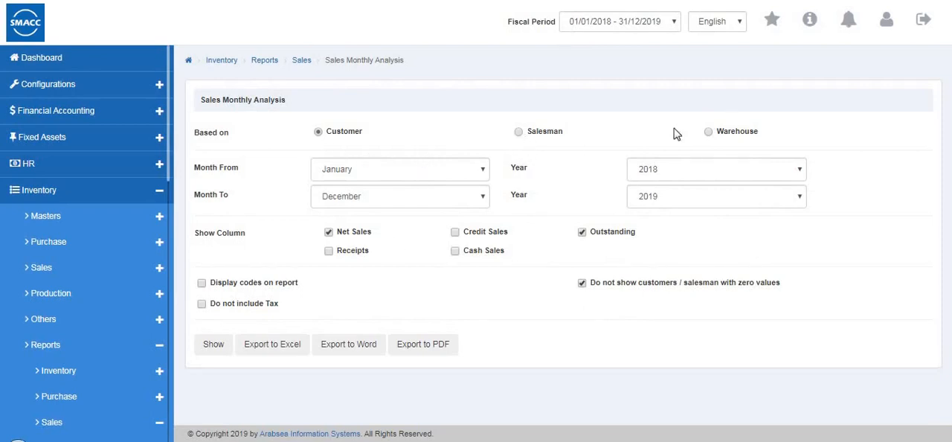
# - Base the Sales Monthly Analysis on Warehouse, covering the months January to December
pyautogui.click(711, 132)
pyautogui.click(321, 171)
pyautogui.click(698, 244)
pyautogui.click(339, 197)
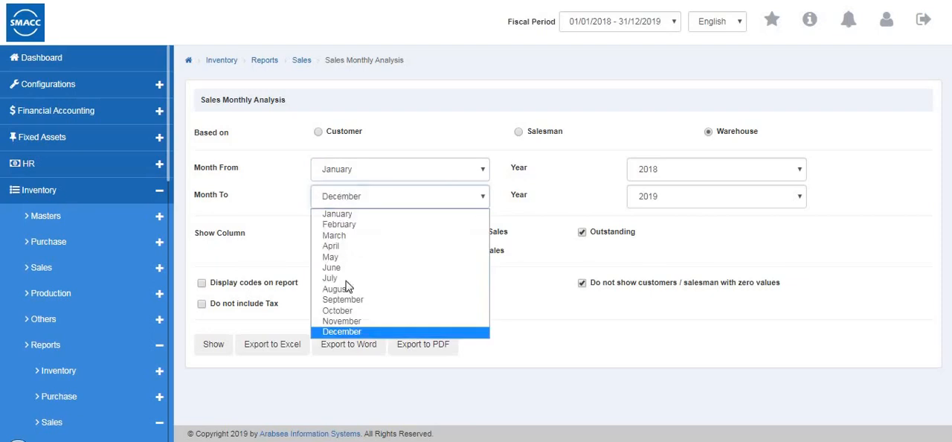
pyautogui.click(790, 248)
pyautogui.click(737, 174)
pyautogui.click(719, 192)
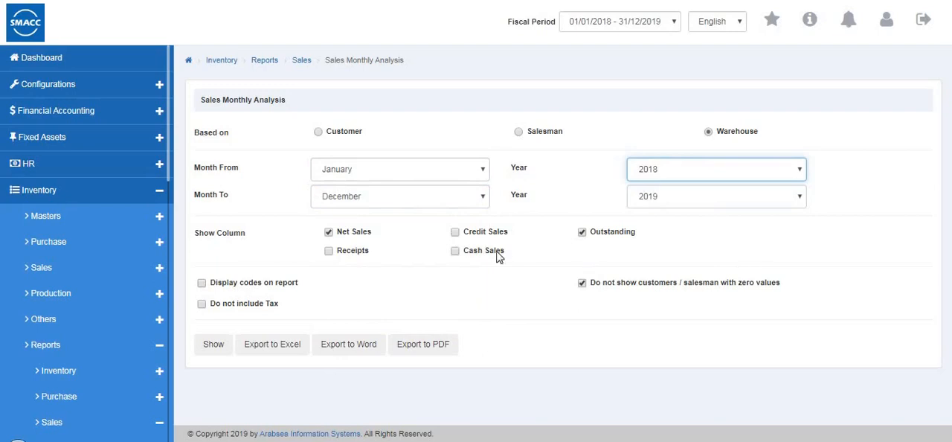
# - Set the starting year to 2019, show the Sales Monthly Analysis and examine its columns through to the totals
pyautogui.click(212, 343)
pyautogui.click(640, 178)
pyautogui.click(644, 196)
pyautogui.click(213, 346)
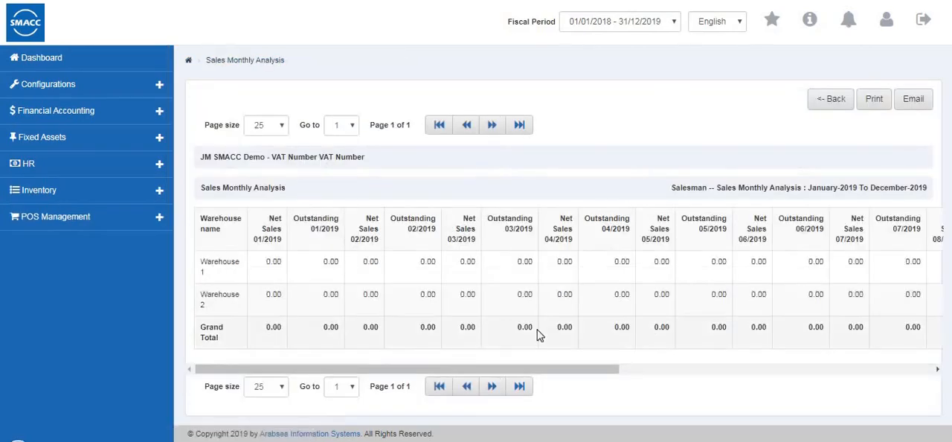
pyautogui.moveTo(707, 374); pyautogui.dragTo(816, 379)
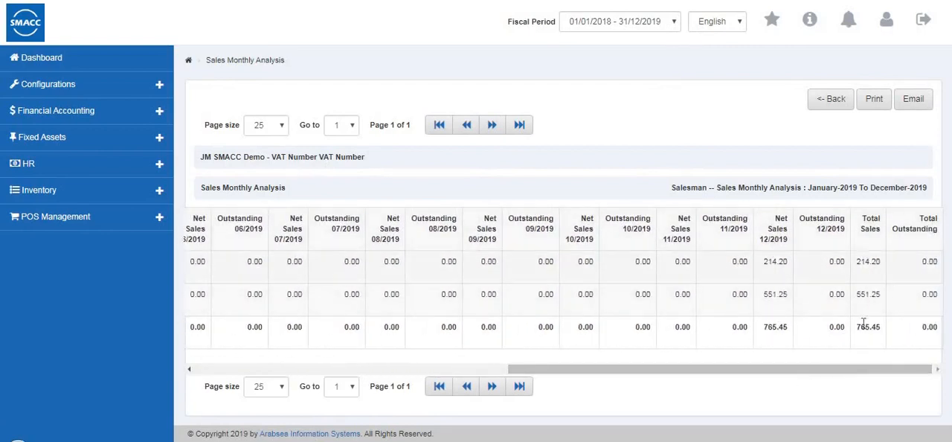
# - Leave the Sales Monthly Analysis and show the Customer Excess Credit List as of 21/12/2019
pyautogui.click(830, 105)
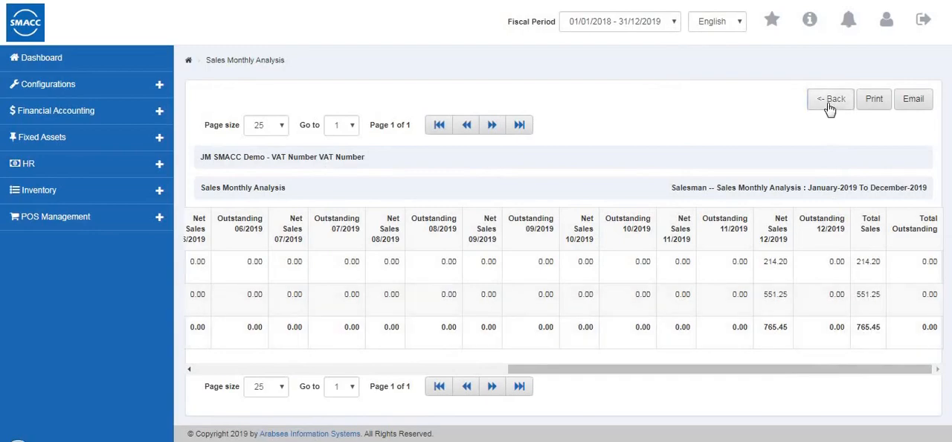
pyautogui.scroll(-10, 78, 293)
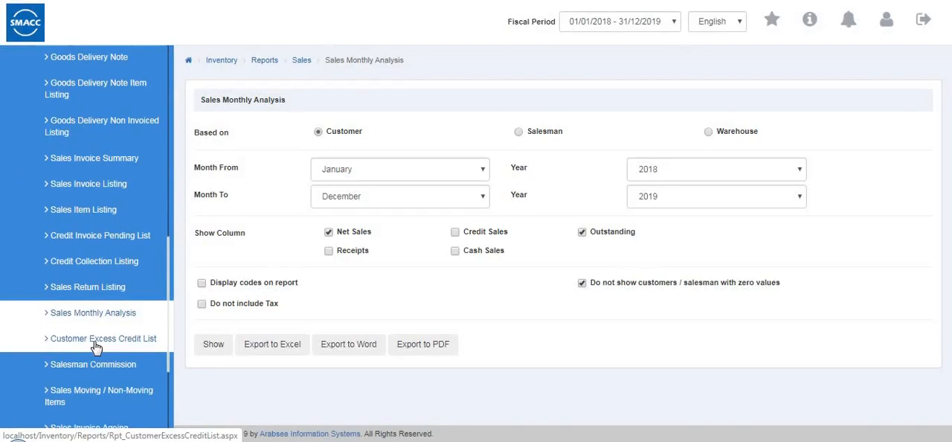
pyautogui.click(97, 344)
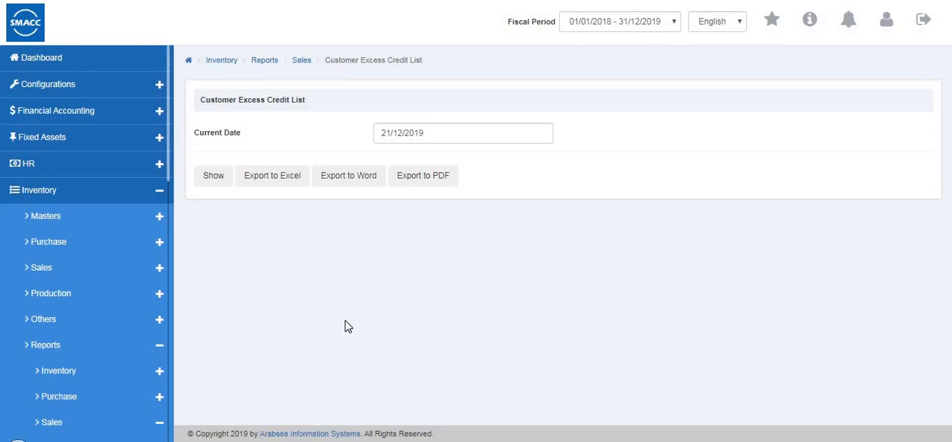
pyautogui.click(213, 178)
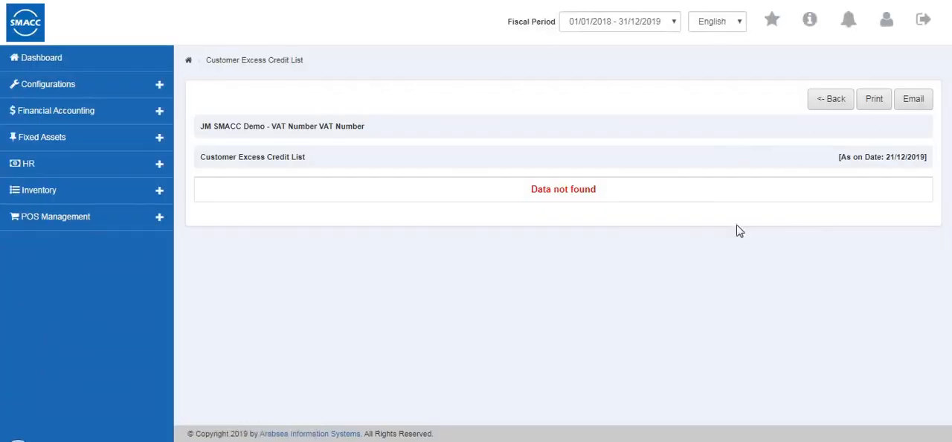
# - Leave the Customer Excess Credit List and open the Salesman Commission report
pyautogui.click(819, 104)
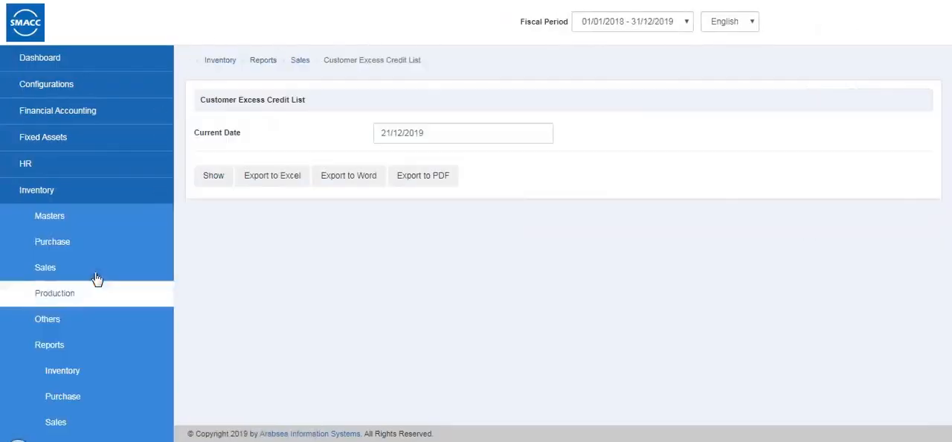
pyautogui.scroll(-9, 96, 277)
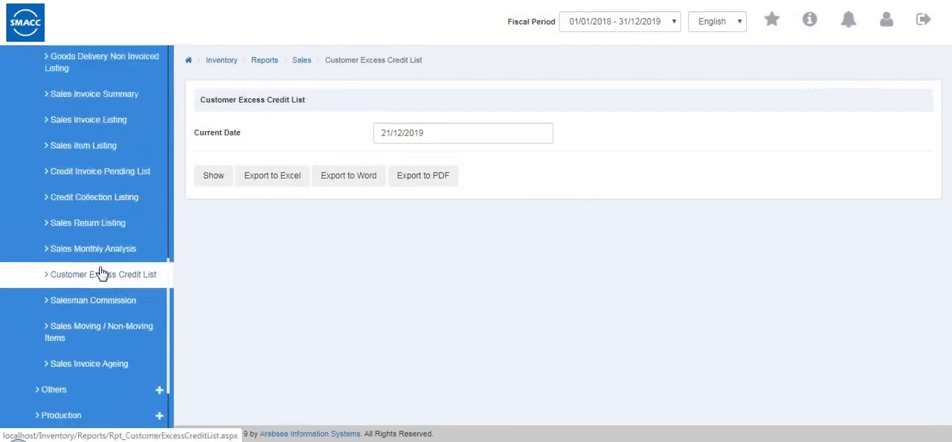
pyautogui.scroll(-3, 110, 249)
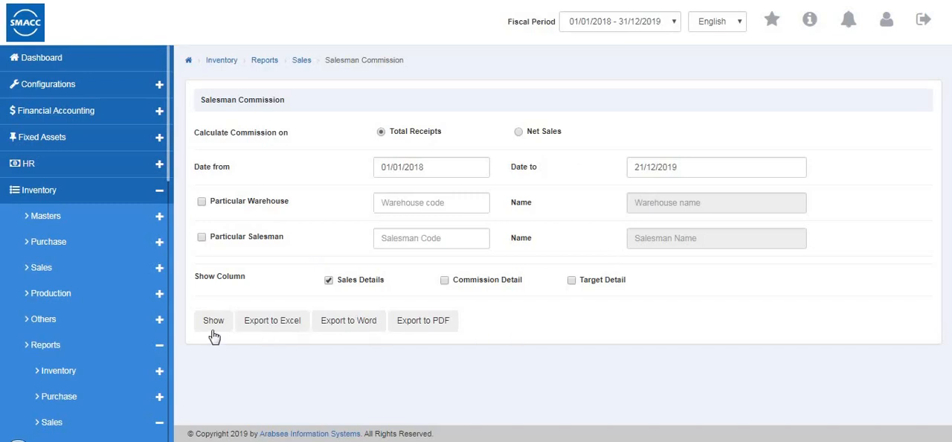
# - Open the Sales Moving / Non-Moving Items report from the sales reports
pyautogui.scroll(-6, 100, 346)
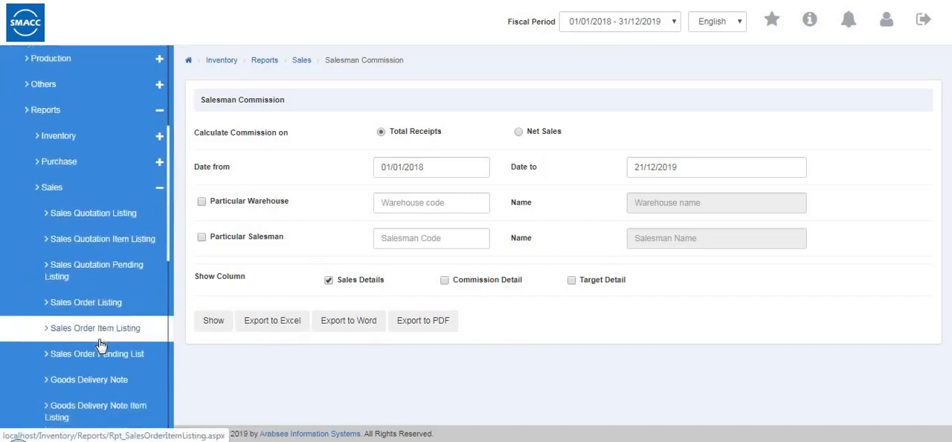
pyautogui.scroll(-3, 100, 345)
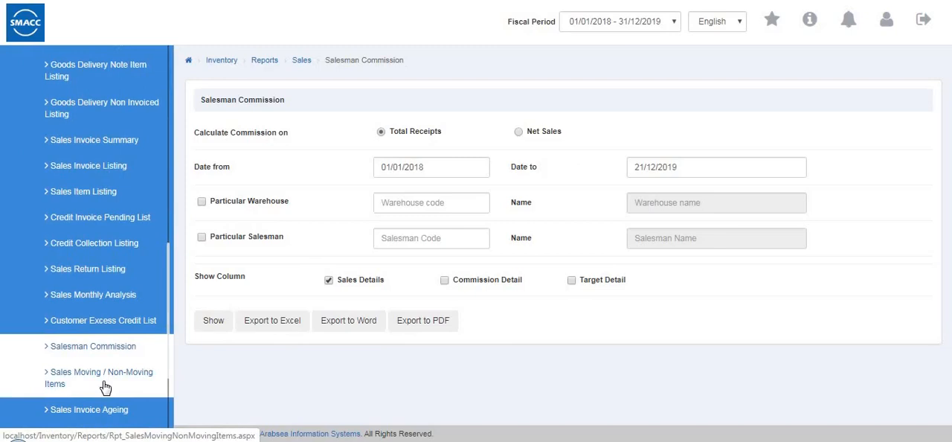
pyautogui.click(88, 382)
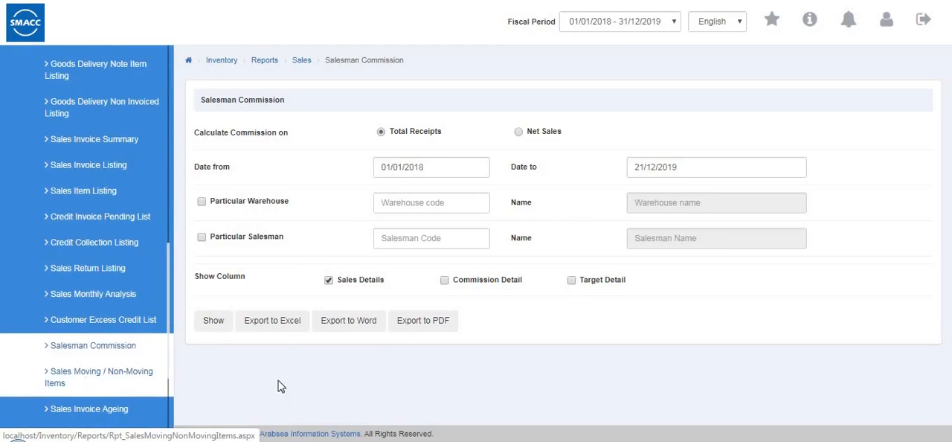
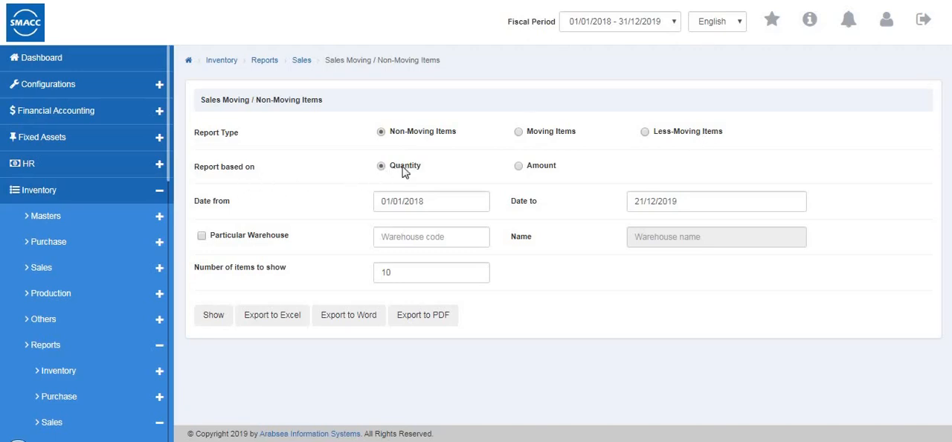
# - Show the Sales Moving / Non-Moving Items report for non-moving items by quantity in Warehouse 1
pyautogui.click(202, 236)
pyautogui.click(451, 240)
pyautogui.click(409, 275)
pyautogui.click(409, 274)
pyautogui.click(212, 320)
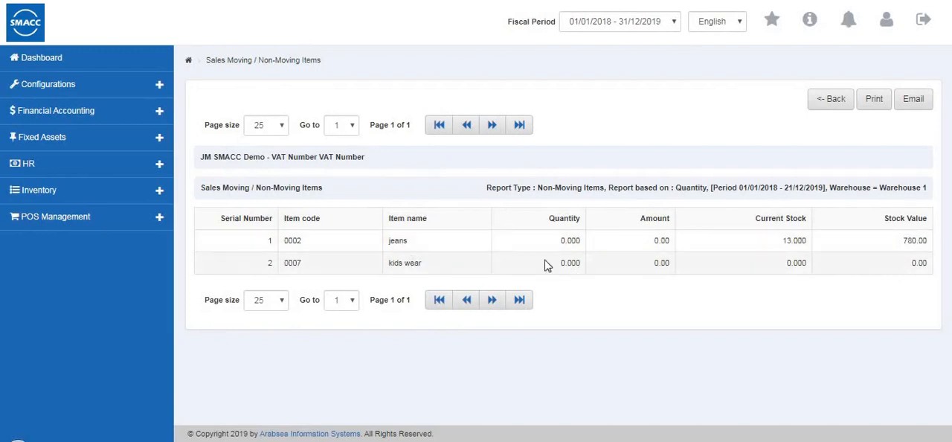
# - Leave the Sales Moving / Non-Moving Items report and open the Sales Invoice Ageing report
pyautogui.click(829, 104)
pyautogui.scroll(-6, 172, 343)
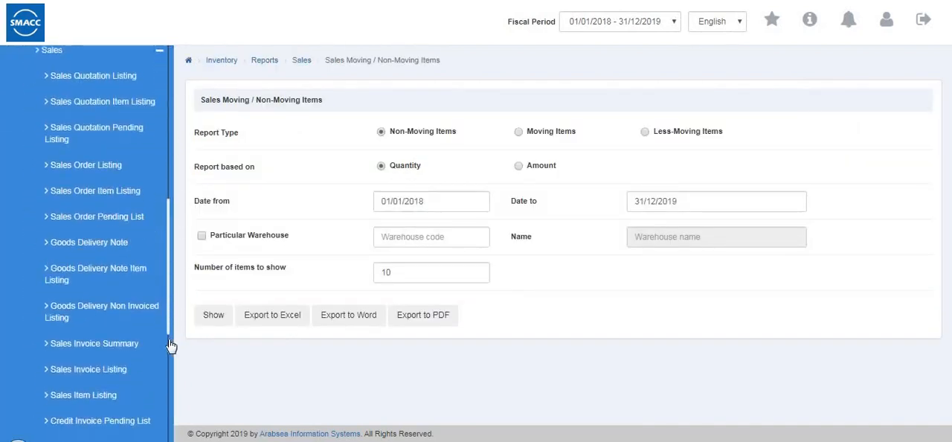
pyautogui.scroll(-1, 96, 311)
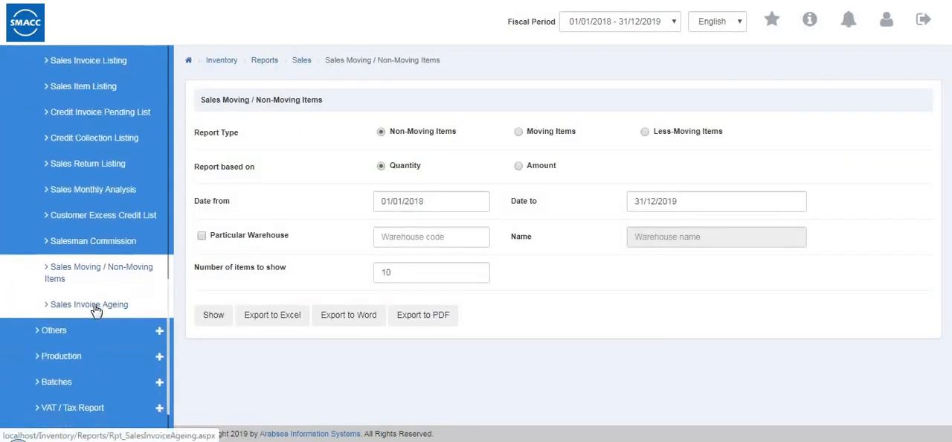
pyautogui.click(95, 311)
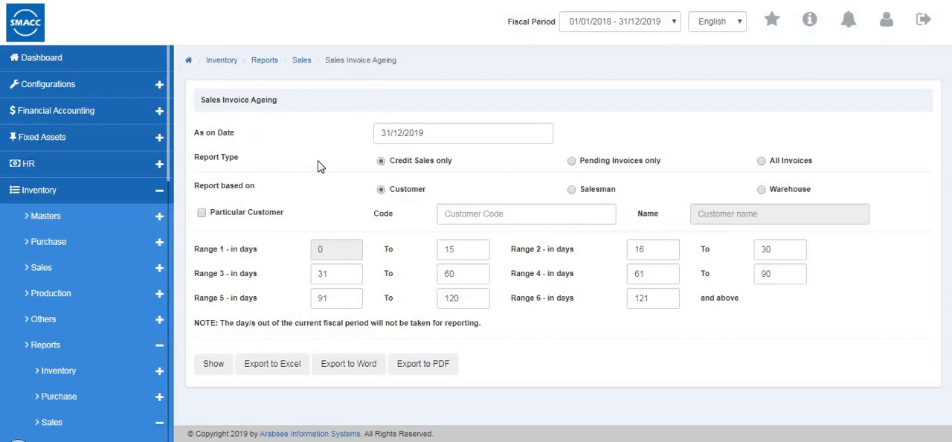
# - Set the Sales Invoice Ageing report type to All Invoices, based on a particular salesman
pyautogui.click(571, 162)
pyautogui.click(762, 163)
pyautogui.click(571, 191)
pyautogui.click(200, 214)
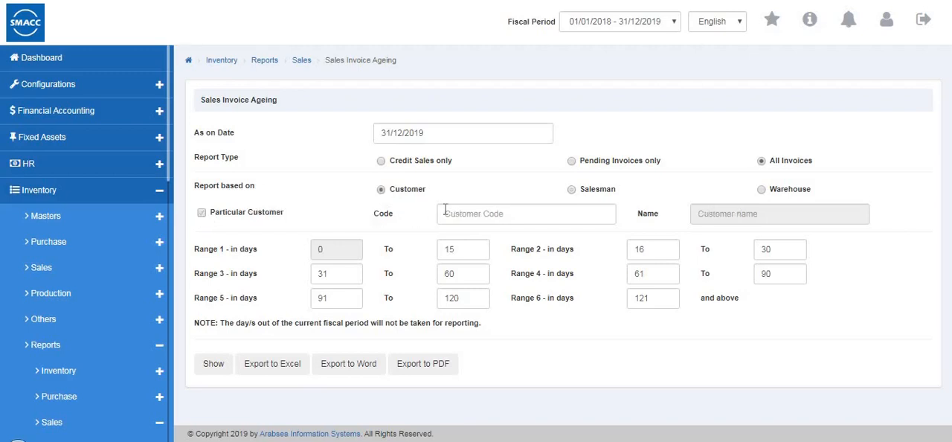
# - Base the ageing report on Customer with the first listed customer's code and show it through to the total columns
pyautogui.write('2')
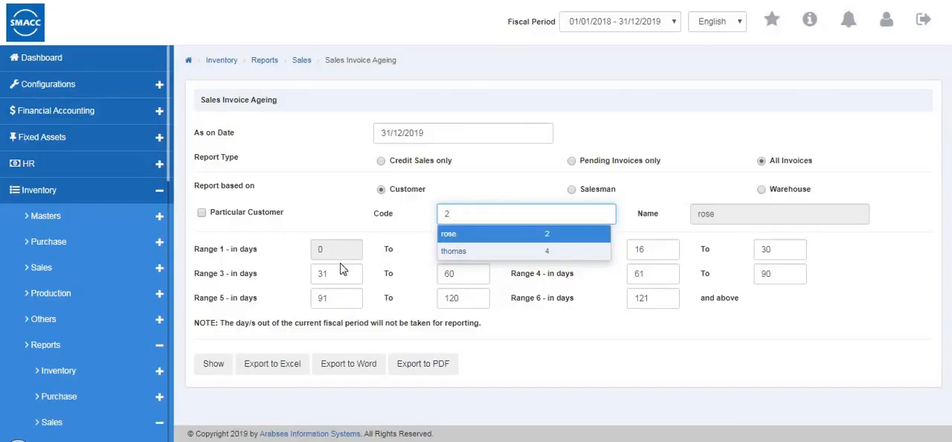
pyautogui.press('Return')
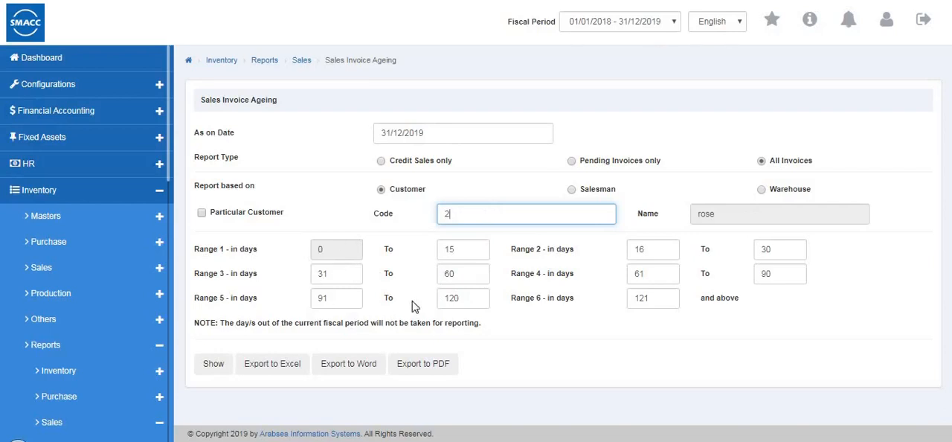
pyautogui.click(212, 366)
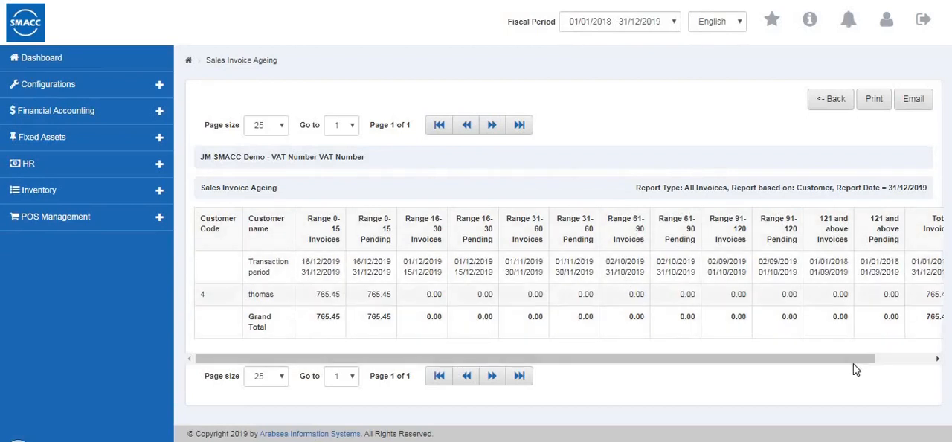
pyautogui.click(937, 358)
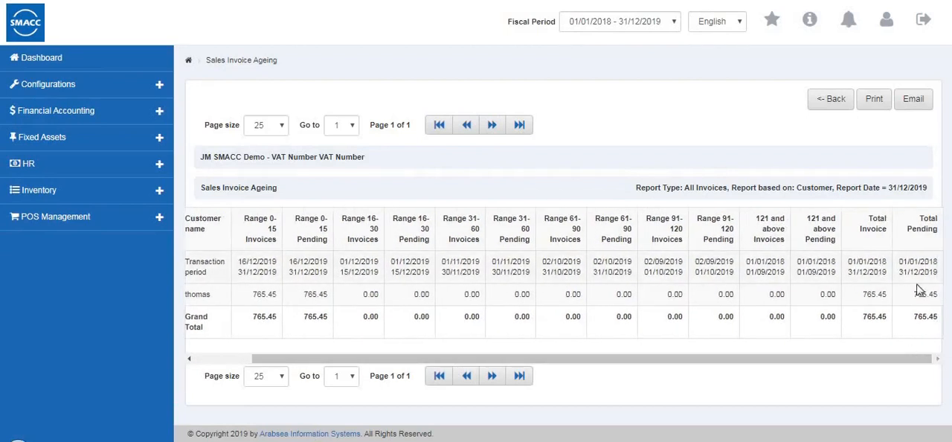
# - Leave the Sales Invoice Ageing report and open the Sales Quotation Listing from the sales reports
pyautogui.click(823, 100)
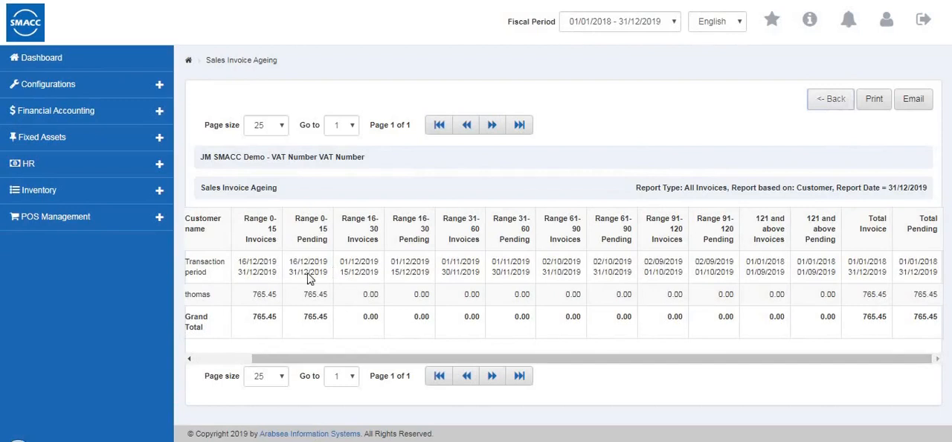
pyautogui.scroll(-5, 63, 223)
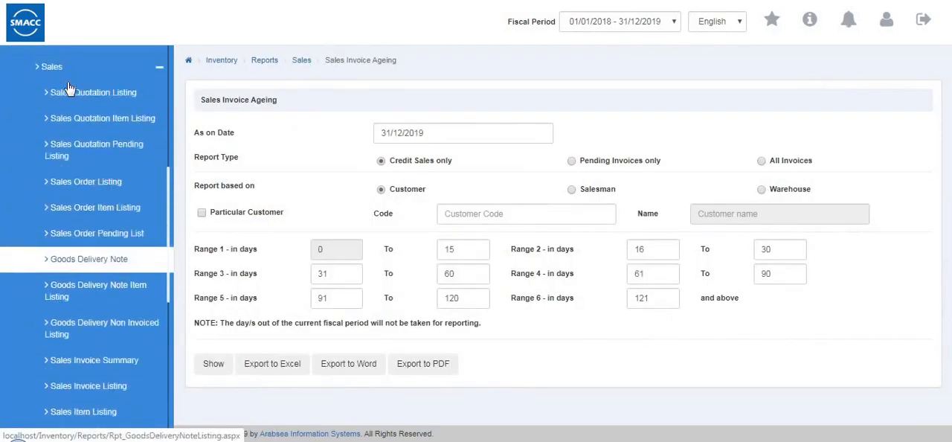
pyautogui.scroll(-4, 67, 89)
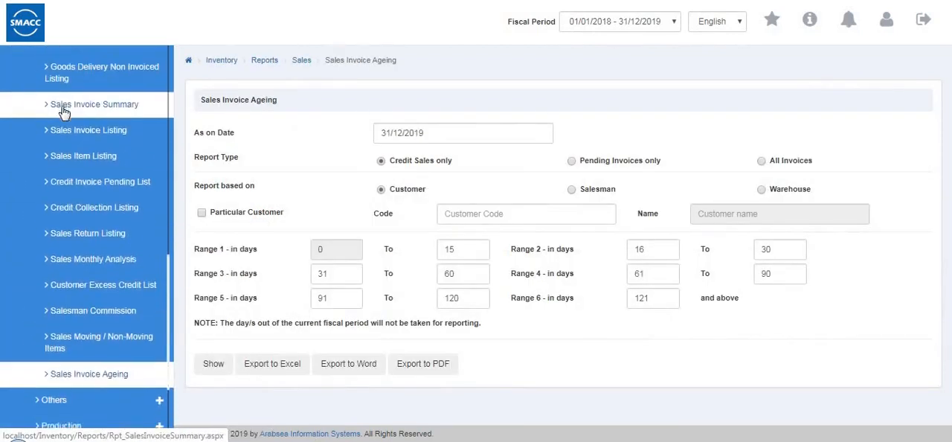
pyautogui.scroll(4, 64, 112)
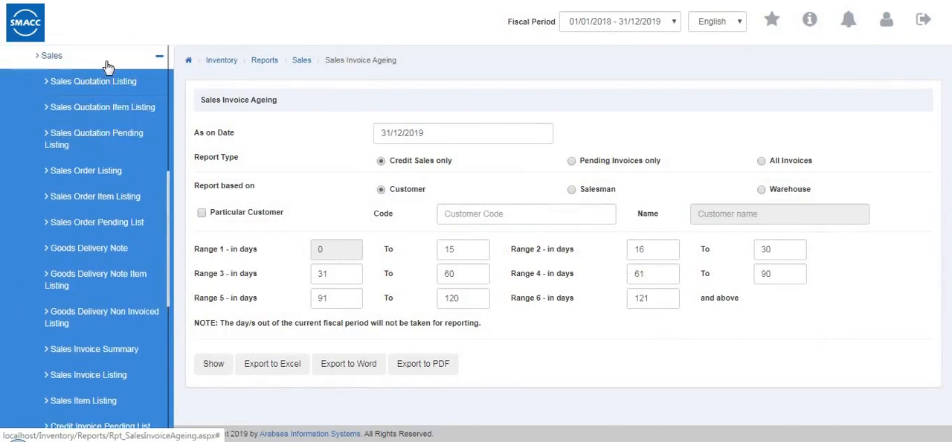
pyautogui.click(108, 65)
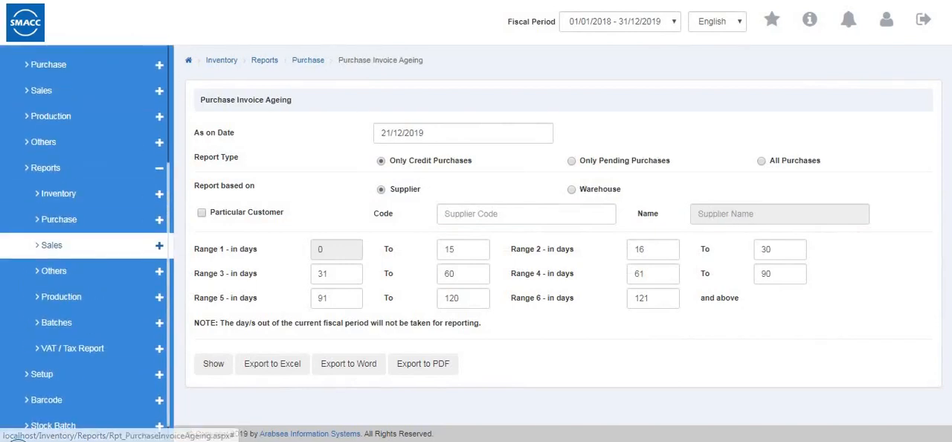
pyautogui.click(69, 255)
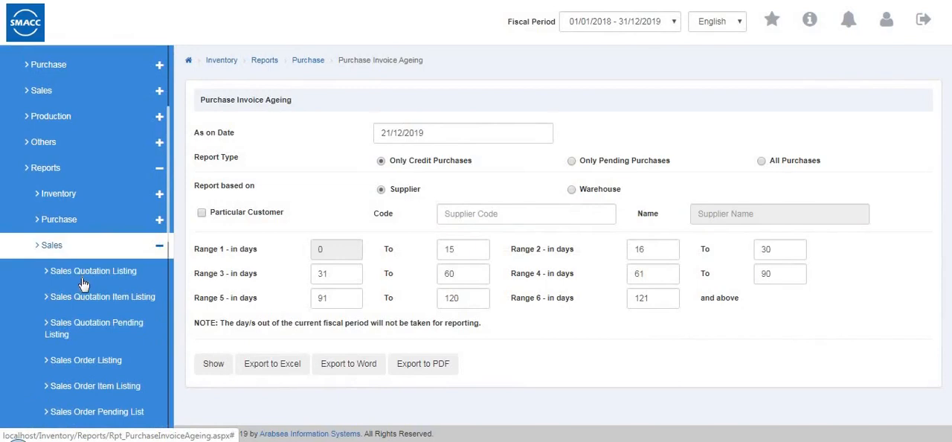
pyautogui.click(78, 274)
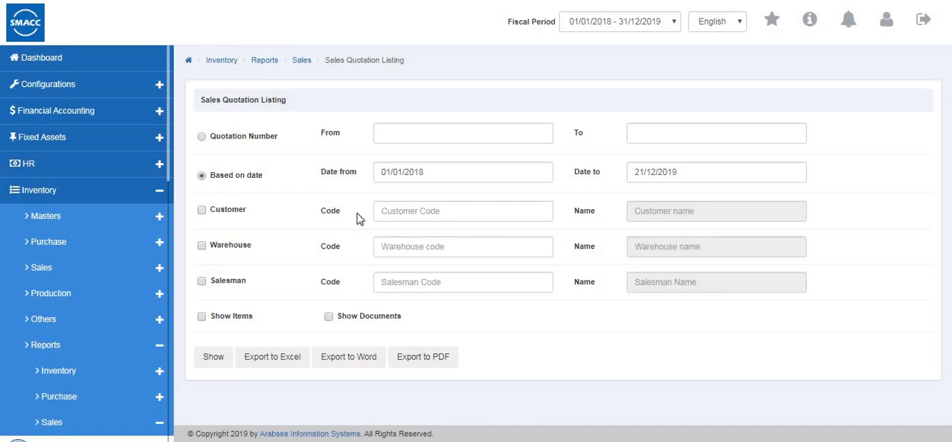
# - Show the Sales Quotation Listing for the first listed customer from 01/01/2018 to 21/12/2019
pyautogui.click(202, 209)
pyautogui.click(398, 213)
pyautogui.write('2')
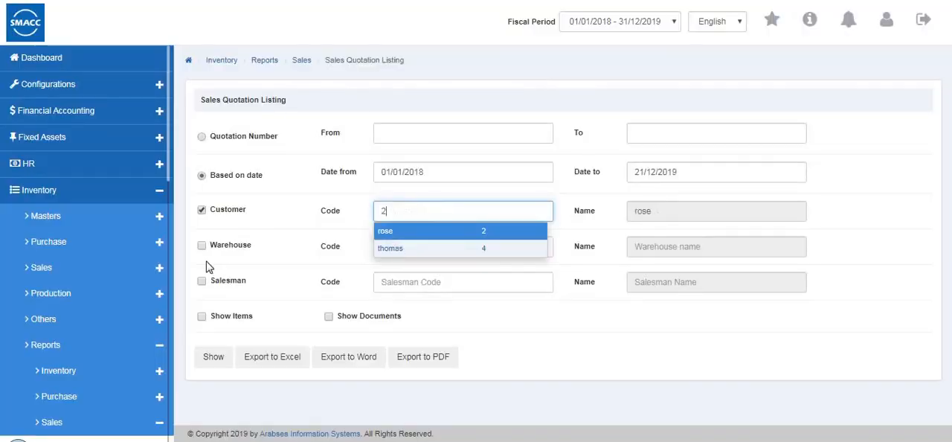
pyautogui.click(208, 360)
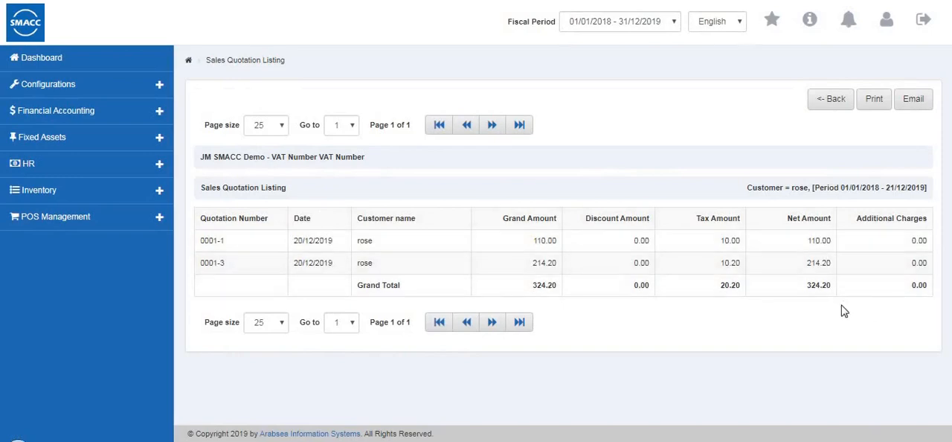
# - Leave the Sales Quotation Listing and open the Sales Quotation Item Listing
pyautogui.click(819, 104)
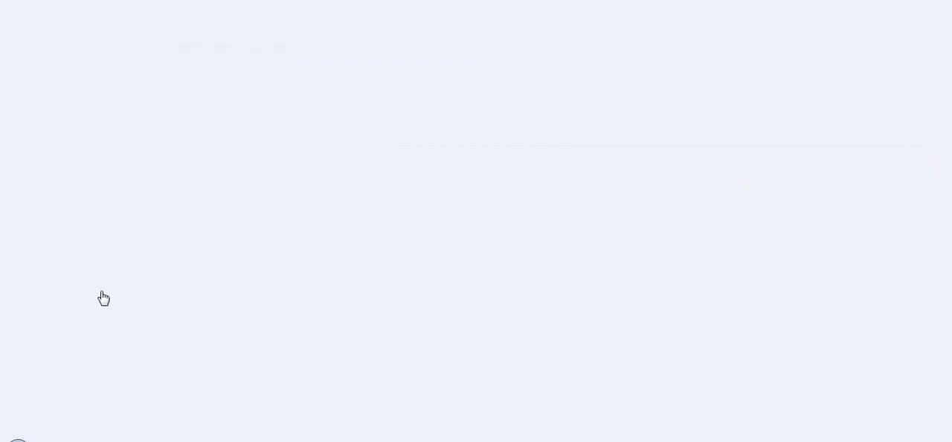
pyautogui.scroll(-5, 96, 278)
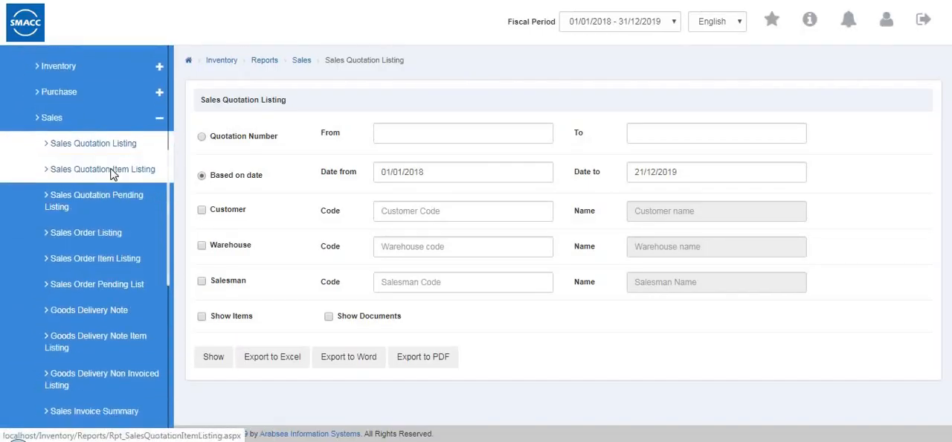
pyautogui.click(113, 171)
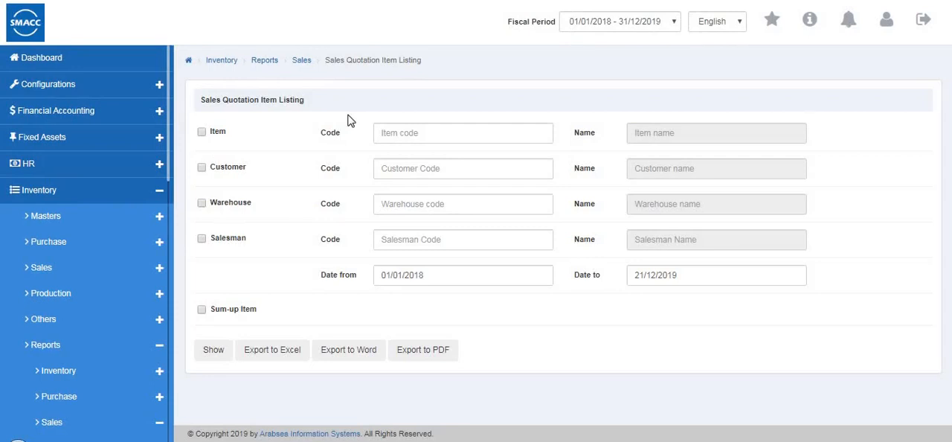
# - Show the Sales Quotation Item Listing for item 0001 (shirts) from 01/01/2018 to 21/12/2019
pyautogui.click(424, 132)
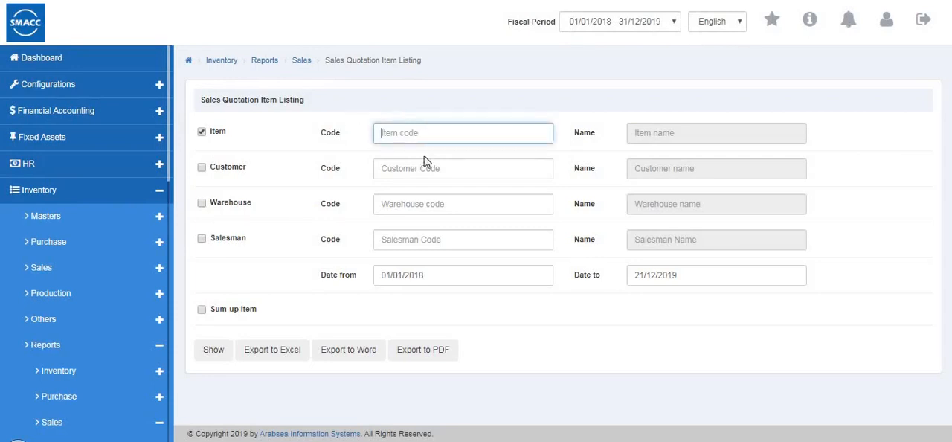
pyautogui.write('0001')
pyautogui.click(423, 154)
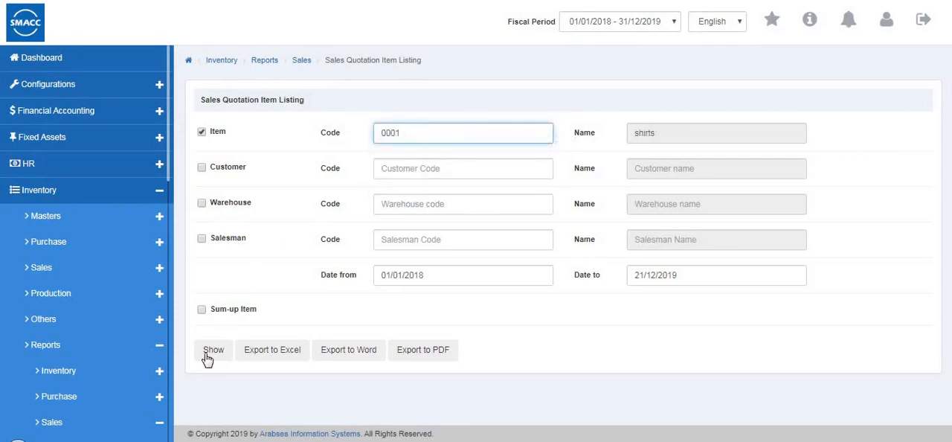
pyautogui.click(211, 351)
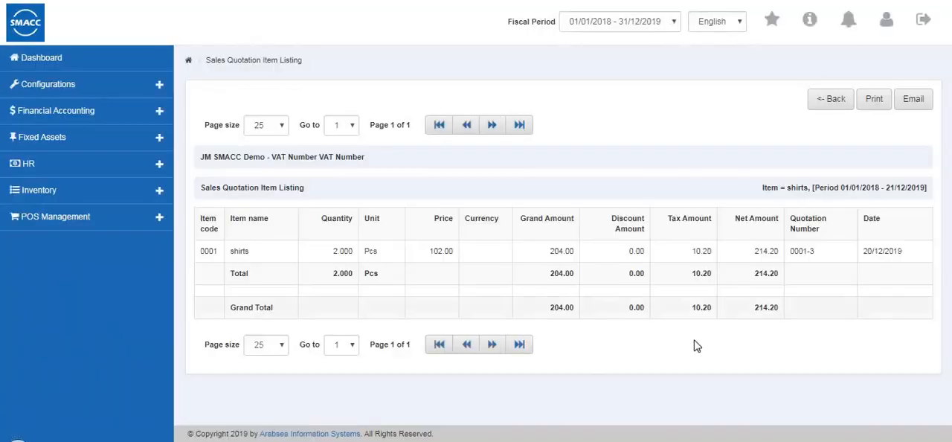
# - Leave the Sales Quotation Item Listing and open the Sales Quotation Pending Listing
pyautogui.click(831, 104)
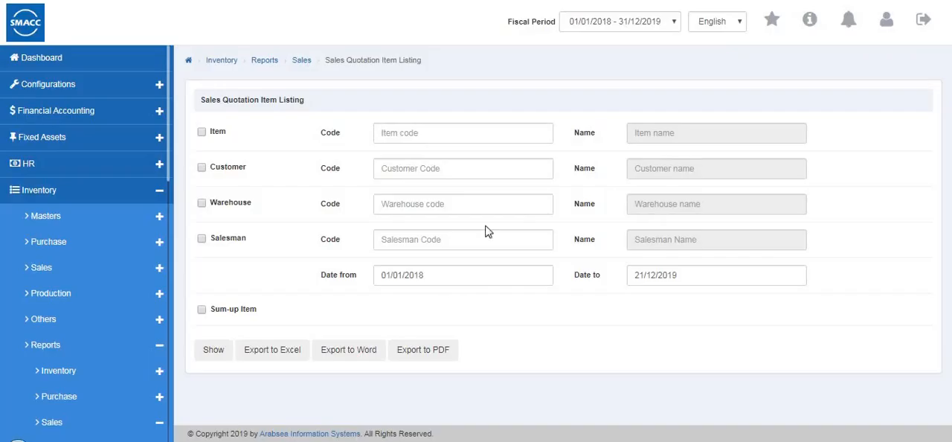
pyautogui.scroll(-1, 112, 270)
pyautogui.scroll(-3, 112, 270)
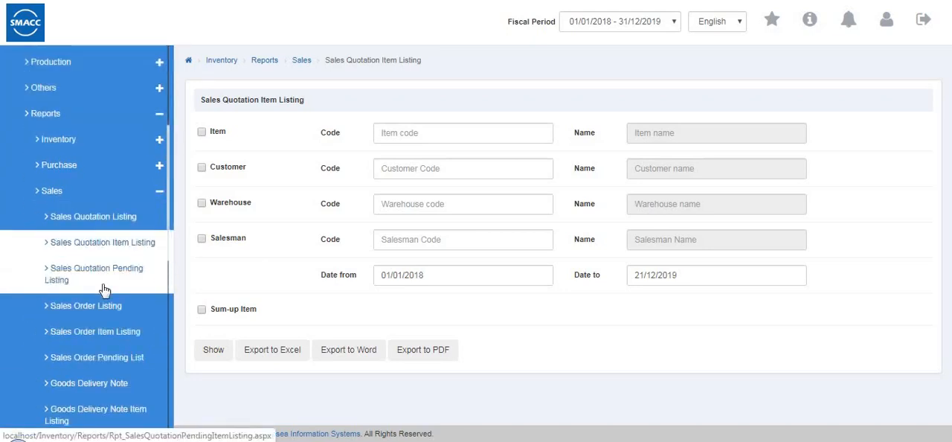
pyautogui.click(127, 282)
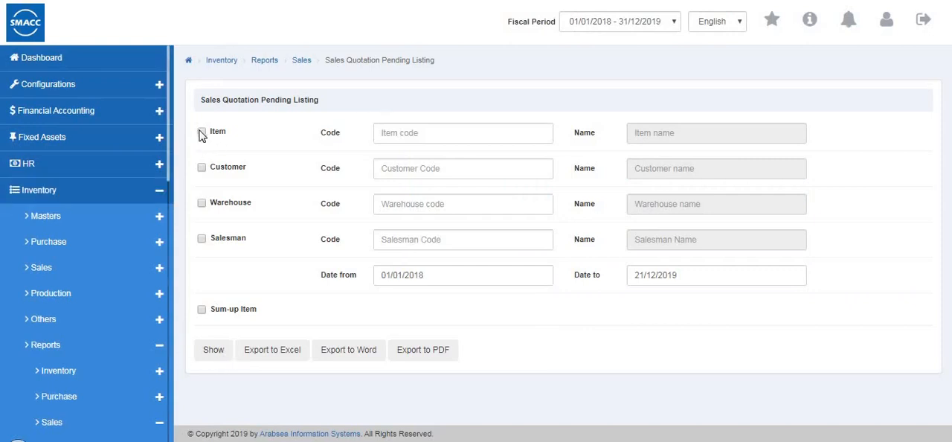
# - Show the Sales Quotation Pending Listing for item 0001 (shirts) from 01/01/2018 to 21/12/2019
pyautogui.click(395, 134)
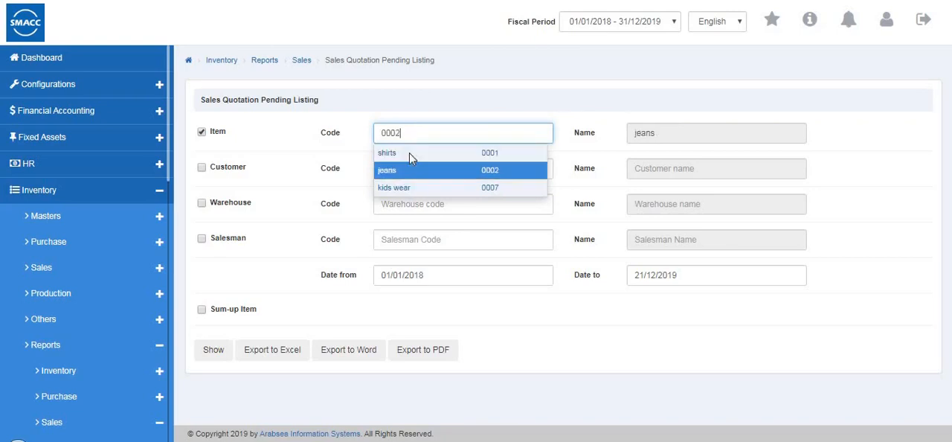
pyautogui.click(410, 154)
pyautogui.click(215, 351)
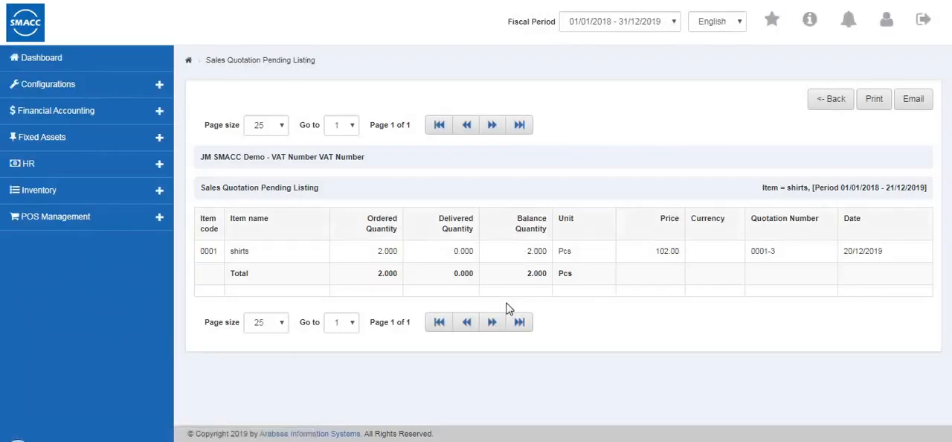
# - Leave the Sales Quotation Pending Listing and open the Sales Order Listing
pyautogui.click(831, 103)
pyautogui.scroll(-4, 45, 223)
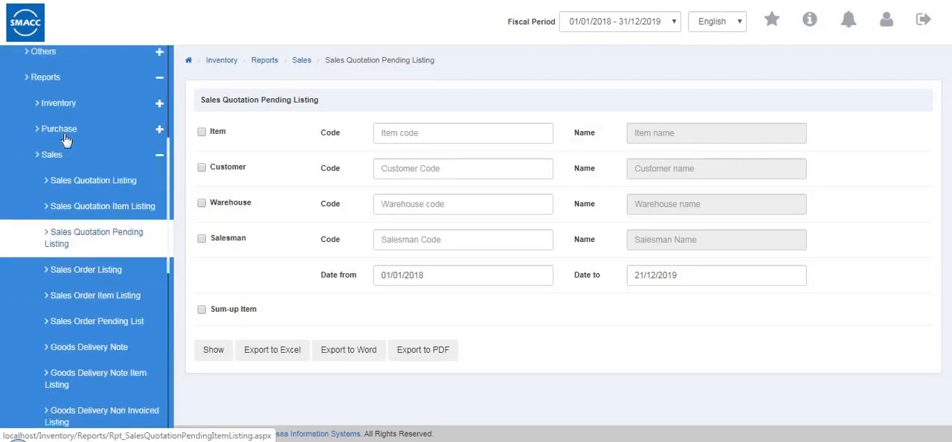
pyautogui.scroll(-2, 65, 140)
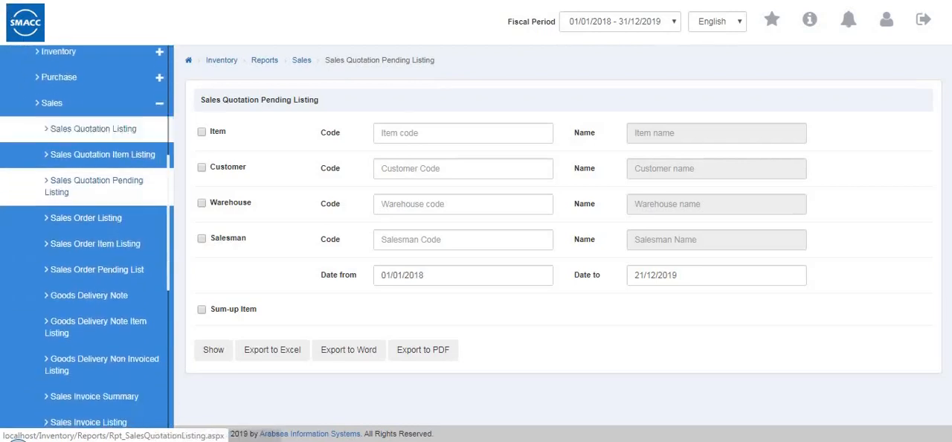
pyautogui.click(115, 227)
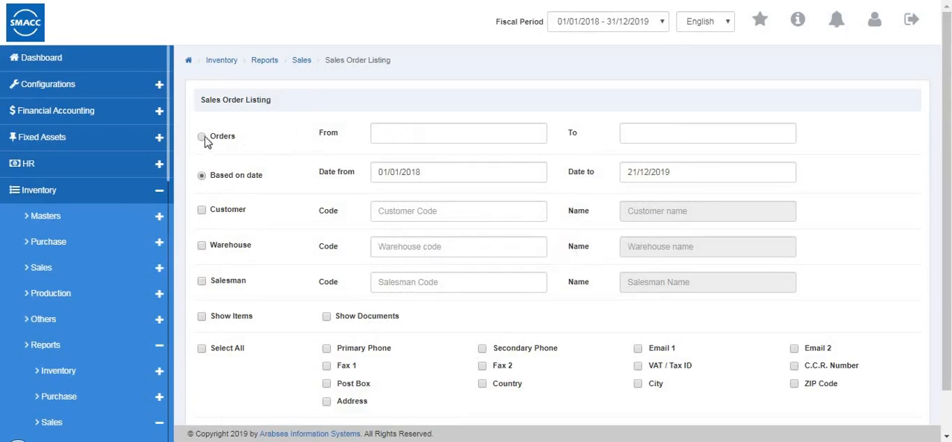
# - Base the Sales Order Listing on date and filter it to the first listed customer and Warehouse 1
pyautogui.click(203, 177)
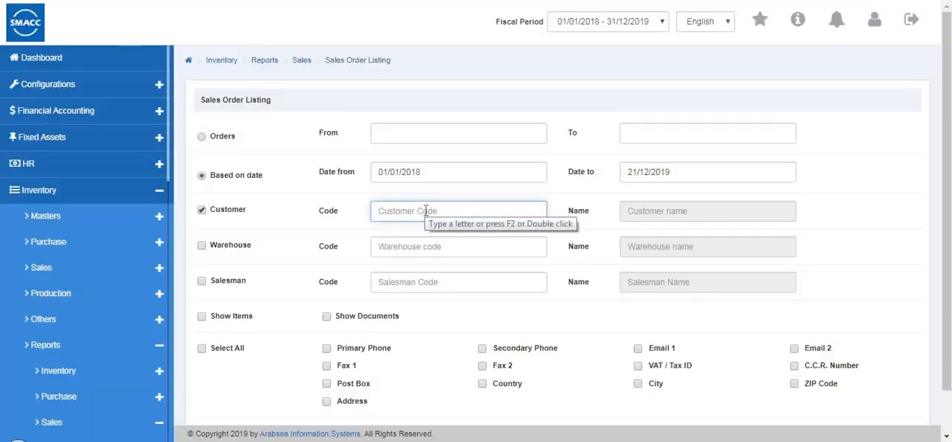
pyautogui.click(425, 211)
pyautogui.write('2')
pyautogui.click(426, 232)
pyautogui.click(200, 244)
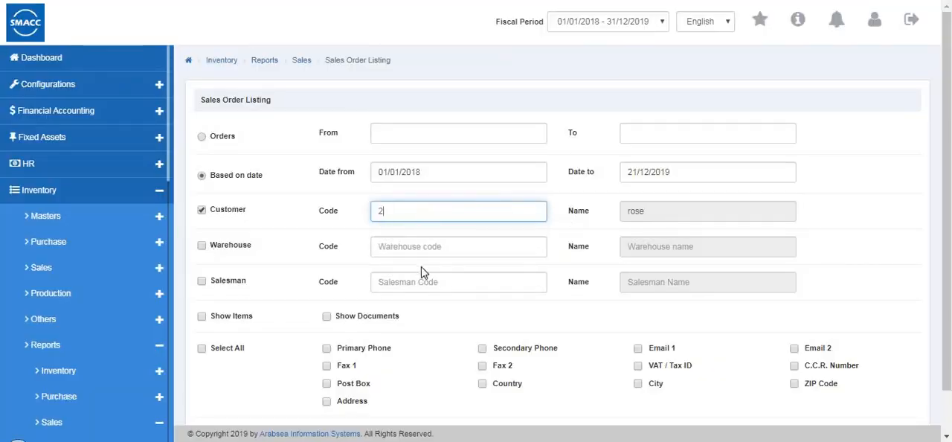
pyautogui.click(429, 246)
pyautogui.click(432, 280)
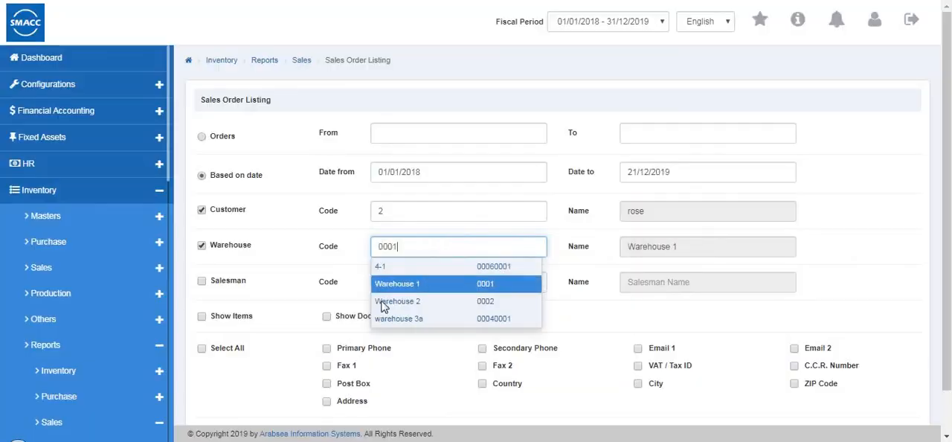
pyautogui.scroll(-1, 377, 343)
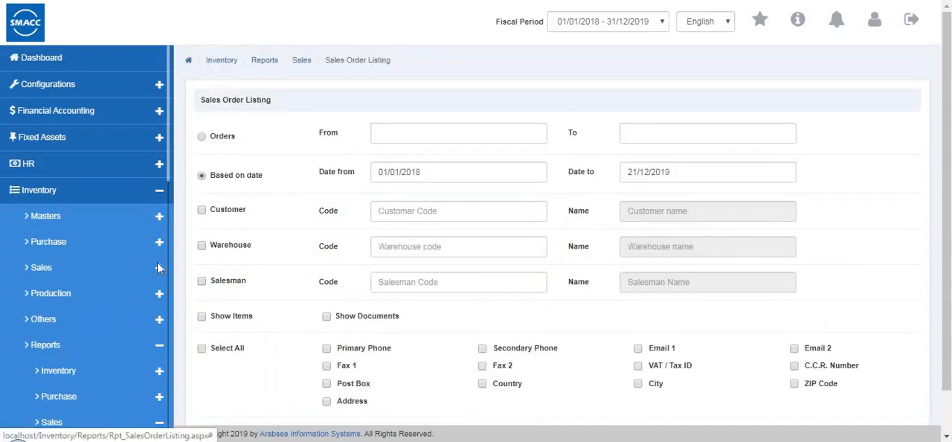
# - Open the Sales Order Item Listing from the sales reports
pyautogui.scroll(-1, 113, 305)
pyautogui.scroll(-5, 114, 305)
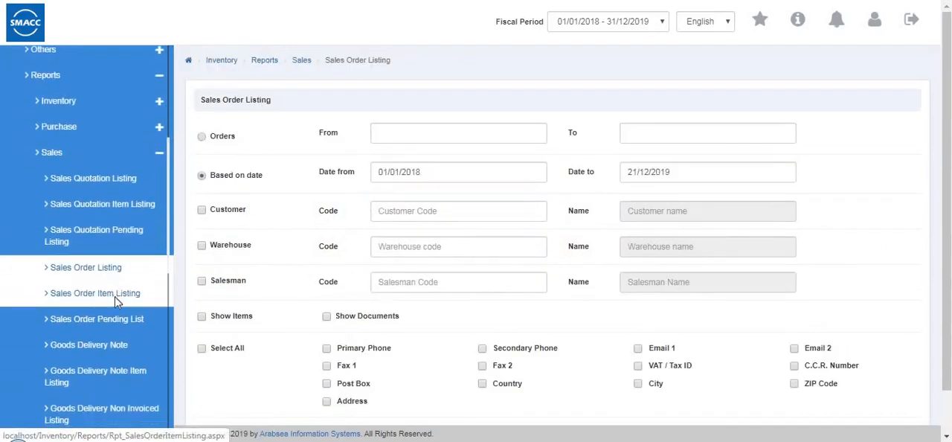
pyautogui.click(116, 302)
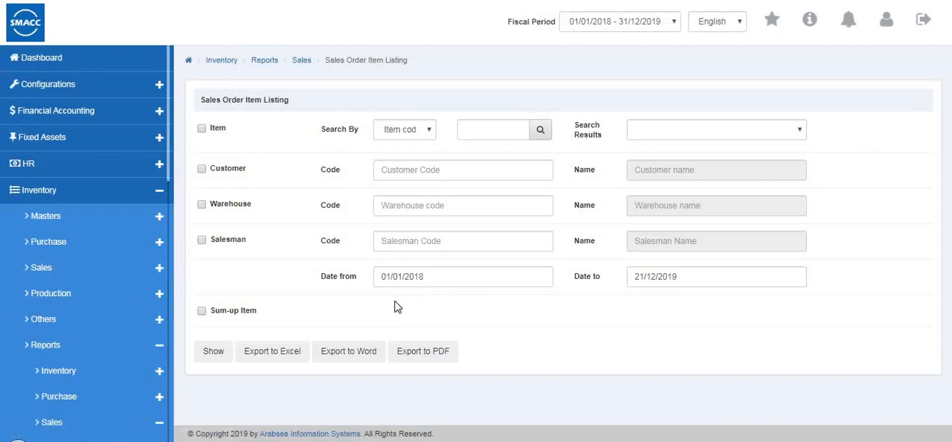
pyautogui.click(202, 129)
pyautogui.click(426, 131)
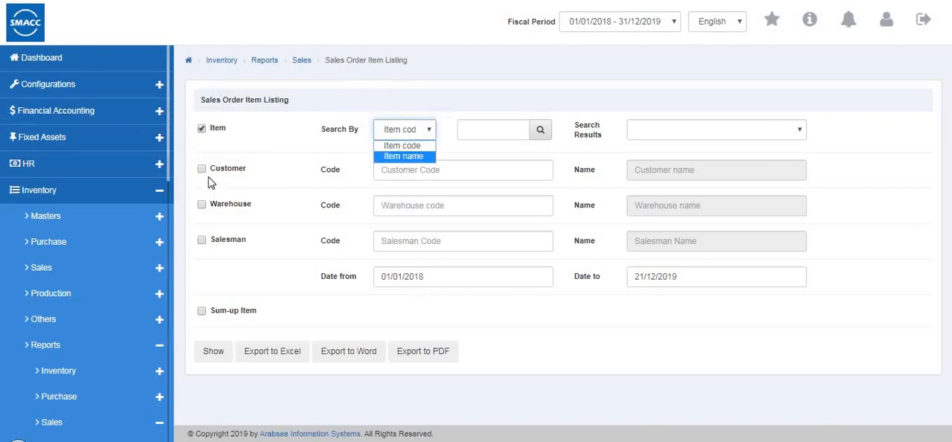
pyautogui.click(380, 172)
pyautogui.click(380, 170)
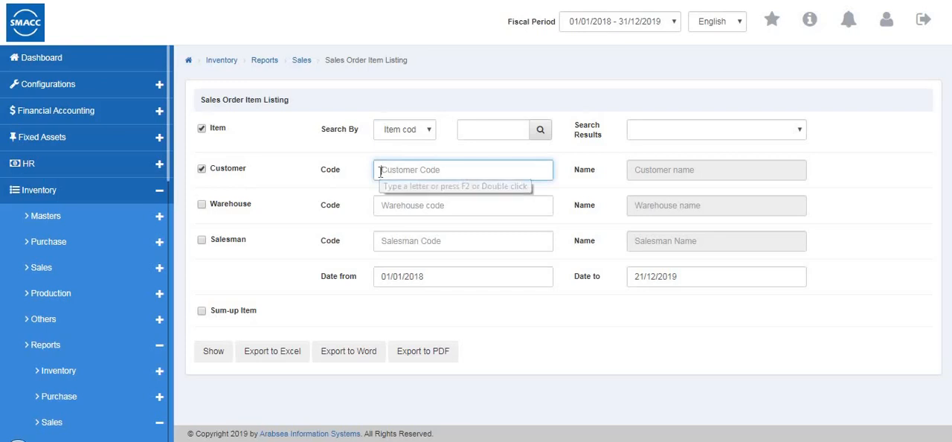
pyautogui.click(207, 212)
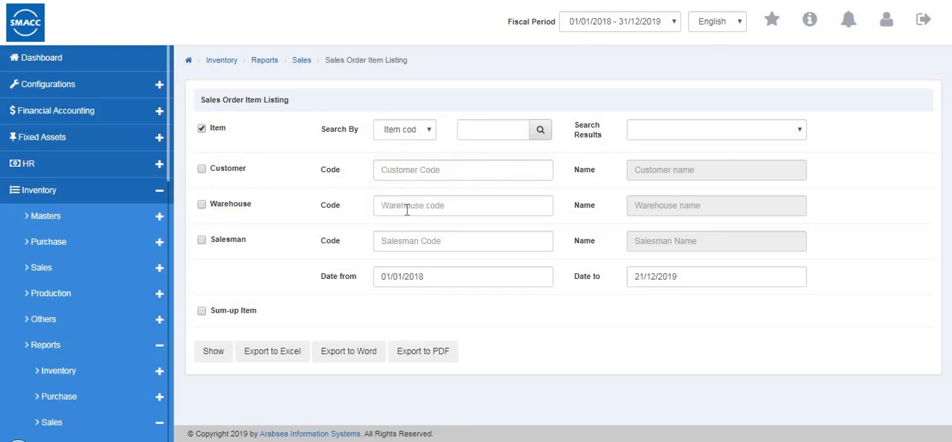
# - Show the Sales Order Item Listing for Warehouse 1 (code 0001) from 01/01/2018 to 21/12/2019
pyautogui.click(446, 212)
pyautogui.click(442, 245)
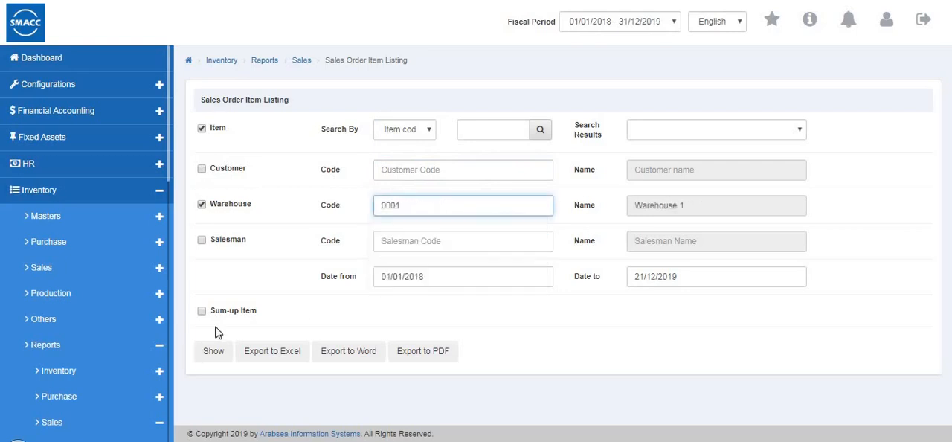
pyautogui.click(214, 351)
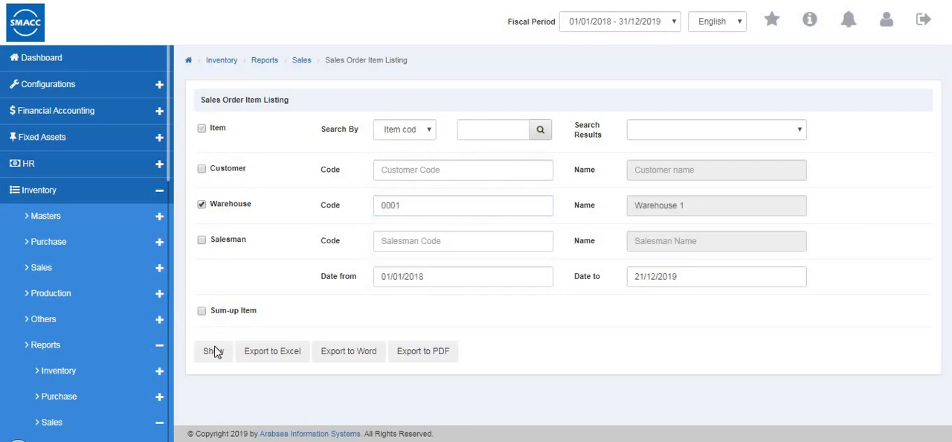
pyautogui.scroll(-1, 588, 246)
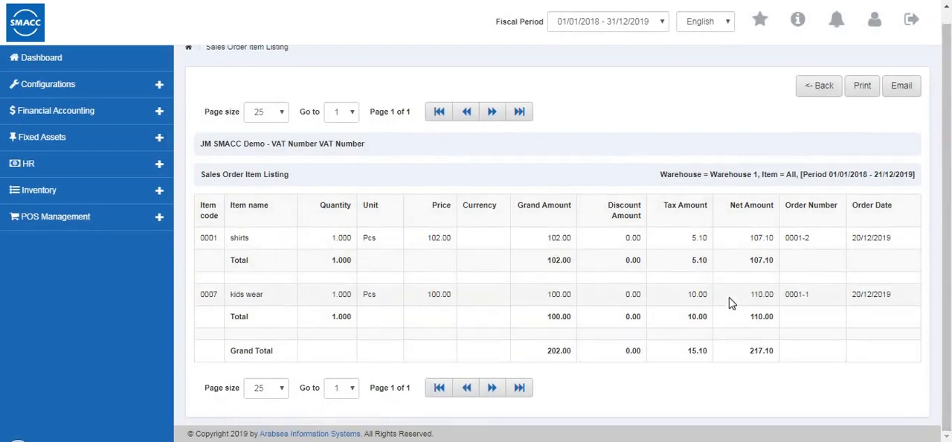
# - Leave the Sales Order Item Listing and open the Sales Order Pending List
pyautogui.click(818, 88)
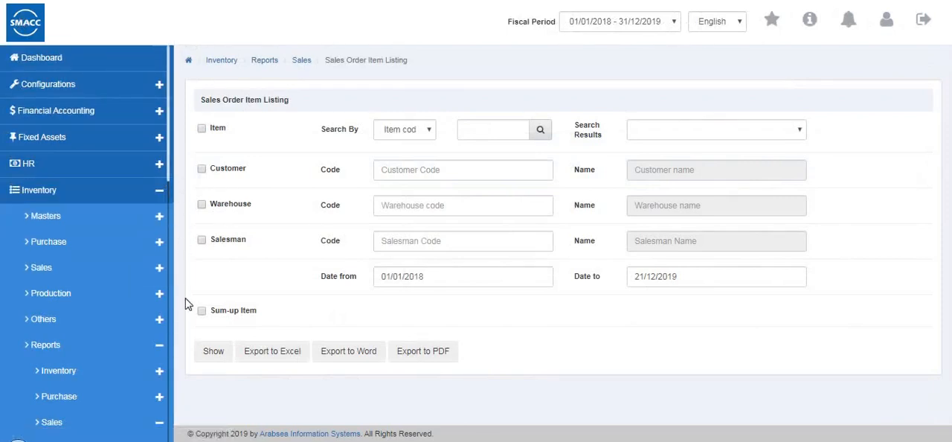
pyautogui.scroll(-3, 100, 304)
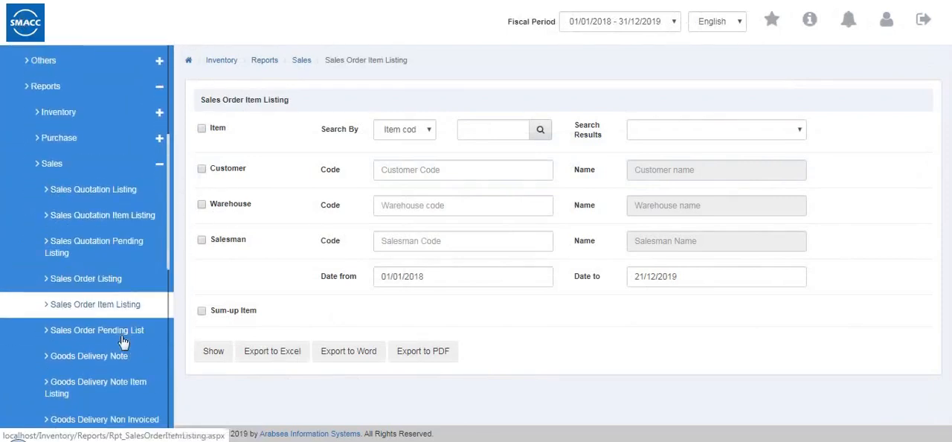
pyautogui.click(122, 331)
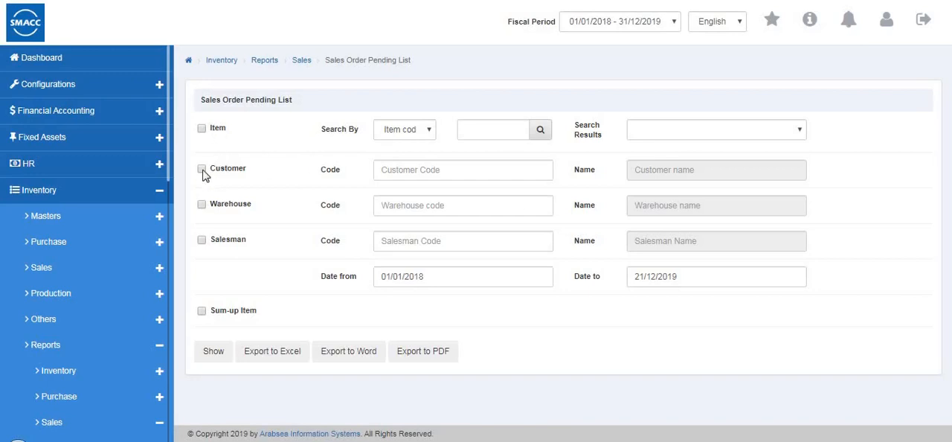
pyautogui.click(384, 170)
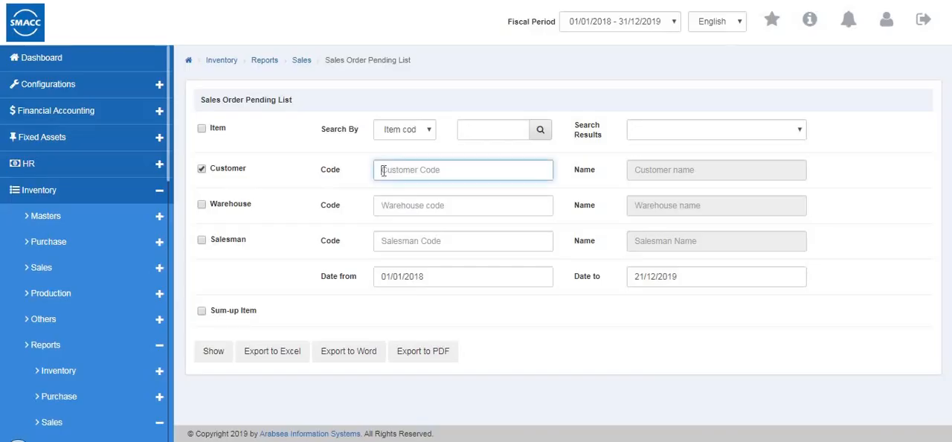
pyautogui.click(201, 205)
pyautogui.click(388, 209)
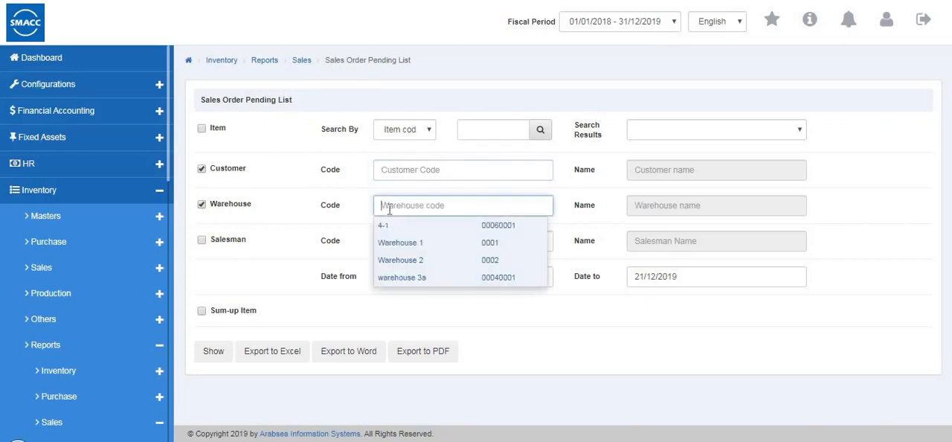
pyautogui.click(387, 224)
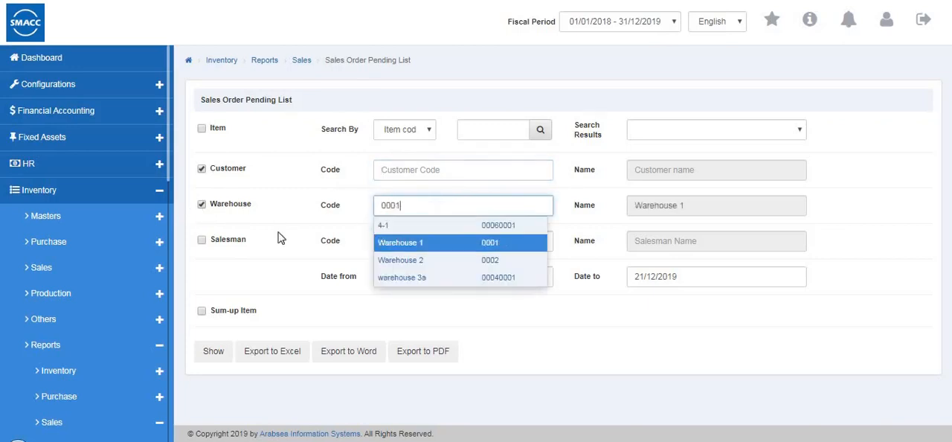
pyautogui.click(202, 170)
pyautogui.click(202, 205)
pyautogui.click(202, 240)
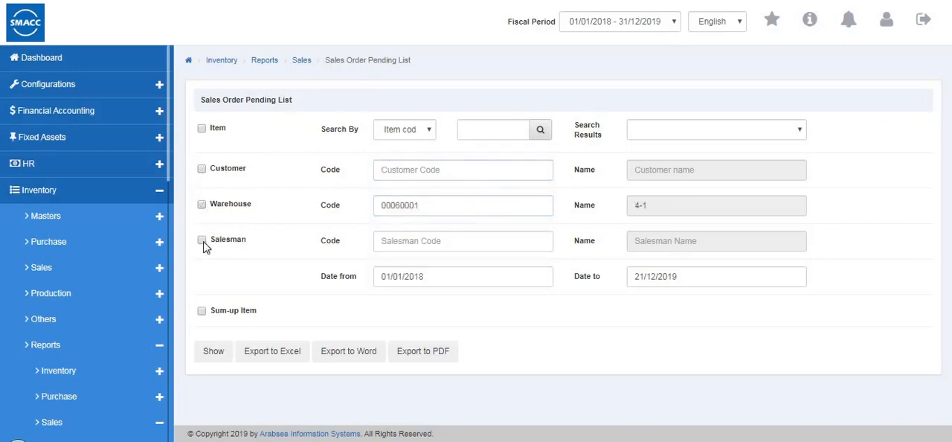
pyautogui.click(398, 240)
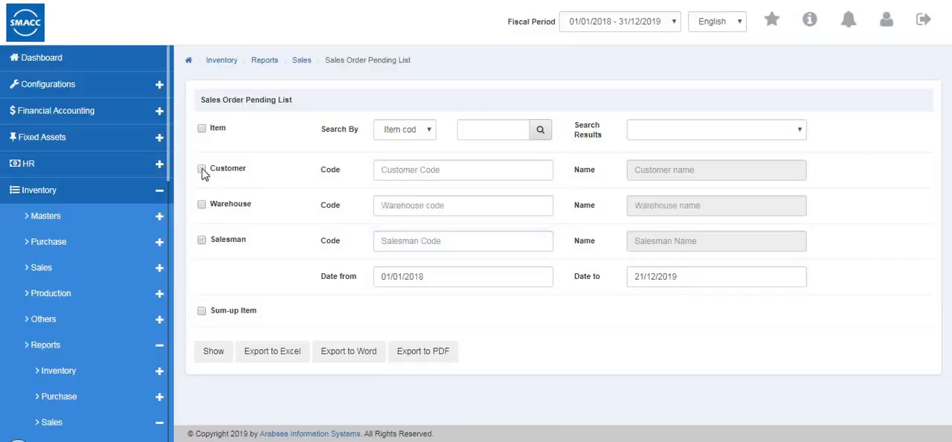
# - Show the Sales Order Pending List for Warehouse 1 (code 0001) and the second listed salesman
pyautogui.click(202, 206)
pyautogui.click(201, 241)
pyautogui.click(378, 206)
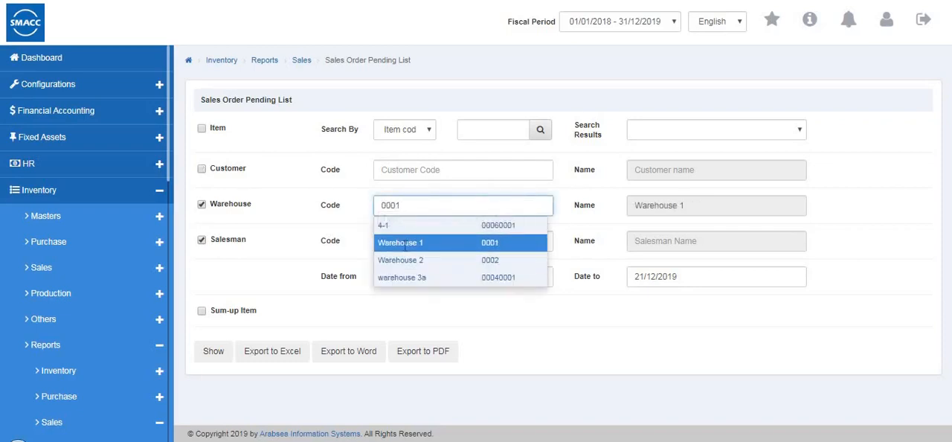
pyautogui.click(404, 243)
pyautogui.click(406, 243)
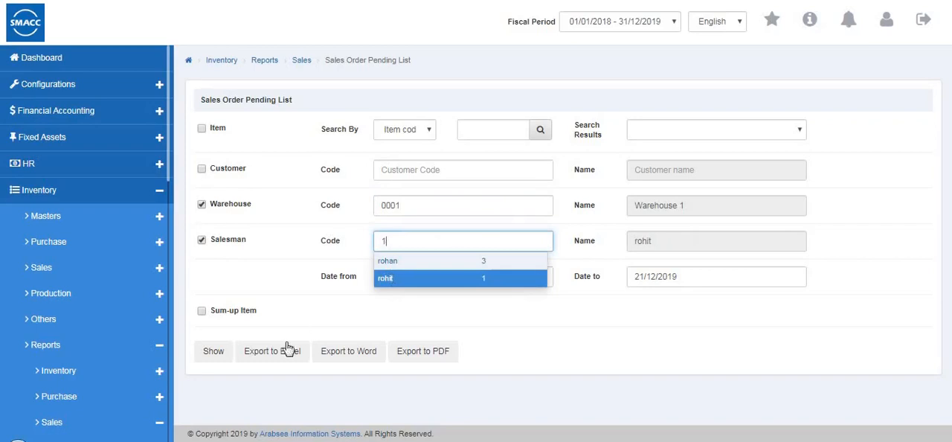
pyautogui.click(213, 350)
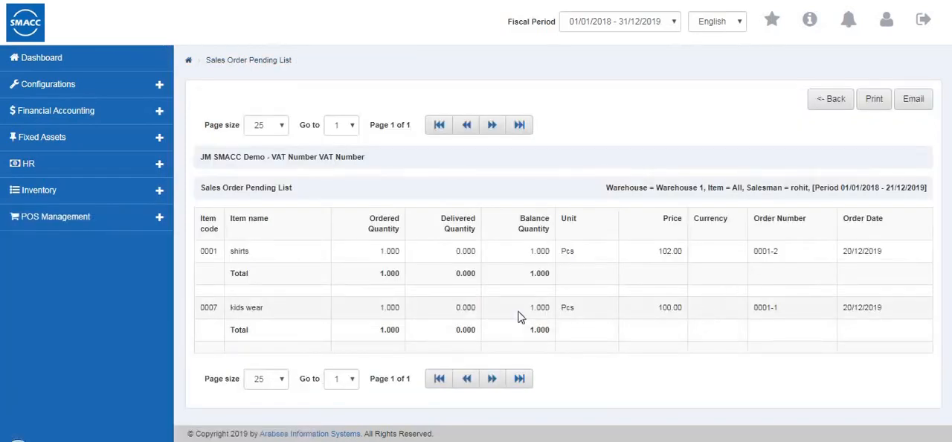
# - Leave the Sales Order Pending List and open the Goods Delivery Note report
pyautogui.click(831, 99)
pyautogui.scroll(-1, 98, 287)
pyautogui.scroll(-3, 98, 288)
pyautogui.scroll(1, 74, 383)
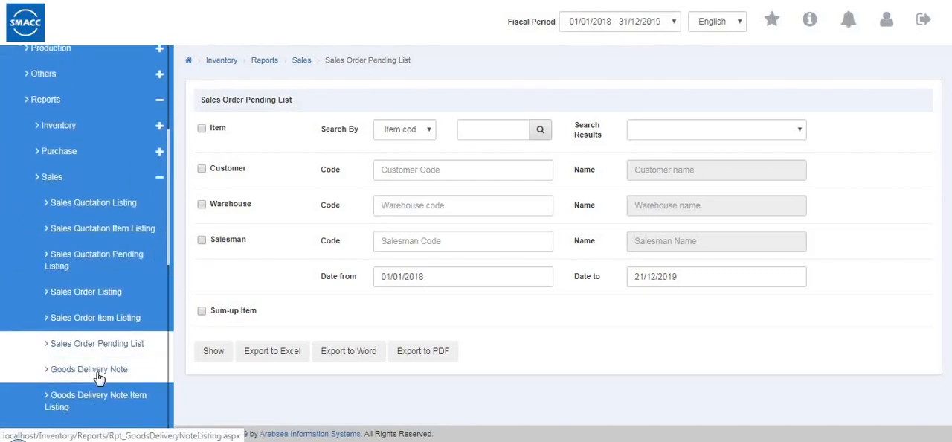
pyautogui.click(99, 376)
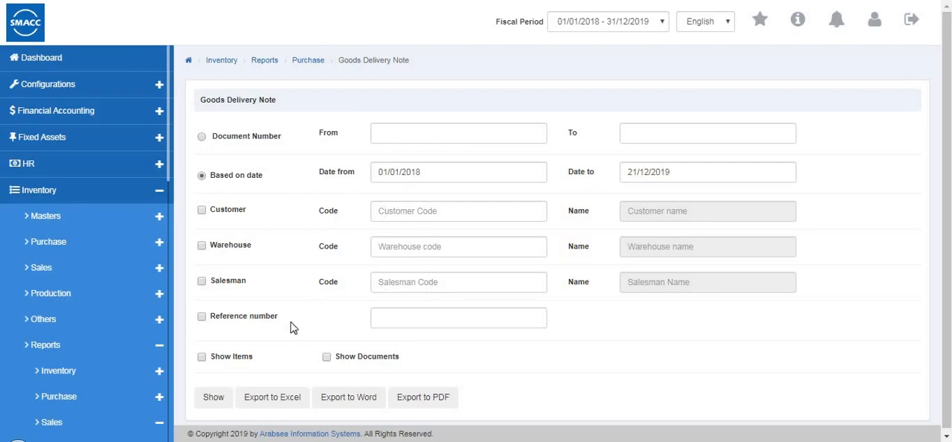
# - Switch from the Goods Delivery Note report to the Goods Delivery Note Item Listing
pyautogui.scroll(-5, 126, 345)
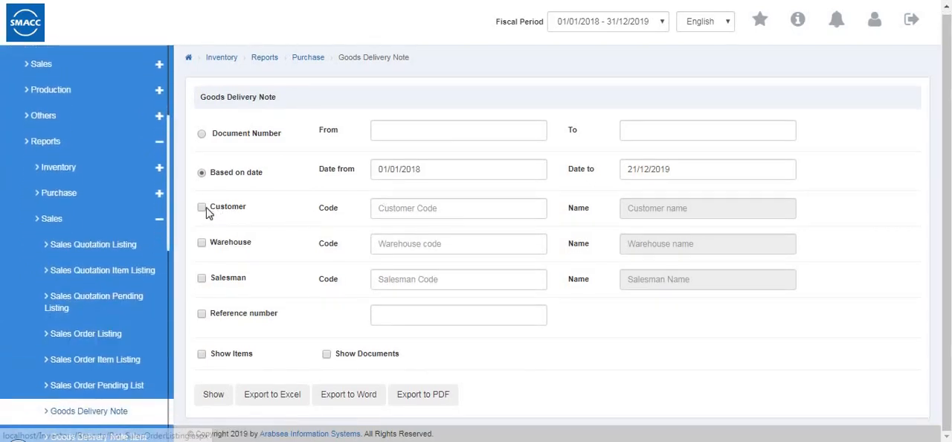
pyautogui.scroll(-5, 141, 238)
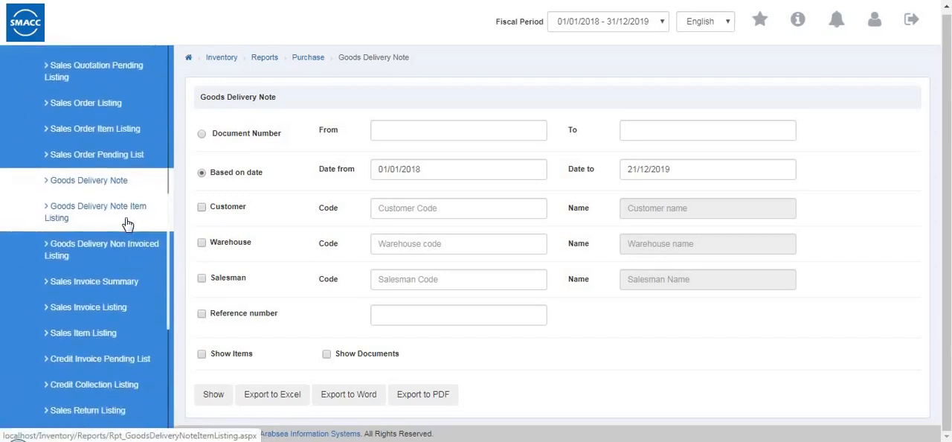
pyautogui.scroll(3, 119, 282)
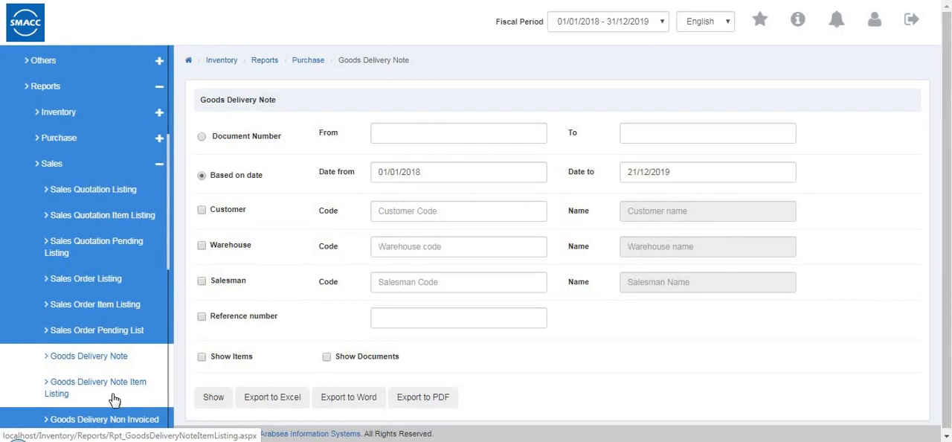
pyautogui.click(114, 399)
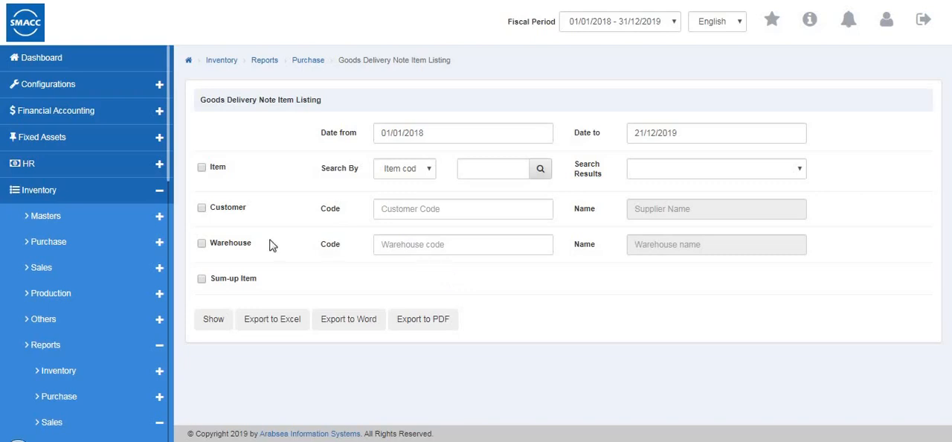
# - Show the Goods Delivery Note Item Listing for Warehouse 1 from 01/01/2018 to 21/12/2019
pyautogui.click(203, 209)
pyautogui.click(388, 244)
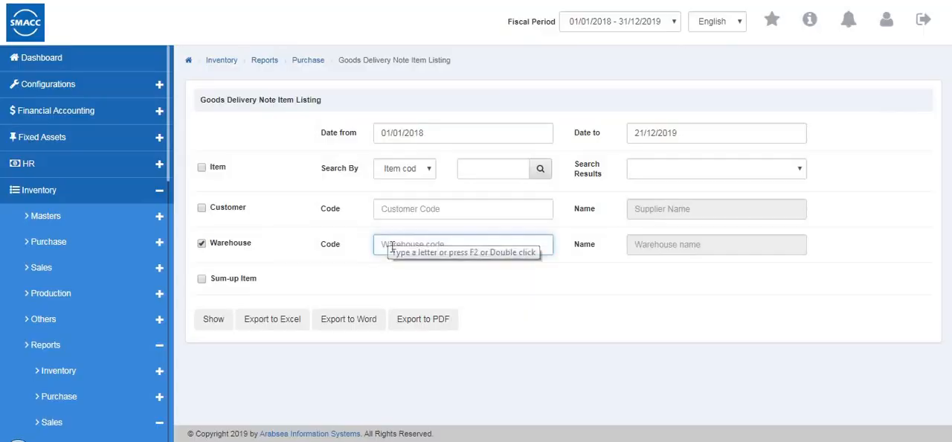
pyautogui.doubleClick(389, 244)
pyautogui.click(394, 299)
pyautogui.click(394, 283)
pyautogui.click(216, 321)
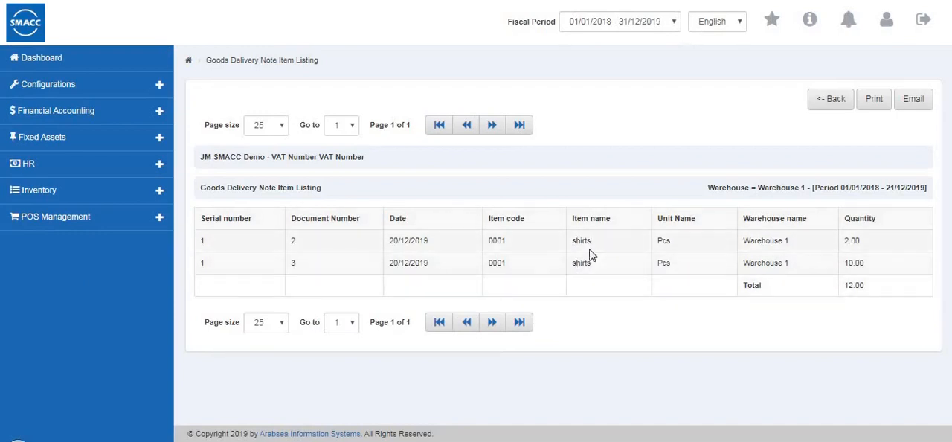
# - Leave the Goods Delivery Note Item Listing and open the Goods Delivery Non Invoiced Listing
pyautogui.click(818, 110)
pyautogui.click(201, 168)
pyautogui.click(203, 209)
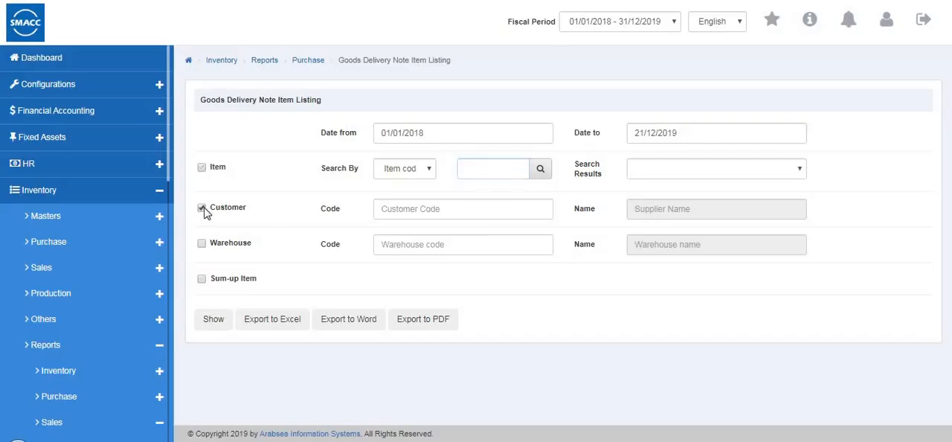
pyautogui.scroll(-3, 123, 244)
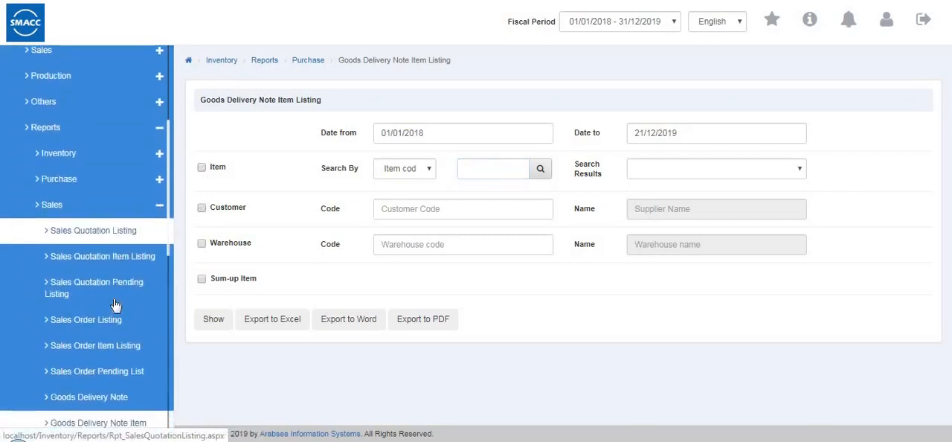
pyautogui.scroll(-3, 115, 305)
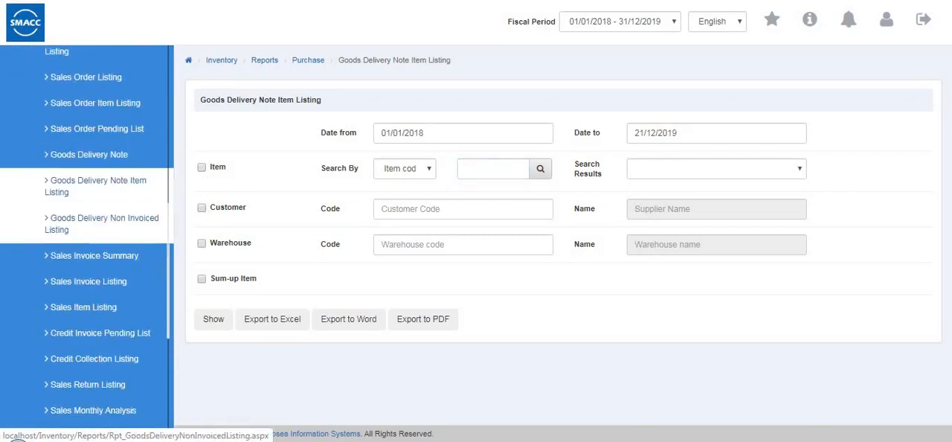
pyautogui.click(105, 233)
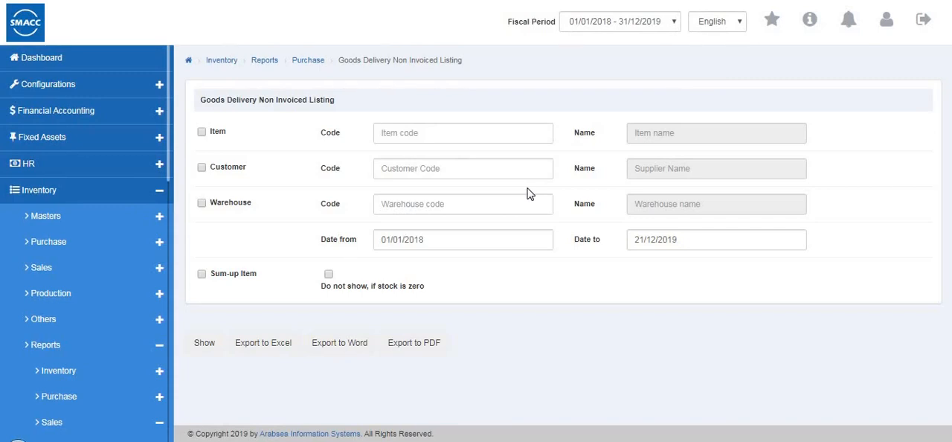
# - Filter the Goods Delivery Non Invoiced Listing by item 0001 and the second customer in the code suggestions
pyautogui.click(403, 133)
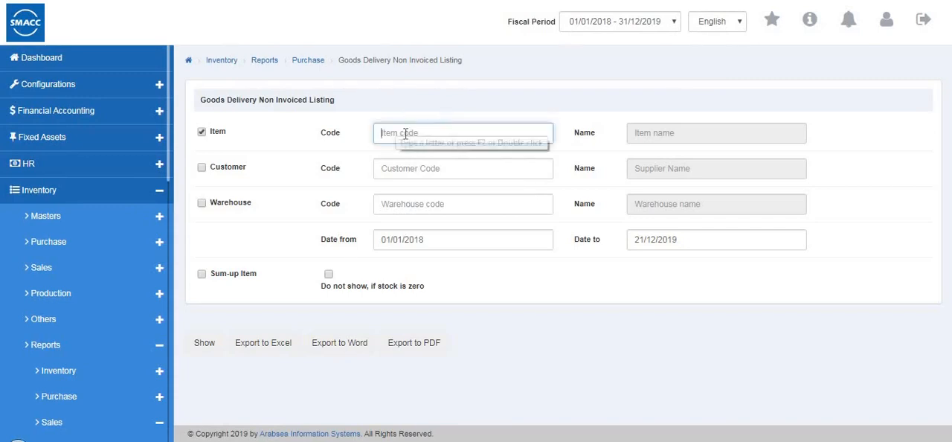
pyautogui.write('0001')
pyautogui.press('Return')
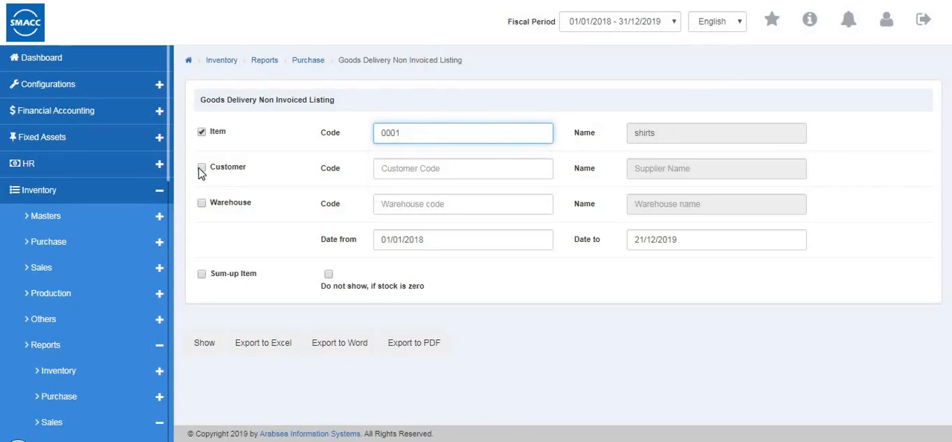
pyautogui.click(202, 168)
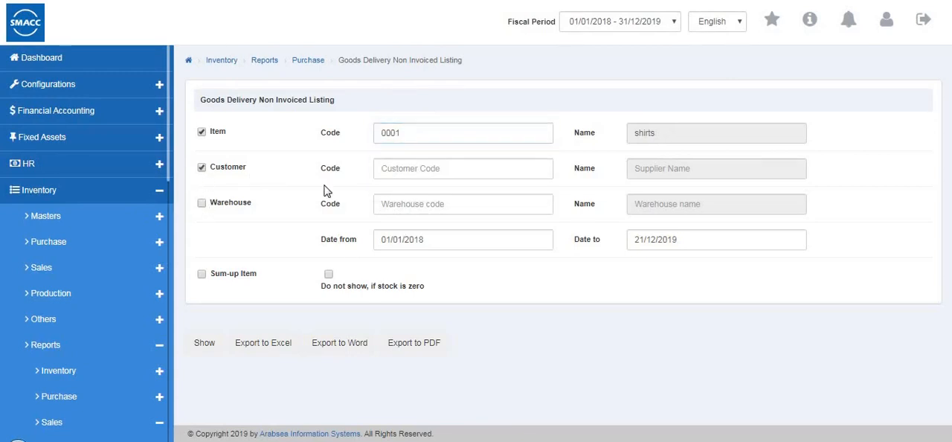
pyautogui.click(383, 170)
pyautogui.write('4')
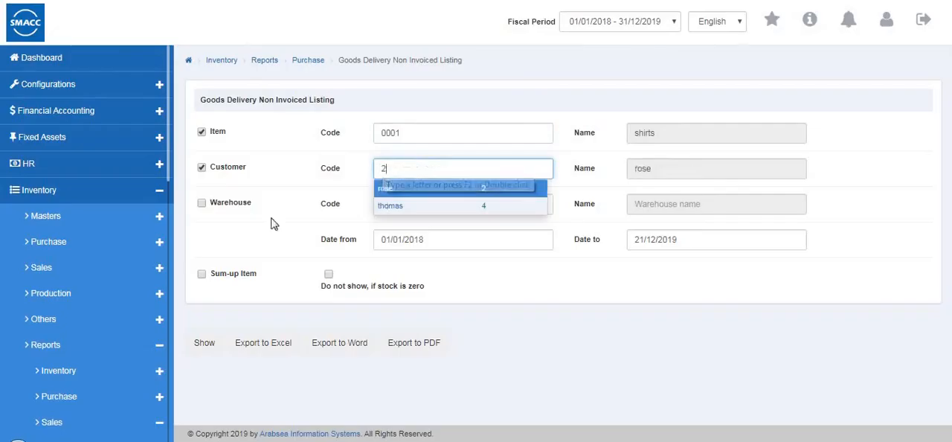
pyautogui.press('Return')
# - Restrict the Goods Delivery Non Invoiced Listing to warehouse 0001 and show the report from 01/01/2018 to 21/12/2019
pyautogui.click(375, 206)
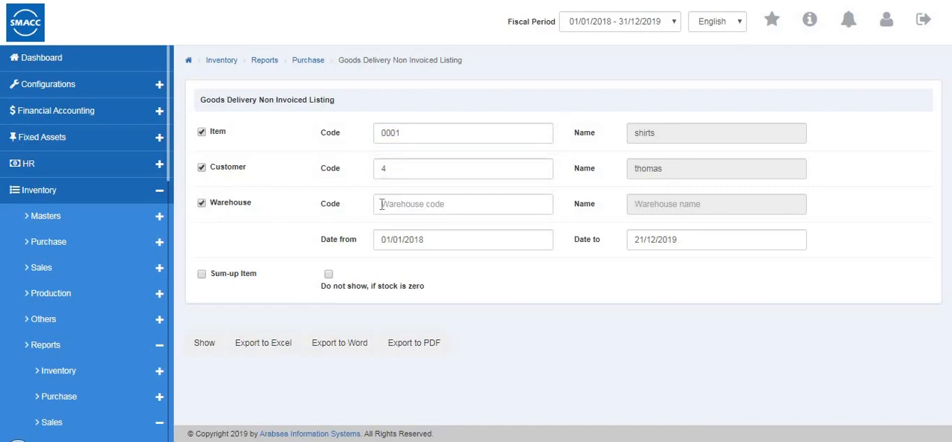
pyautogui.write('0002')
pyautogui.click(402, 241)
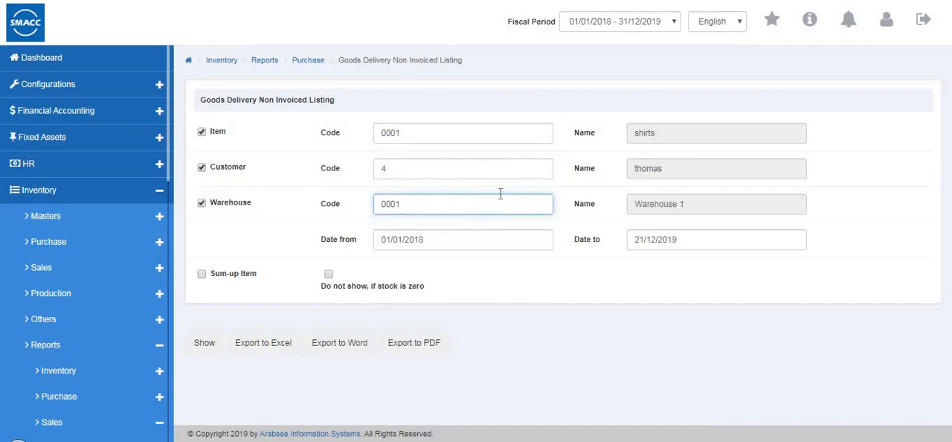
pyautogui.click(197, 350)
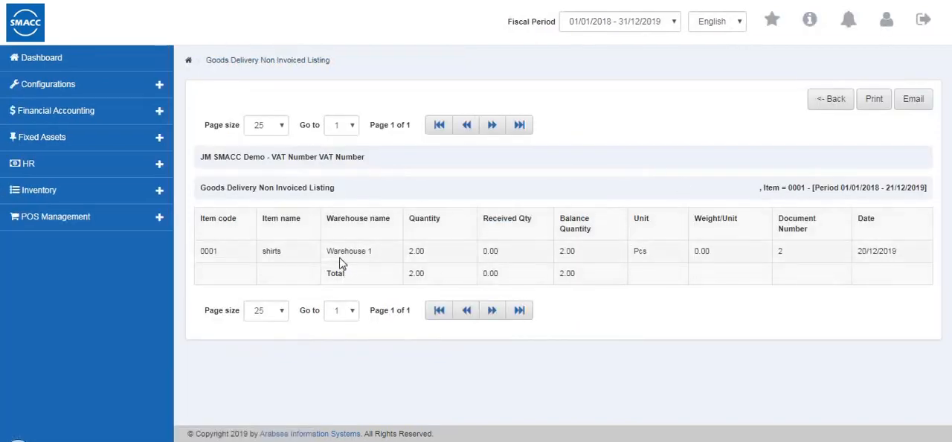
# - Leave the Goods Delivery Non Invoiced Listing and open the Sales Invoice Summary
pyautogui.click(831, 99)
pyautogui.scroll(-3, 142, 316)
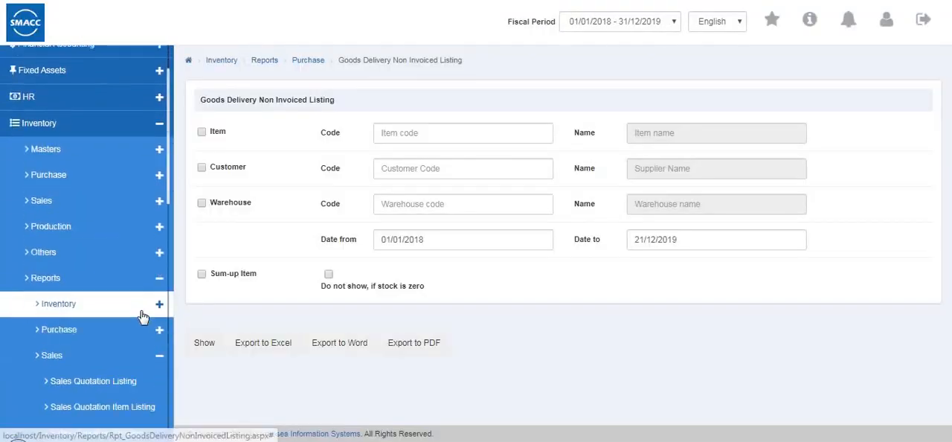
pyautogui.scroll(-4, 142, 318)
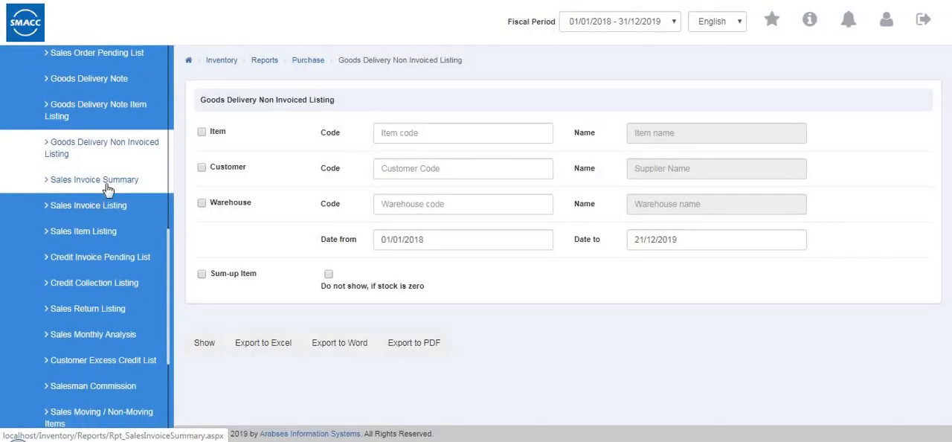
pyautogui.click(107, 188)
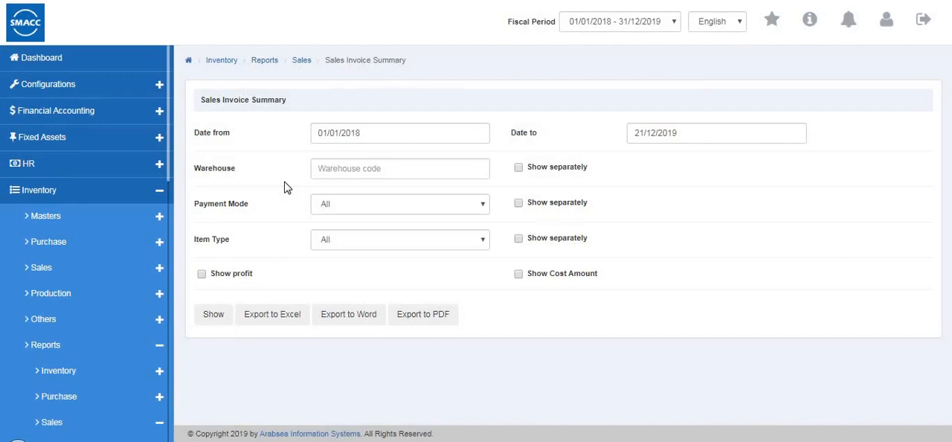
pyautogui.click(375, 167)
pyautogui.click(376, 207)
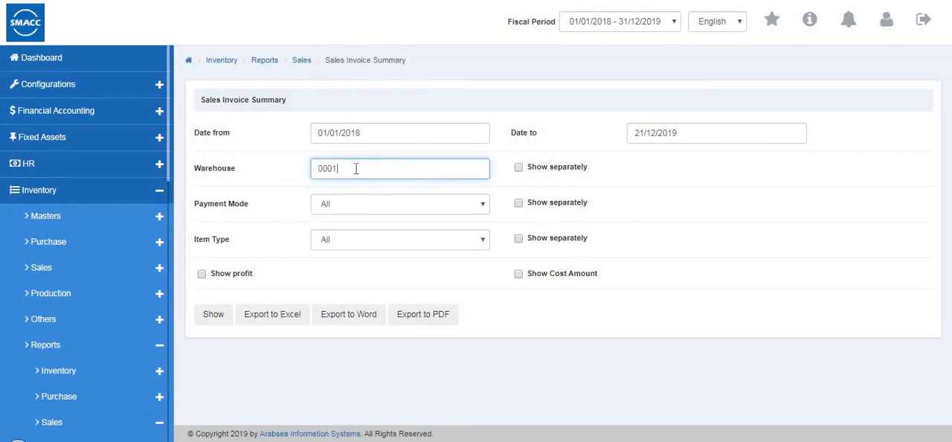
pyautogui.press('BackSpace')
pyautogui.press('BackSpace')
pyautogui.press('BackSpace')
pyautogui.press('BackSpace')
pyautogui.press('Down')
pyautogui.press('Down')
pyautogui.press('Down')
pyautogui.press('Down')
pyautogui.press('Up')
pyautogui.press('Up')
pyautogui.press('Up')
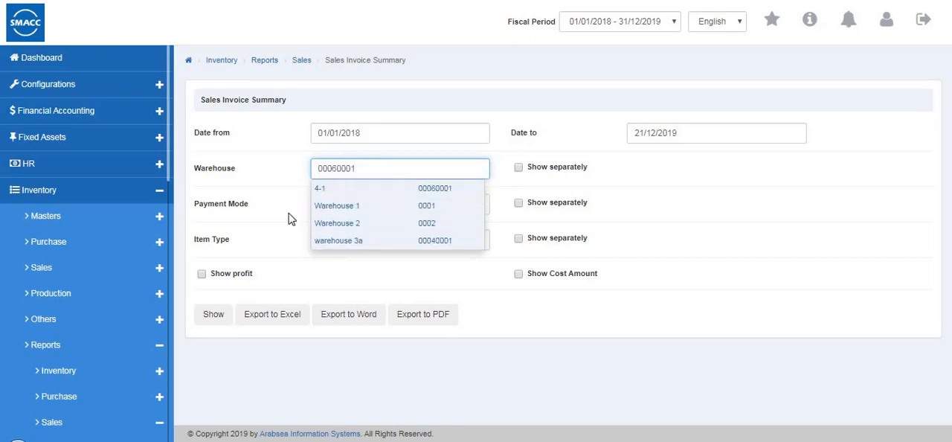
pyautogui.press('BackSpace')
pyautogui.press('BackSpace')
pyautogui.press('BackSpace')
pyautogui.press('BackSpace')
pyautogui.press('BackSpace')
pyautogui.press('BackSpace')
pyautogui.press('BackSpace')
pyautogui.press('BackSpace')
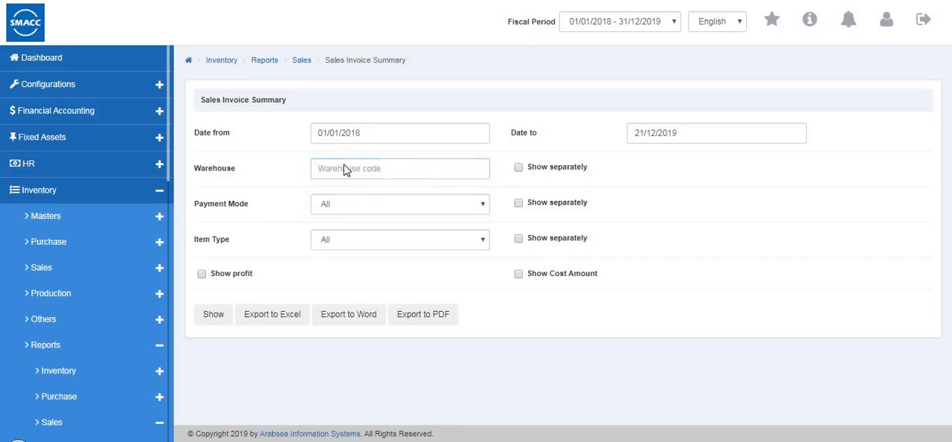
# - Filter the Sales Invoice Summary by warehouse 0002 and keep the payment mode at All
pyautogui.press('Down')
pyautogui.press('Down')
pyautogui.press('Down')
pyautogui.press('Return')
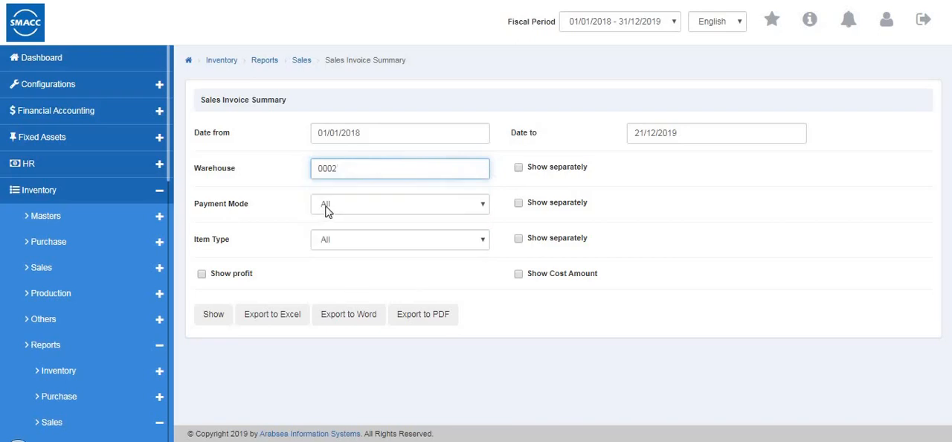
pyautogui.click(326, 206)
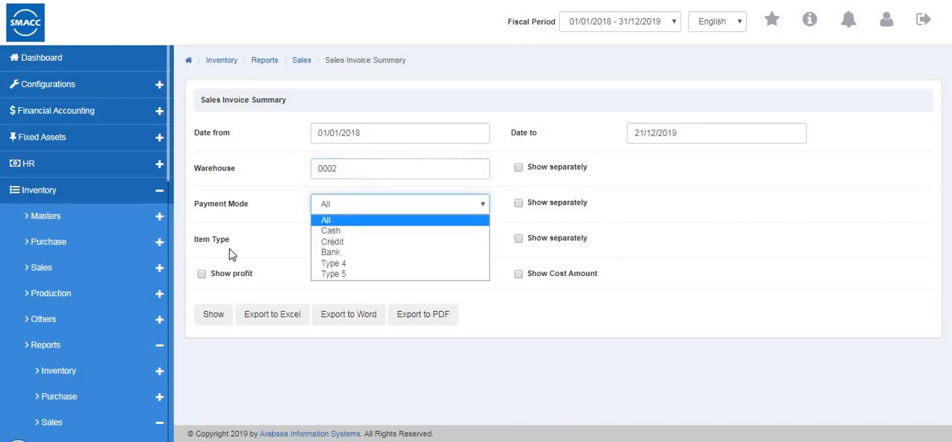
pyautogui.click(330, 221)
# - Show the Sales Invoice Summary for item type Inventory with the warehouse shown separately
pyautogui.click(391, 242)
pyautogui.click(336, 266)
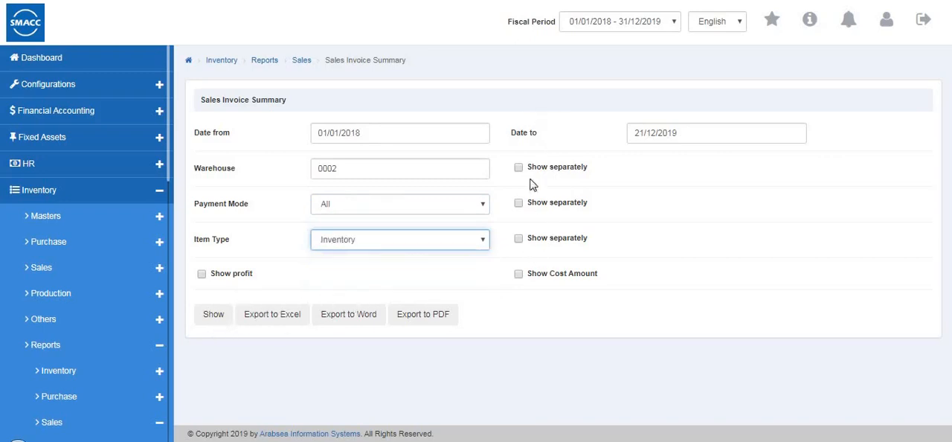
pyautogui.click(561, 180)
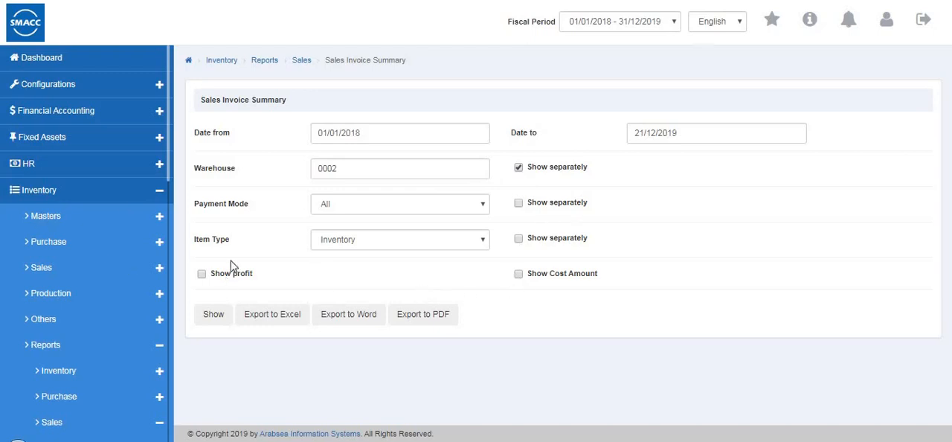
pyautogui.click(215, 320)
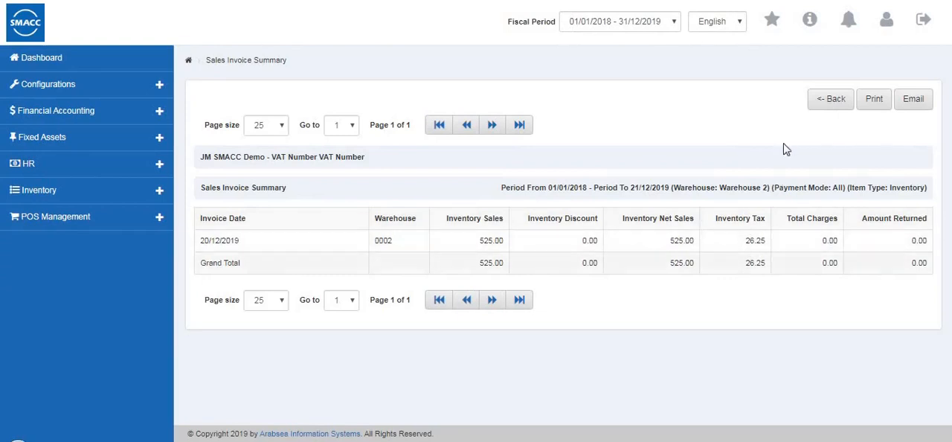
# - Leave the Sales Invoice Summary and open the Sales Invoice Listing
pyautogui.click(811, 99)
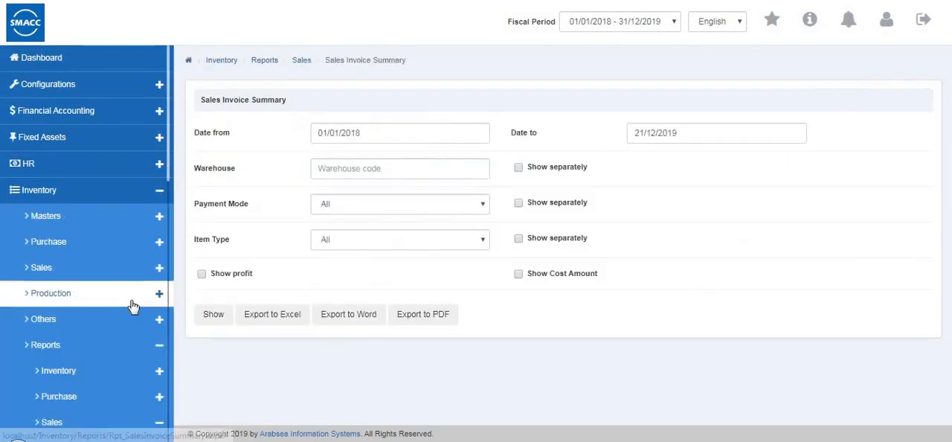
pyautogui.scroll(-5, 132, 307)
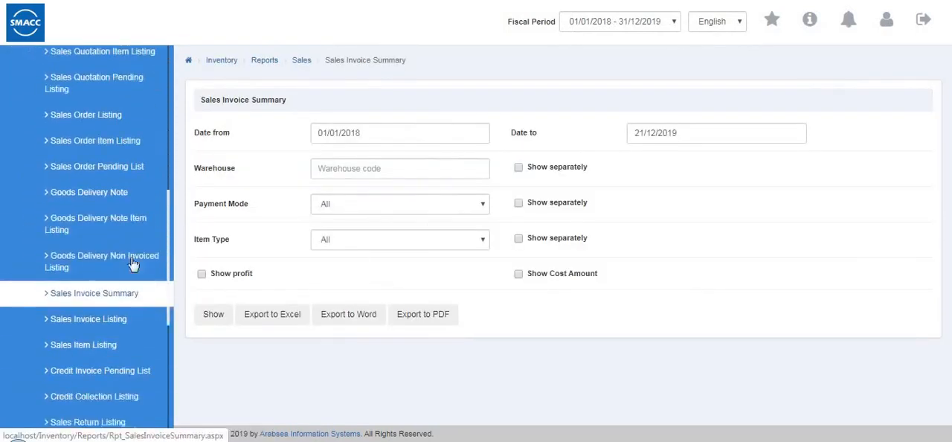
pyautogui.scroll(-1, 132, 264)
pyautogui.click(109, 258)
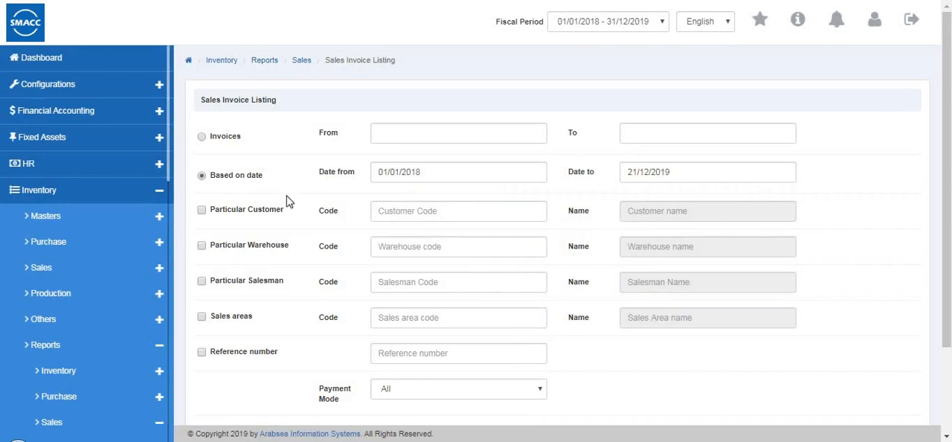
# - Show the date-based Sales Invoice Listing from 01/01/2018 to 21/12/2019 for one particular customer, warehouse 0001 and payment mode All
pyautogui.click(202, 138)
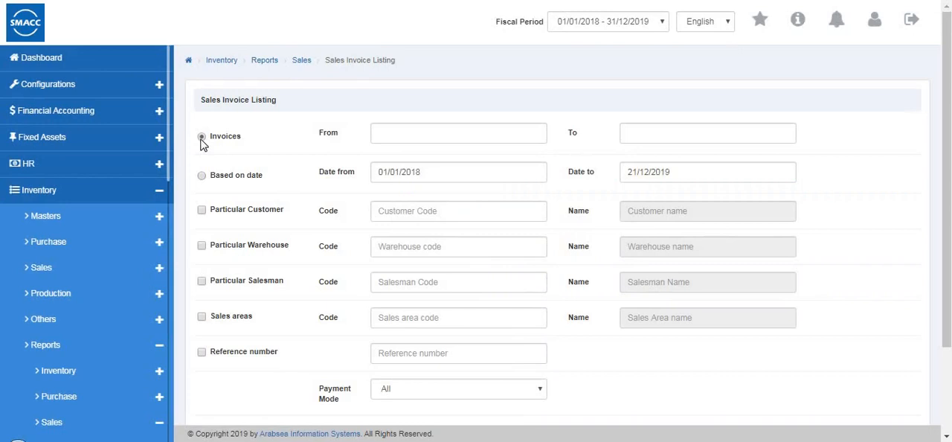
pyautogui.click(201, 176)
pyautogui.click(202, 210)
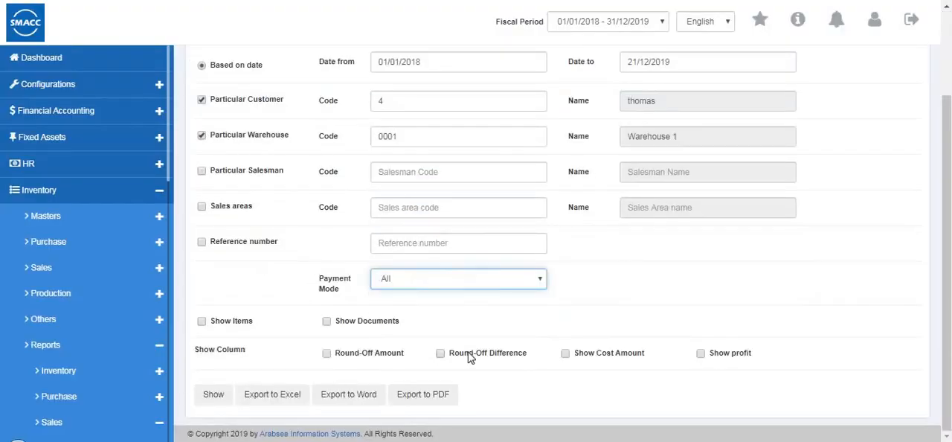
pyautogui.click(218, 397)
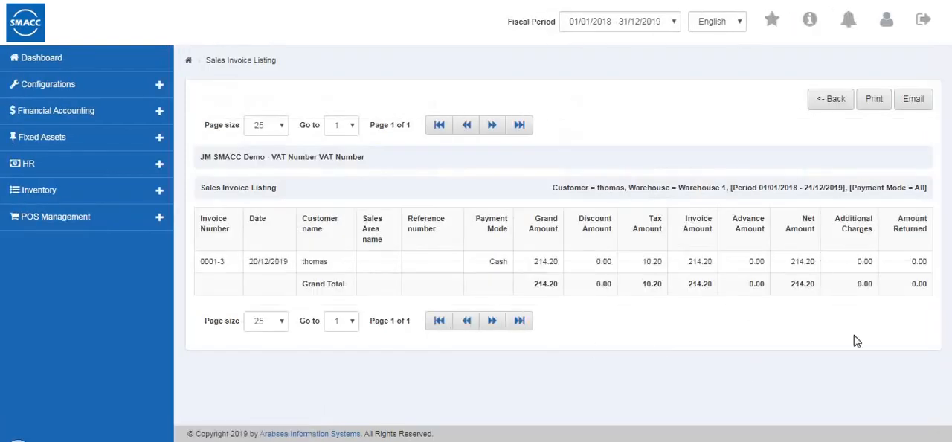
# - Leave the Sales Invoice Listing and open the Sales Item Listing
pyautogui.click(826, 106)
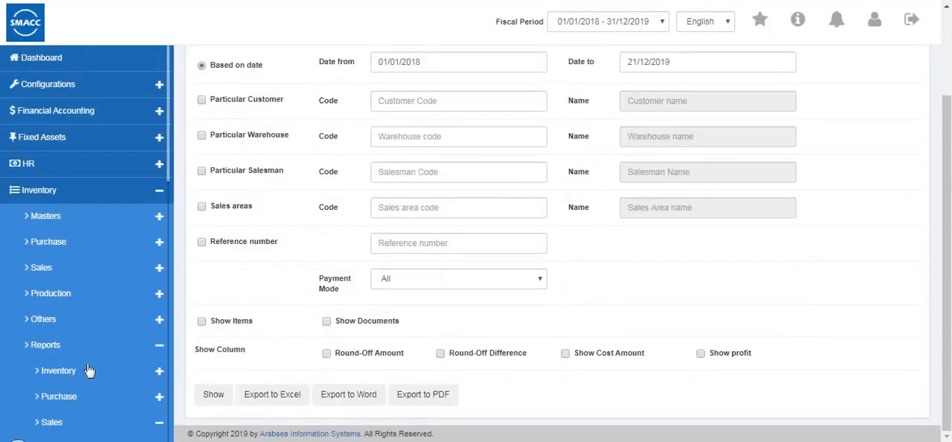
pyautogui.scroll(-5, 96, 367)
pyautogui.scroll(-6, 97, 368)
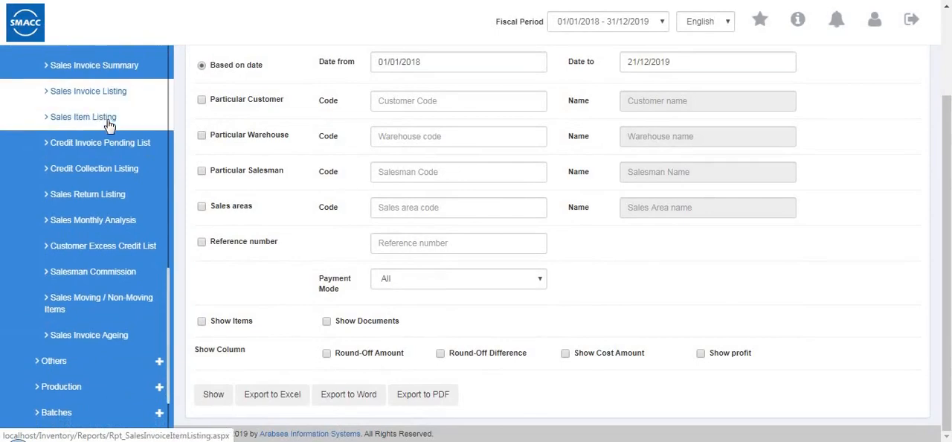
pyautogui.click(109, 124)
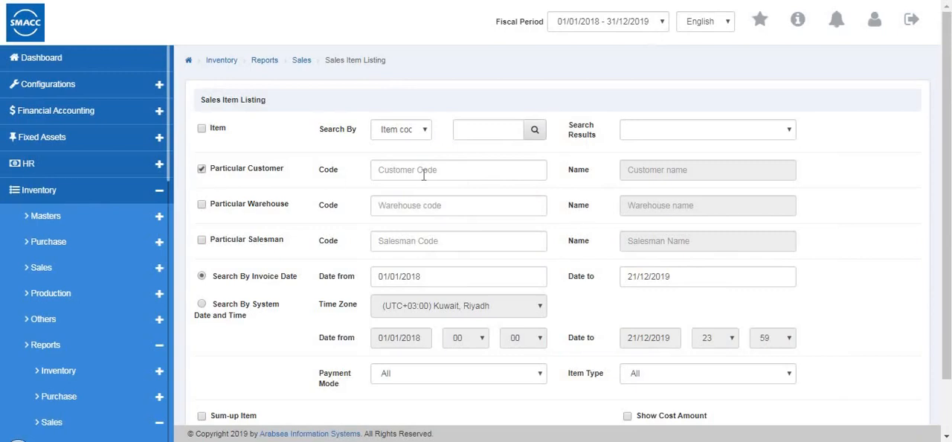
# - Filter the Sales Item Listing by warehouse 0001 and salesman code 1, searching by invoice date
pyautogui.click(200, 206)
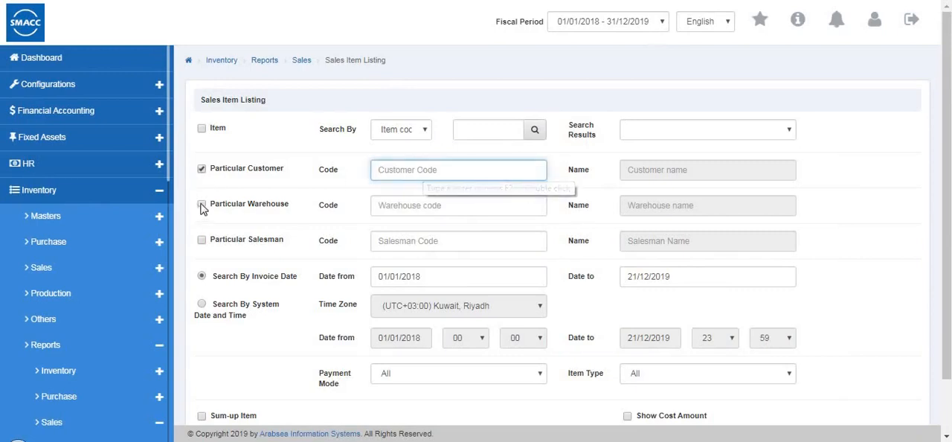
pyautogui.click(396, 209)
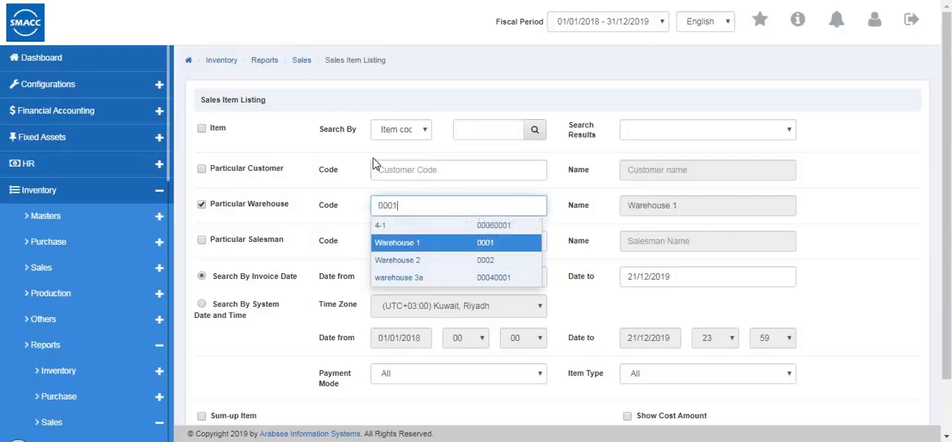
pyautogui.click(411, 236)
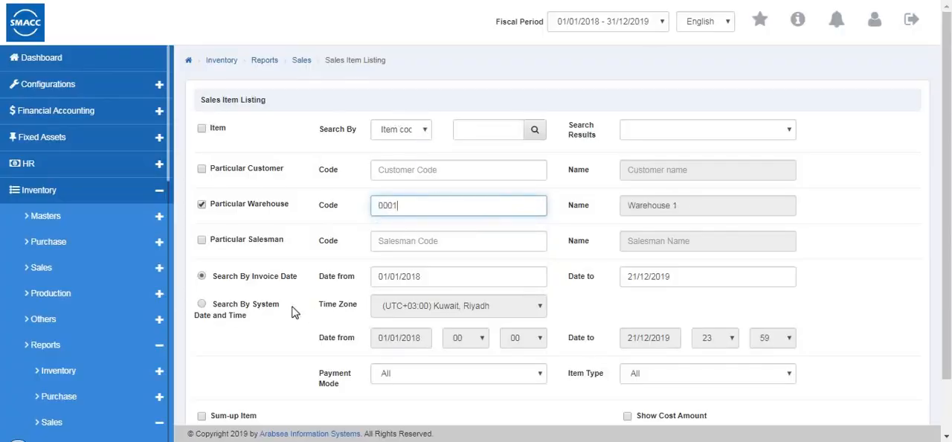
pyautogui.click(398, 240)
pyautogui.click(200, 239)
pyautogui.click(402, 244)
pyautogui.write('1')
pyautogui.click(399, 275)
pyautogui.click(259, 301)
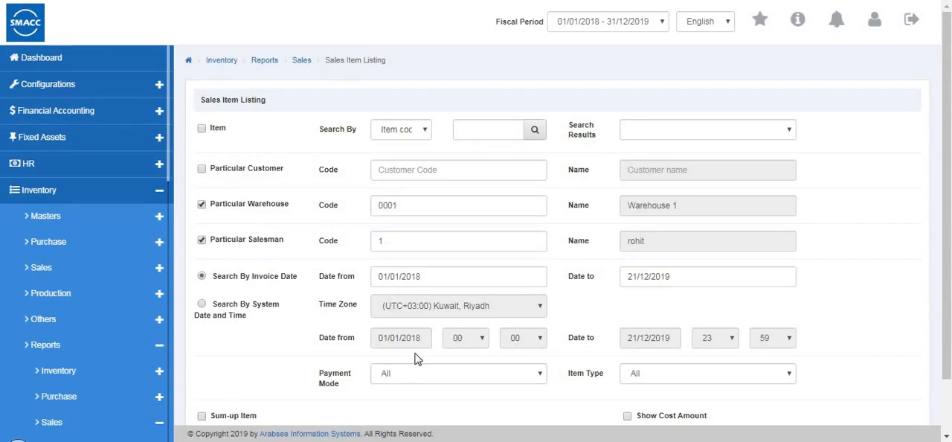
# - Show the Sales Item Listing with payment mode All and item type Inventory
pyautogui.click(435, 373)
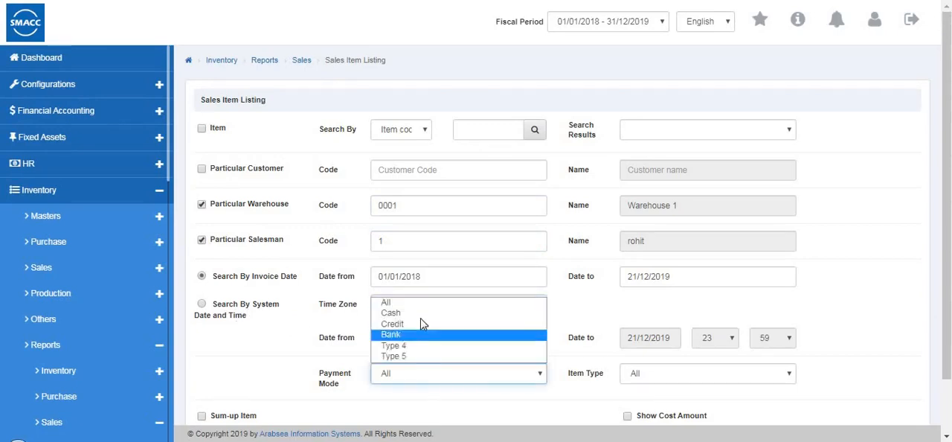
pyautogui.click(427, 302)
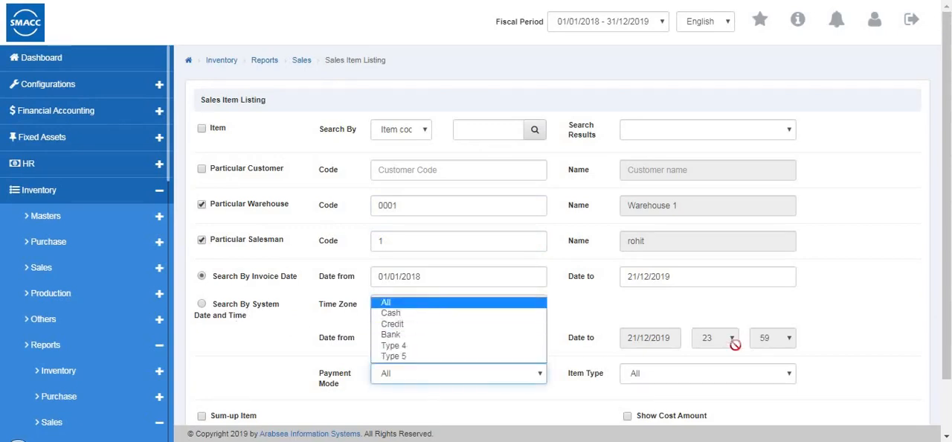
pyautogui.click(691, 372)
pyautogui.click(677, 402)
pyautogui.scroll(-2, 483, 382)
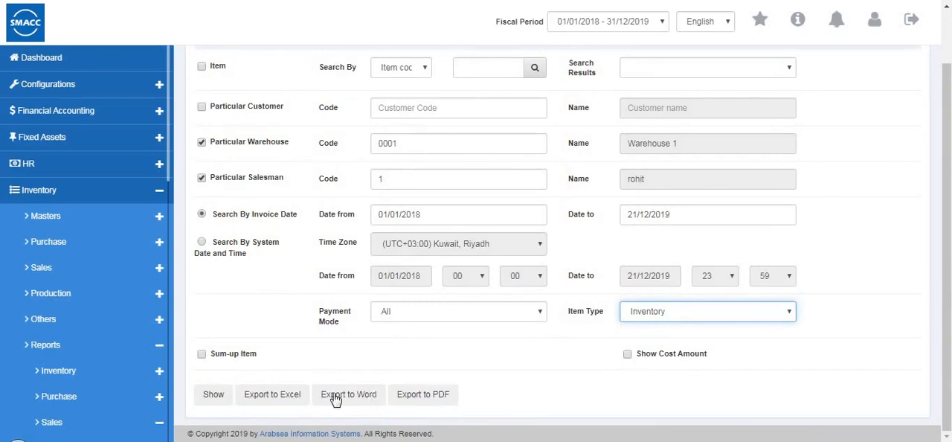
pyautogui.click(214, 394)
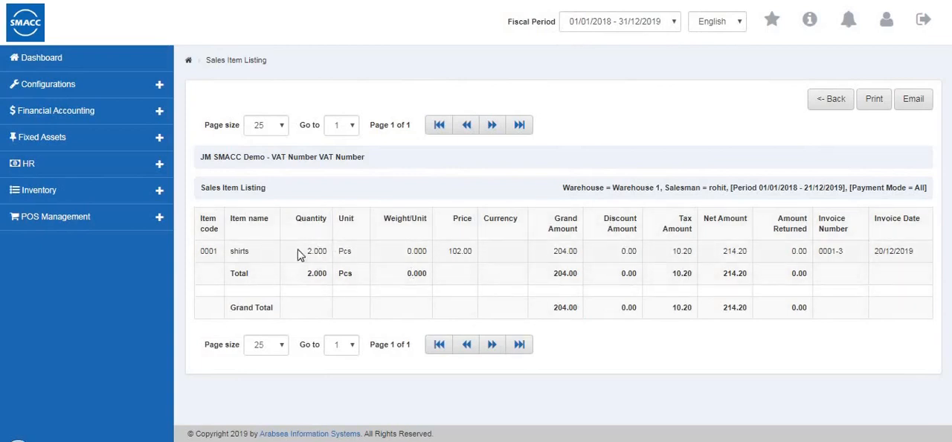
# - Leave the Sales Item Listing and open the Credit Invoice Pending List from the sales reports
pyautogui.click(830, 103)
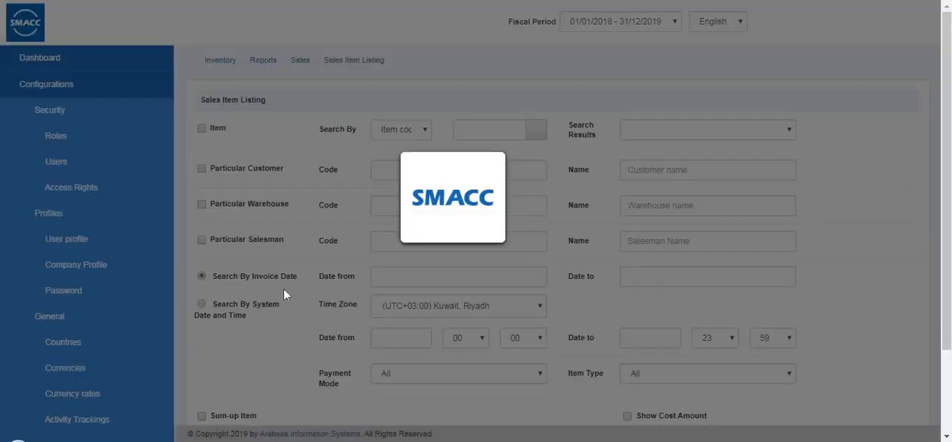
pyautogui.scroll(-3, 7, 365)
pyautogui.scroll(-3, 6, 365)
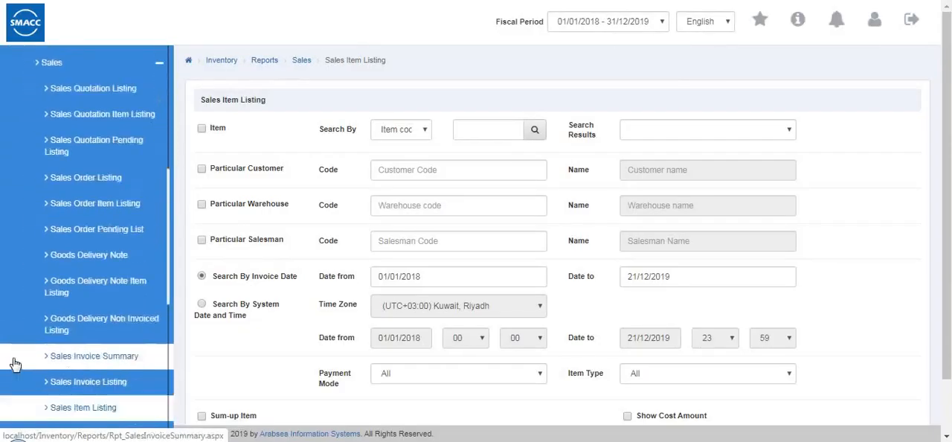
pyautogui.click(104, 287)
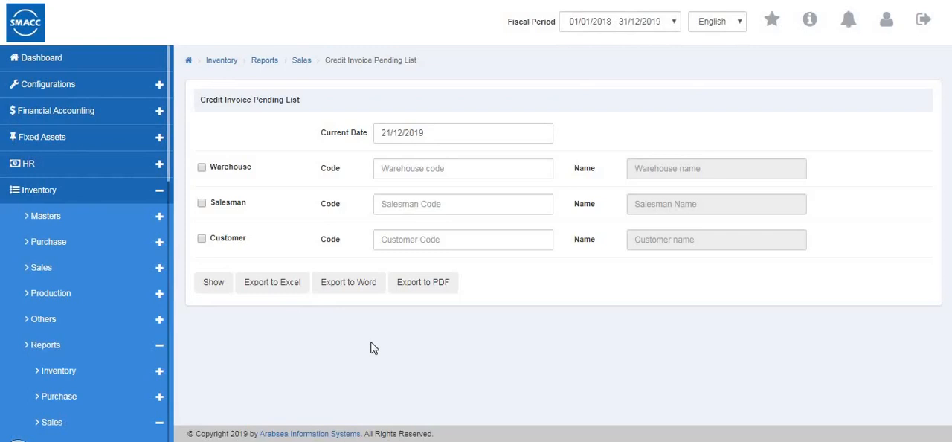
# - Show the Credit Invoice Pending List as of 21/12/2019 for warehouse 0002, salesman code 1 and one particular customer
pyautogui.click(430, 130)
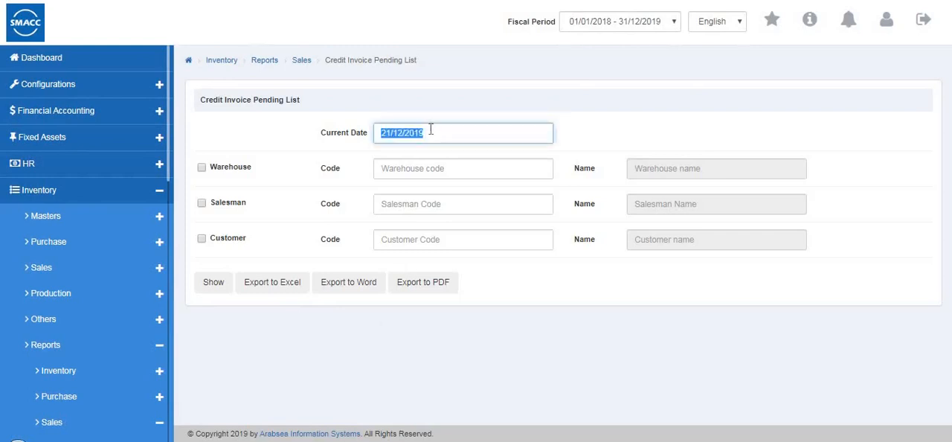
pyautogui.click(201, 167)
pyautogui.click(201, 240)
pyautogui.click(467, 167)
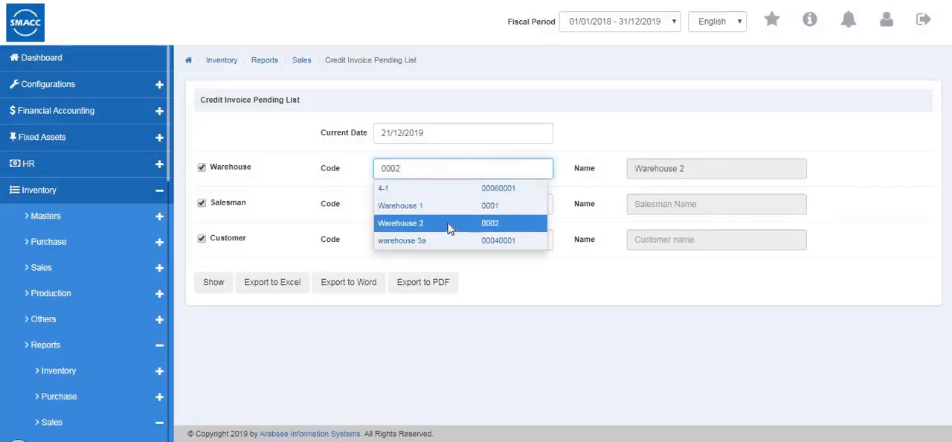
pyautogui.click(449, 228)
pyautogui.click(424, 205)
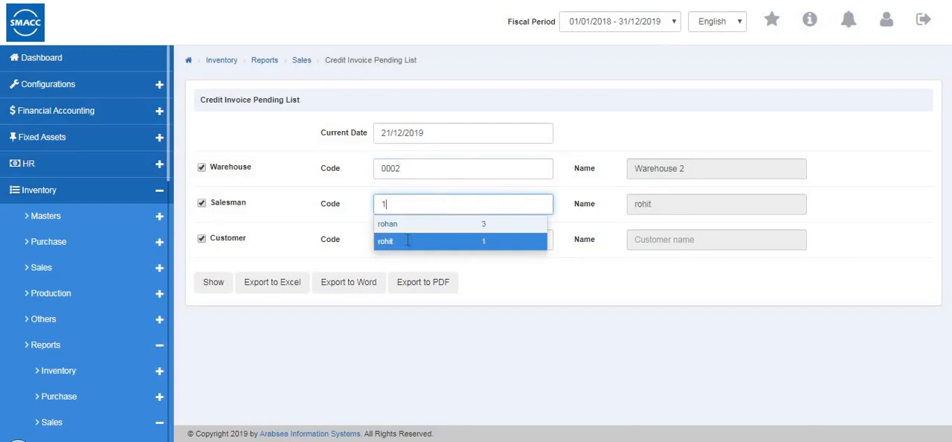
pyautogui.click(407, 240)
pyautogui.click(405, 242)
pyautogui.click(405, 261)
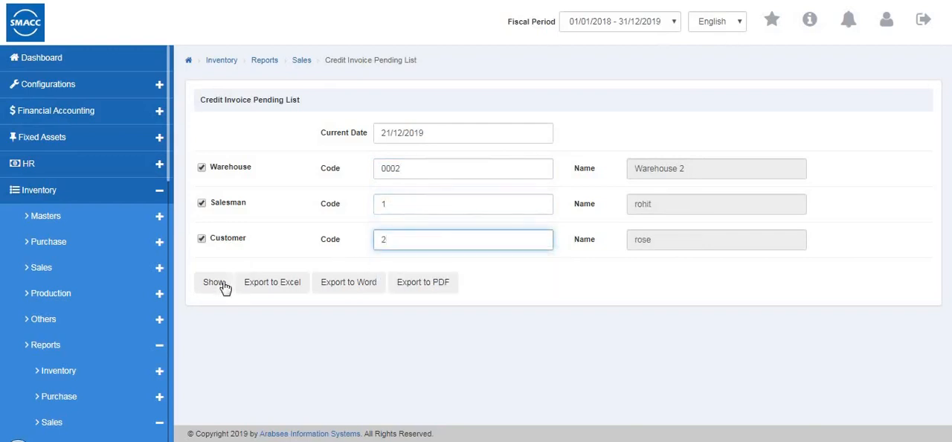
pyautogui.click(220, 288)
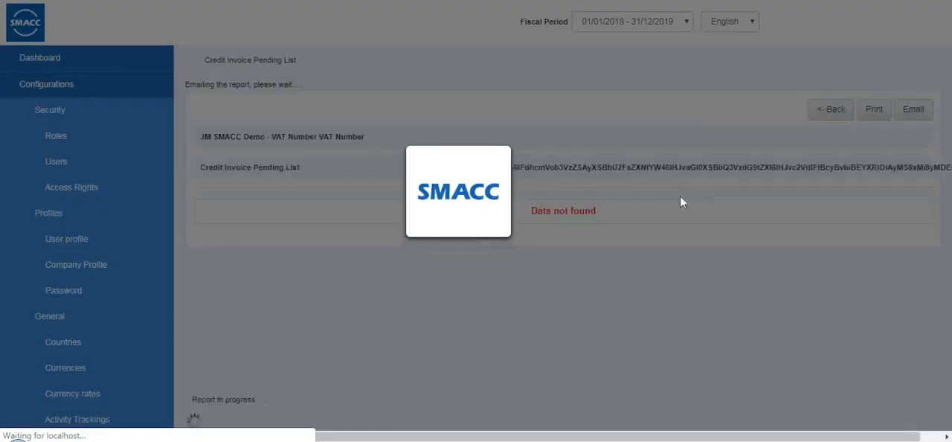
# - Leave the Credit Invoice Pending List and open the Credit Collection Listing
pyautogui.click(821, 105)
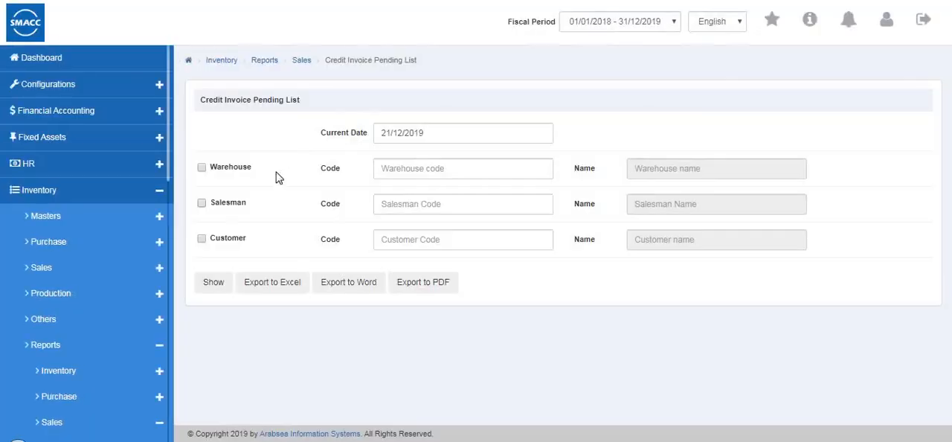
pyautogui.click(112, 269)
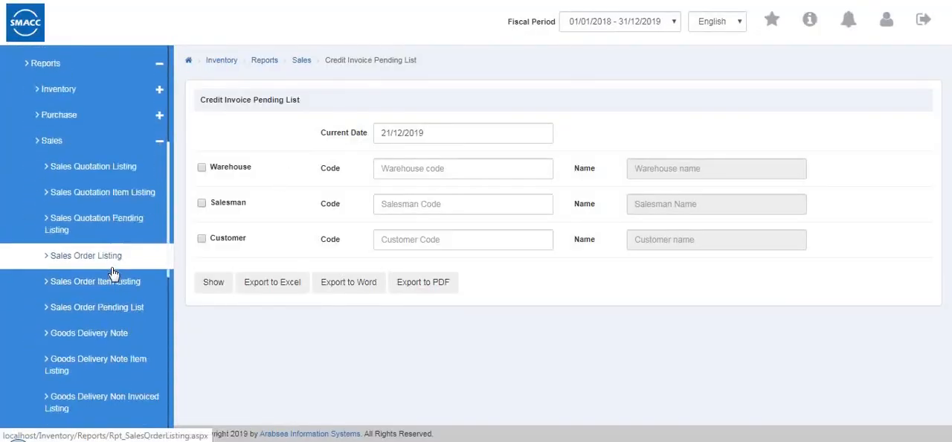
pyautogui.scroll(-3, 104, 327)
pyautogui.click(94, 376)
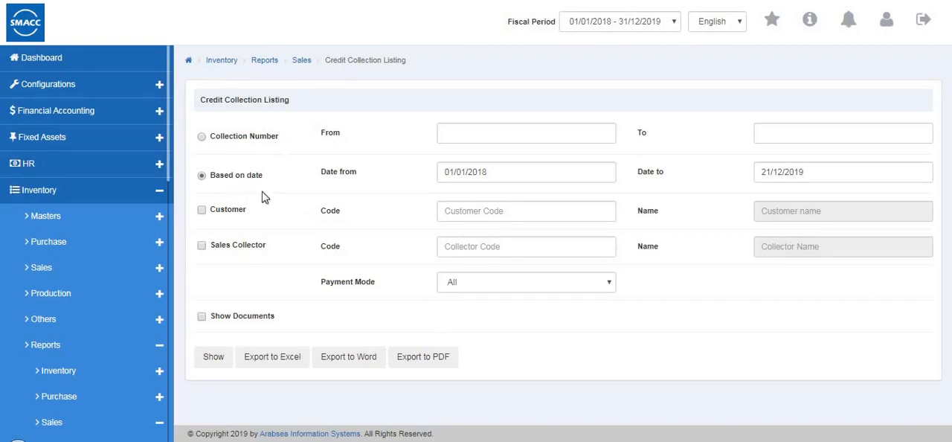
# - Show the date-based Credit Collection Listing from 01/01/2018 to 21/12/2019 for one customer, sales collector code 1 and payment mode All
pyautogui.click(202, 211)
pyautogui.click(462, 216)
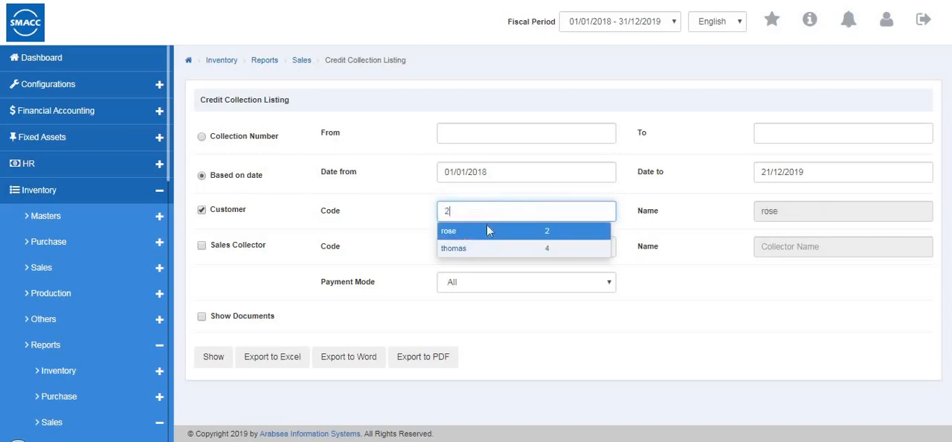
pyautogui.click(487, 228)
pyautogui.click(200, 248)
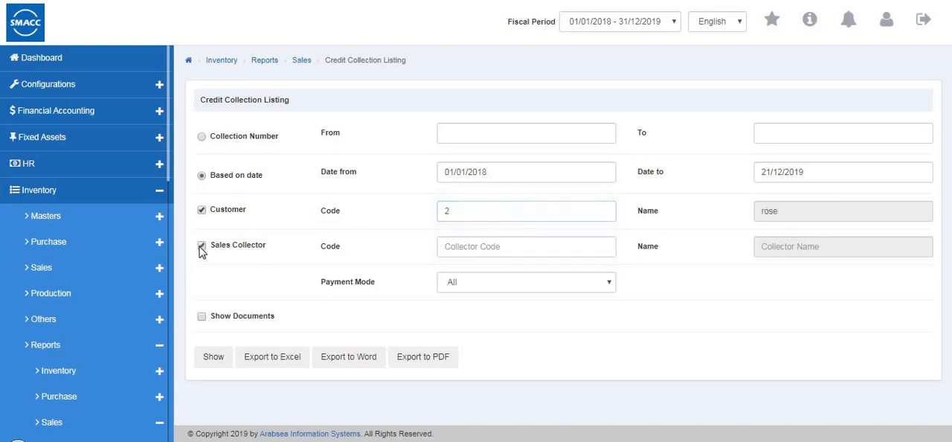
pyautogui.click(492, 251)
pyautogui.click(448, 265)
pyautogui.click(457, 294)
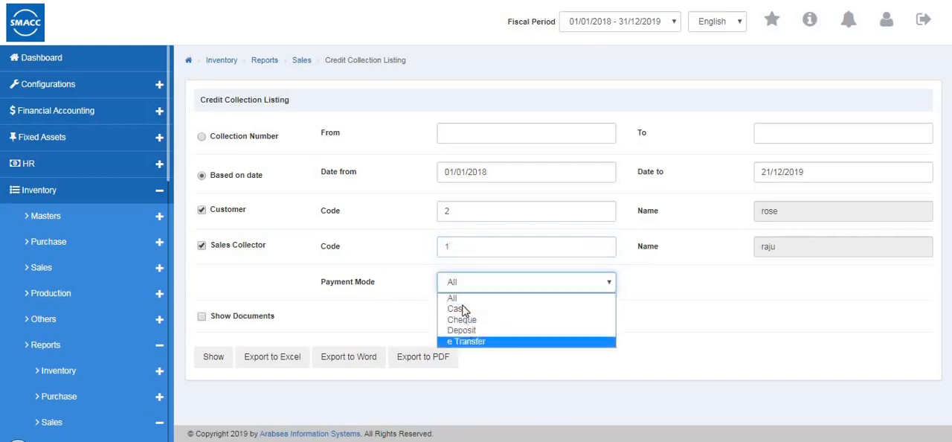
pyautogui.click(455, 298)
pyautogui.click(212, 361)
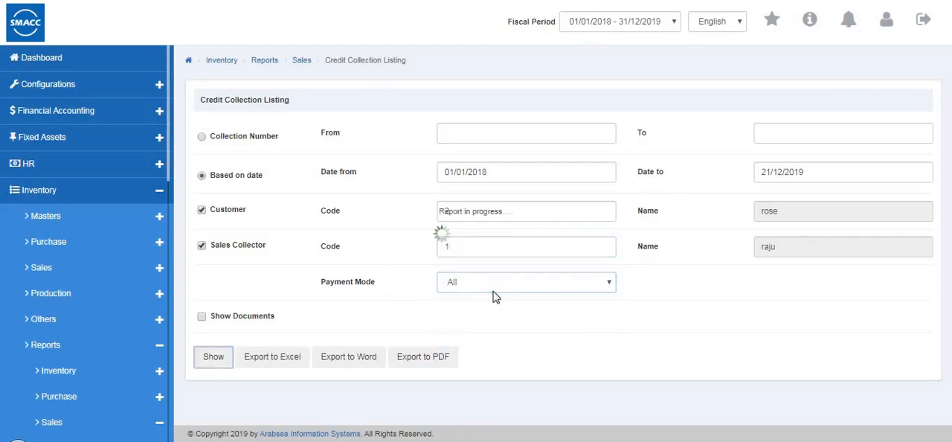
# - Leave the Credit Collection Listing and open the Sales Return Listing
pyautogui.click(831, 102)
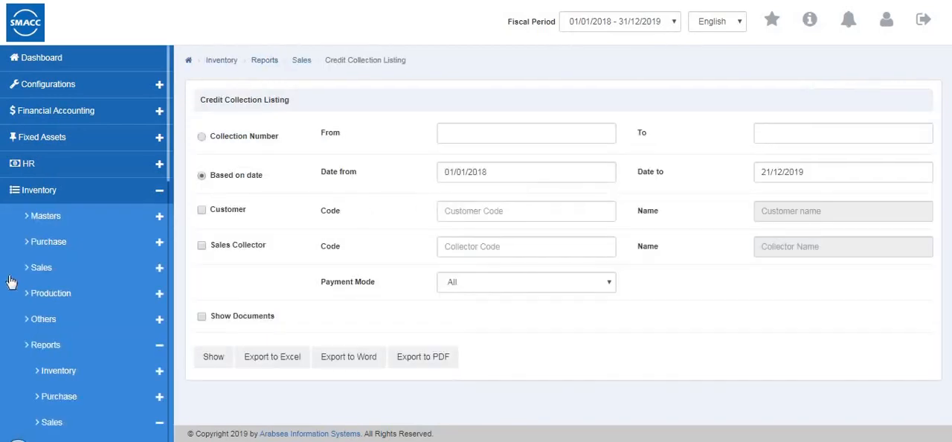
pyautogui.scroll(-3, 9, 281)
pyautogui.scroll(-5, 57, 279)
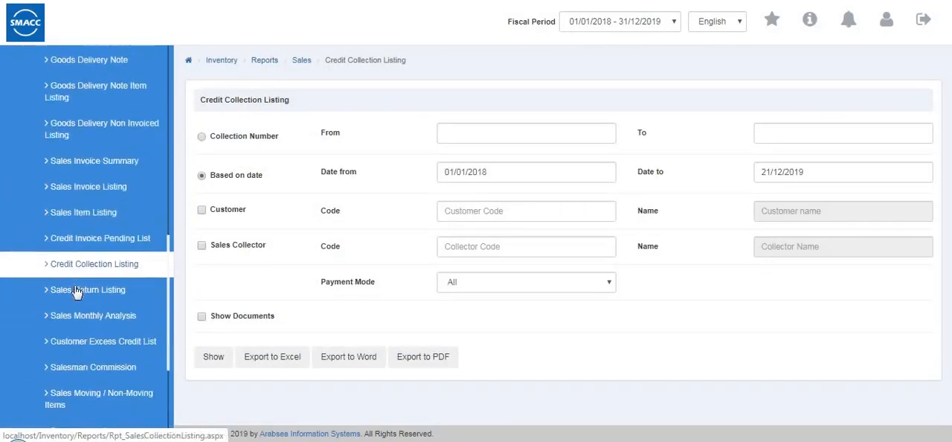
pyautogui.click(76, 281)
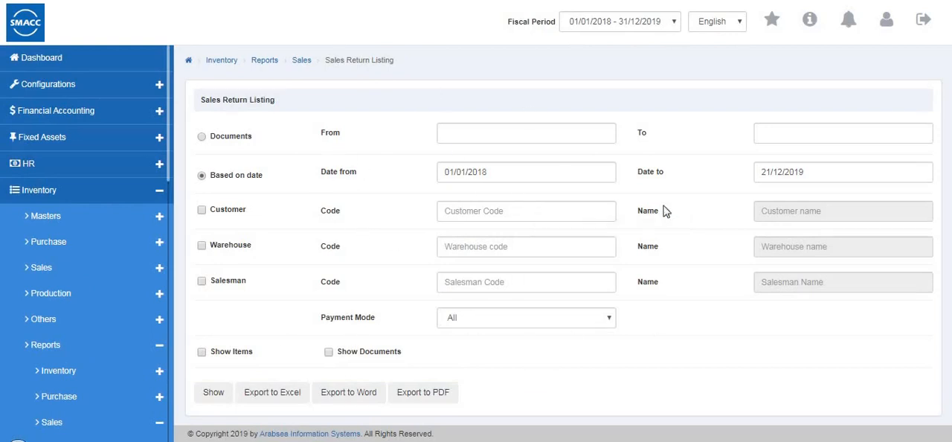
# - Switch from the Sales Return Listing to the Sales Monthly Analysis report
pyautogui.scroll(-5, 96, 276)
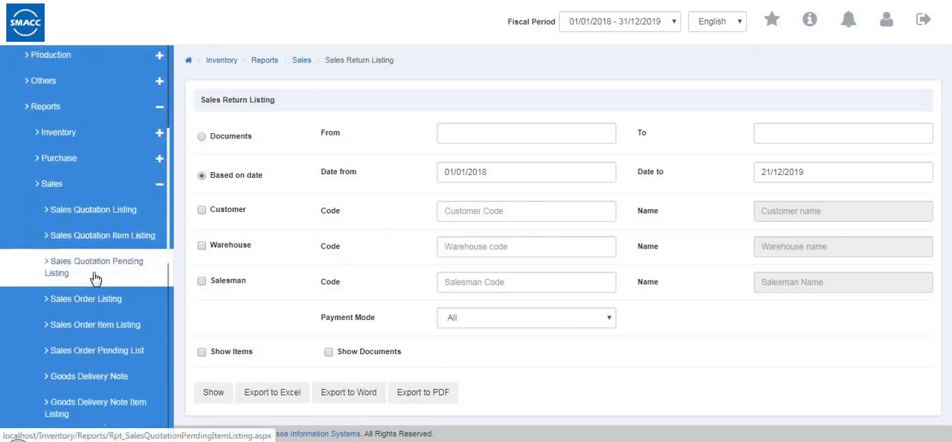
pyautogui.scroll(-4, 95, 278)
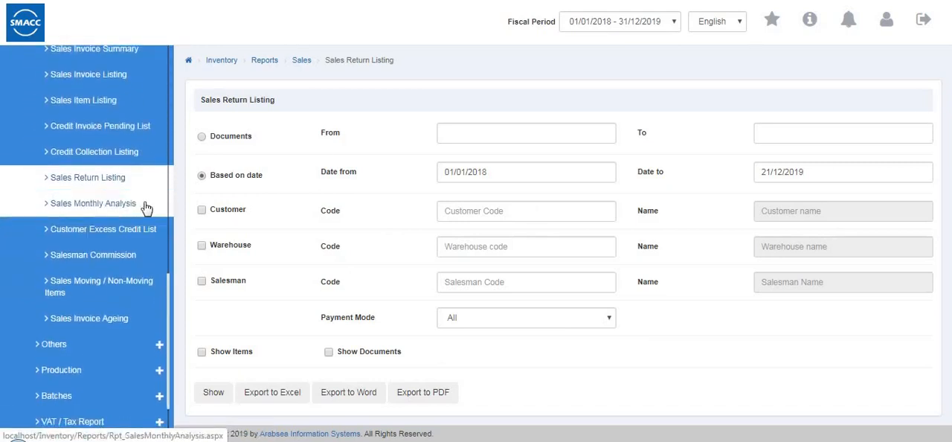
pyautogui.click(152, 211)
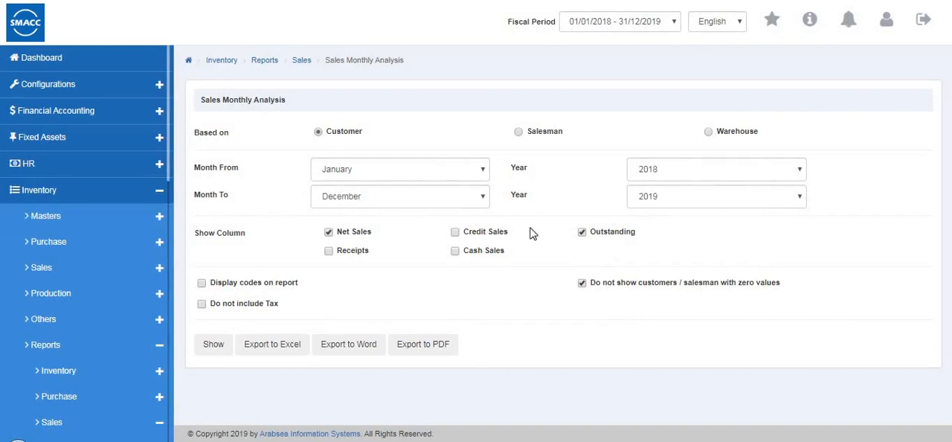
# - Try to show the Sales Monthly Analysis based on warehouse from January 2018 to December 2019
pyautogui.click(520, 136)
pyautogui.click(323, 173)
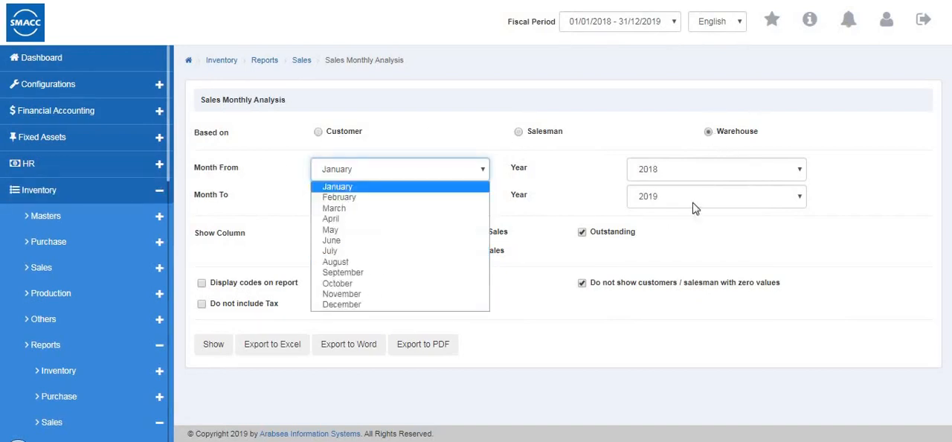
pyautogui.click(340, 190)
pyautogui.click(340, 199)
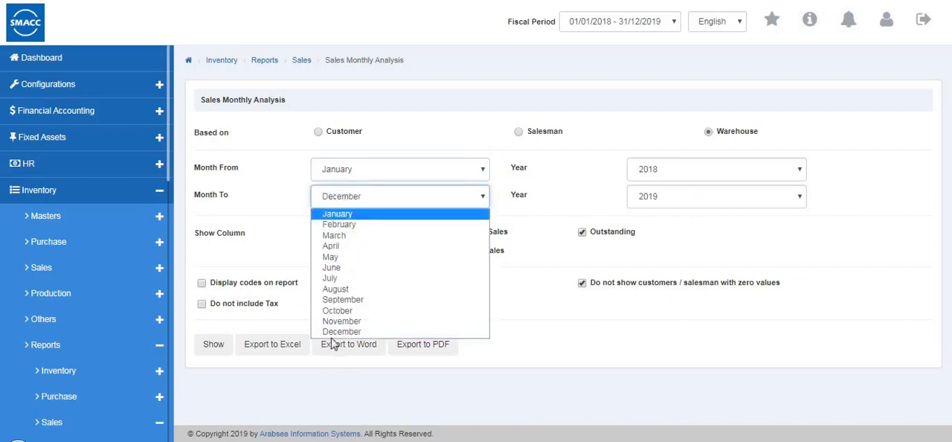
pyautogui.click(793, 254)
pyautogui.click(719, 170)
pyautogui.click(718, 187)
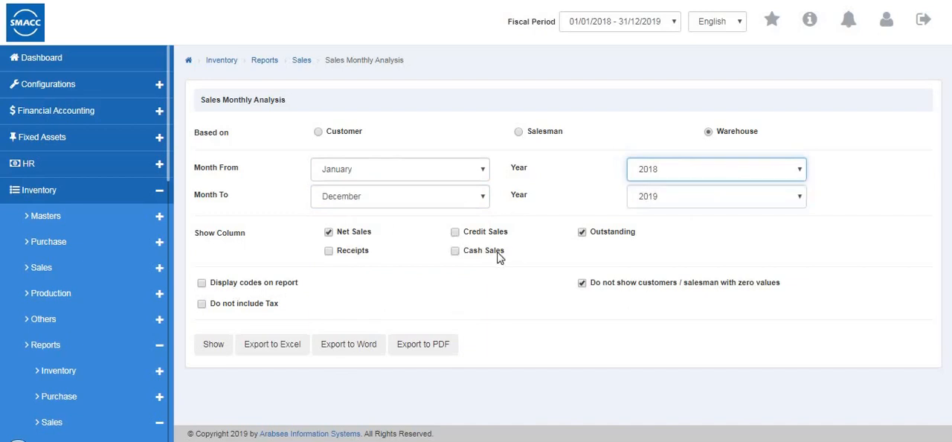
pyautogui.click(212, 344)
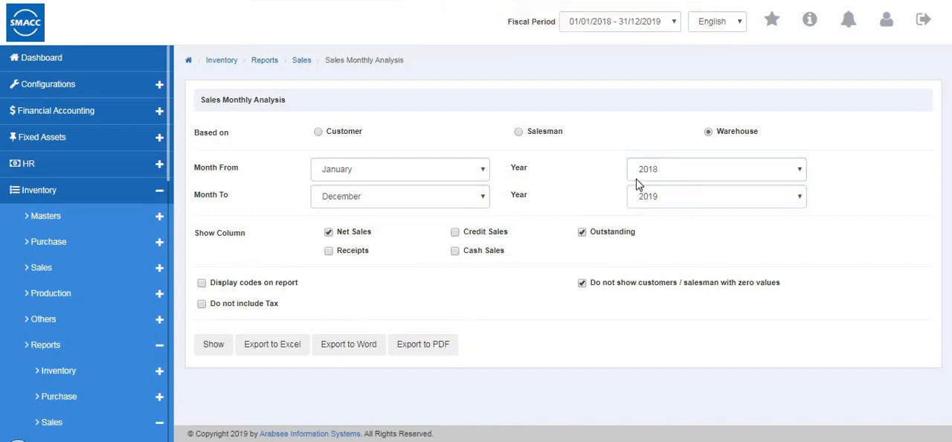
# - Set the starting year to 2019, show the warehouse-based Sales Monthly Analysis and view its columns through to the totals
pyautogui.click(638, 179)
pyautogui.click(644, 195)
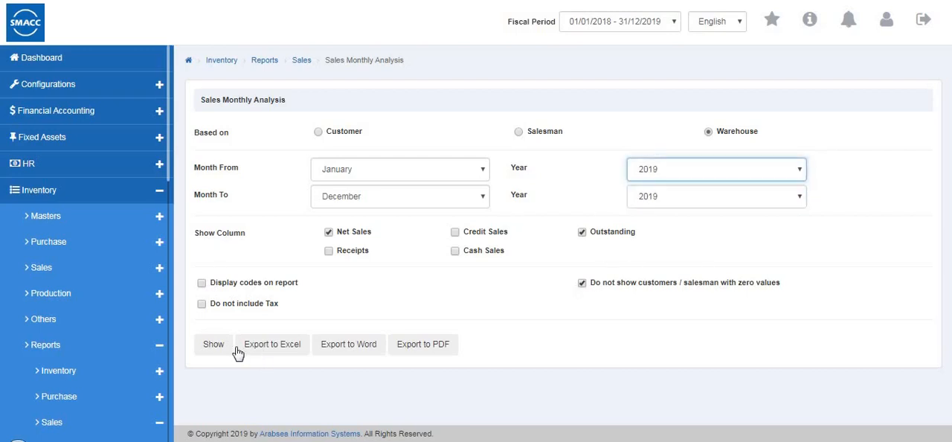
pyautogui.click(213, 346)
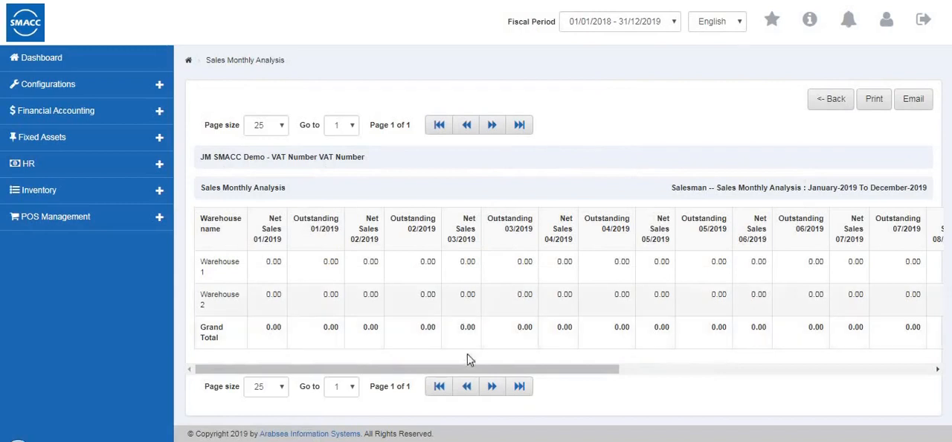
pyautogui.moveTo(574, 369); pyautogui.dragTo(805, 381)
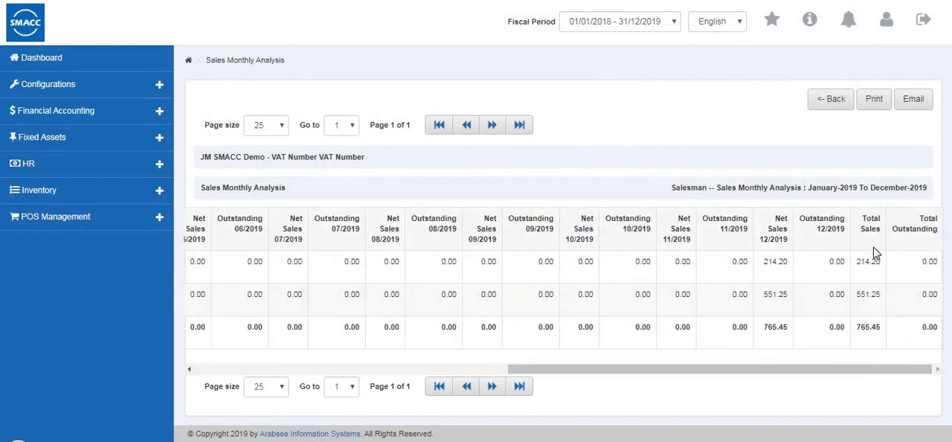
# - Leave the Sales Monthly Analysis and show the Customer Excess Credit List for 21/12/2019
pyautogui.click(827, 101)
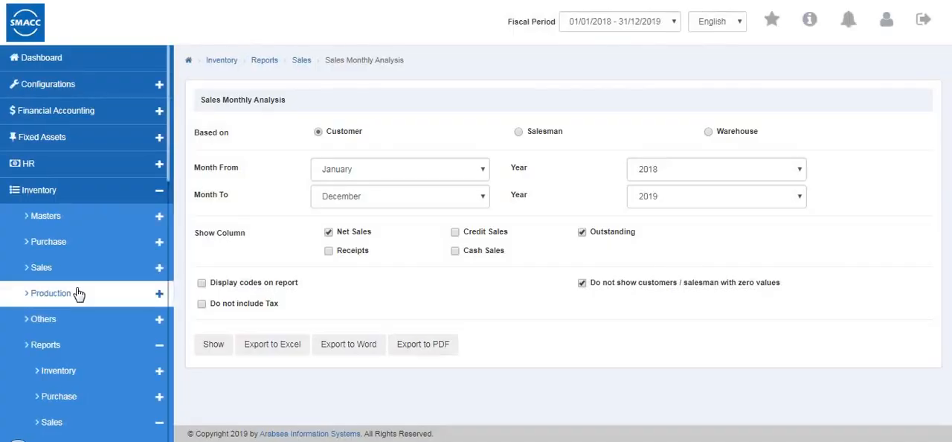
pyautogui.scroll(-6, 77, 296)
pyautogui.scroll(-3, 82, 313)
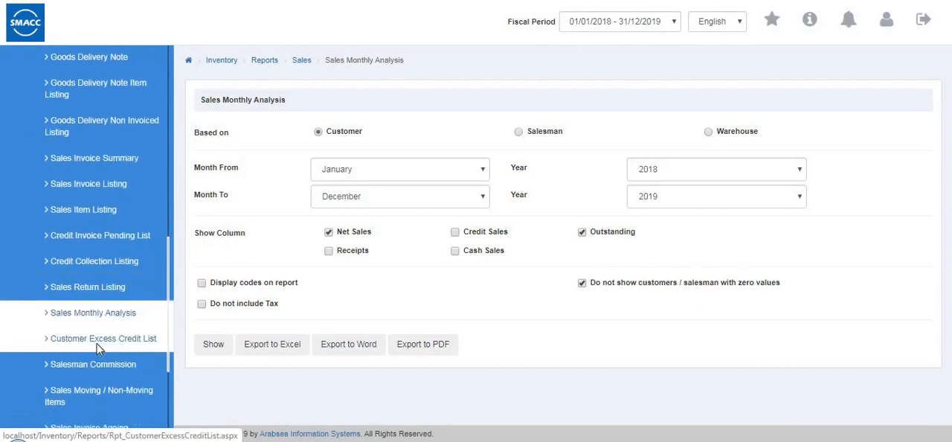
pyautogui.click(99, 341)
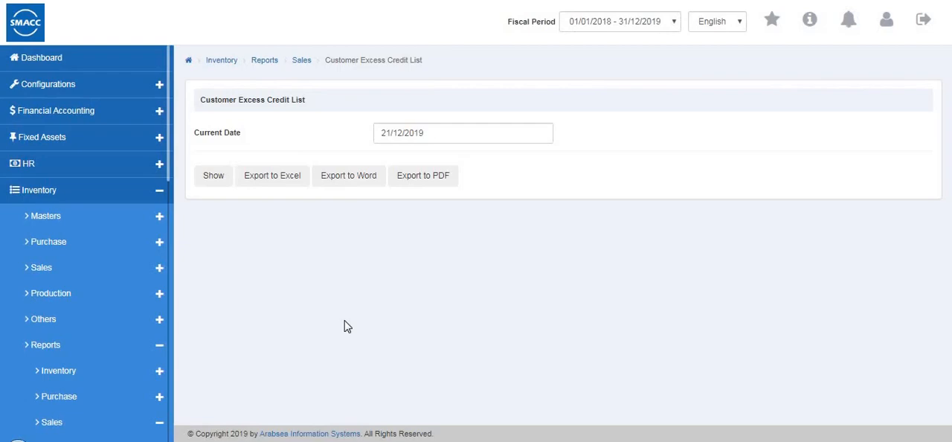
pyautogui.click(213, 178)
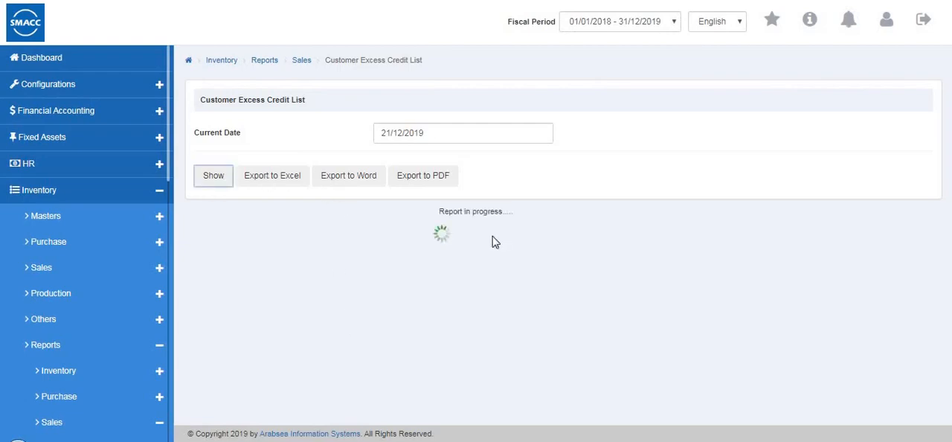
# - Leave the Customer Excess Credit List and open the Salesman Commission report
pyautogui.click(818, 105)
pyautogui.scroll(-10, 97, 277)
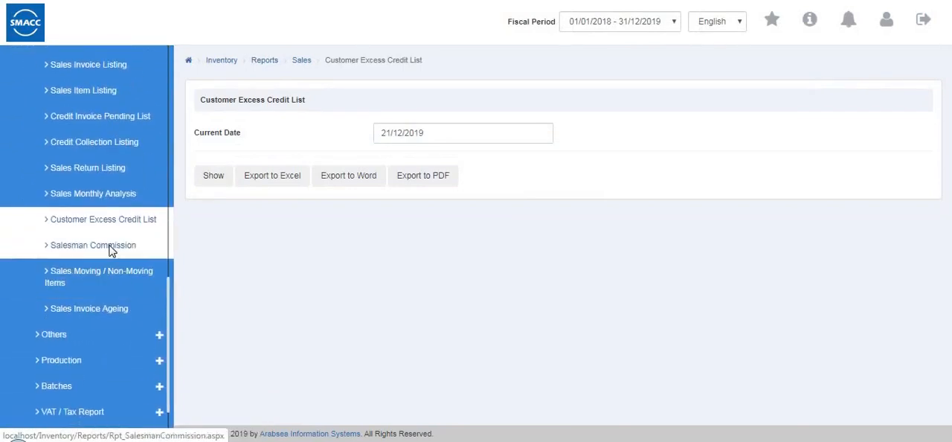
pyautogui.scroll(-1, 108, 250)
pyautogui.click(105, 168)
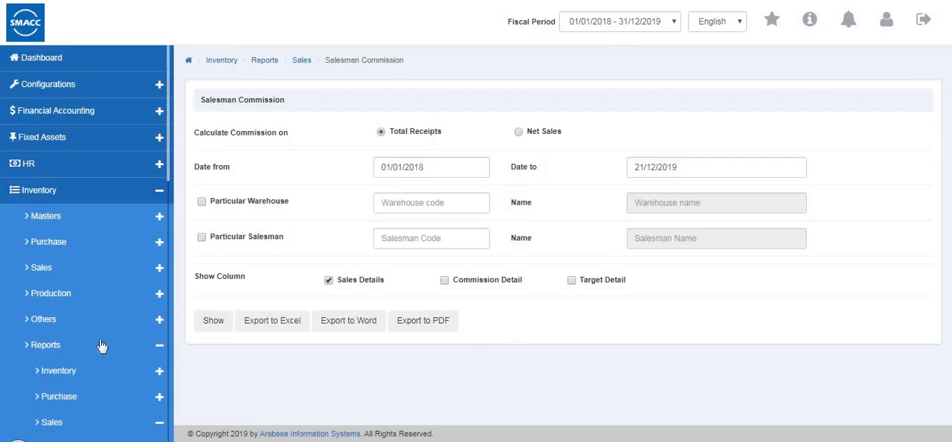
# - Open the Sales Moving / Non-Moving Items report and show non-moving items based on quantity for Warehouse 1 (code 0001)
pyautogui.scroll(-6, 102, 346)
pyautogui.scroll(-3, 102, 345)
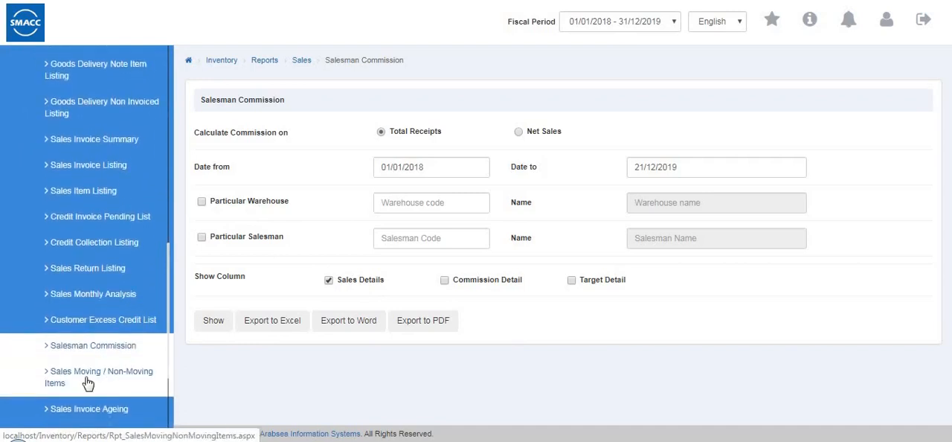
pyautogui.click(88, 382)
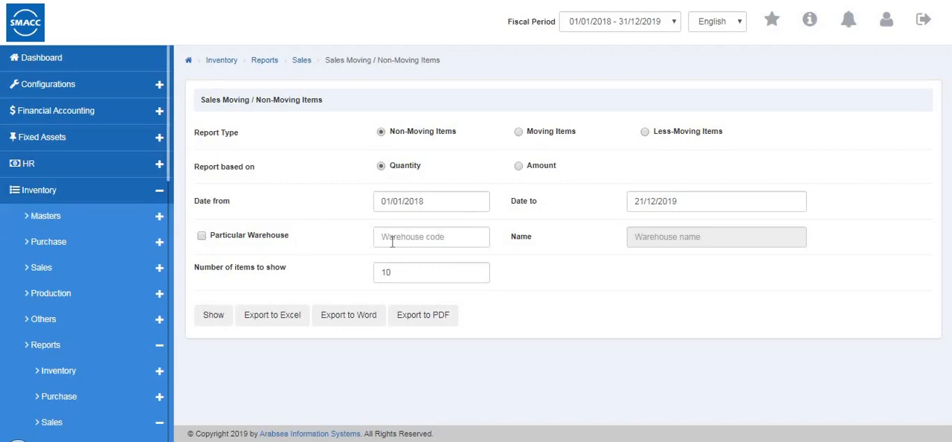
pyautogui.click(201, 237)
pyautogui.click(451, 236)
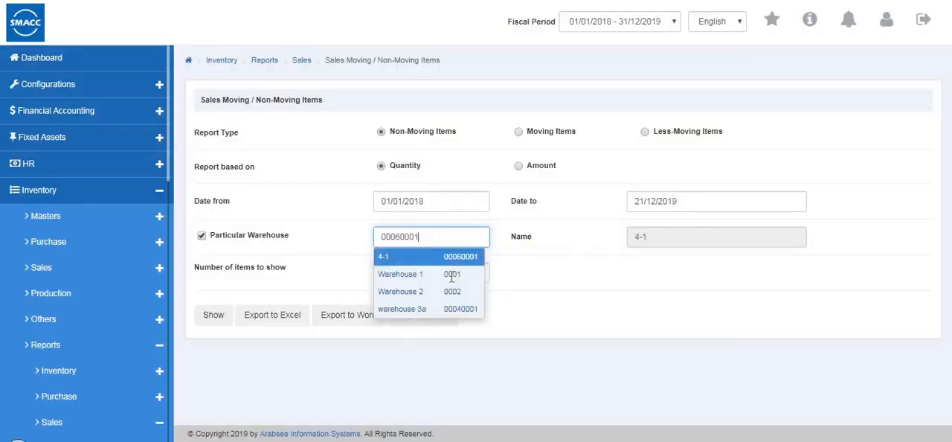
pyautogui.click(401, 333)
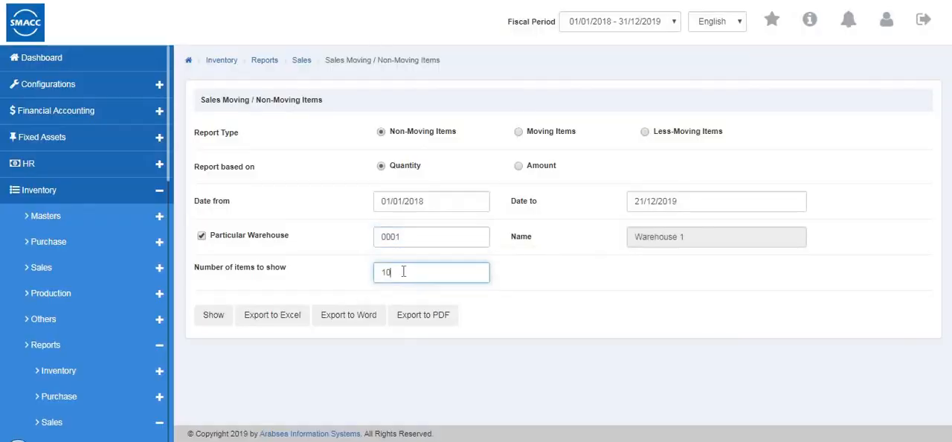
pyautogui.click(213, 322)
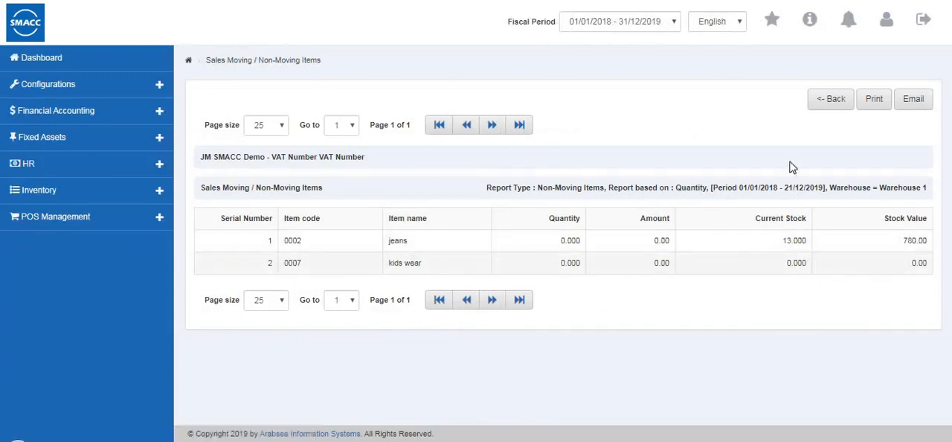
# - Leave the Sales Moving / Non-Moving Items report and open the Sales Invoice Ageing report
pyautogui.click(830, 98)
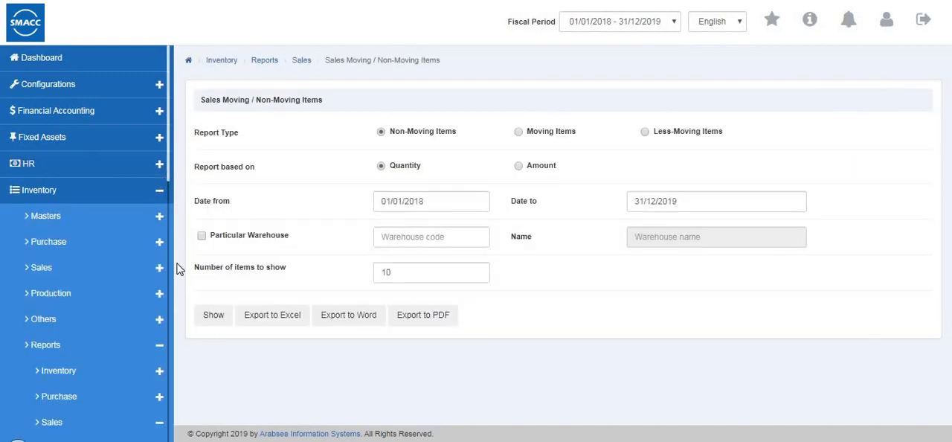
pyautogui.moveTo(176, 324); pyautogui.dragTo(162, 410)
pyautogui.scroll(-1, 100, 318)
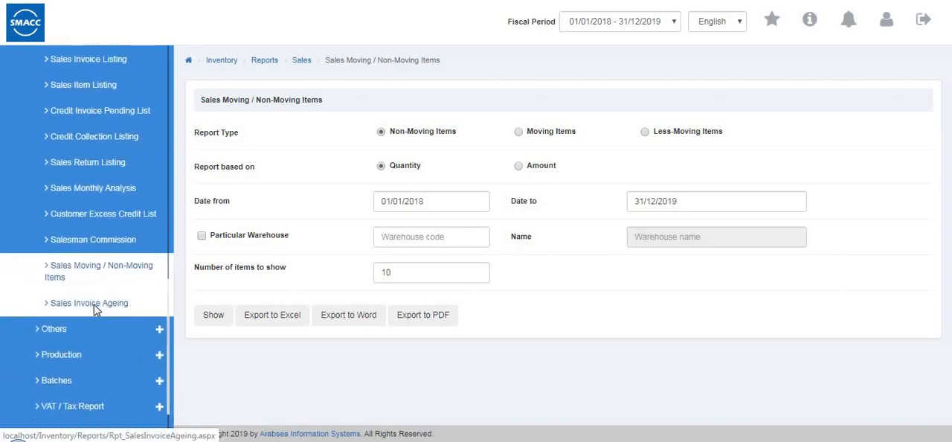
pyautogui.click(94, 304)
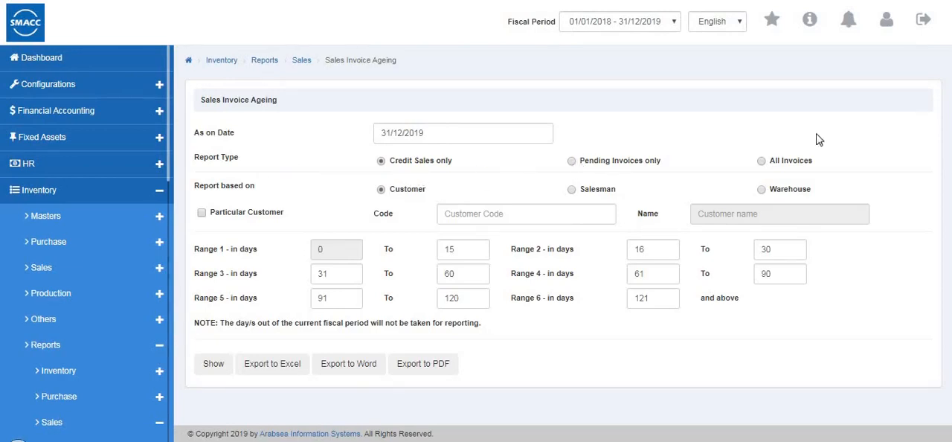
# - Show the Sales Invoice Ageing for all invoices based on customer, with a customer code entered, and view its columns through to the totals
pyautogui.click(762, 162)
pyautogui.click(567, 192)
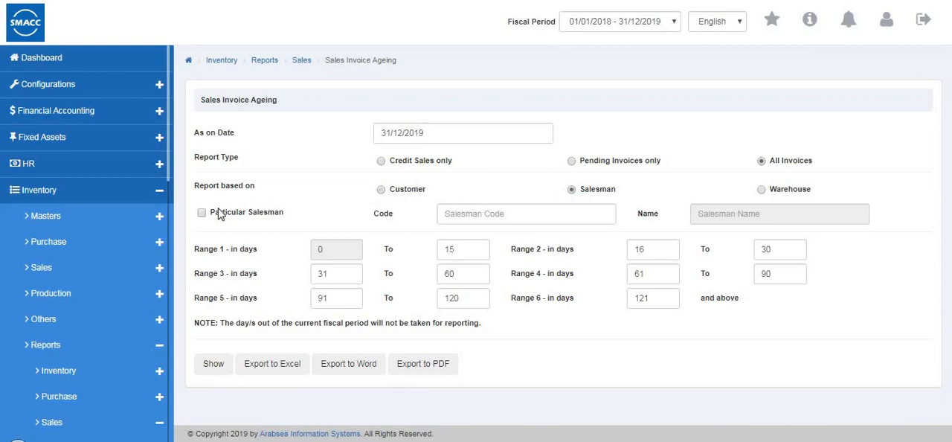
pyautogui.click(201, 213)
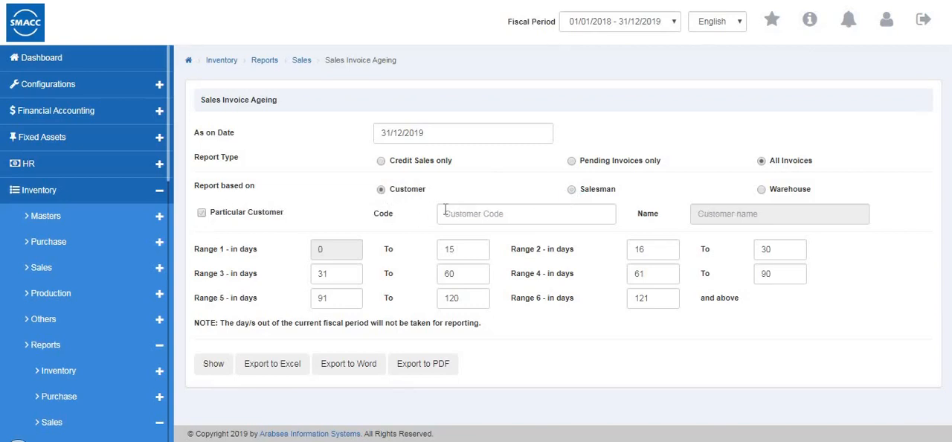
pyautogui.click(444, 213)
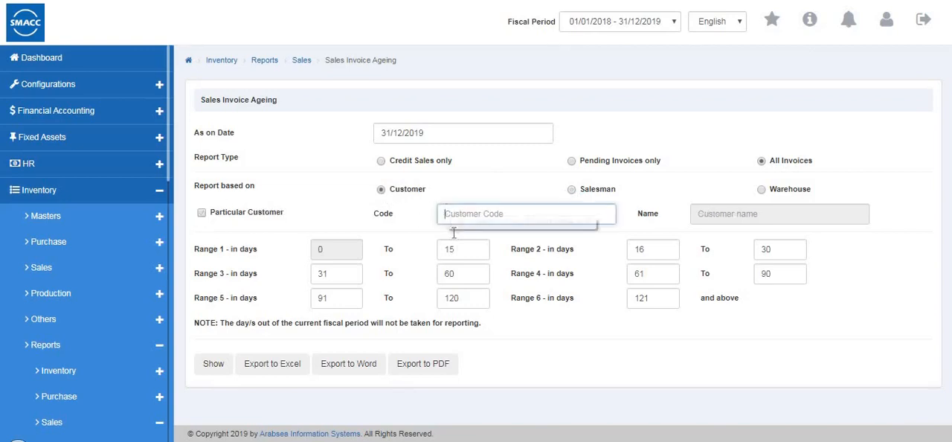
pyautogui.write('2')
pyautogui.press('Return')
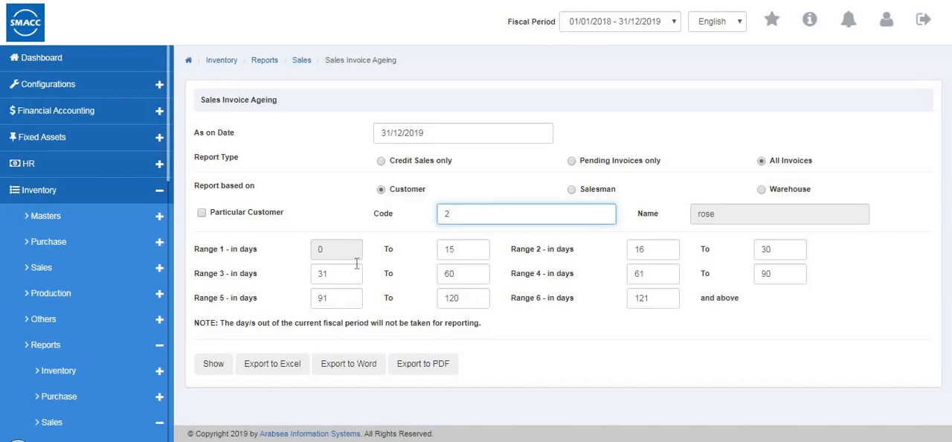
pyautogui.click(210, 366)
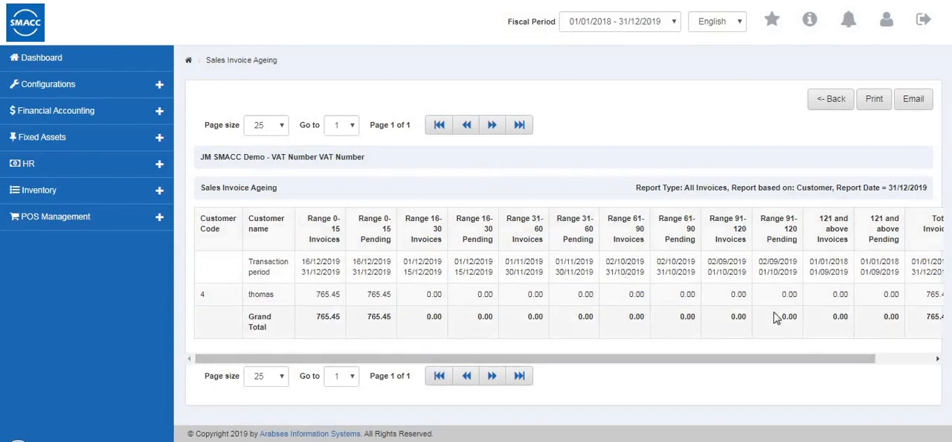
pyautogui.click(937, 357)
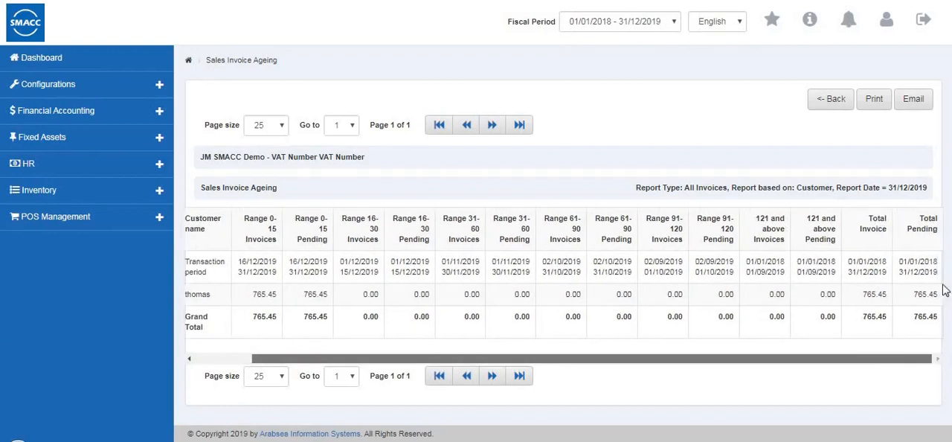
# - Leave the Sales Invoice Ageing report and open the Stock Transfer Listing among the other inventory reports
pyautogui.click(824, 102)
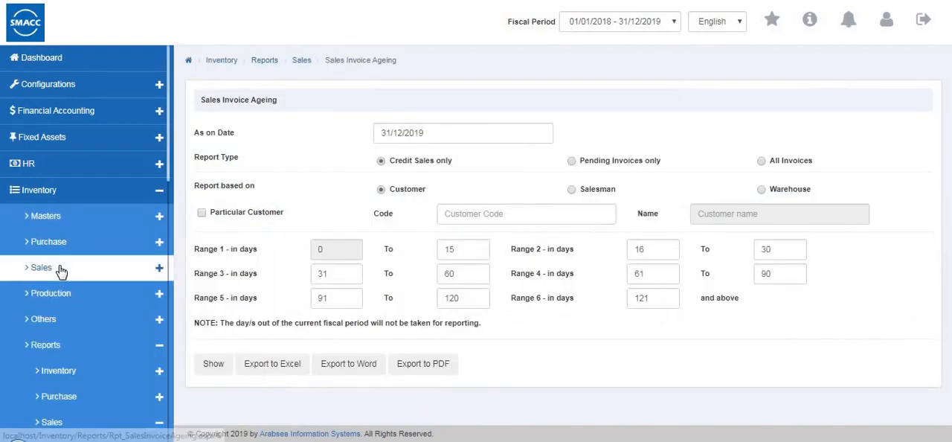
pyautogui.scroll(-5, 61, 270)
pyautogui.scroll(-5, 72, 91)
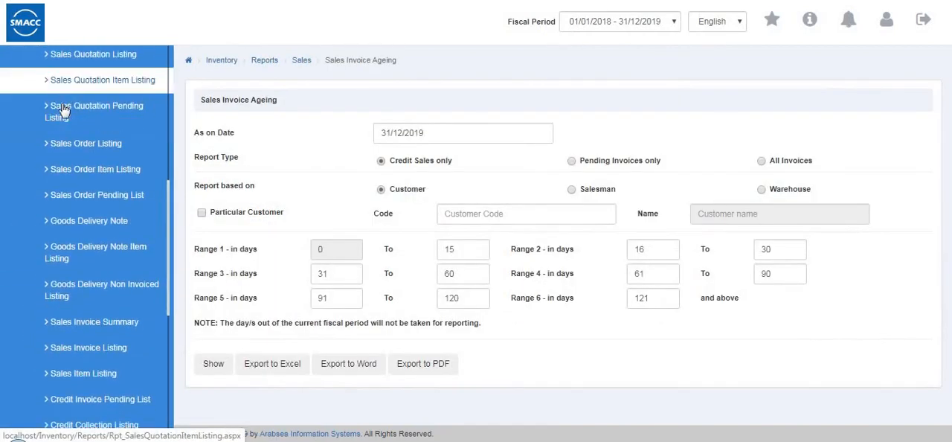
pyautogui.scroll(5, 63, 112)
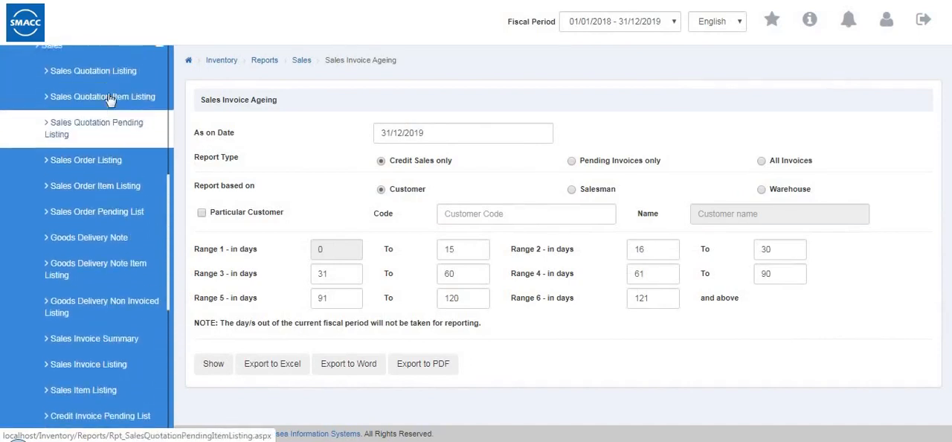
pyautogui.click(108, 64)
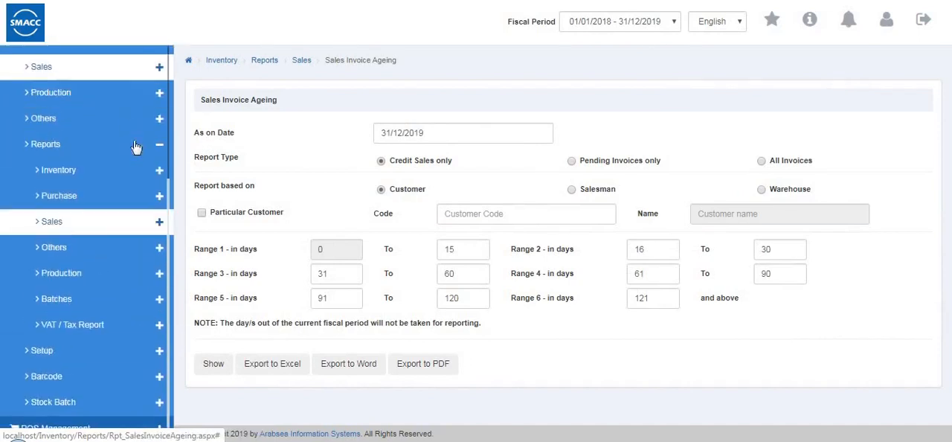
pyautogui.click(128, 336)
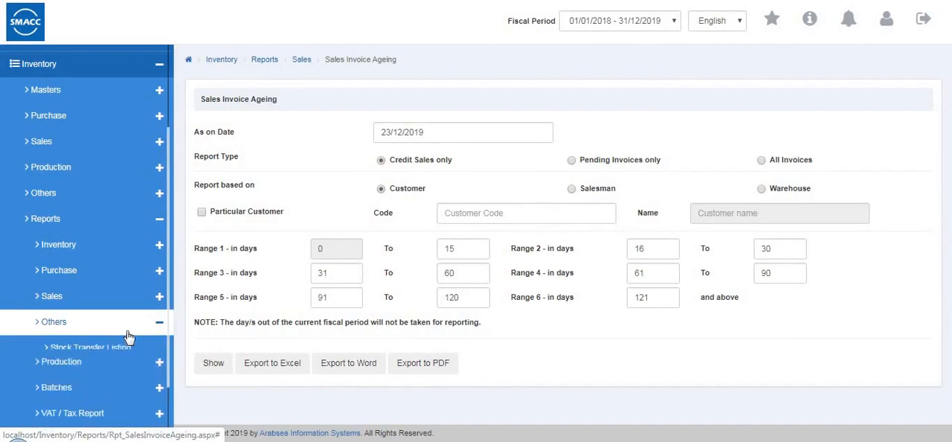
pyautogui.click(142, 349)
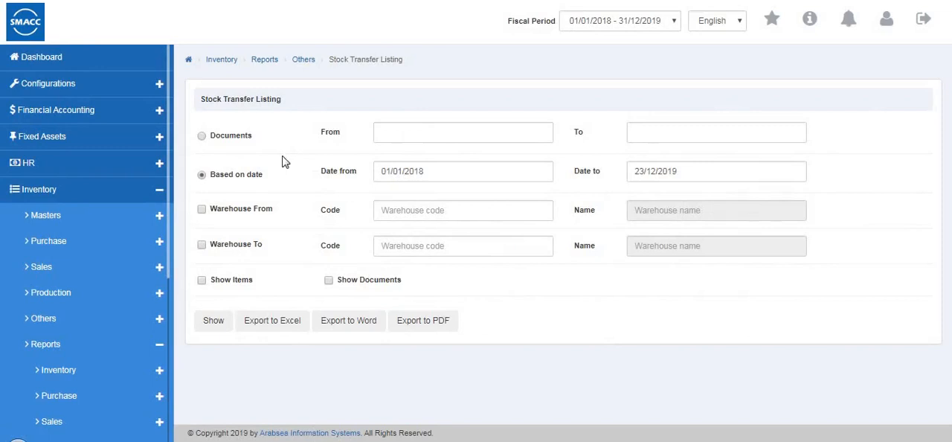
# - Show the Stock Transfer Listing based on date, from Warehouse 1 (0001) to Warehouse 2 (0002), with items included
pyautogui.click(202, 137)
pyautogui.click(201, 176)
pyautogui.click(408, 211)
pyautogui.click(384, 246)
pyautogui.click(412, 246)
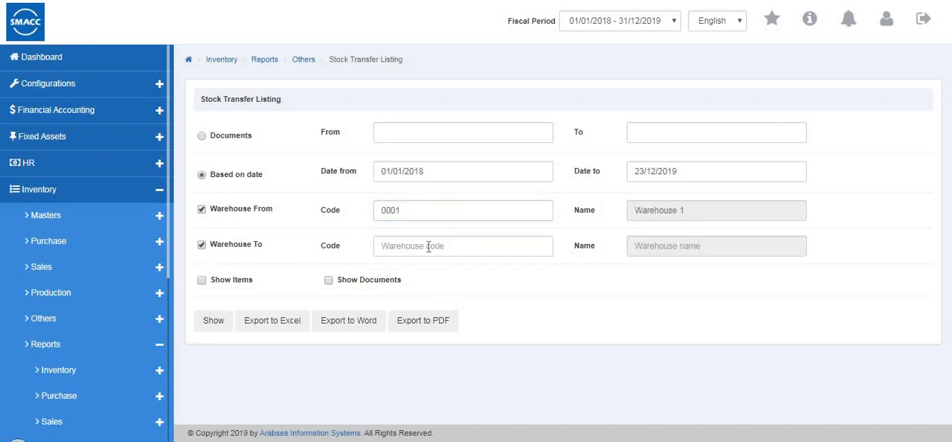
pyautogui.click(424, 299)
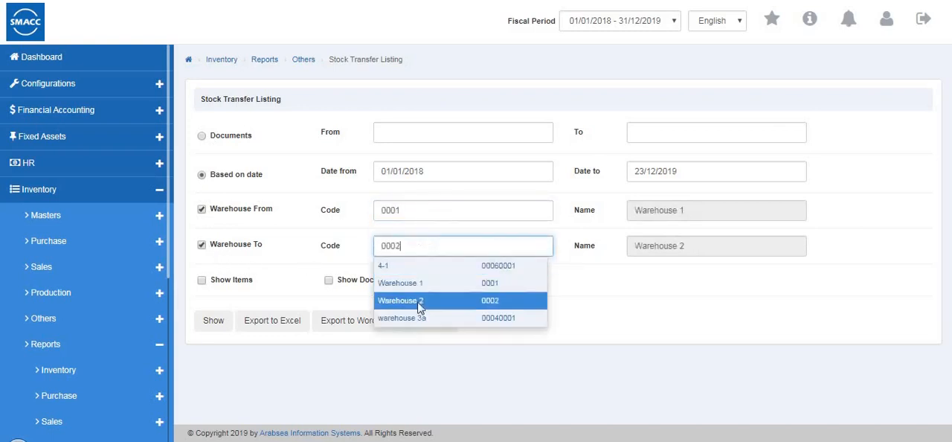
pyautogui.click(202, 281)
pyautogui.click(211, 321)
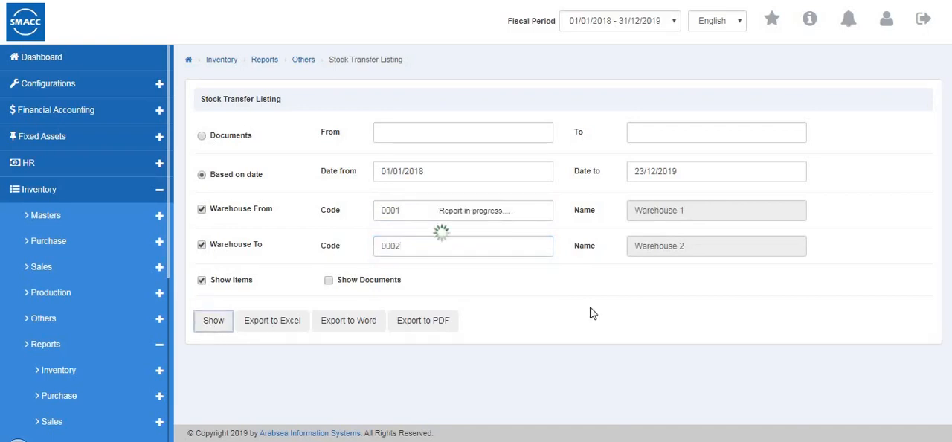
# - Leave the Stock Transfer Listing and open the Stock Internal Use Listing
pyautogui.click(831, 98)
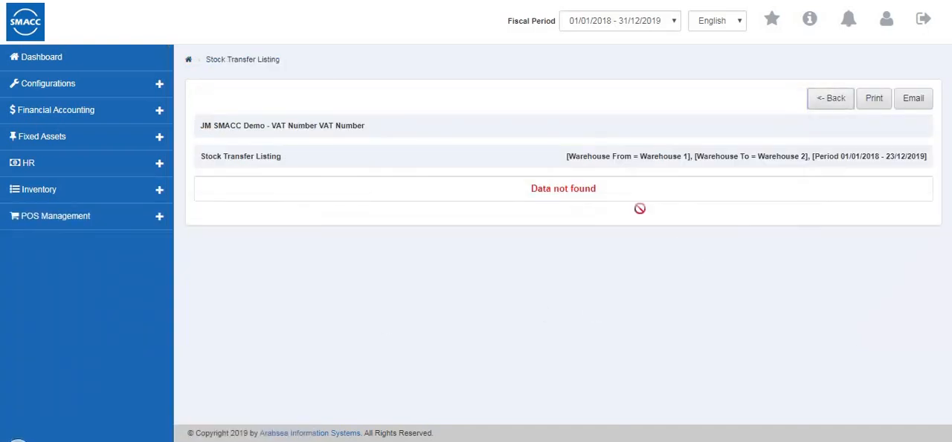
pyautogui.scroll(-1, 41, 370)
pyautogui.scroll(-5, 40, 370)
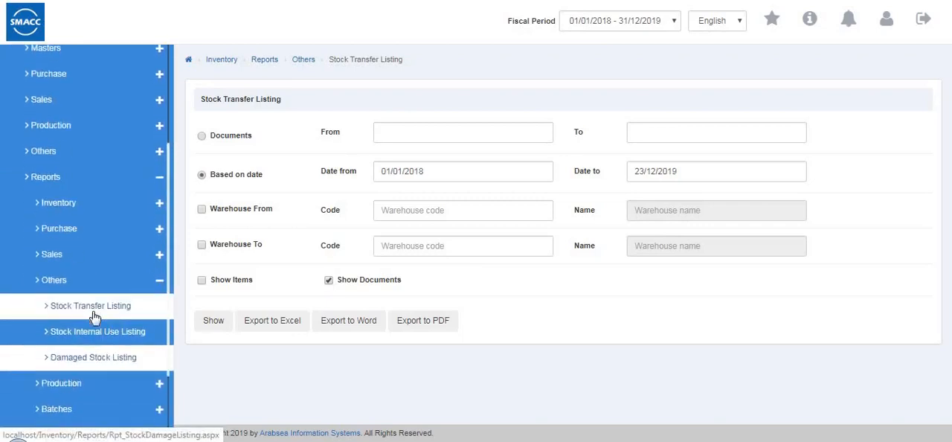
pyautogui.click(104, 304)
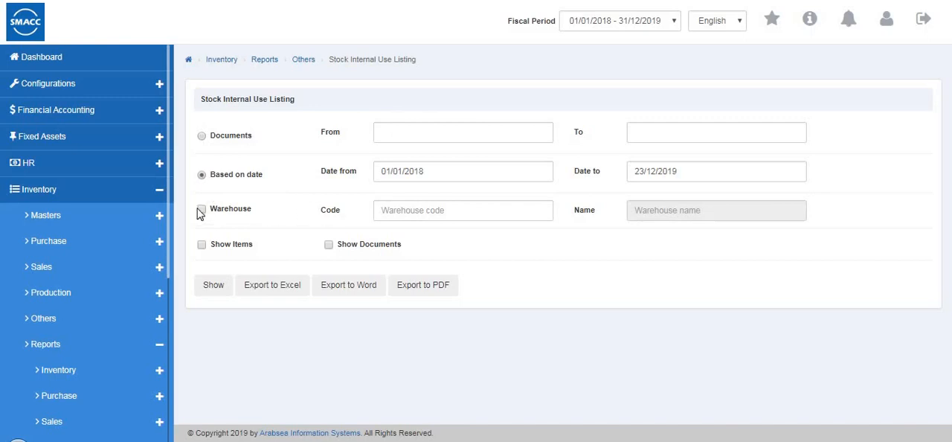
# - Show the Stock Internal Use Listing based on date for Warehouse 1 (code 0001)
pyautogui.click(417, 214)
pyautogui.click(420, 242)
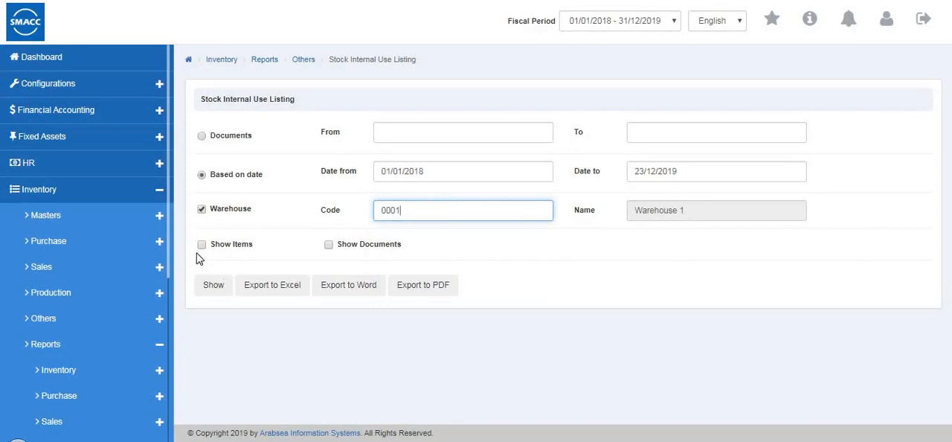
pyautogui.click(213, 286)
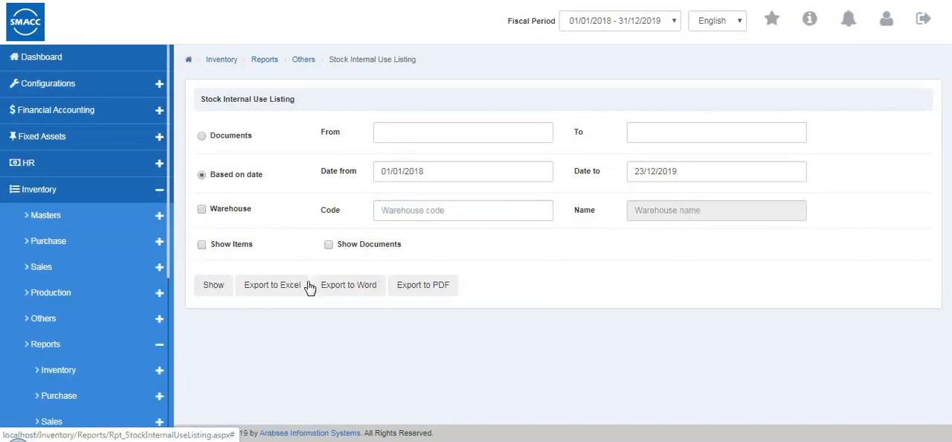
# - Open the Damaged Stock Listing and filter it based on date for Warehouse 2 (code 0002), with items included
pyautogui.scroll(-5, 107, 287)
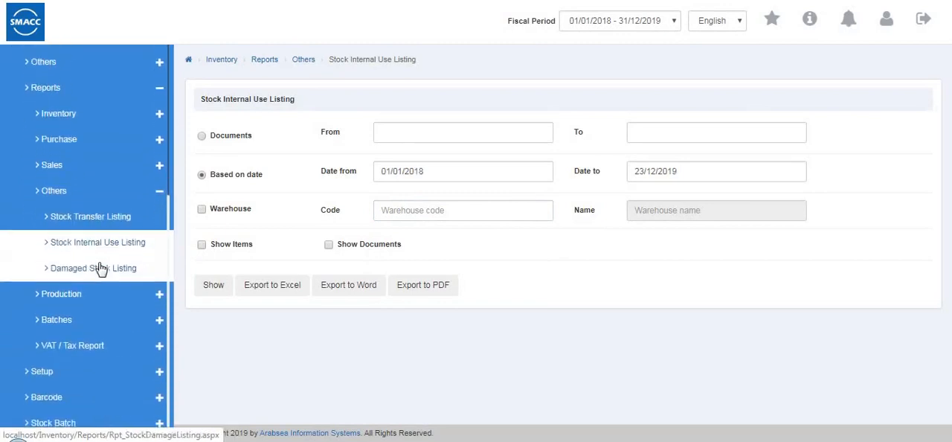
pyautogui.click(102, 270)
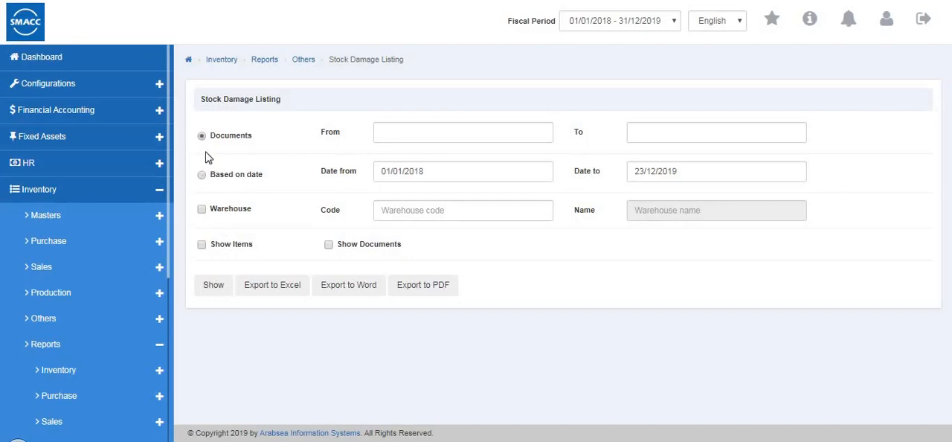
pyautogui.click(203, 247)
pyautogui.click(232, 213)
pyautogui.click(459, 210)
pyautogui.click(435, 267)
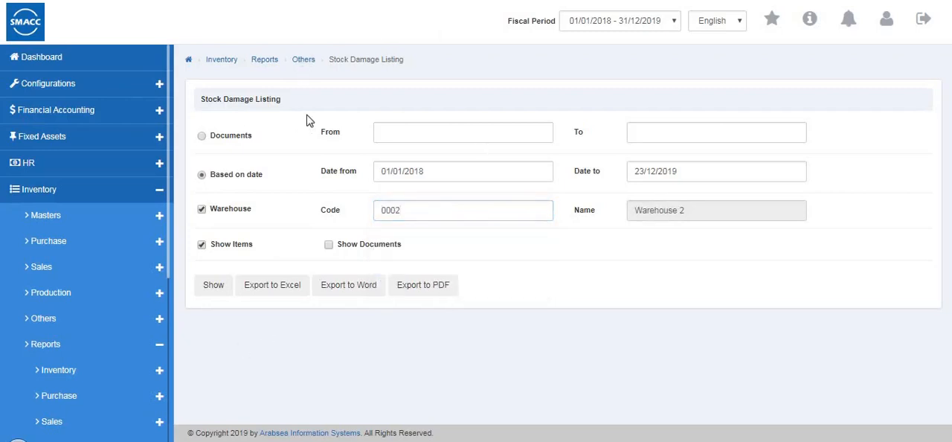
# - Leave the Damaged Stock Listing options and open the Production Process Stock Report
pyautogui.scroll(-4, 5, 324)
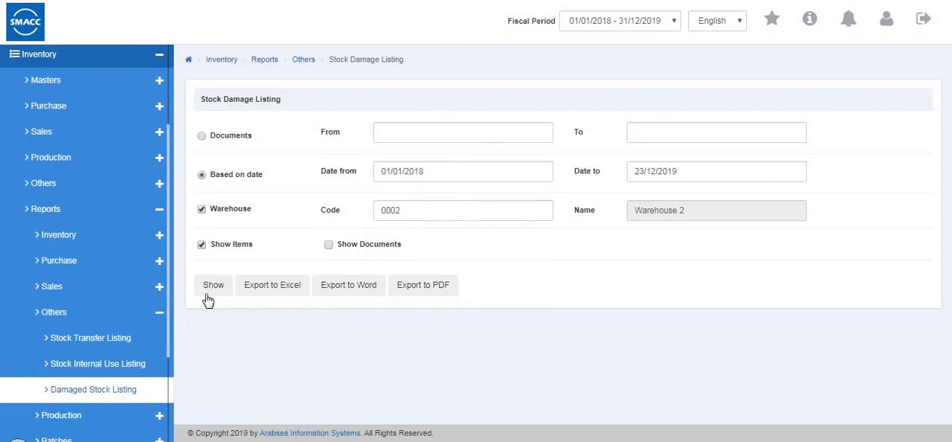
pyautogui.scroll(-3, 74, 322)
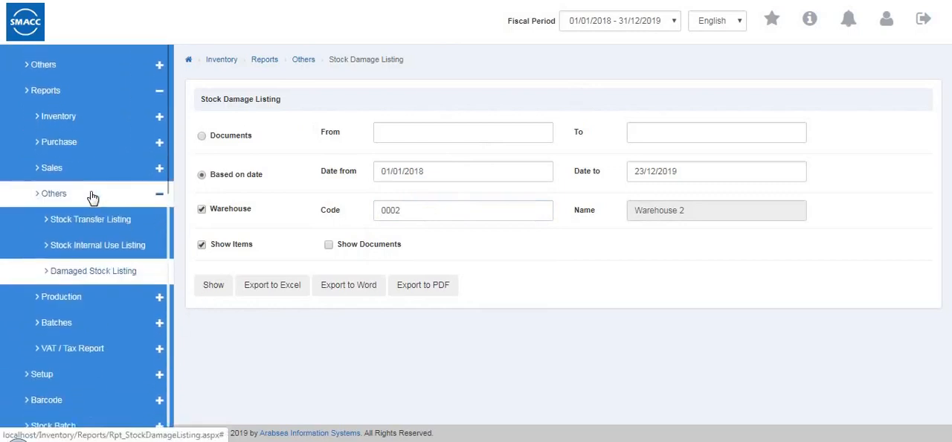
pyautogui.click(36, 196)
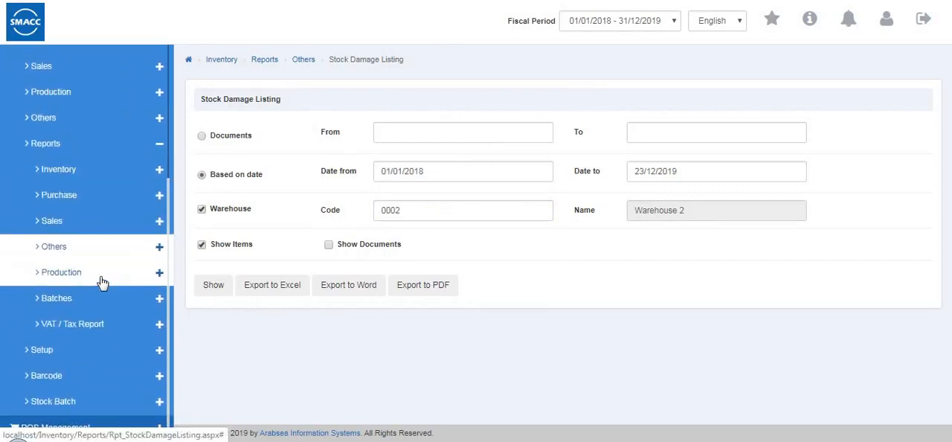
pyautogui.click(102, 273)
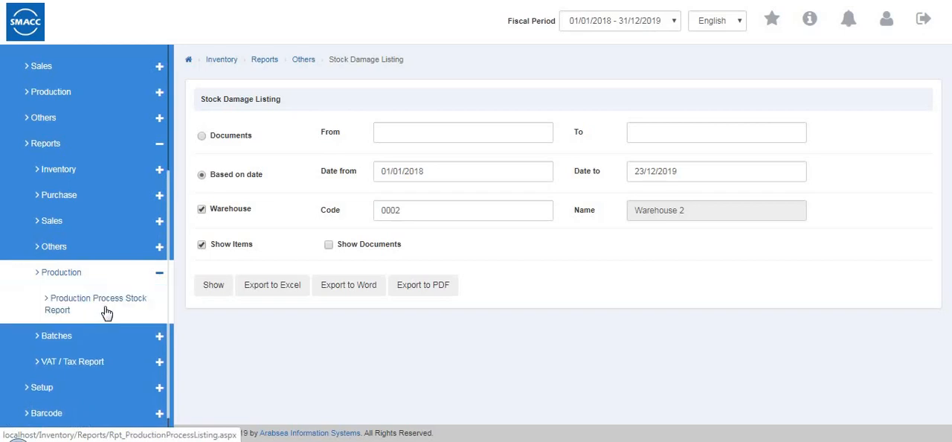
pyautogui.click(106, 313)
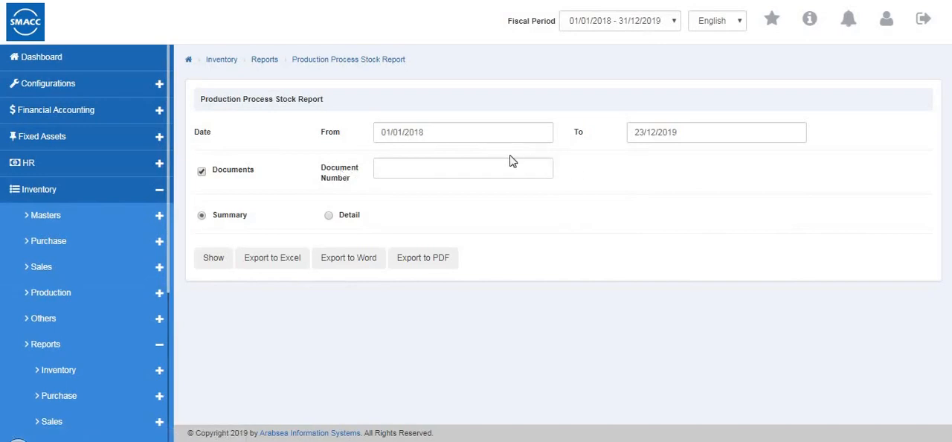
# - Leave the Production Process Stock Report and open the Item Batch Report from the batch reports
pyautogui.click(475, 170)
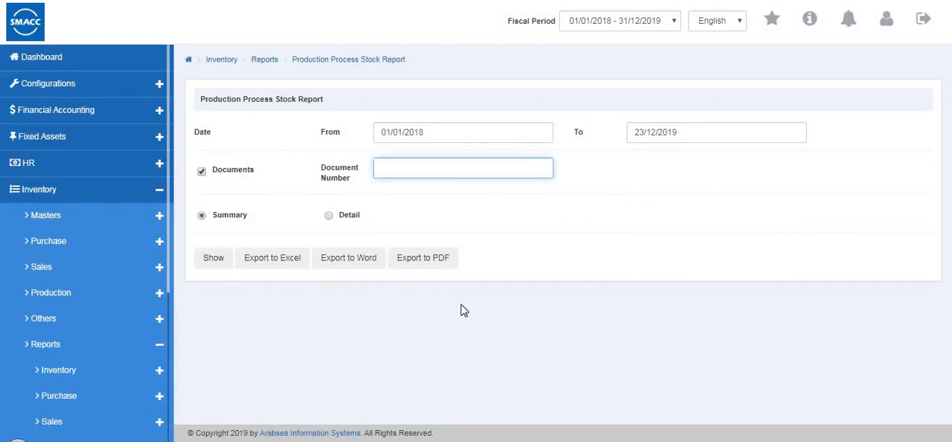
pyautogui.scroll(-1, 44, 304)
pyautogui.scroll(-2, 44, 304)
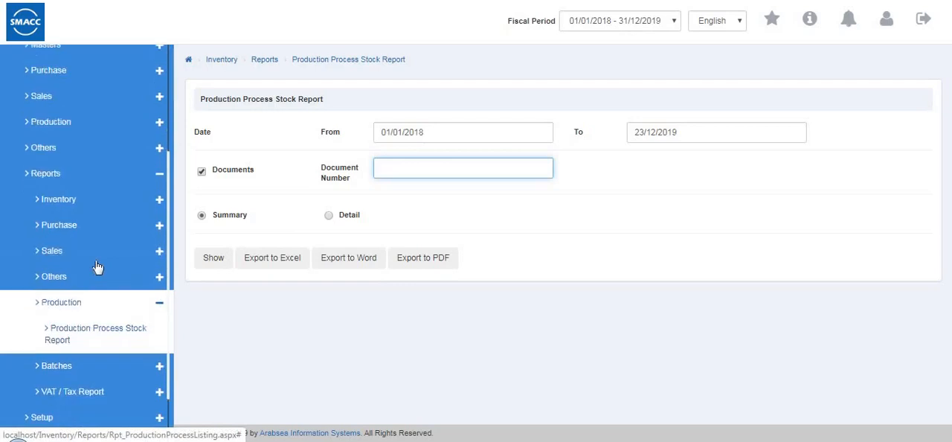
pyautogui.click(35, 279)
pyautogui.click(86, 304)
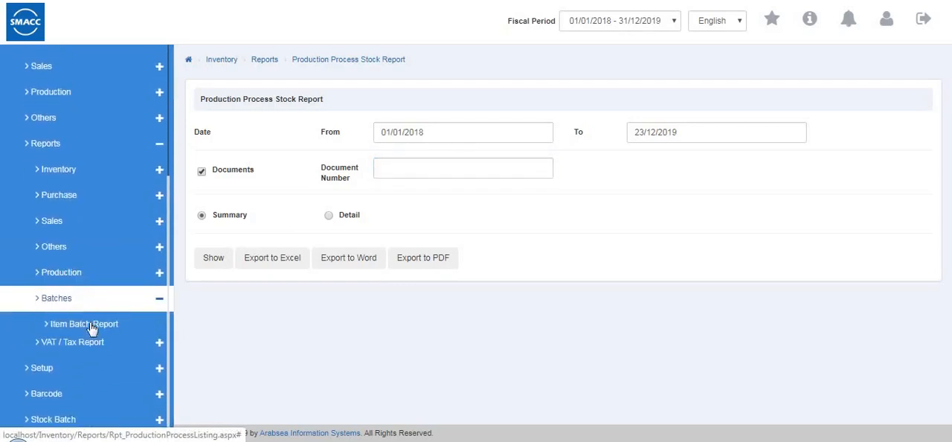
pyautogui.click(94, 331)
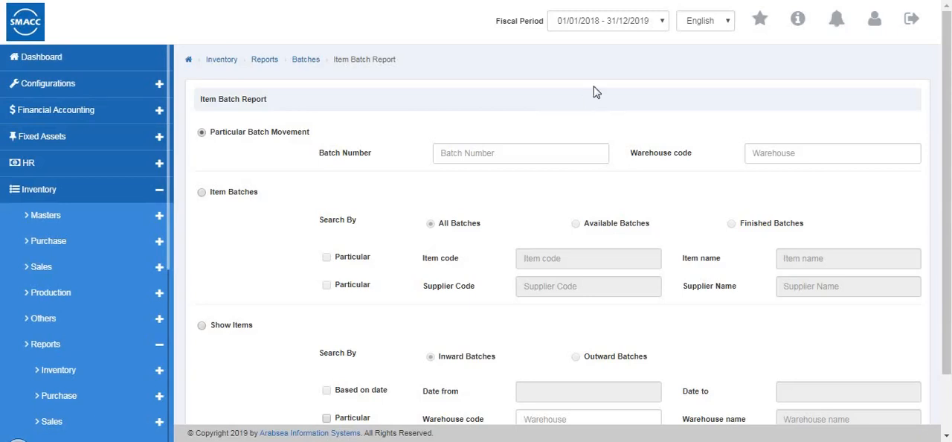
# - Choose Warehouse 2 (code 0002) for the particular batch movement in the Item Batch Report
pyautogui.click(502, 156)
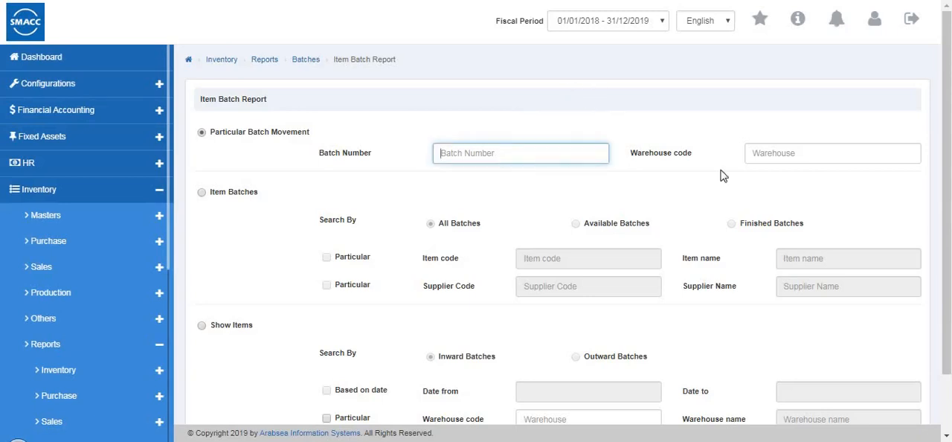
pyautogui.click(799, 153)
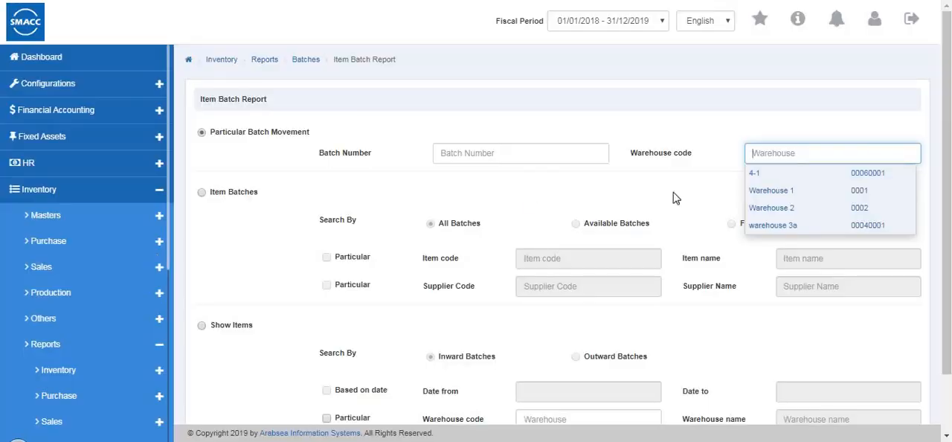
pyautogui.click(762, 207)
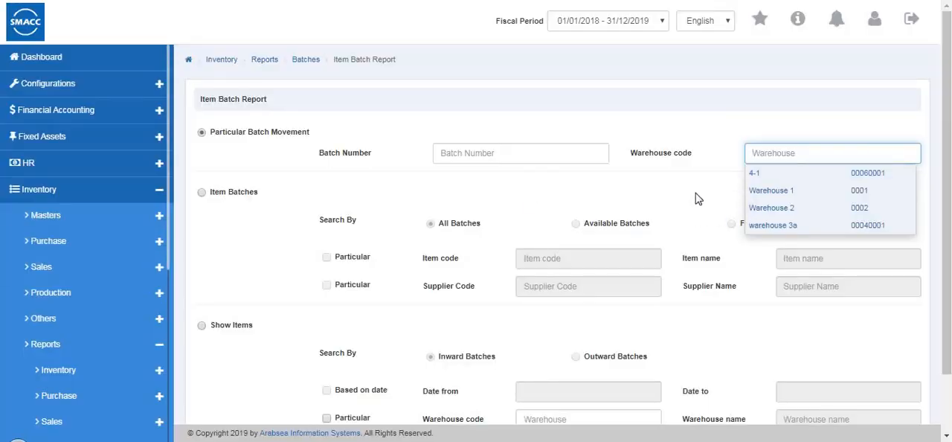
# - Switch the report to item batches, searching all batches of item shirts (code 0001) from a particular supplier
pyautogui.click(203, 193)
pyautogui.click(326, 257)
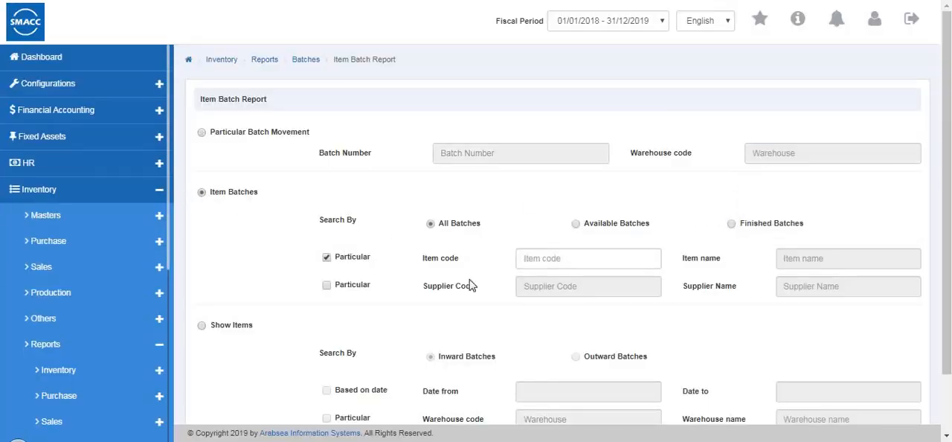
pyautogui.click(575, 223)
pyautogui.click(731, 225)
pyautogui.click(431, 223)
pyautogui.click(524, 259)
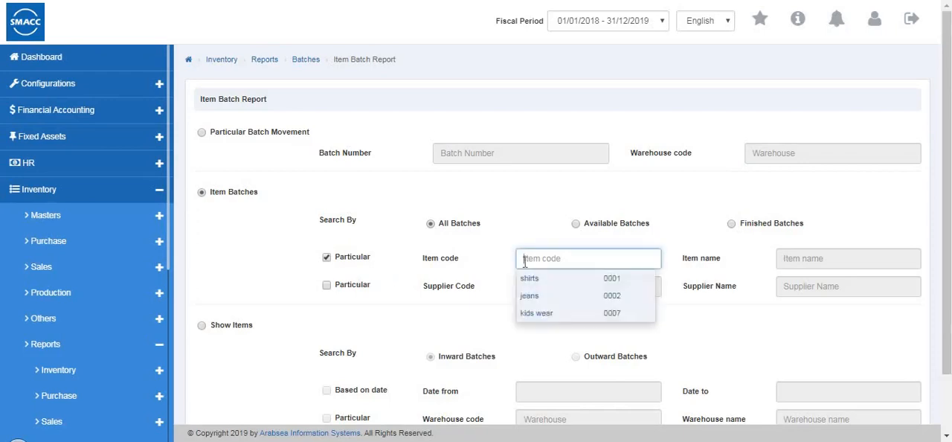
pyautogui.click(530, 278)
pyautogui.click(328, 287)
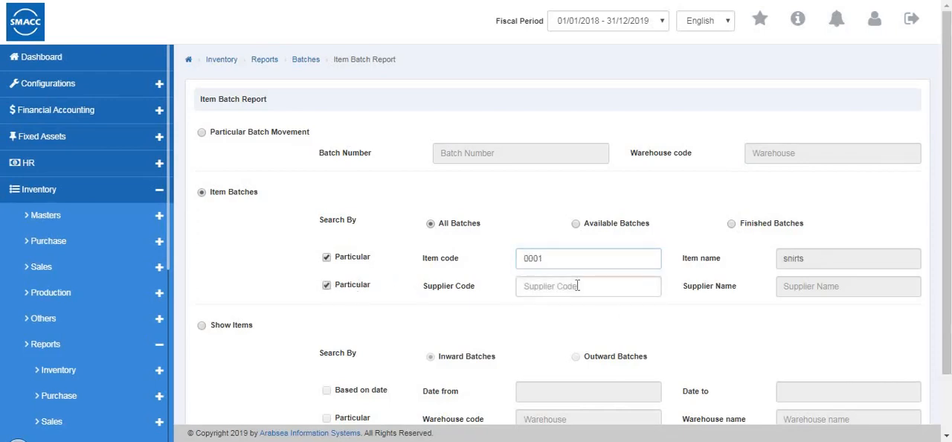
pyautogui.click(578, 285)
pyautogui.write('8')
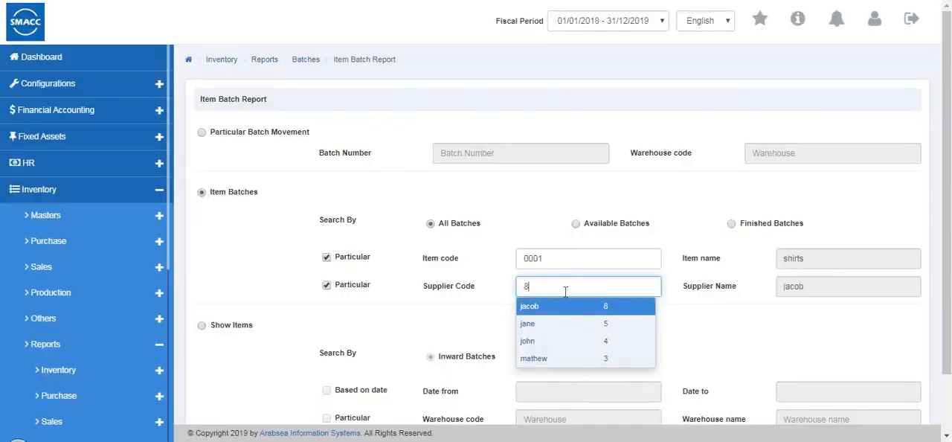
pyautogui.click(526, 343)
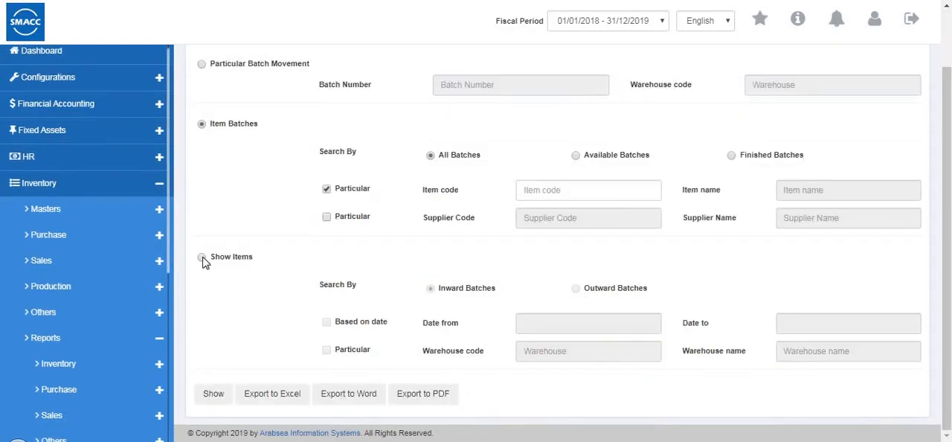
# - Show the Item Batch Report for outward batches in Warehouse 1 (code 0001), dated 16/11/2019 to 18/12/2019
pyautogui.click(203, 259)
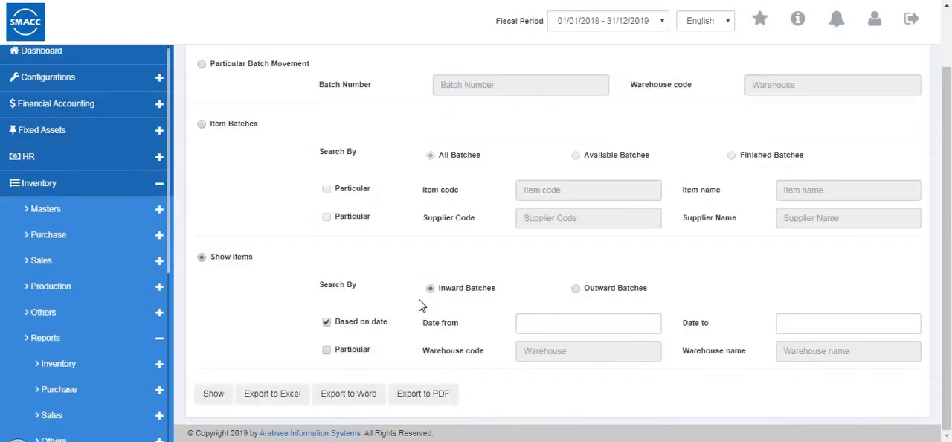
pyautogui.click(577, 289)
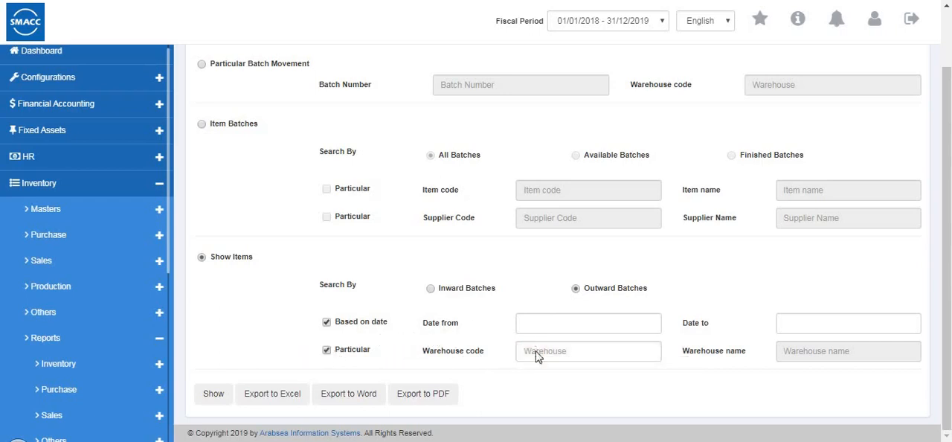
pyautogui.click(535, 353)
pyautogui.click(546, 387)
pyautogui.click(565, 322)
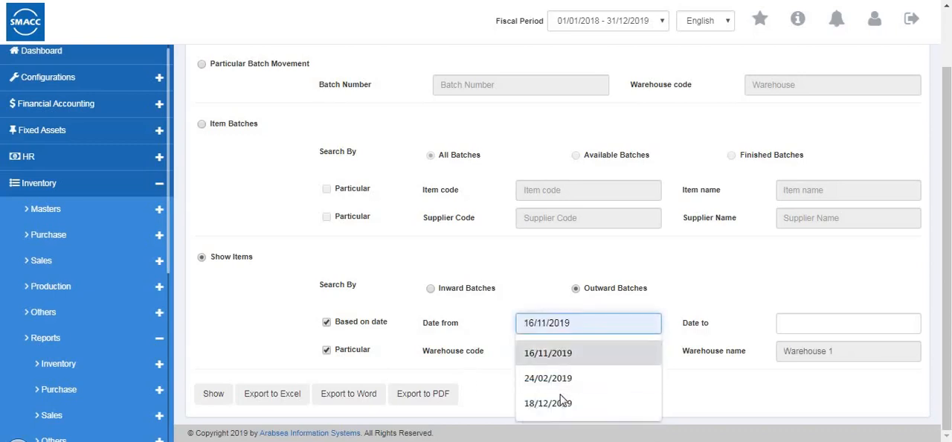
pyautogui.click(572, 353)
pyautogui.click(800, 325)
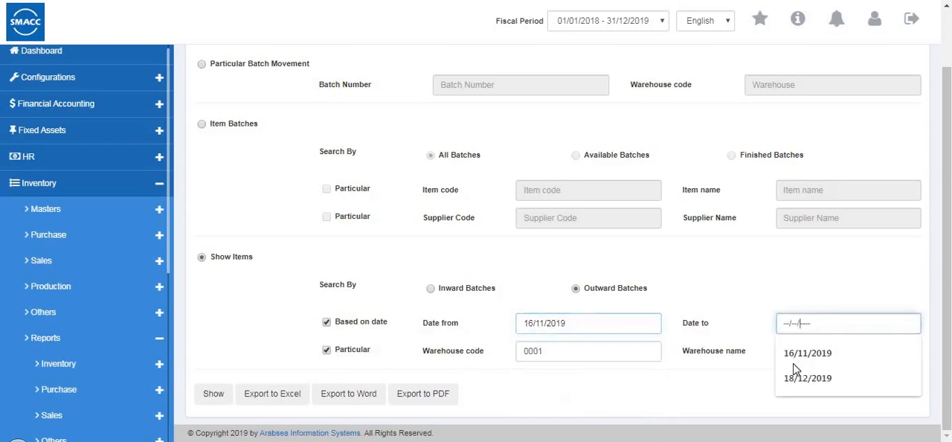
pyautogui.click(218, 397)
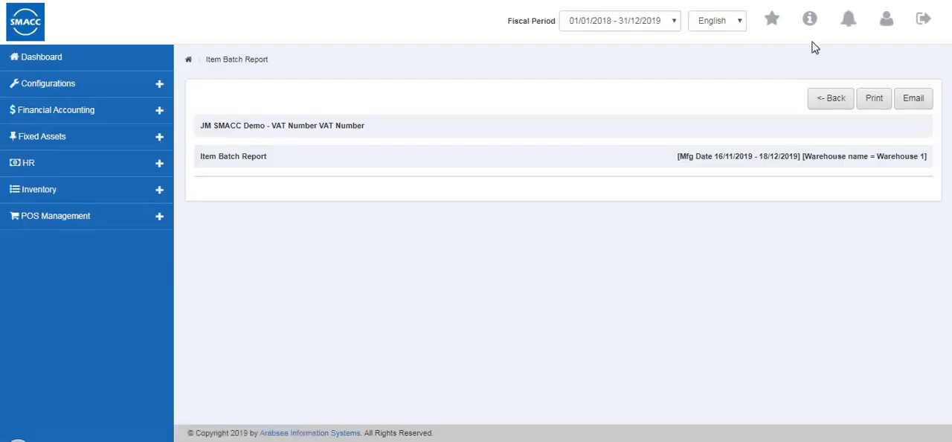
# - Leave the generated Item Batch Report and open the Item Expiry Report
pyautogui.click(818, 103)
pyautogui.scroll(-4, 85, 295)
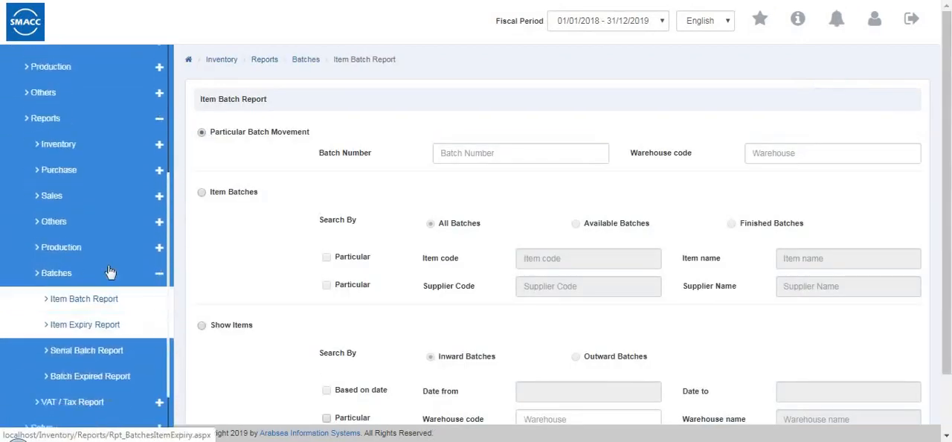
pyautogui.click(108, 269)
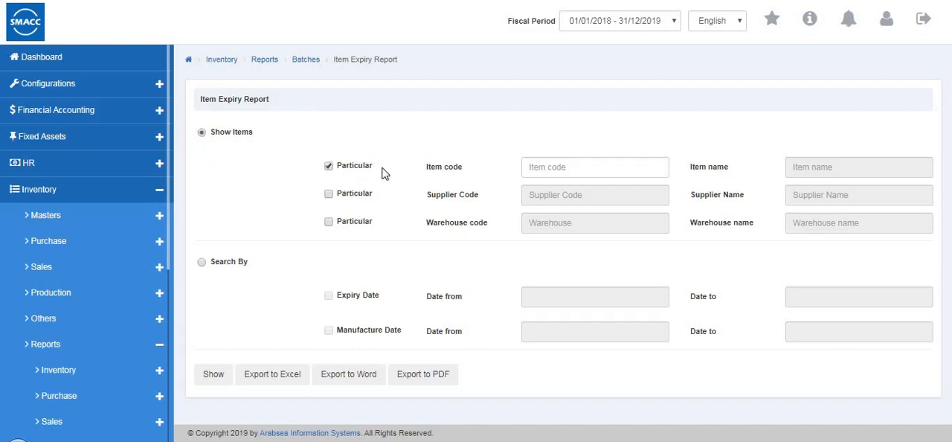
# - Try the particular item and supplier filters in the Item Expiry Report, and set it to search by expiry date
pyautogui.click(329, 194)
pyautogui.click(329, 166)
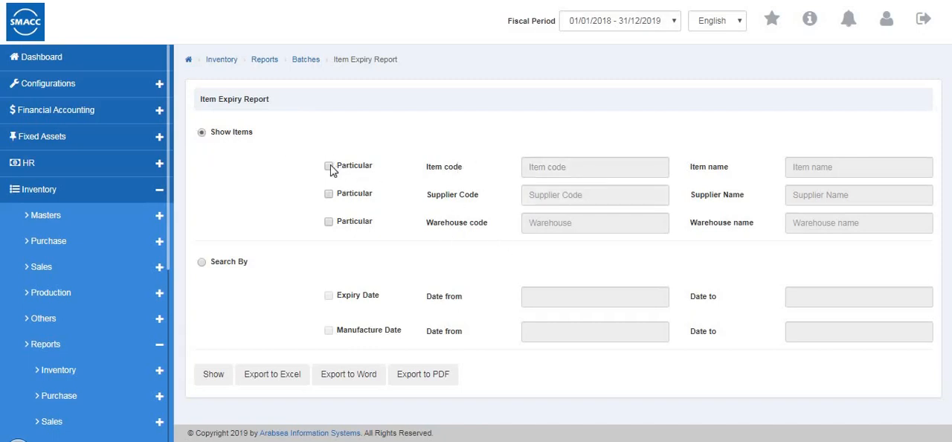
pyautogui.click(329, 166)
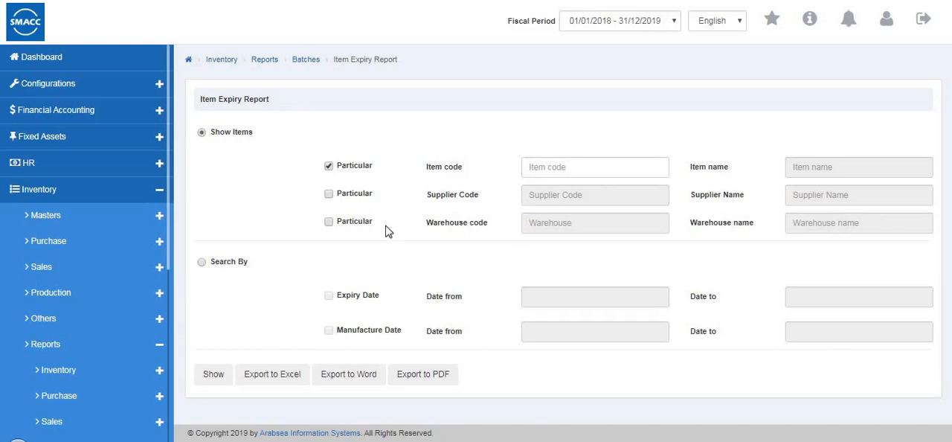
pyautogui.click(203, 264)
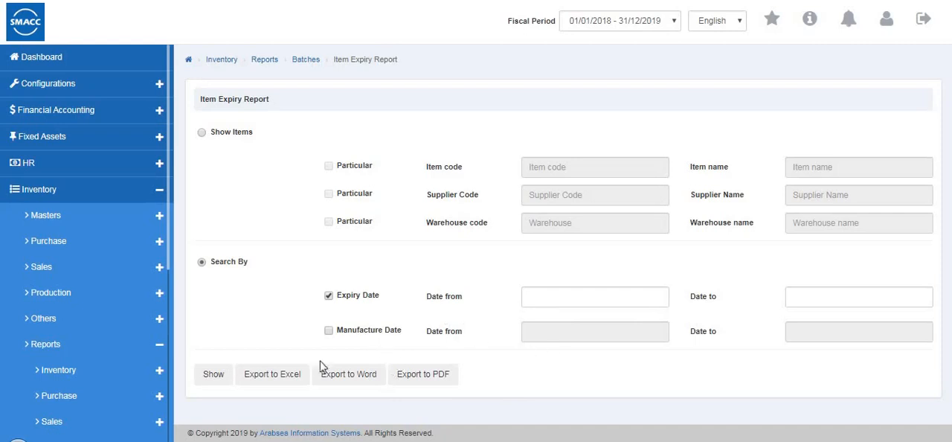
# - Open the Serial Batch Report from the batch reports
pyautogui.scroll(-2, 41, 402)
pyautogui.scroll(-2, 46, 383)
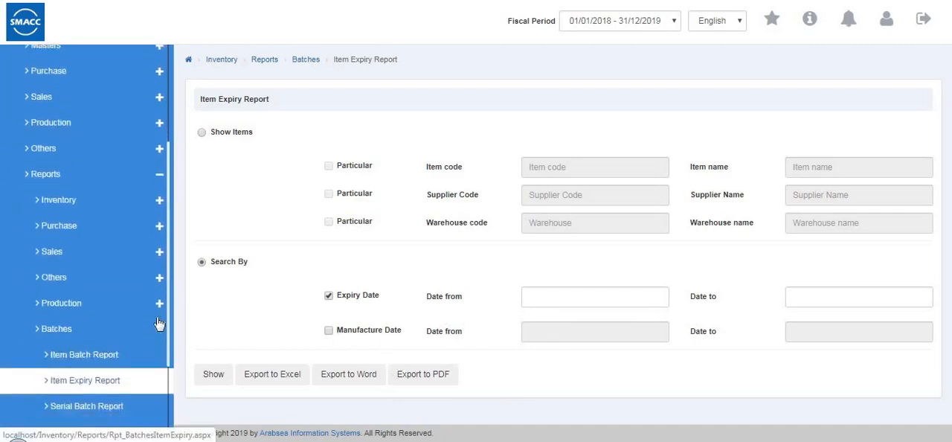
pyautogui.click(87, 290)
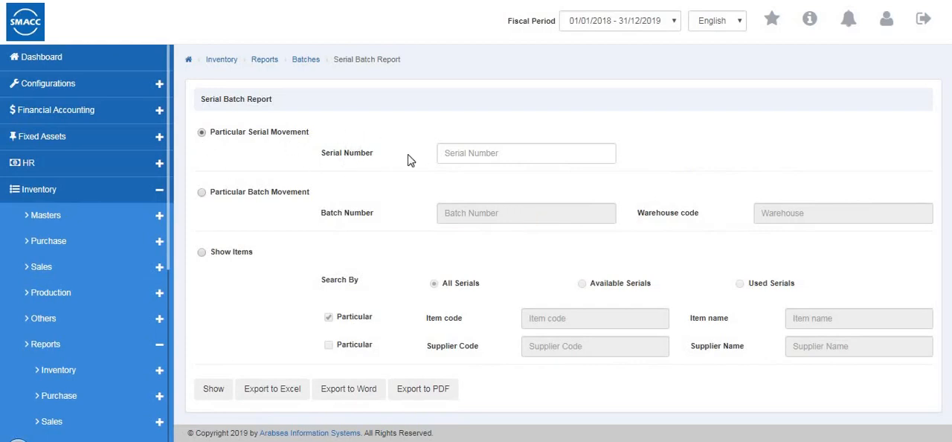
# - Go through the particular serial and batch movement options, and set the Serial Batch Report to show items for all serials
pyautogui.click(498, 152)
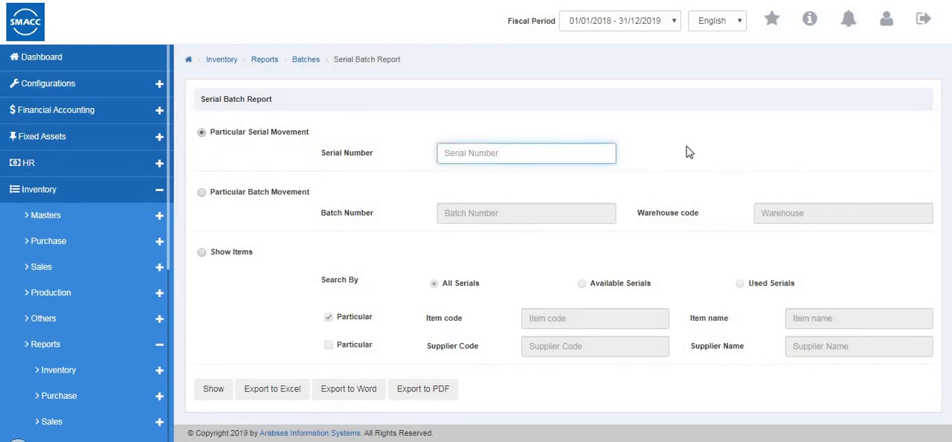
pyautogui.click(201, 194)
pyautogui.click(505, 218)
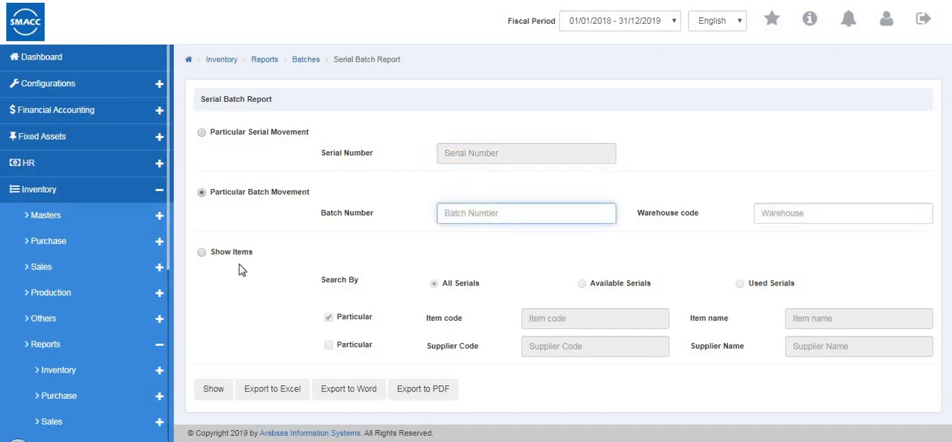
pyautogui.click(446, 284)
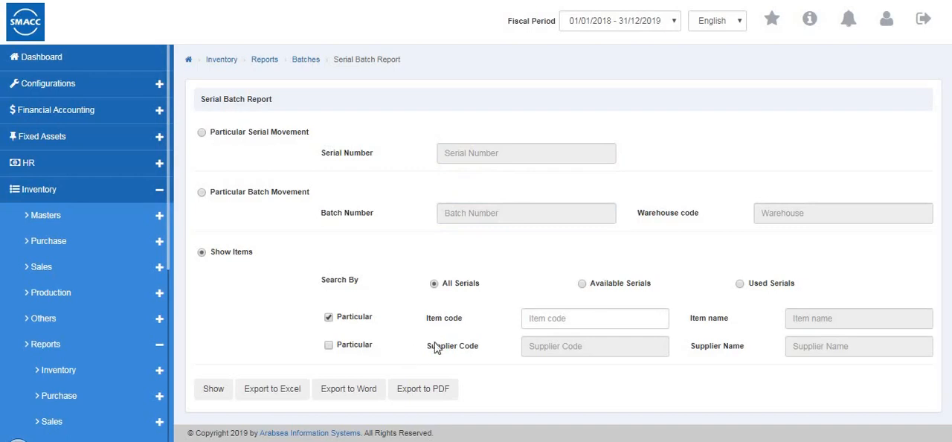
# - Collapse the batch reports and open the VAT / Tax Claim Report
pyautogui.scroll(-3, 44, 367)
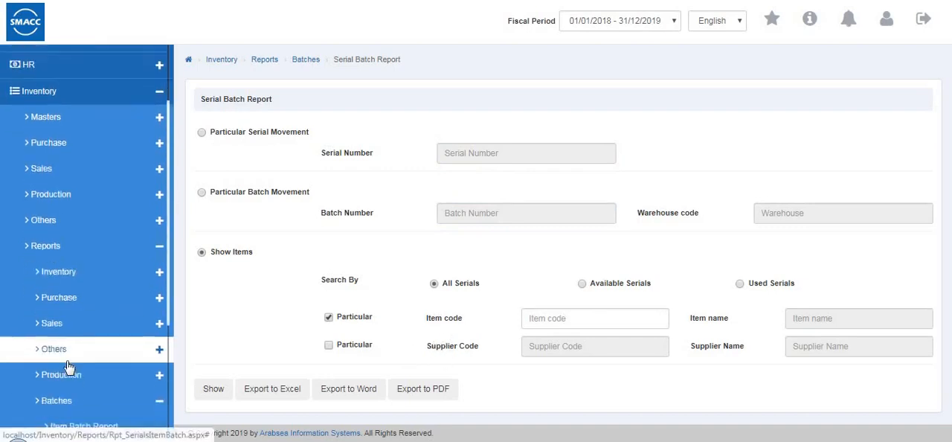
pyautogui.scroll(-3, 69, 367)
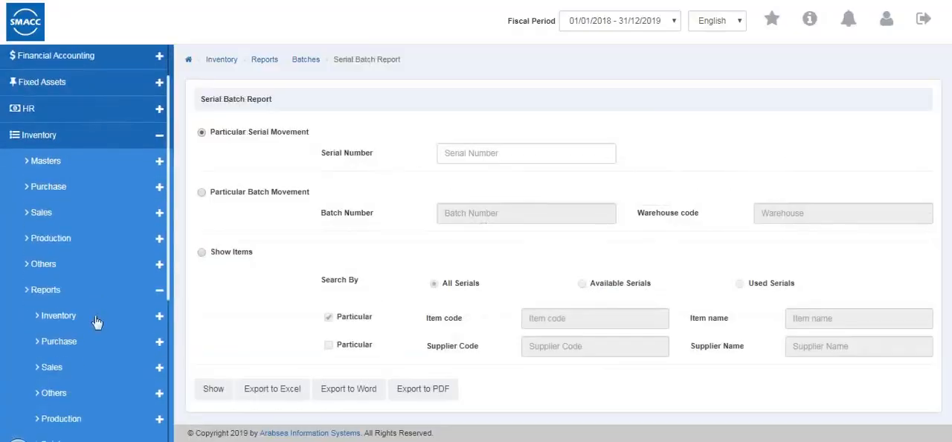
pyautogui.scroll(-3, 97, 321)
pyautogui.click(111, 259)
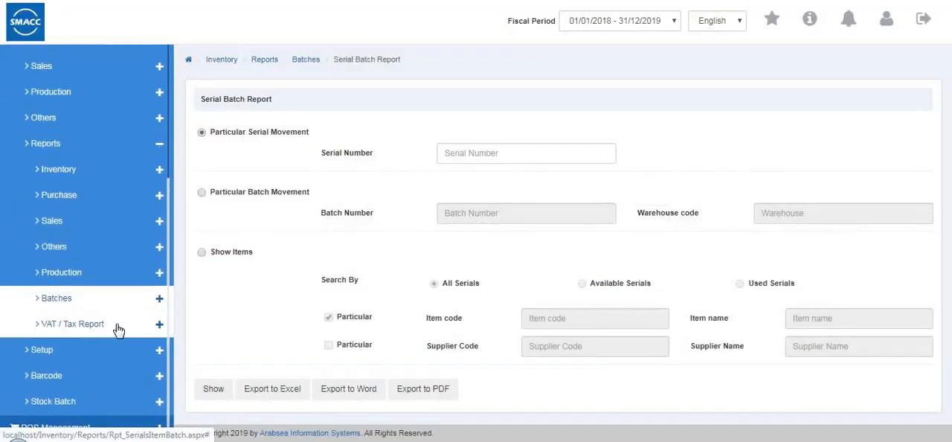
pyautogui.click(119, 328)
pyautogui.click(119, 351)
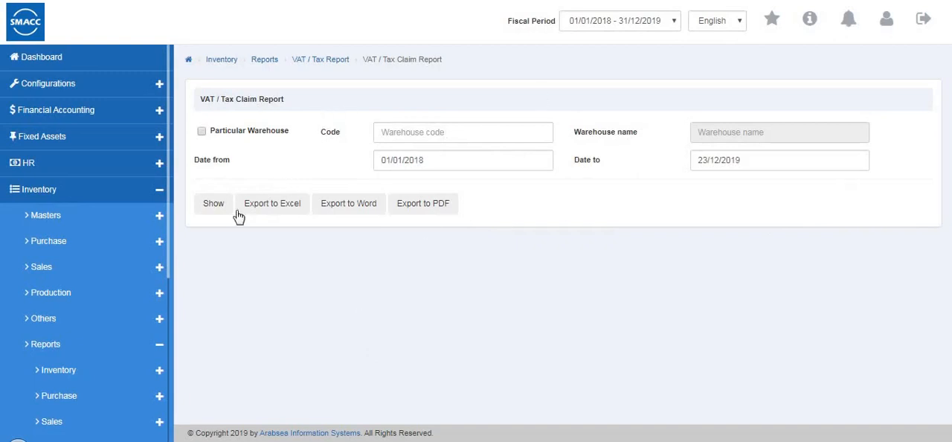
# - Open the VAT / Tax Claim Items Report
pyautogui.scroll(-4, 148, 282)
pyautogui.scroll(-3, 127, 338)
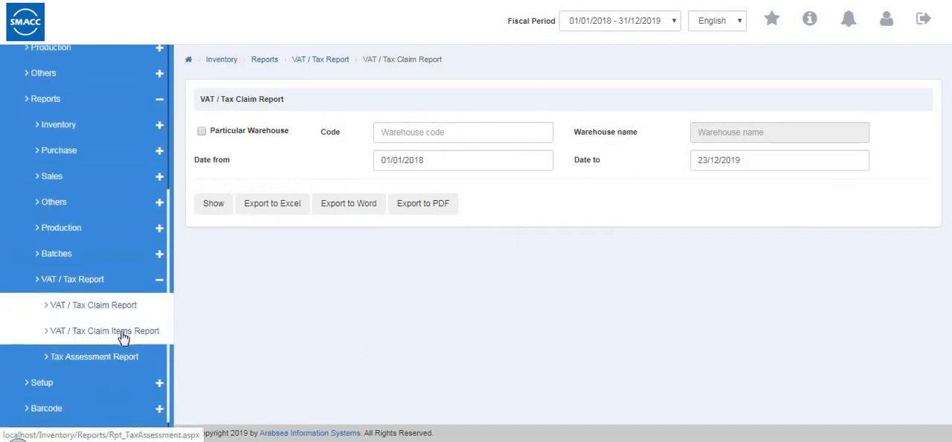
pyautogui.click(121, 327)
# - Open the Tax Assessment Report, and collapse the VAT / Tax report group
pyautogui.scroll(-4, 124, 336)
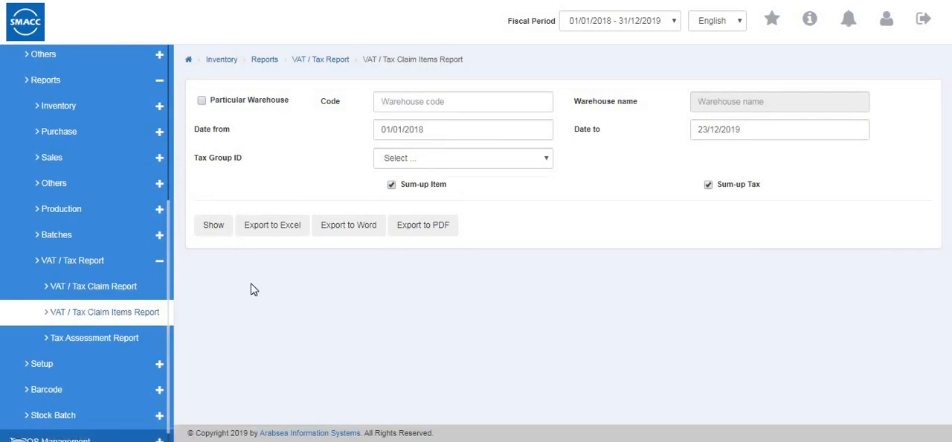
pyautogui.click(105, 340)
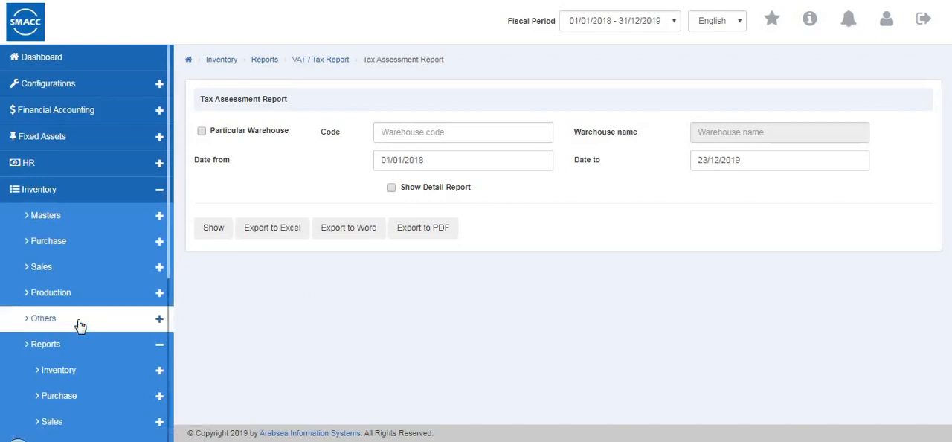
pyautogui.scroll(-3, 81, 320)
pyautogui.scroll(-3, 112, 286)
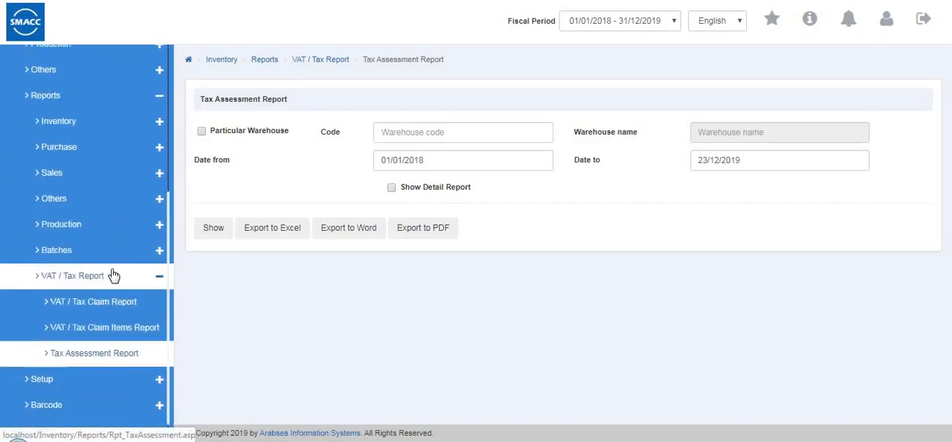
pyautogui.click(118, 266)
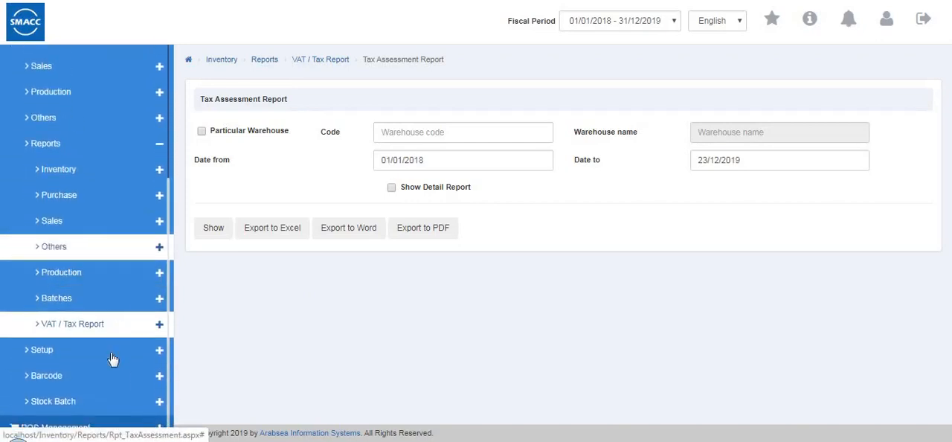
# - Open the inventory Change Strings setup for editing and look through its item card, purchase posting and sales posting labels
pyautogui.click(115, 356)
pyautogui.scroll(-3, 97, 99)
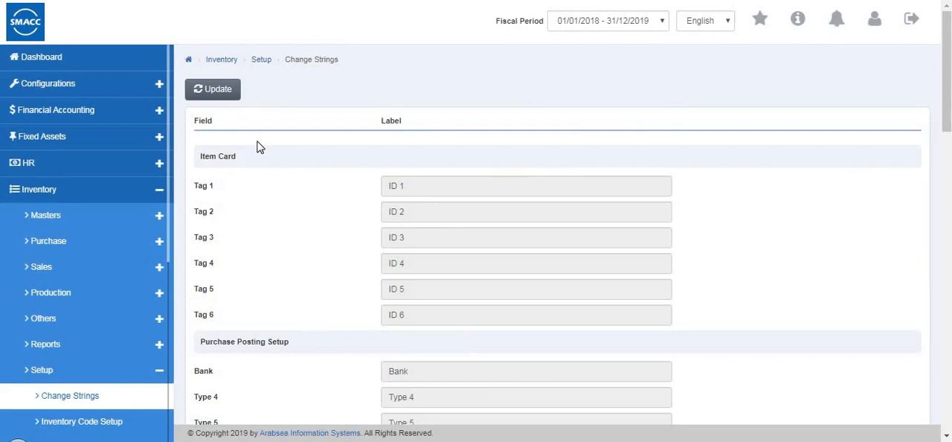
pyautogui.click(214, 94)
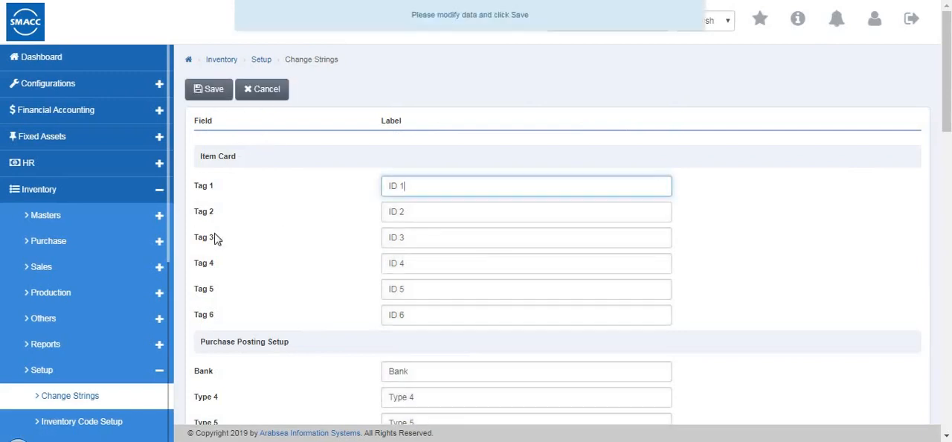
pyautogui.click(258, 186)
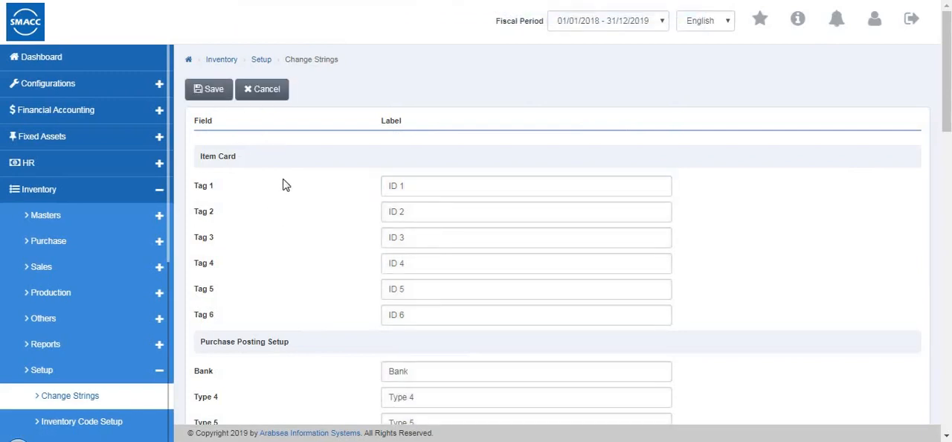
pyautogui.scroll(-3, 233, 275)
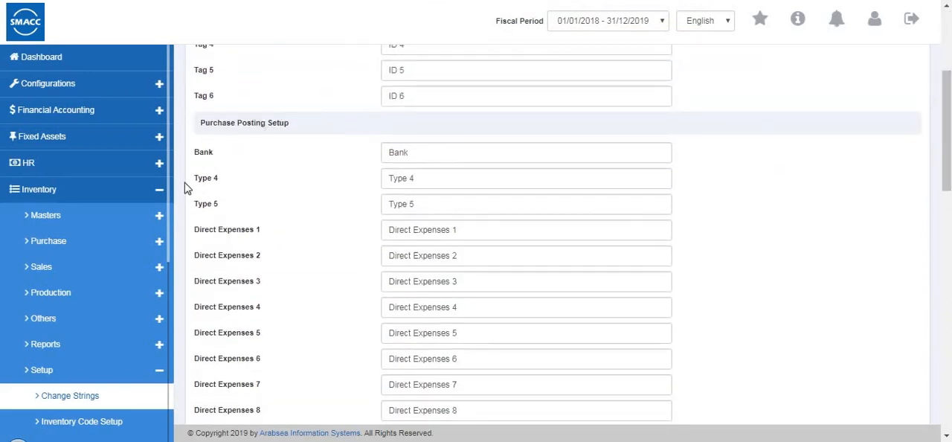
pyautogui.scroll(-4, 293, 213)
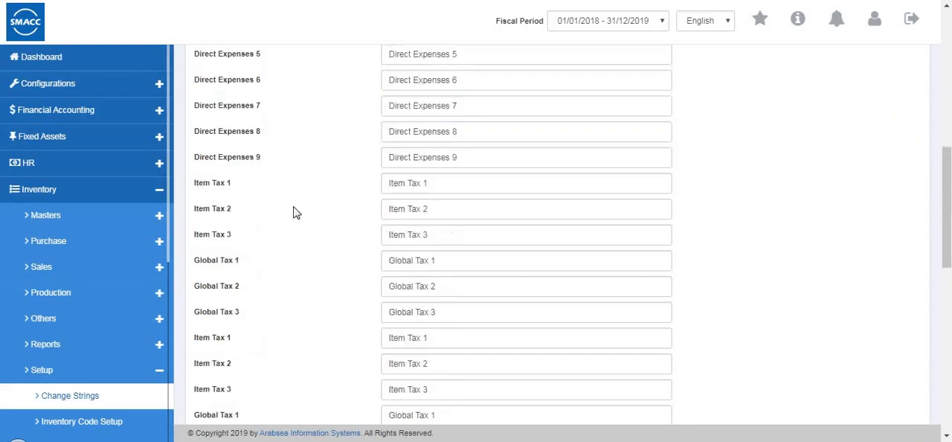
pyautogui.scroll(-3, 268, 201)
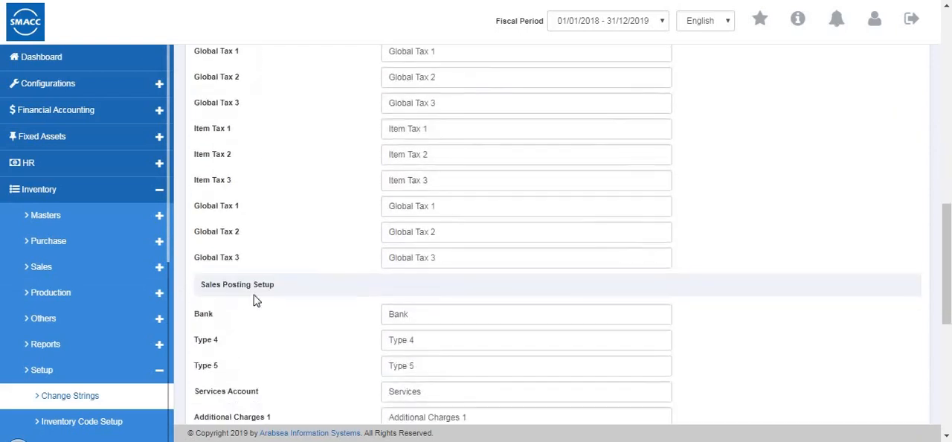
pyautogui.scroll(5, 295, 277)
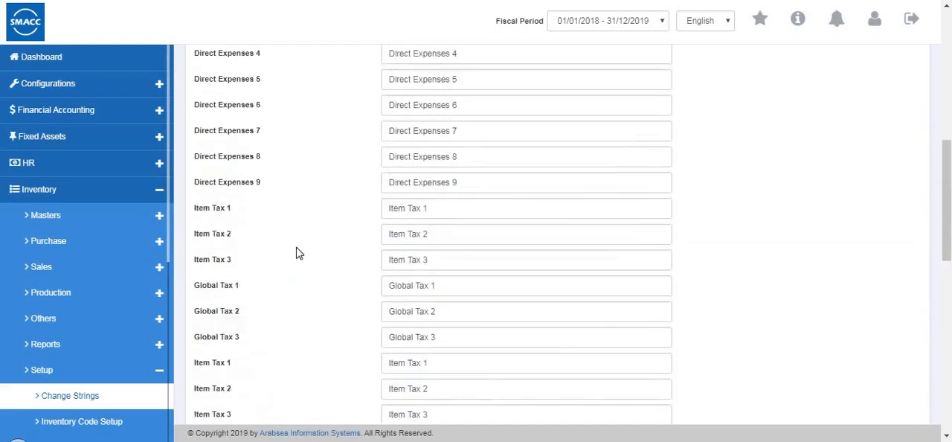
pyautogui.scroll(-3, 290, 285)
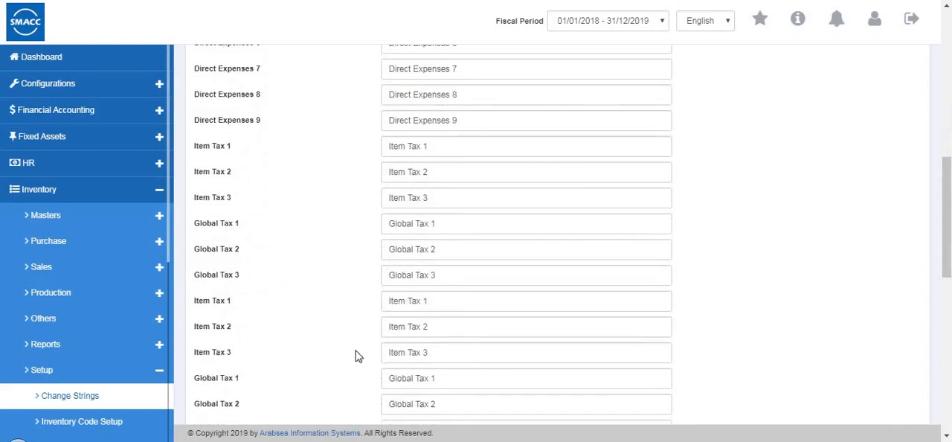
# - Open the Inventory Code Setup and start updating its code level values
pyautogui.scroll(-1, 89, 333)
pyautogui.scroll(-2, 89, 313)
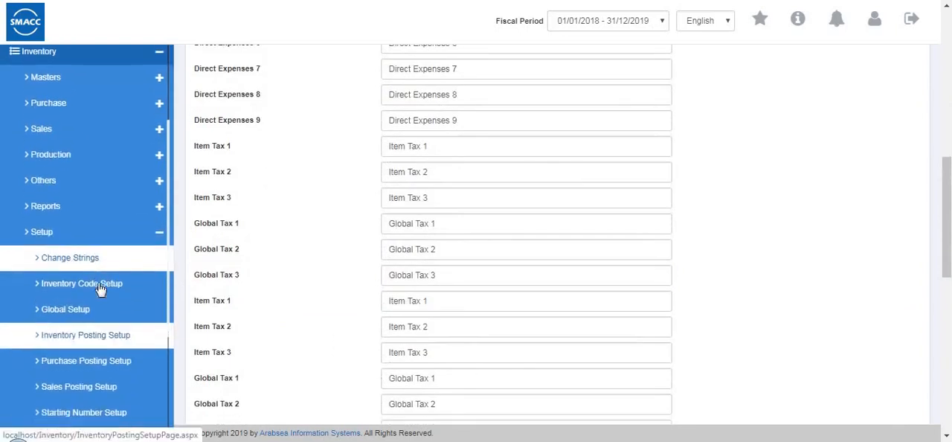
pyautogui.click(76, 275)
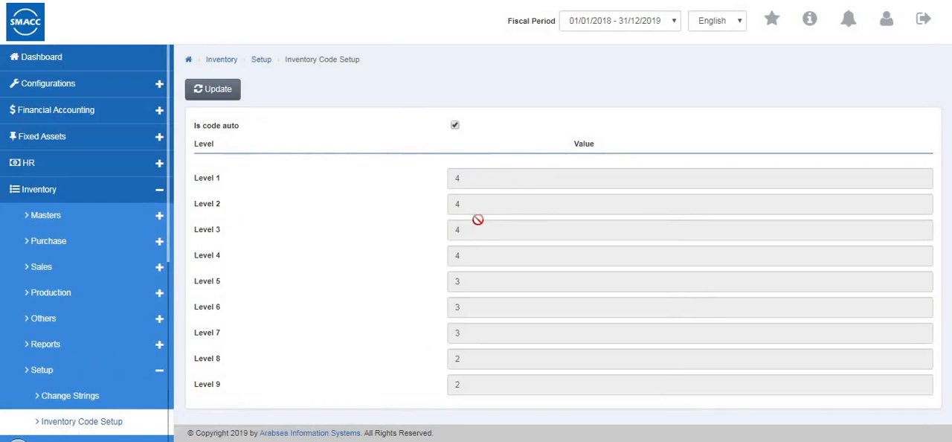
pyautogui.click(208, 89)
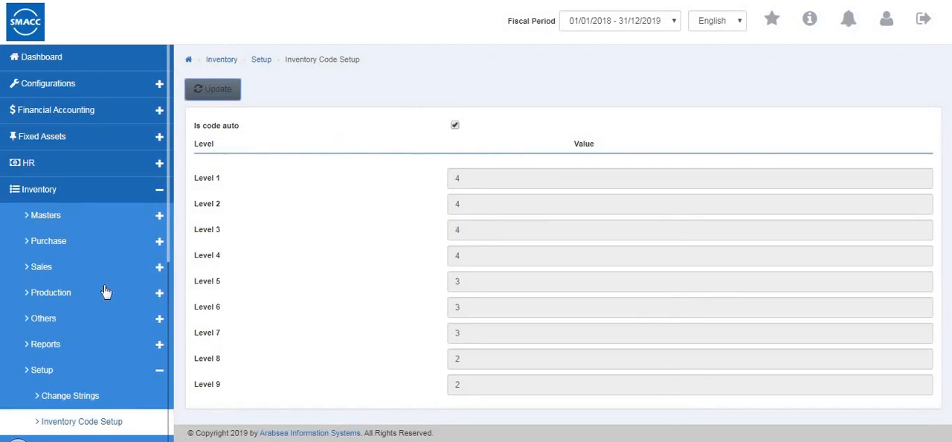
# - Open the inventory Global Setup for editing to view its options, and cancel without saving
pyautogui.scroll(-2, 111, 298)
pyautogui.click(95, 321)
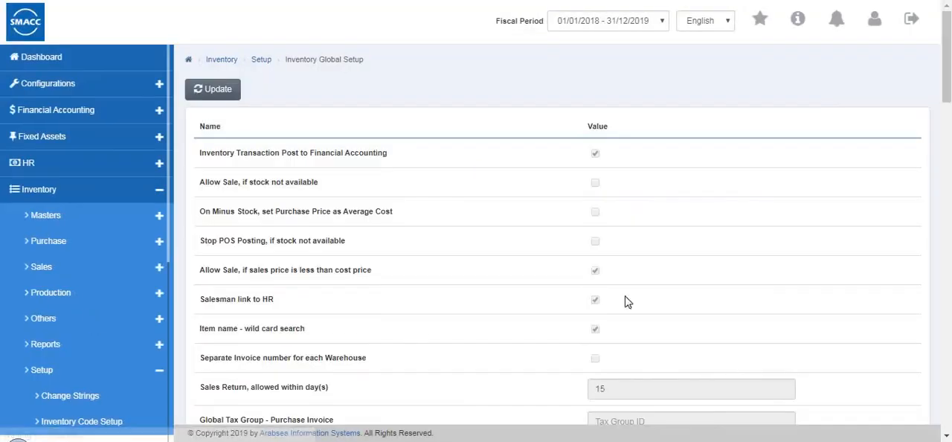
pyautogui.click(212, 89)
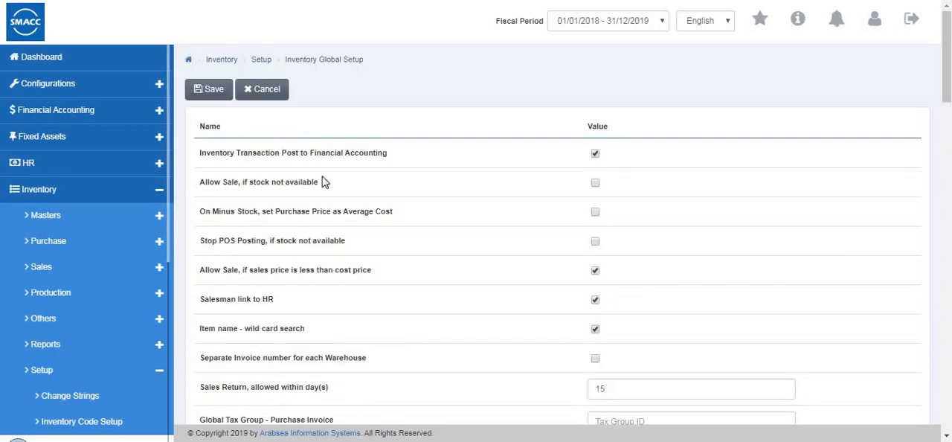
pyautogui.click(268, 90)
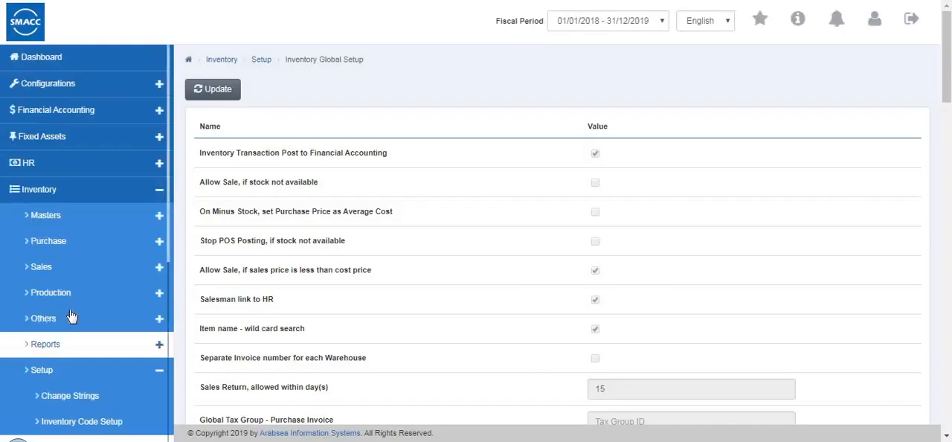
# - Open the Inventory Posting Setup and make its warehouse and account code fields editable
pyautogui.scroll(-5, 71, 323)
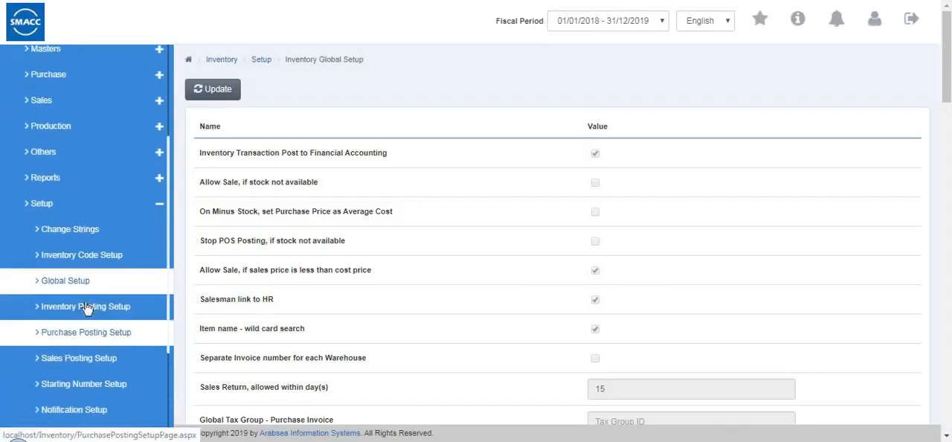
pyautogui.click(84, 306)
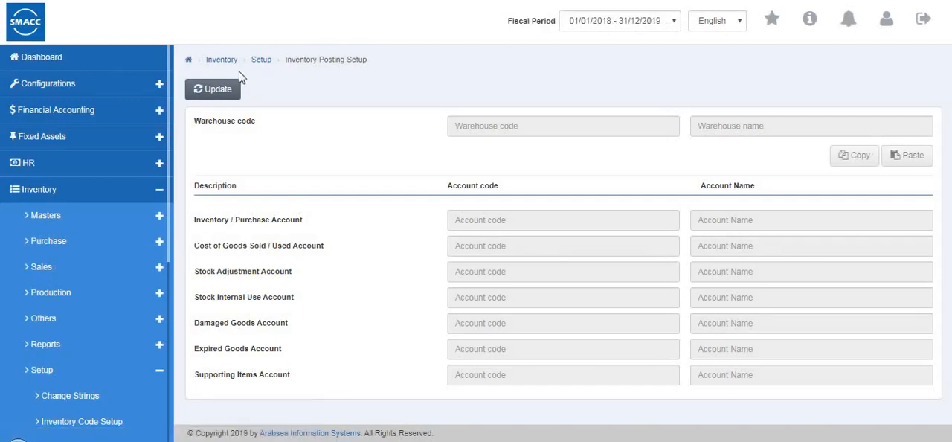
pyautogui.click(215, 91)
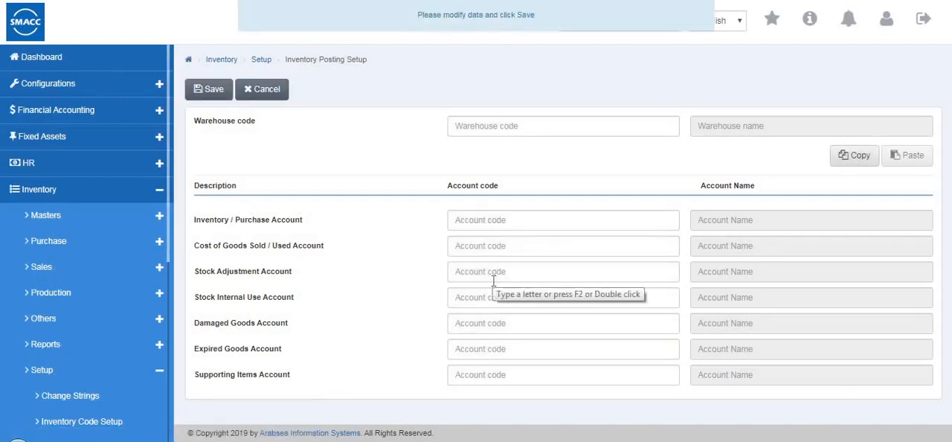
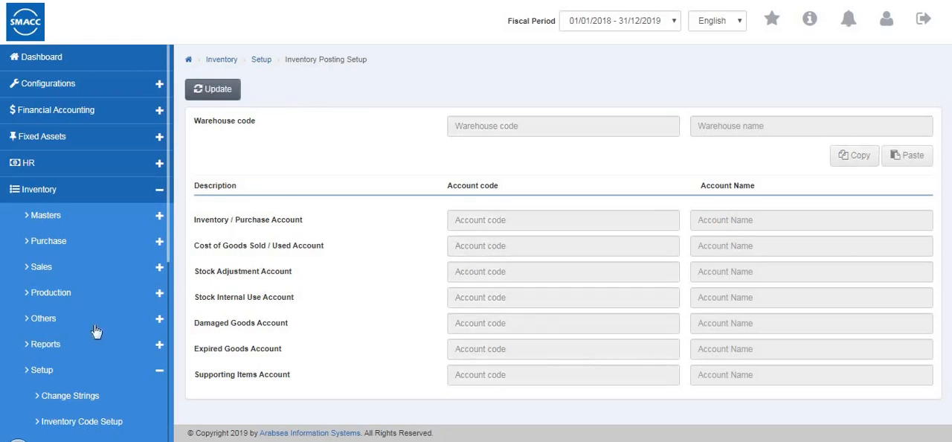
# - Open the Purchase Posting Setup in edit mode and examine its payment types and posting accounts
pyautogui.scroll(-3, 95, 331)
pyautogui.click(90, 355)
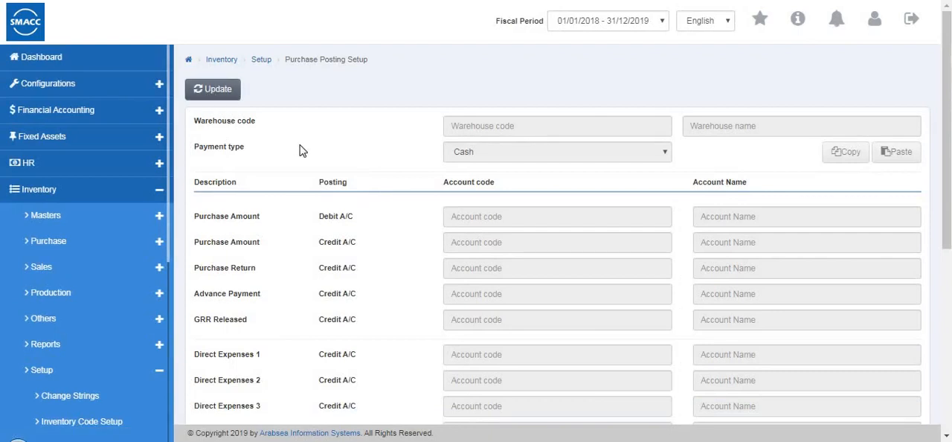
pyautogui.click(214, 90)
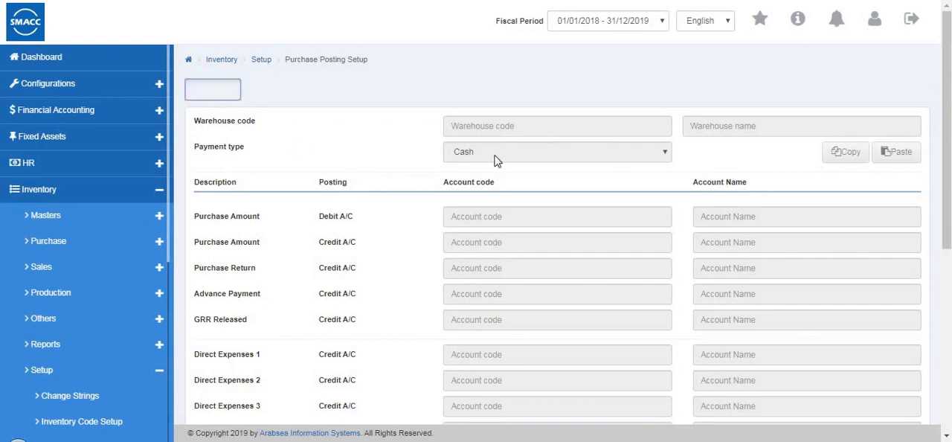
pyautogui.click(476, 152)
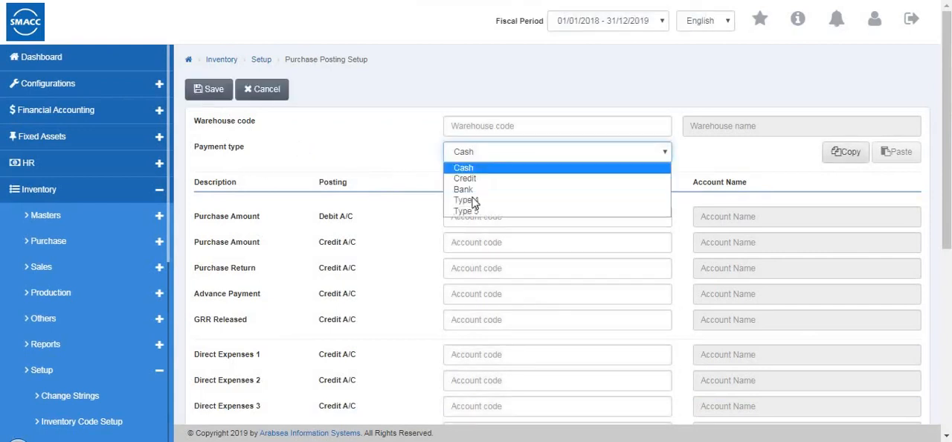
pyautogui.click(618, 234)
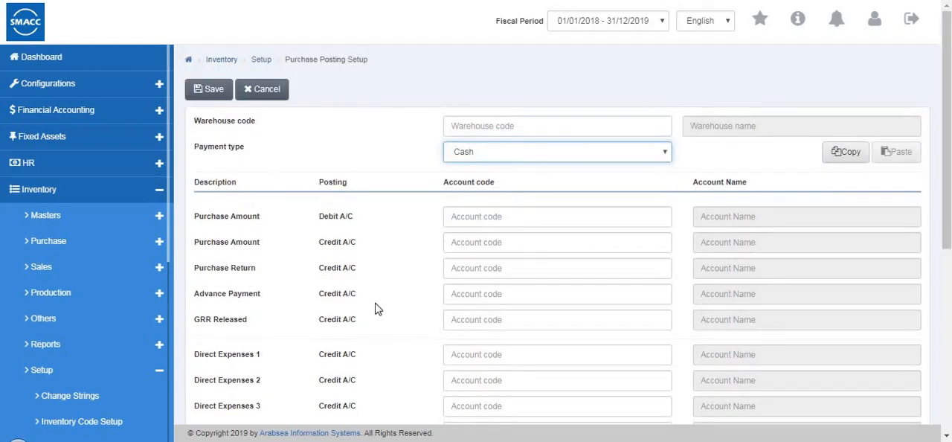
pyautogui.scroll(-3, 364, 259)
pyautogui.scroll(3, 417, 259)
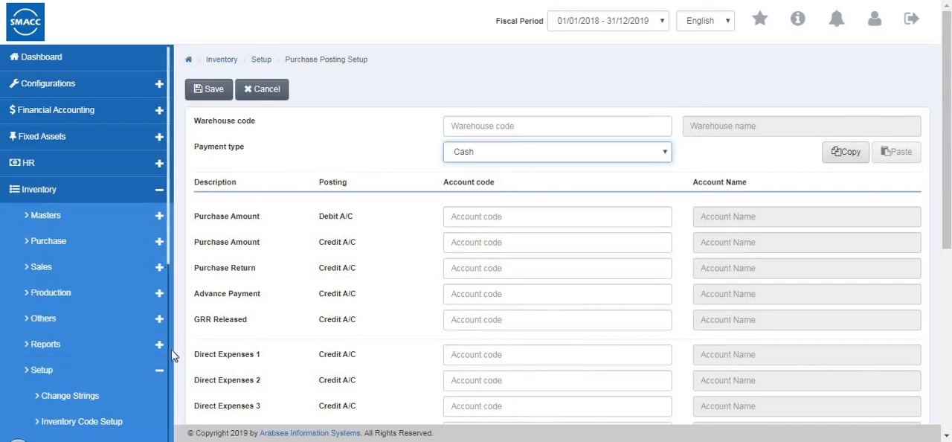
# - Open the Sales Posting Setup and look through its posting account rows down to the tax entries
pyautogui.scroll(-3, 104, 312)
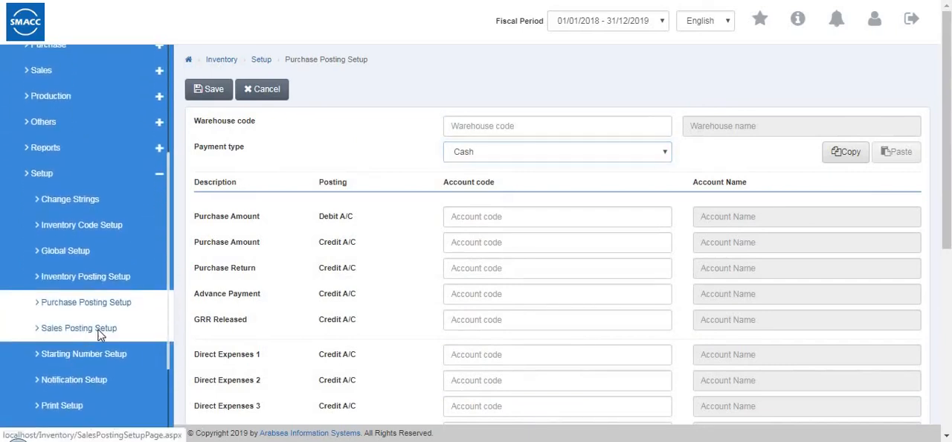
pyautogui.click(93, 332)
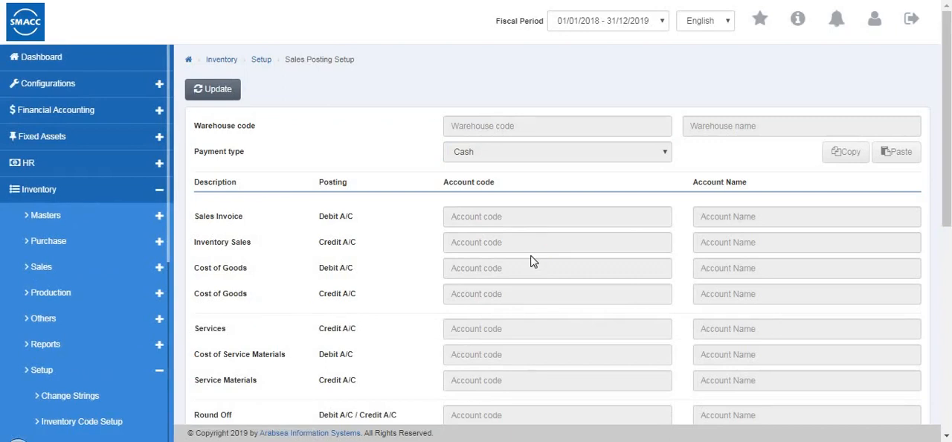
pyautogui.scroll(-5, 530, 259)
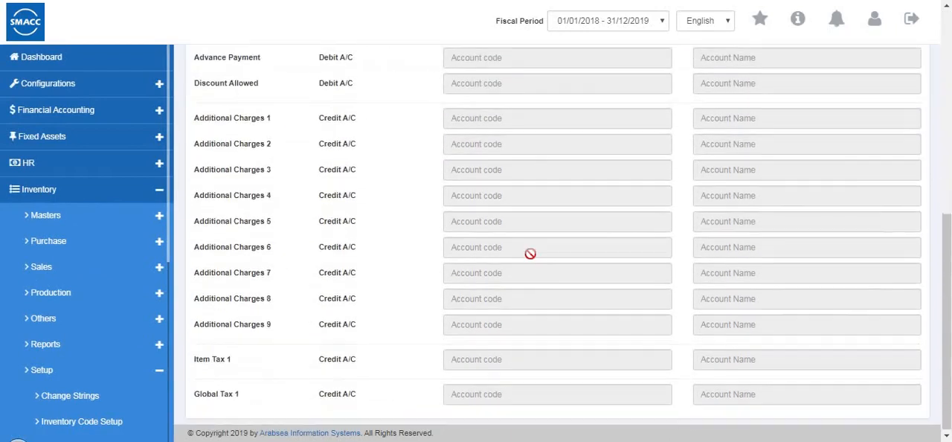
pyautogui.scroll(5, 530, 253)
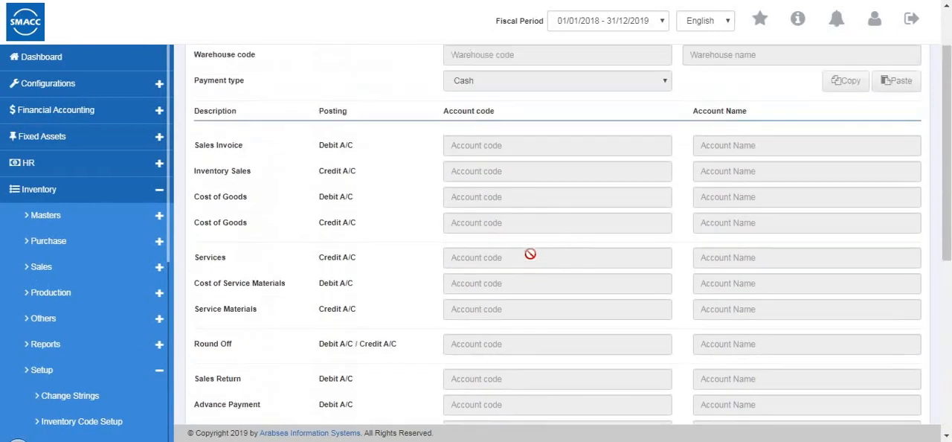
# - Open the Starting Number Setup in edit mode and review the auto numbering, prefix and starting number entries
pyautogui.scroll(-4, 122, 304)
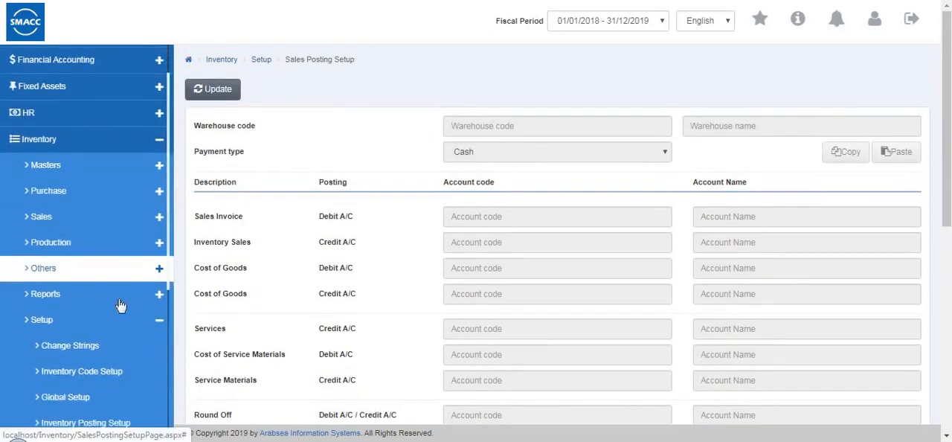
pyautogui.click(93, 395)
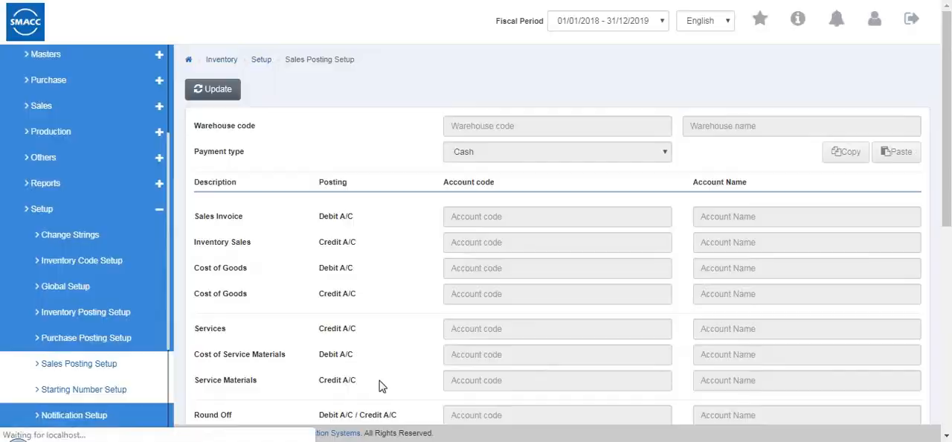
pyautogui.click(217, 91)
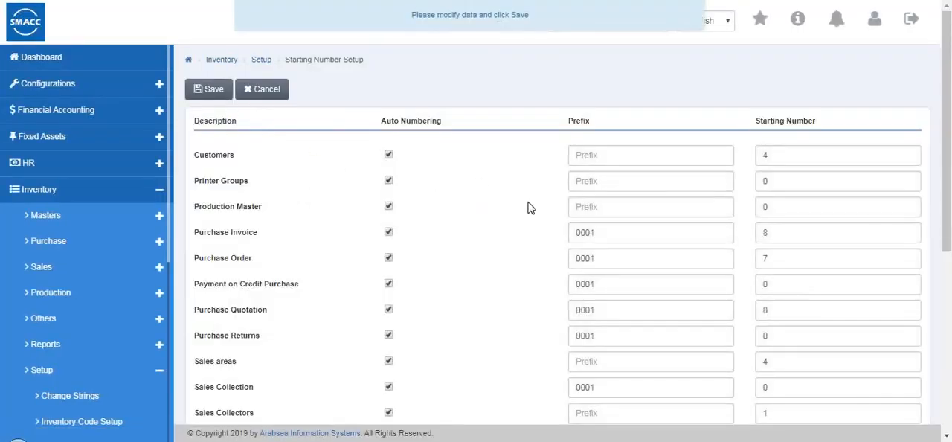
pyautogui.scroll(-2, 547, 226)
pyautogui.scroll(2, 459, 145)
pyautogui.scroll(1, 446, 144)
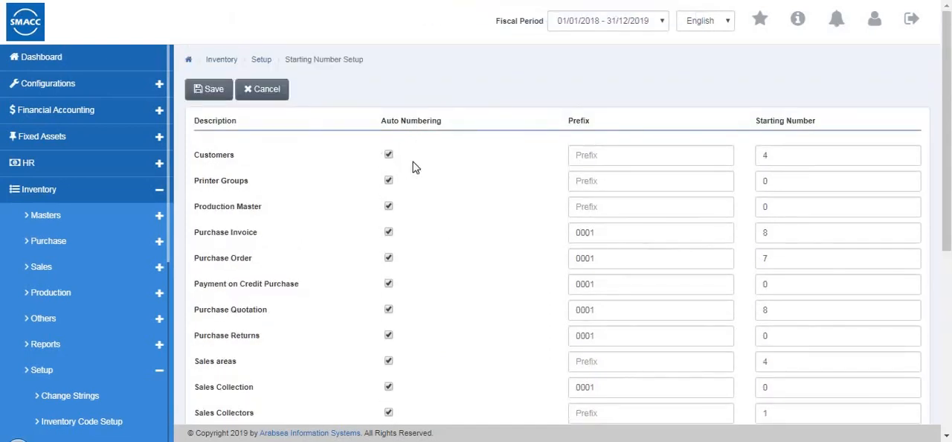
# - Turn off auto numbering for Customers and cancel the edit without saving
pyautogui.click(387, 153)
pyautogui.click(621, 157)
pyautogui.scroll(-3, 622, 179)
pyautogui.scroll(3, 623, 189)
pyautogui.click(273, 93)
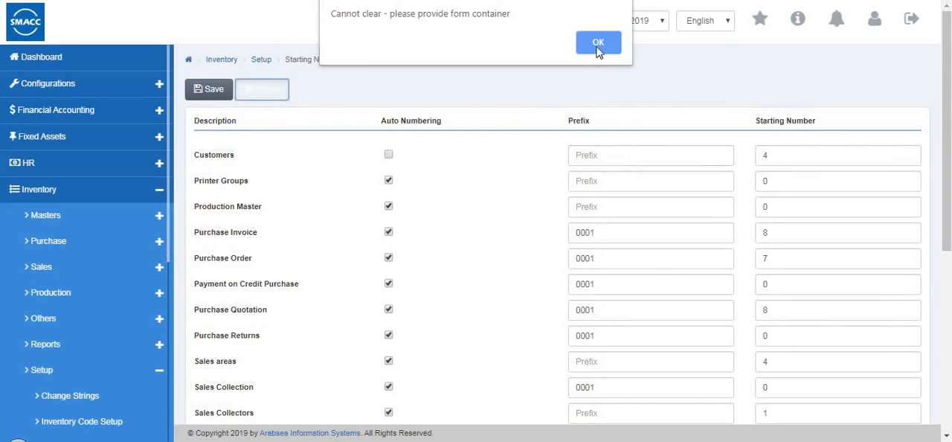
pyautogui.press('Return')
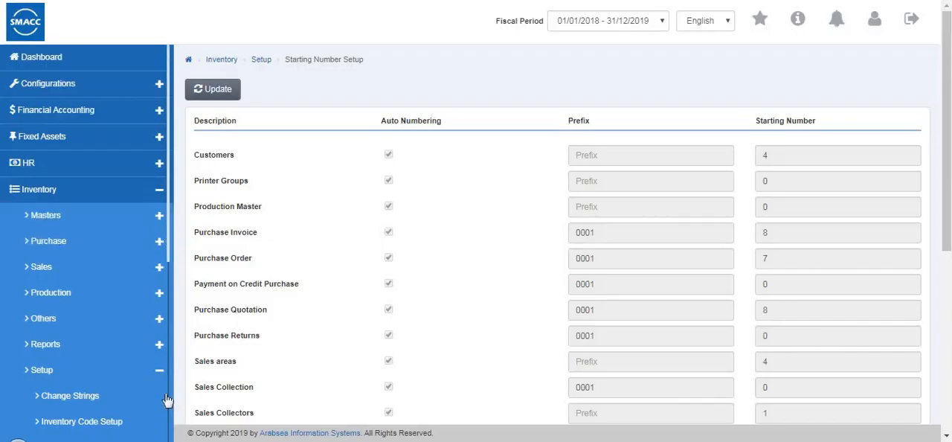
# - In the inventory Notification Setup, set the days period of Credit Sales - Total Invoices to 14 and save
pyautogui.scroll(-2, 147, 372)
pyautogui.scroll(-2, 147, 372)
pyautogui.click(85, 269)
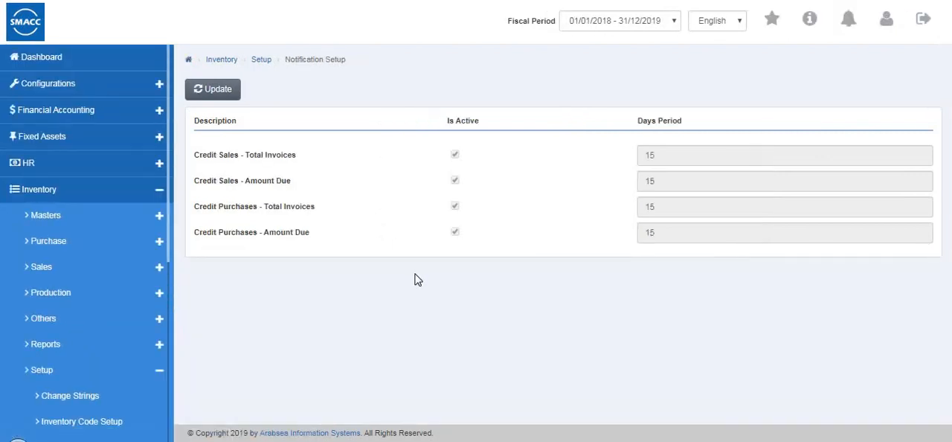
pyautogui.click(213, 89)
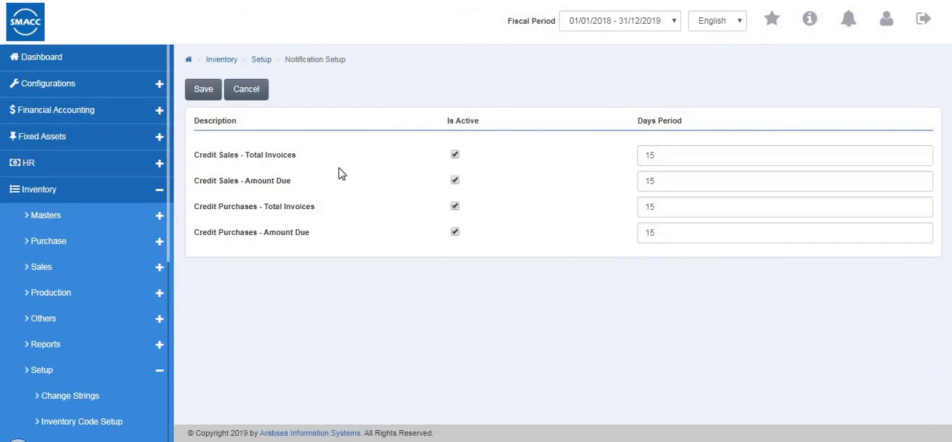
pyautogui.click(656, 155)
pyautogui.press('BackSpace')
pyautogui.click(659, 208)
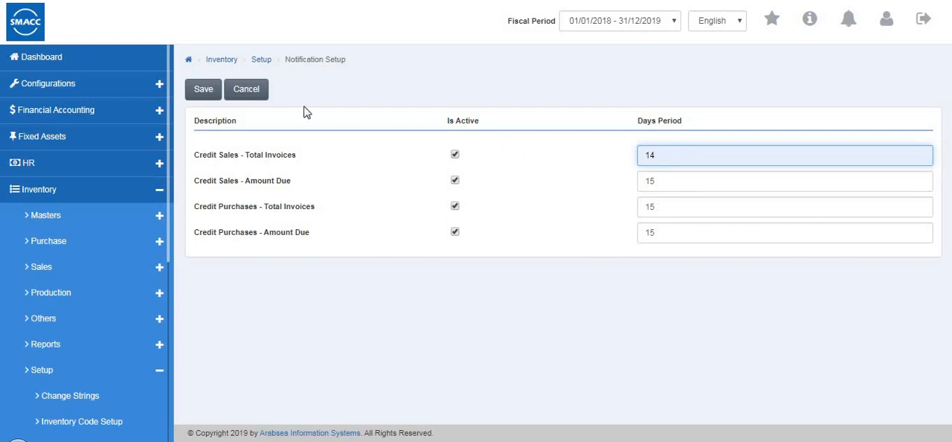
pyautogui.click(199, 91)
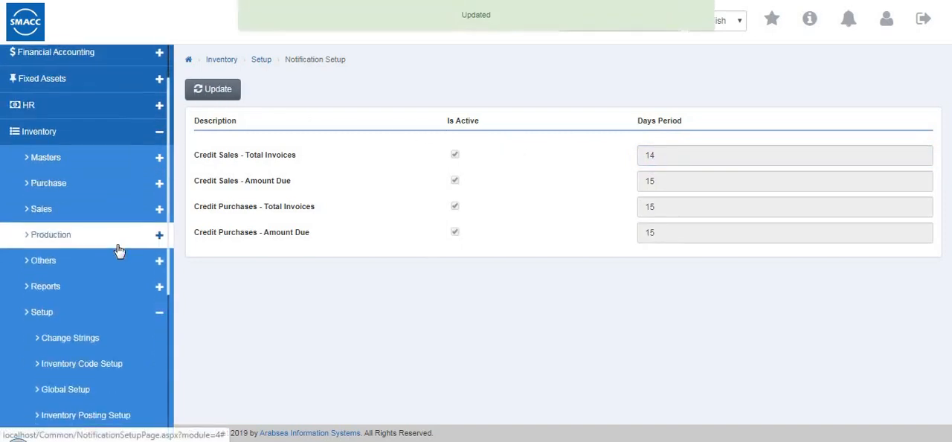
# - Save the inventory Print Setup with automatic printing turned off for Purchase Quotation
pyautogui.click(60, 286)
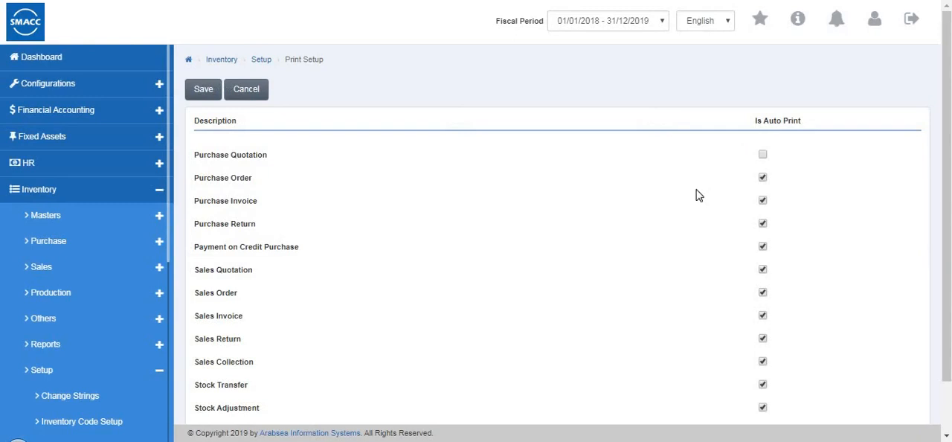
pyautogui.scroll(-2, 695, 195)
pyautogui.scroll(2, 654, 197)
pyautogui.click(203, 91)
# - Open the Sales Credit Limit Permission page and request the view of its existing records
pyautogui.scroll(-1, 100, 234)
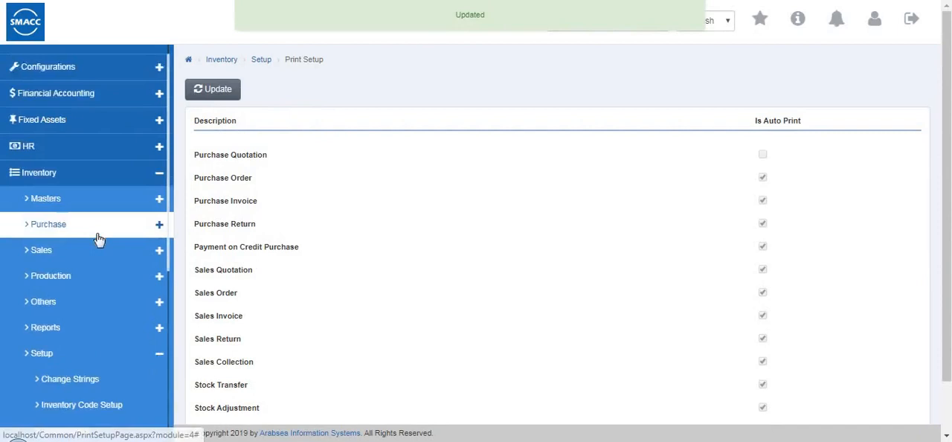
pyautogui.scroll(-5, 99, 238)
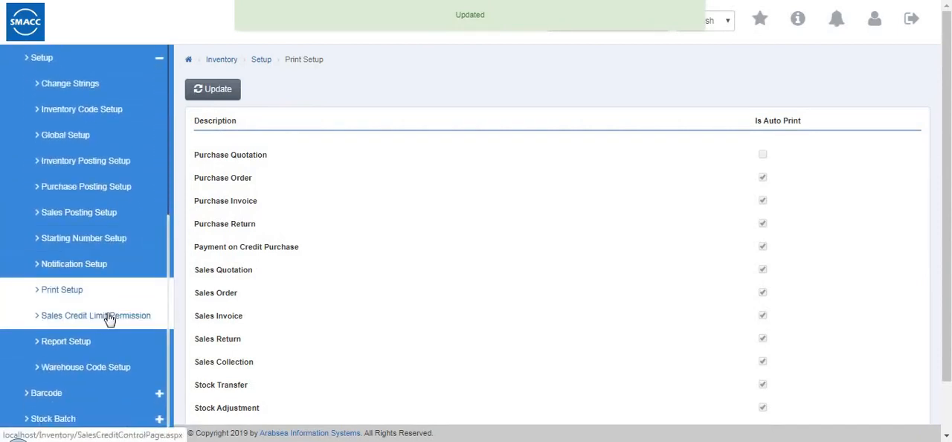
pyautogui.scroll(-1, 109, 316)
pyautogui.click(108, 310)
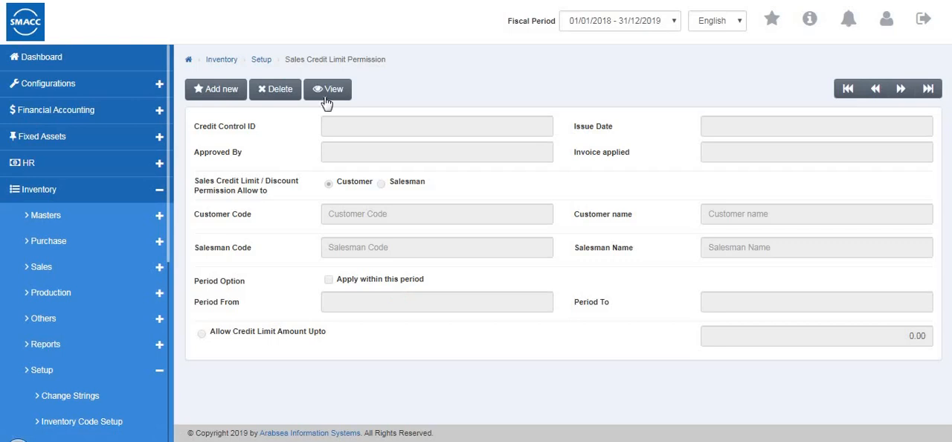
pyautogui.click(326, 99)
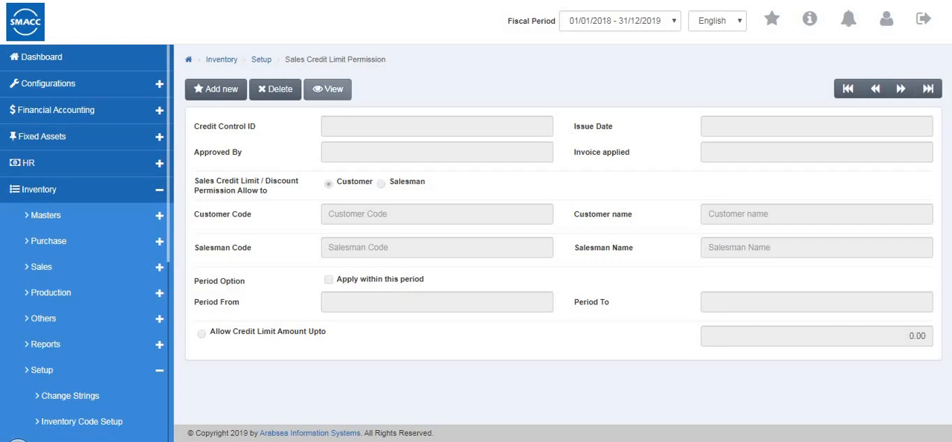
# - Start a new sales credit limit permission and try granting it to a customer and to a salesman
pyautogui.click(212, 93)
pyautogui.click(451, 159)
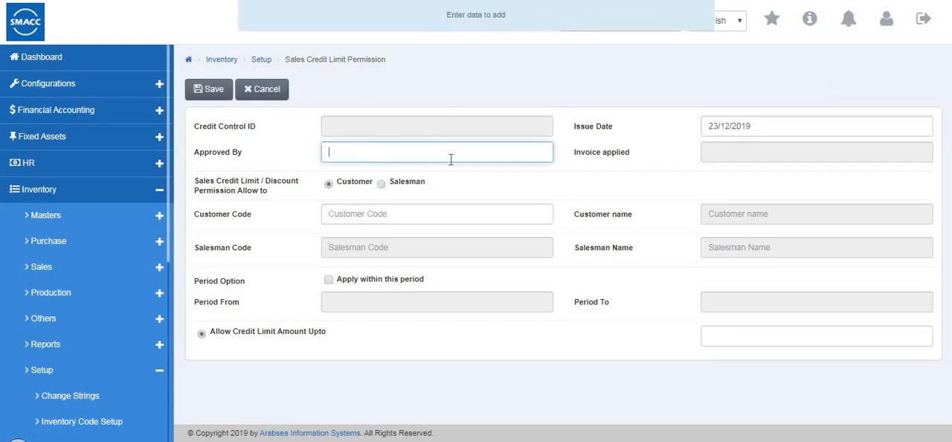
pyautogui.click(381, 185)
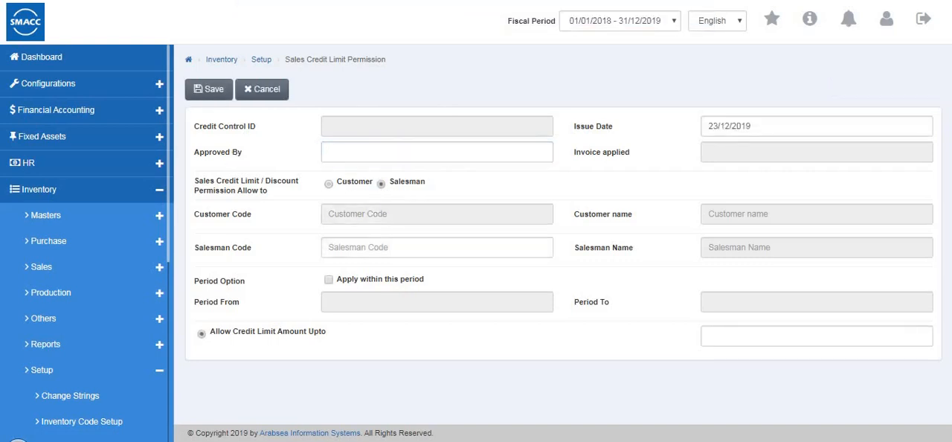
pyautogui.click(325, 152)
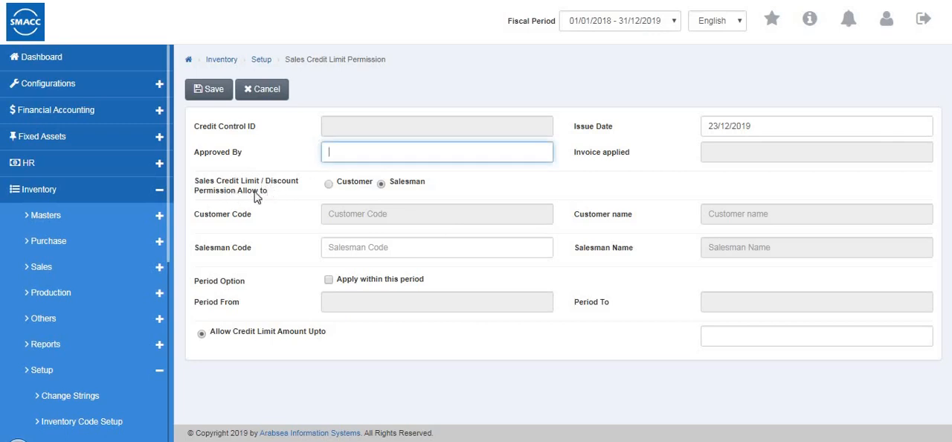
pyautogui.click(381, 187)
pyautogui.click(327, 184)
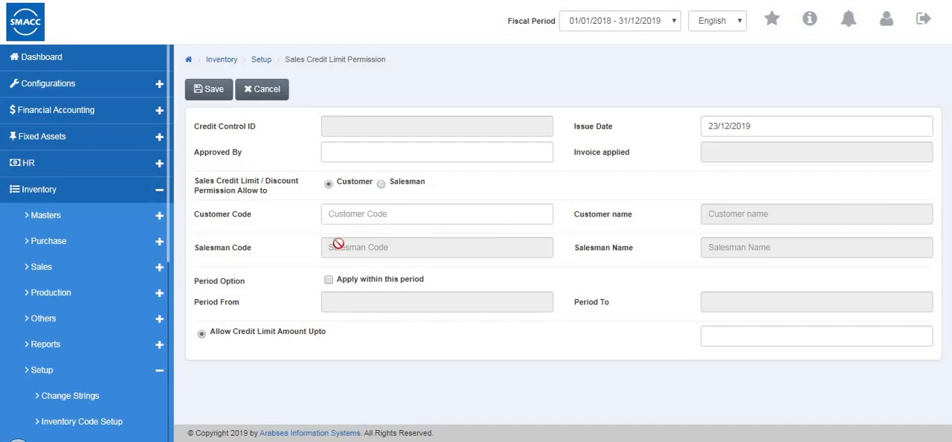
pyautogui.click(338, 245)
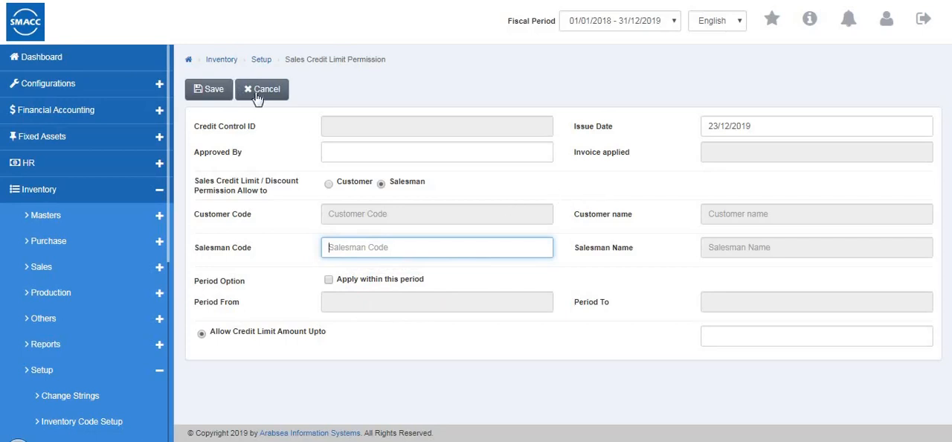
# - Open the inventory Report Setup page and start updating the format of the Purchase Quotation report
pyautogui.scroll(-2, 63, 391)
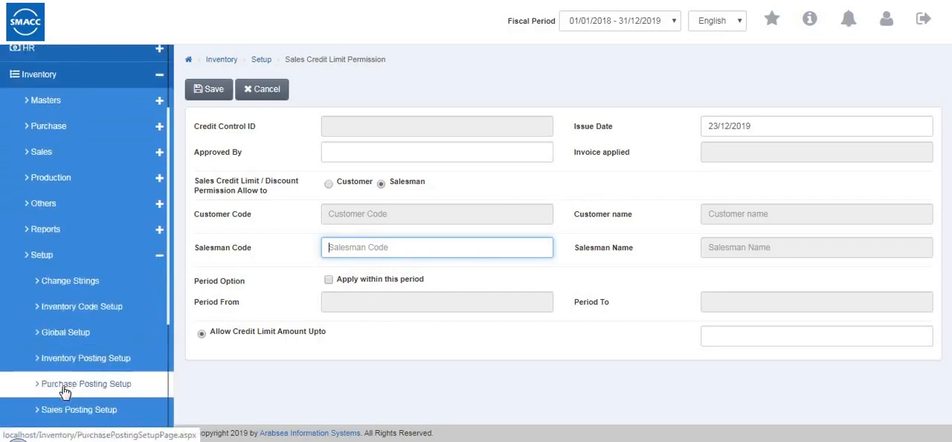
pyautogui.scroll(-4, 65, 392)
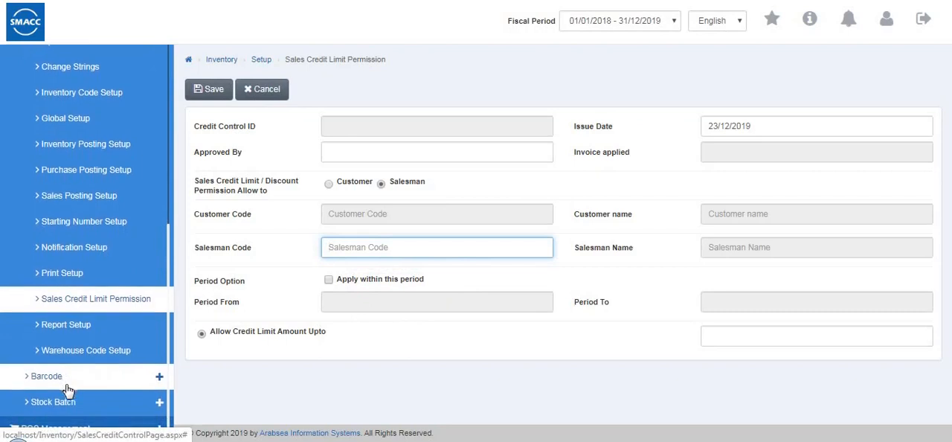
pyautogui.click(121, 327)
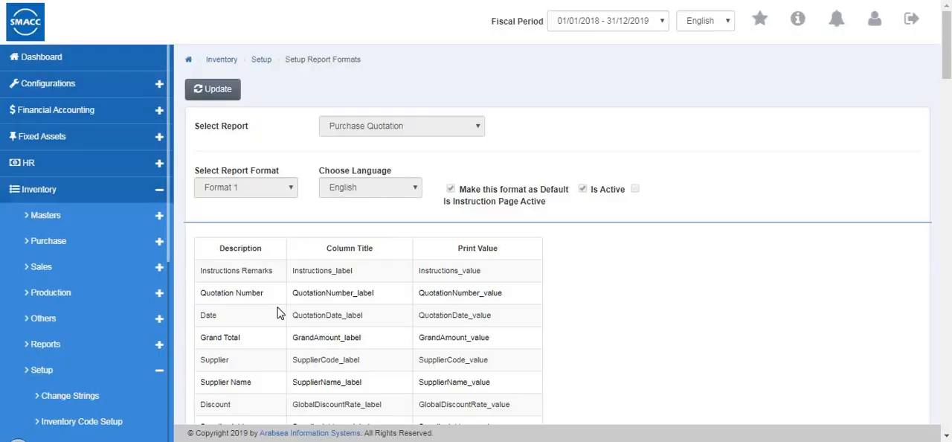
pyautogui.click(213, 89)
pyautogui.click(439, 128)
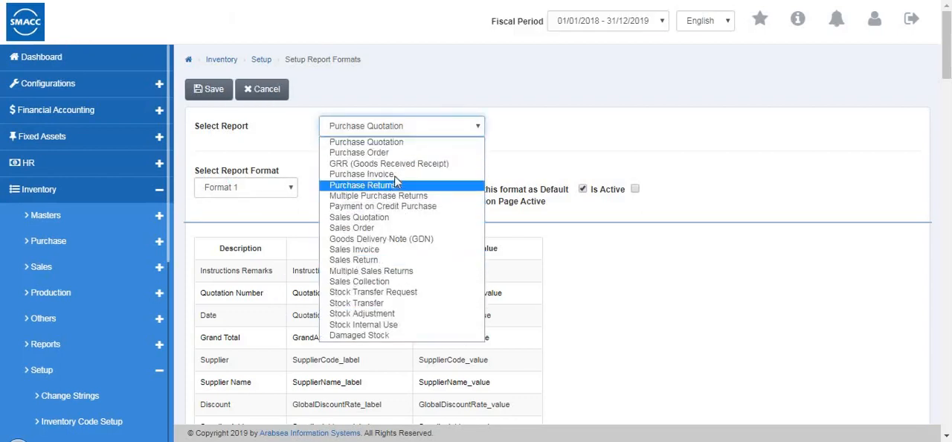
pyautogui.click(388, 142)
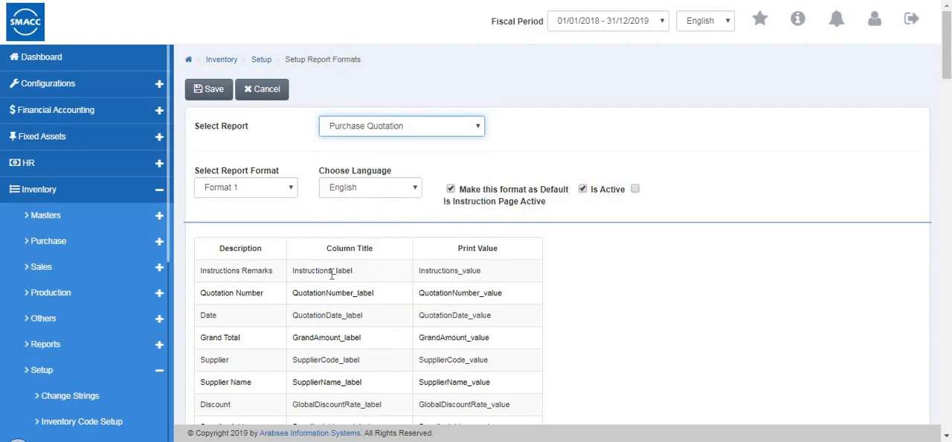
# - Examine the Purchase Quotation print fields and notes, and the report header's layout and available fonts
pyautogui.scroll(-12, 331, 275)
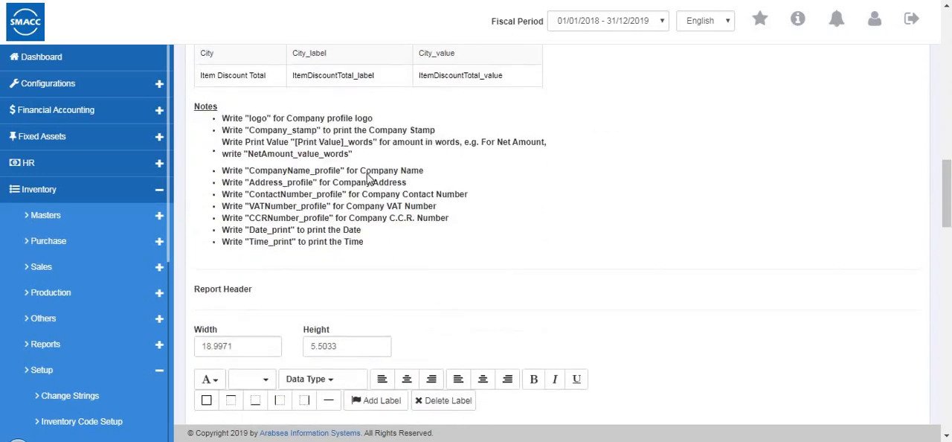
pyautogui.scroll(-3, 312, 272)
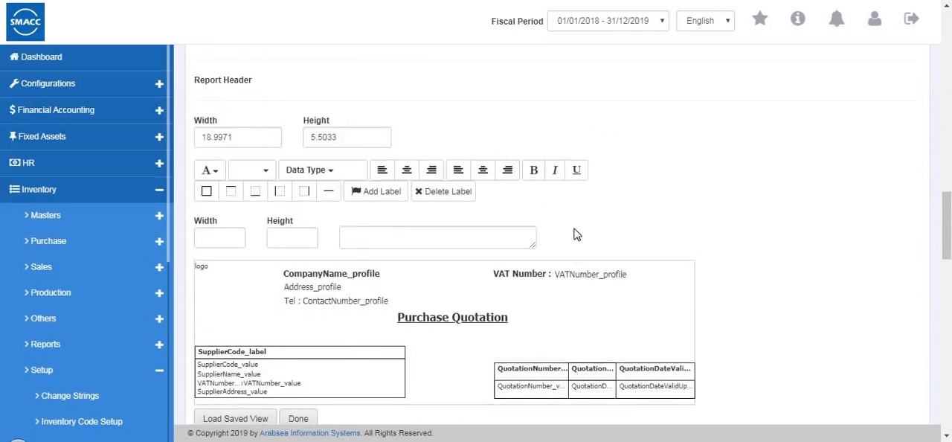
pyautogui.scroll(-4, 575, 234)
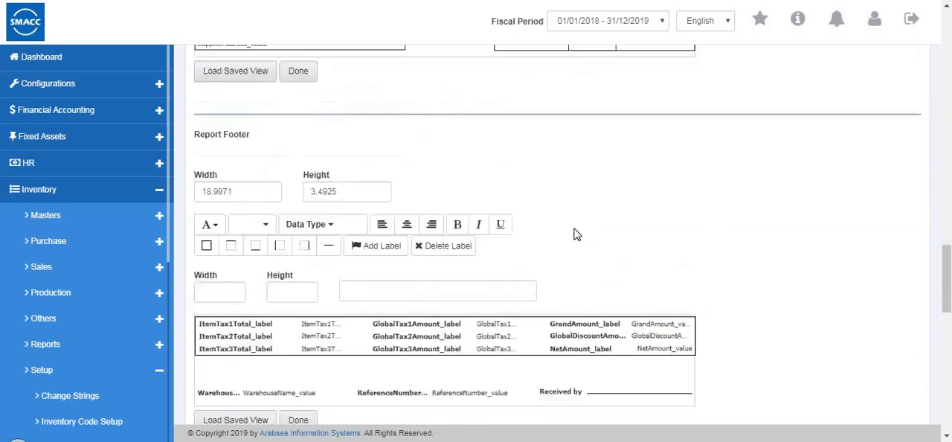
pyautogui.scroll(5, 573, 232)
pyautogui.scroll(10, 572, 231)
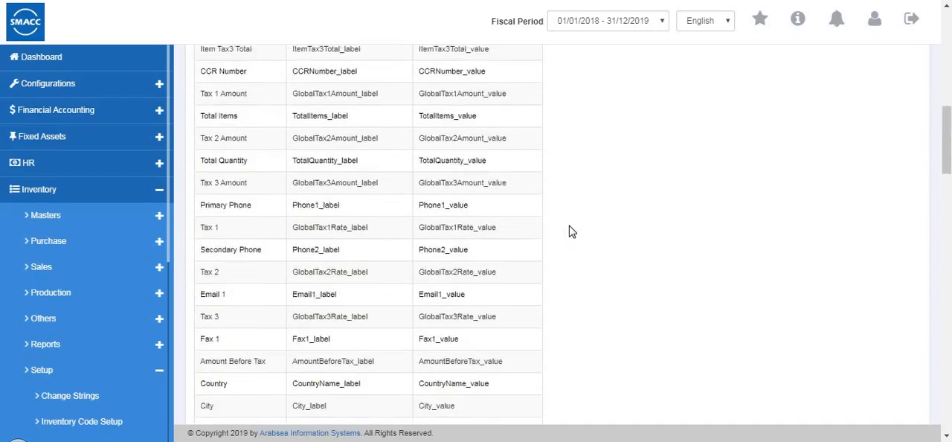
pyautogui.scroll(-10, 572, 231)
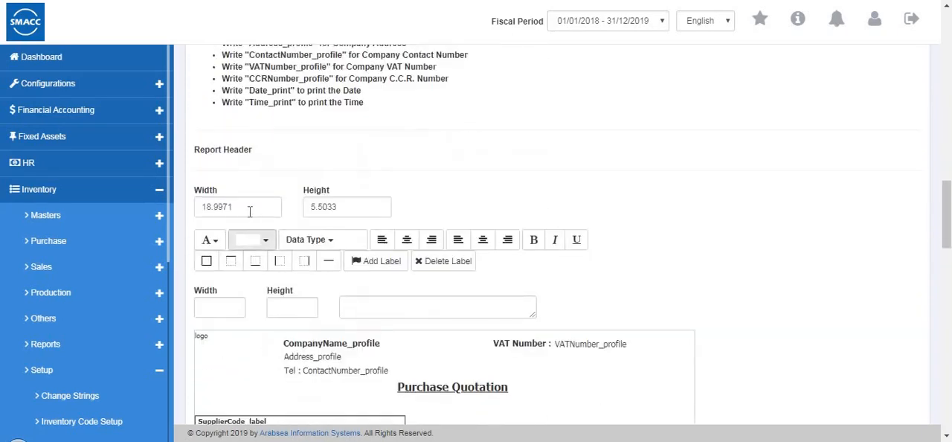
pyautogui.click(212, 244)
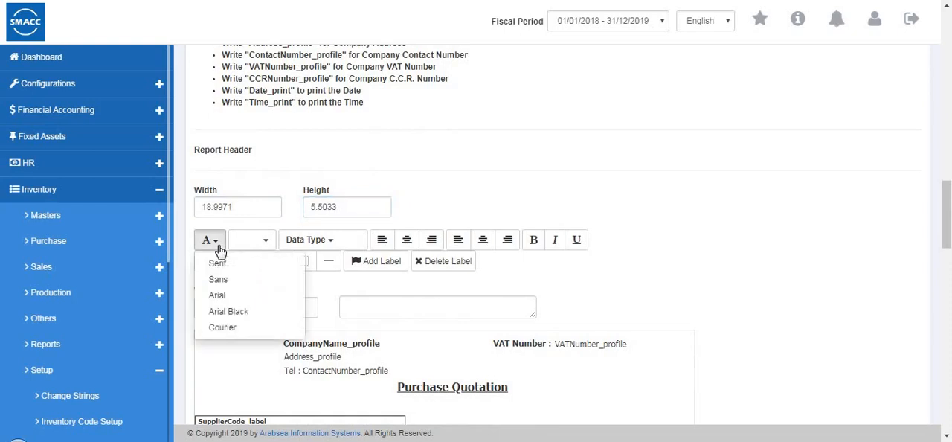
pyautogui.click(266, 257)
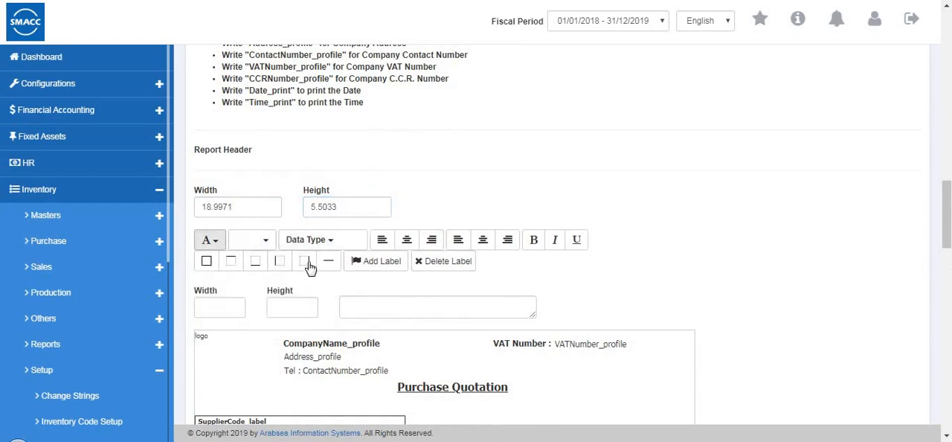
# - Examine the report footer layout and the column titles and settings of the Report Detail Section
pyautogui.scroll(-1, 225, 264)
pyautogui.scroll(-4, 225, 264)
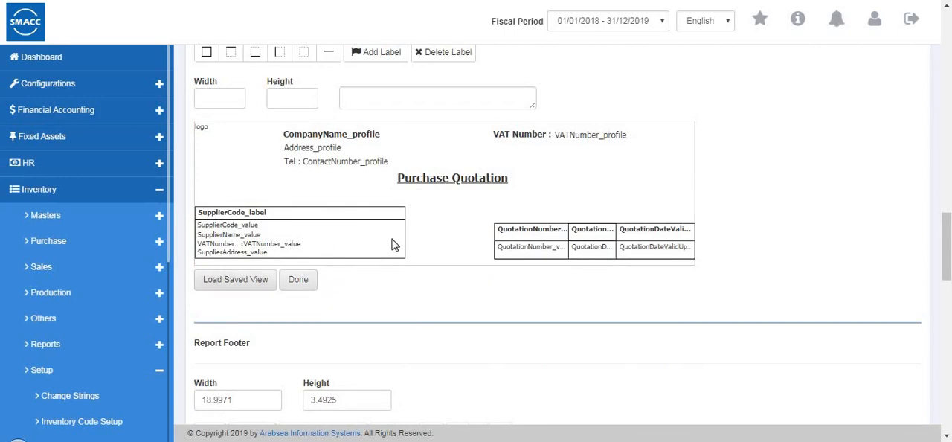
pyautogui.scroll(-3, 354, 319)
pyautogui.scroll(-5, 354, 318)
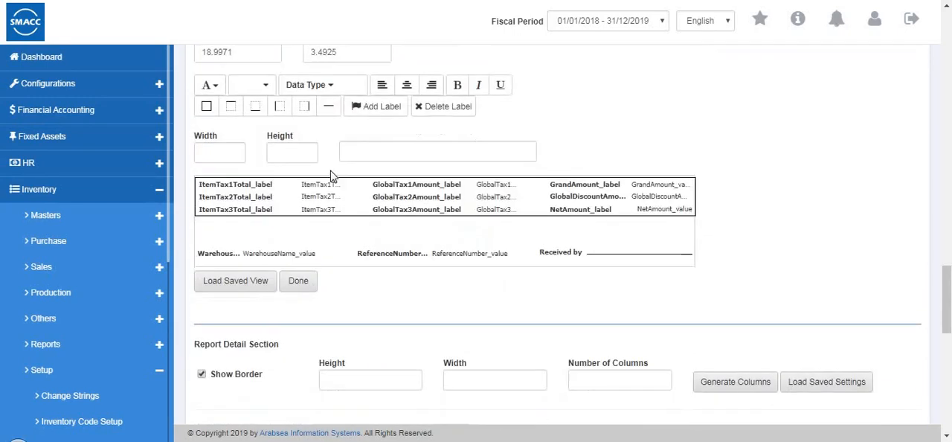
pyautogui.scroll(-4, 362, 266)
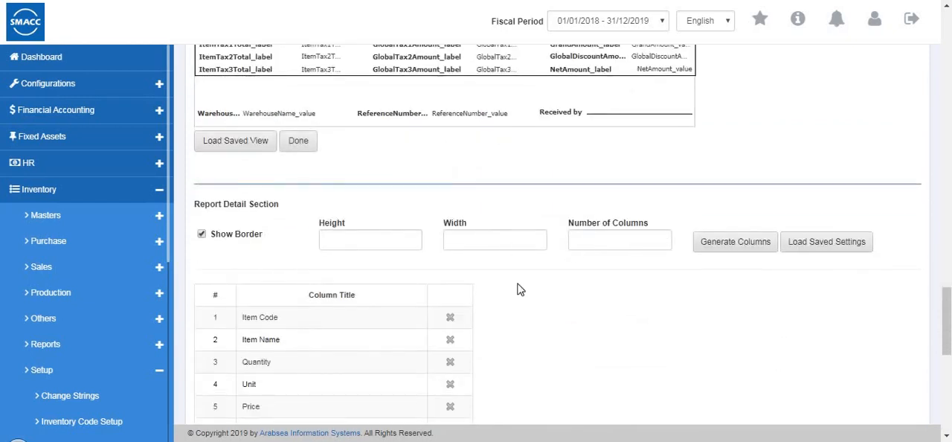
pyautogui.scroll(-2, 669, 193)
pyautogui.click(355, 180)
pyautogui.scroll(-5, 354, 191)
pyautogui.scroll(-5, 354, 191)
pyautogui.scroll(5, 354, 192)
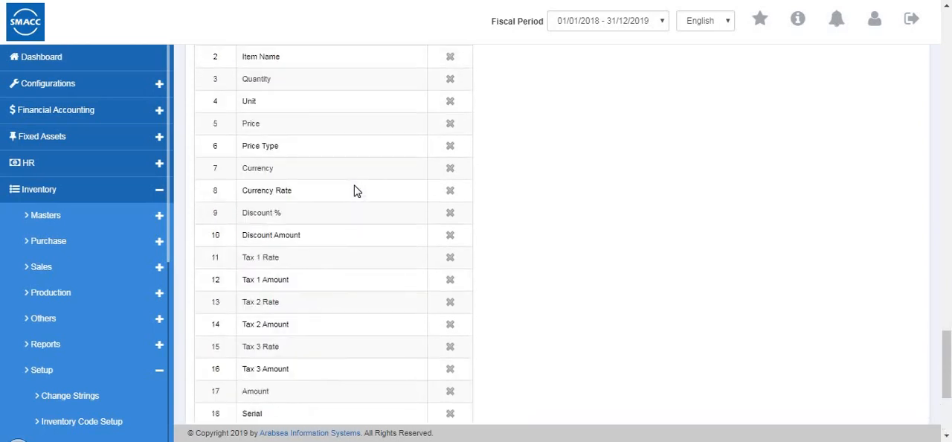
pyautogui.scroll(5, 355, 191)
pyautogui.scroll(-7, 365, 298)
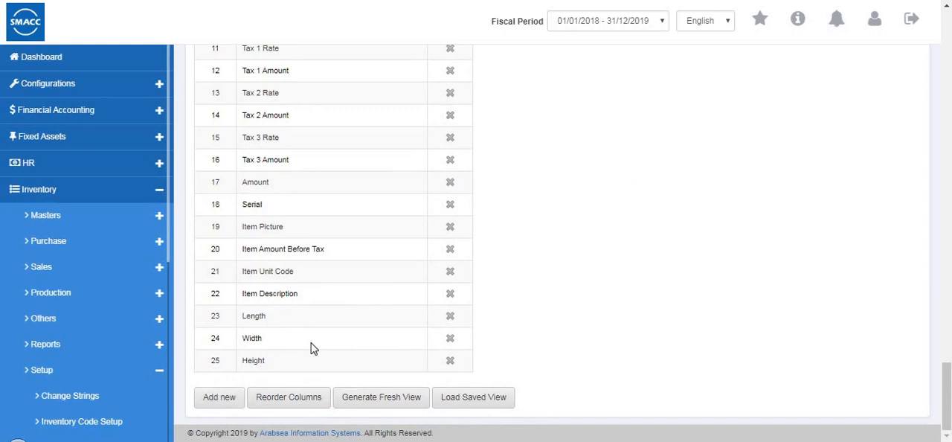
# - Try adding a new column to the Report Detail Section of the Purchase Quotation format
pyautogui.click(214, 401)
pyautogui.click(408, 156)
pyautogui.scroll(6, 532, 381)
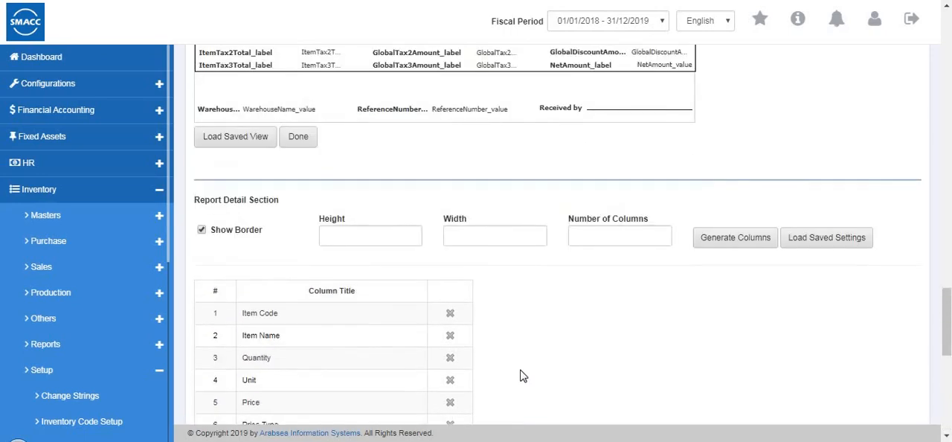
pyautogui.scroll(15, 522, 379)
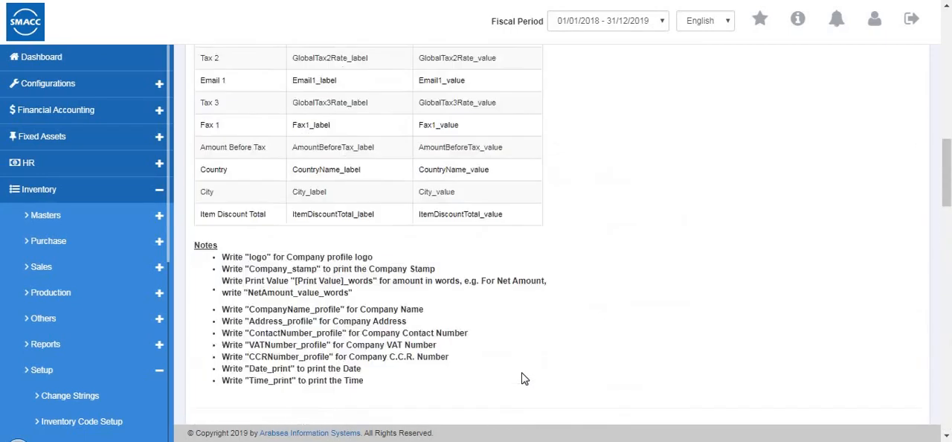
pyautogui.scroll(5, 522, 378)
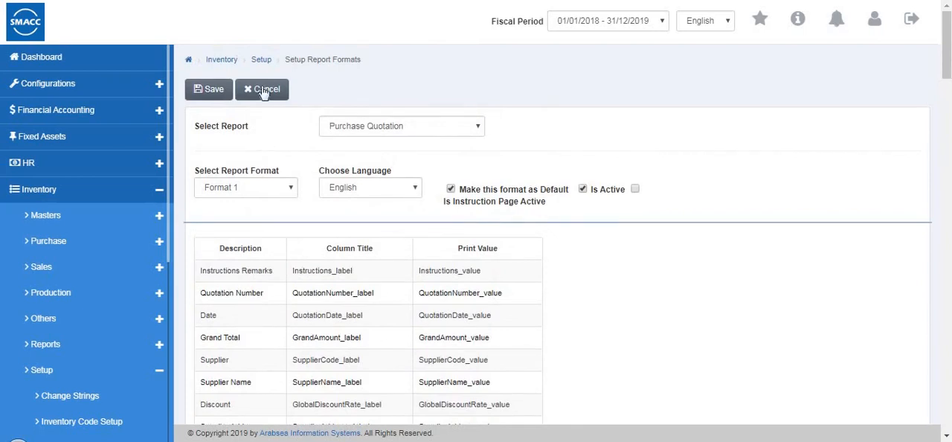
# - Open the Warehouse Code Setup page, put it into editing and save it with automatic coding enabled
pyautogui.scroll(-10, 147, 223)
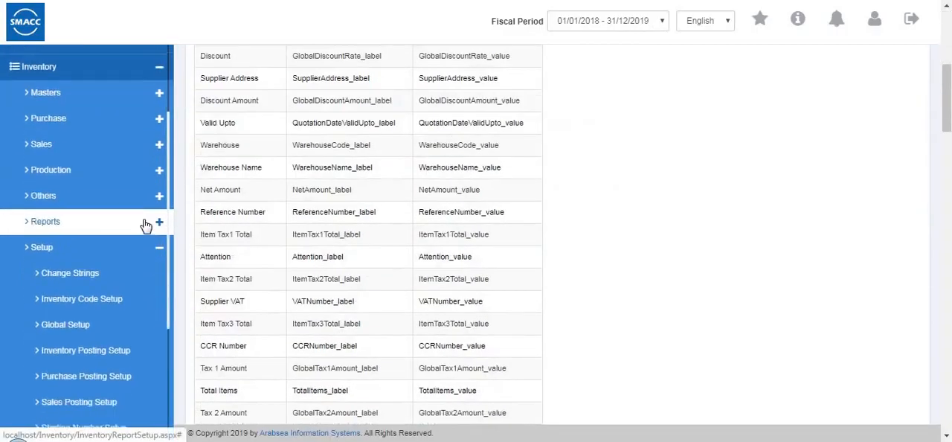
pyautogui.scroll(-6, 147, 227)
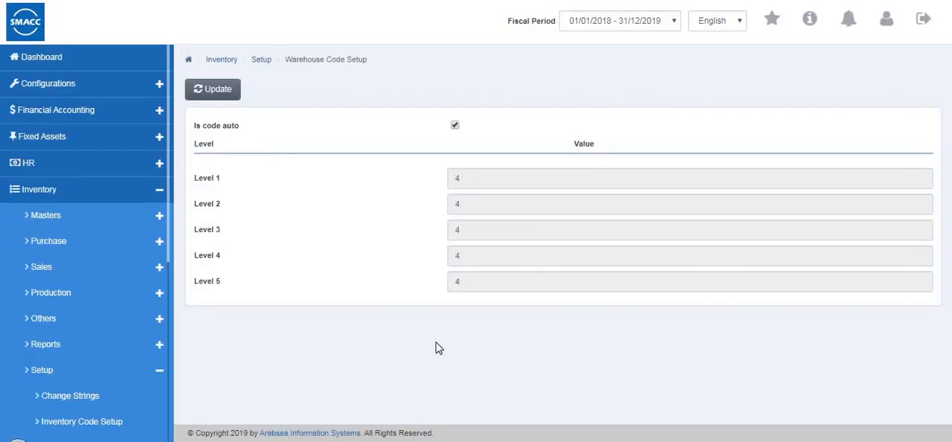
pyautogui.click(209, 93)
pyautogui.click(204, 93)
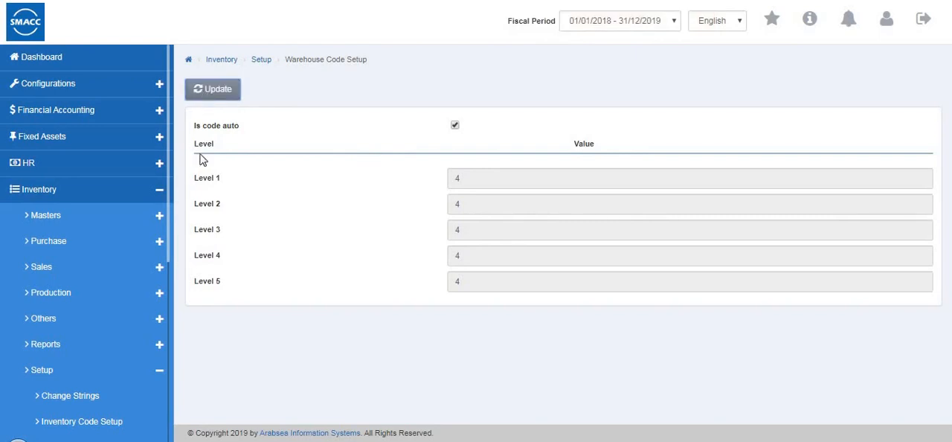
# - Leave the inventory setup pages and open the Barcode Label Setup page
pyautogui.scroll(-3, 102, 323)
pyautogui.scroll(-5, 104, 318)
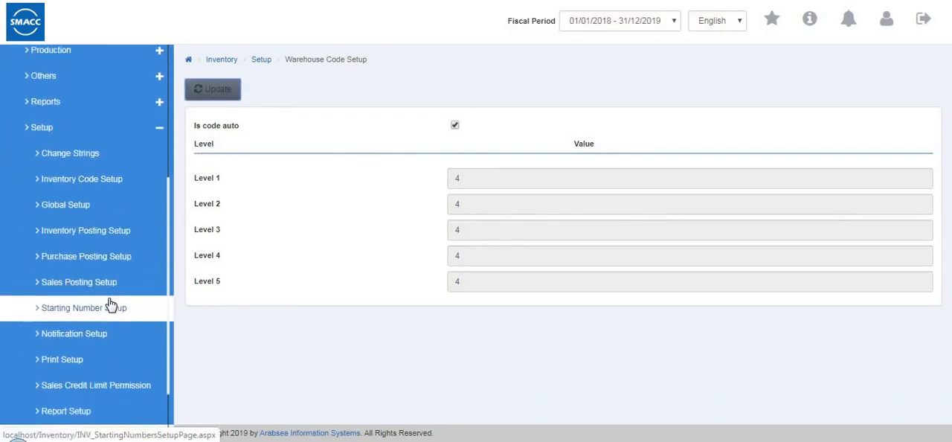
pyautogui.scroll(4, 93, 149)
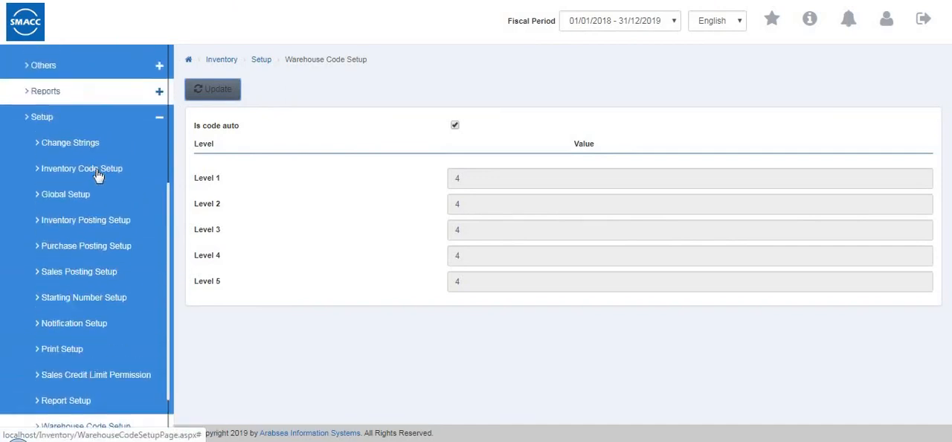
pyautogui.click(89, 171)
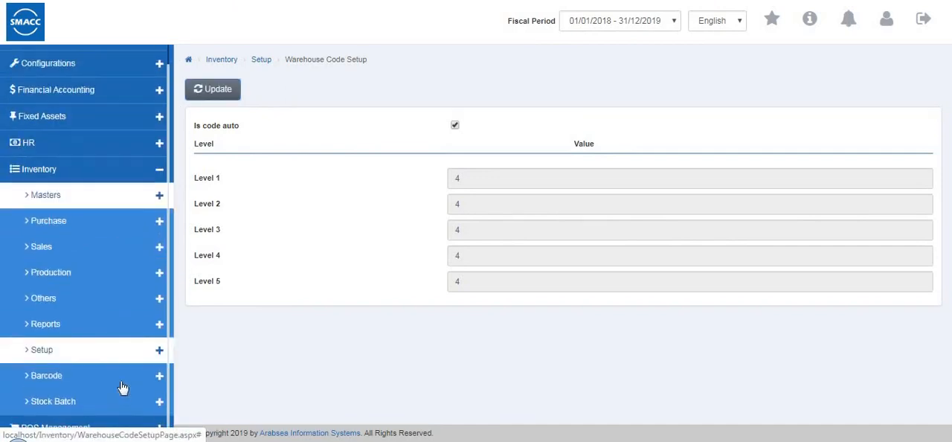
pyautogui.click(119, 374)
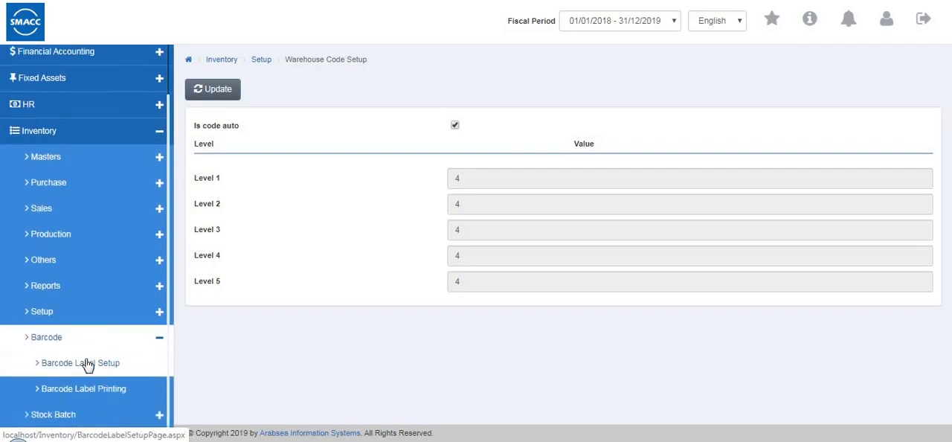
pyautogui.click(85, 403)
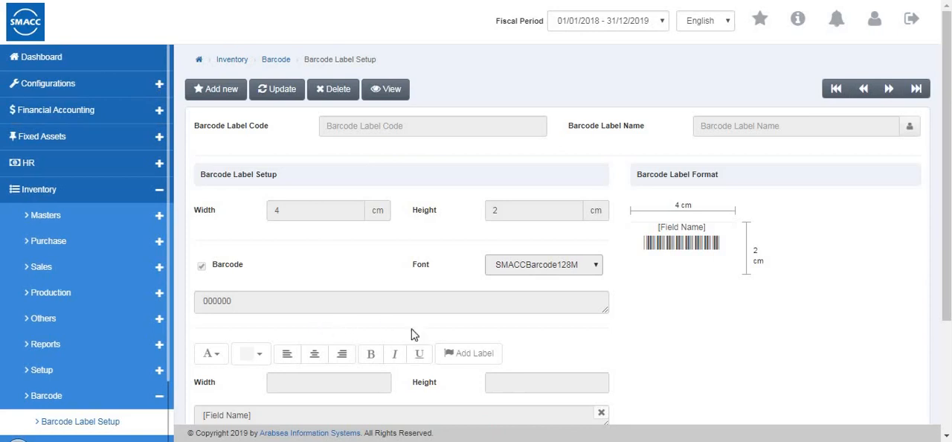
# - Start a new barcode label with the SMACCBarcode128M font and set its width to 3 cm
pyautogui.click(229, 94)
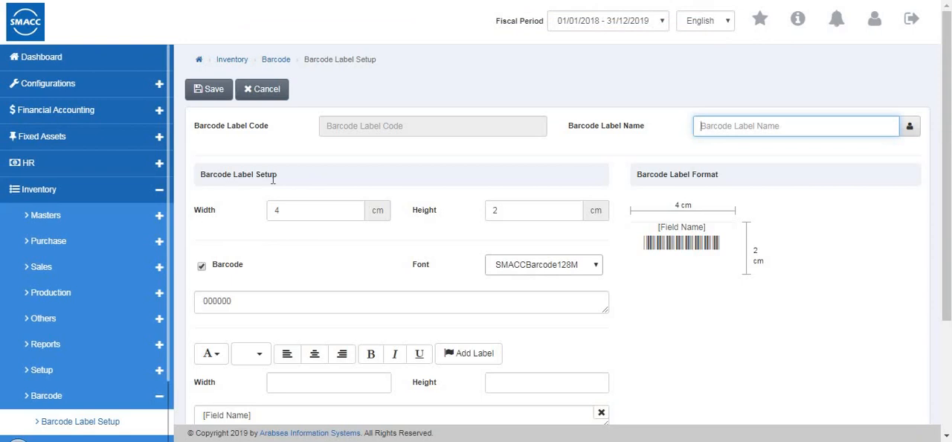
pyautogui.click(302, 213)
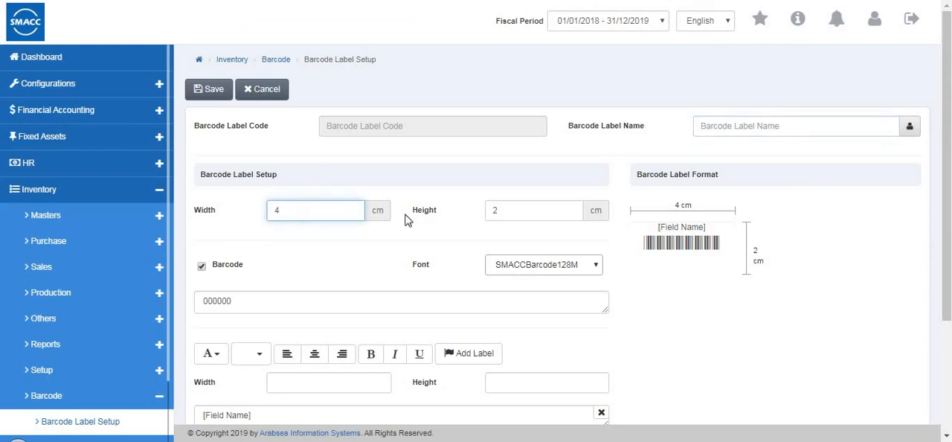
pyautogui.click(499, 273)
pyautogui.click(426, 305)
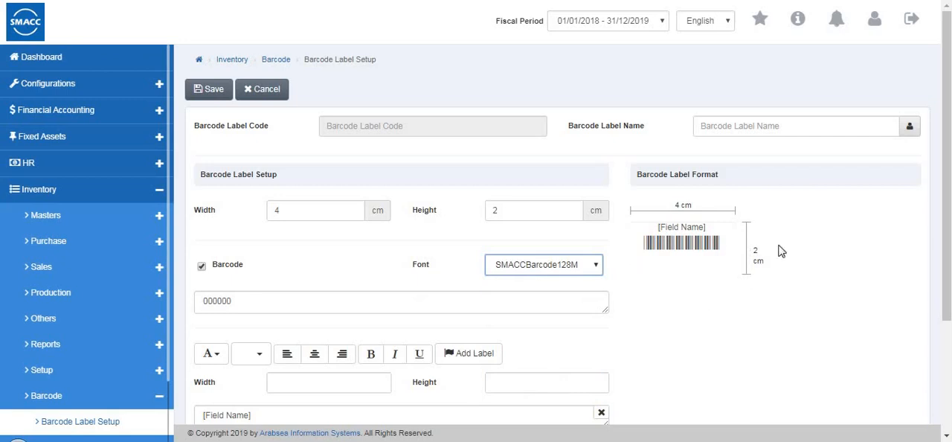
pyautogui.click(364, 218)
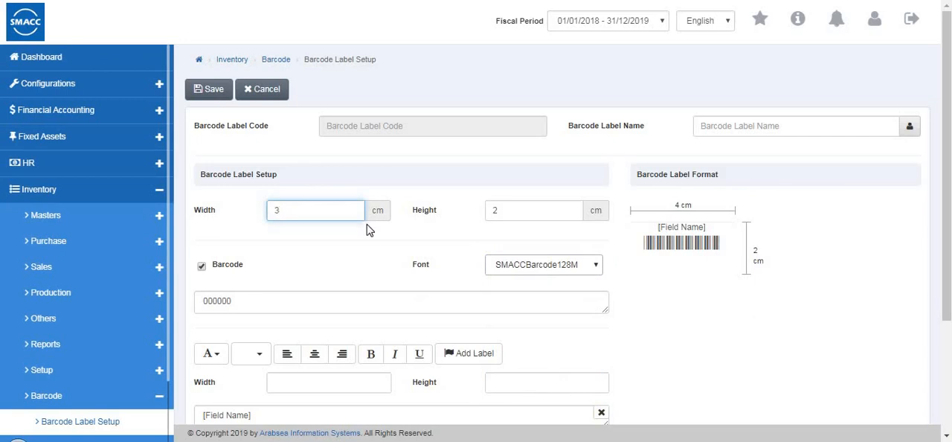
# - Try to save the new barcode label without a Barcode Label Name, and cancel the entry
pyautogui.scroll(-2, 313, 255)
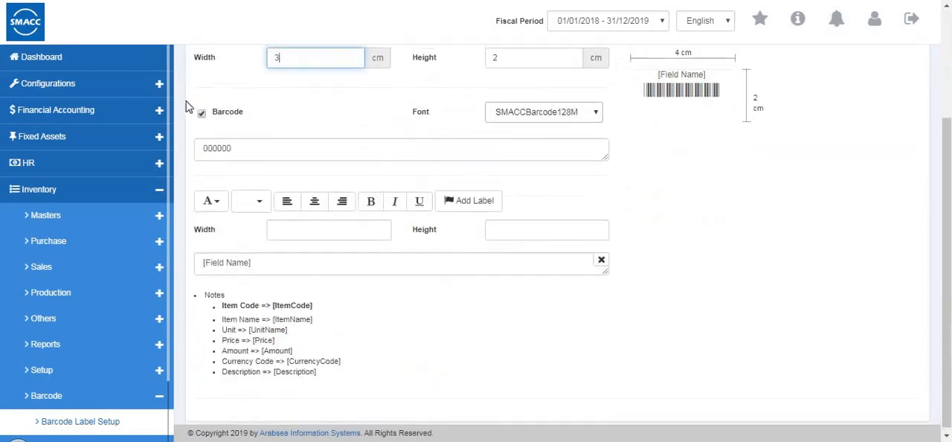
pyautogui.scroll(2, 197, 99)
pyautogui.click(214, 91)
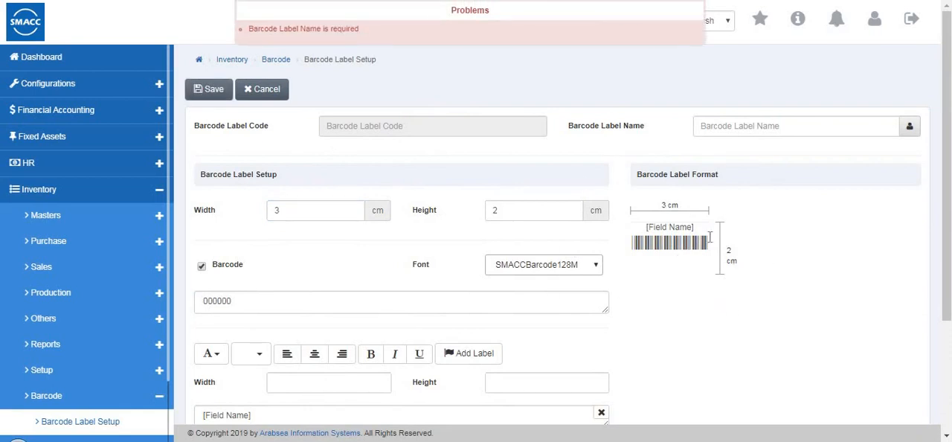
pyautogui.click(758, 128)
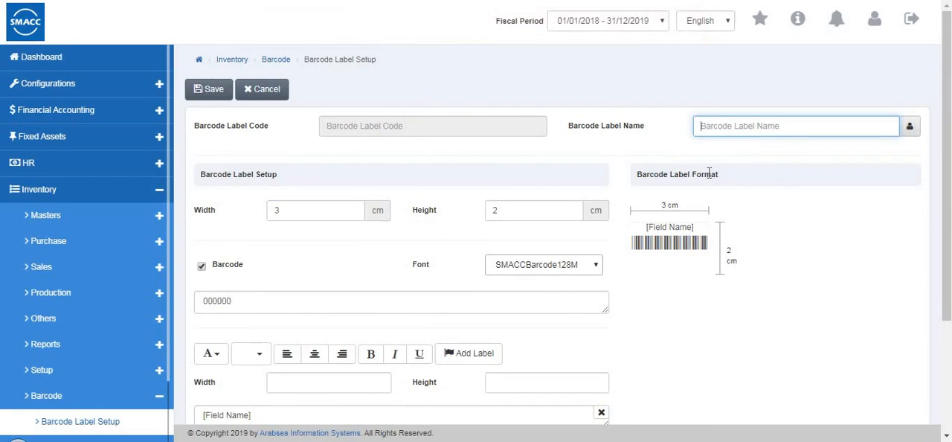
pyautogui.scroll(-3, 703, 194)
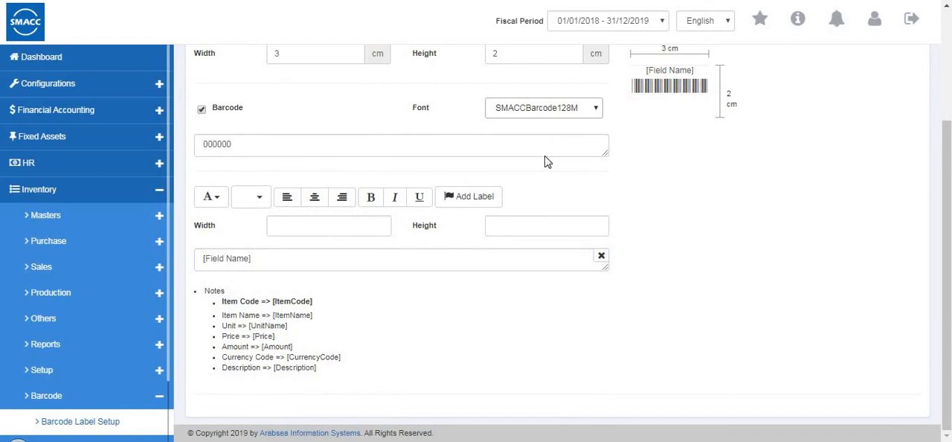
pyautogui.scroll(3, 257, 82)
pyautogui.click(251, 89)
# - Open the Barcode Label Printing page of the Inventory module
pyautogui.scroll(-1, 34, 242)
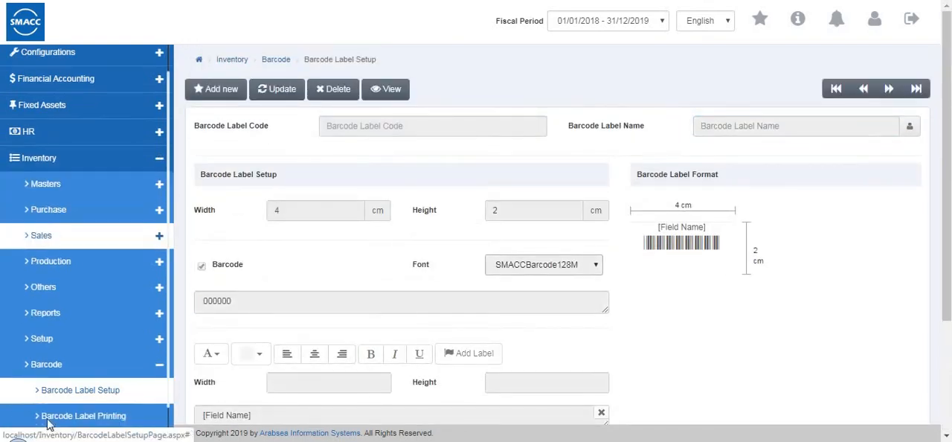
pyautogui.scroll(-2, 49, 424)
pyautogui.click(80, 380)
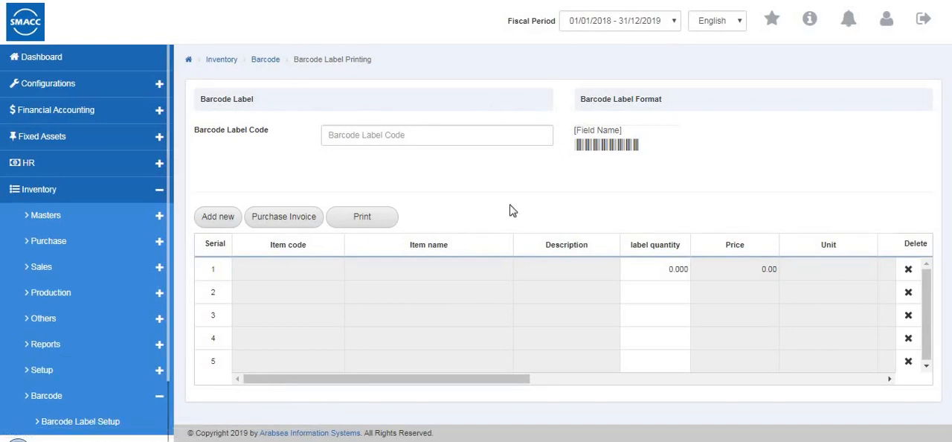
# - View the new item form and the Purchase Invoice option for label printing, and close them without entering anything
pyautogui.click(402, 135)
pyautogui.click(205, 217)
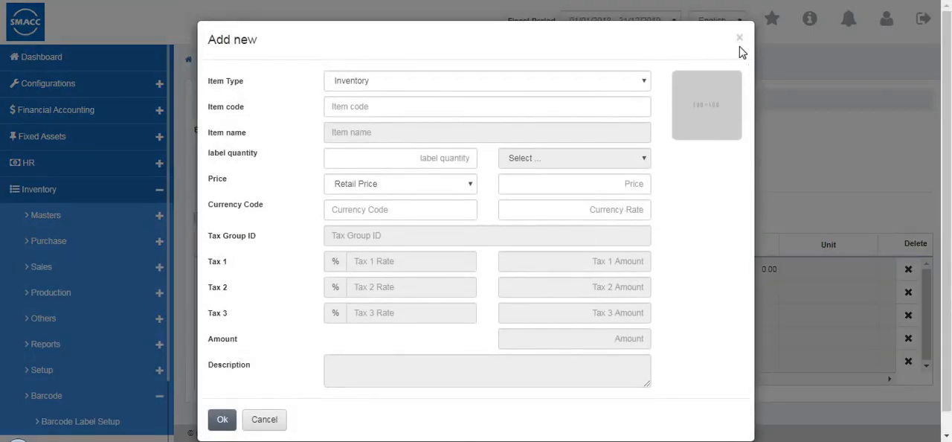
pyautogui.click(741, 46)
pyautogui.click(320, 221)
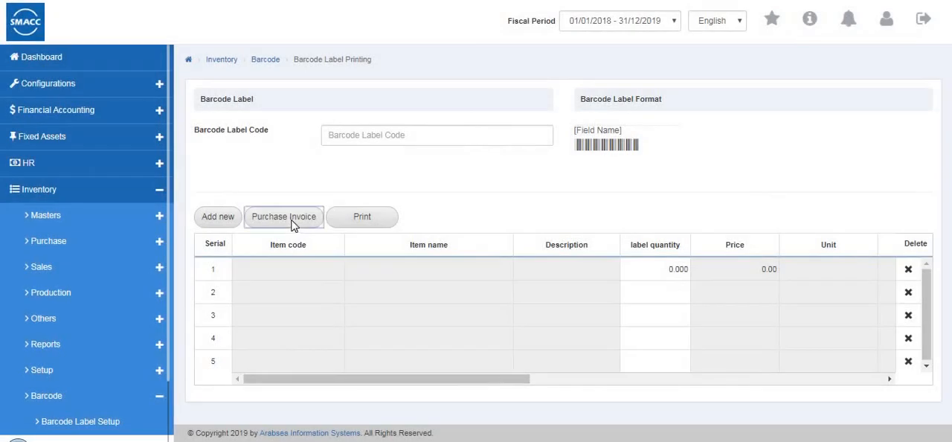
pyautogui.click(598, 42)
# - Start a label printing line for inventory item 0001 and cancel it without a label quantity
pyautogui.click(217, 219)
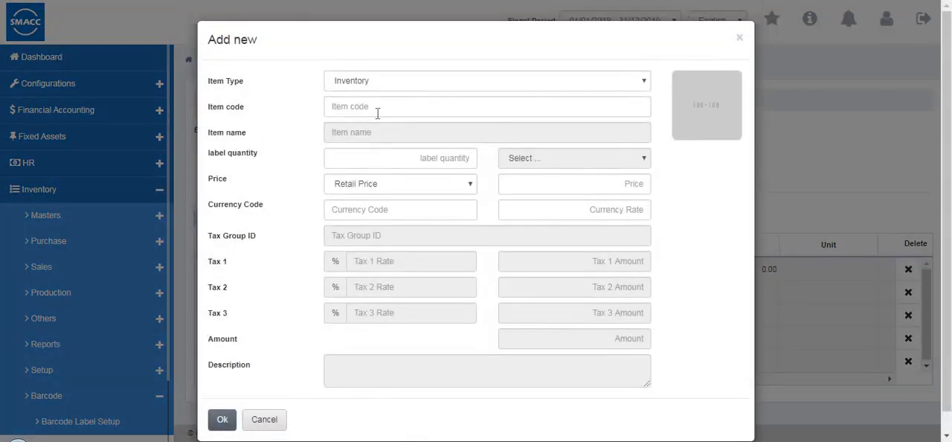
pyautogui.click(364, 108)
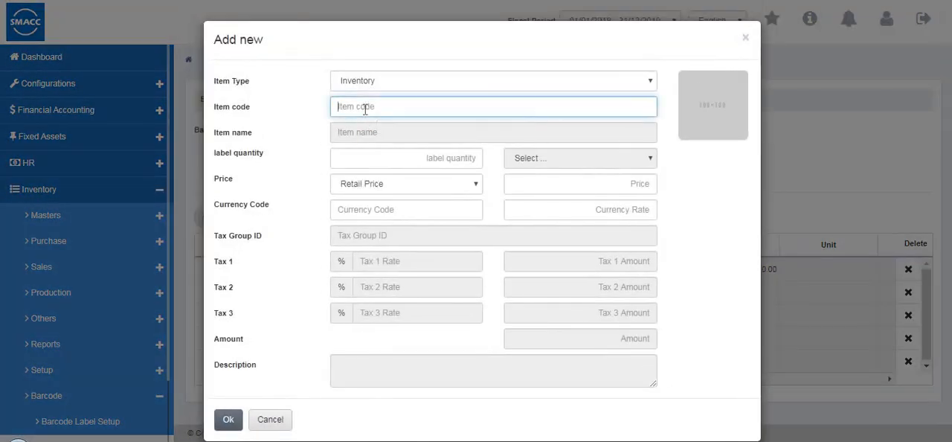
pyautogui.click(365, 127)
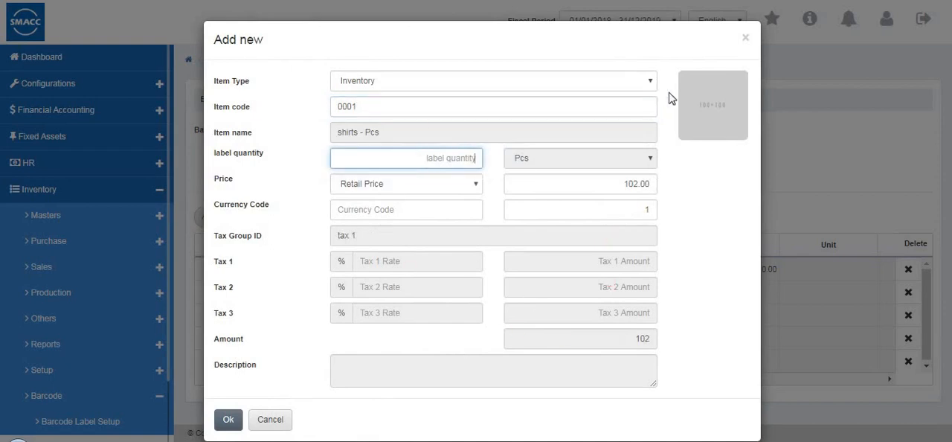
pyautogui.click(274, 421)
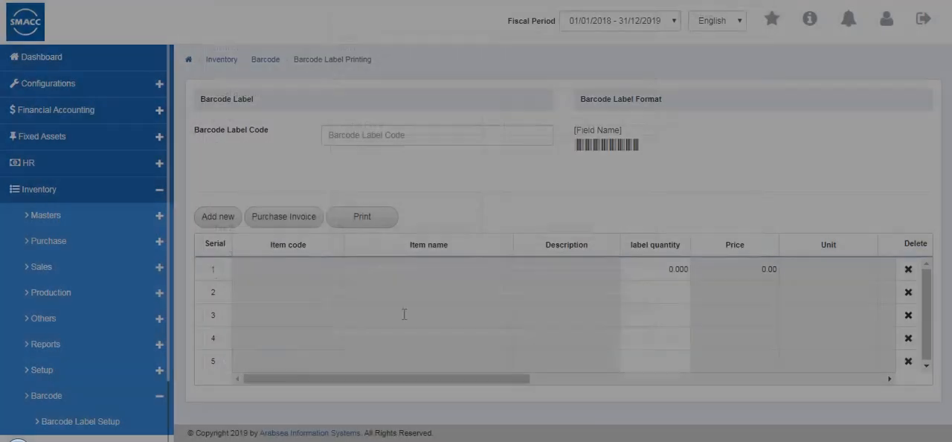
# - Leave the barcode pages and open the Stock Batch Inward page
pyautogui.moveTo(427, 380); pyautogui.dragTo(666, 400)
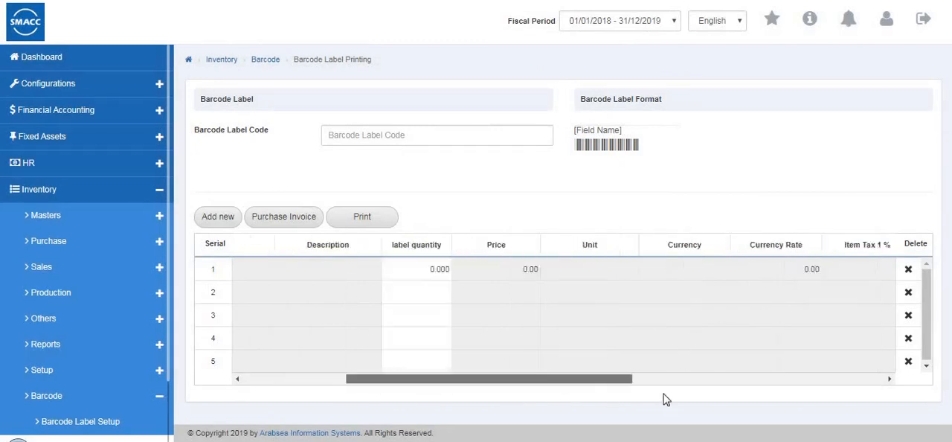
pyautogui.moveTo(424, 383); pyautogui.dragTo(261, 363)
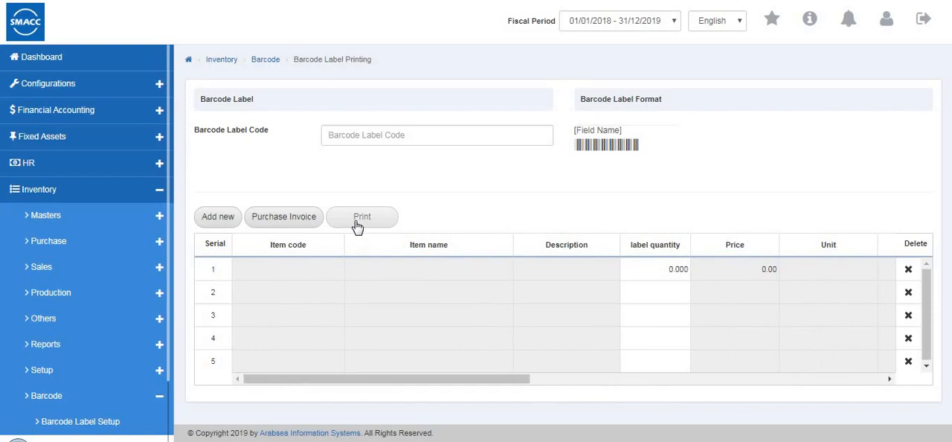
pyautogui.scroll(-2, 119, 305)
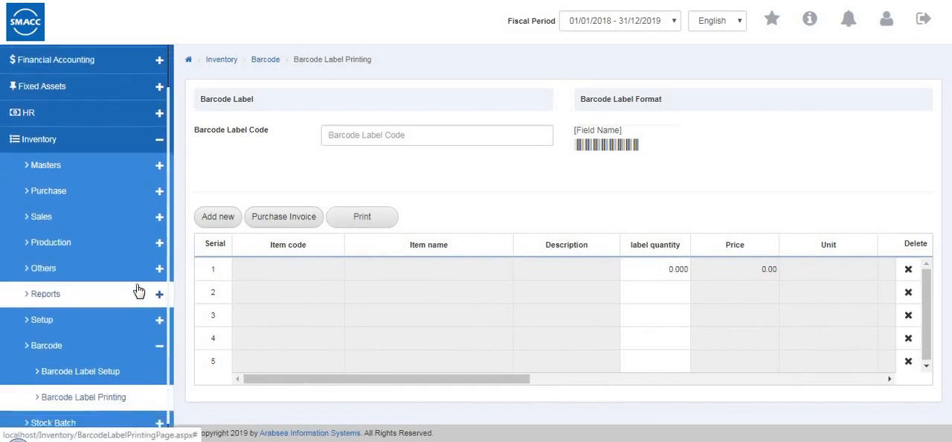
pyautogui.click(134, 326)
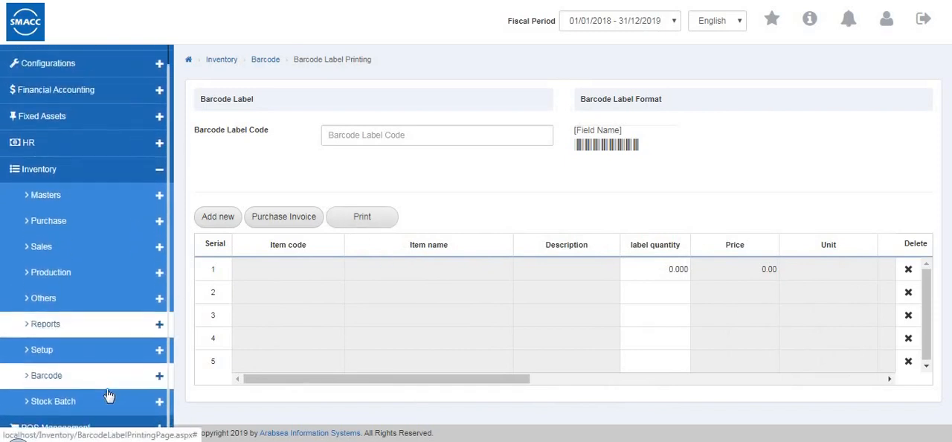
pyautogui.click(105, 403)
pyautogui.scroll(-2, 121, 350)
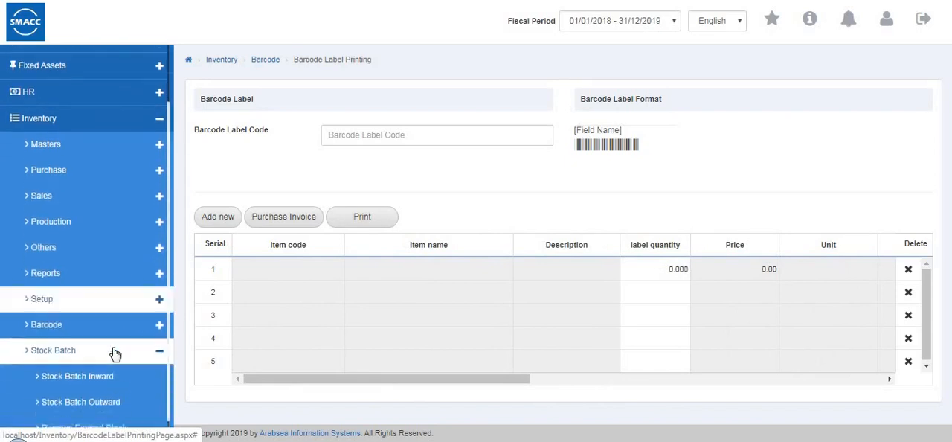
pyautogui.click(101, 355)
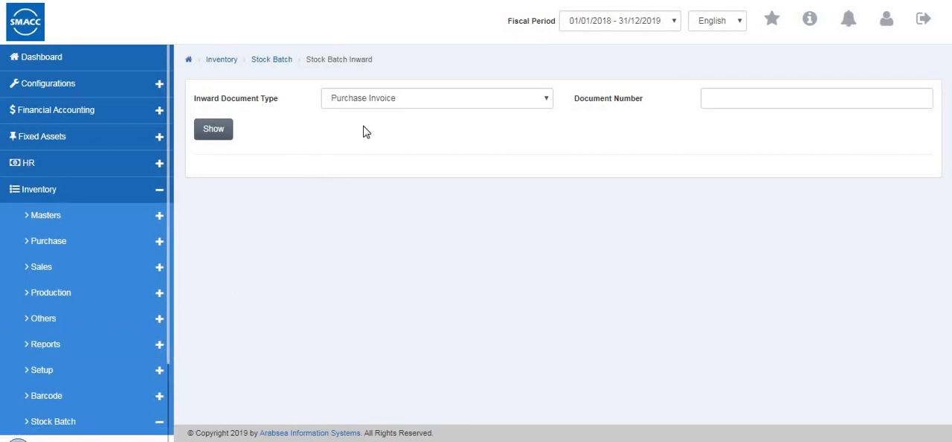
# - Try to show a Purchase Invoice batch without a document number, and check the available inward document types
pyautogui.click(209, 141)
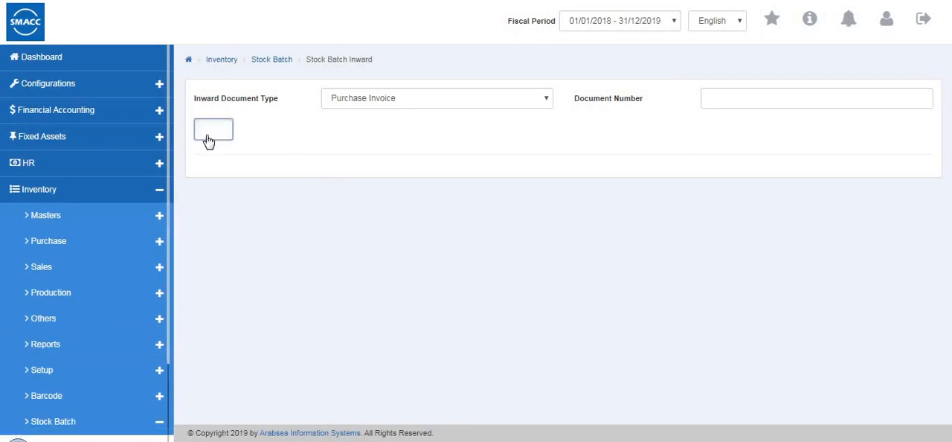
pyautogui.click(414, 103)
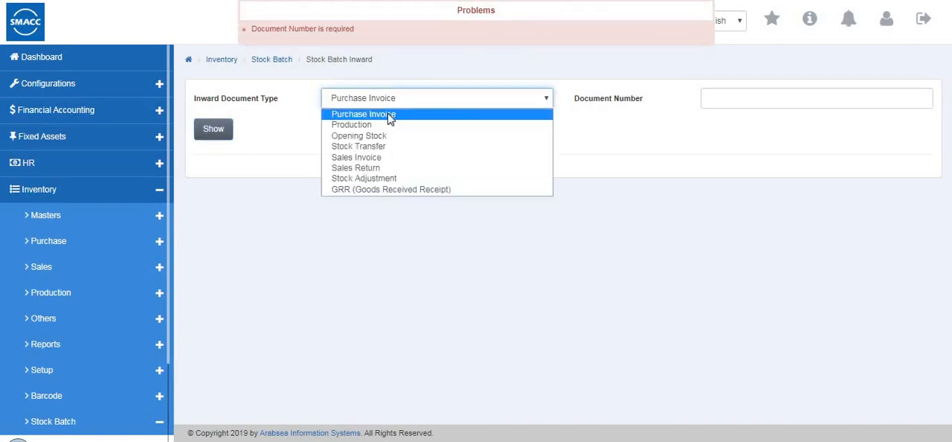
pyautogui.click(714, 105)
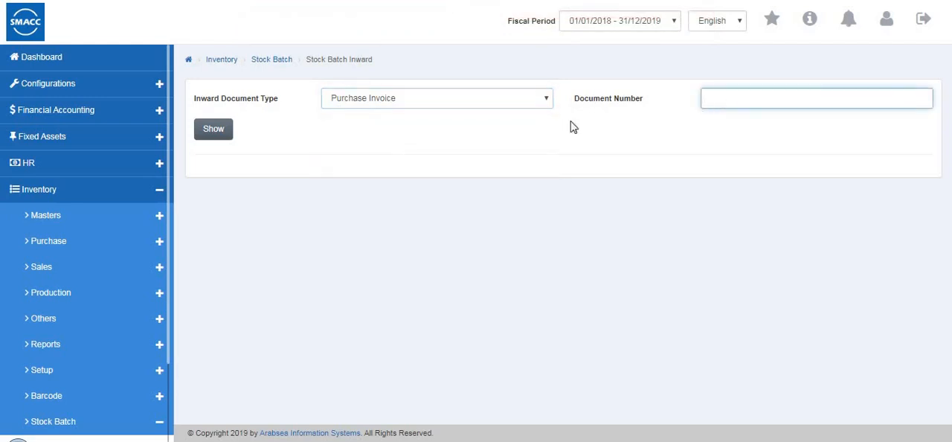
# - Open the Stock Batch Outward page
pyautogui.scroll(-1, 34, 304)
pyautogui.scroll(-2, 58, 393)
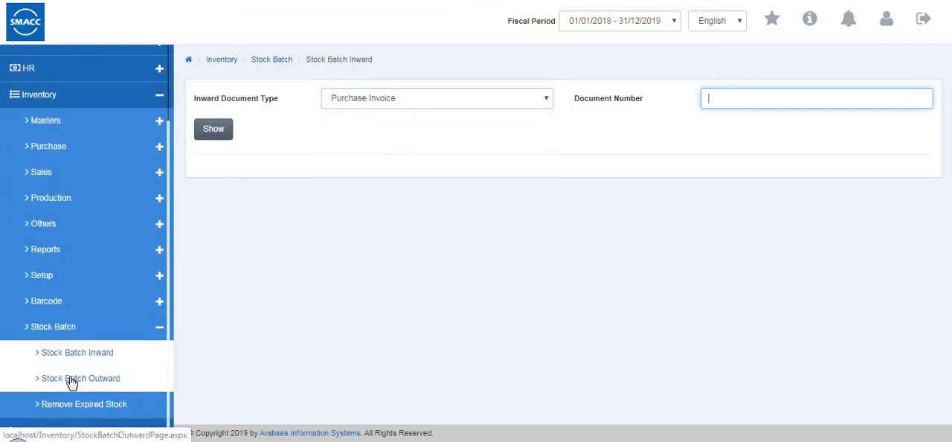
pyautogui.click(70, 378)
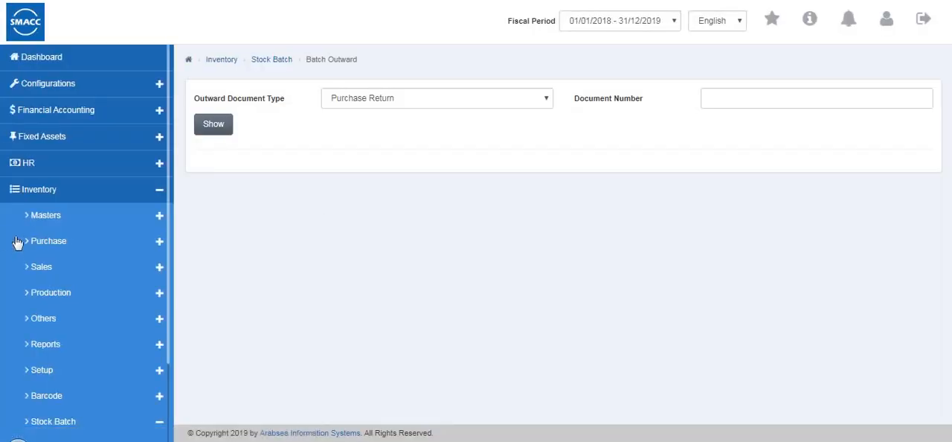
# - Open the Remove Expired Stock page, look over its form and item table, and collapse the Stock Batch group
pyautogui.scroll(-3, 22, 249)
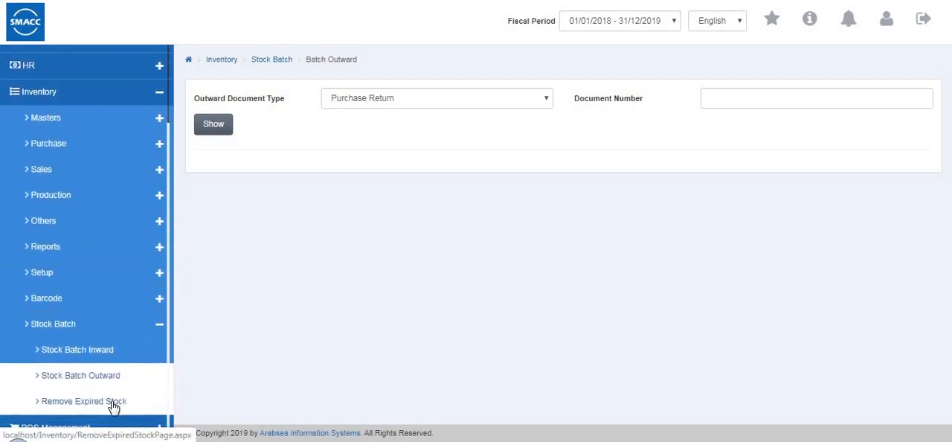
pyautogui.click(113, 403)
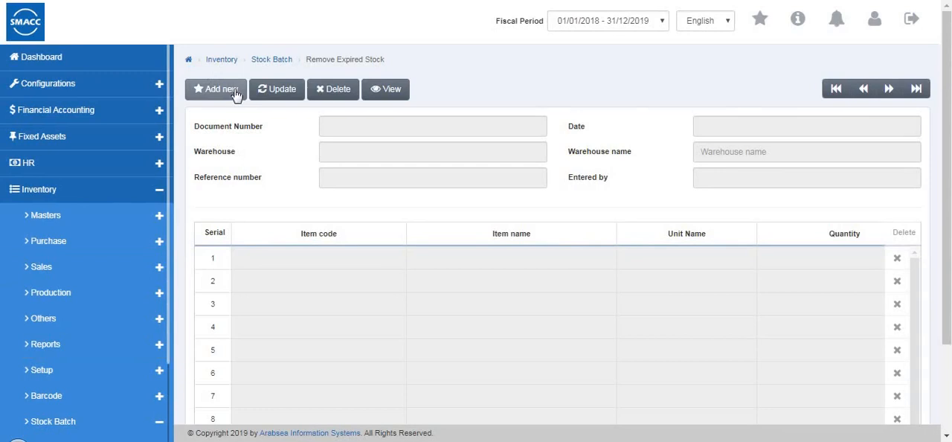
pyautogui.scroll(-3, 253, 93)
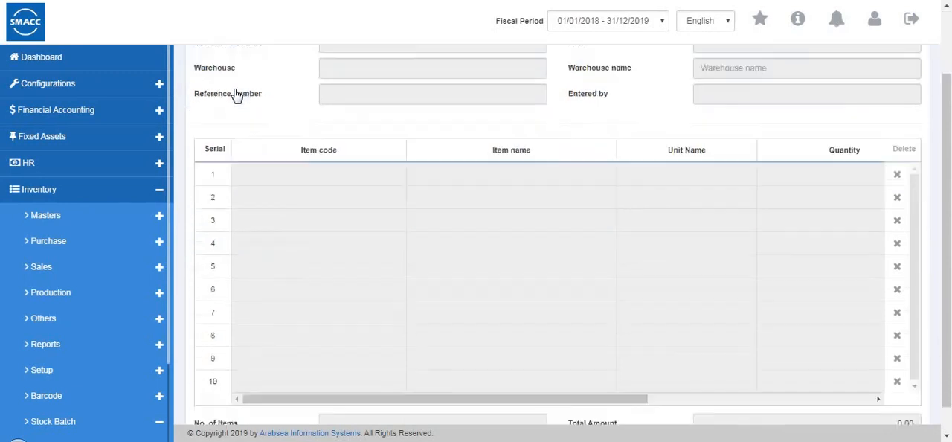
pyautogui.scroll(-2, 72, 320)
pyautogui.scroll(-2, 99, 339)
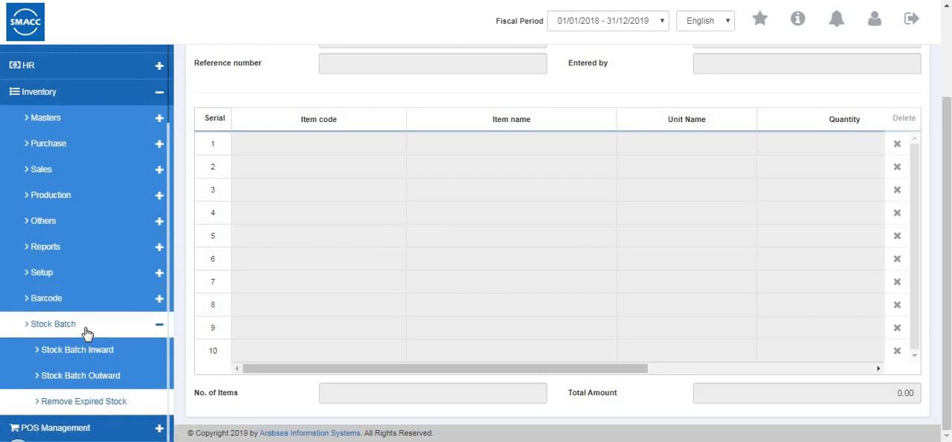
pyautogui.click(85, 323)
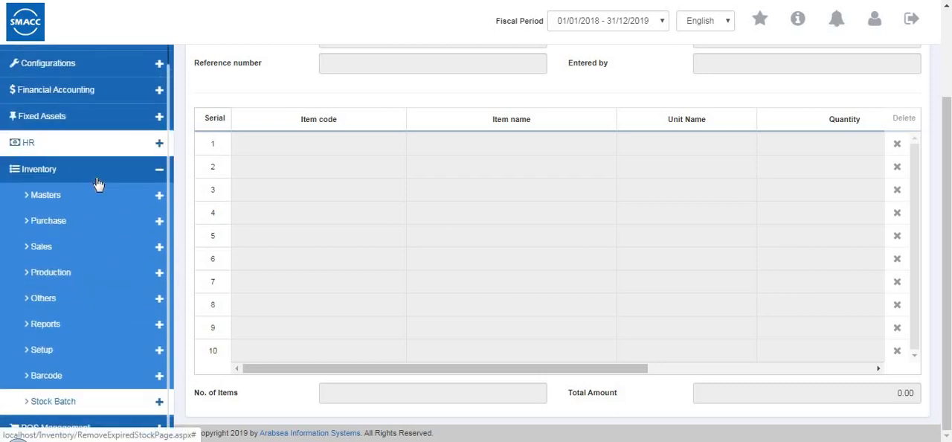